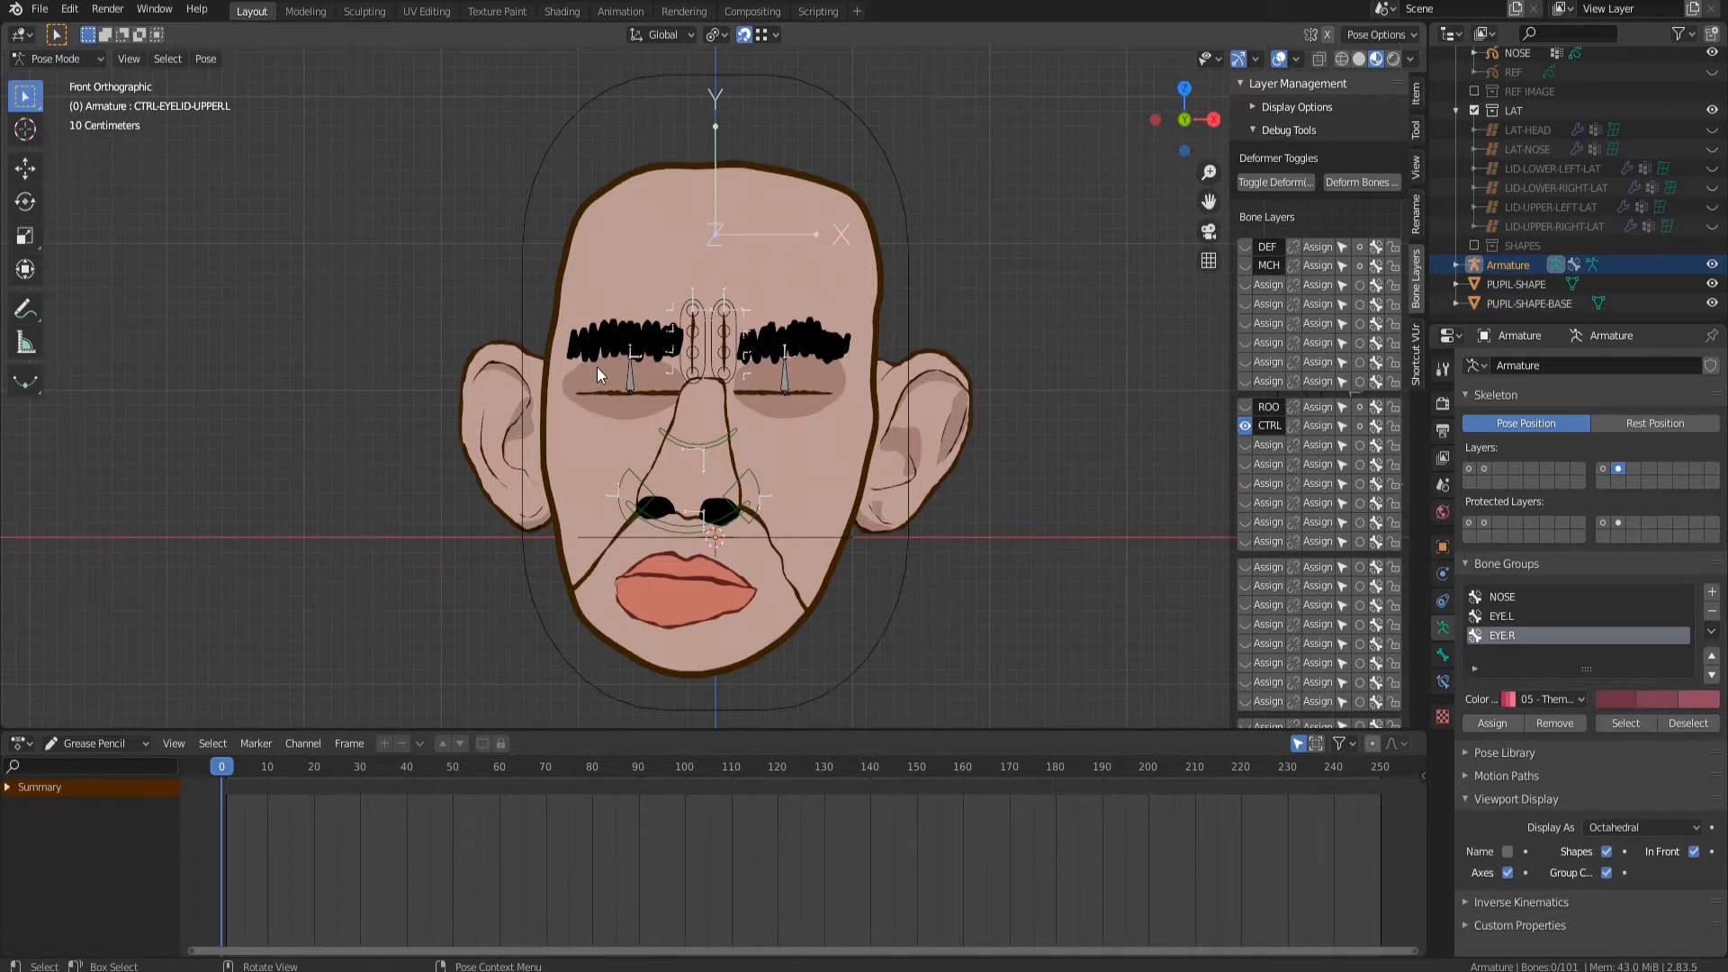
Put the armature in Edit Mode and show the DEF and MCH bone layers alongside CTRL.
left_click(628, 383)
left_click(55, 59)
left_click(67, 102)
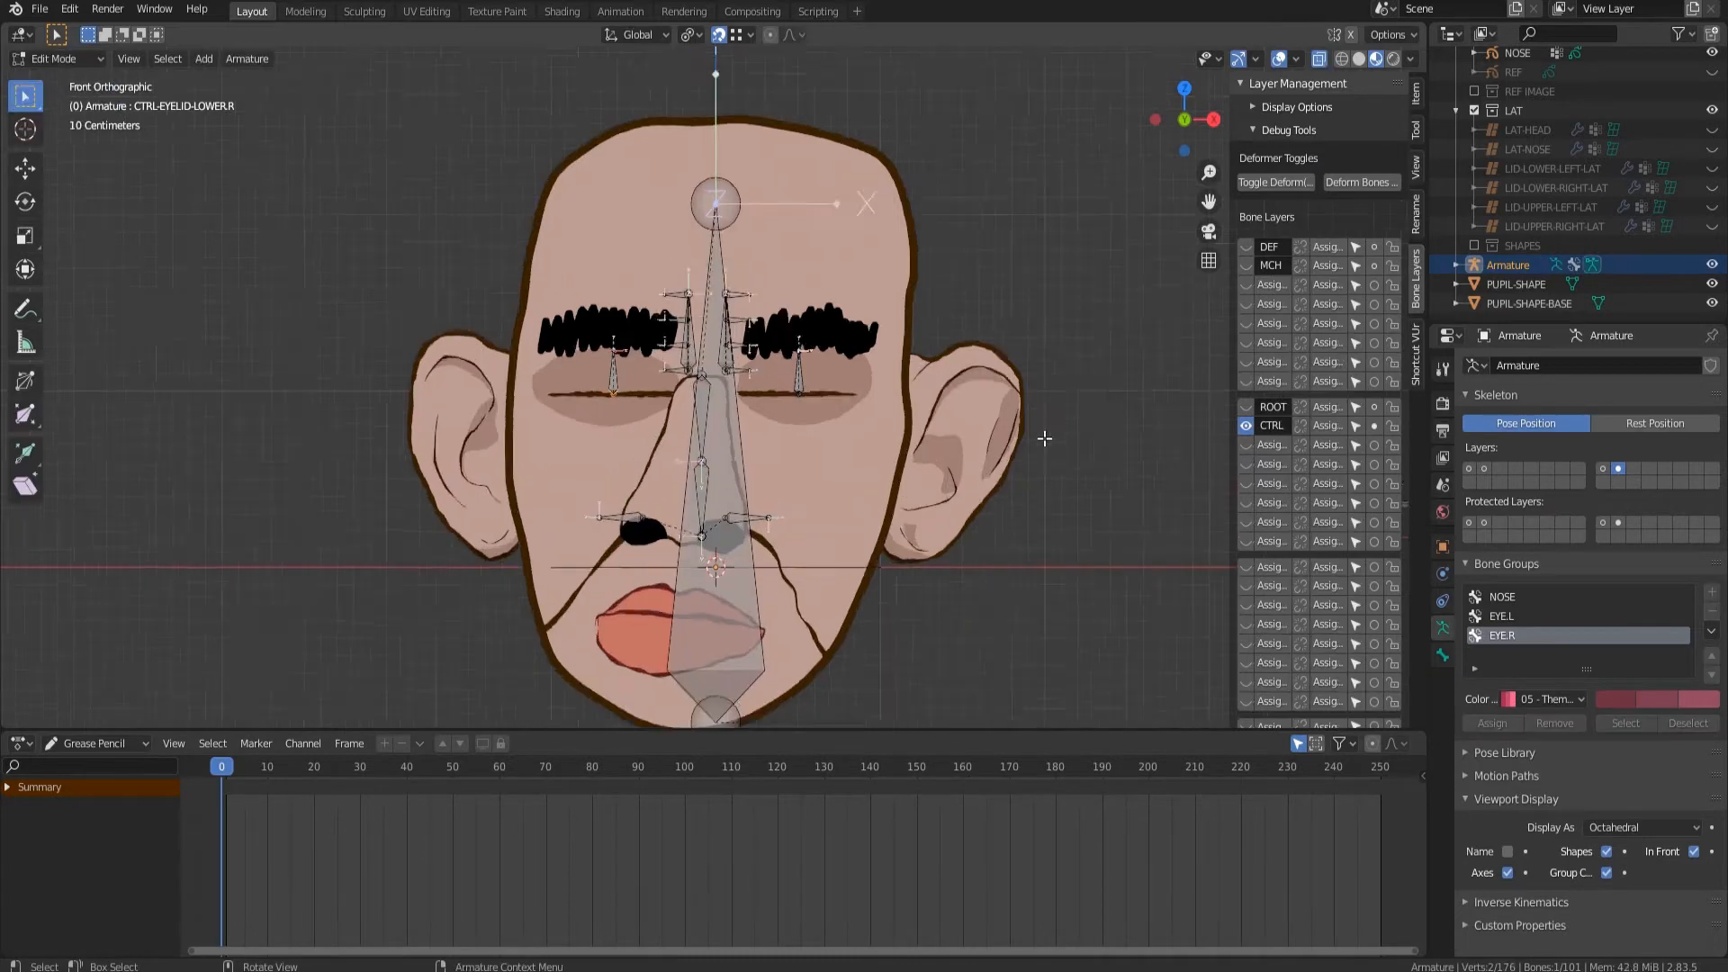
scroll(1164, 319, "up", 4)
scroll(1023, 379, "down", 2)
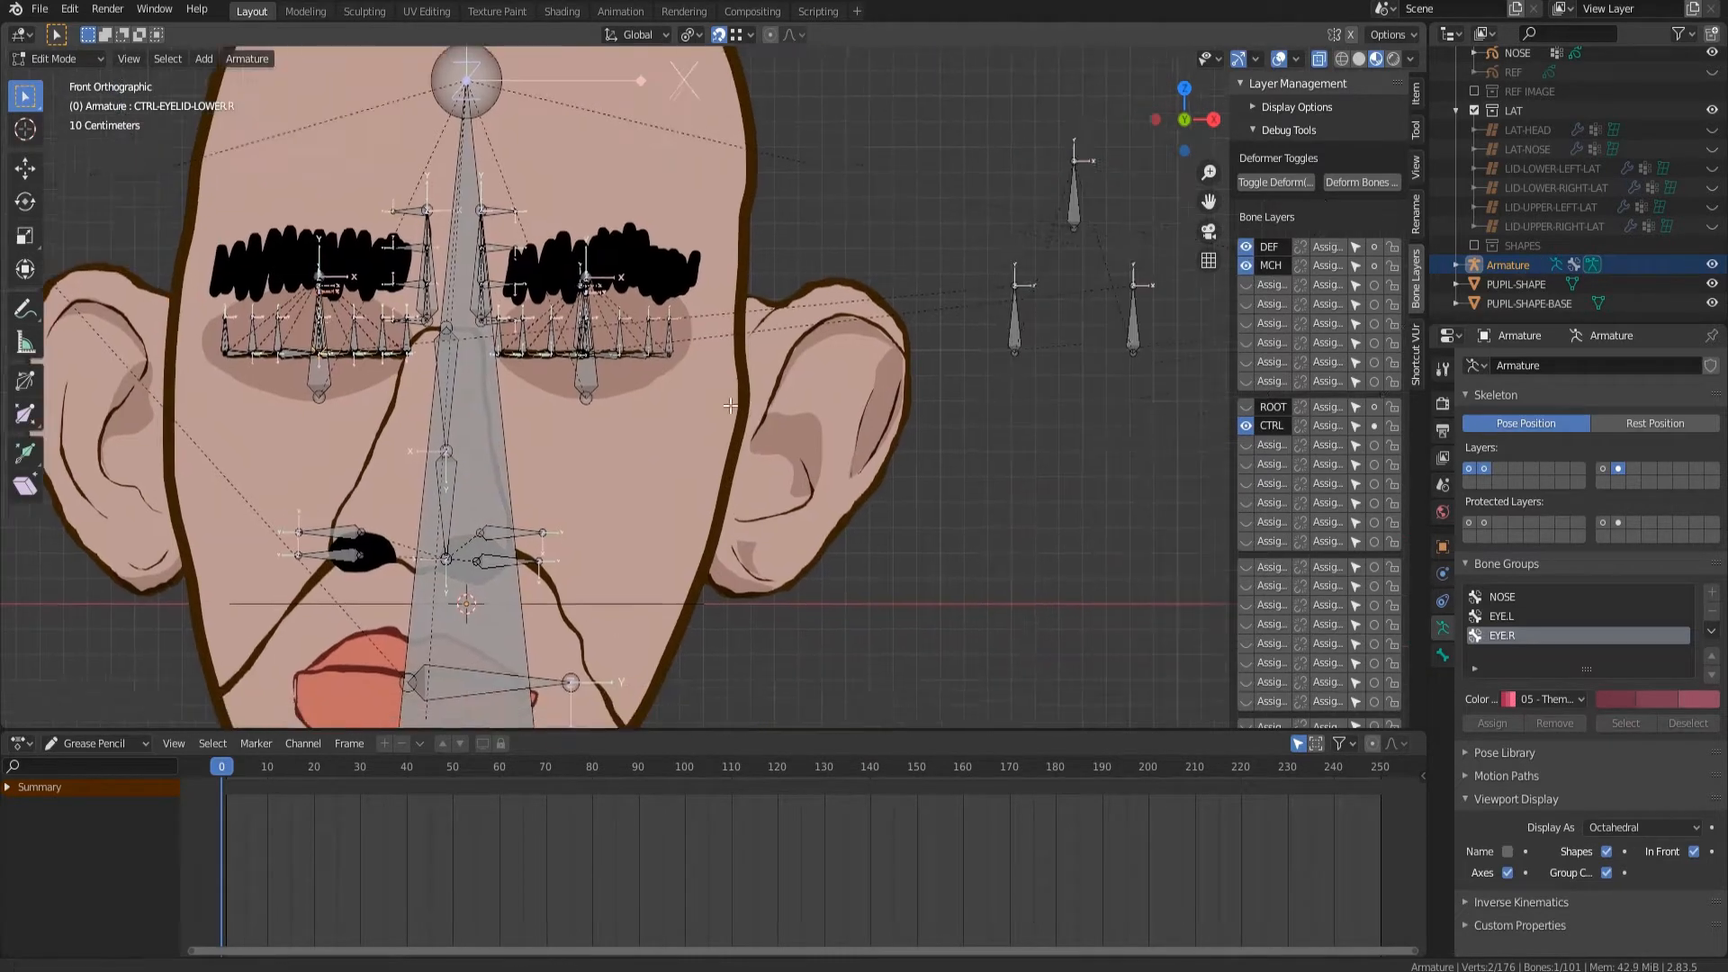
Duplicate the MCH-EYELIDS.L bone and place the copy about 3.06 m away along X, beside the face.
scroll(540, 360, "up", 5)
left_click(357, 359)
scroll(357, 359, "down", 5)
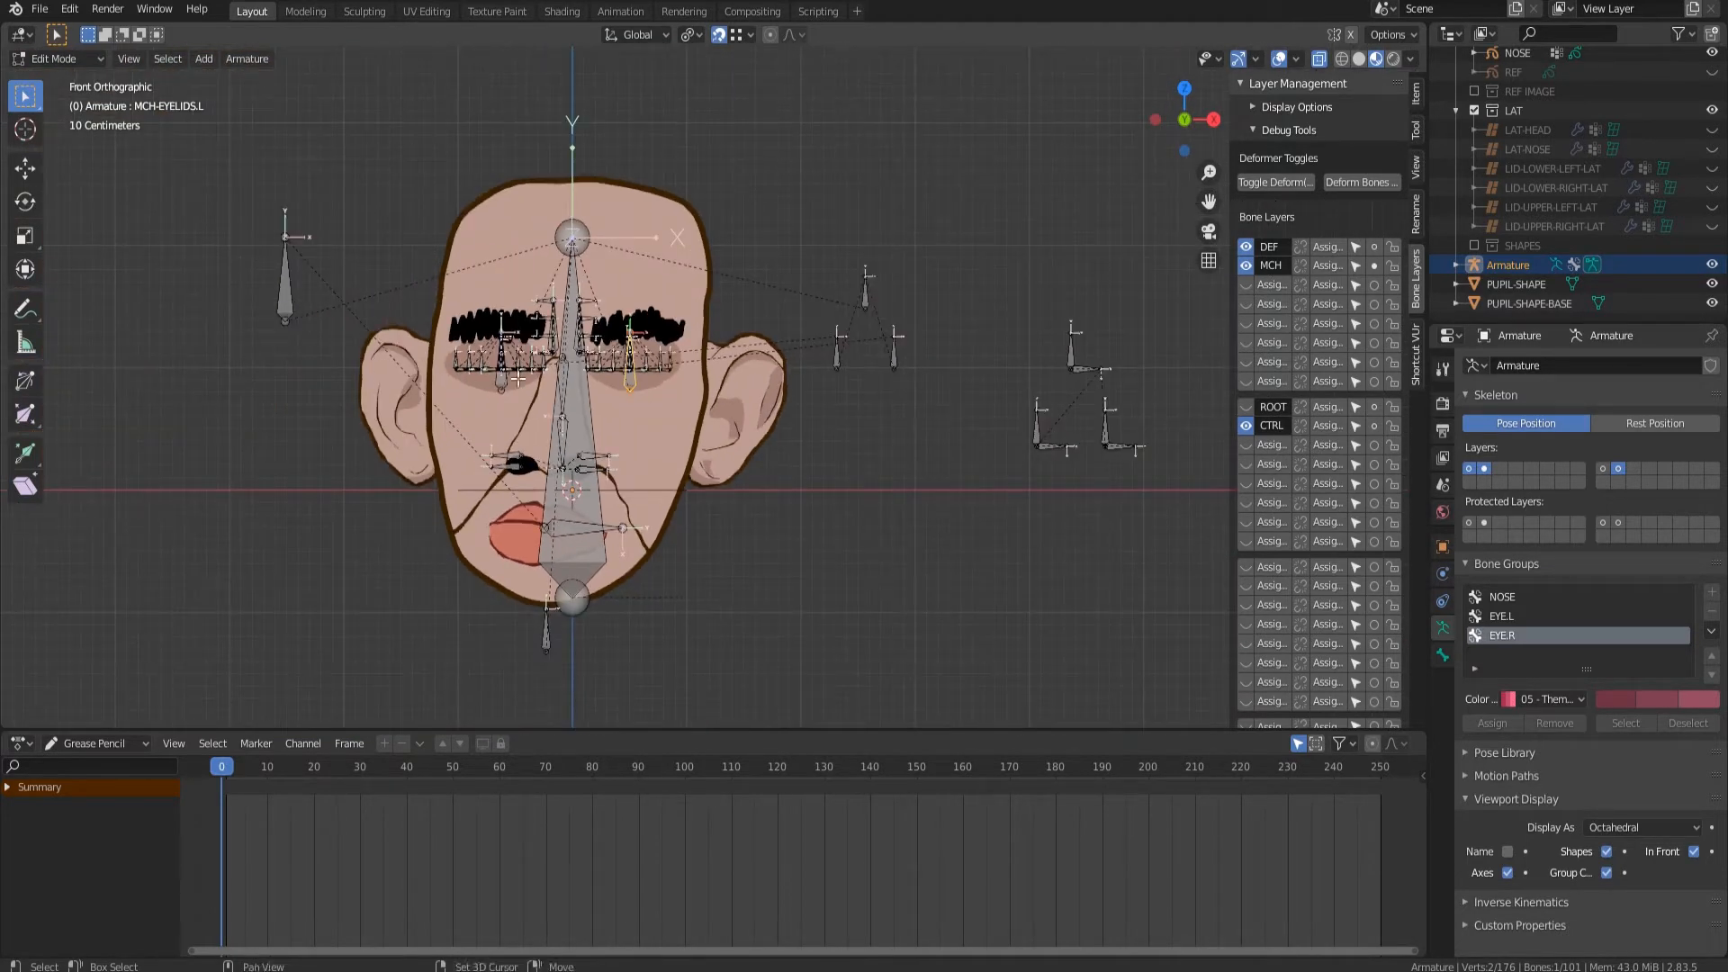
key("shift+d")
key("x")
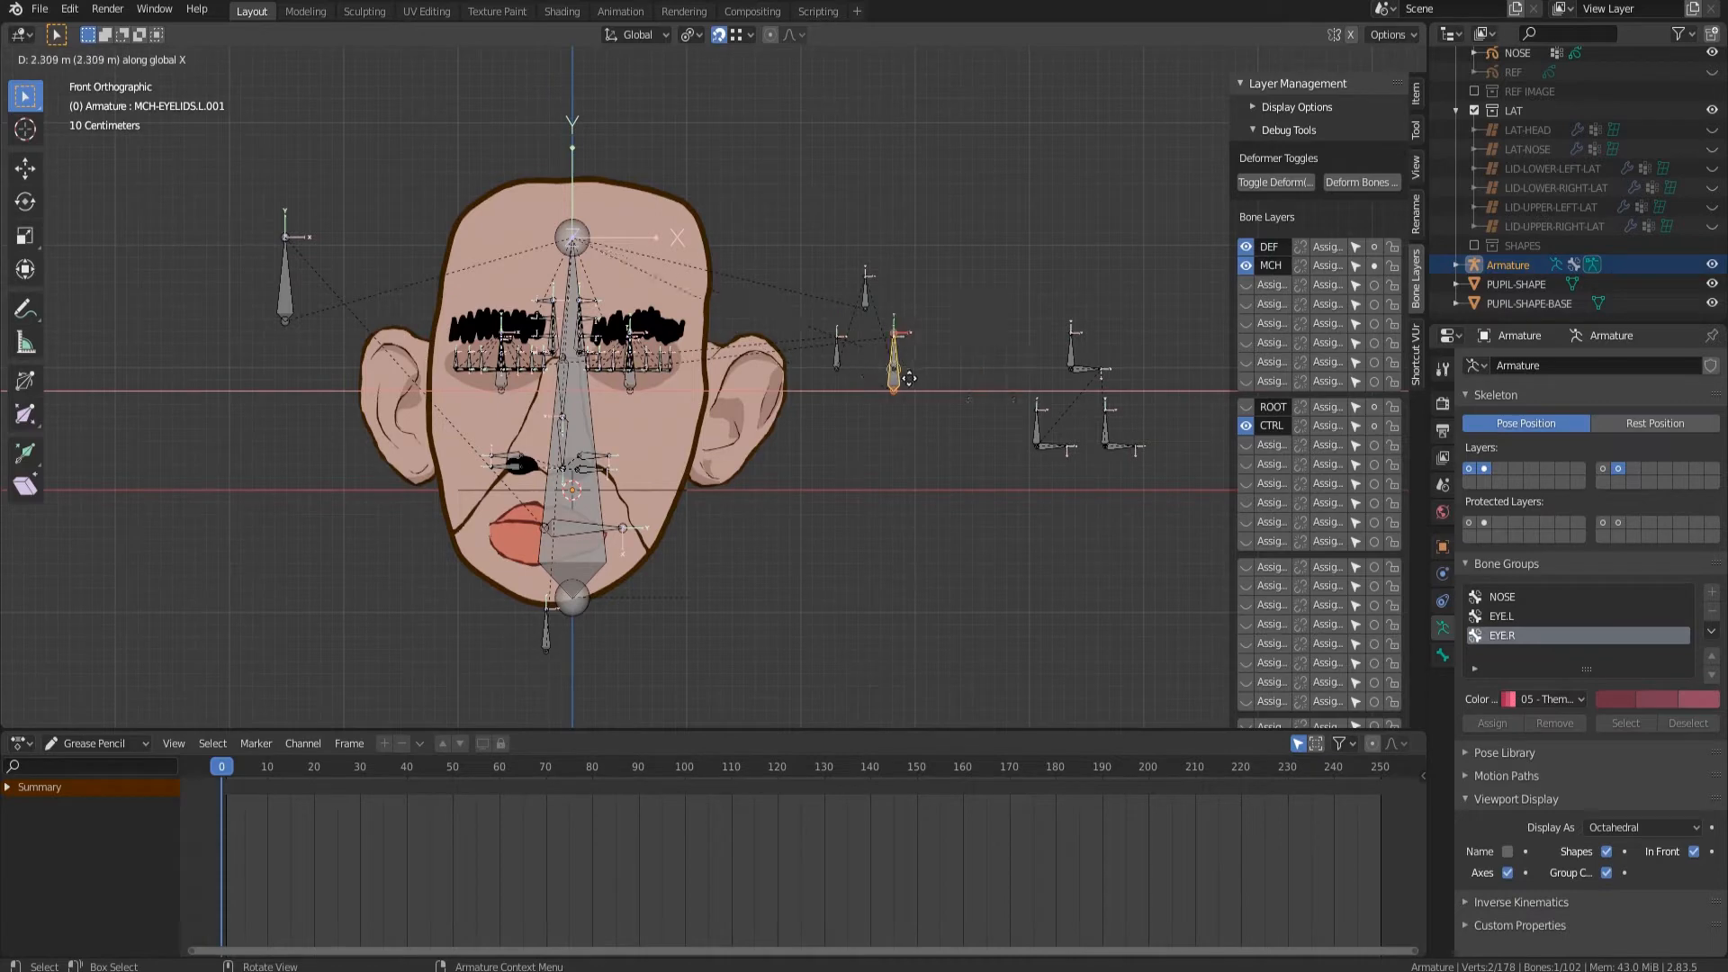
left_click(867, 552)
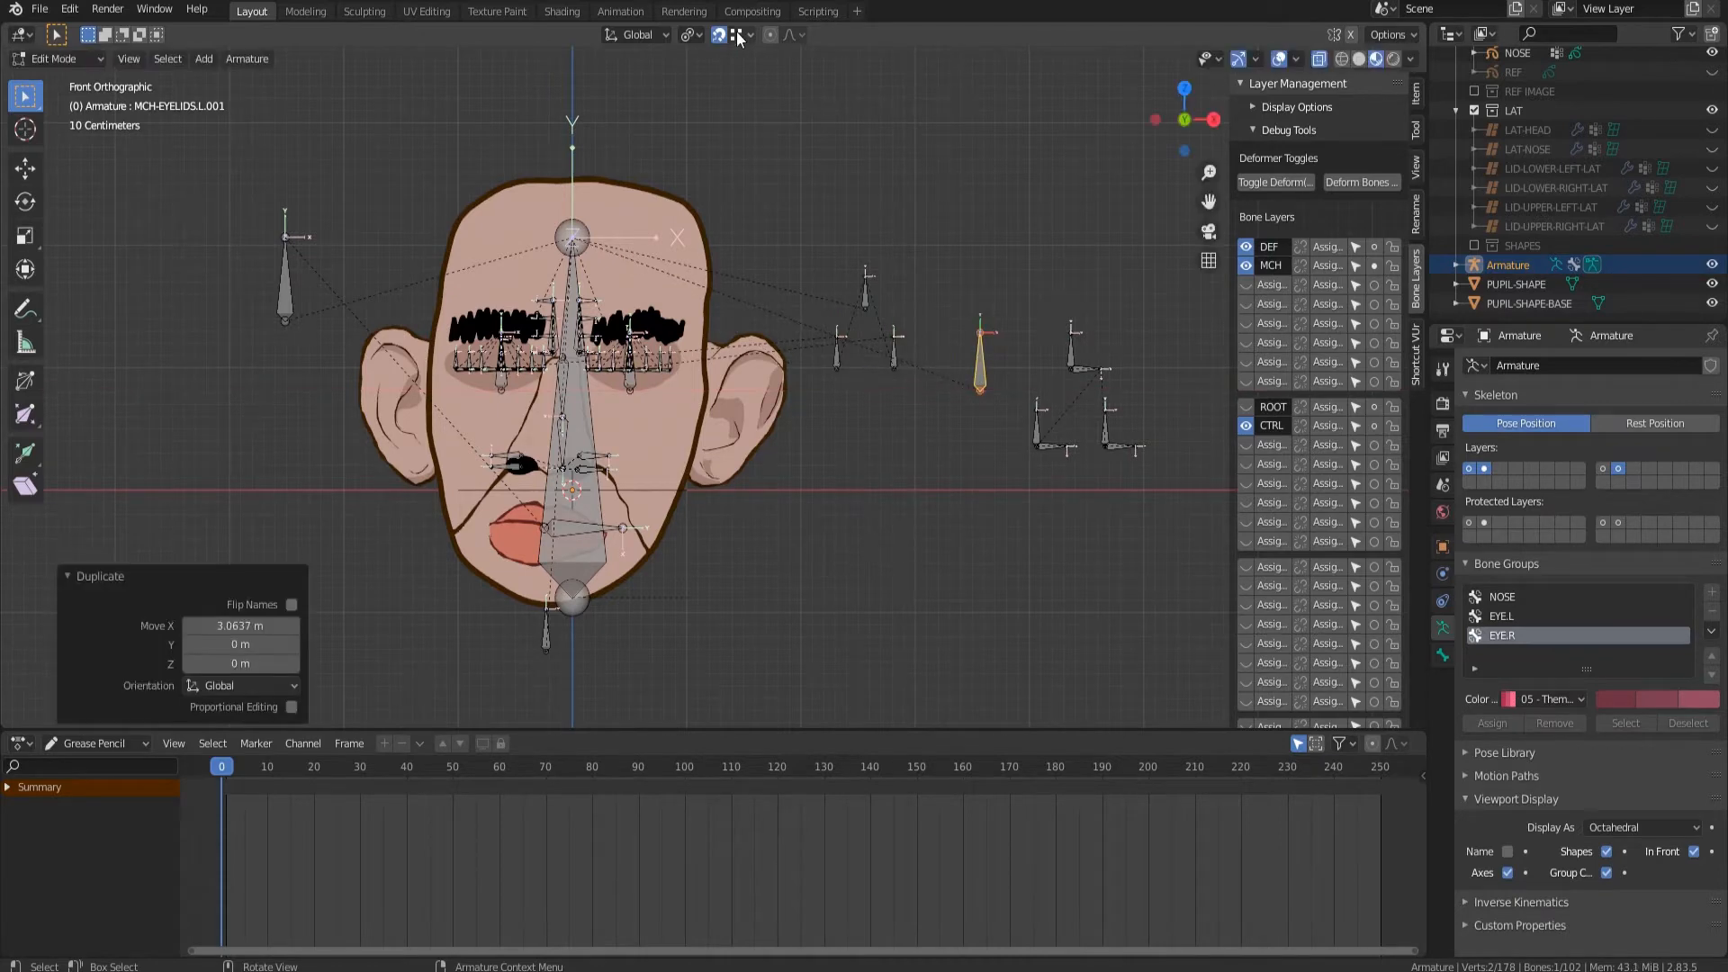
Turn off snapping and clear the parent of the duplicated eyelid bone.
middle_click_drag(1034, 380, 638, 470, "shift")
scroll(779, 426, "up", 3)
key("KP_1")
key("alt+p")
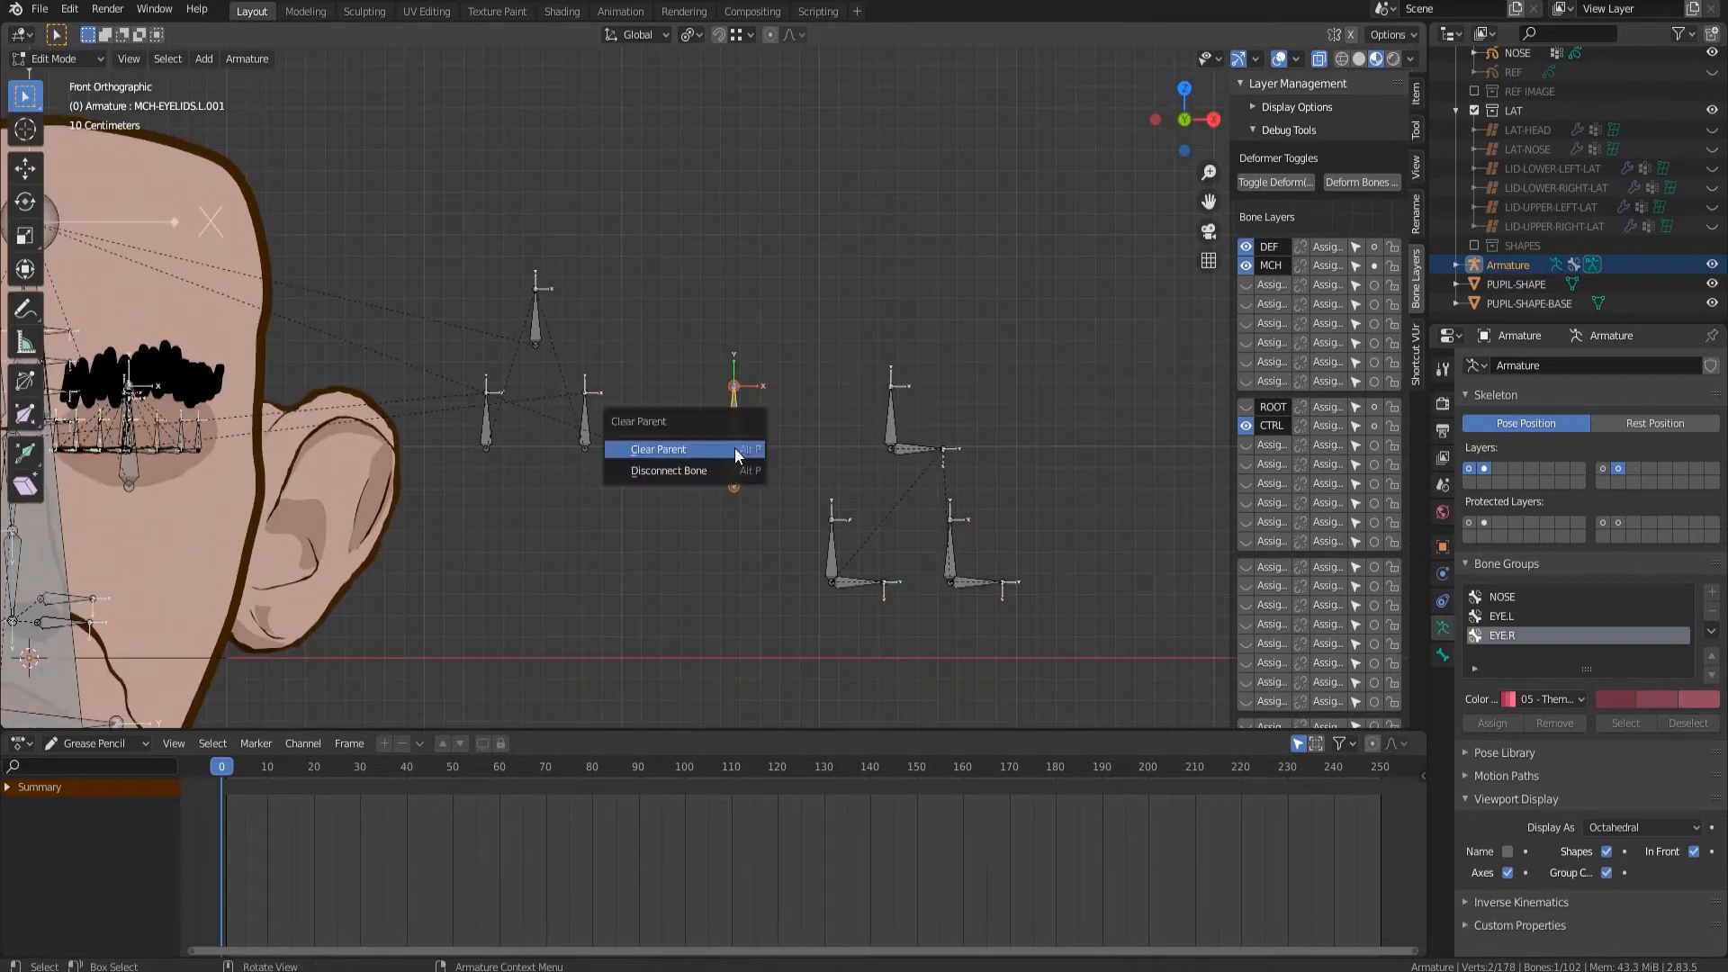
left_click(734, 450)
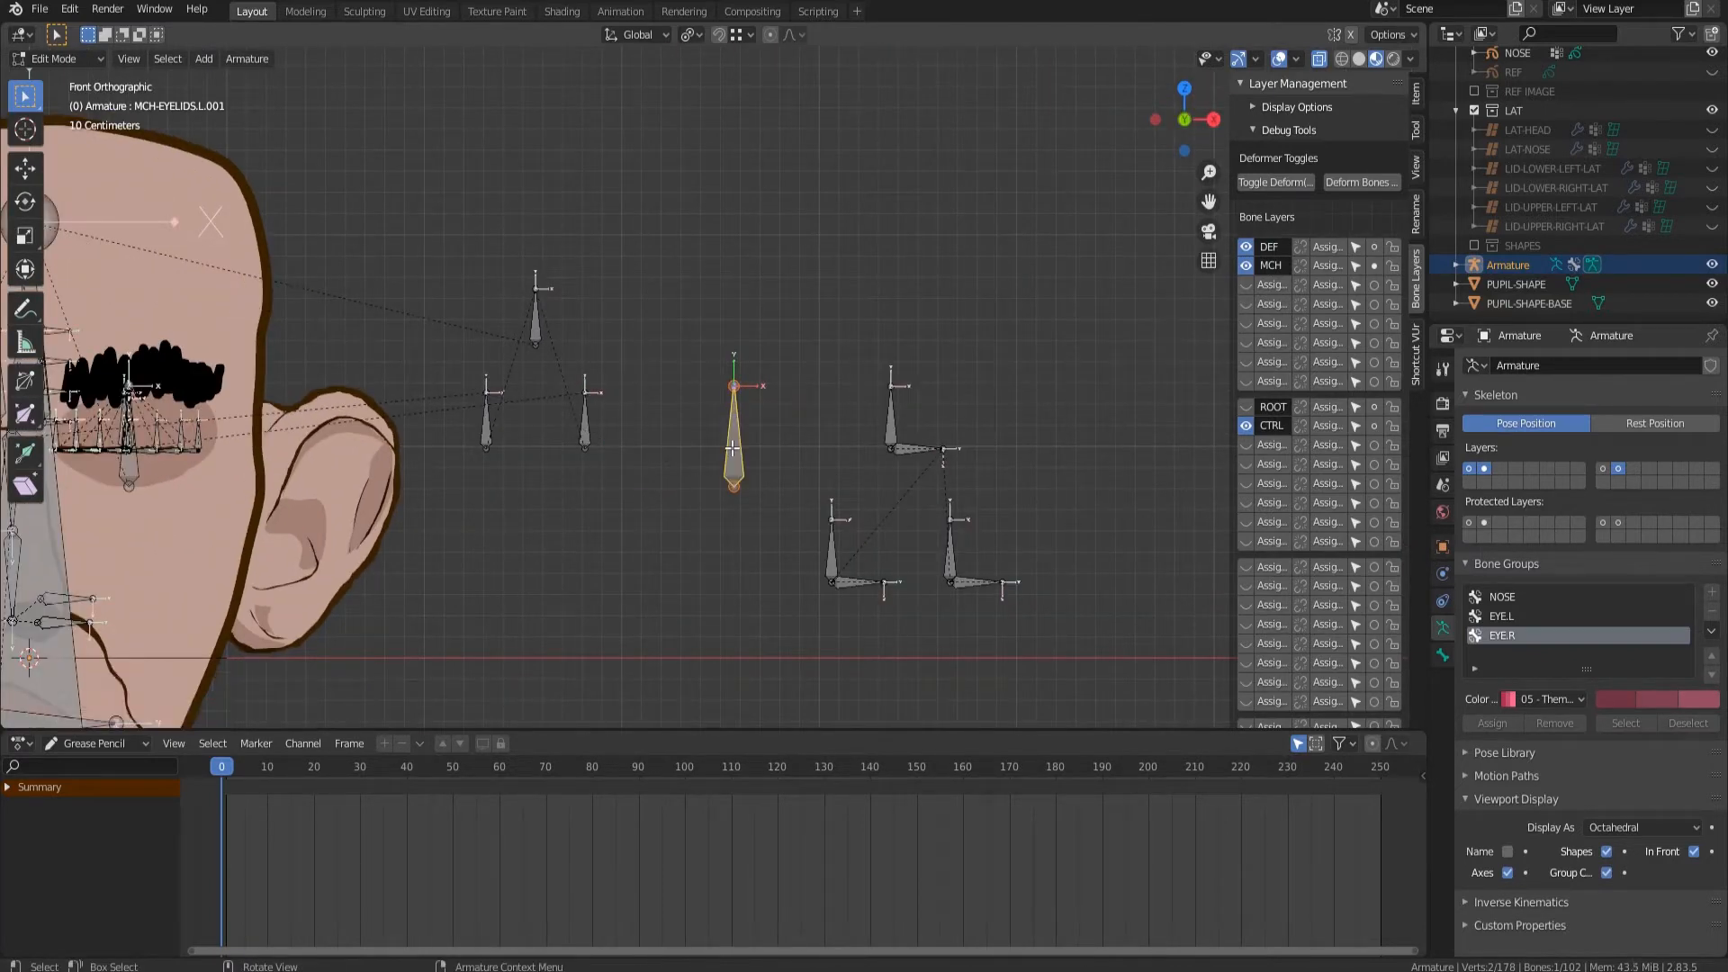
Move the duplicated bone about 0.70 m in X and -1.44 m in Z, below the pupil controls, and rotate it 90°.
scroll(733, 448, "down", 2)
middle_click_drag(843, 520, 775, 355, "shift")
key("g")
left_click(872, 567)
type("r")
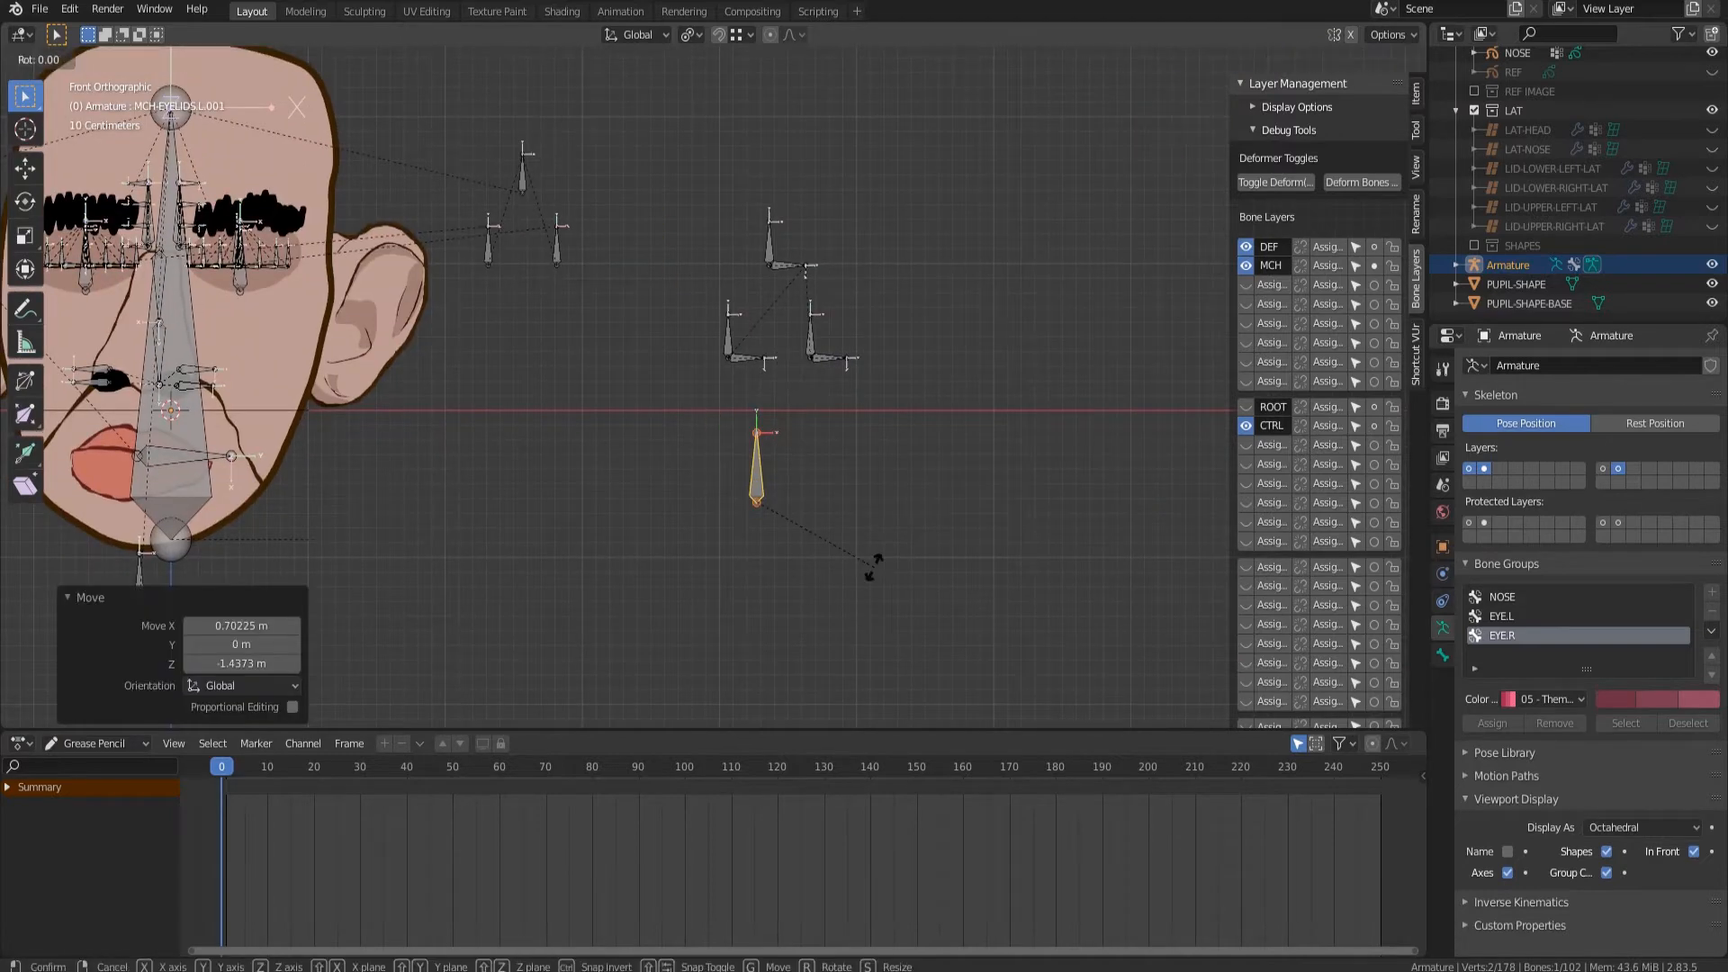
type("90")
key("Return")
Rename the rotated bone CTRL-BLINK-BASE.
scroll(779, 498, "up", 4)
middle_click_drag(859, 678, 791, 520, "shift")
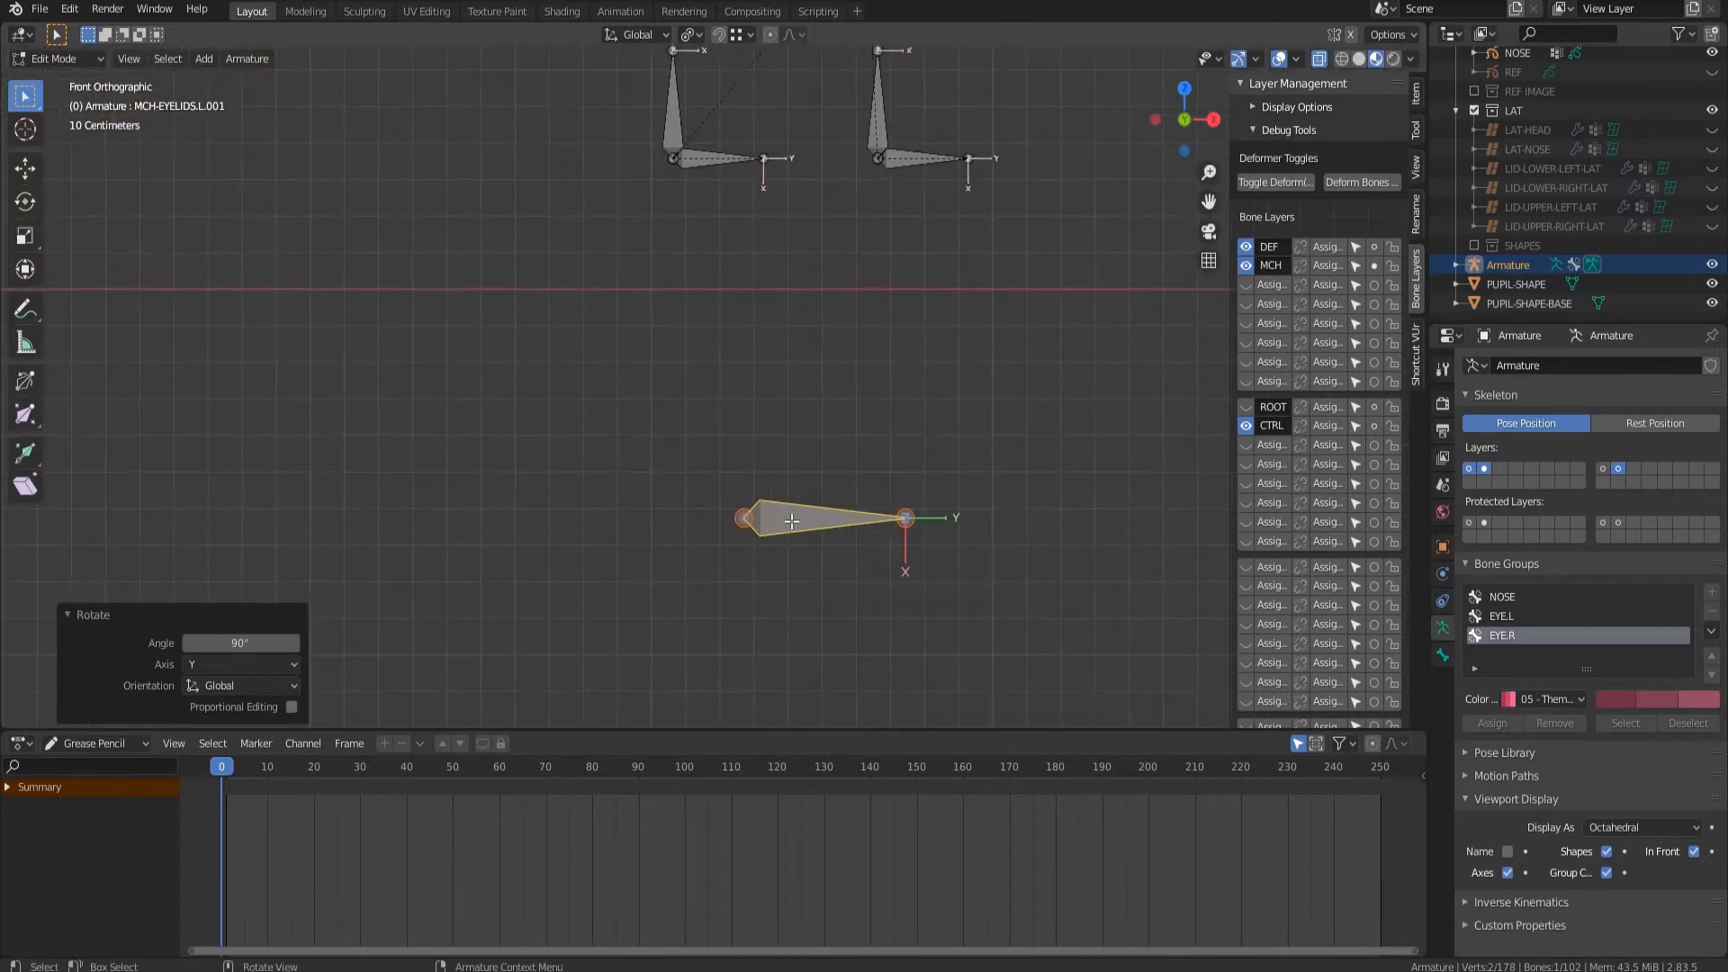
left_click(1443, 655)
left_click(1595, 365)
type("CTR")
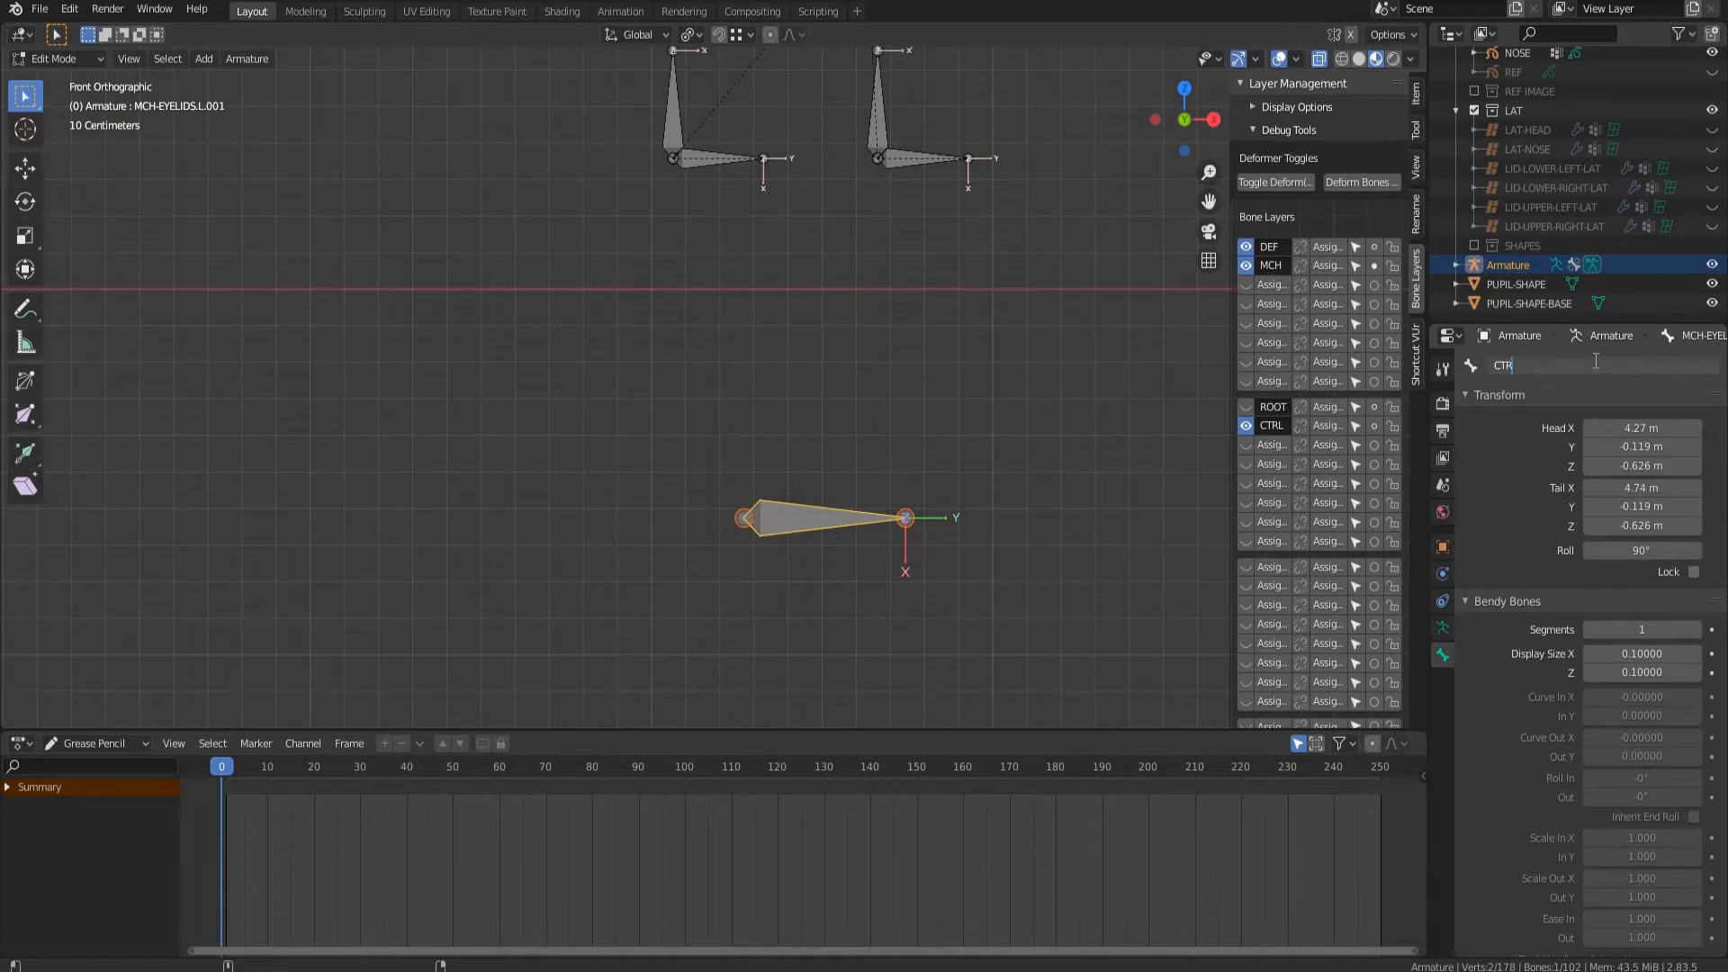
type("L-BLINK")
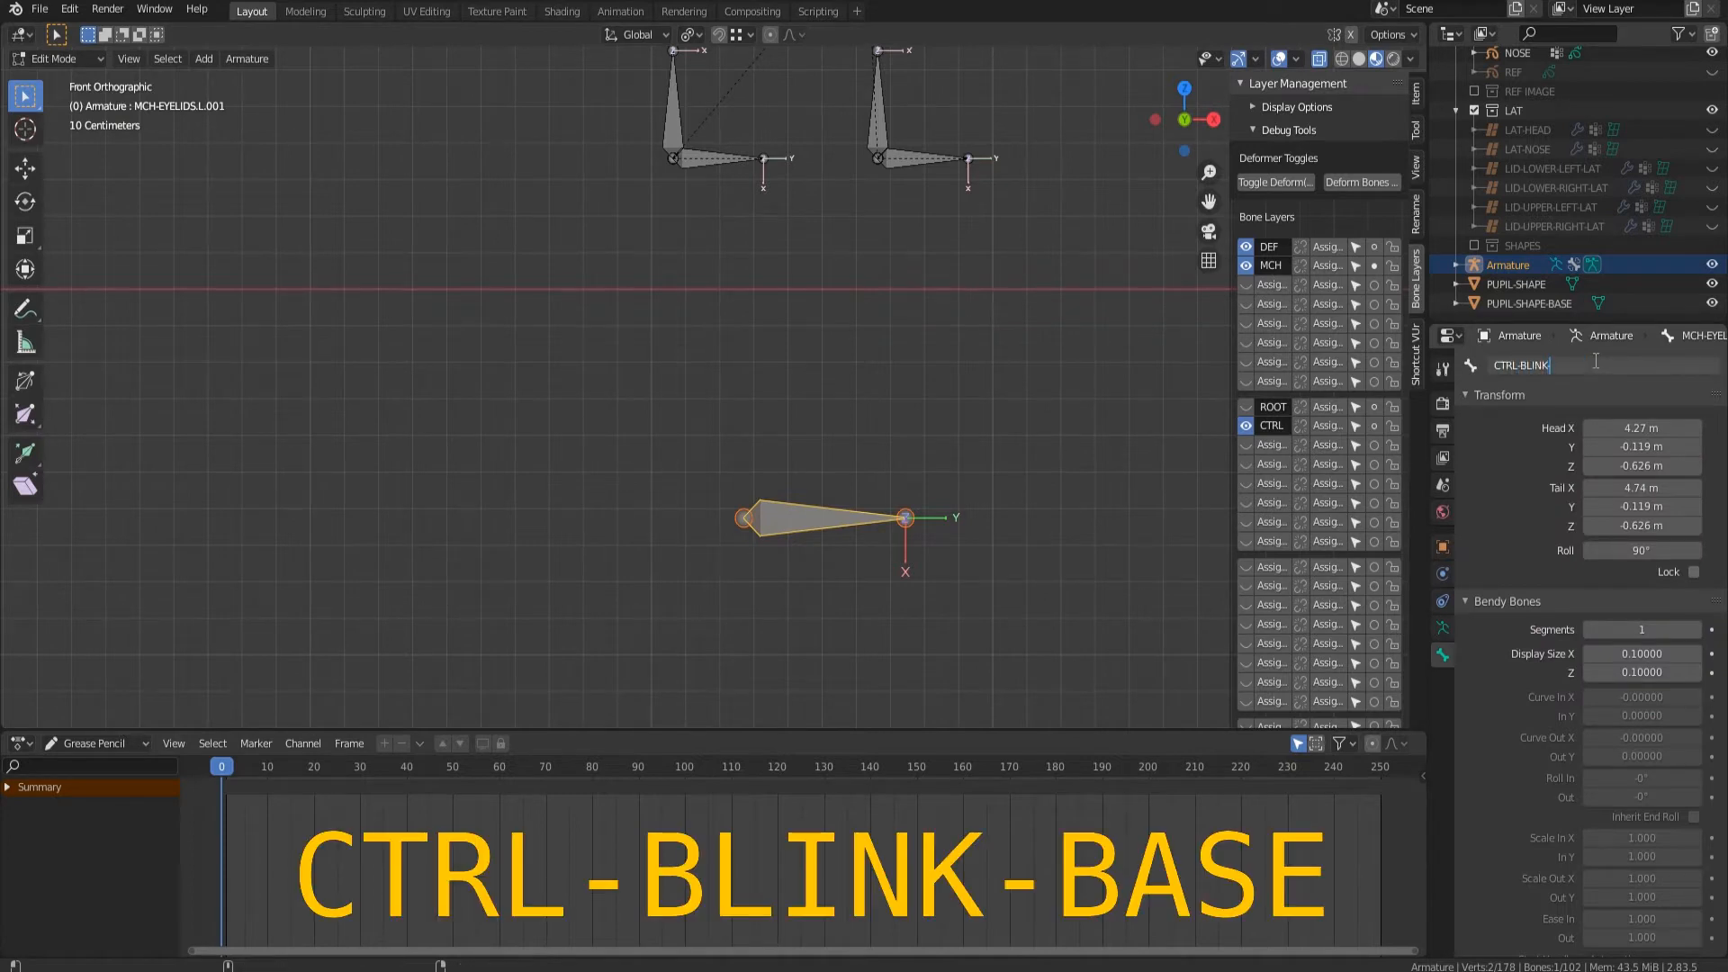
type("-BASE")
key("Return")
Display the bone names and extrude a new bone about 0.51 m upward along Z from the head of CTRL-BLINK-BASE.
left_click(1443, 628)
left_click(1507, 851)
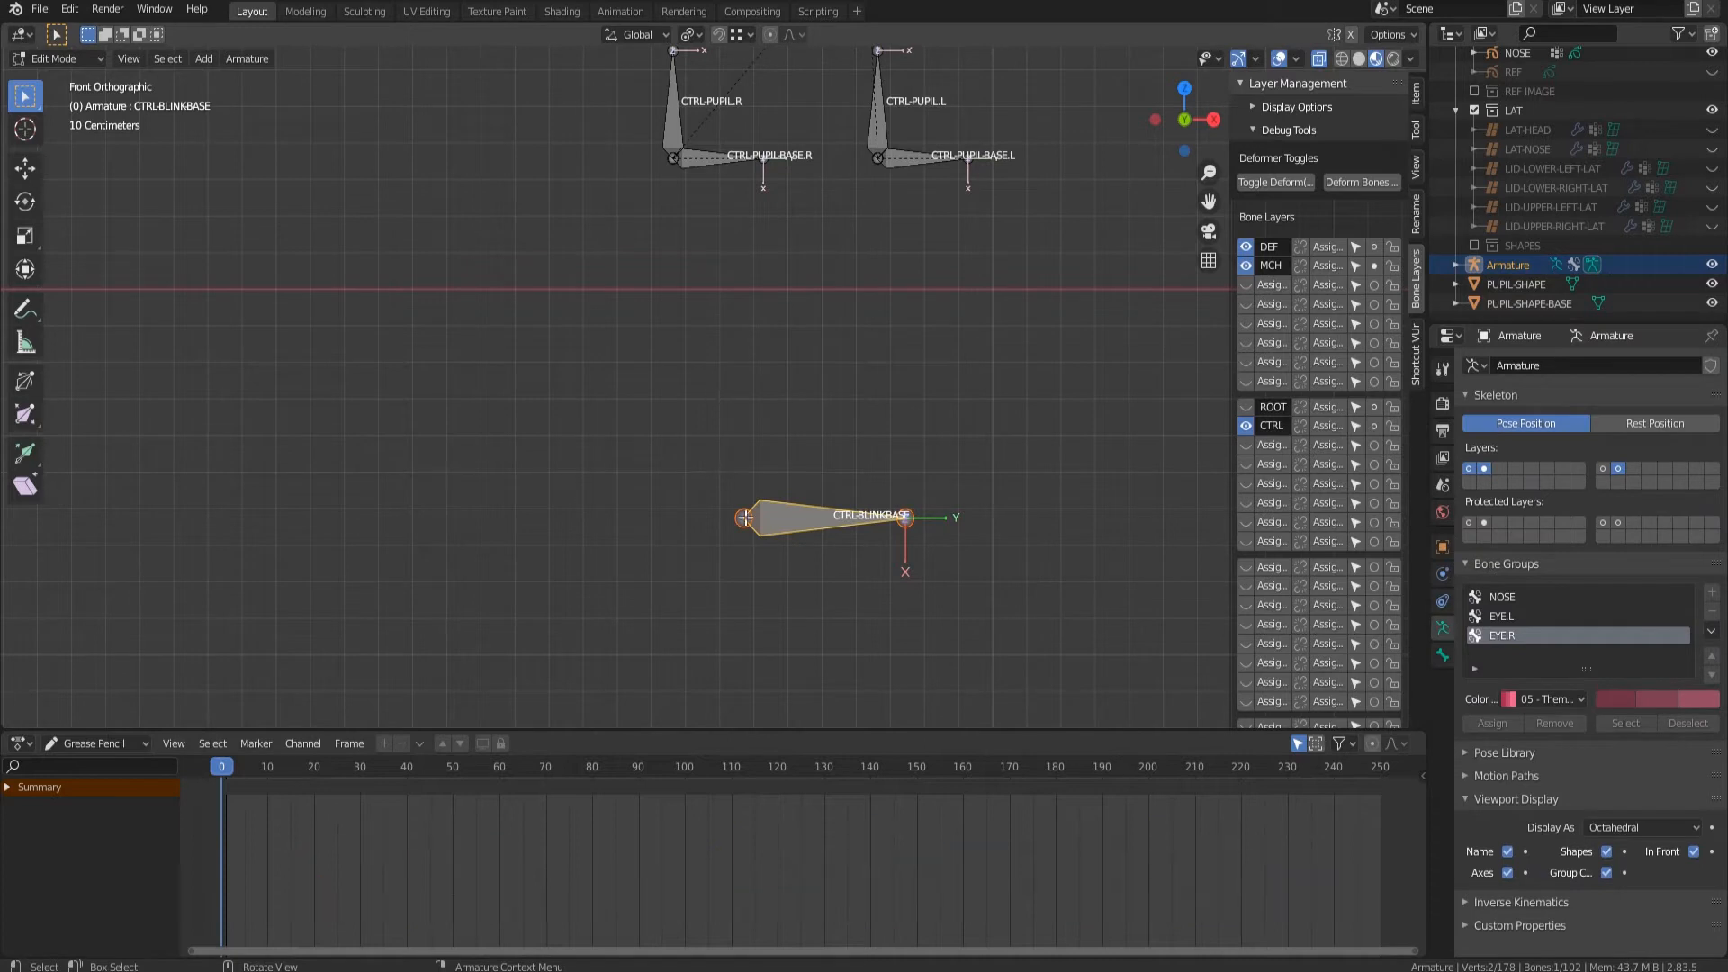
left_click(745, 518)
key("e")
key("z")
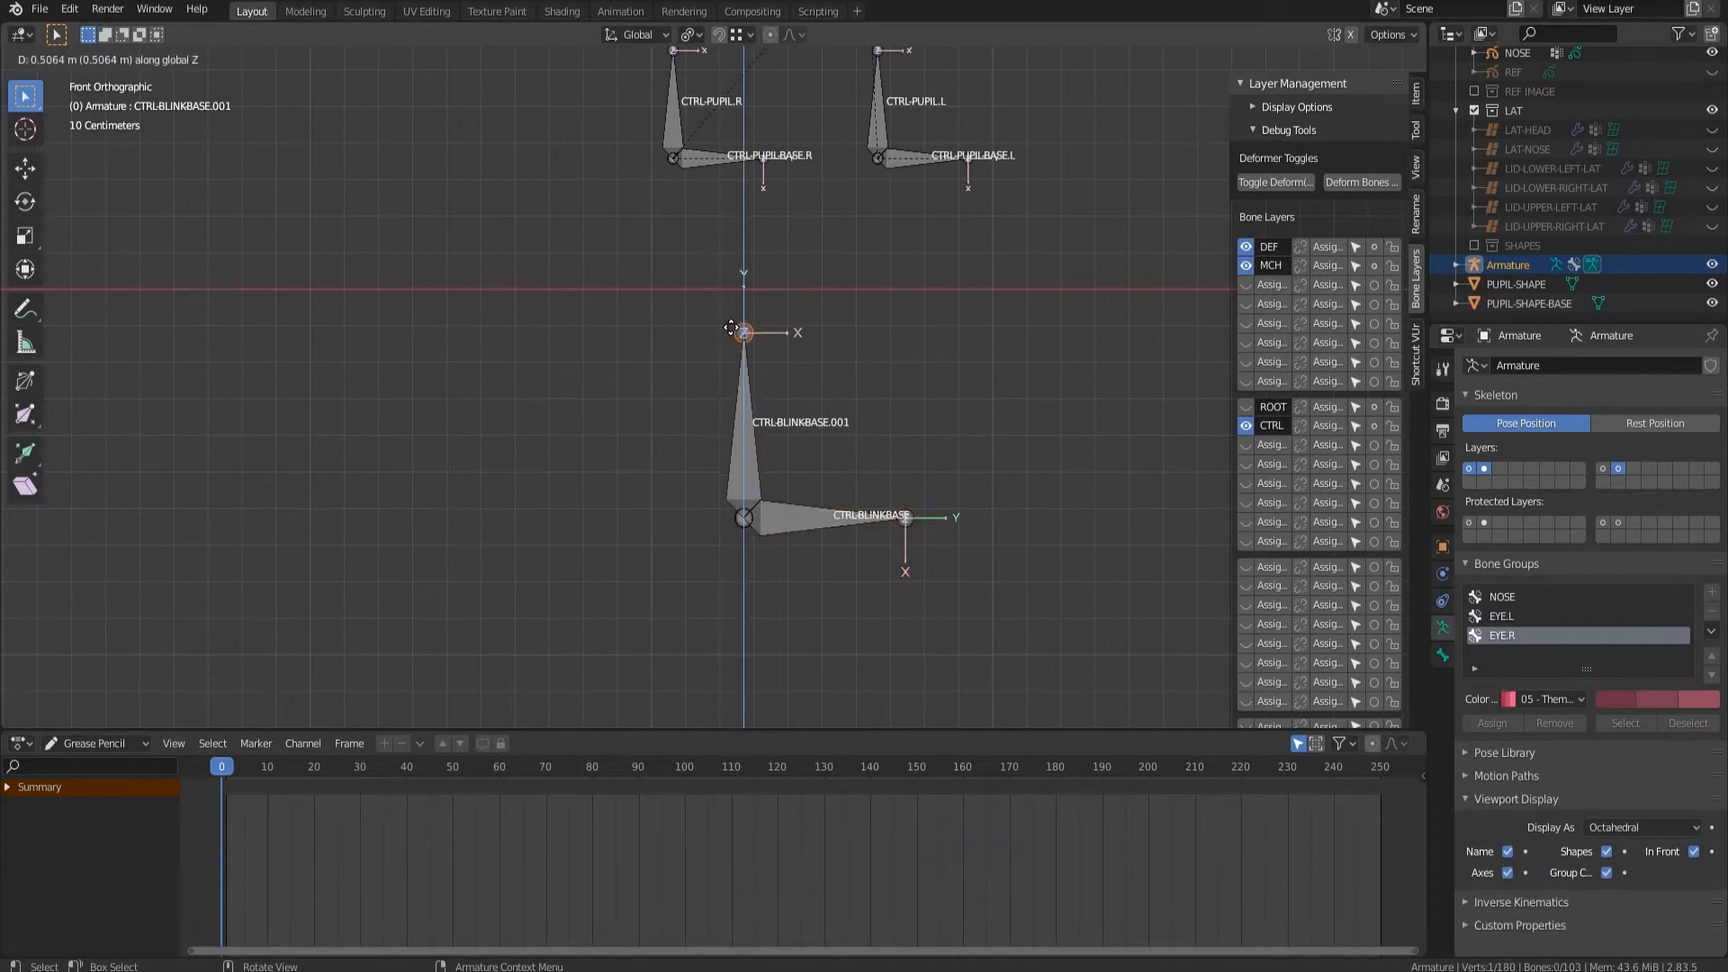
left_click(742, 332)
Rename the extruded vertical bone CTRL-BLINK.R.
left_click(733, 446)
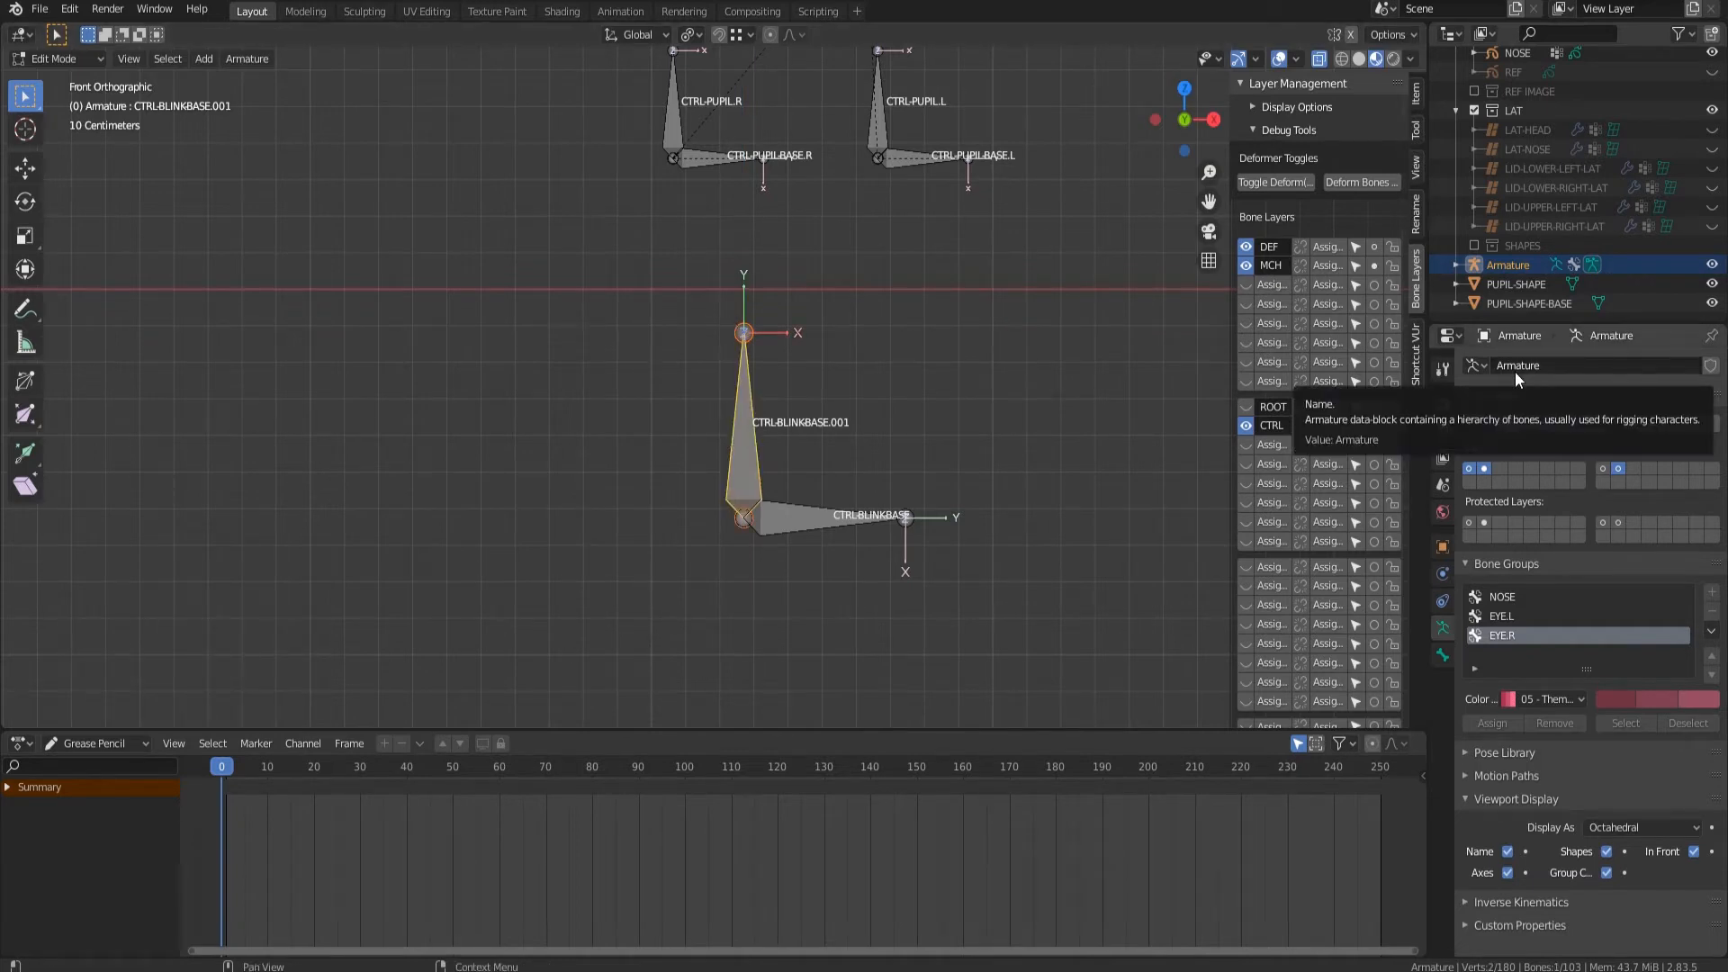
left_click(1442, 655)
double_click(1603, 372)
key("BackSpace")
key("BackSpace")
key("BackSpace")
key("BackSpace")
key("BackSpace")
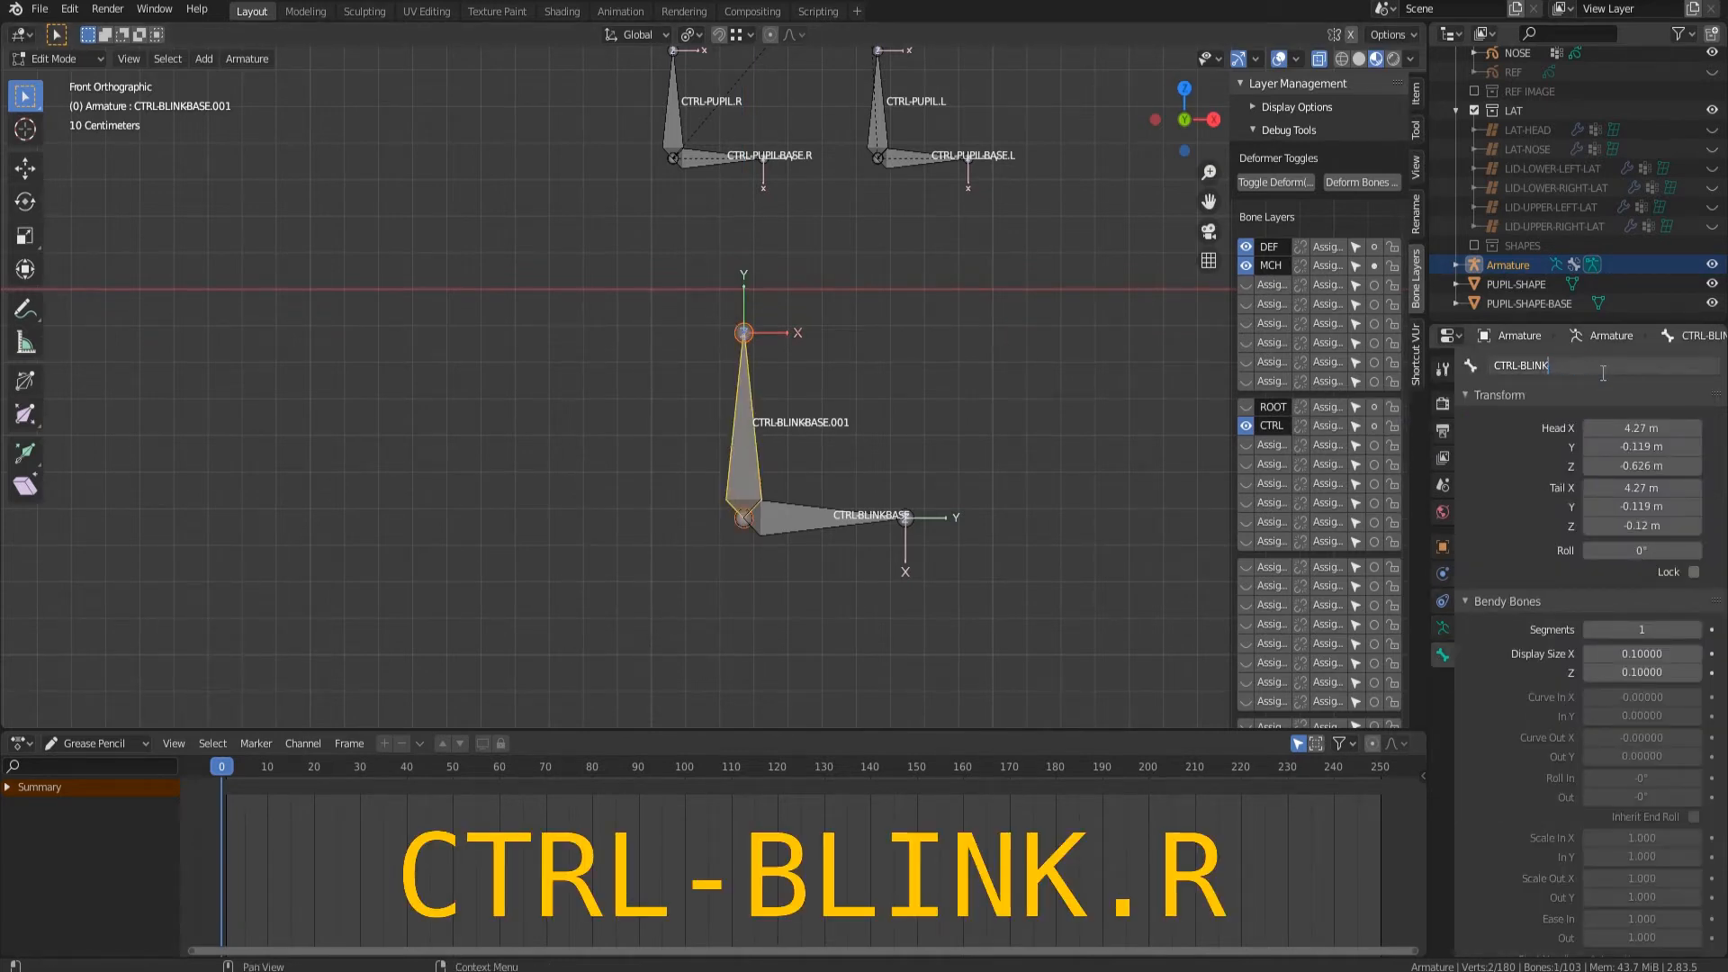
type(".R")
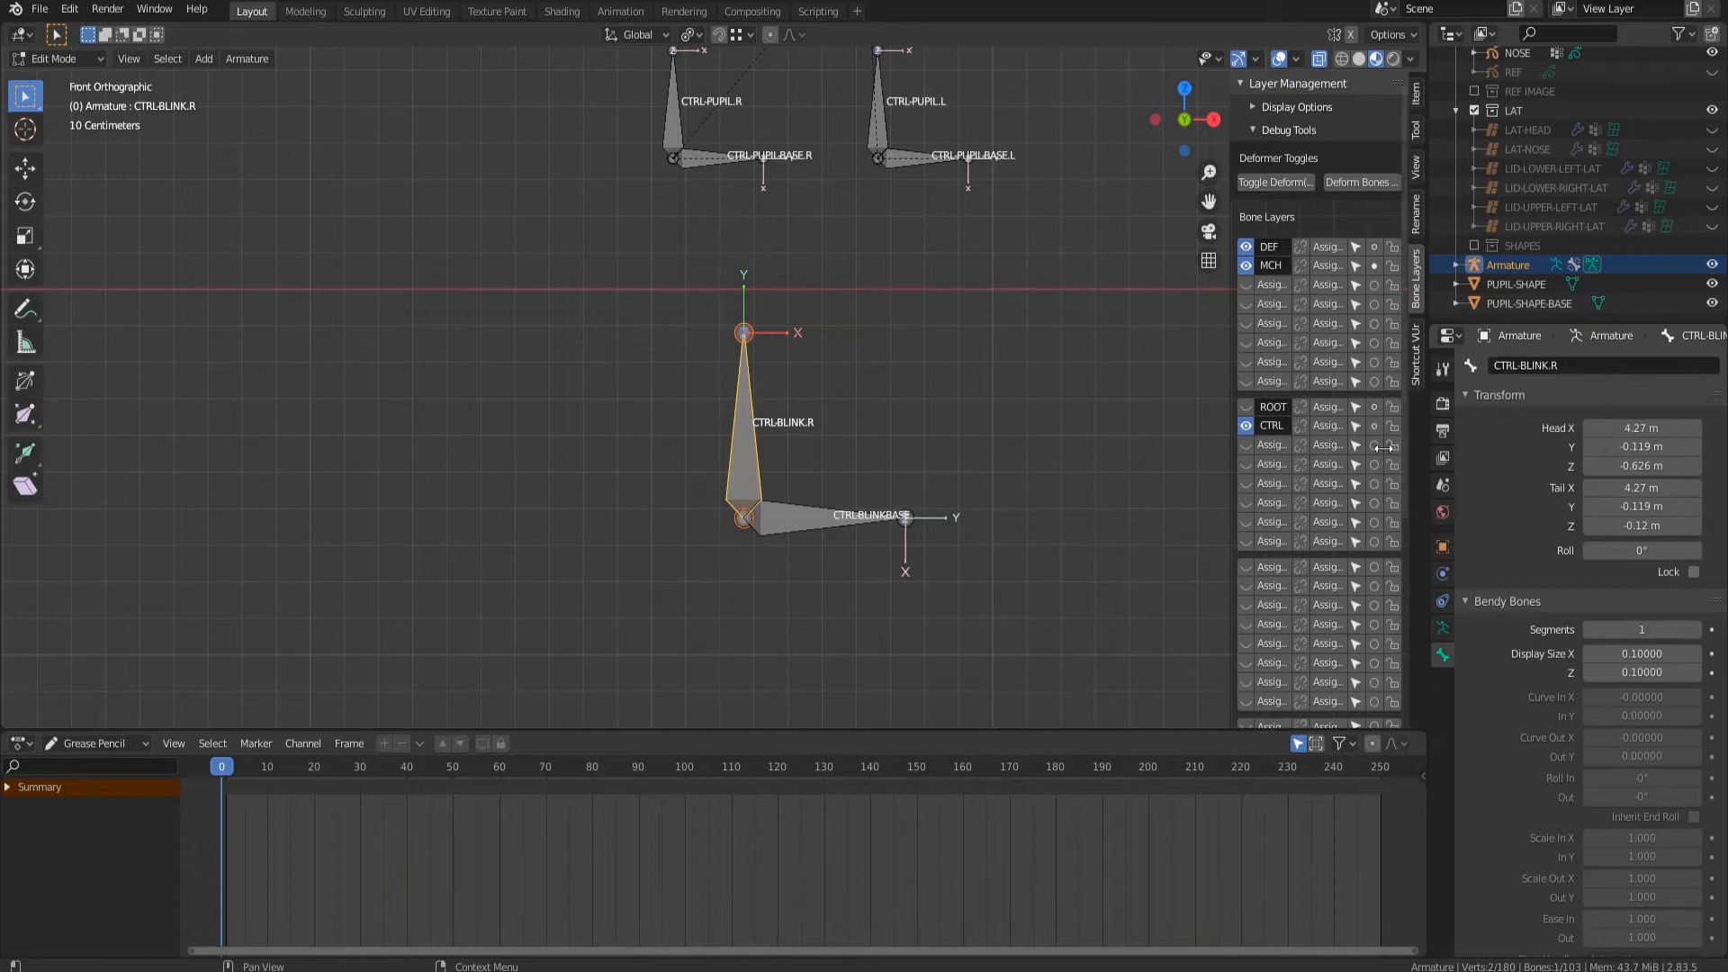
key("Return")
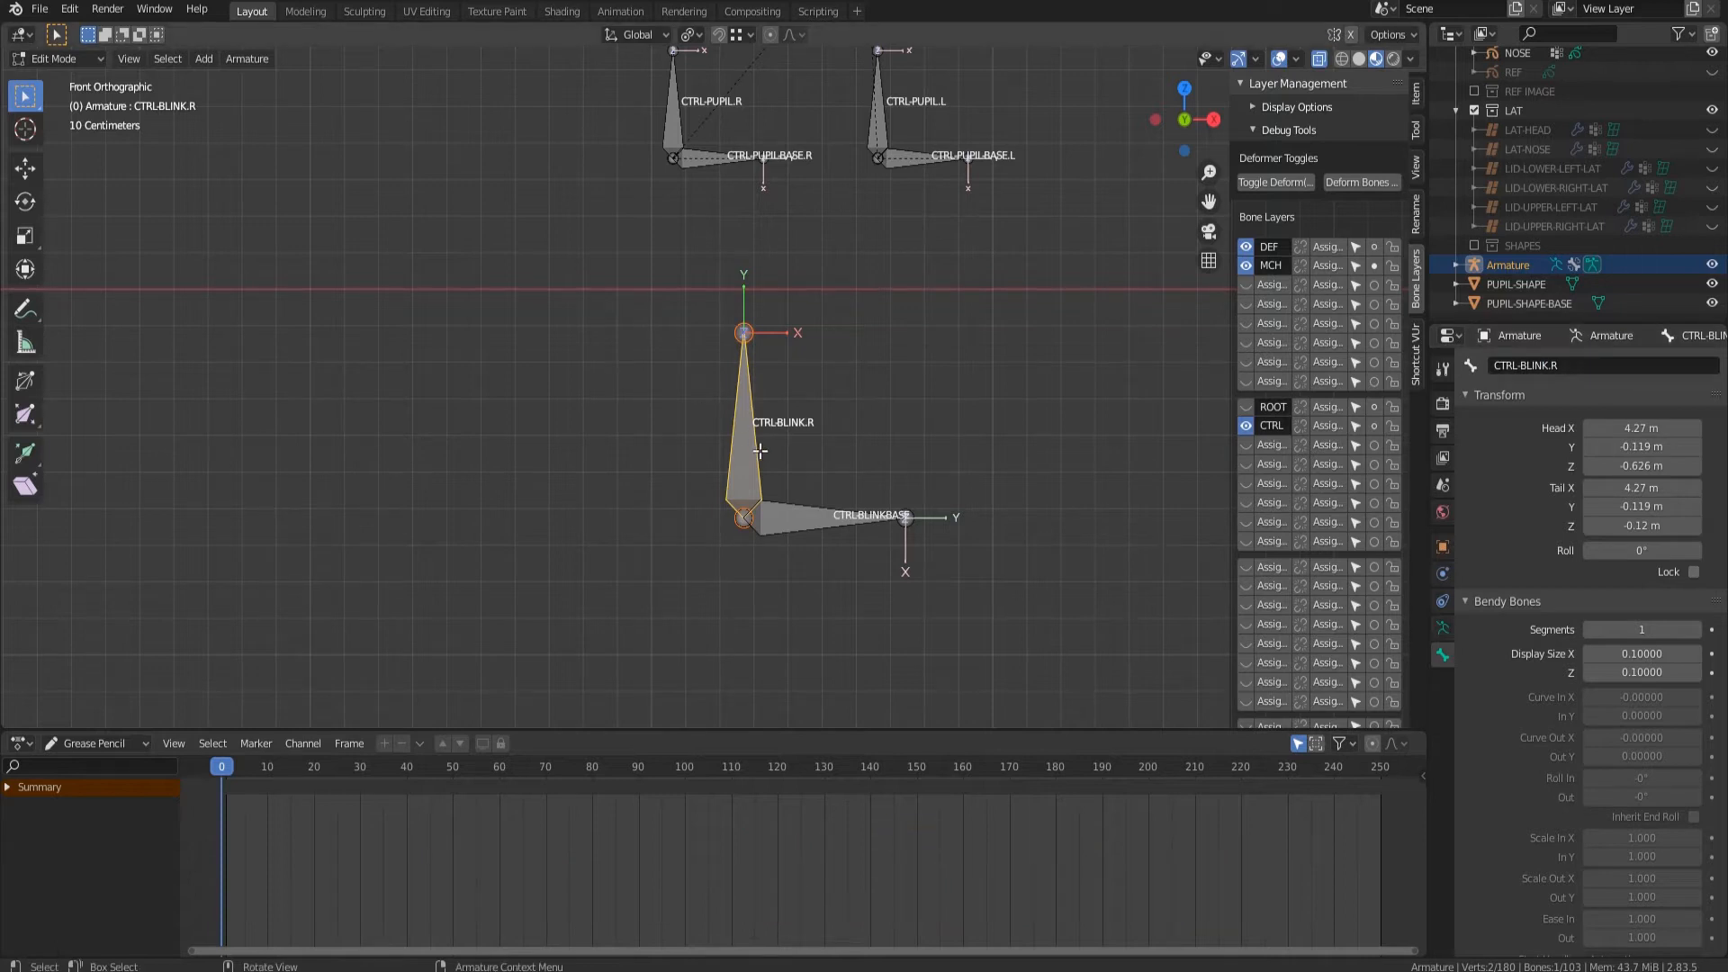
Duplicate CTRL-BLINK.R with snapping onto the tail of CTRL-BLINK-BASE, then turn snapping off and rename the copy CTRL-BLINK.L.
left_click(718, 34)
key("shift+d")
left_click(917, 520)
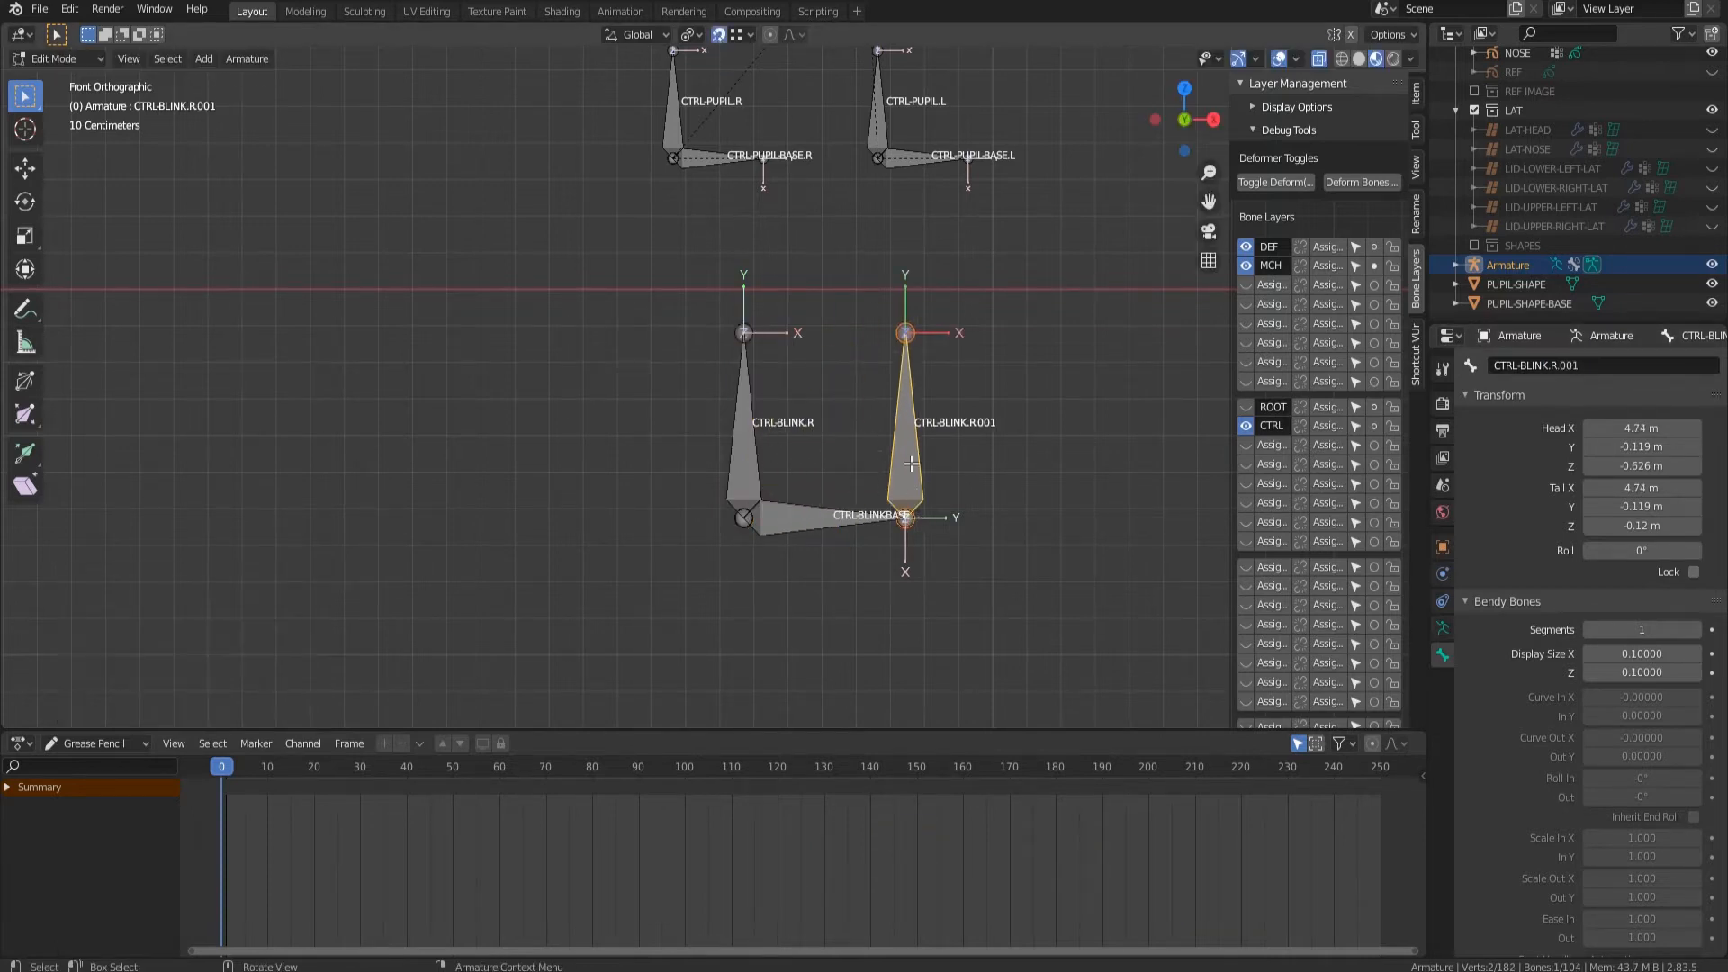
left_click(719, 34)
left_click(1592, 365)
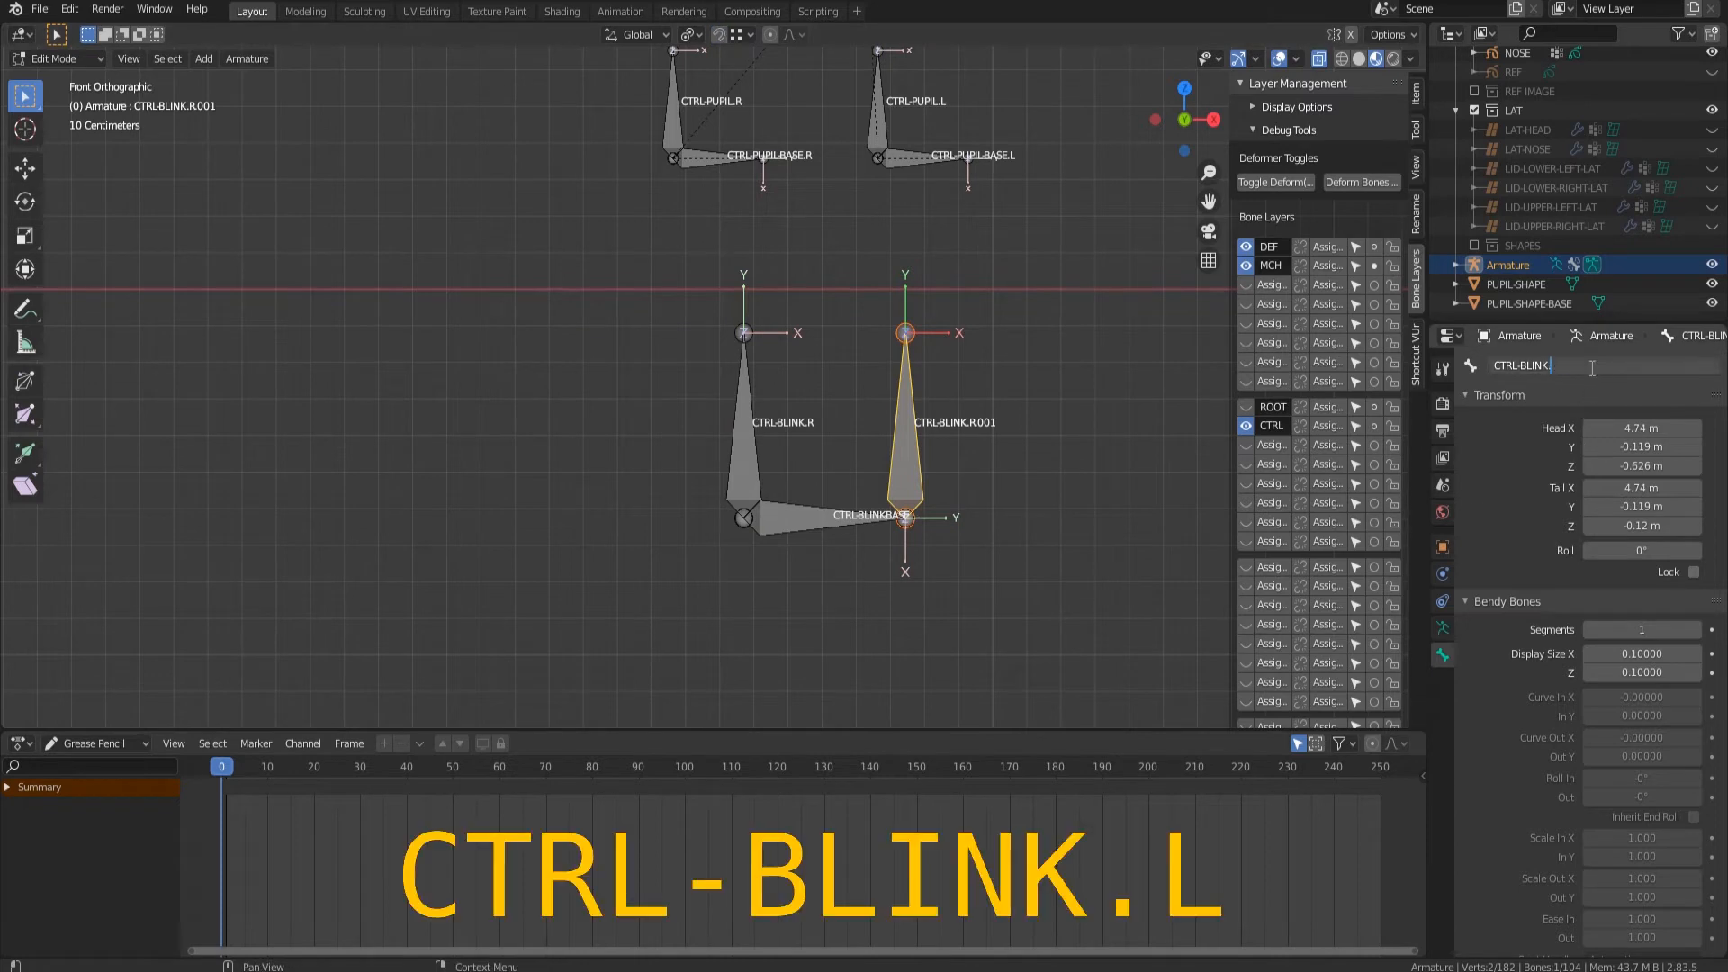
type("L")
key("Return")
Parent CTRL-BLINK.R and CTRL-BLINK.L to CTRL-BLINK-BASE with Keep Offset.
scroll(880, 409, "down", 1)
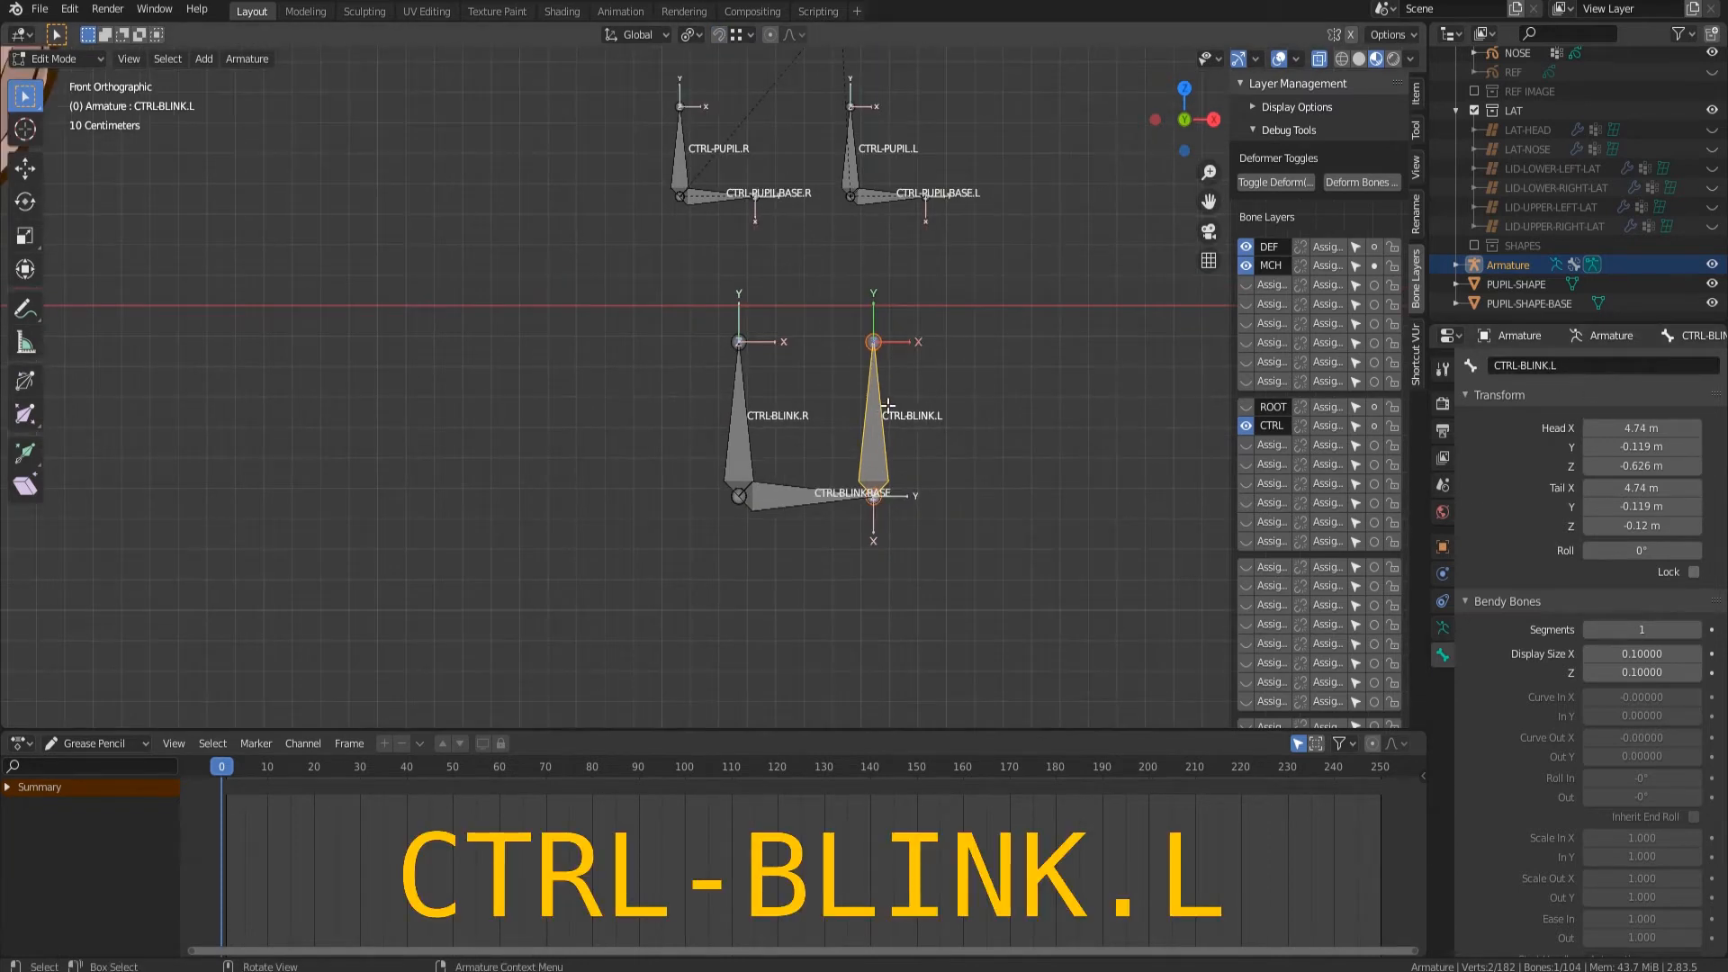
scroll(887, 405, "down", 1)
middle_click_drag(887, 405, 1048, 419, "shift")
left_click(901, 437)
left_click(997, 435, "shift")
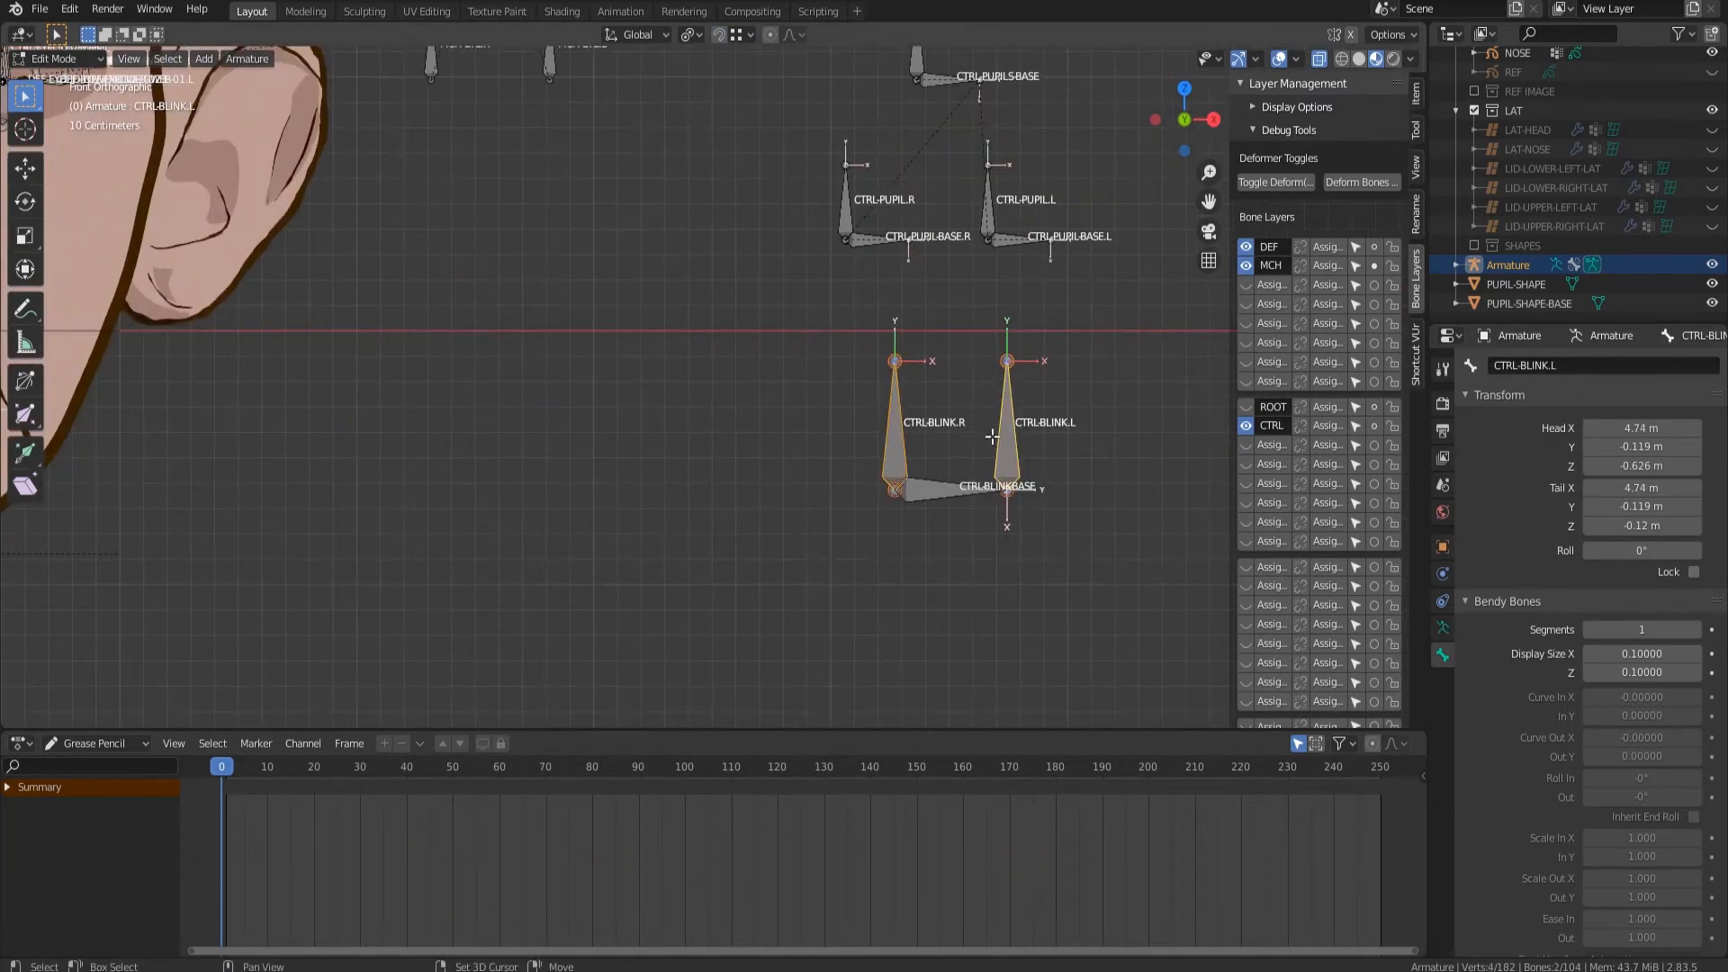
left_click(943, 502, "shift")
key("ctrl+p")
left_click(962, 511)
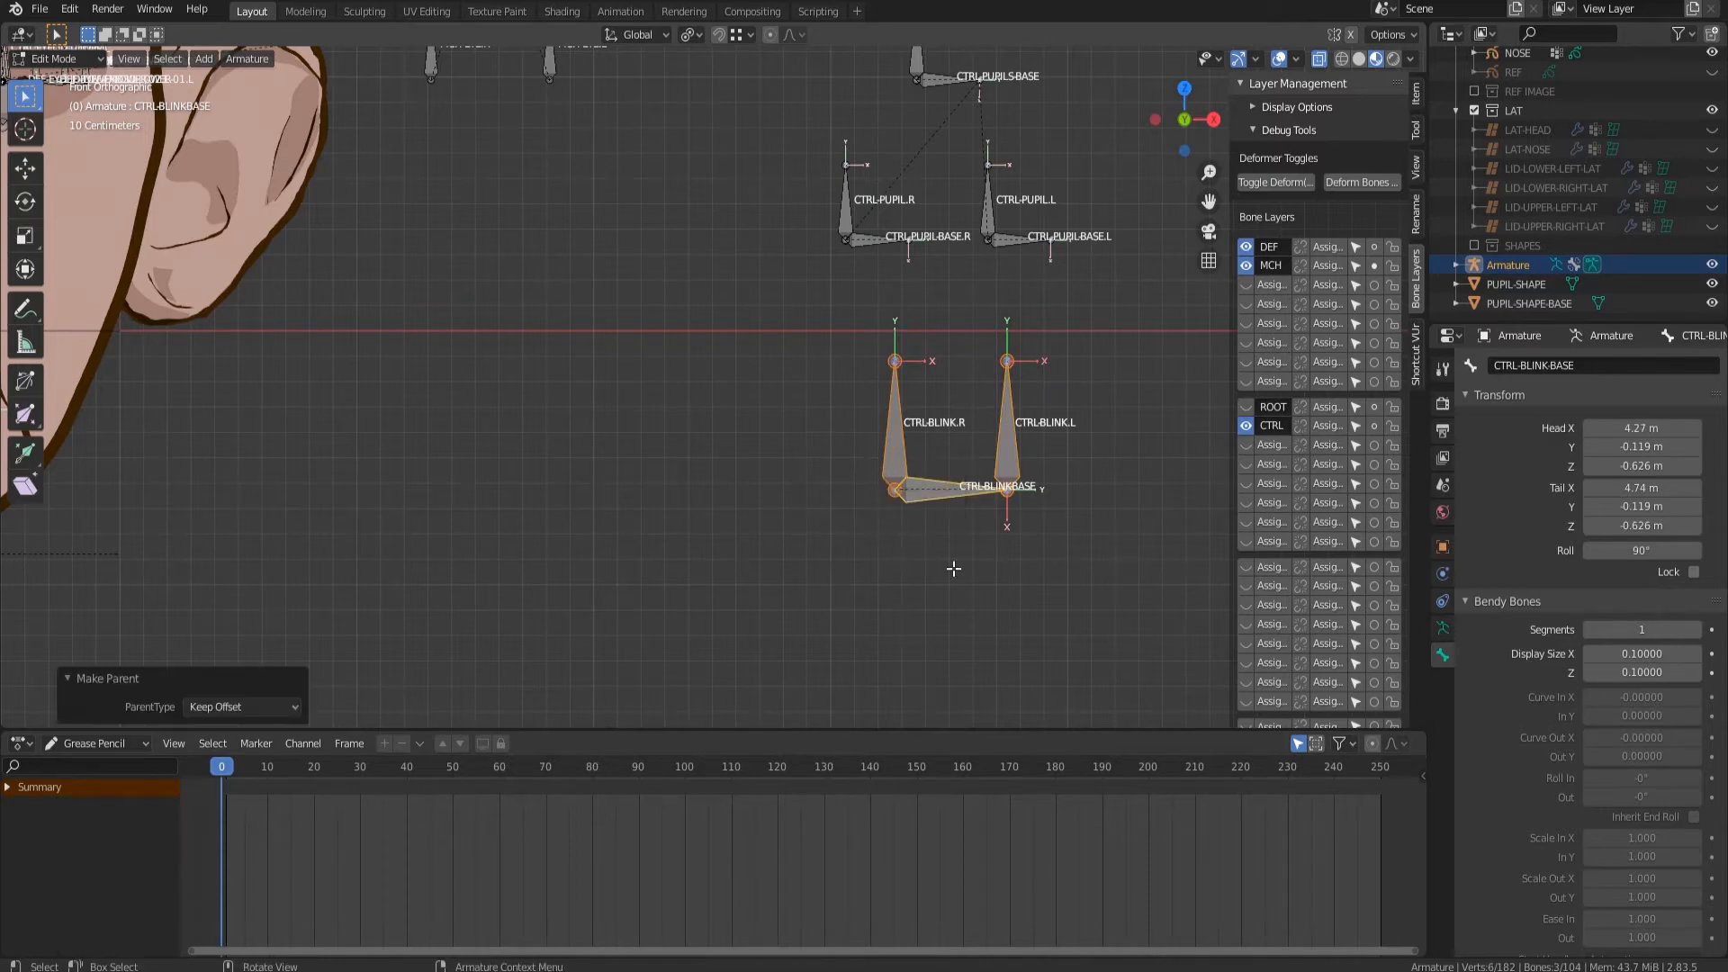
Deselect the blink bones and turn off the bone name display.
left_click(656, 563)
scroll(779, 433, "down", 4)
scroll(639, 440, "down", 1)
scroll(516, 411, "up", 2)
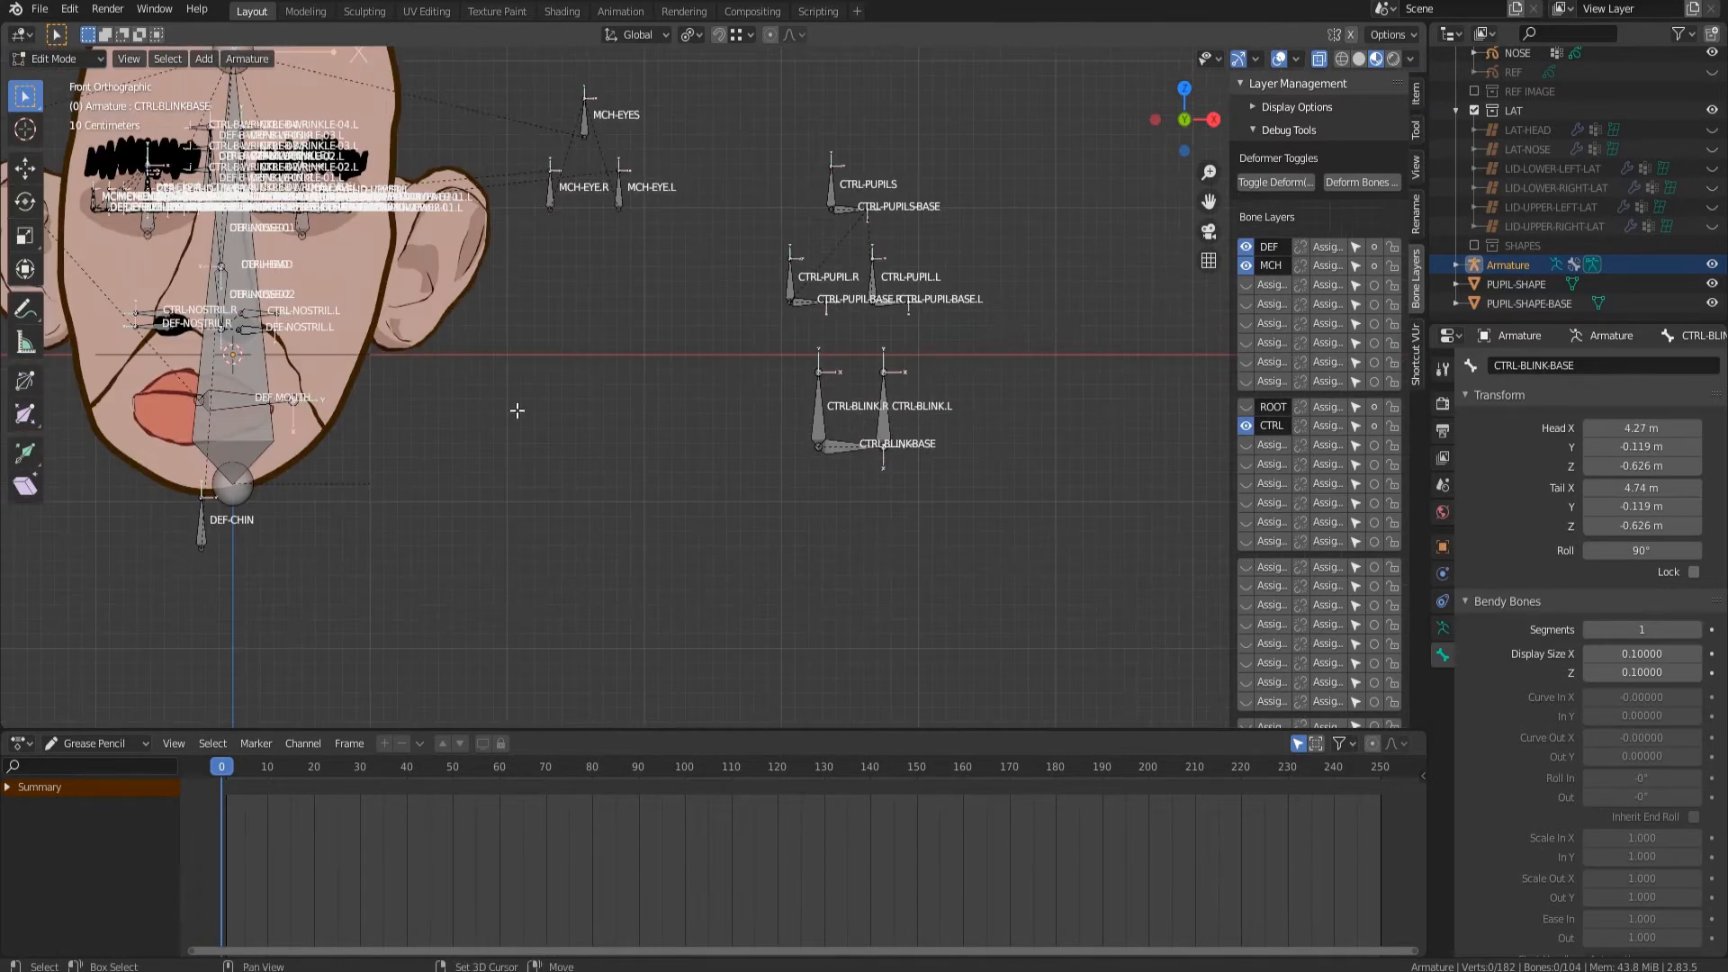
middle_click_drag(517, 410, 985, 646, "shift")
left_click(1443, 628)
left_click(1508, 851)
scroll(882, 486, "up", 3)
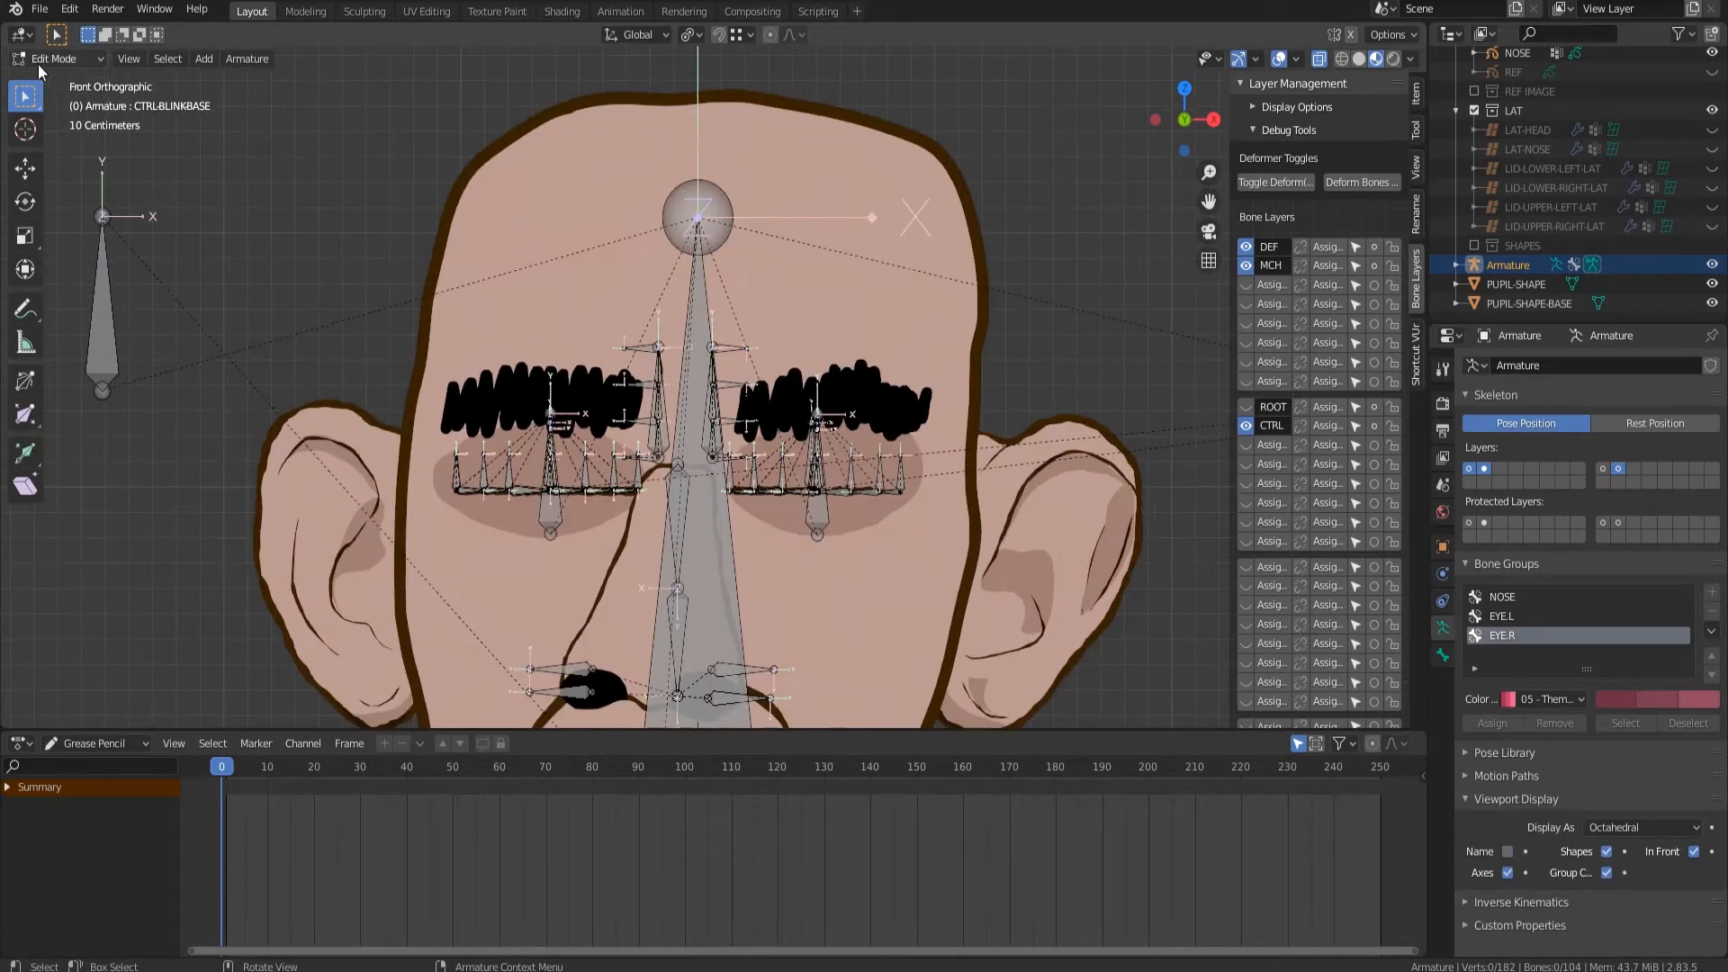
Return the armature to Pose Mode and hide the MCH and DEF bone layers.
left_click(54, 58)
left_click(50, 120)
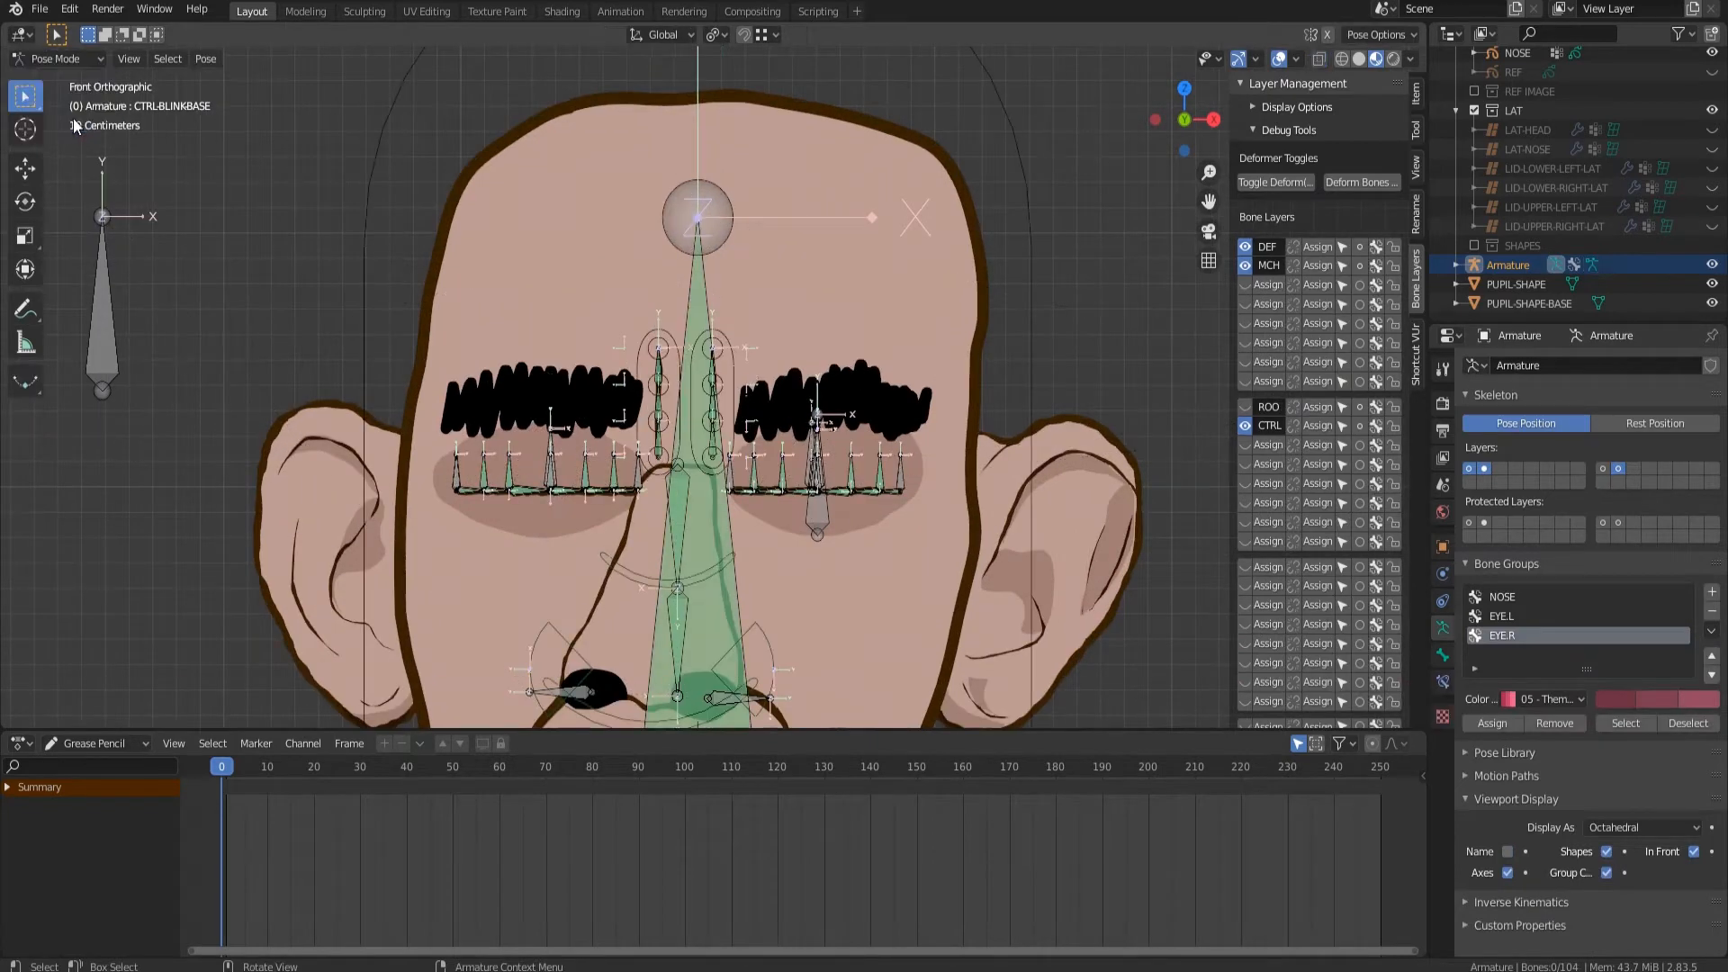
left_click(1245, 265)
left_click(1245, 246)
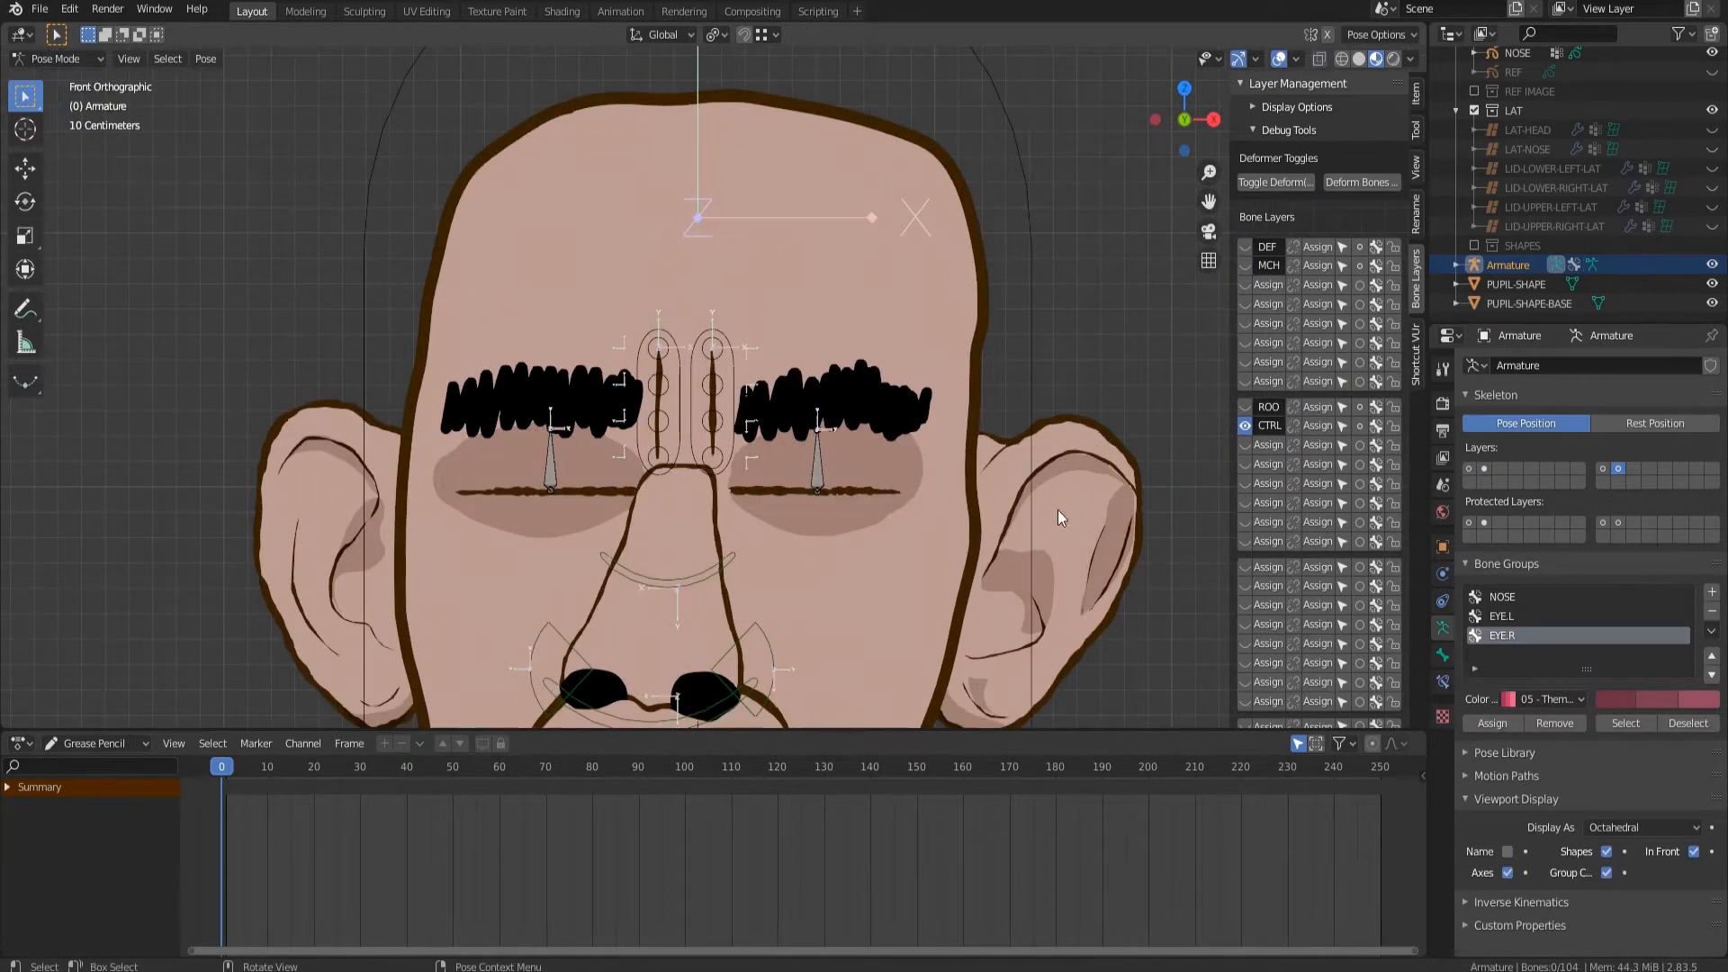
Switch the Dope Sheet to the Action Editor and create a new action named BLINK.
middle_click_drag(893, 527, 972, 339, "shift")
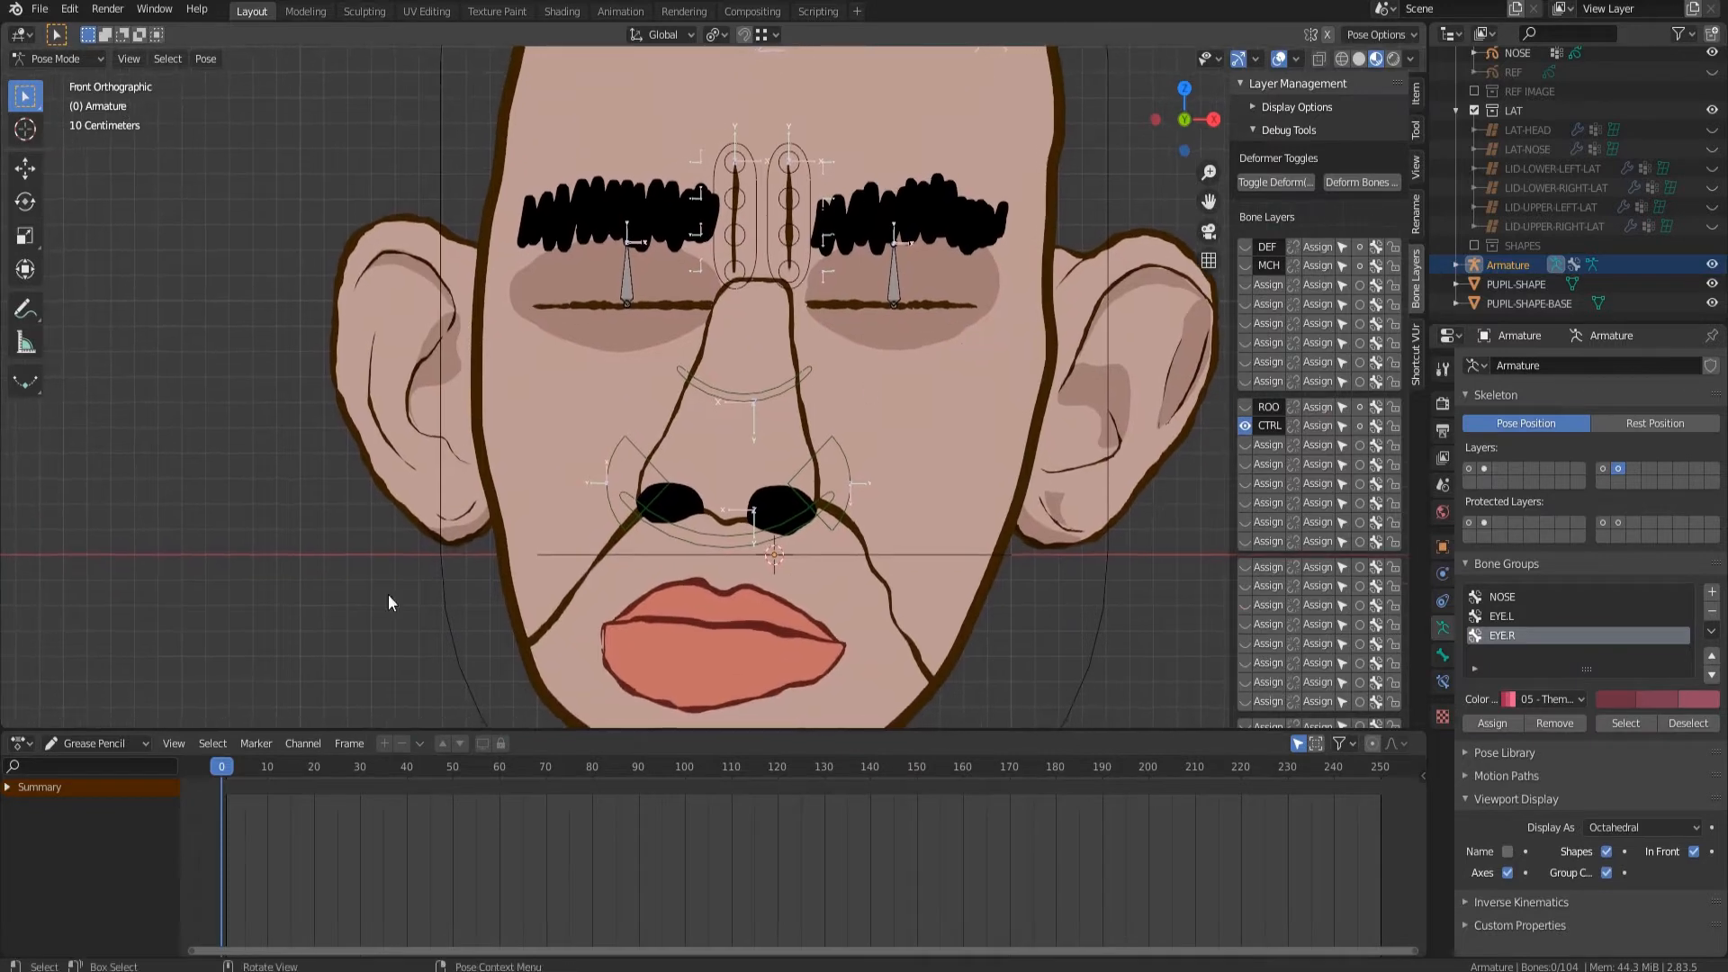
left_click(102, 747)
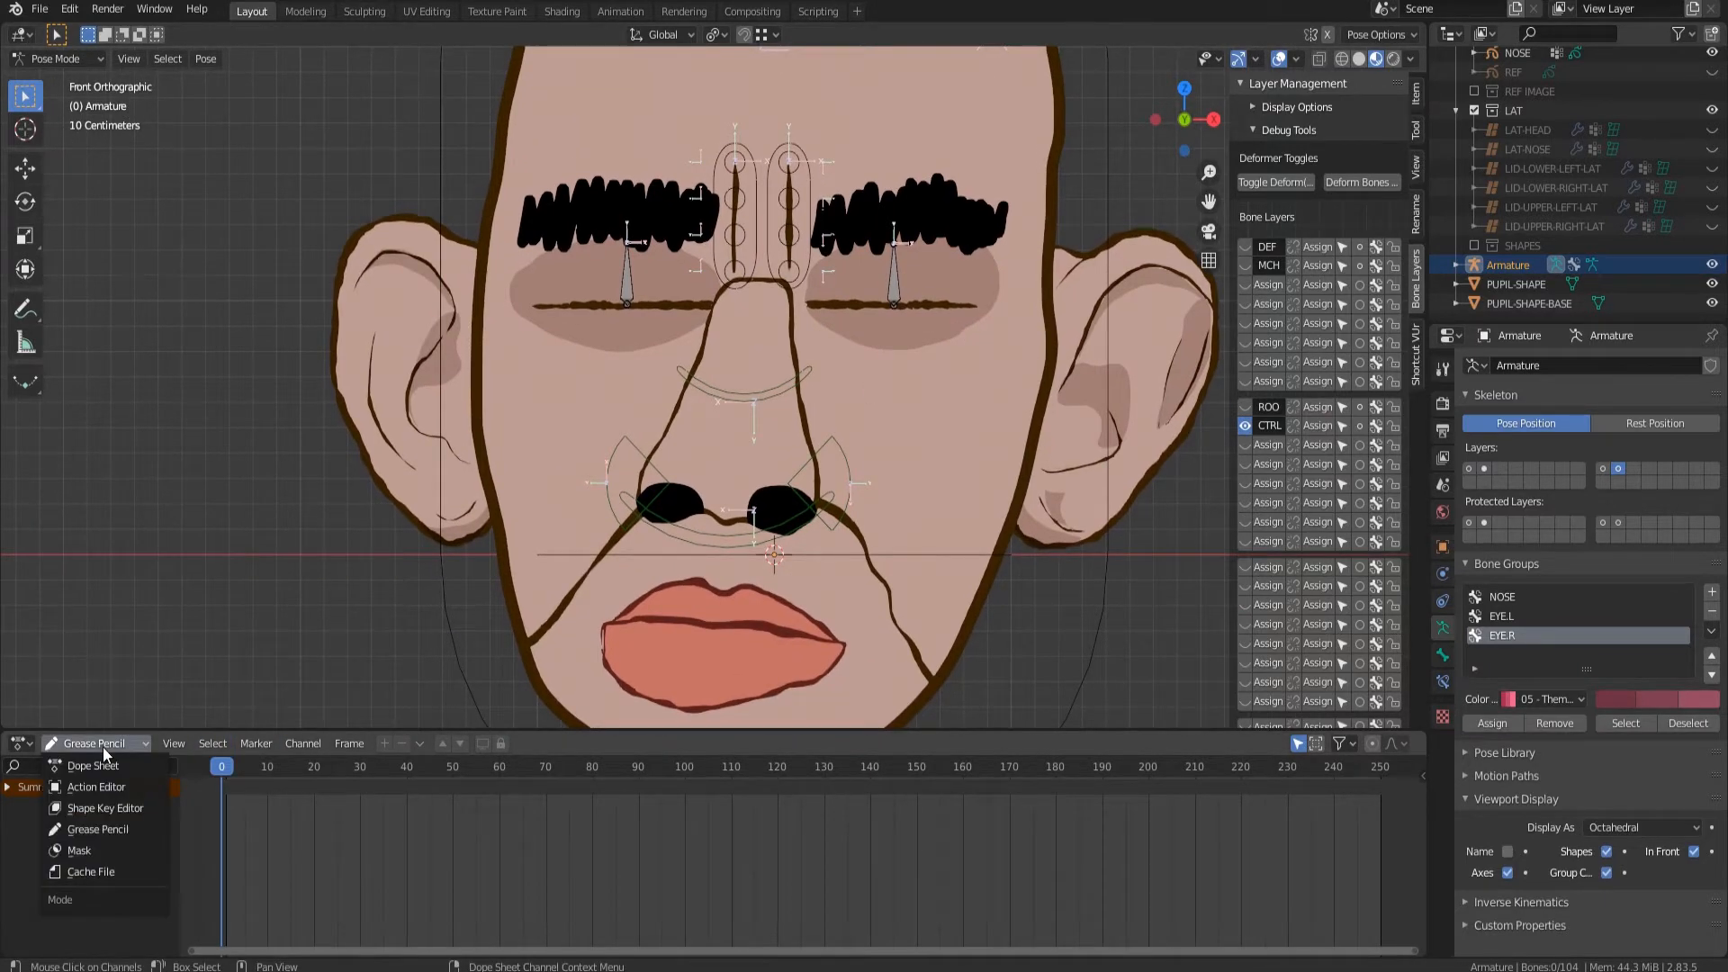
left_click(108, 786)
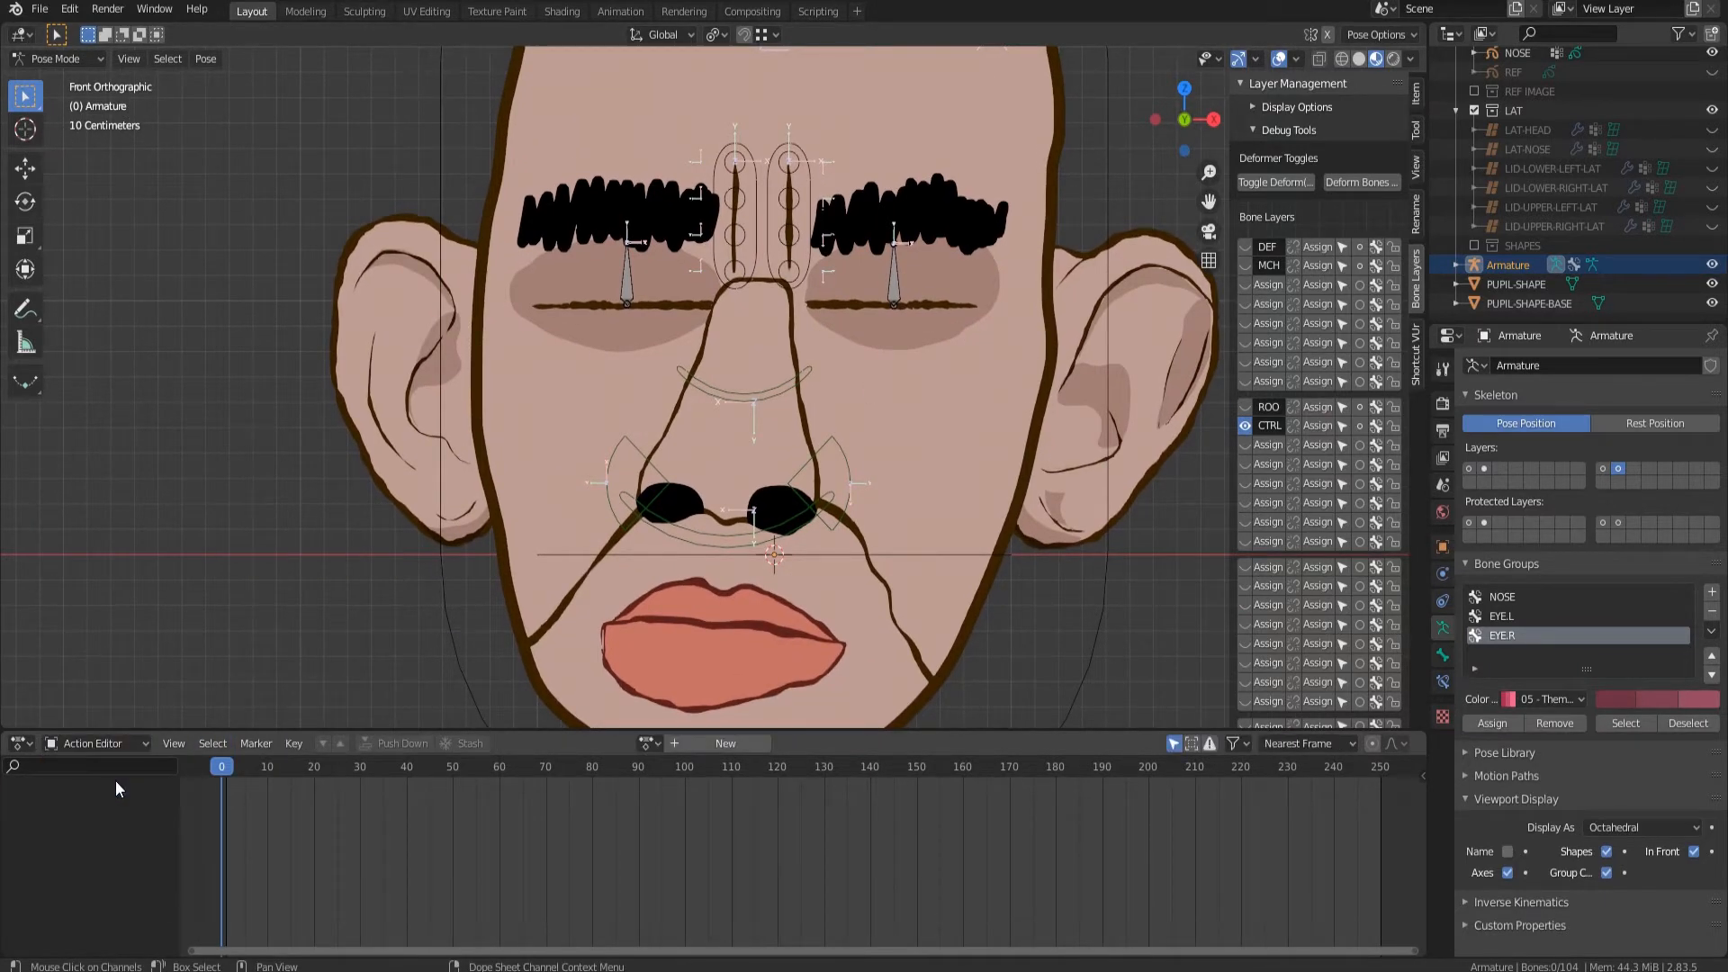
left_click(702, 743)
type("BLINK")
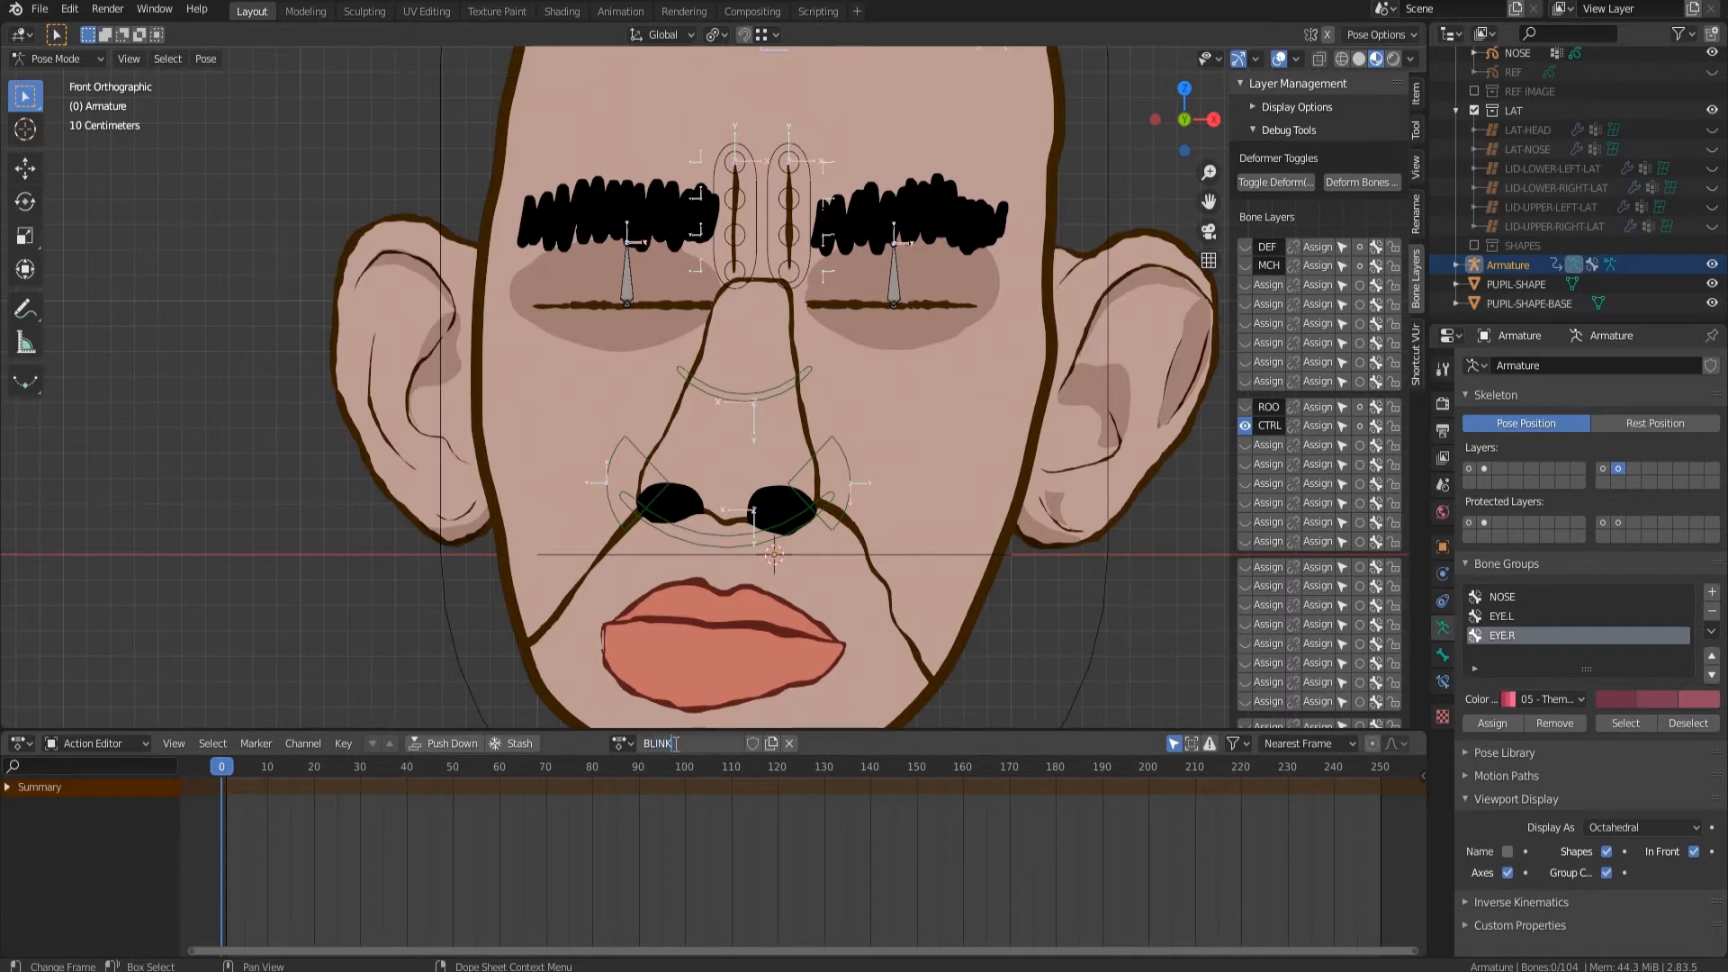
key("Return")
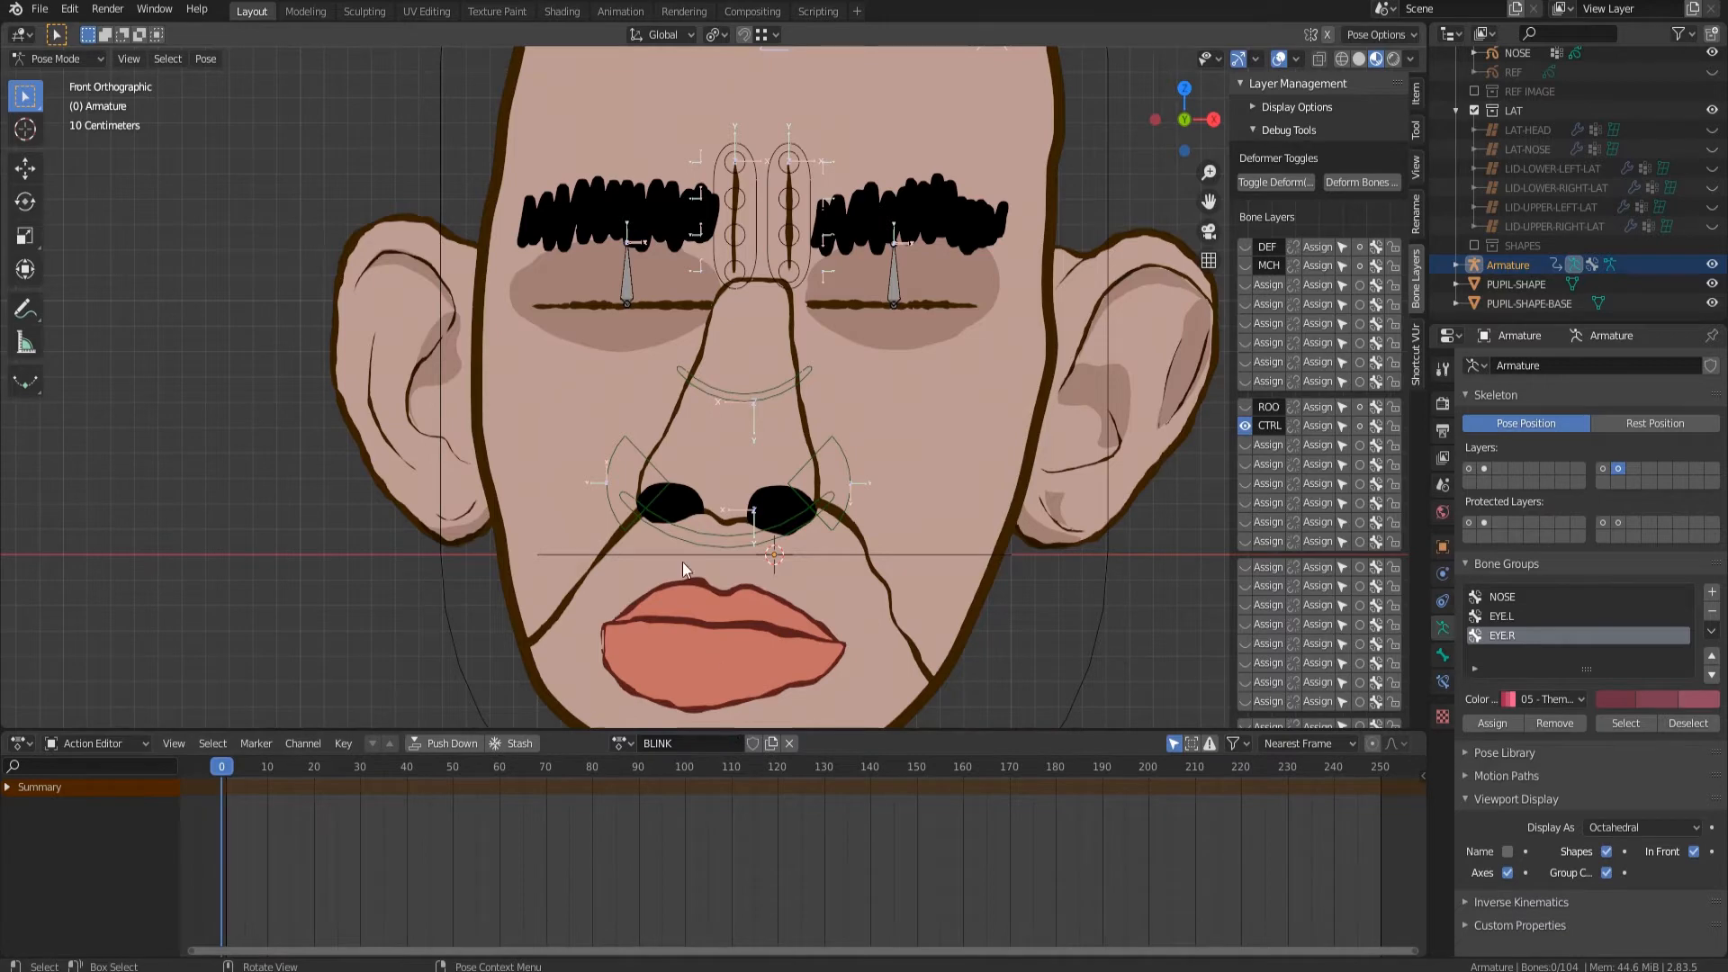
Insert a Location keyframe at frame 0 for the CTRL-EYELID-LOWER.R bone.
left_click(627, 284)
scroll(632, 285, "up", 3)
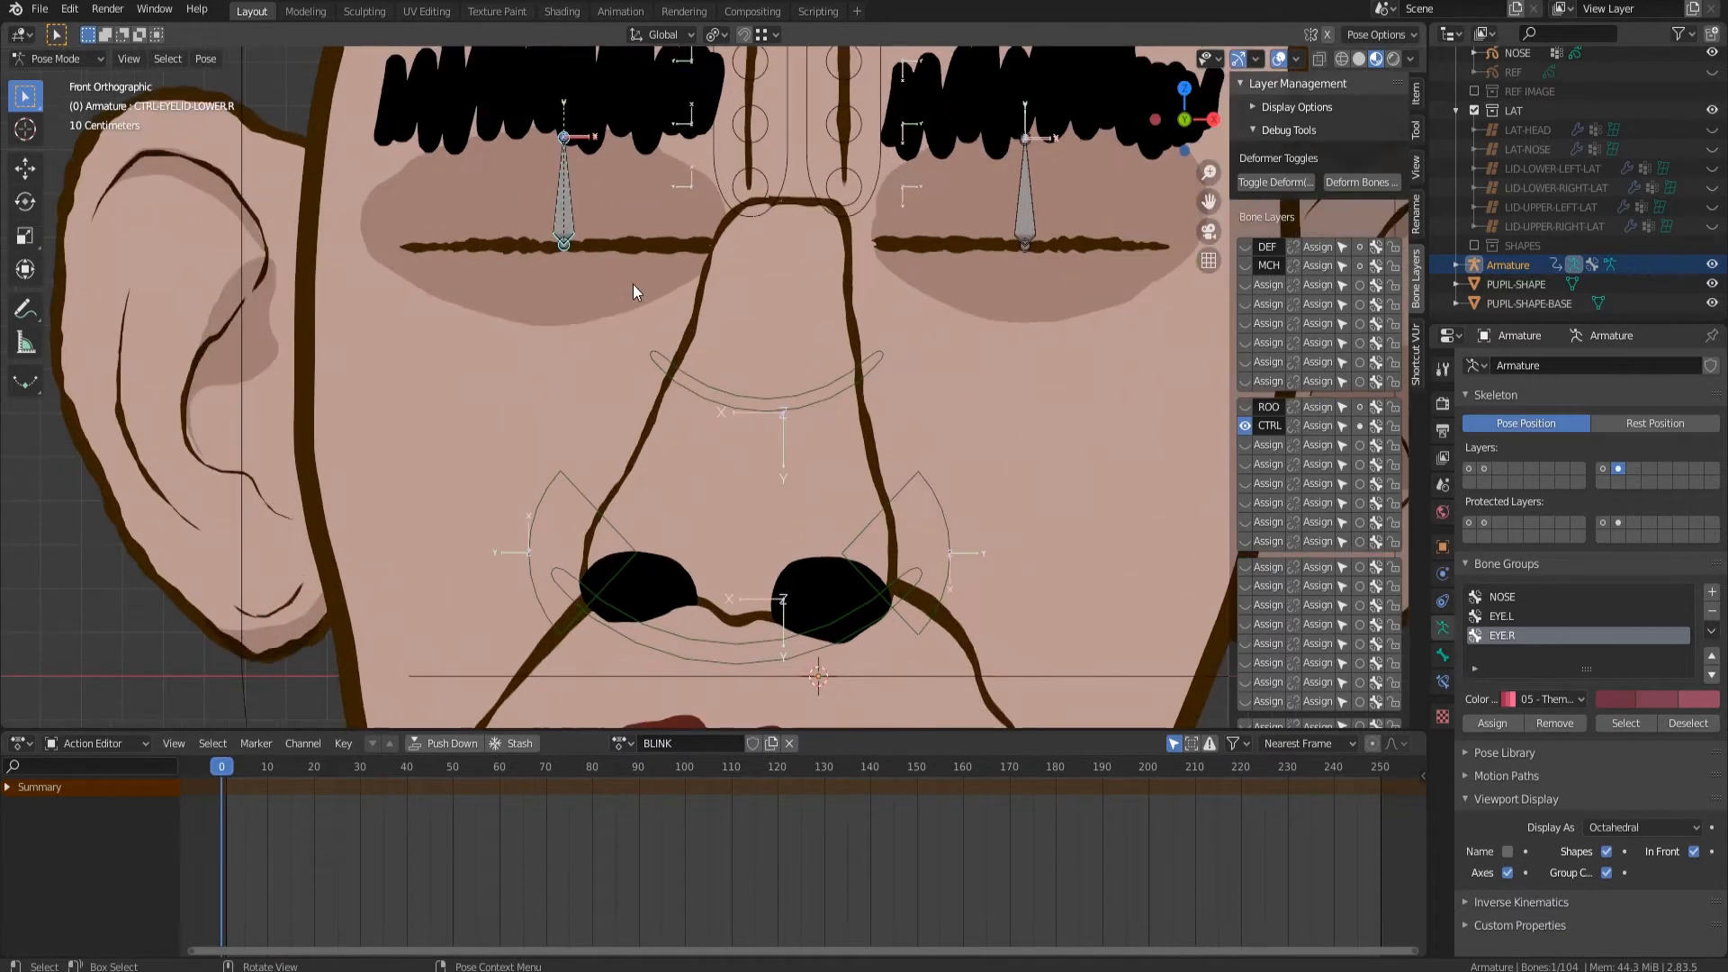
key("i")
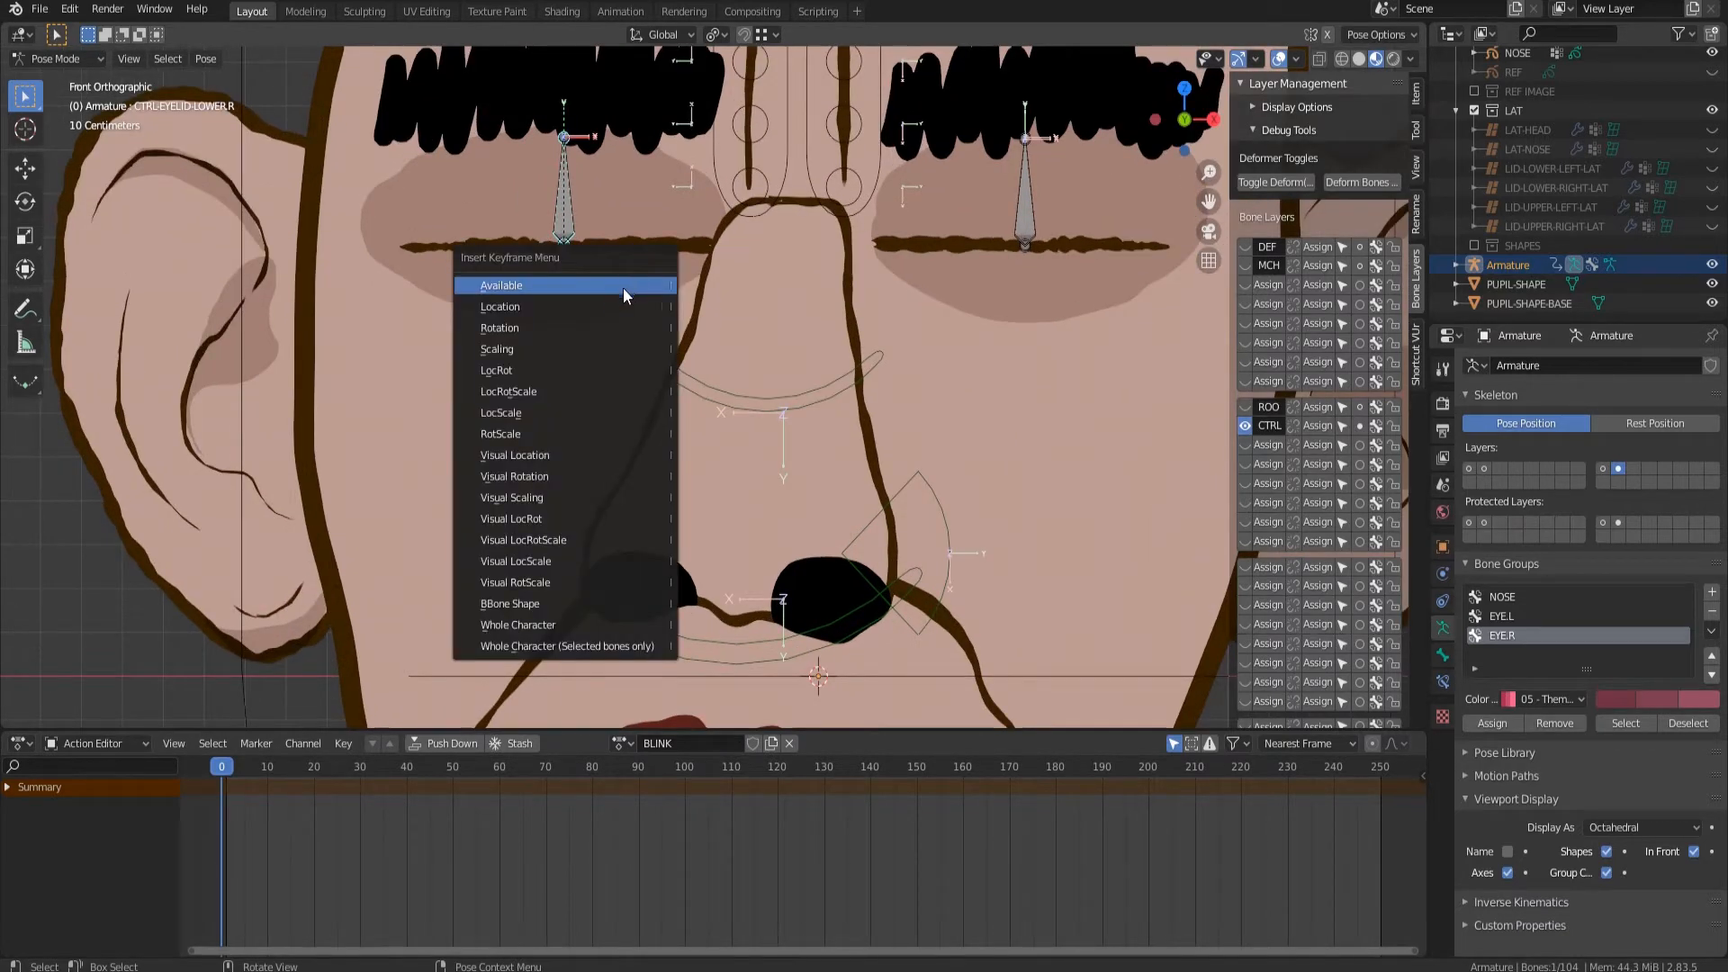
left_click(596, 306)
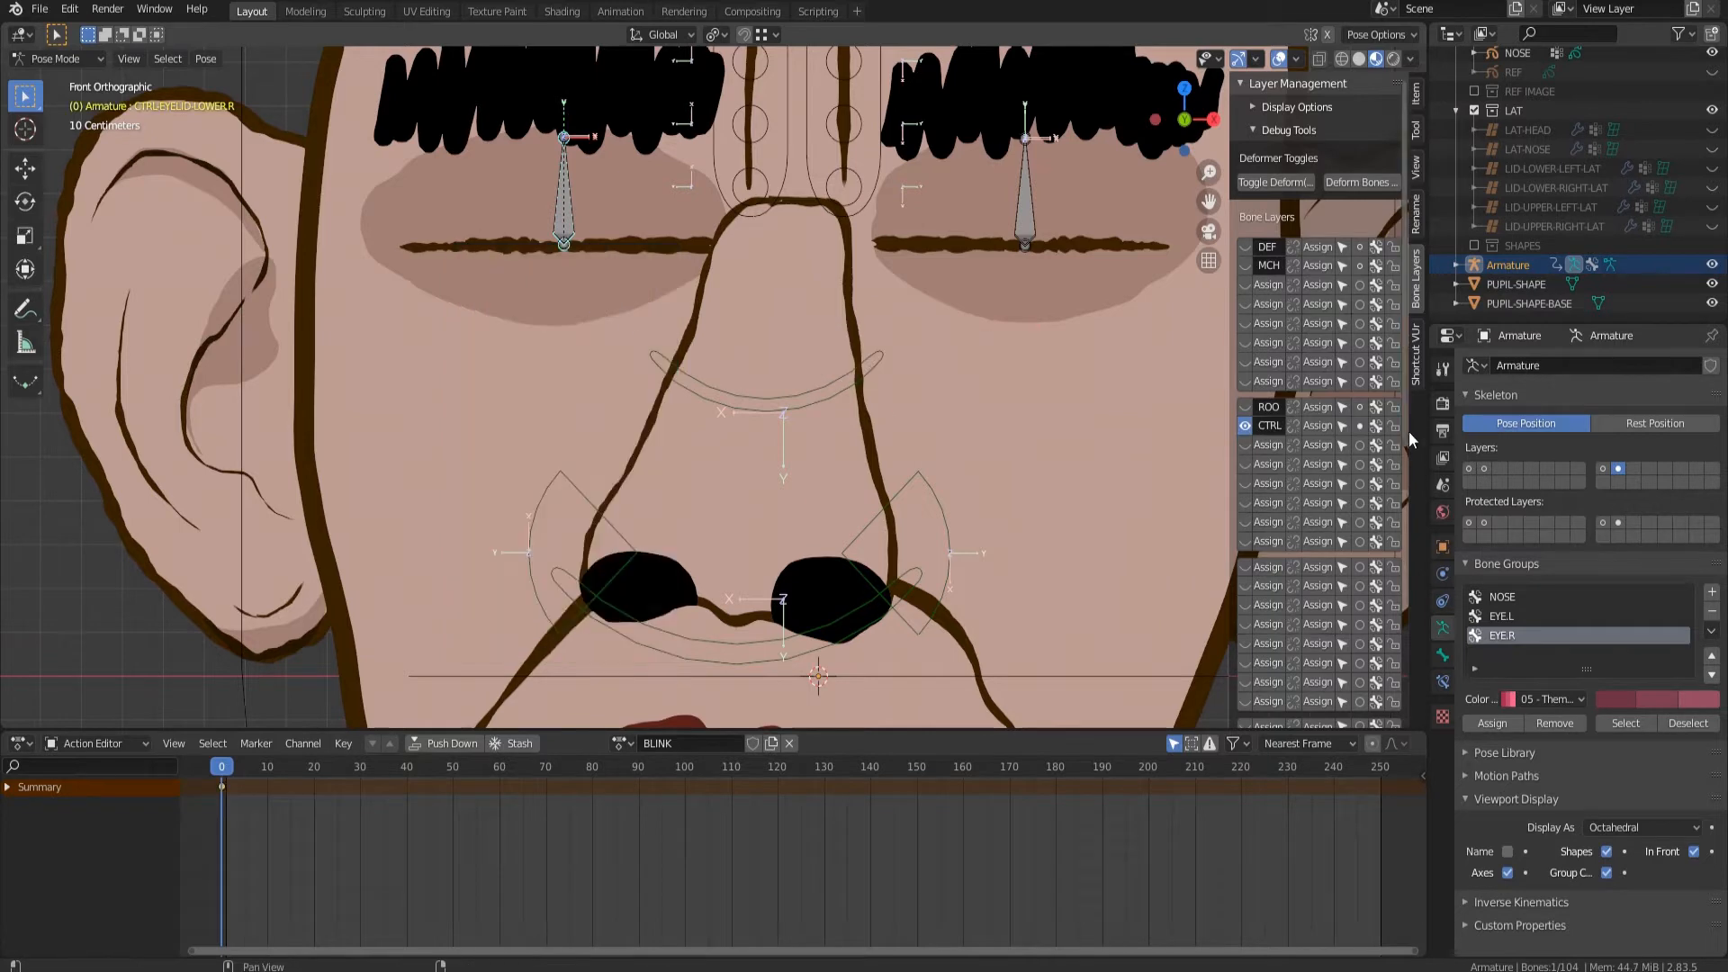
Start the Shortcut VUr on-screen input display and select the CTRL-EYELID-UPPER.R bone.
left_click(1416, 353)
left_click(1323, 112)
left_click(563, 221)
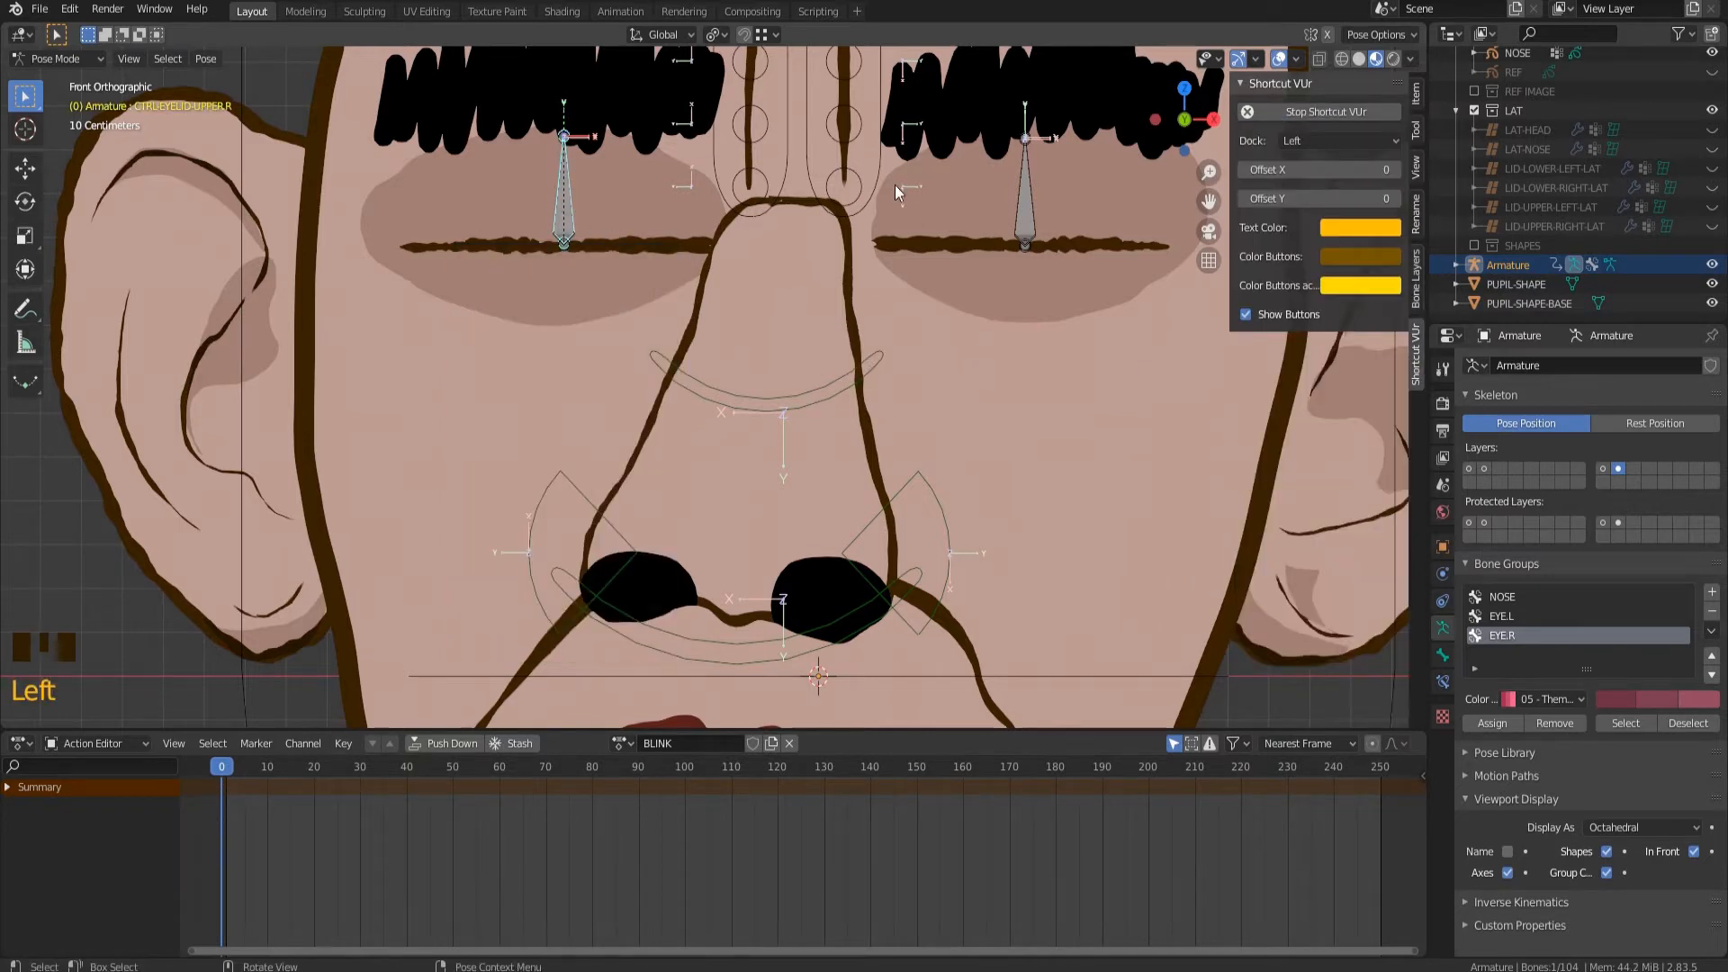
Bring up the bone layer list and insert a Location keyframe at frame 0 for the CTRL-EYELID-UPPER.R bone, expanding the action summary.
left_click(1416, 216)
left_click(1416, 279)
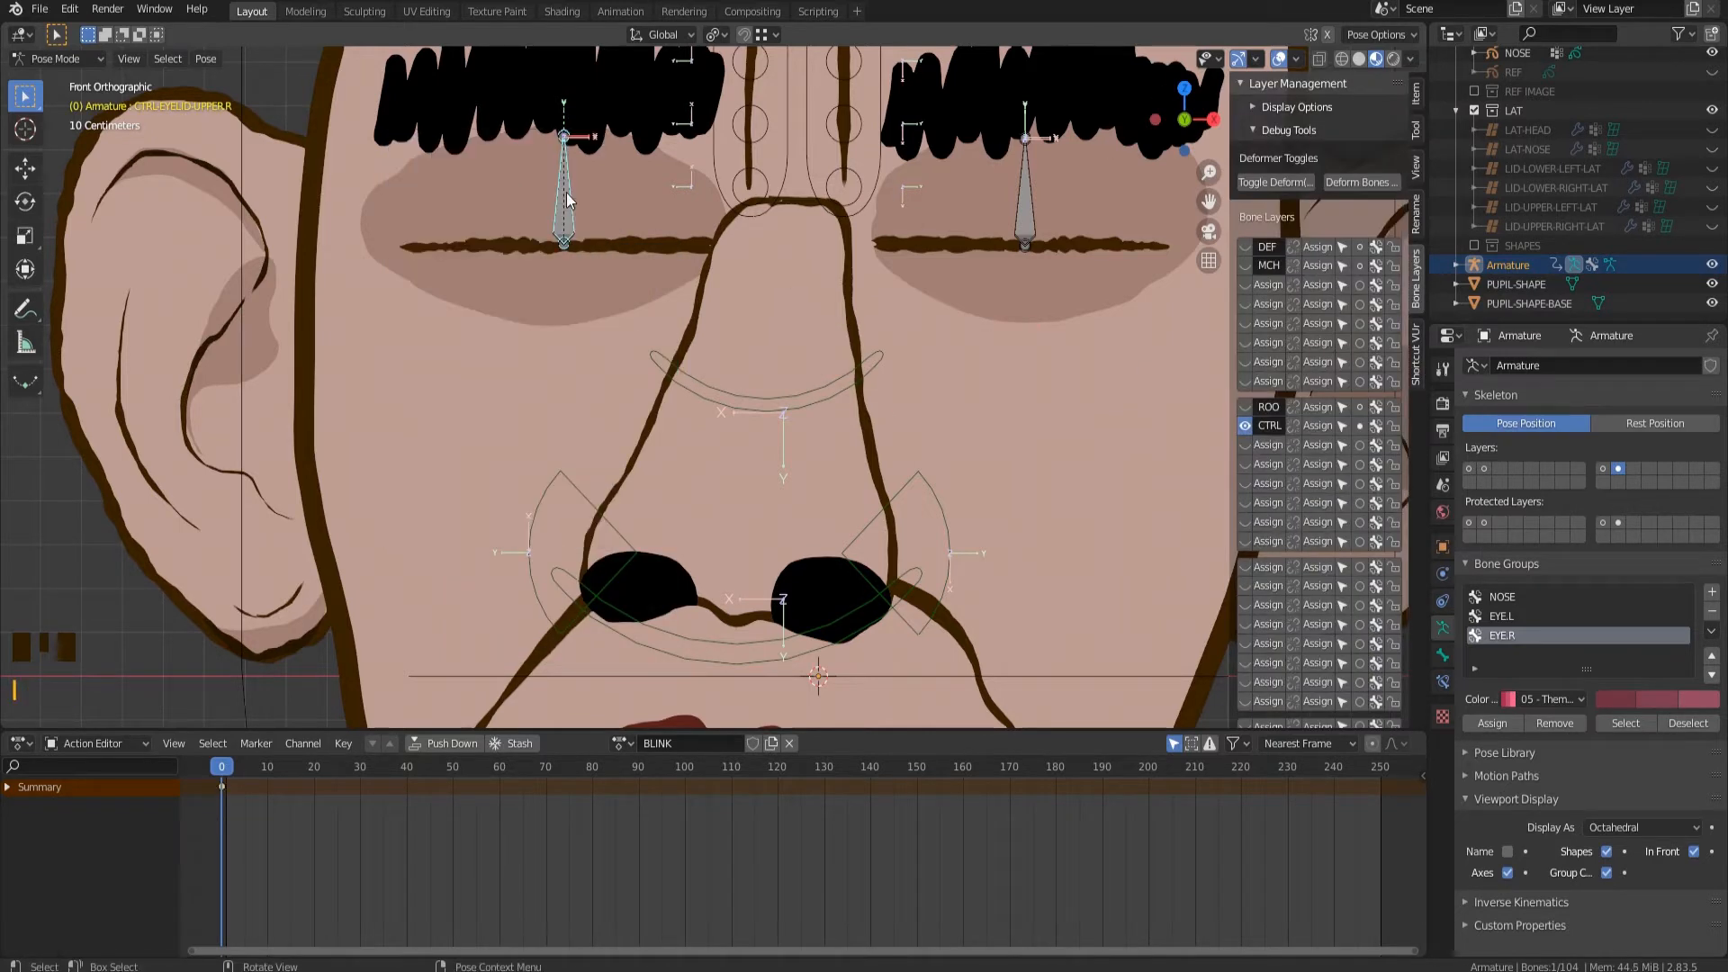
left_click(7, 786)
left_click(7, 804)
left_click(8, 804)
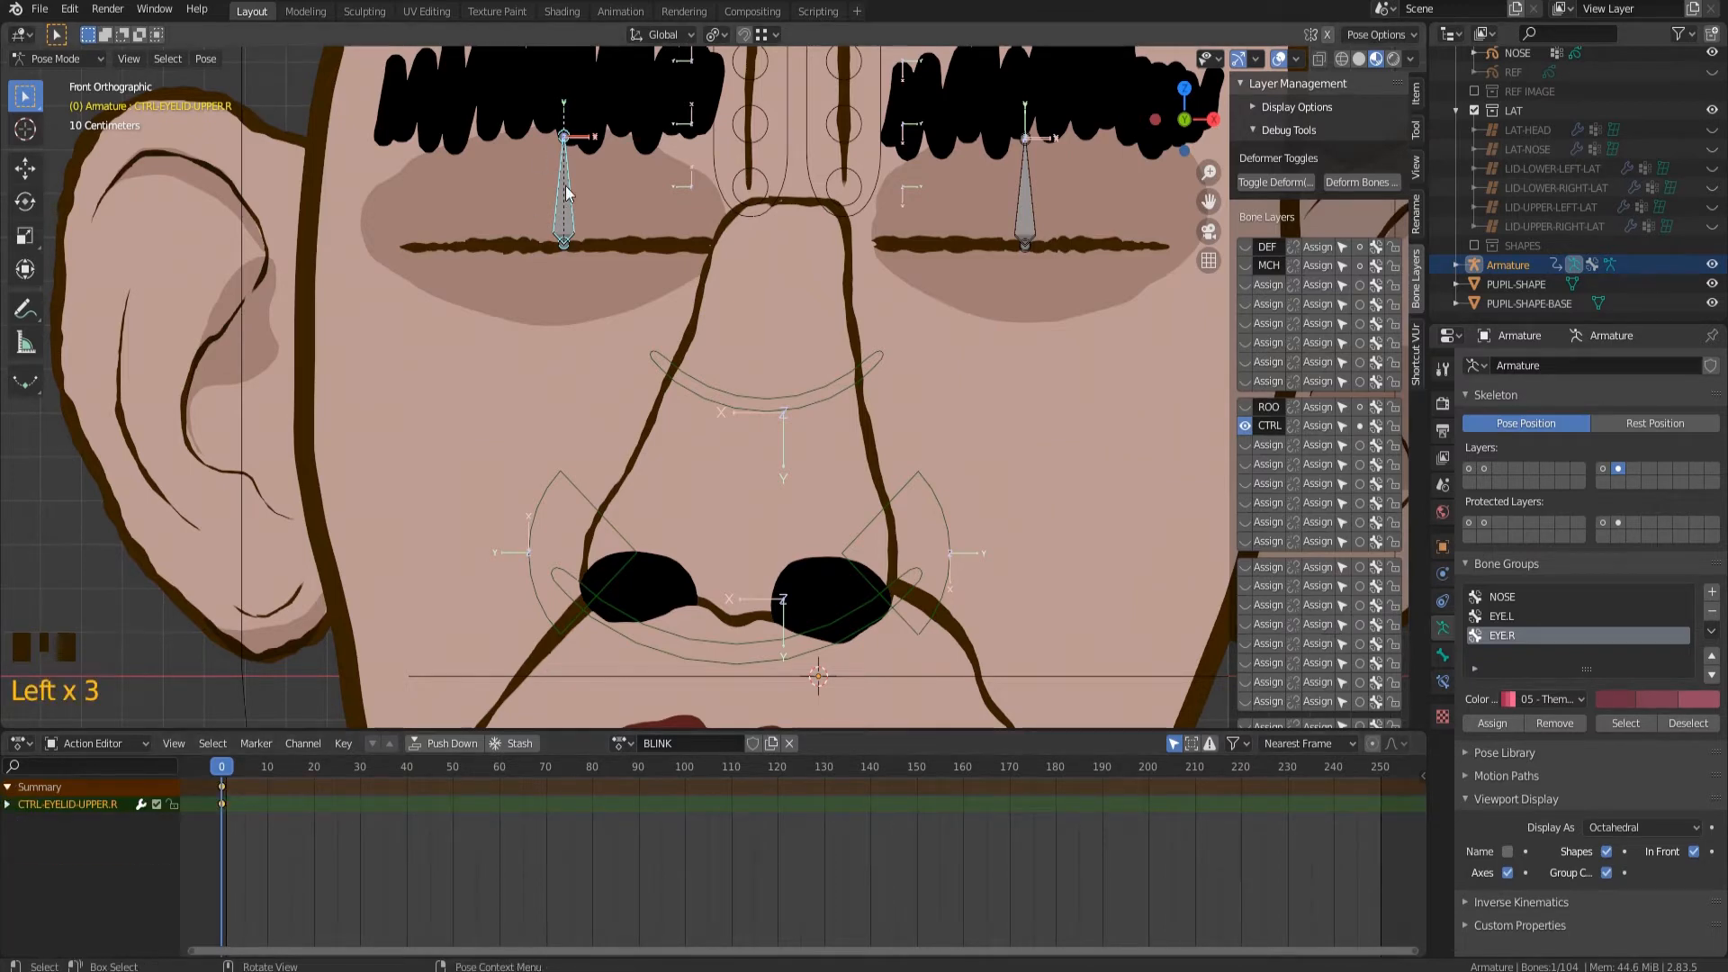
double_click(565, 187)
key("i")
left_click(567, 189)
left_click(6, 806)
left_click(5, 806)
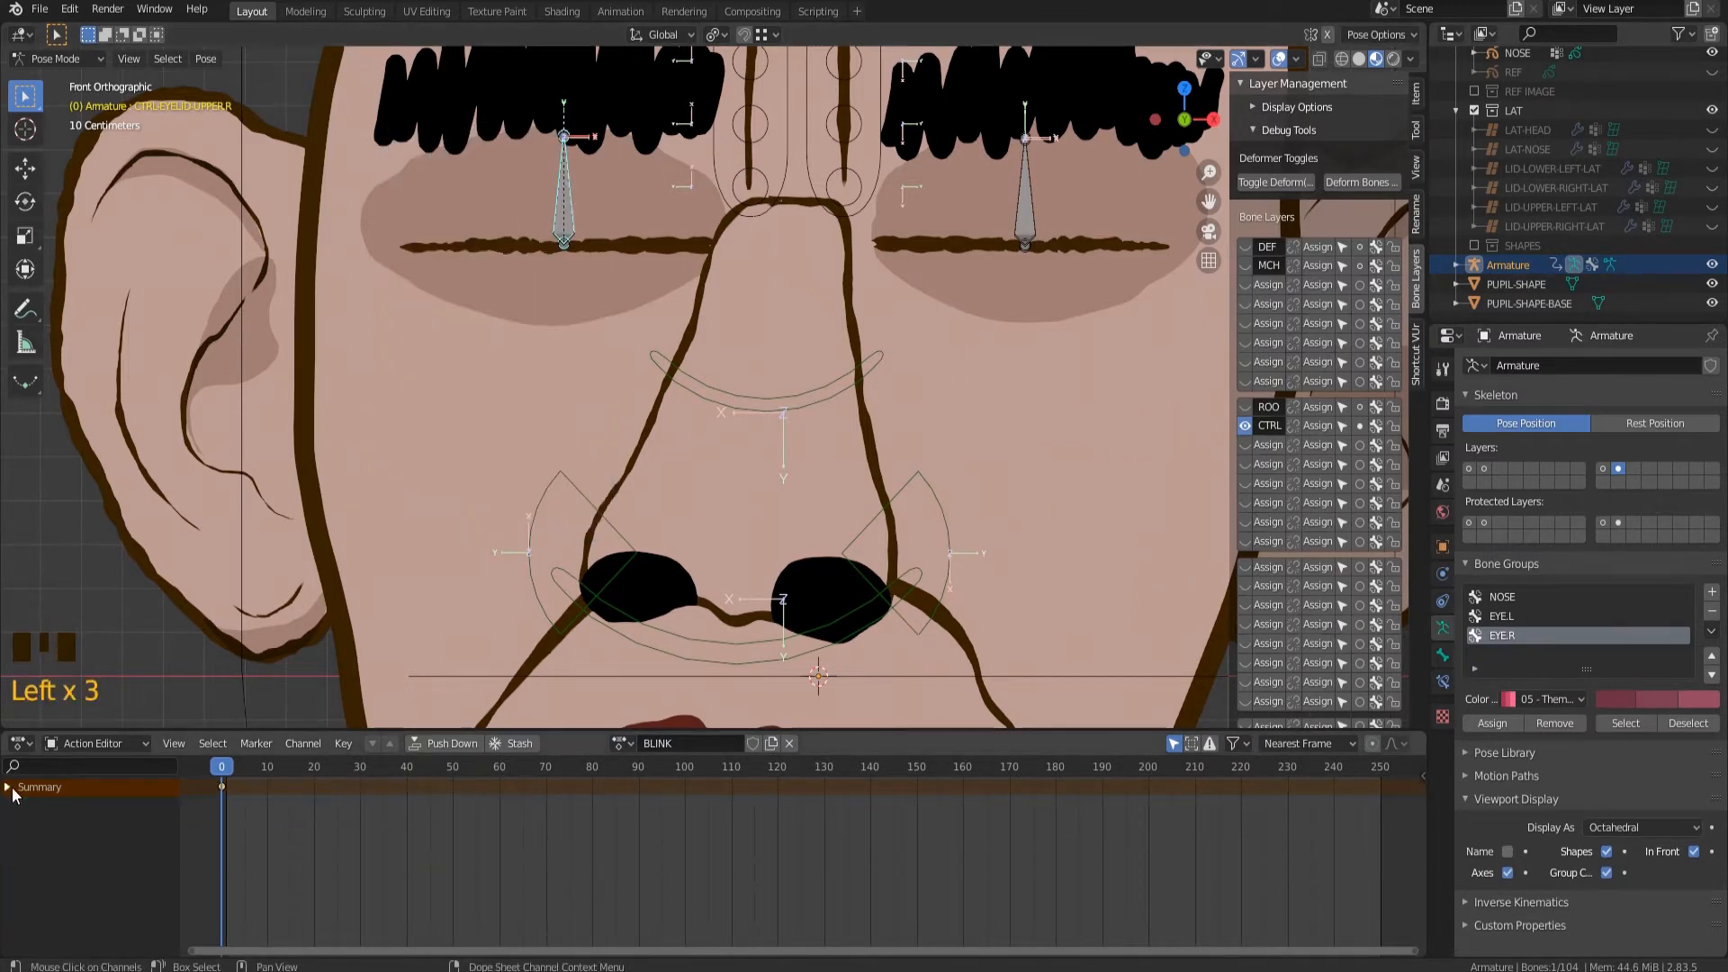
Insert Location keyframes at frame 0 for the CTRL-EYELID-LOWER.L and CTRL-EYELID-UPPER.L bones.
double_click(1015, 214)
key("i")
left_click(1013, 216)
left_click(1026, 218)
key("i")
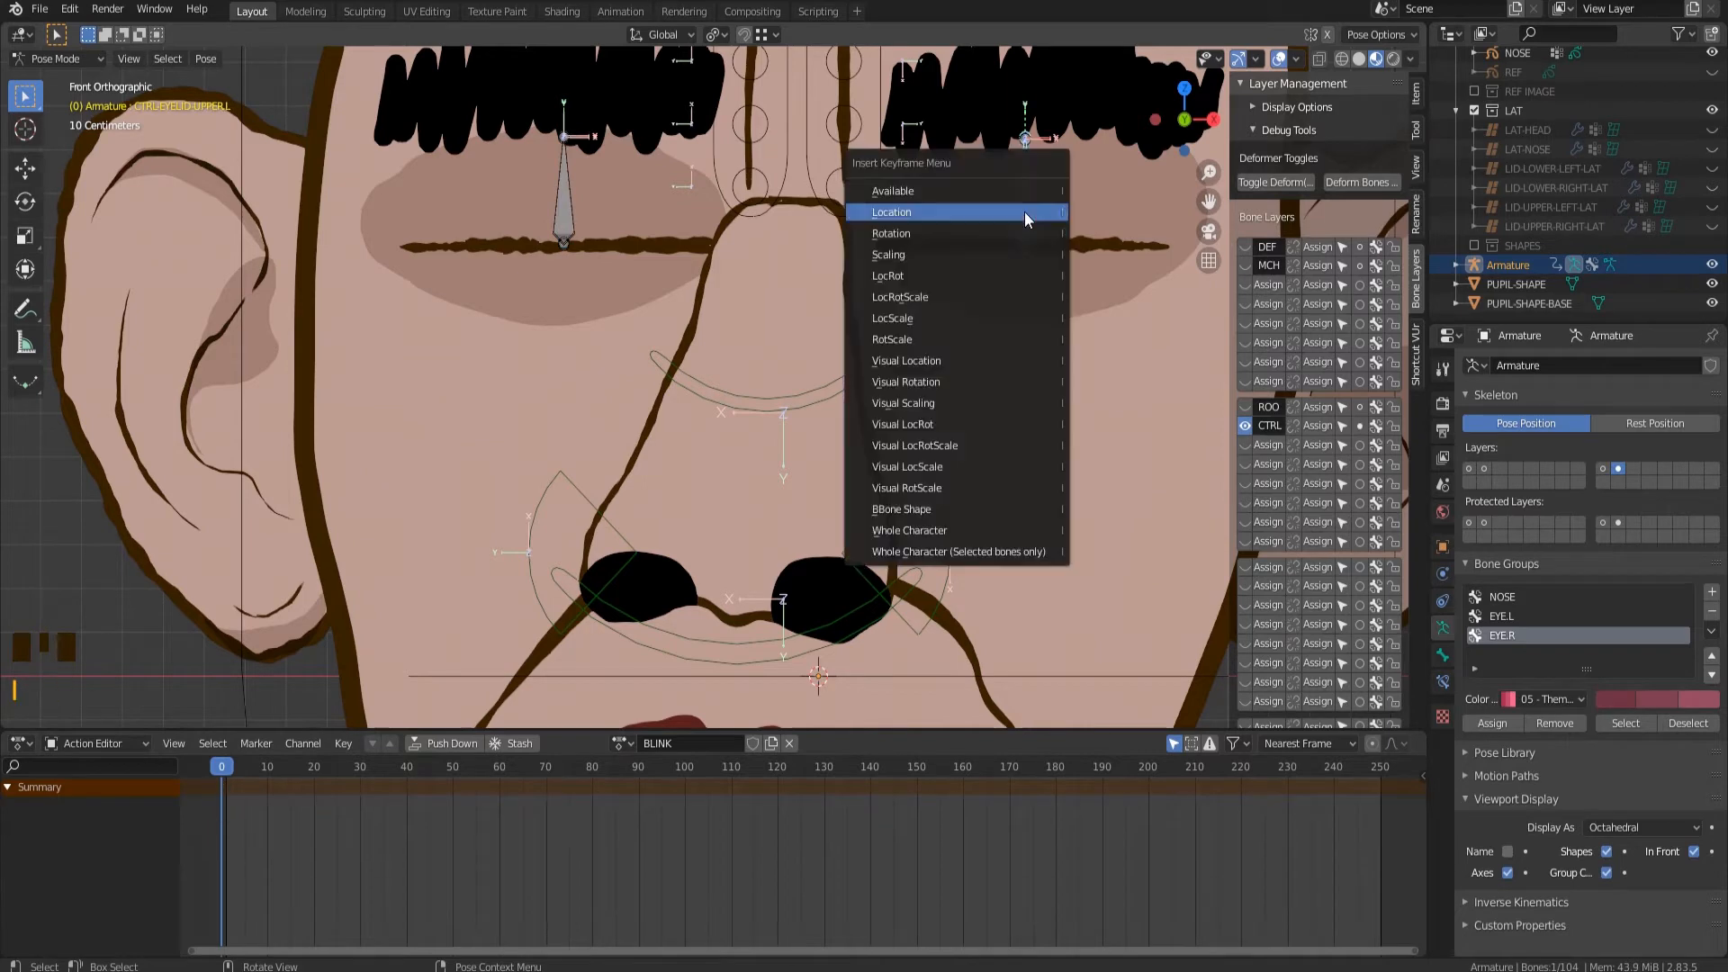
left_click(1024, 212)
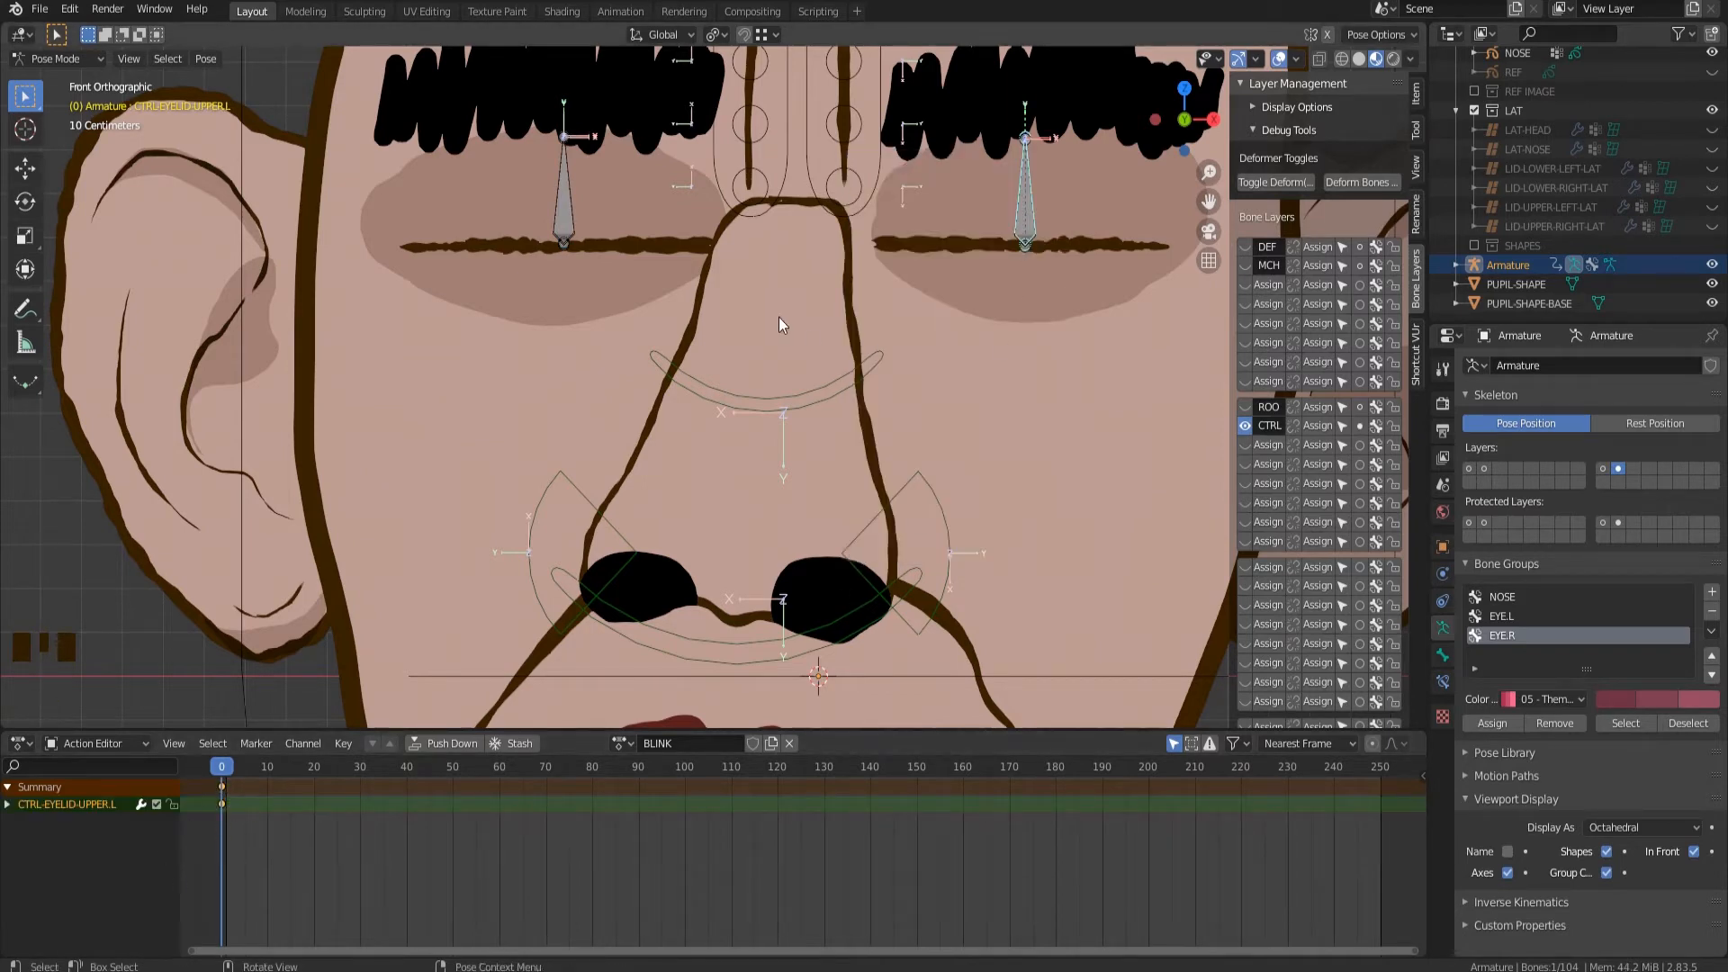
At frame 50, open both eyes by raising the upper eyelid controls about 0.3 m along Z and moving the lower ones down.
left_click_drag(222, 766, 453, 766)
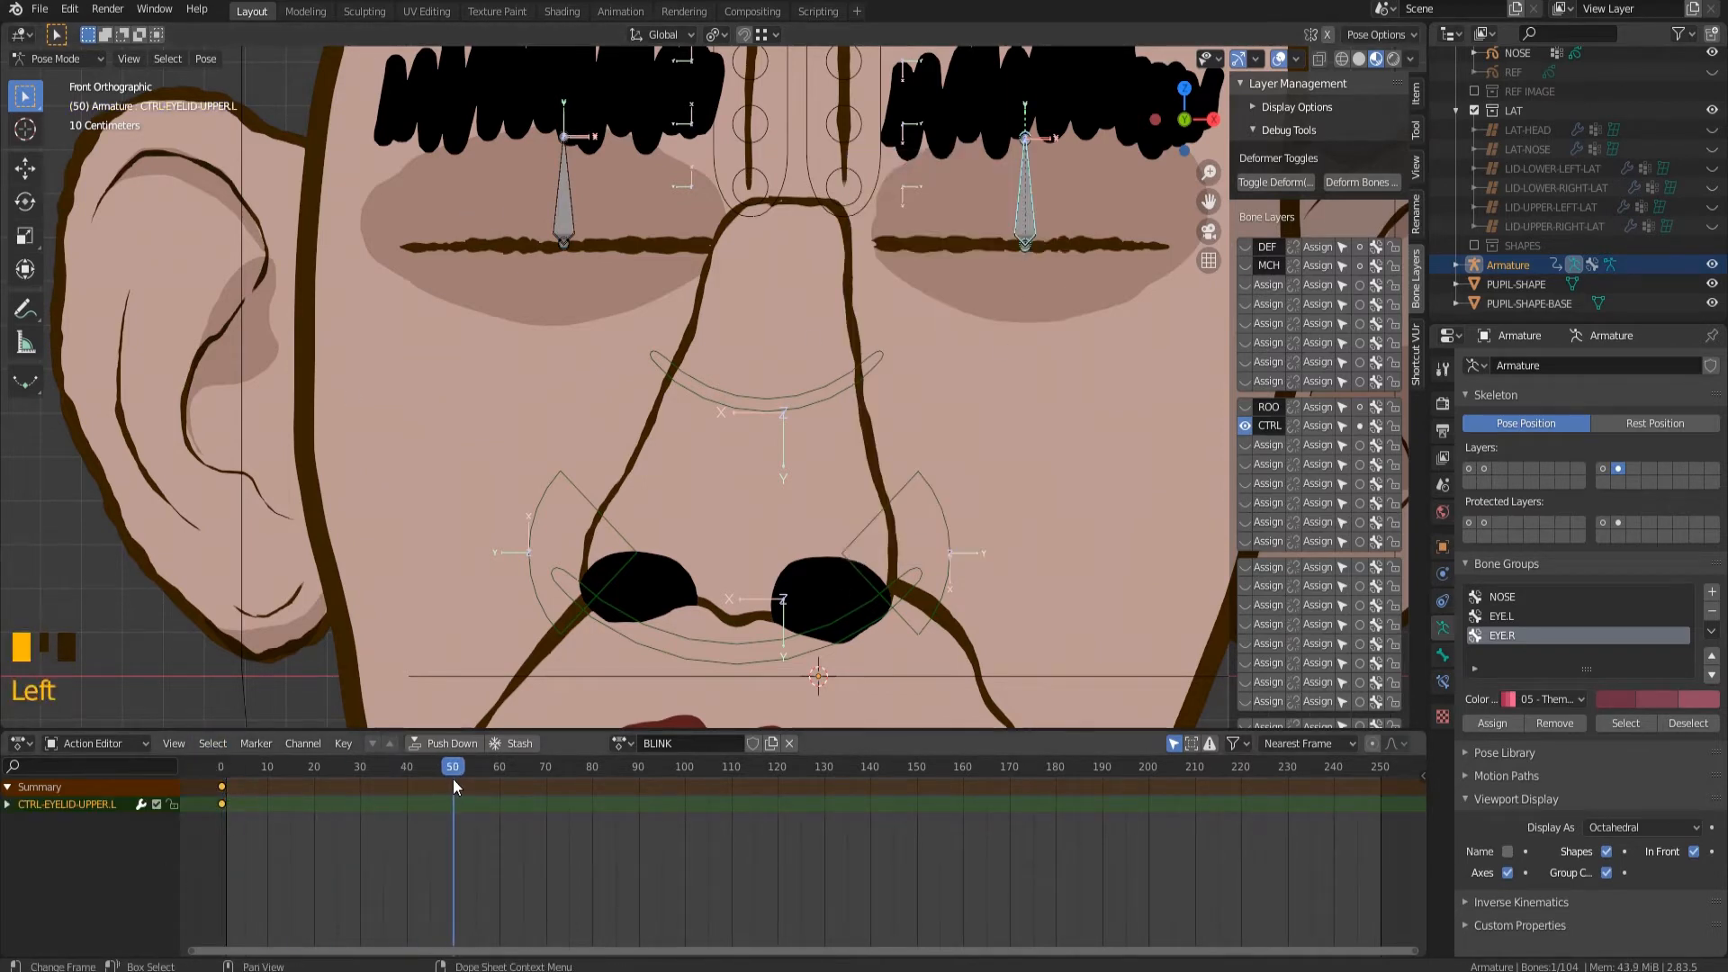
middle_click_drag(630, 858, 825, 858, "shift")
key("g")
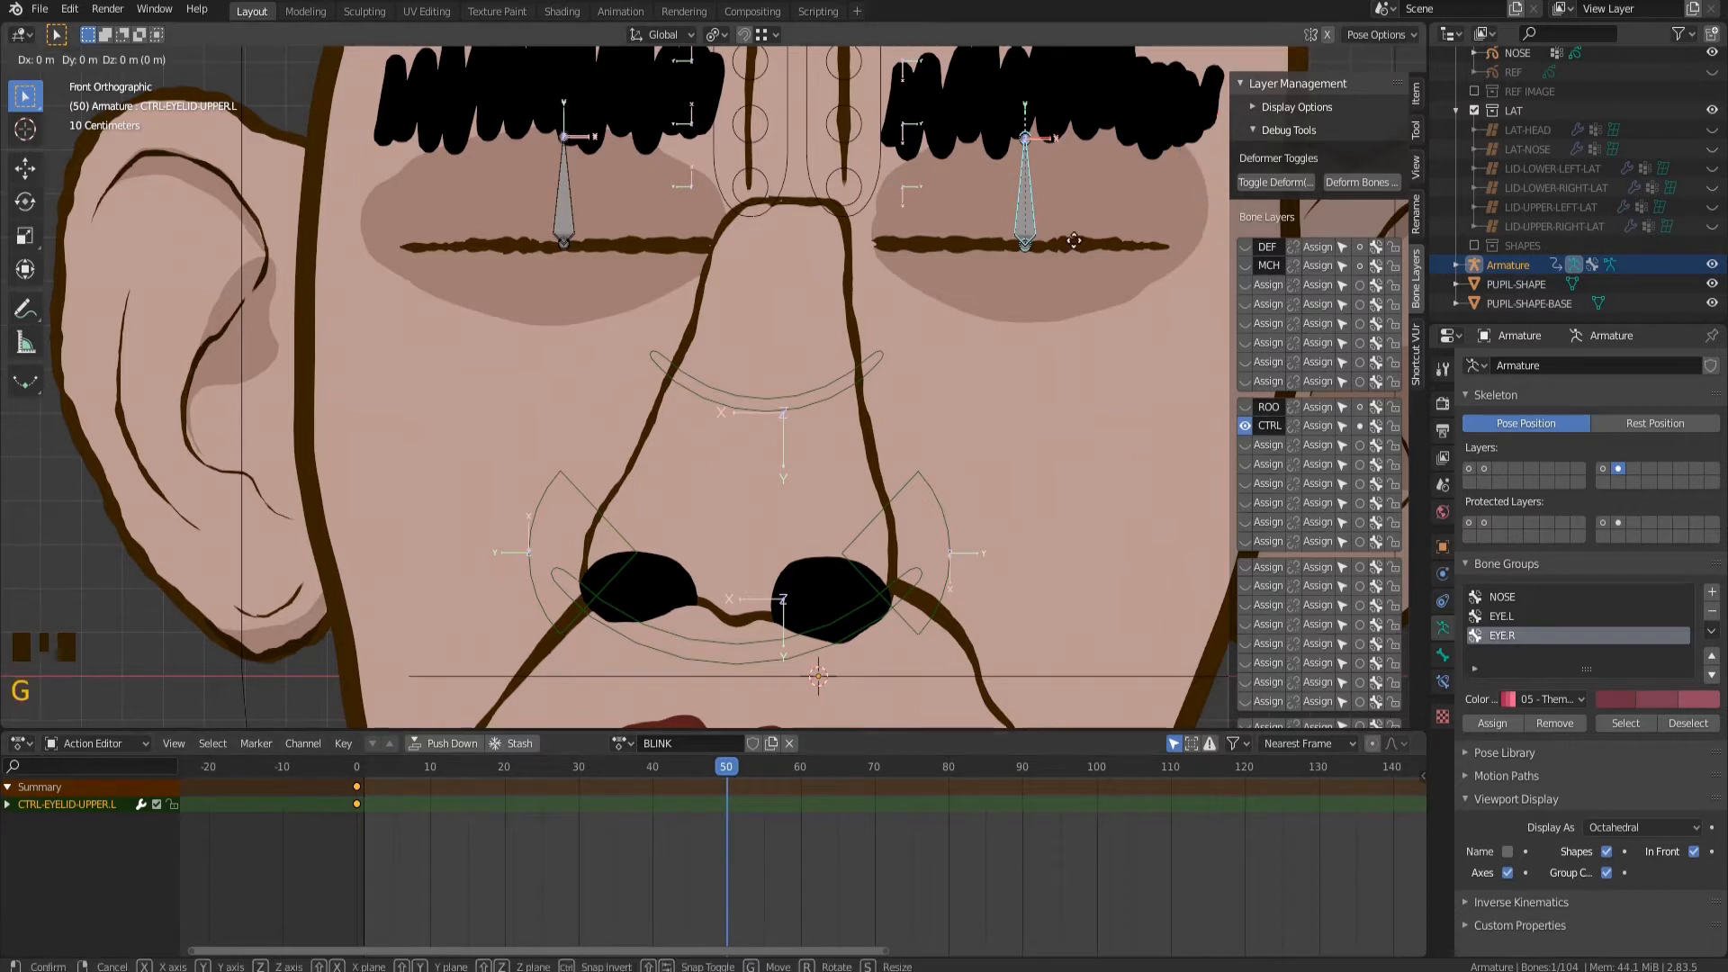
left_click(1023, 204)
key("g")
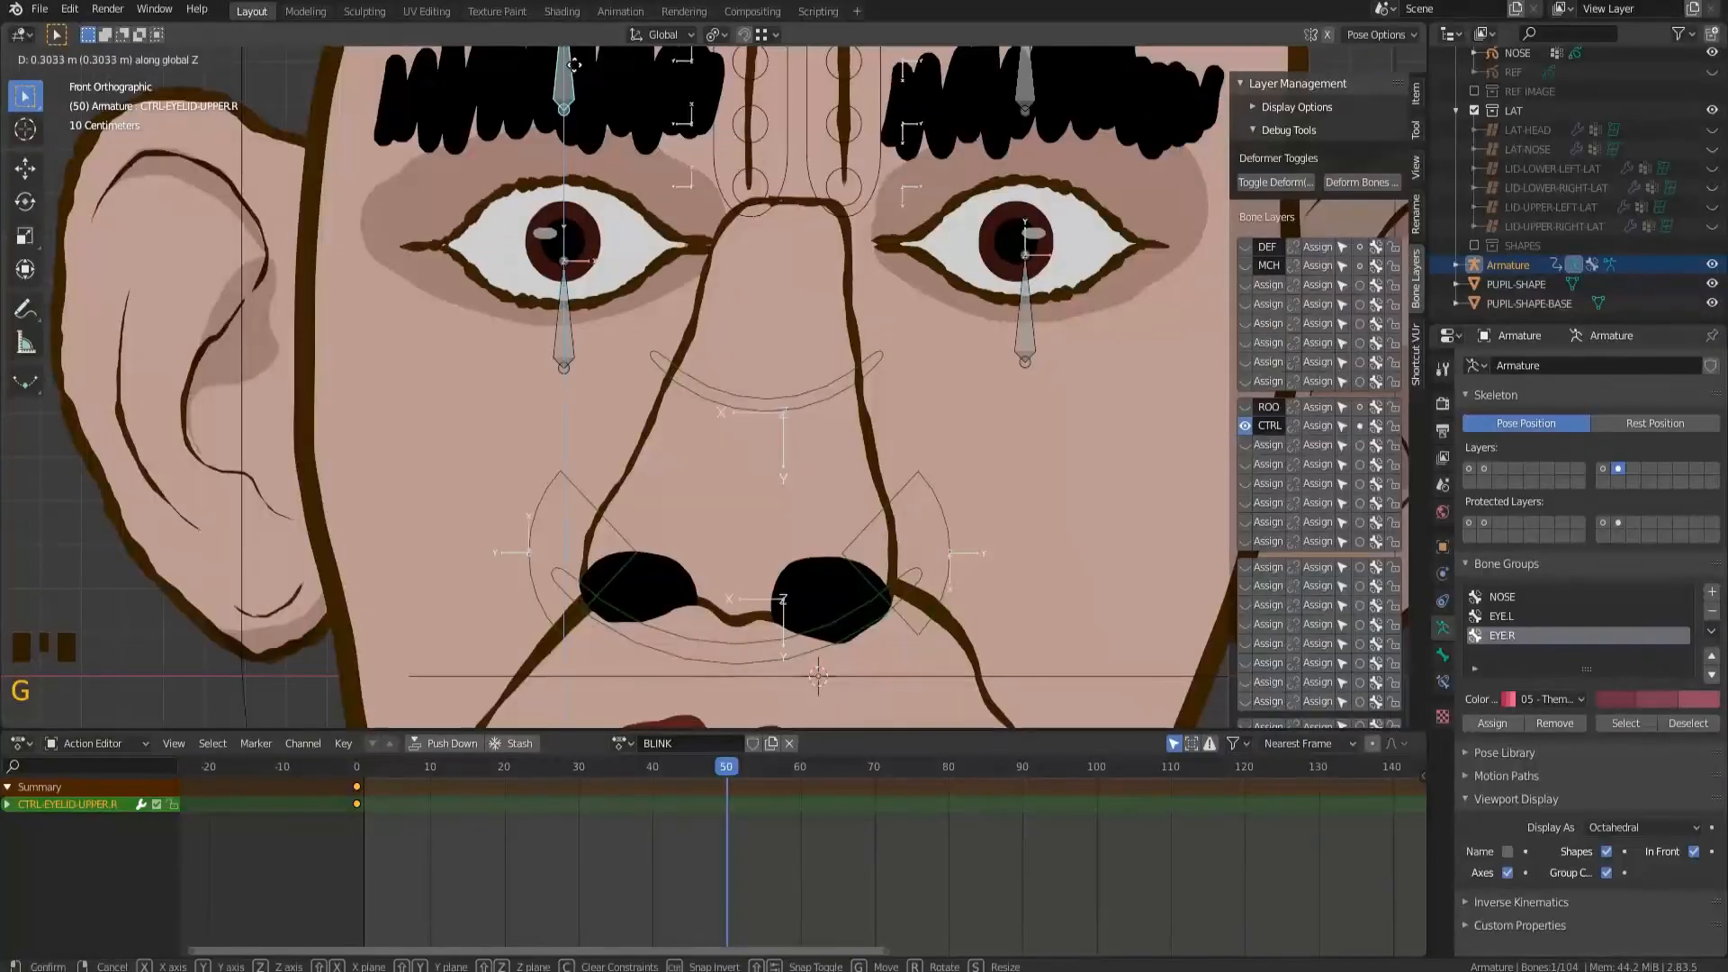
scroll(954, 345, "down", 2)
key("g")
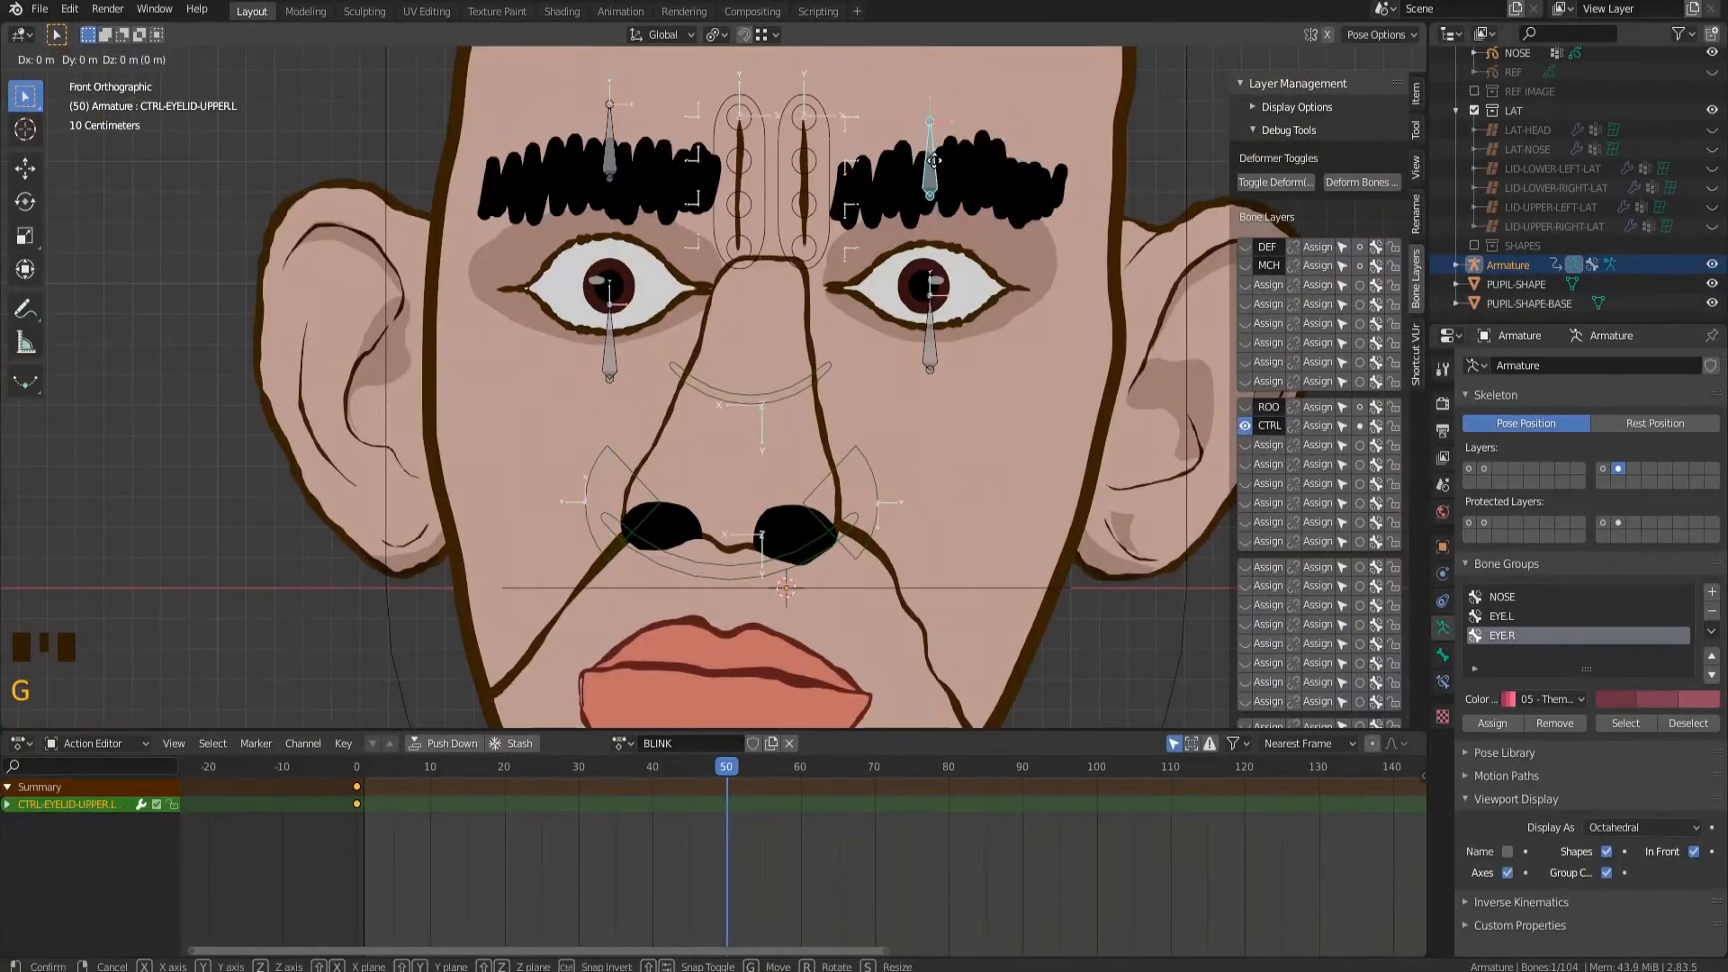
left_click(954, 344)
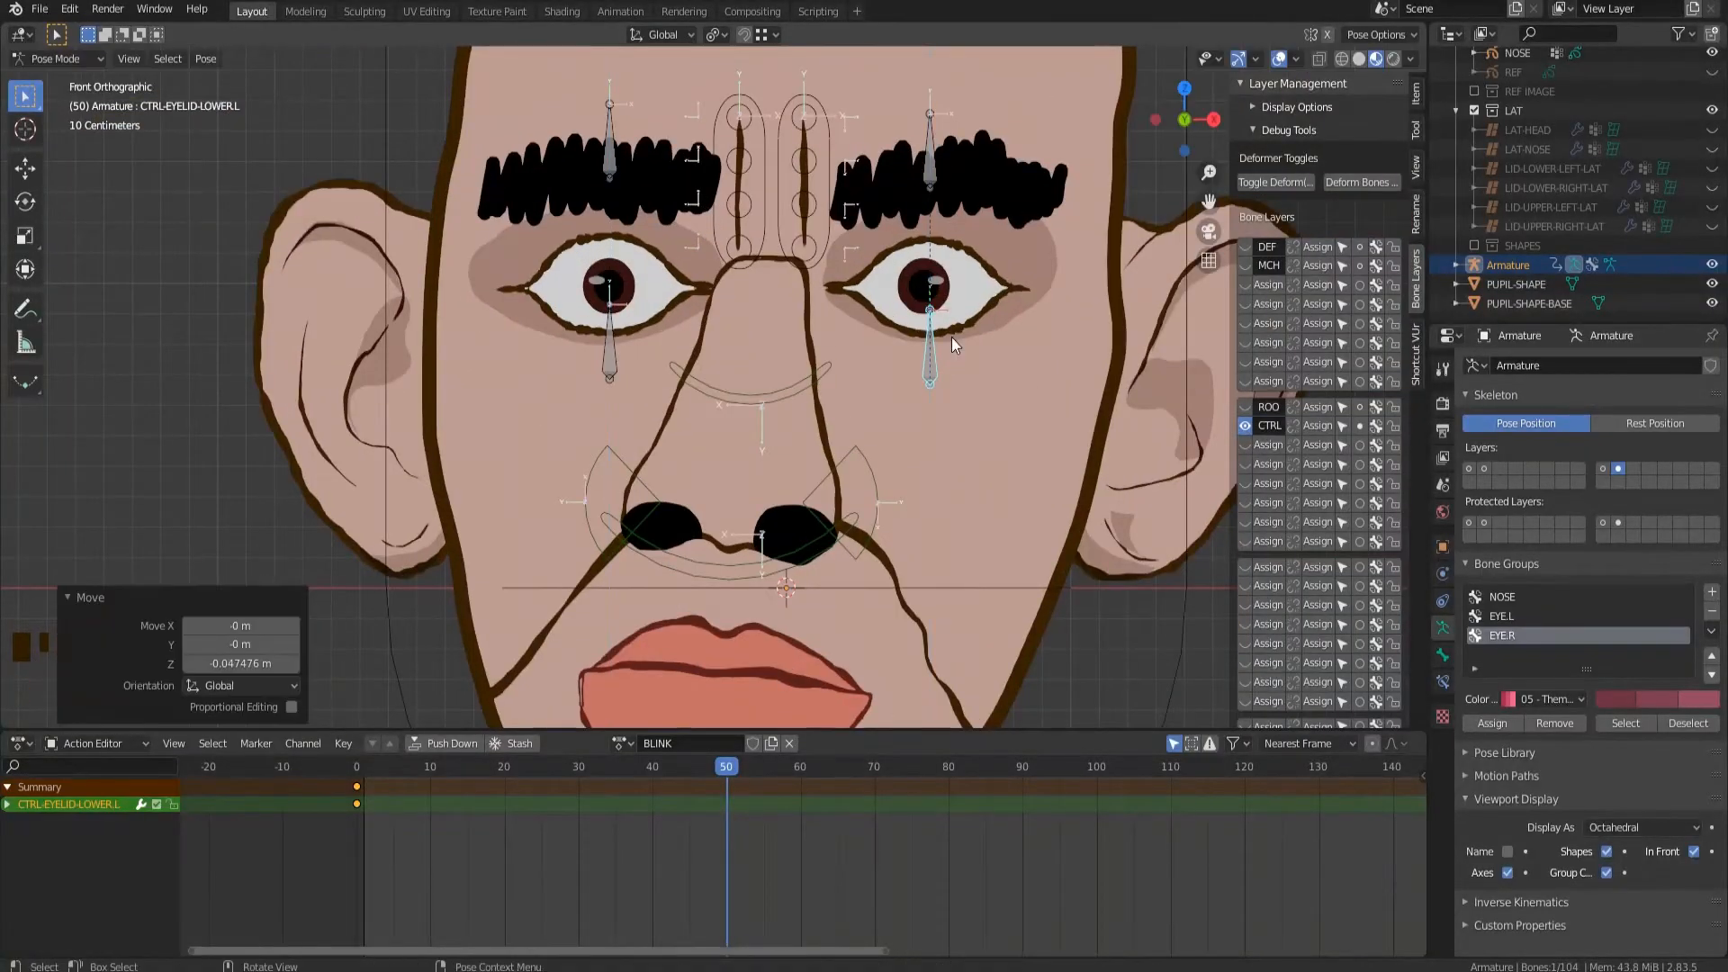
Select all four upper and lower eyelid control bones and insert a Location keyframe at frame 50.
left_click(615, 342, "shift")
left_click(616, 158, "shift")
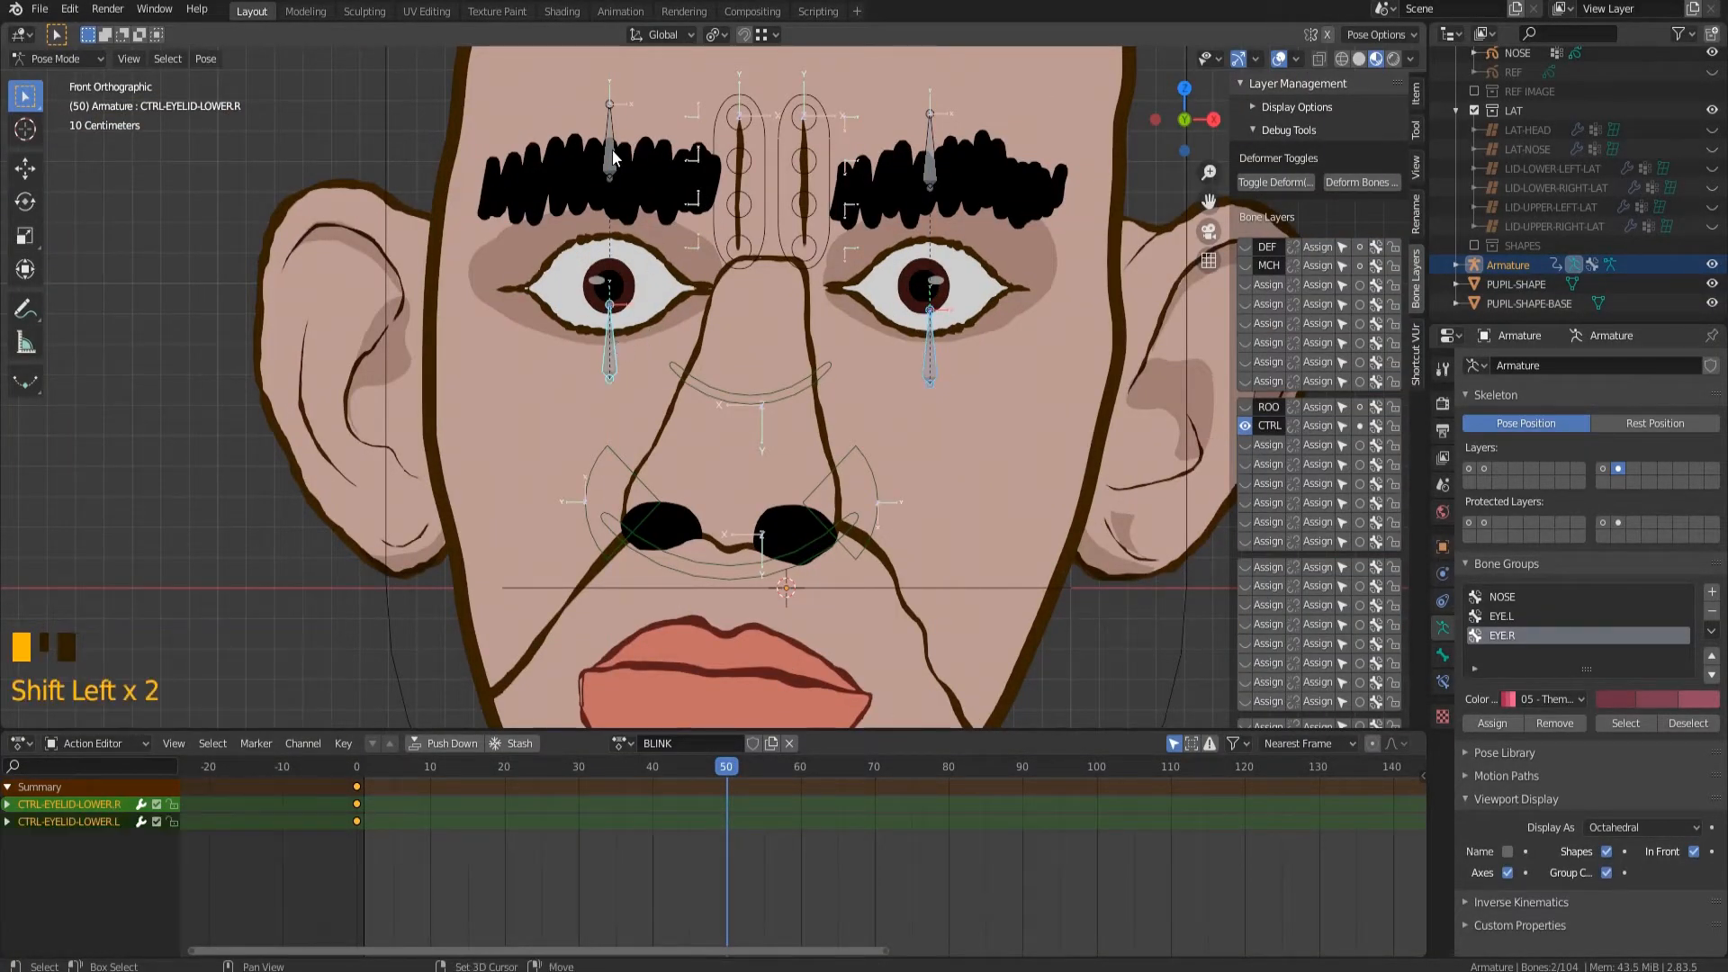
left_click(931, 167, "shift")
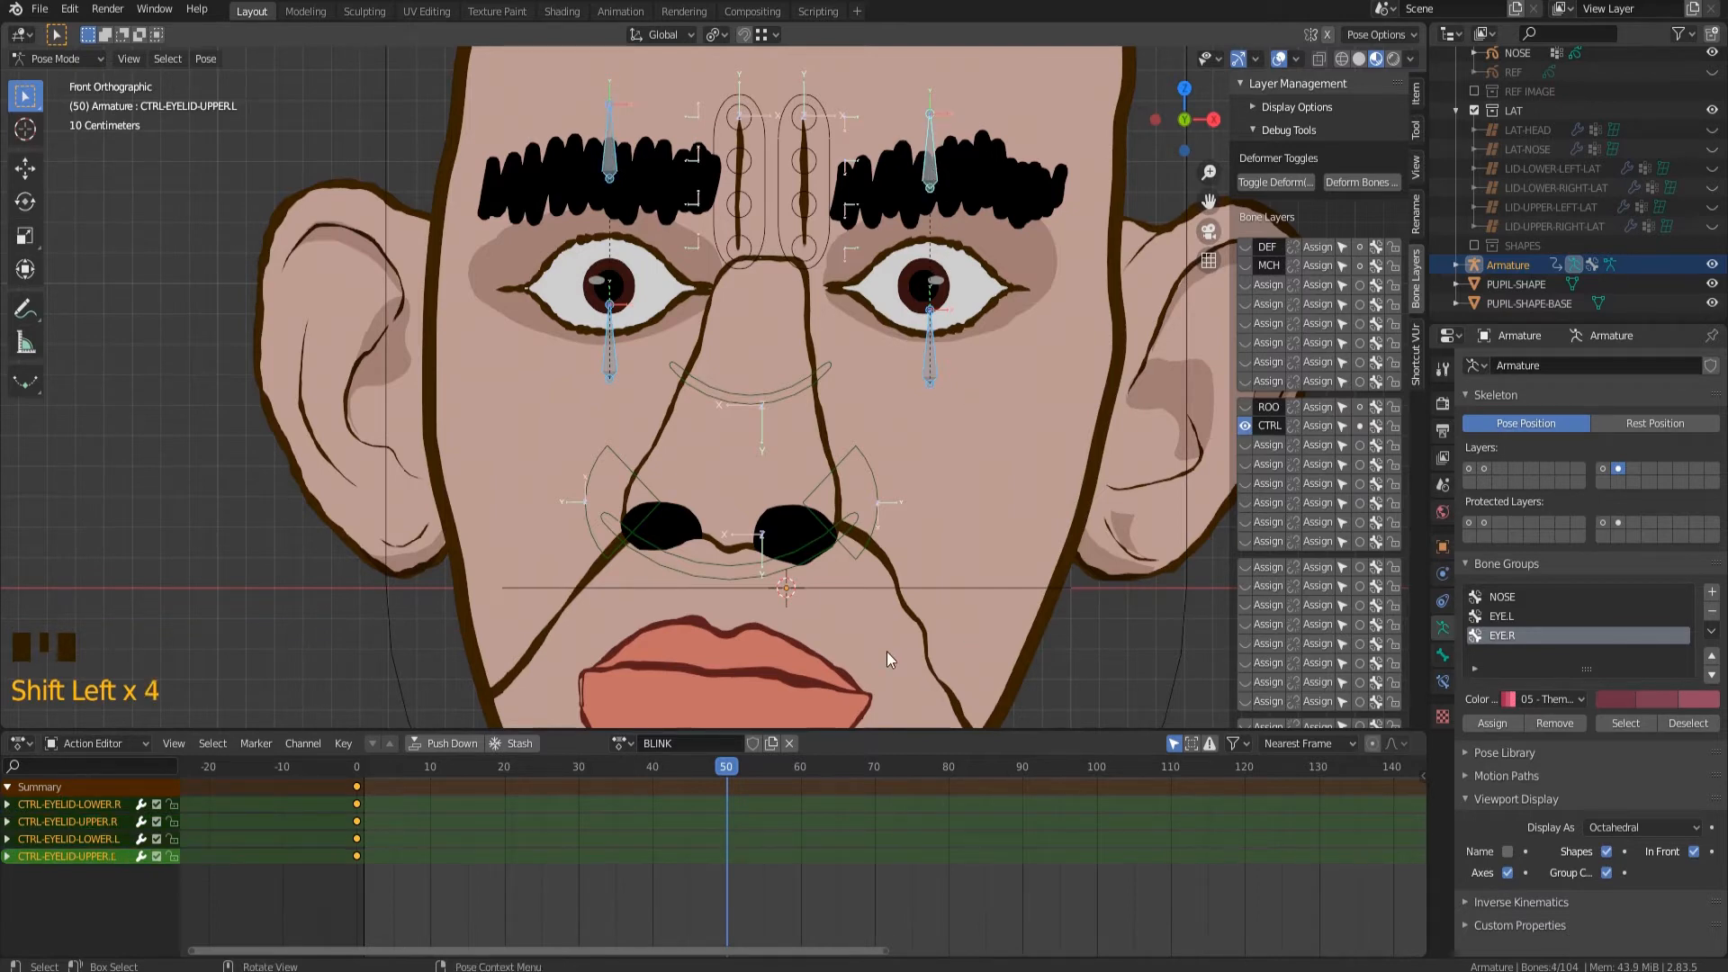
key("i")
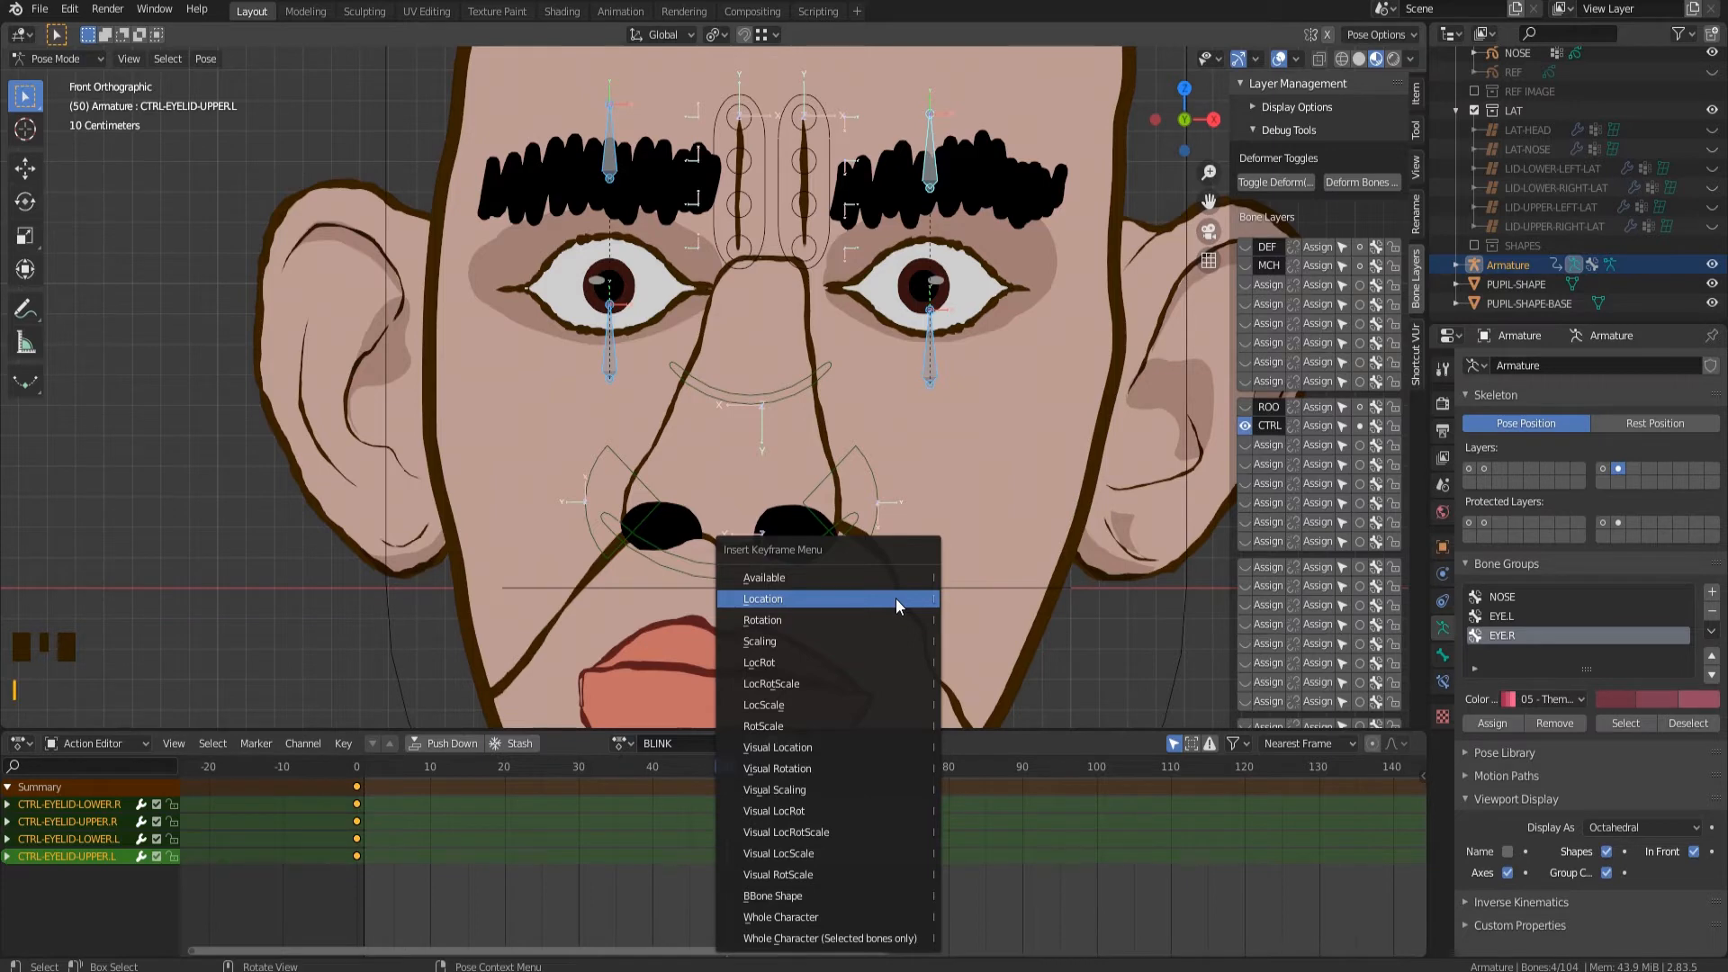
left_click(895, 597)
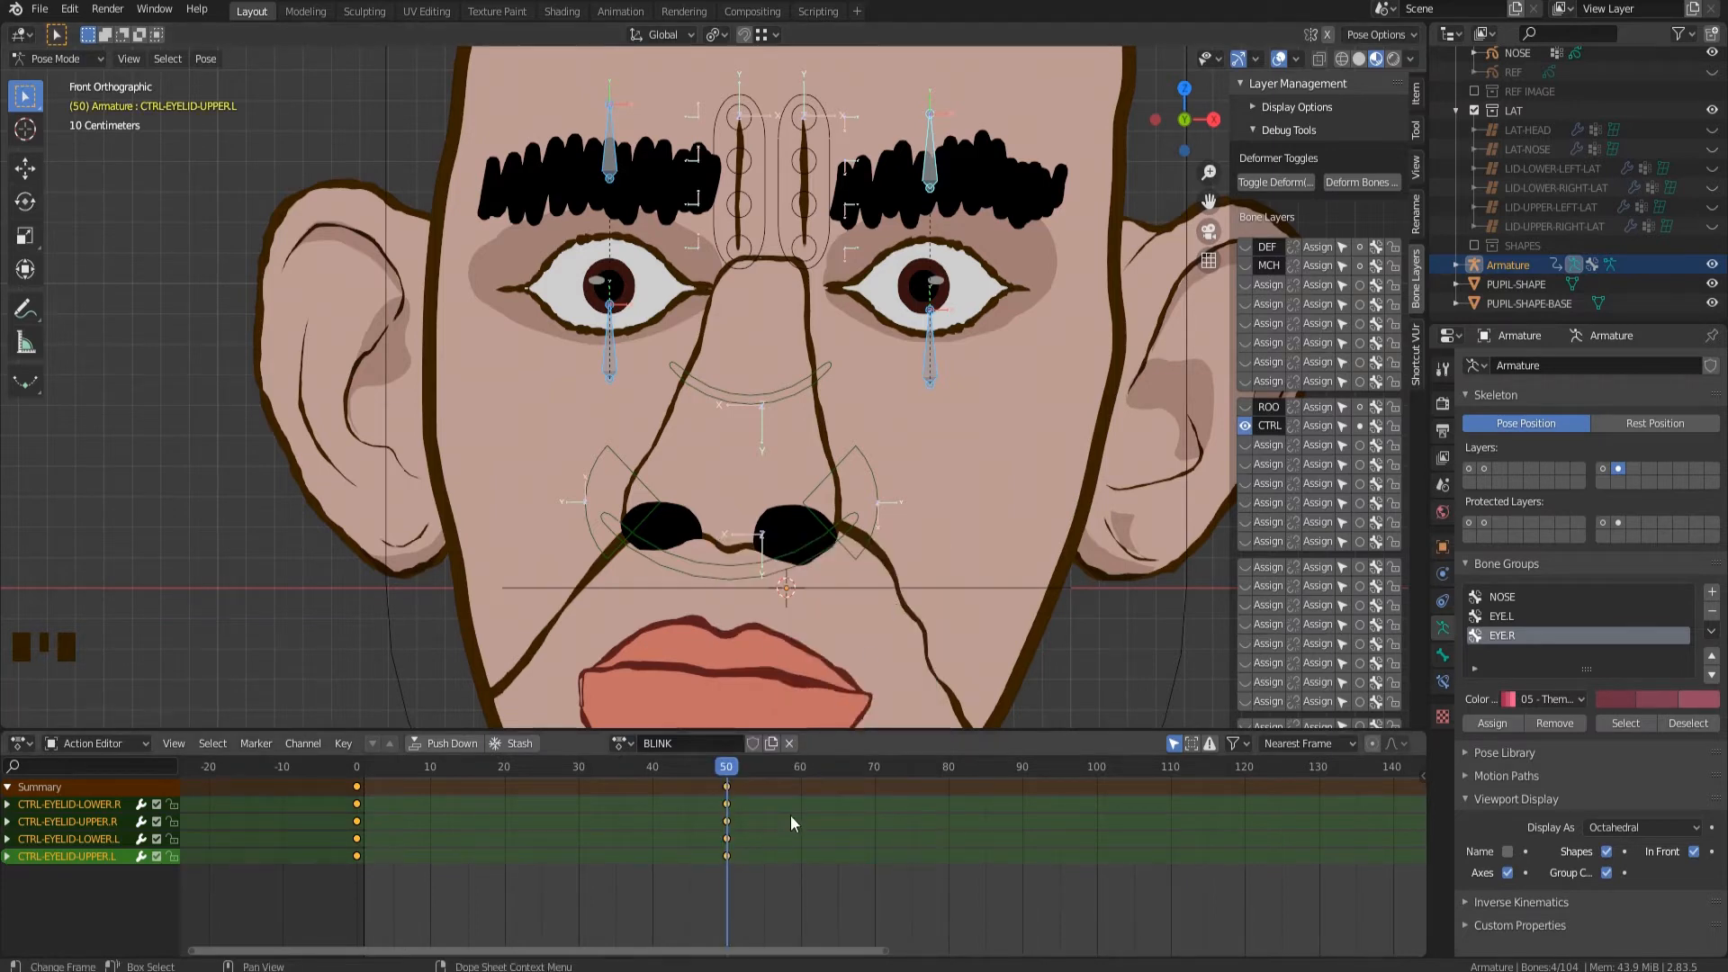
Scrub to frame 31 and set the interpolation of all keyframes in the BLINK action to Linear.
left_click_drag(737, 776, 586, 812)
key("a")
key("a")
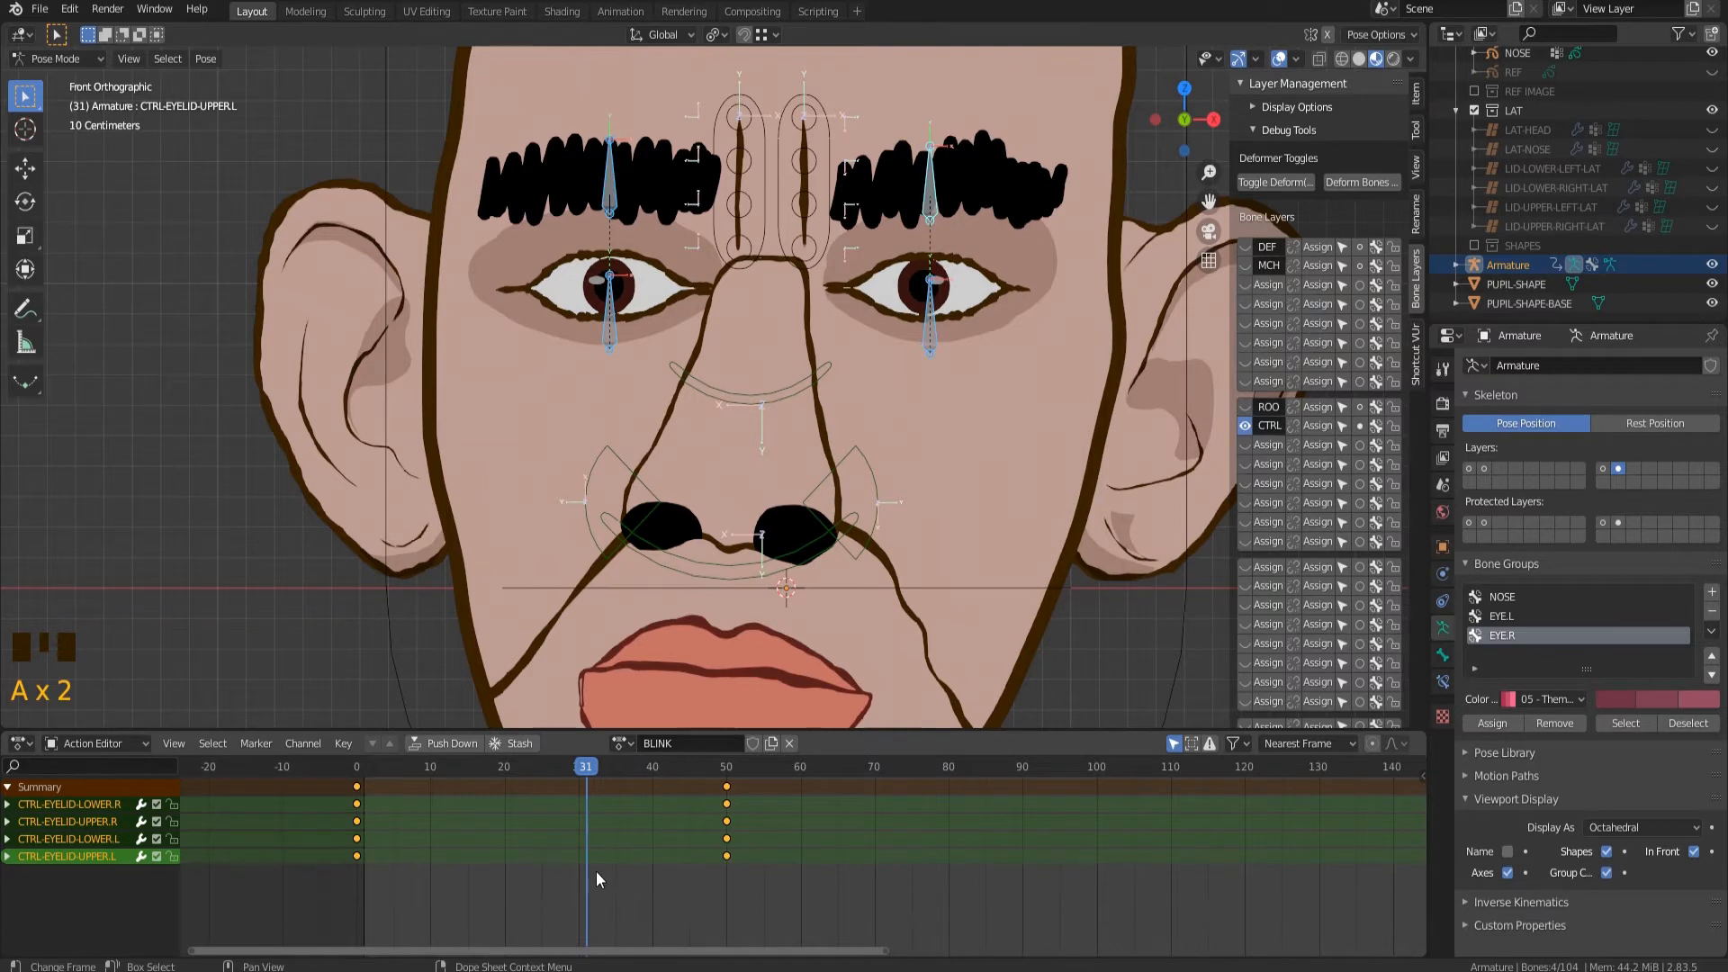
key("t")
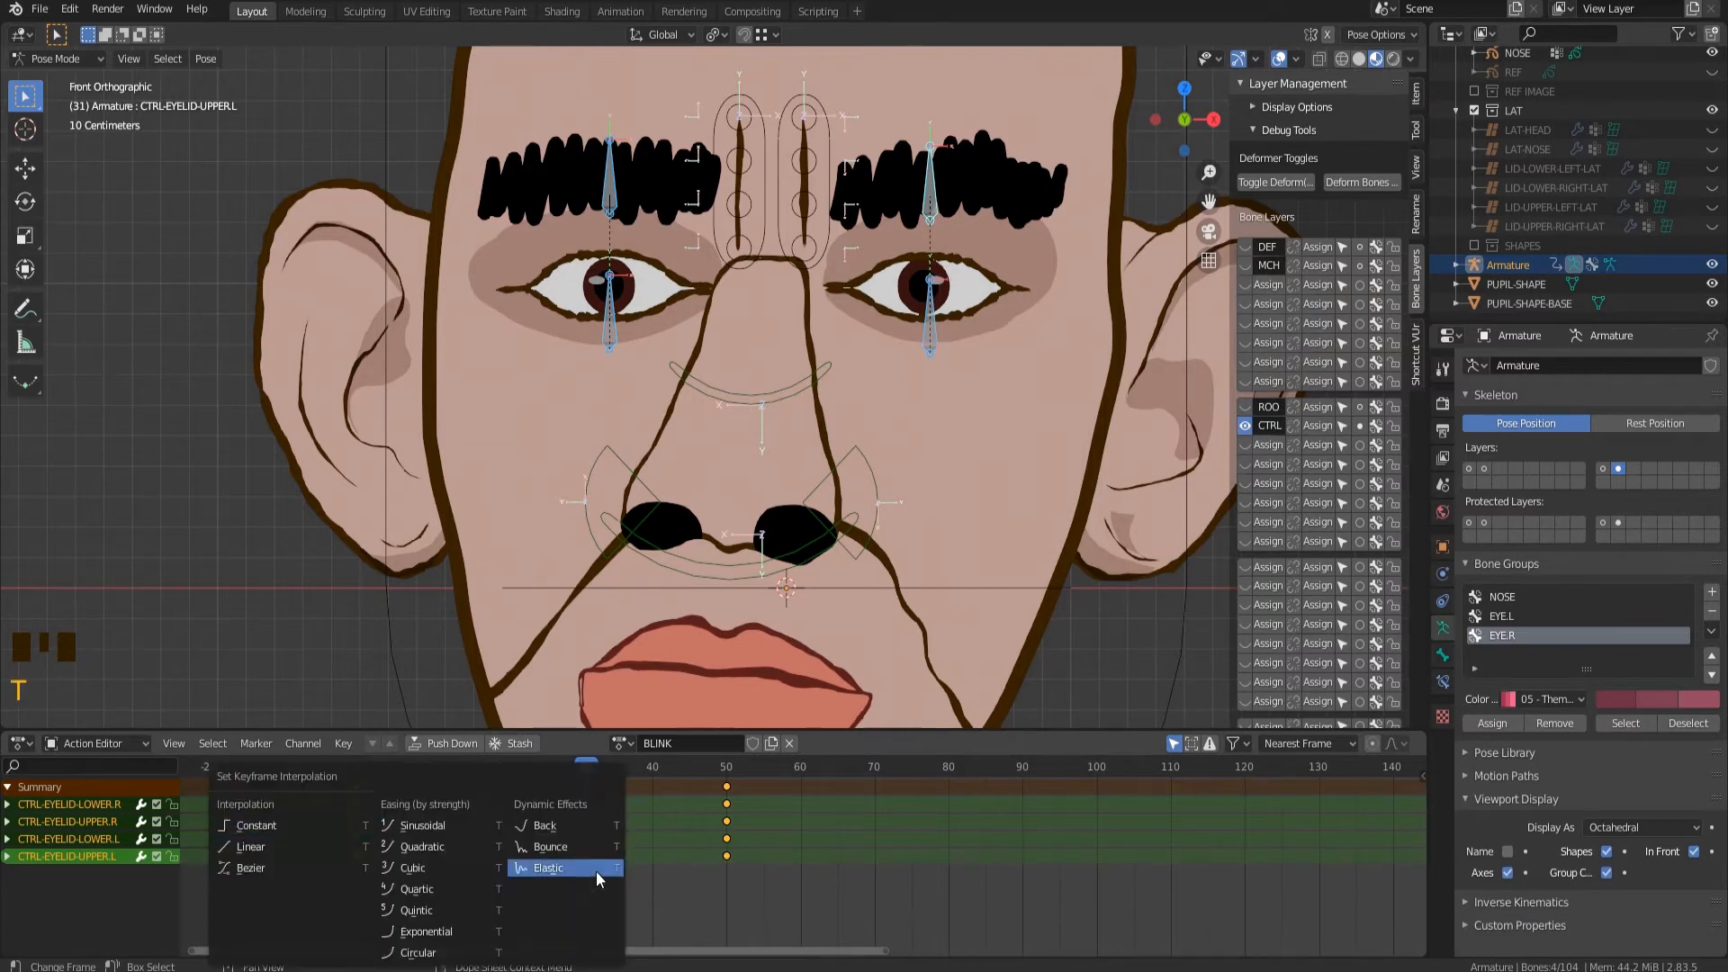
left_click(307, 846)
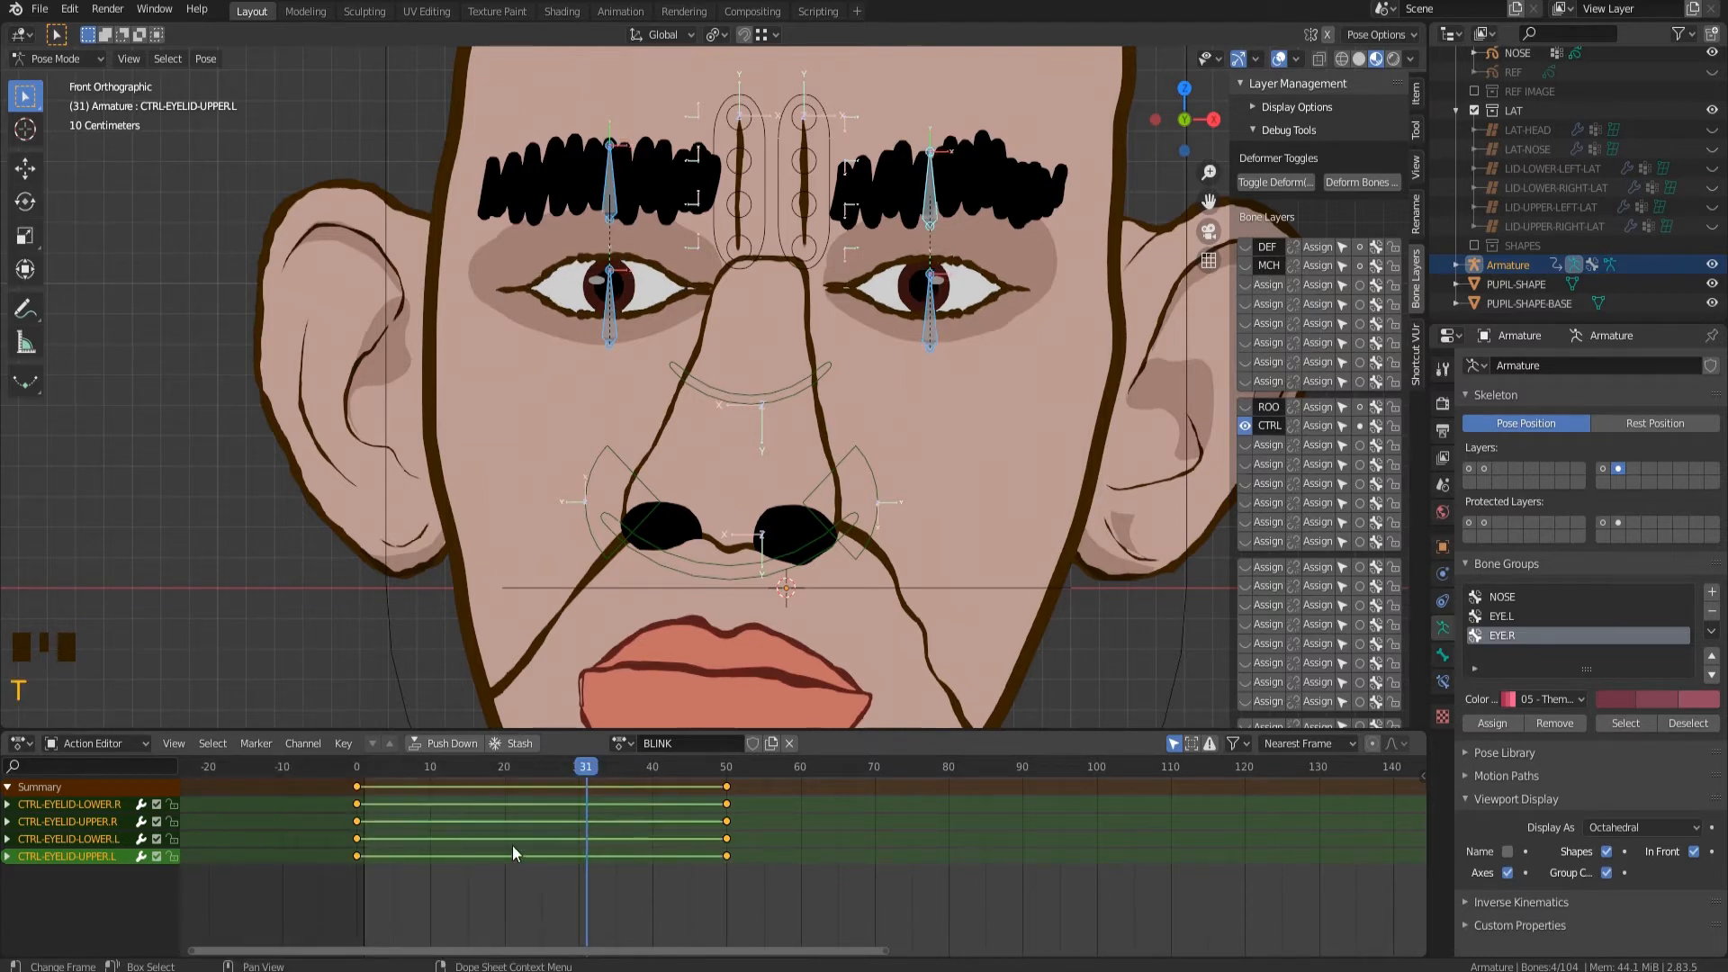
Scrub through the BLINK action to check the eyelid motion, returning to frame 0 with all bones deselected.
left_click_drag(585, 775, 538, 797)
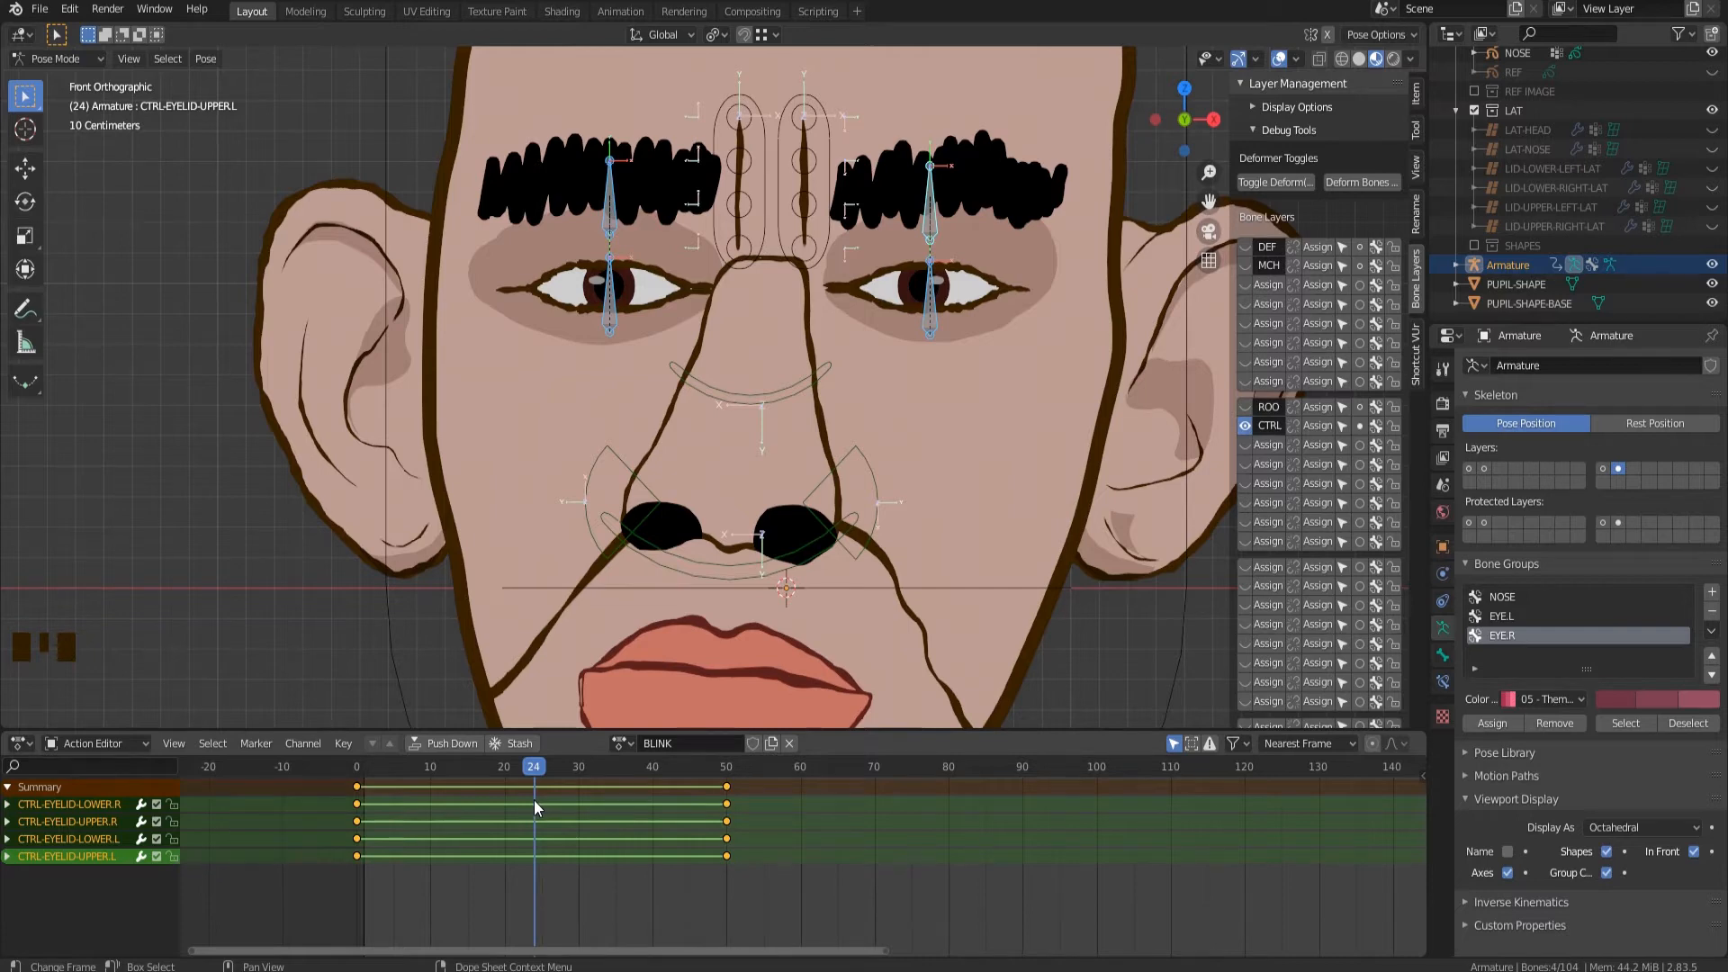
left_click_drag(594, 765, 357, 797)
scroll(835, 423, "down", 4)
middle_click_drag(834, 414, 792, 520, "shift")
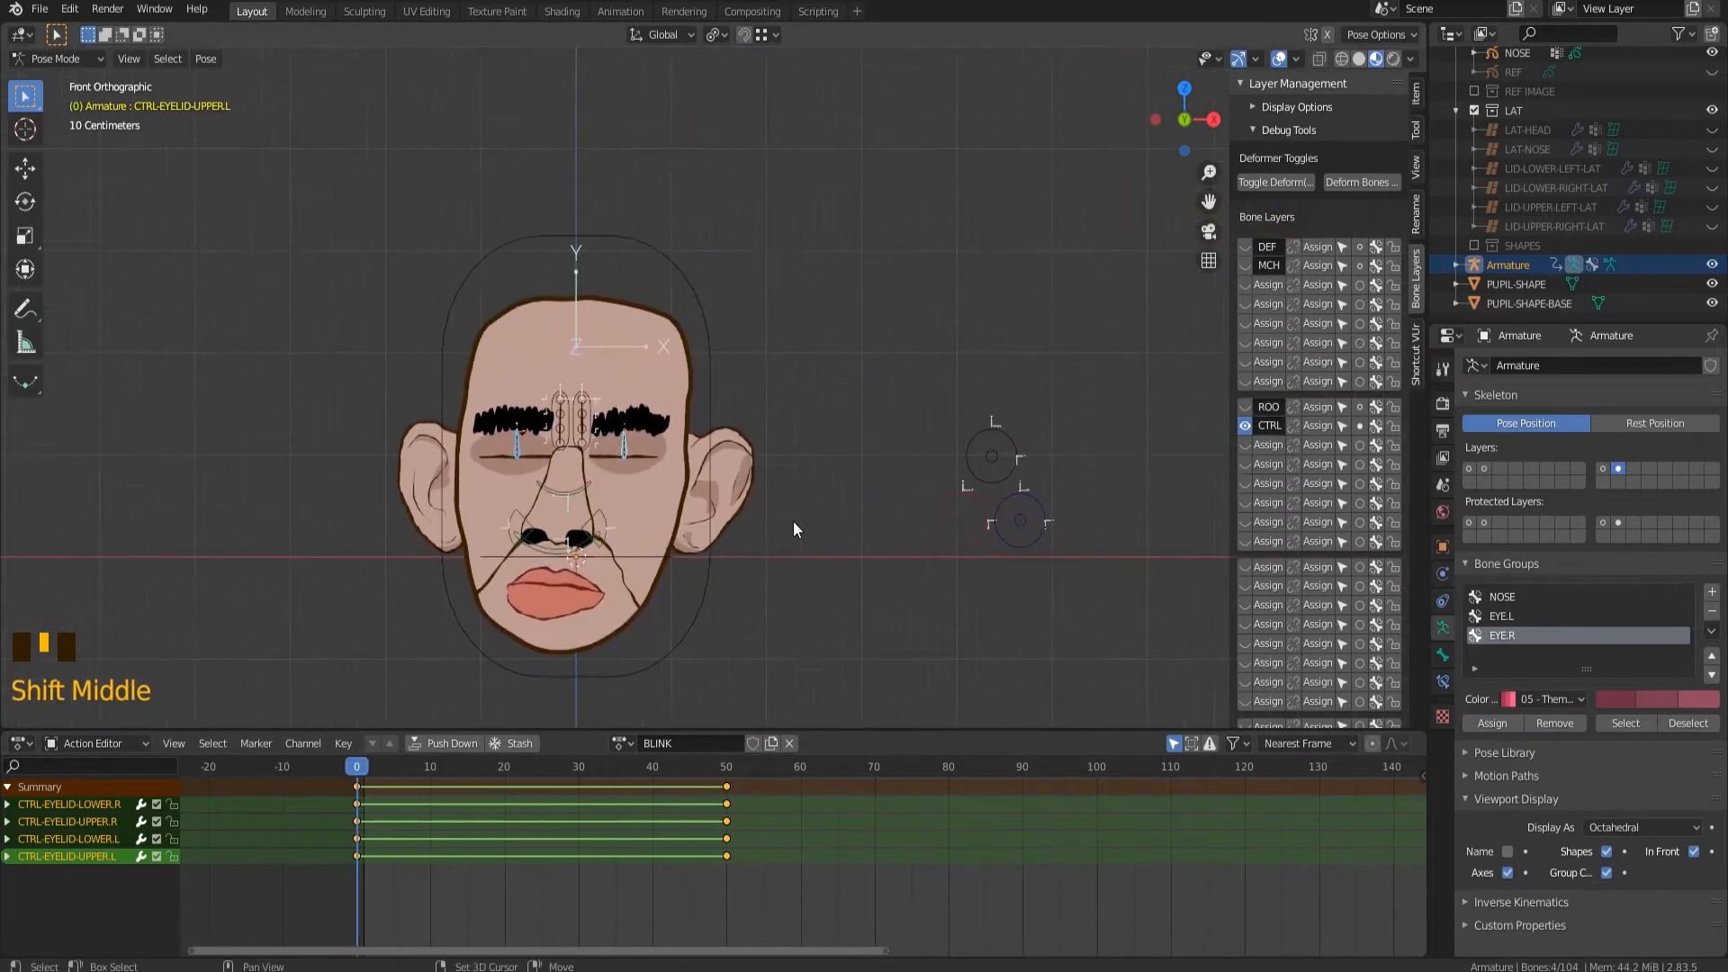
key("alt+a")
Select the CTRL-EYELID-LOWER.R bone and add an Action bone constraint to it.
scroll(536, 508, "up", 4)
left_click(1443, 682)
middle_click_drag(699, 625, 768, 477, "shift")
scroll(435, 434, "up", 3)
scroll(435, 433, "up", 2)
left_click(408, 458)
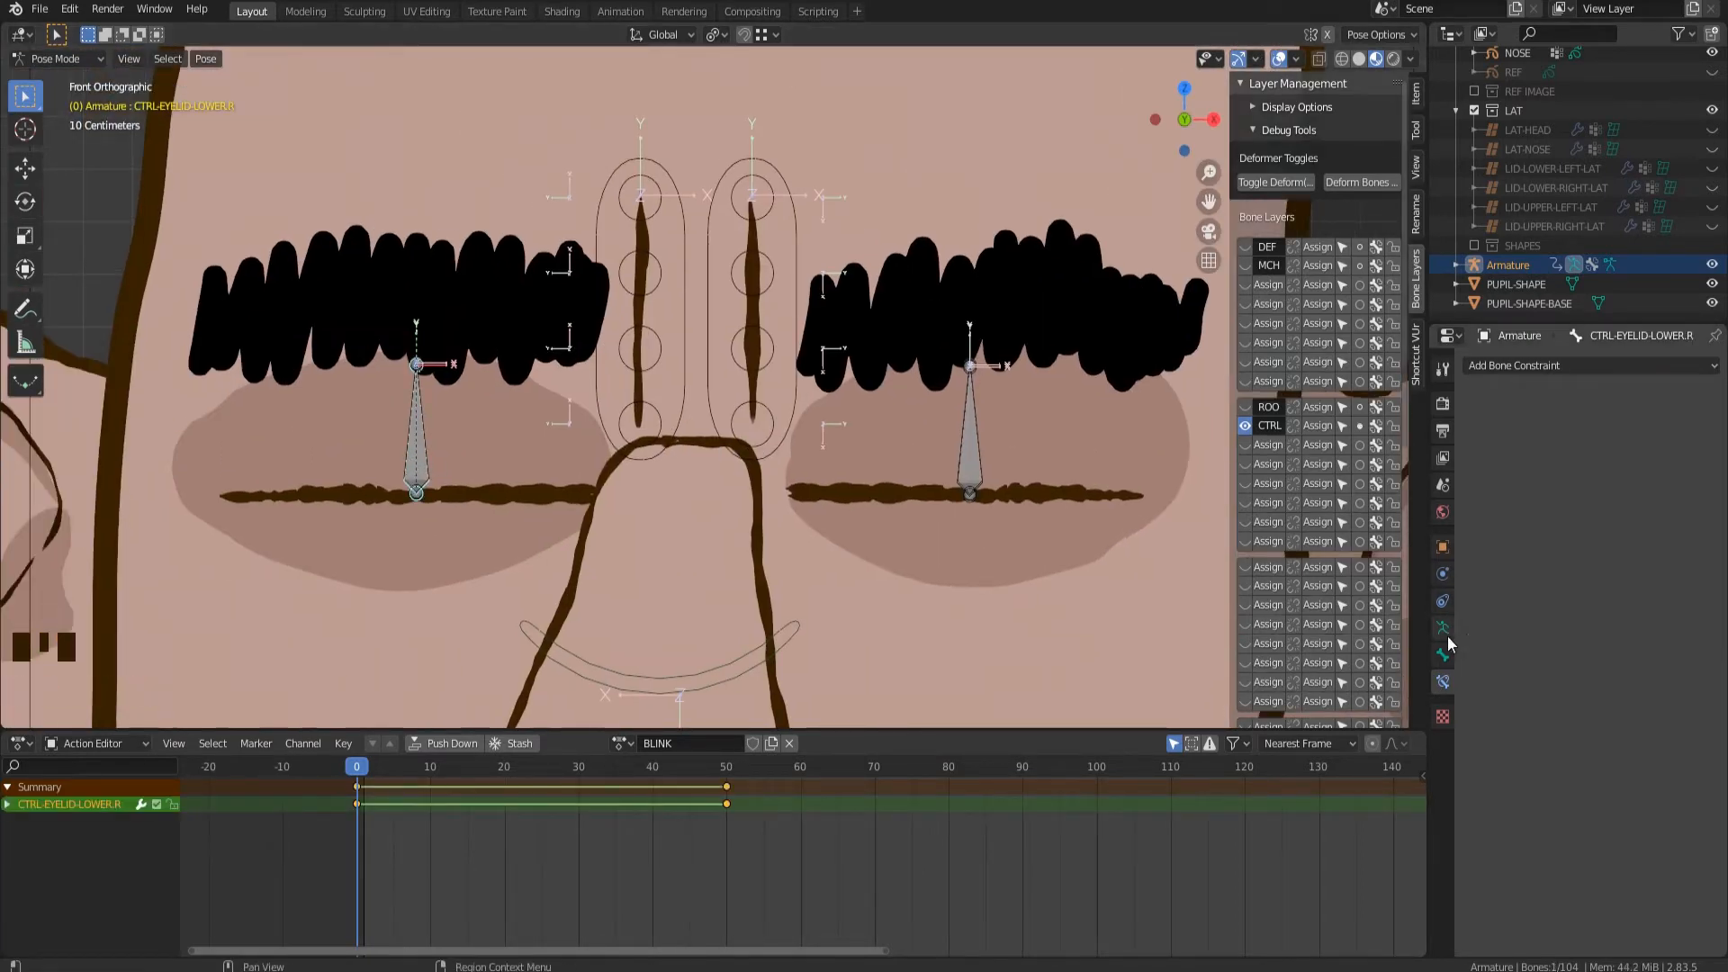
left_click(1443, 682)
left_click(1444, 682)
left_click(1443, 681)
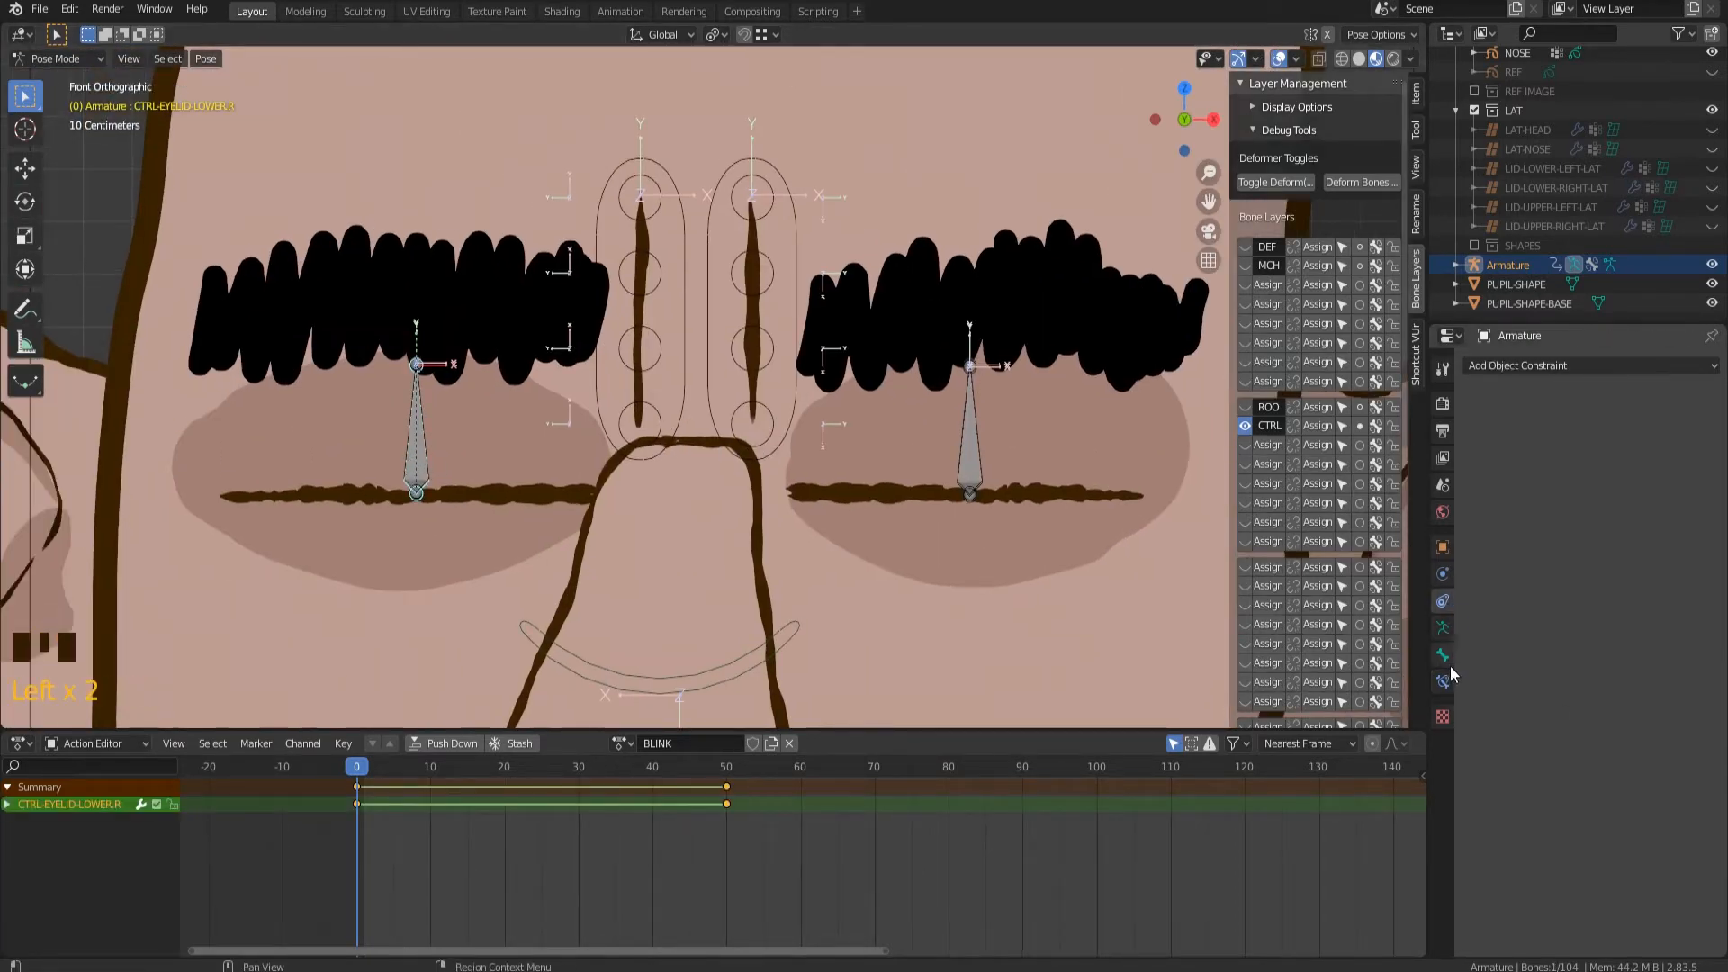
left_click(1521, 370)
left_click(1641, 412)
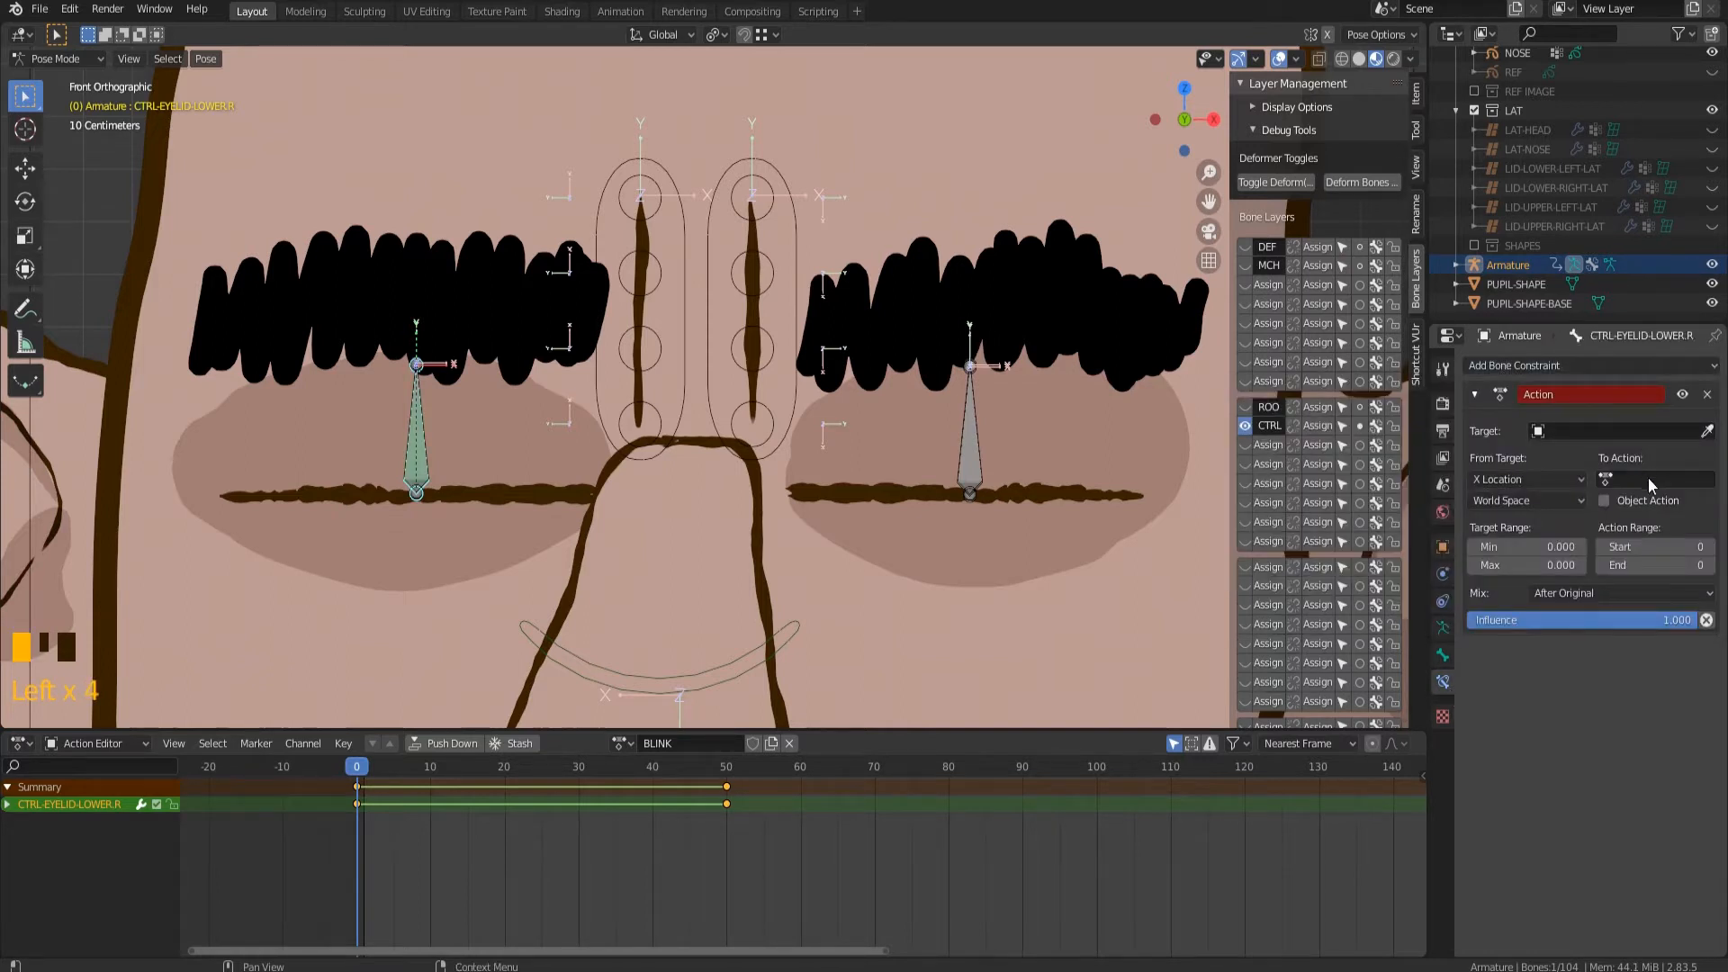
Set the Action constraint's target to Armature and its target bone to CTRL-BLINK.R.
left_click(1591, 432)
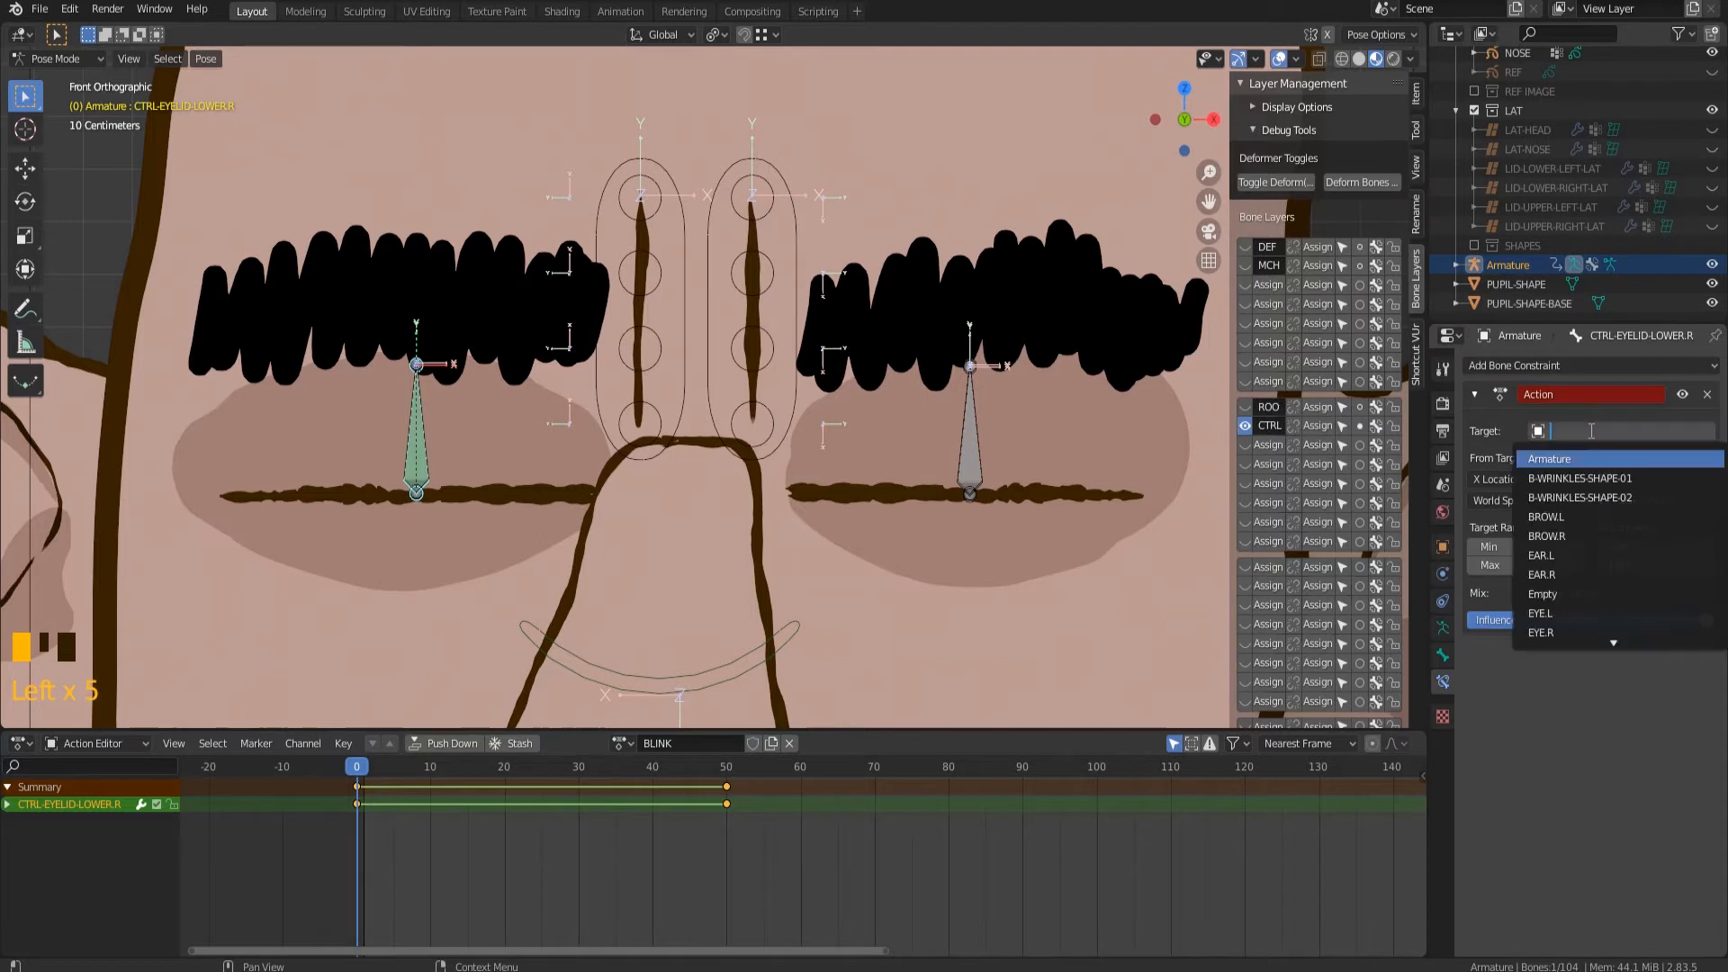
left_click(1567, 457)
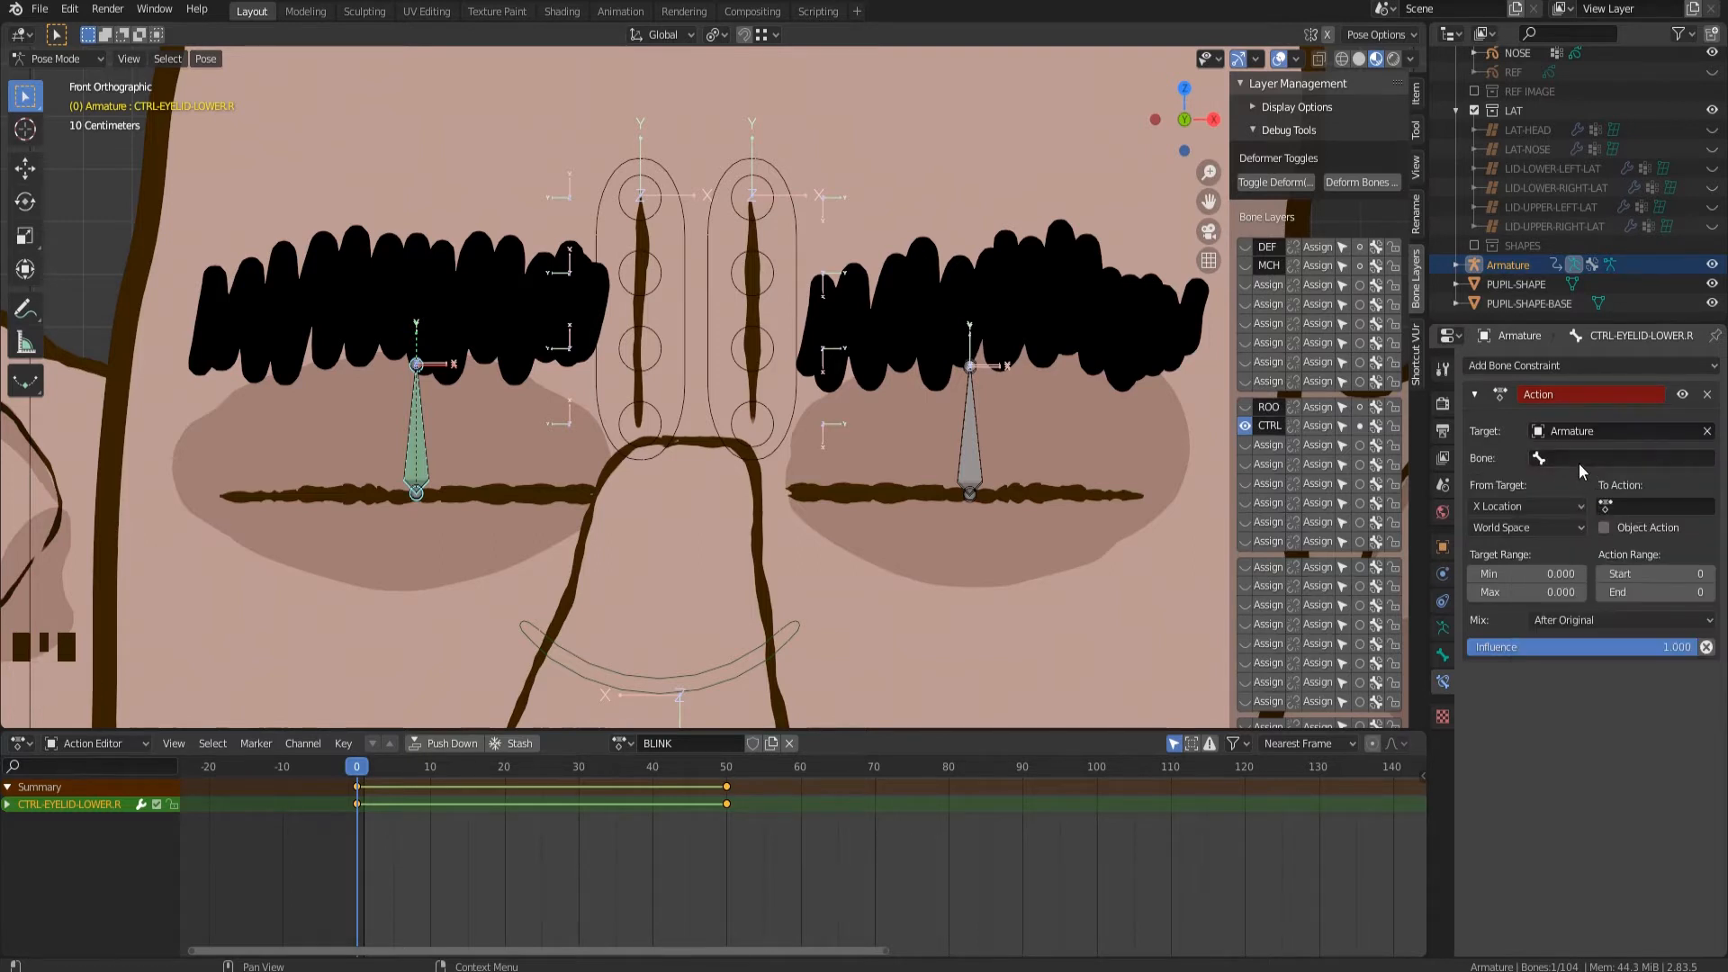
left_click(1579, 459)
scroll(1581, 469, "down", 10)
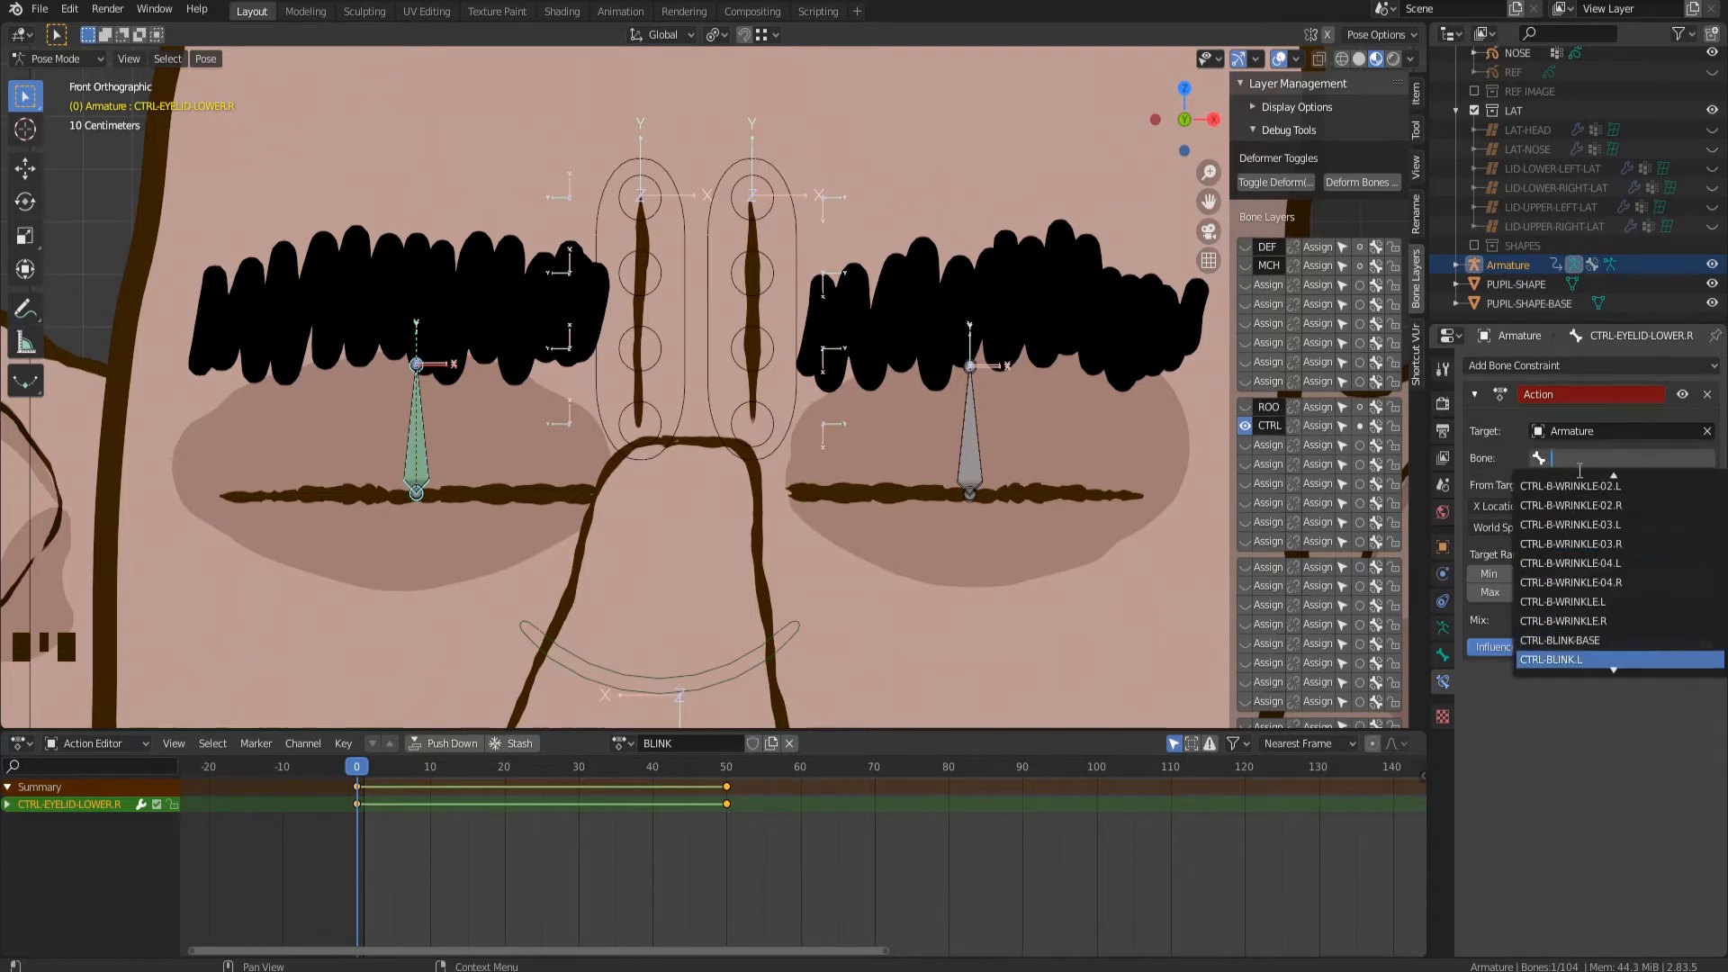
scroll(1579, 470, "down", 2)
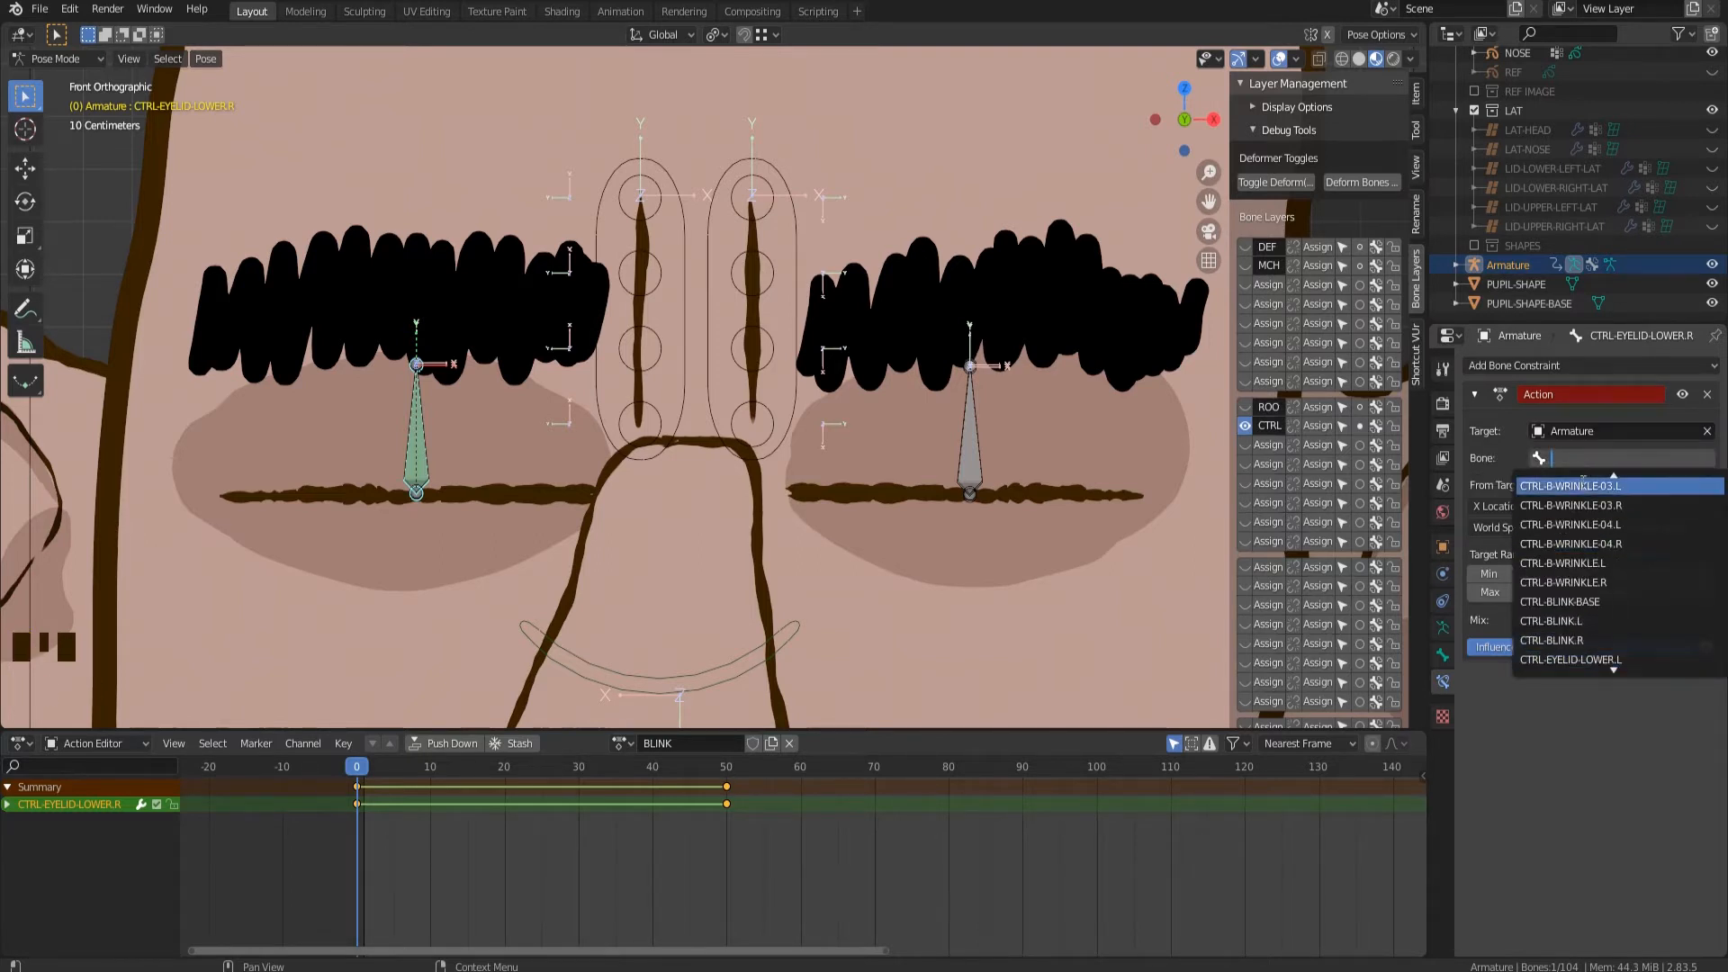
left_click(1593, 640)
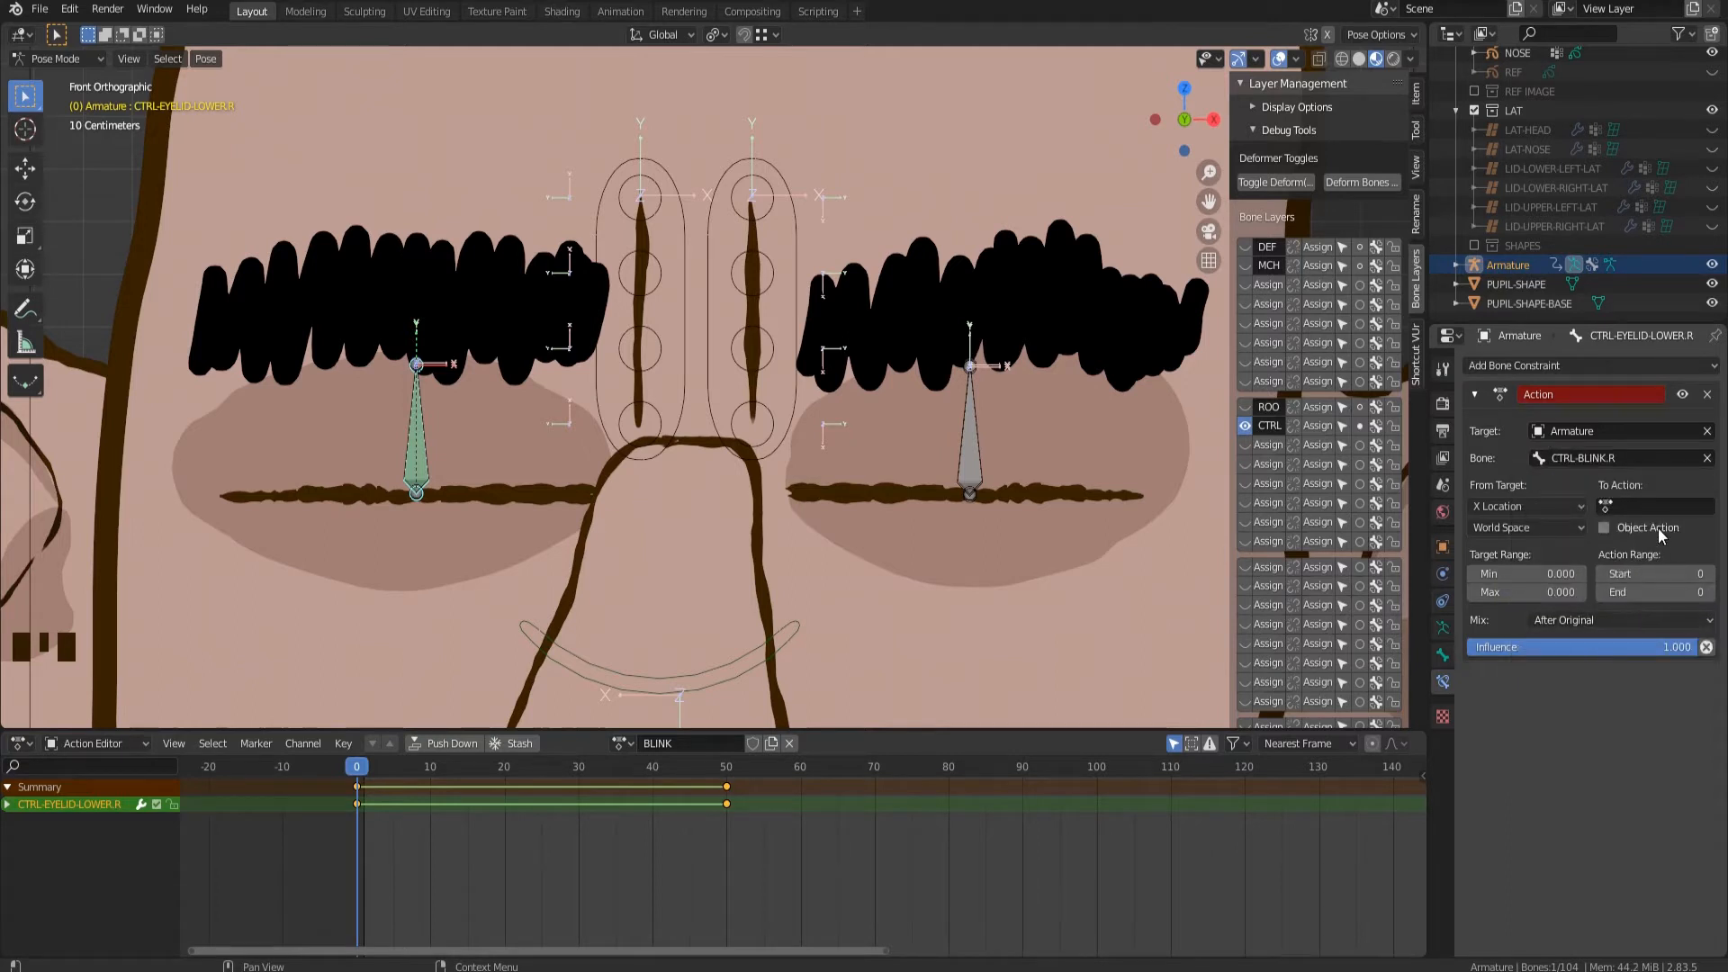
Assign the BLINK action to the constraint and drive it from the target's Y Location in Local Space.
left_click(1639, 504)
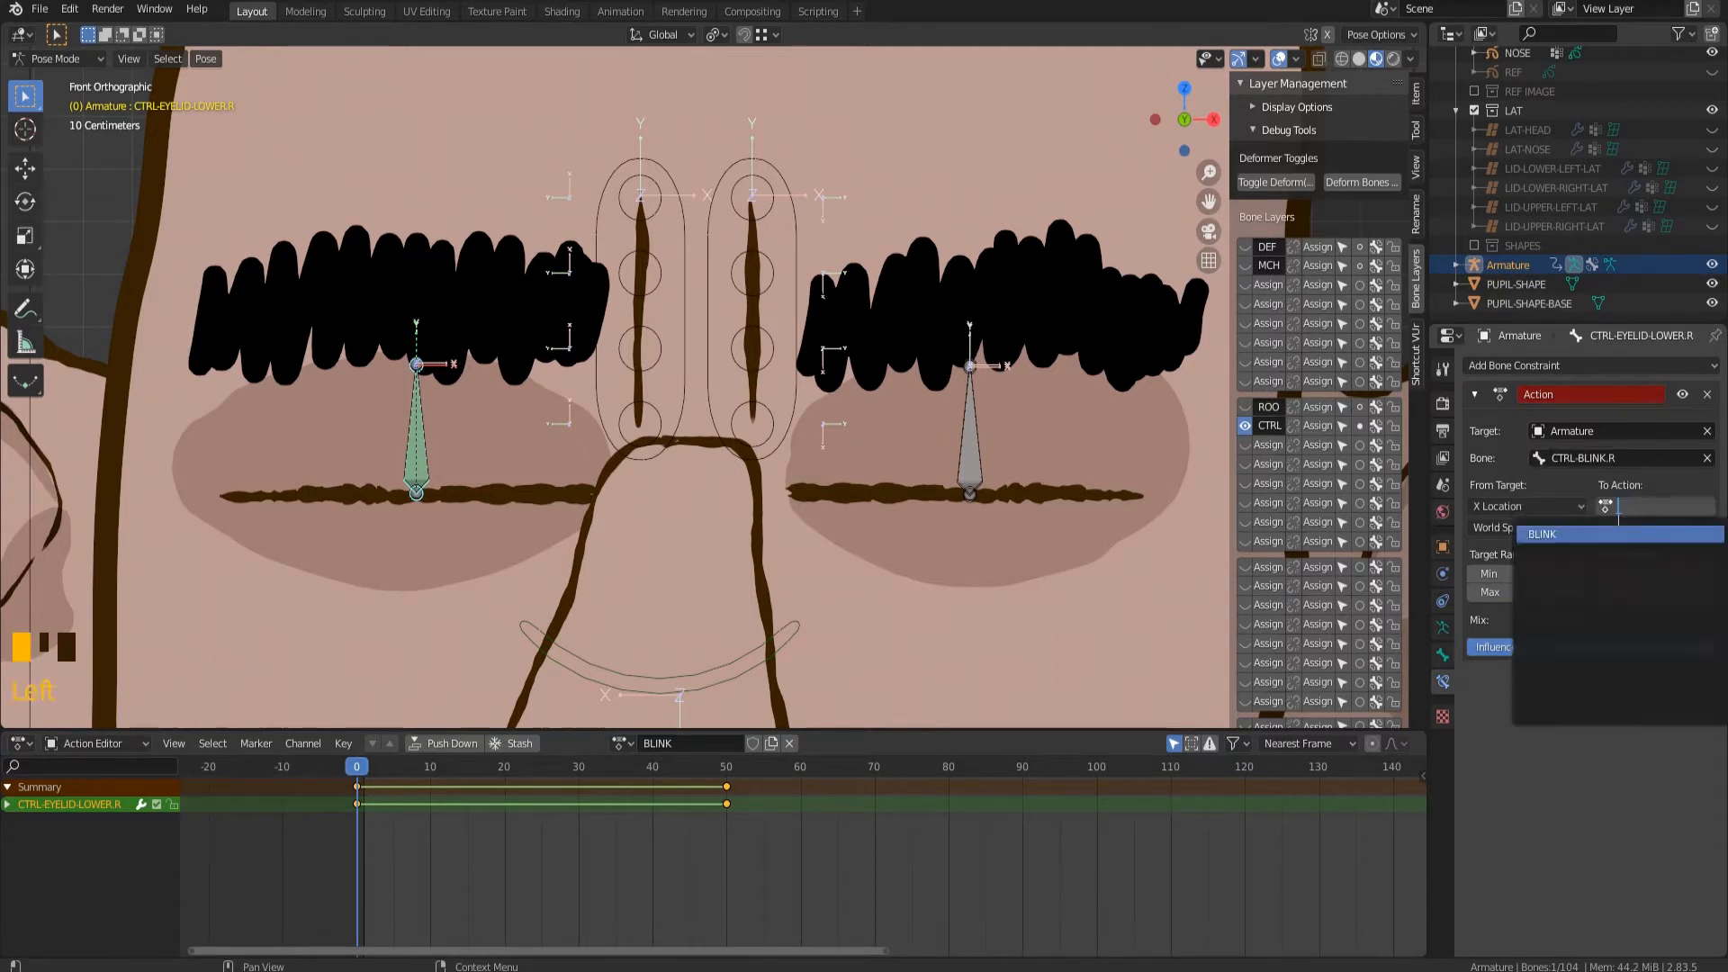
left_click(1588, 535)
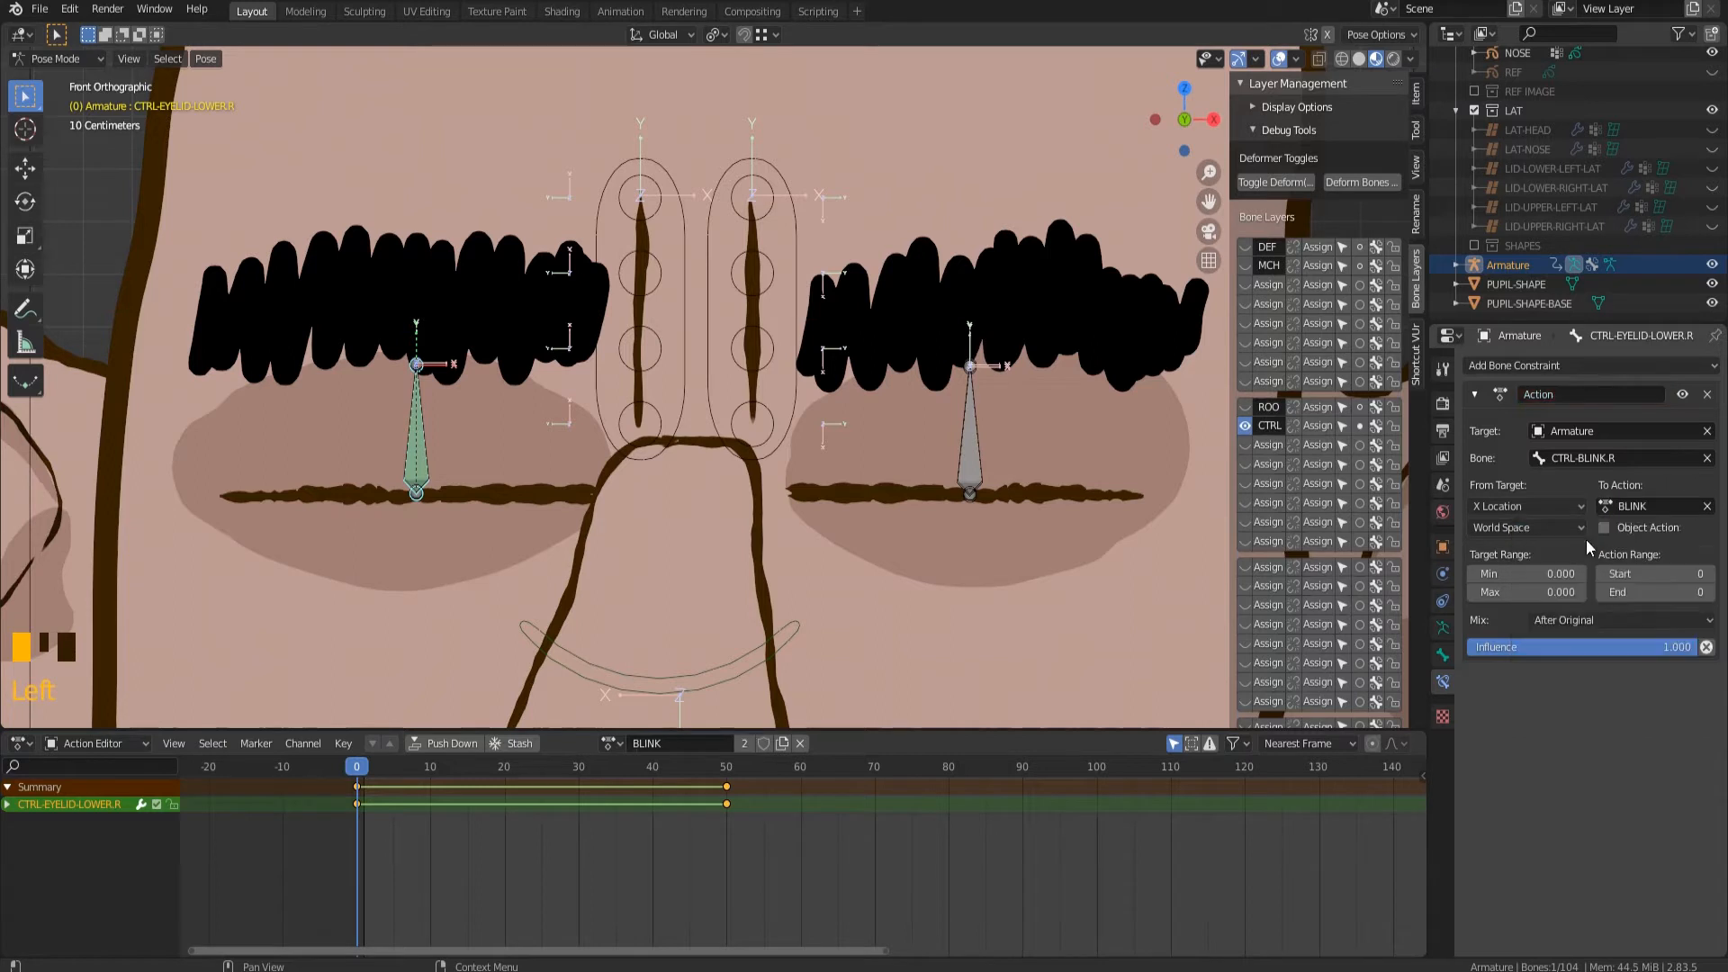
left_click(1543, 504)
left_click(1525, 523)
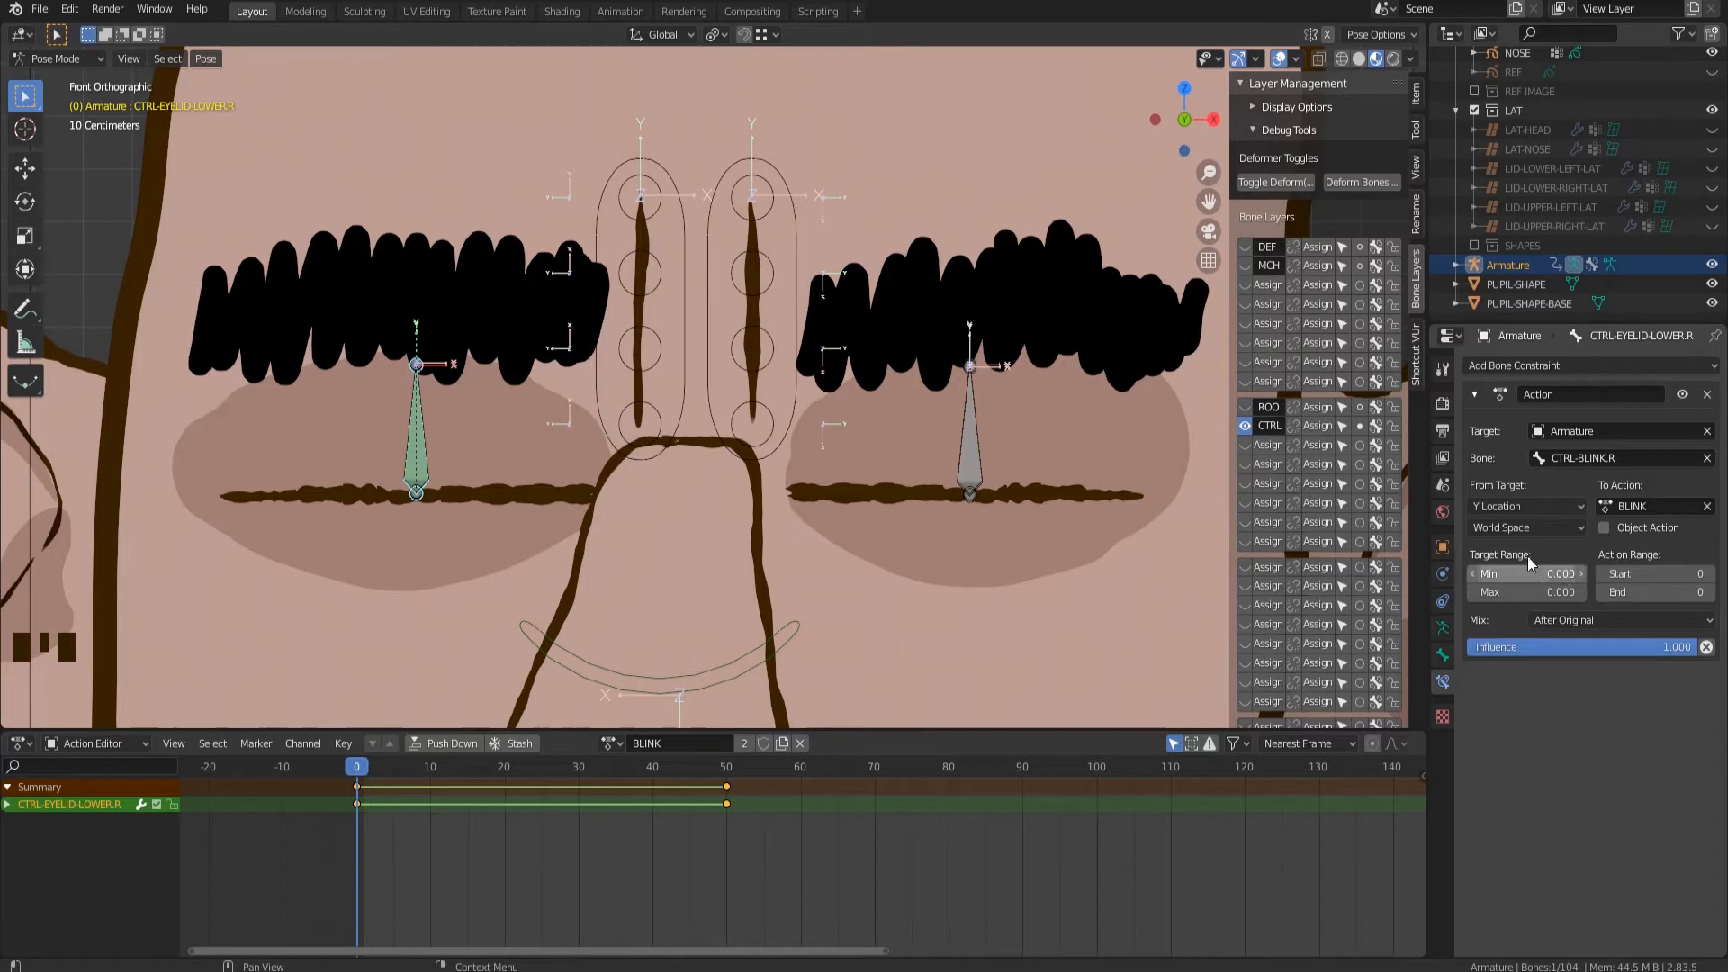
left_click(1541, 526)
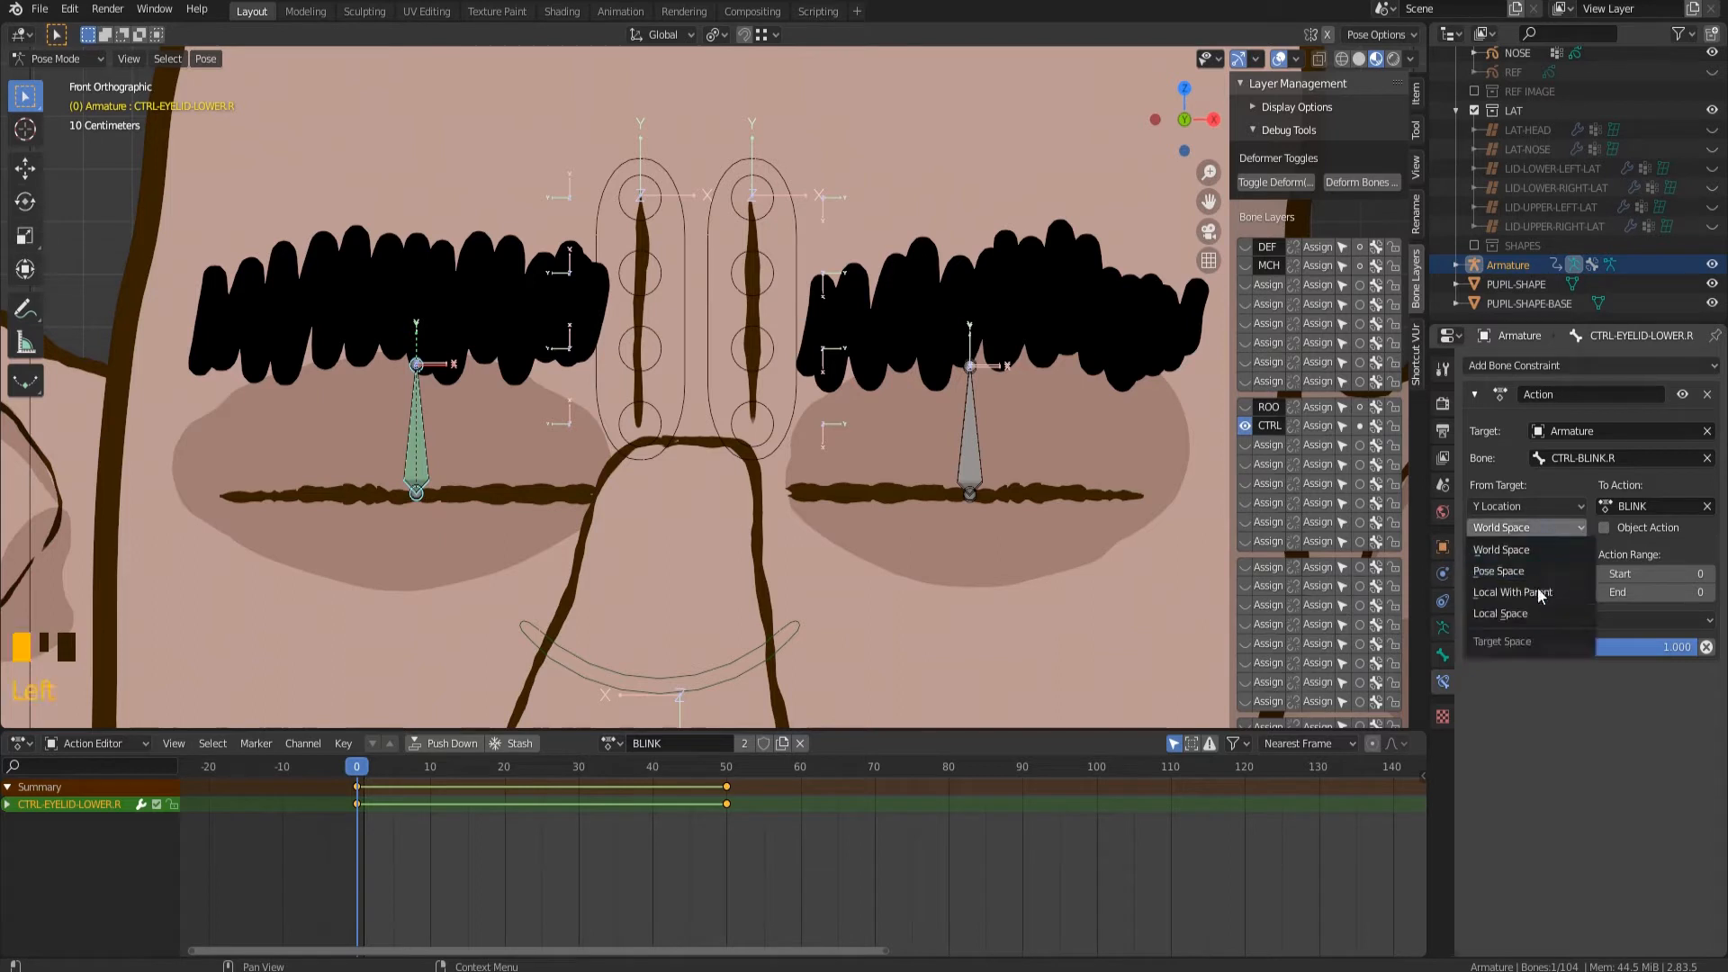
left_click(1527, 613)
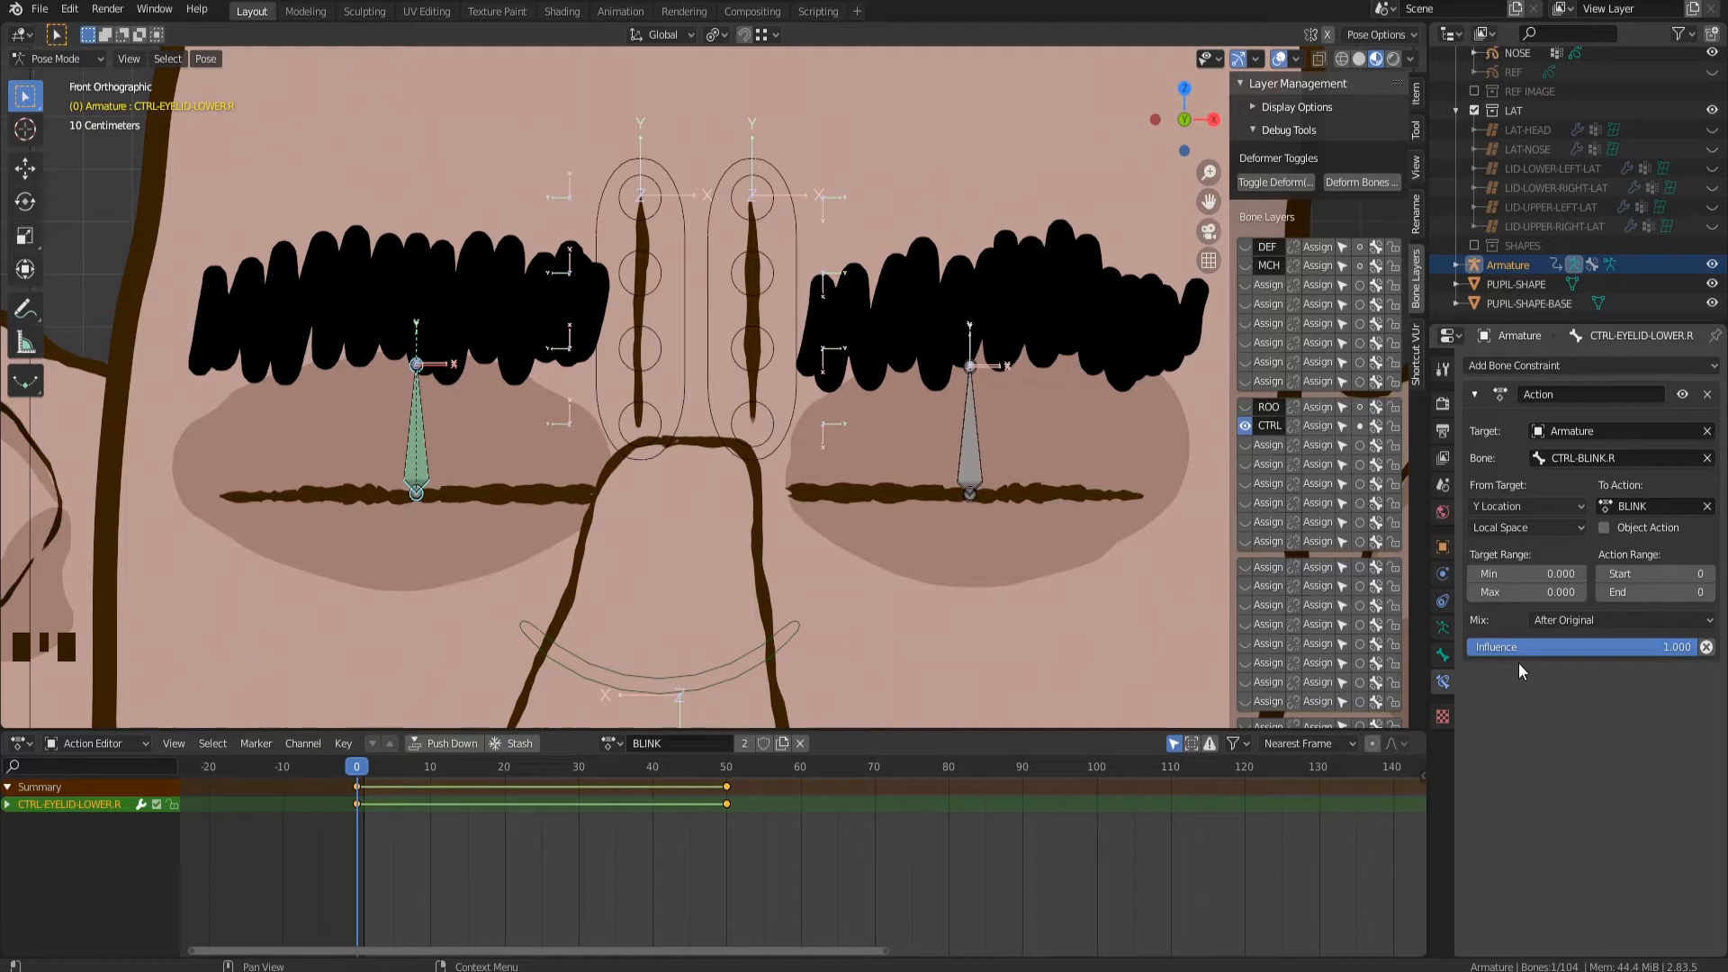
Set the constraint's target range maximum to 0.5 and its action range end to 50.
left_click(1542, 592)
type("0.5")
key("Return")
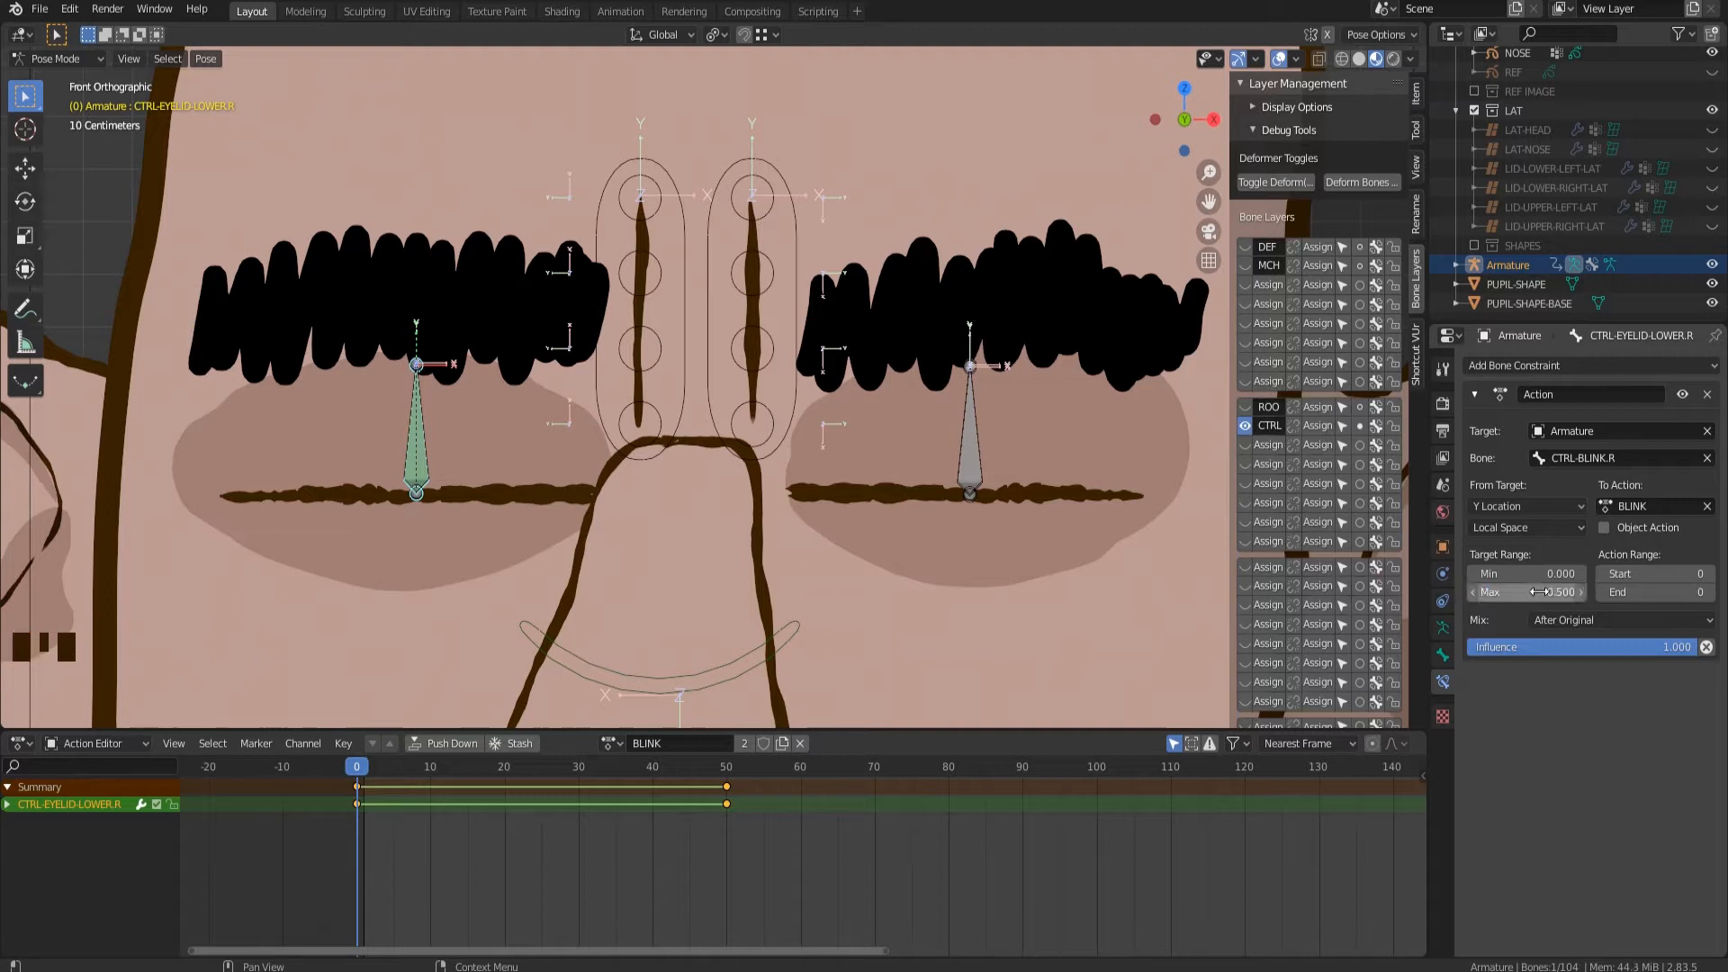
left_click(1661, 595)
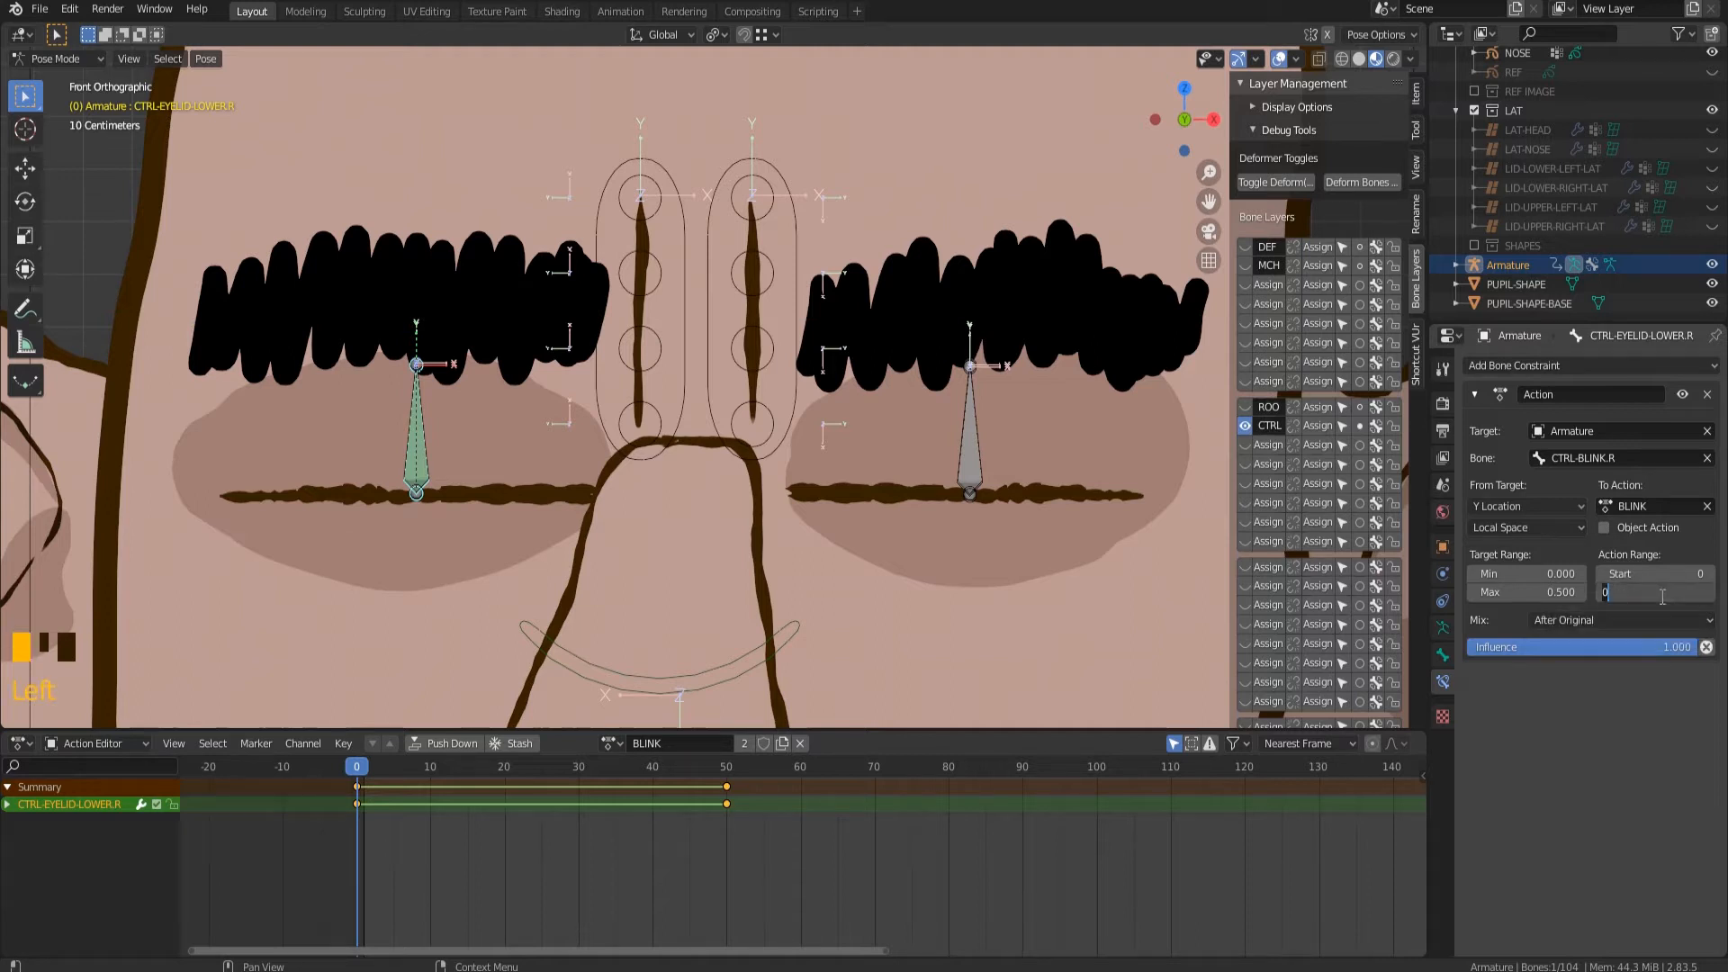
key("Return")
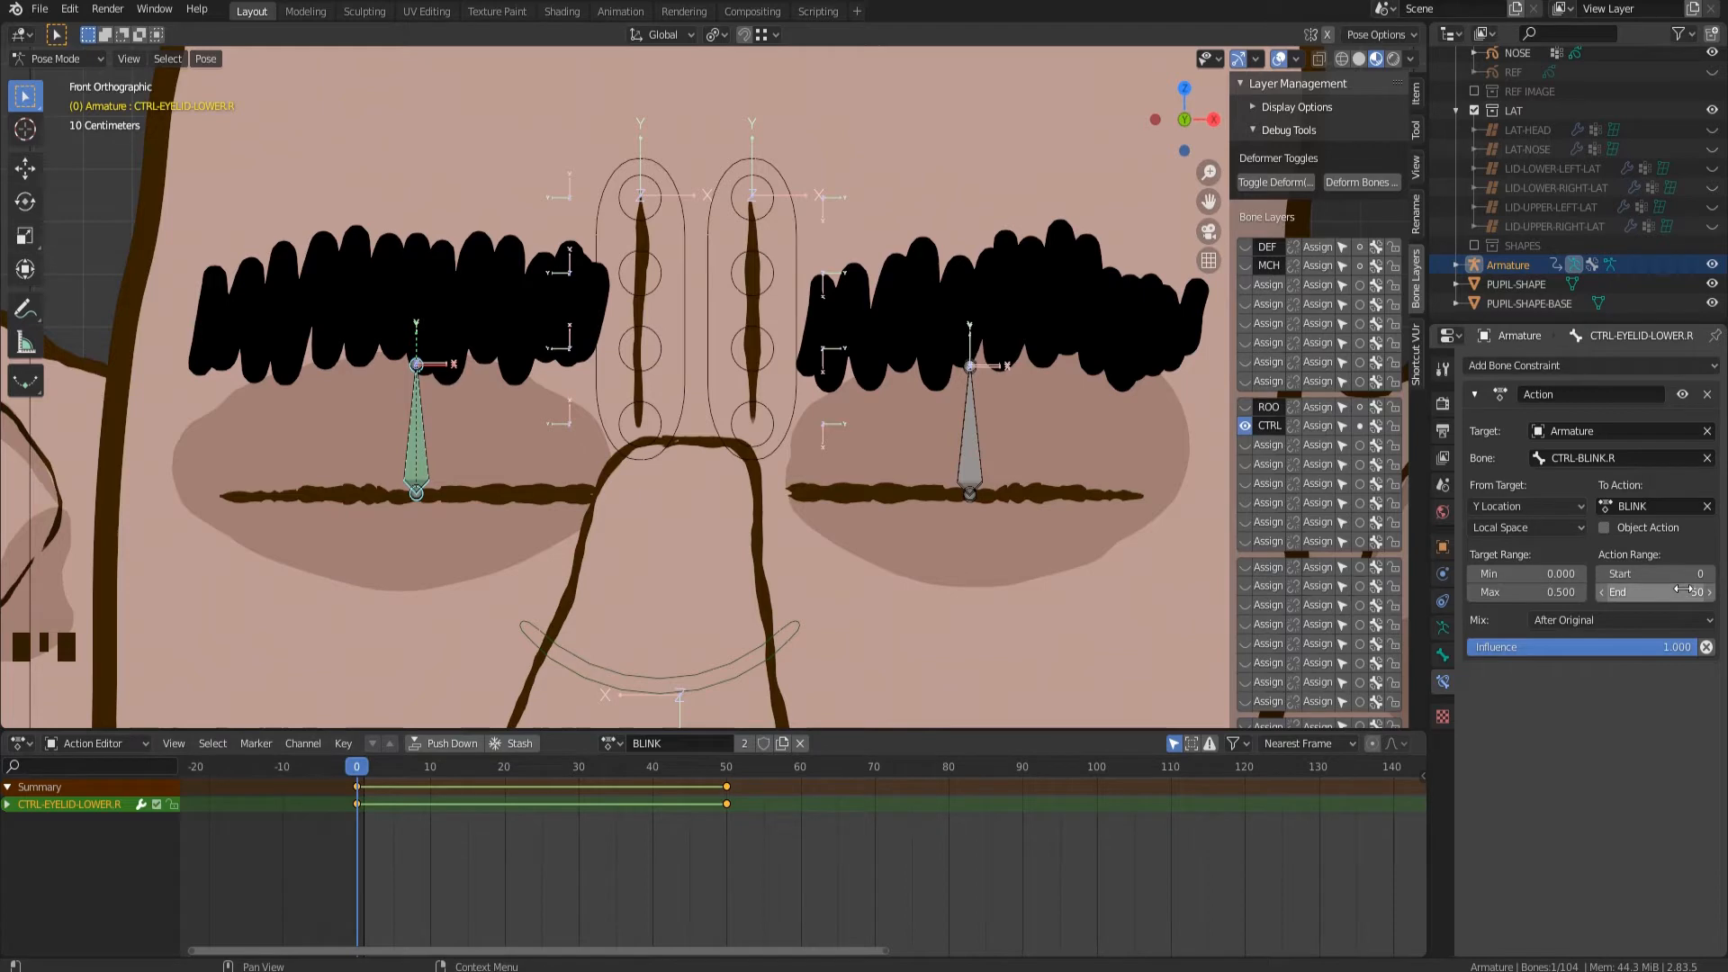
Show the MCH bone layer and select the two blink control bones together with their base bone.
mouse_move(358, 772)
left_mouse_down()
mouse_move(385, 777)
mouse_move(357, 778)
left_mouse_up()
scroll(885, 487, "down", 5)
middle_click_drag(885, 488, 625, 505, "shift")
scroll(864, 533, "down", 2)
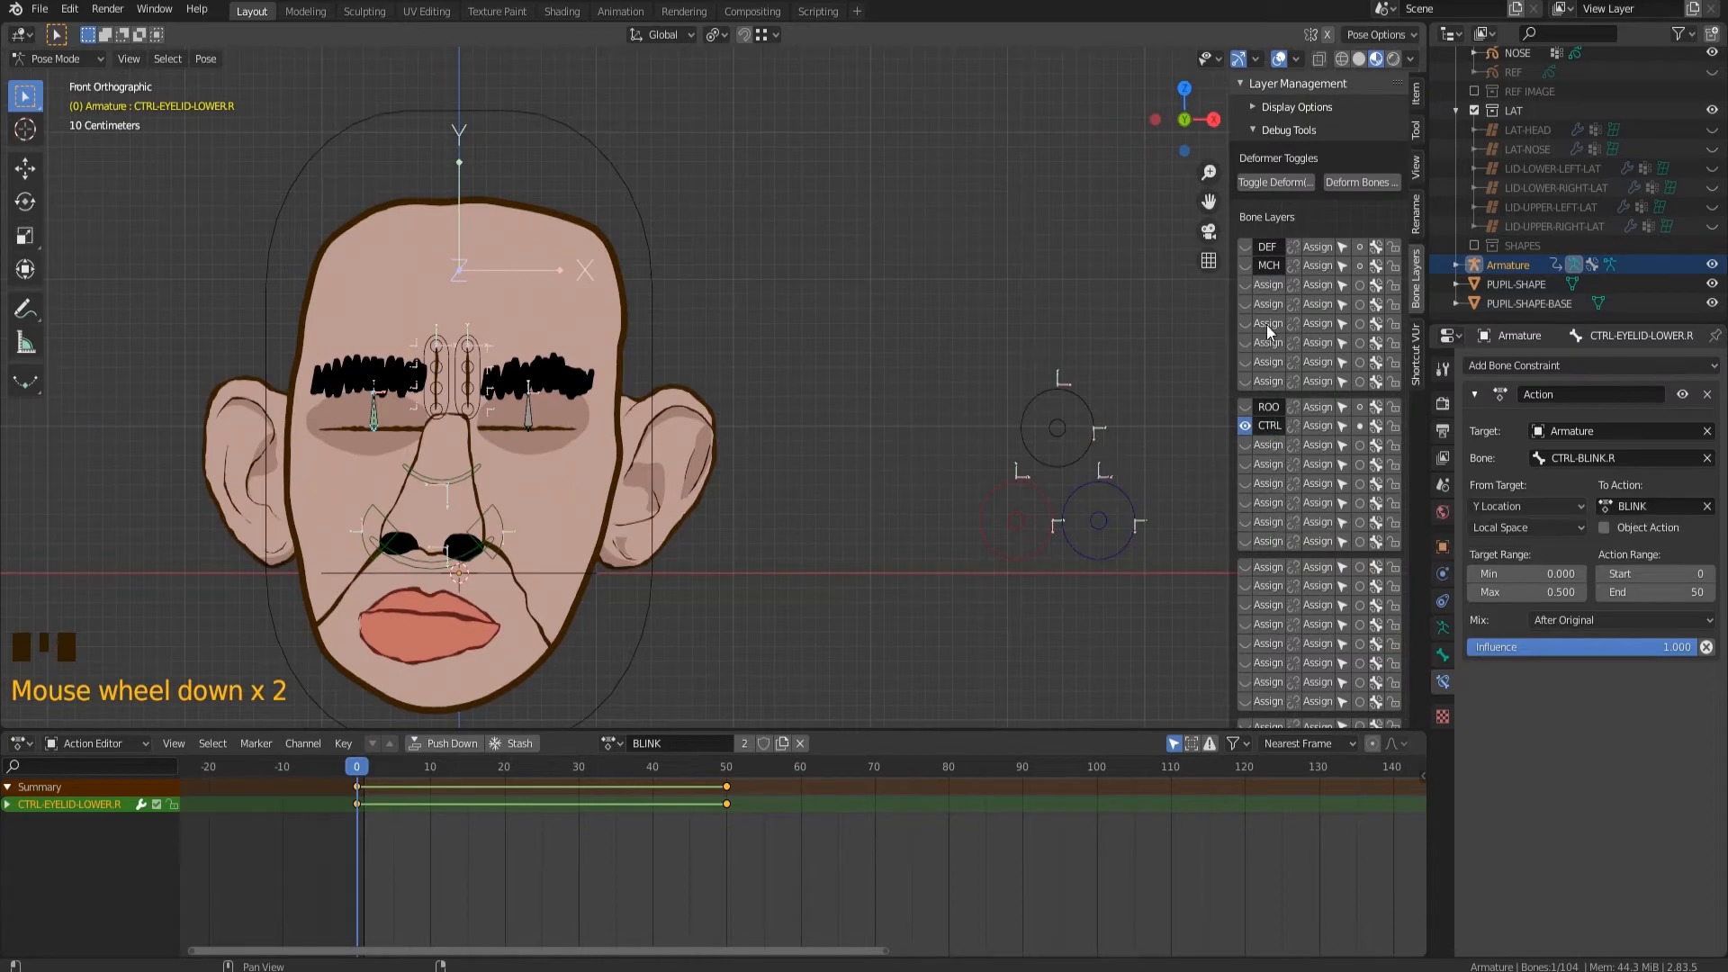
left_click(1246, 266)
left_click(1042, 647)
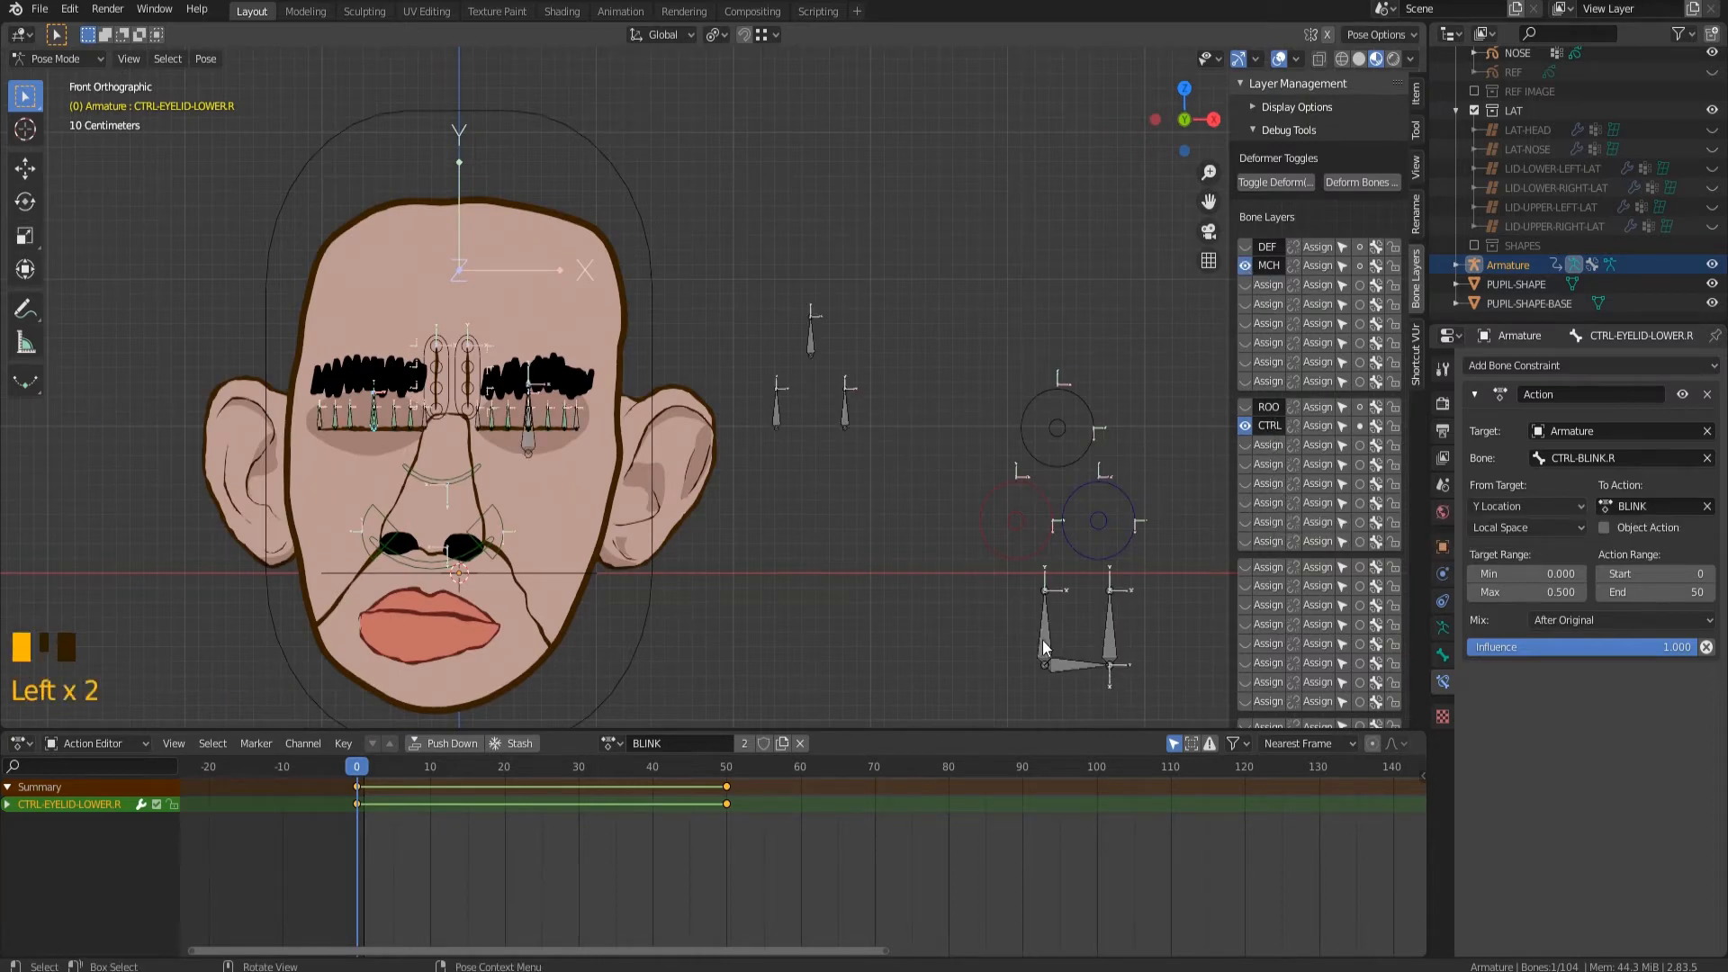
left_click(1074, 661, "shift")
left_click(1109, 641, "shift")
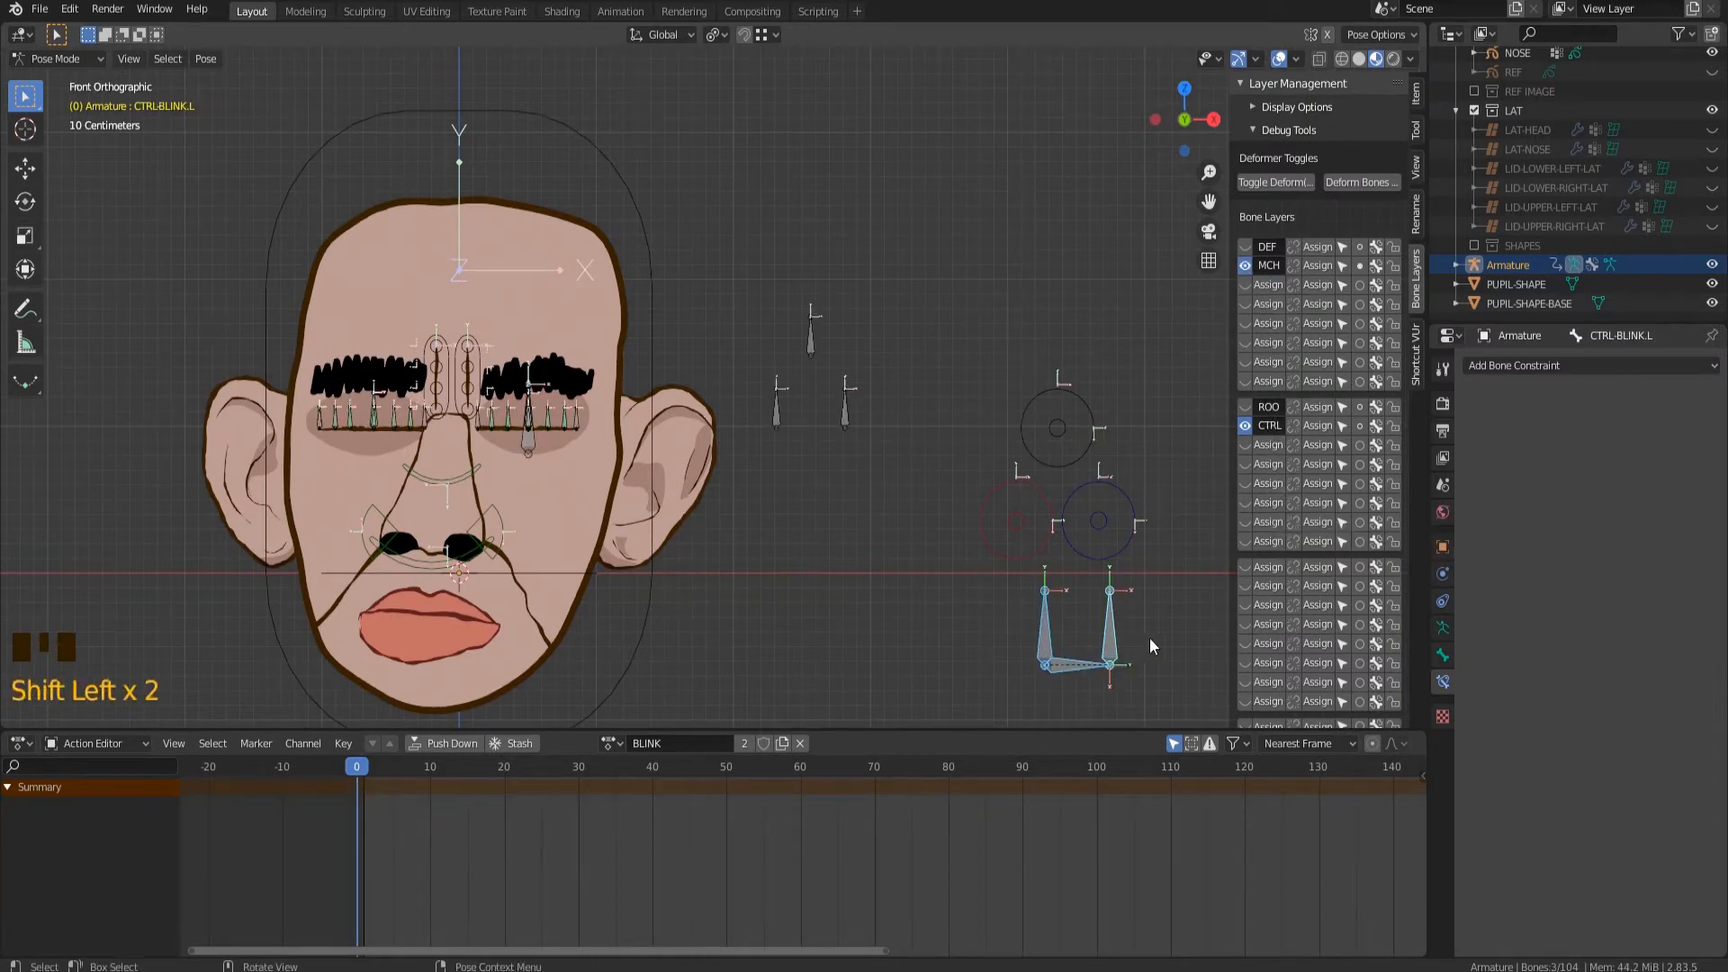
In Edit Mode, move the three blink bones to the CTRL layer, then hide the MCH layer and return to Pose Mode.
key("Tab")
left_click(1143, 630)
left_click(1097, 646)
left_click(1065, 666, "shift")
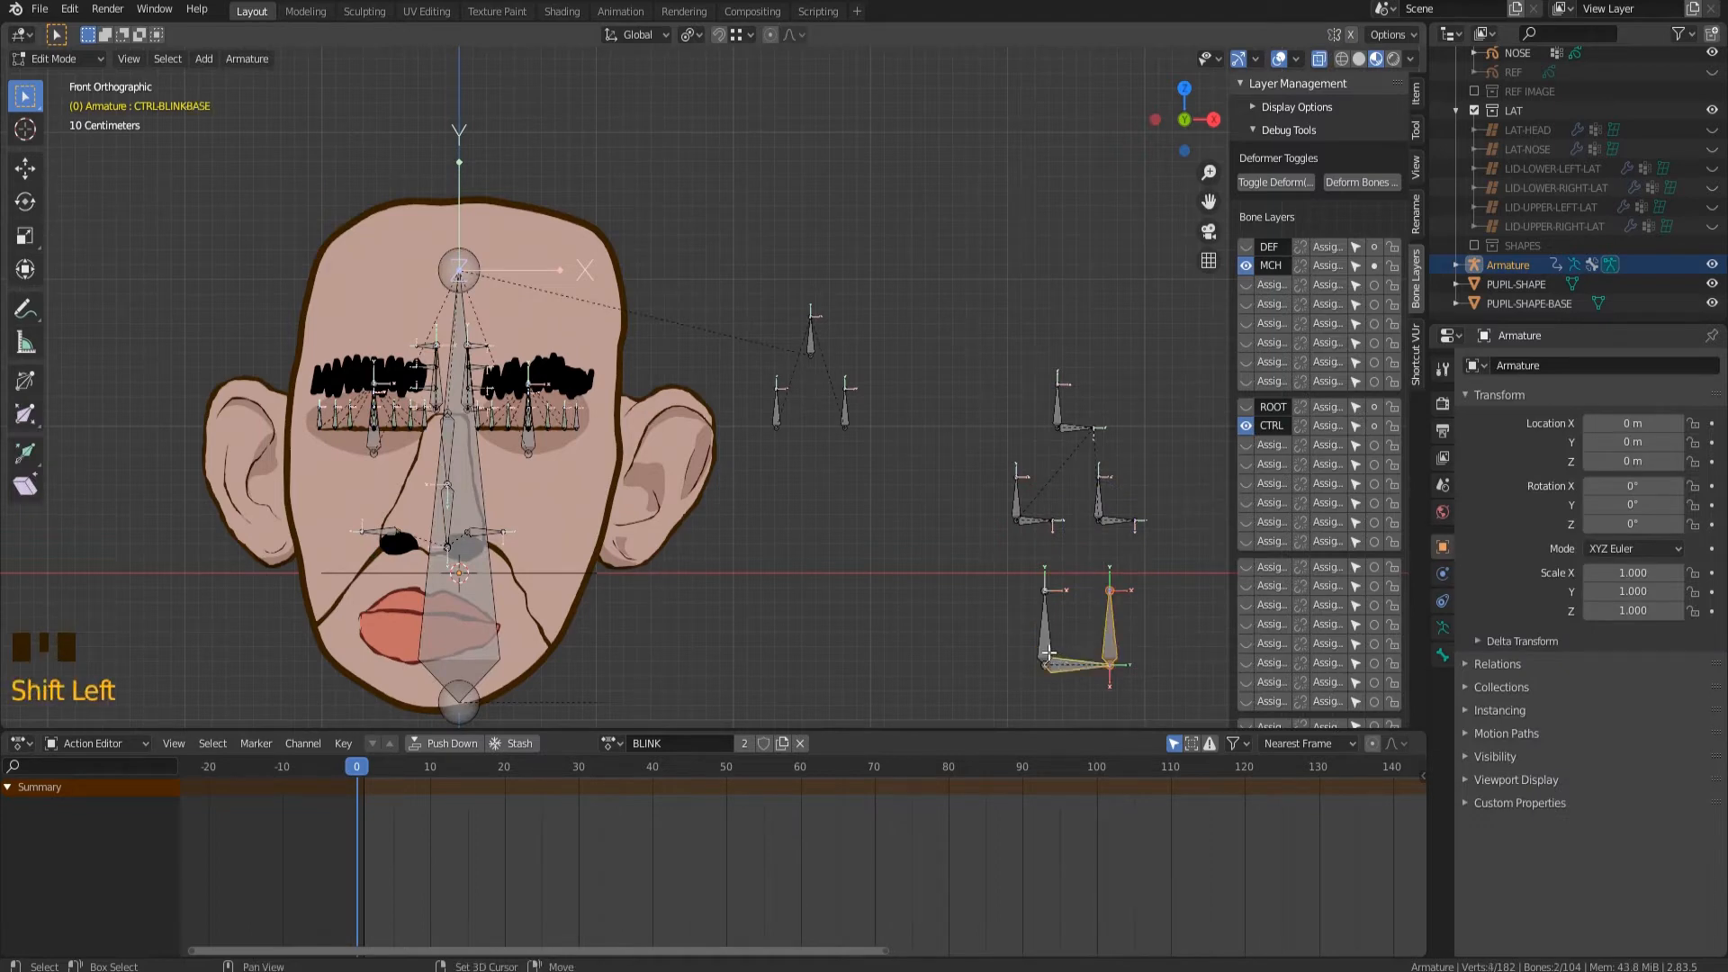
left_click(1044, 630, "shift")
left_click(1378, 425)
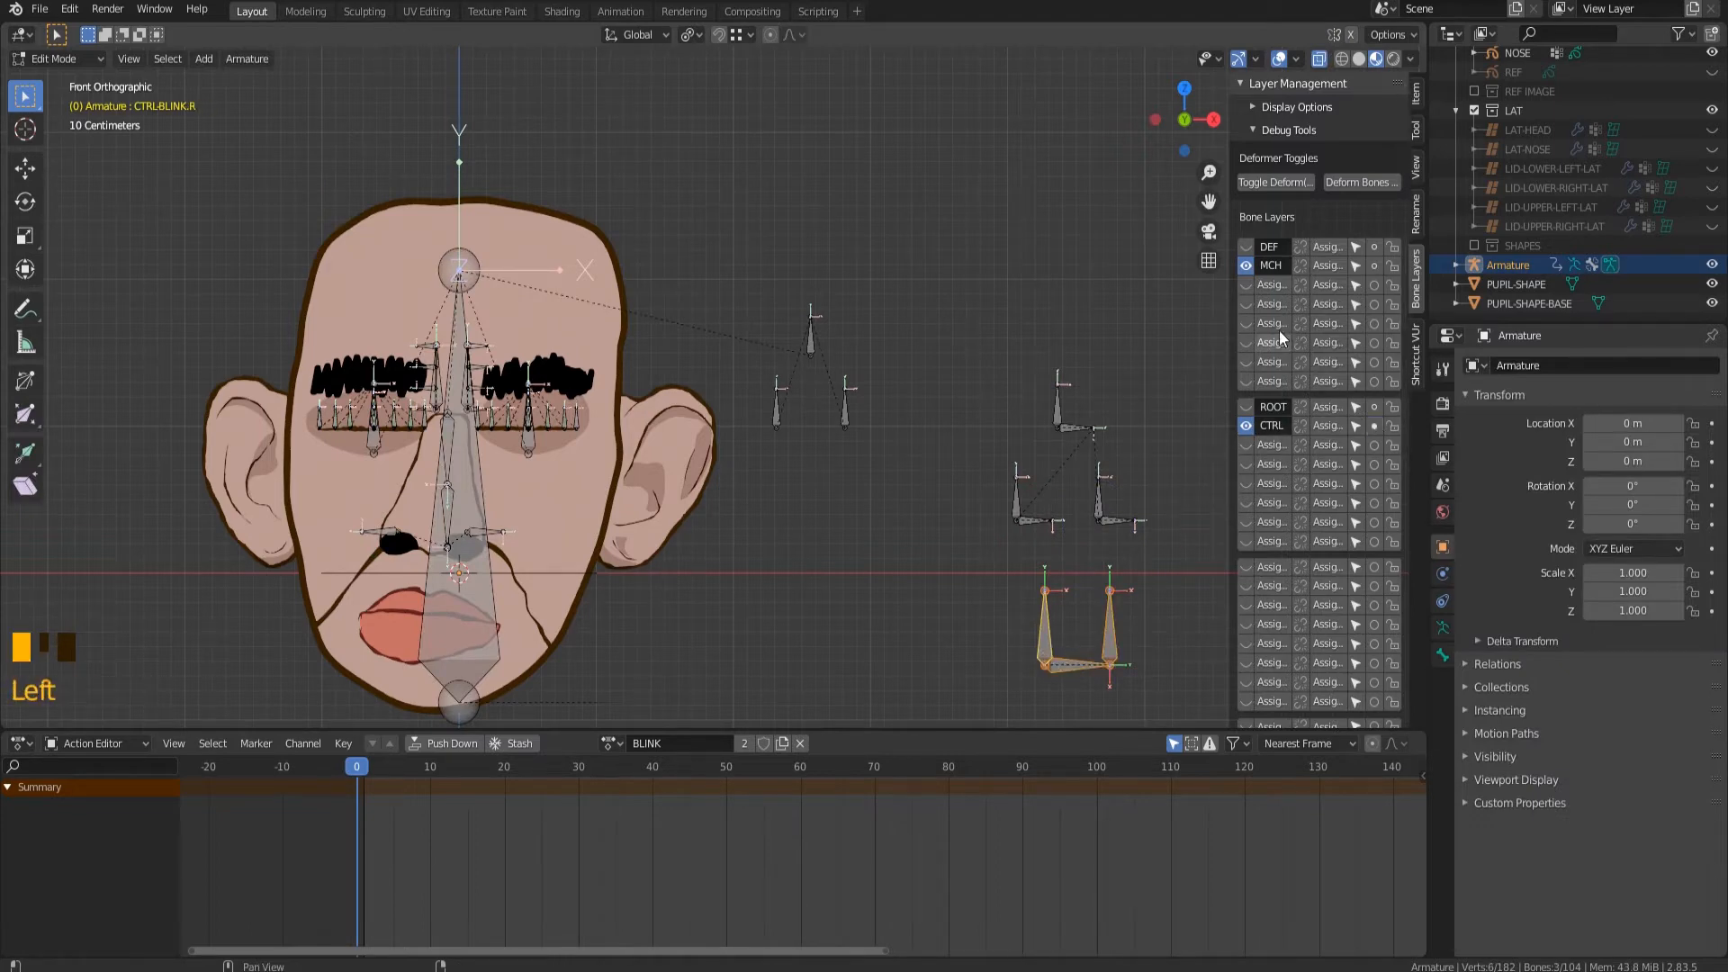
left_click(1246, 265)
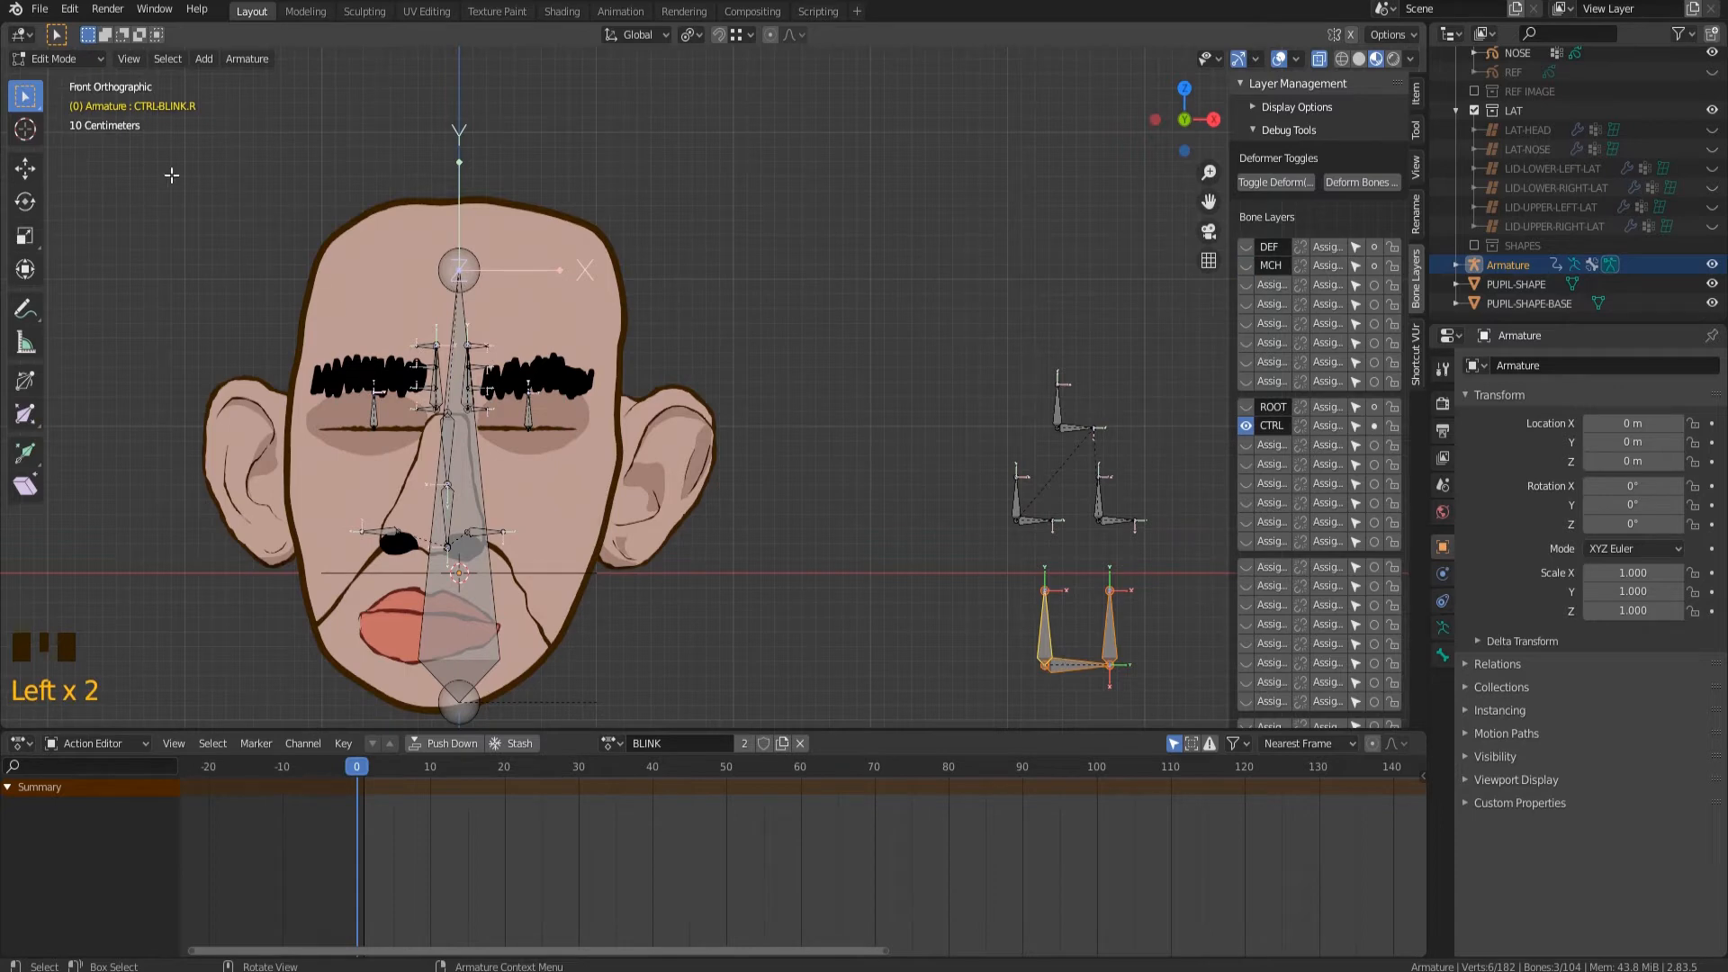
left_click_drag(54, 58, 45, 126)
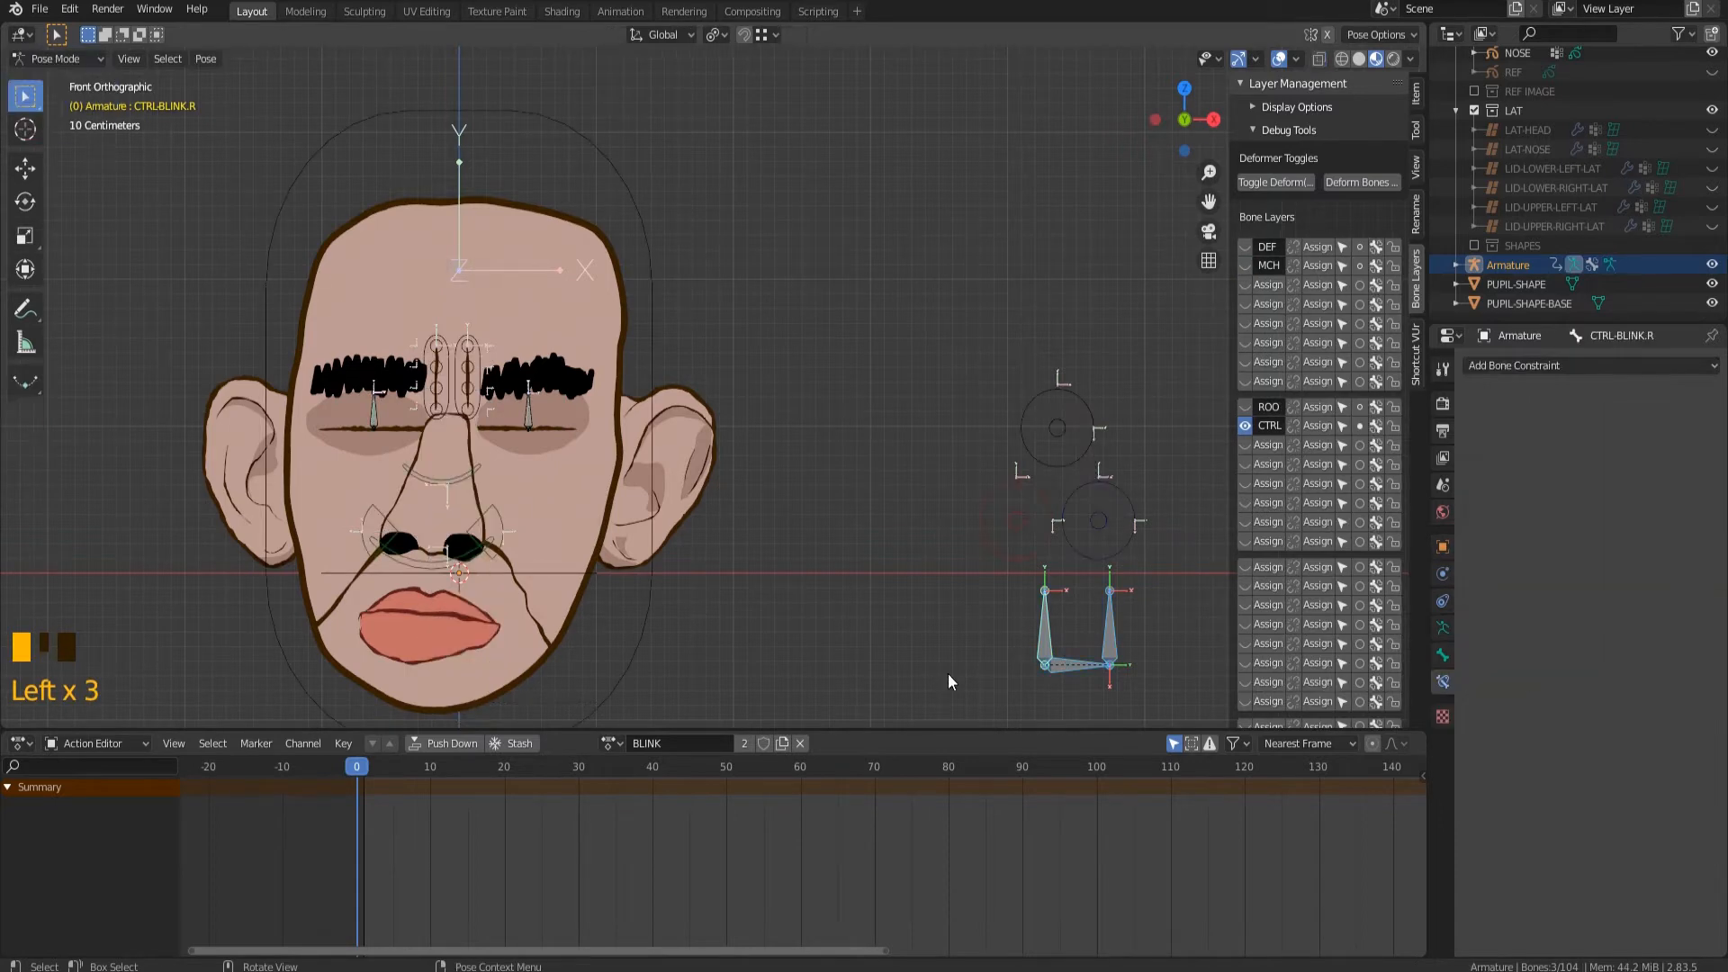
Test the lower right eyelid by moving CTRL-BLINK.R upward, then cancel the move.
left_click(1044, 630)
key("g")
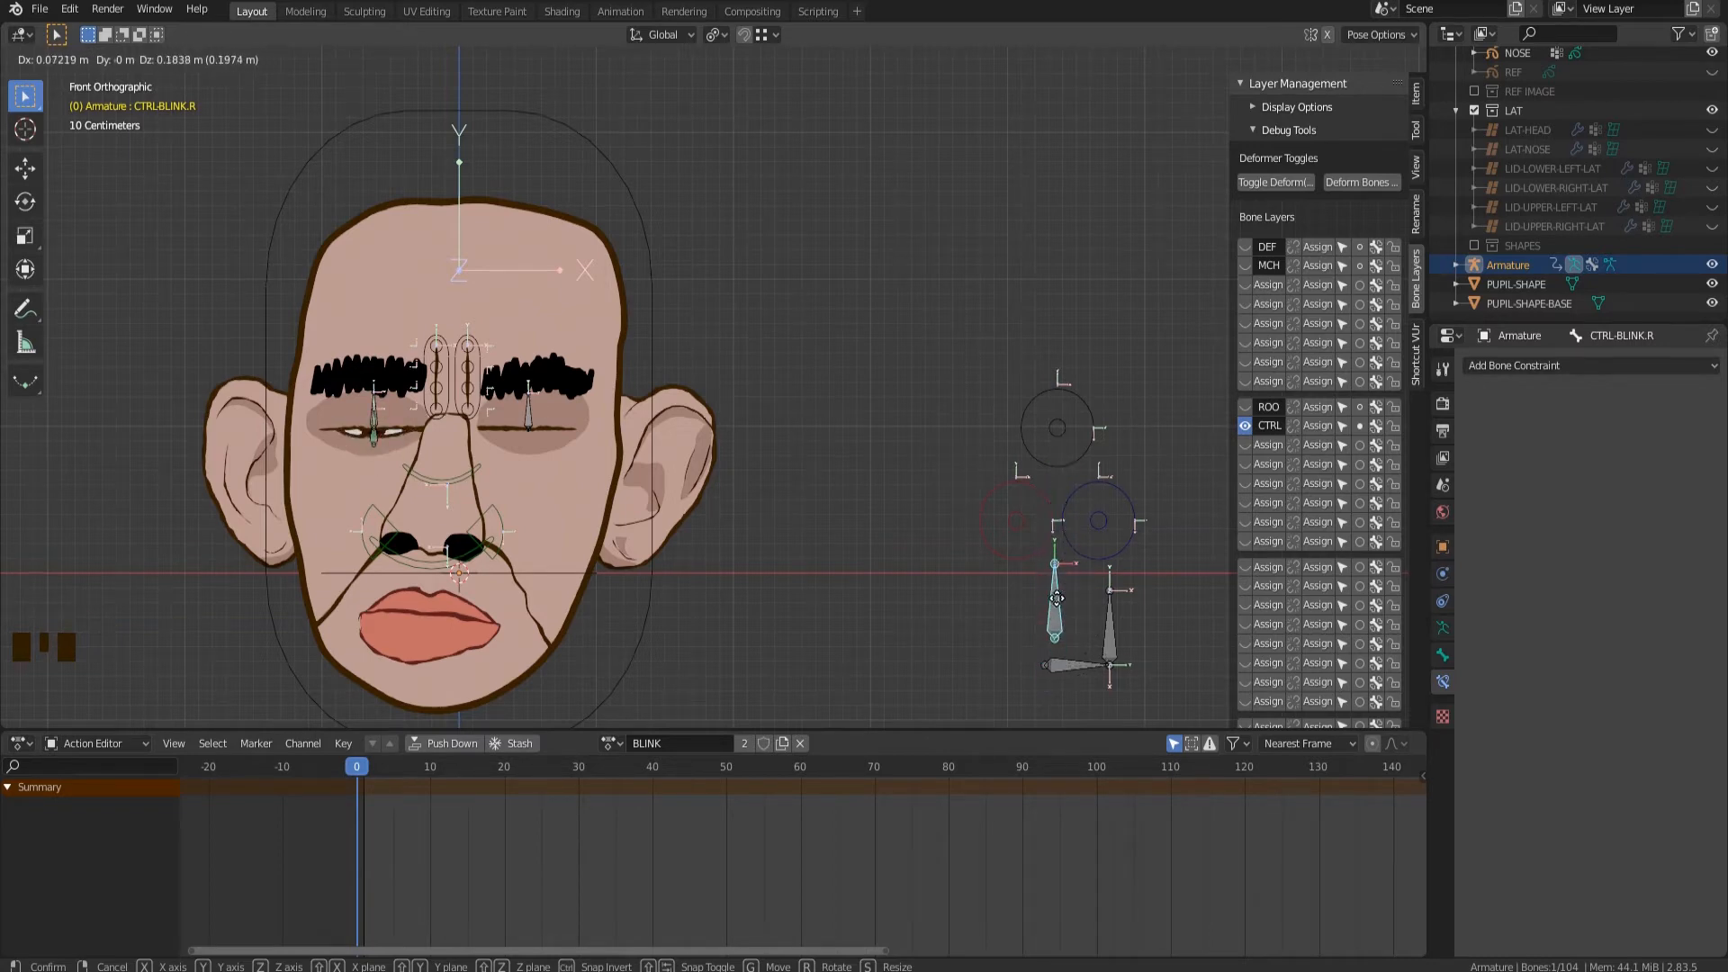
right_click(1060, 504)
Select the CTRL-EYELID-UPPER.R bone and add an Action bone constraint to it.
scroll(316, 435, "up", 5)
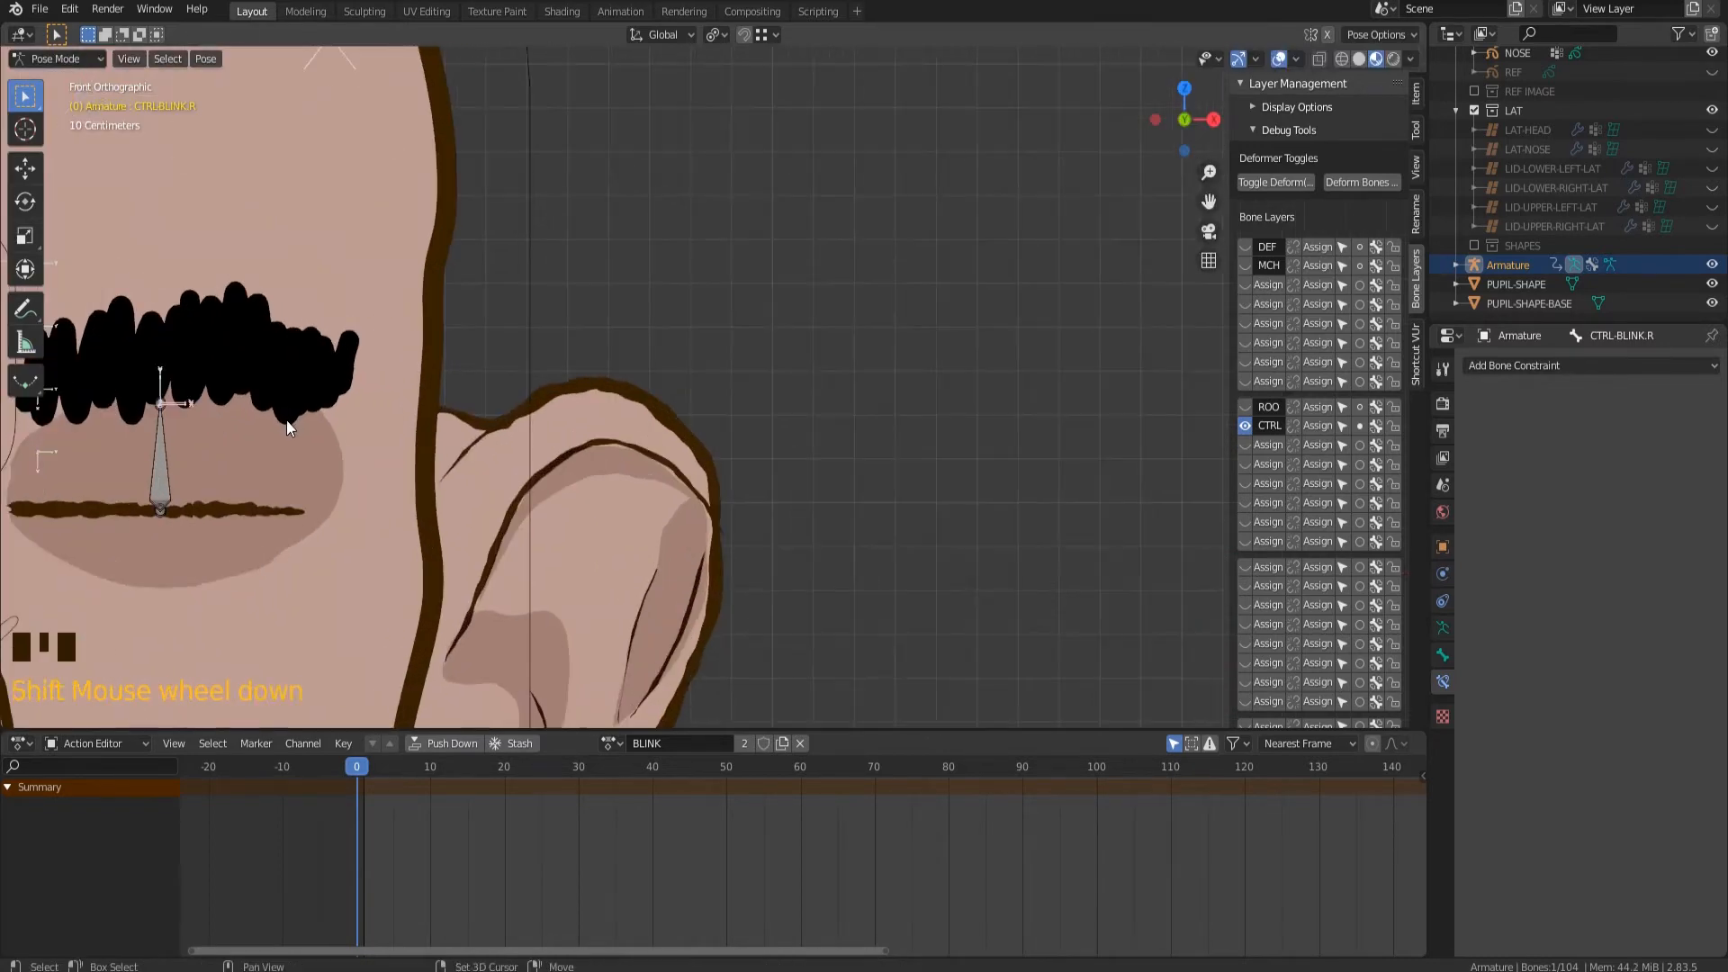
middle_click_drag(286, 419, 765, 427, "shift")
left_click(639, 493)
left_click(640, 492)
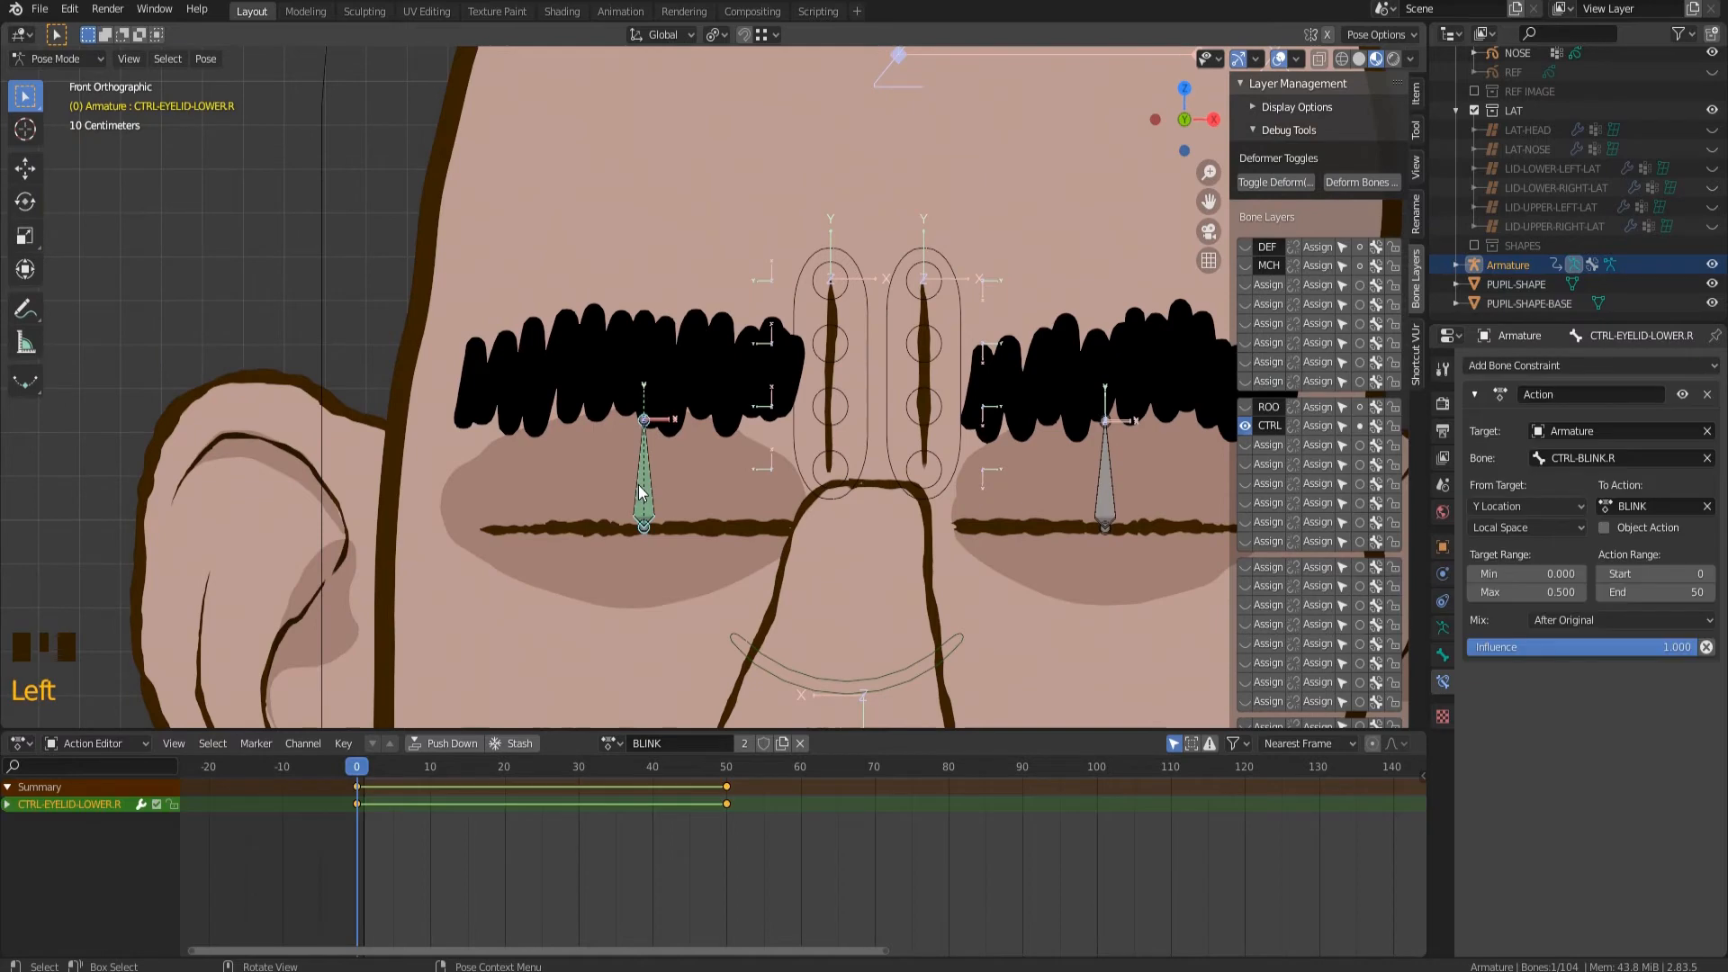
left_click(1564, 367)
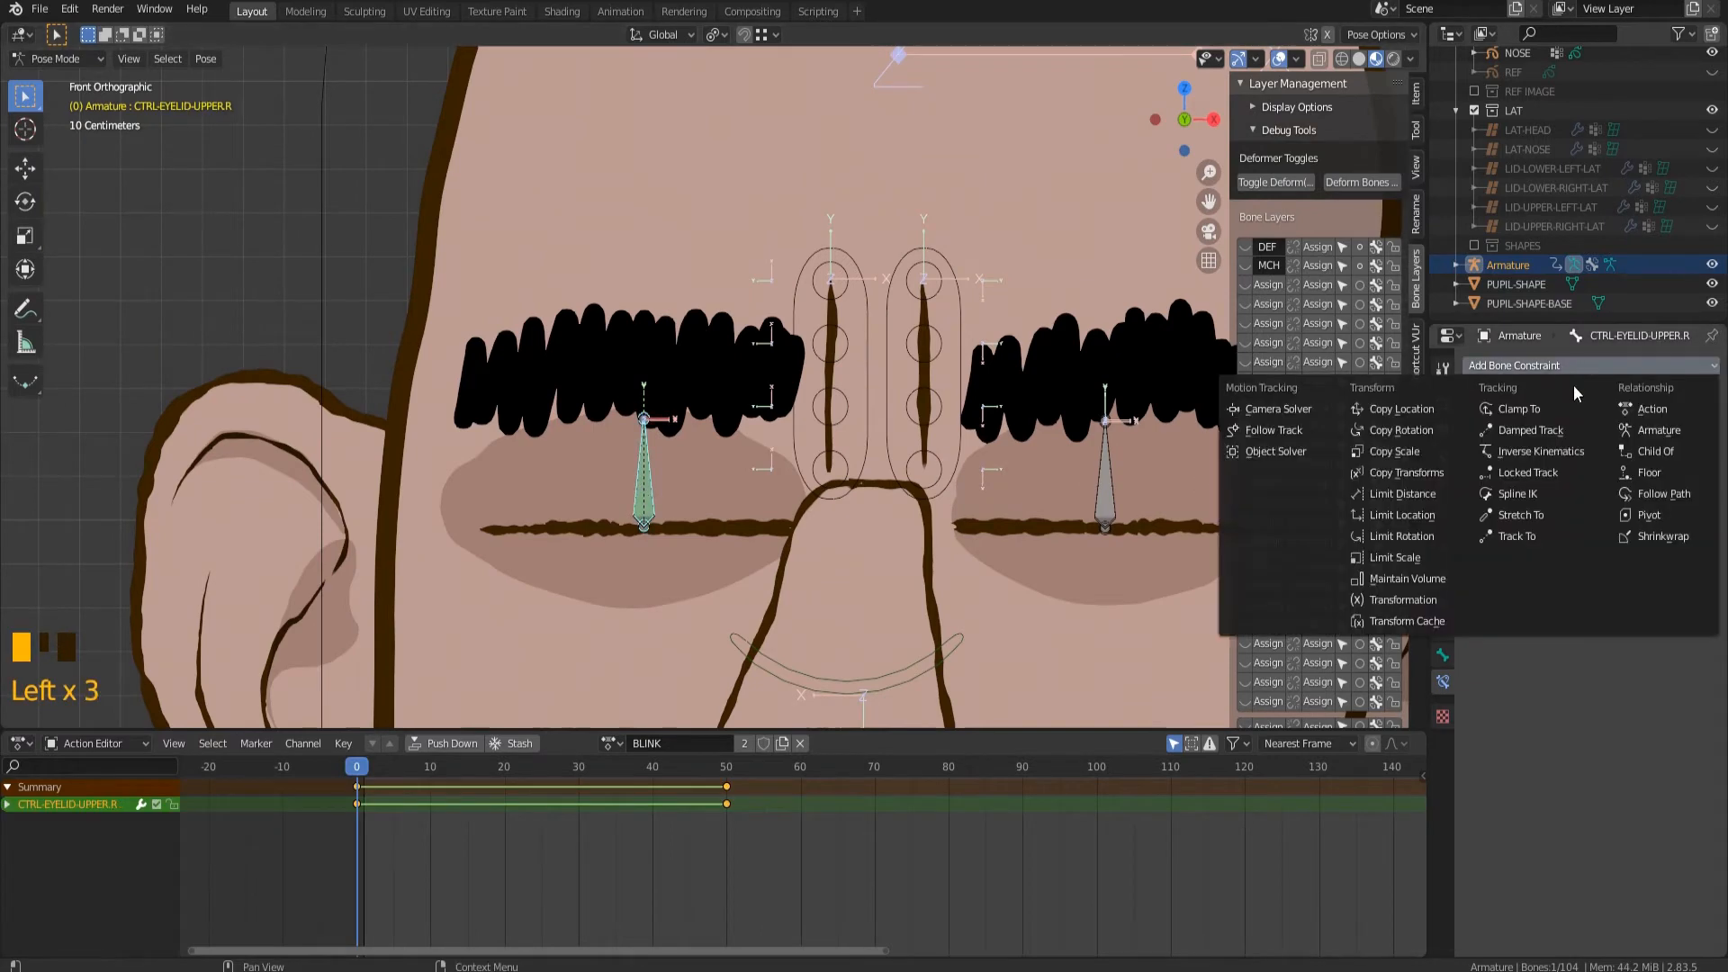
left_click(1651, 413)
Set the upper right eyelid constraint's target to Armature and its target bone to CTRL-BLINK.R.
left_click(1603, 433)
left_click(1582, 458)
left_click(1579, 458)
scroll(1606, 576, "down", 14)
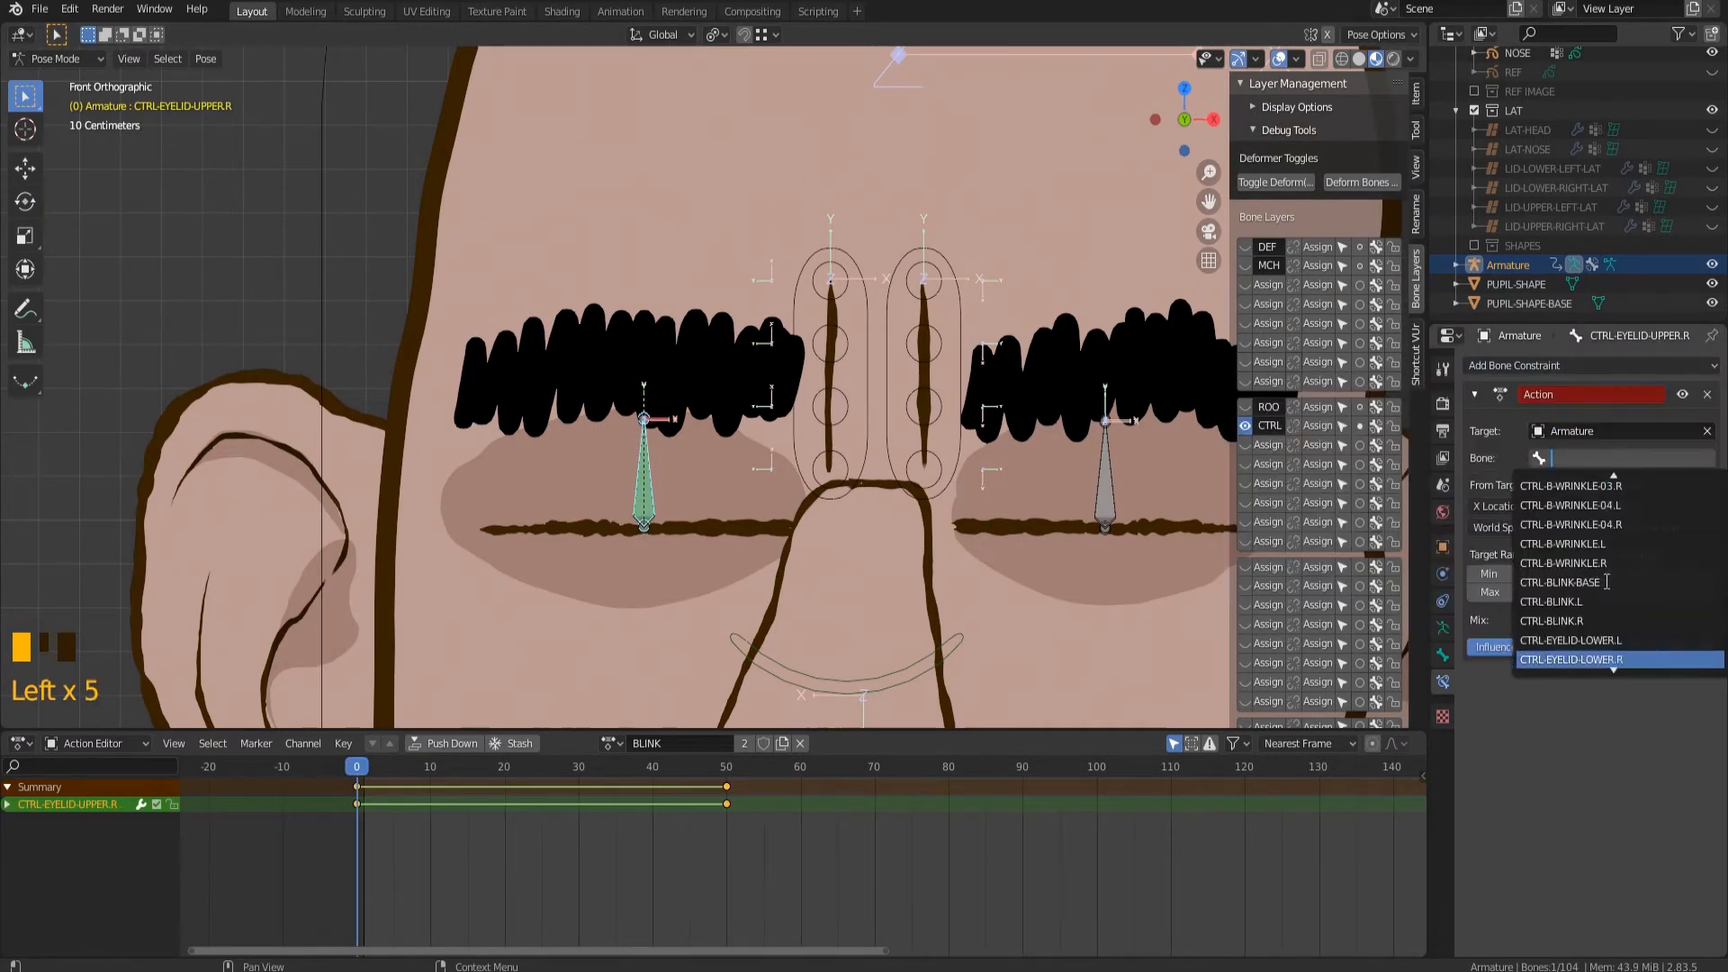
left_click(1608, 582)
Assign the BLINK action to the upper right eyelid's constraint and drive it from Y Location in Local Space.
left_click(1638, 506)
left_click(1634, 529)
left_click(1535, 507)
left_click(1532, 550)
left_click(1530, 528)
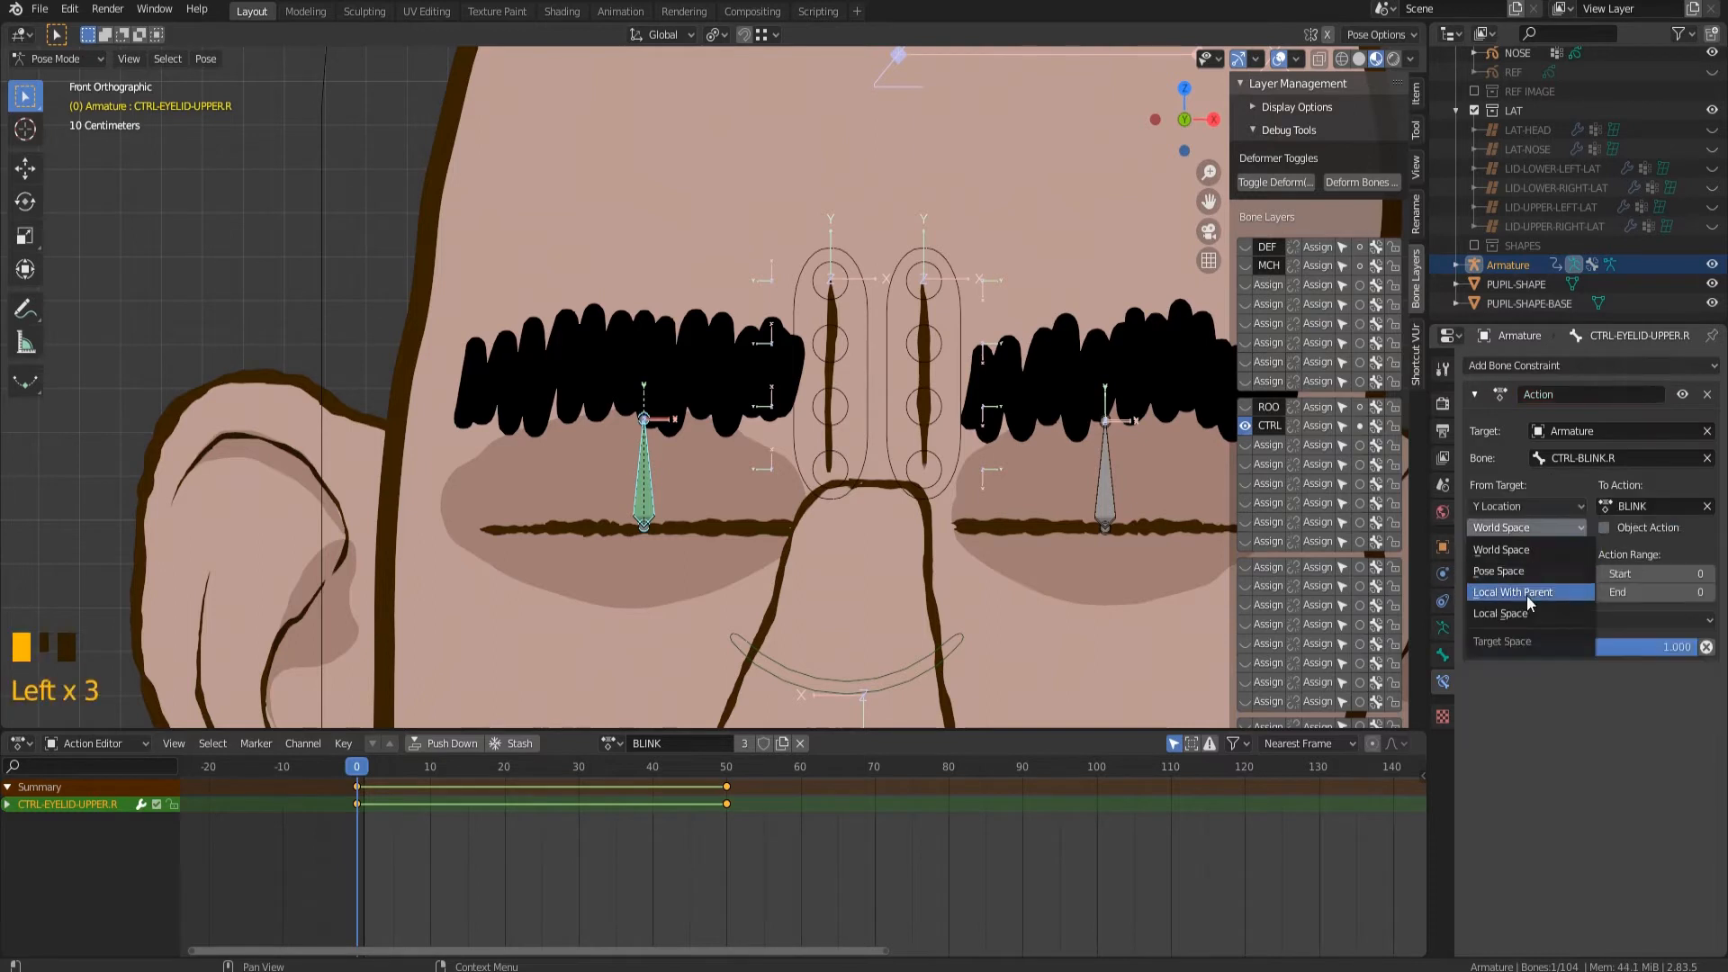
left_click(1530, 613)
Set the upper right eyelid constraint's target range maximum to 0.5 and its action range end to 50.
left_click(1537, 594)
type("0.5")
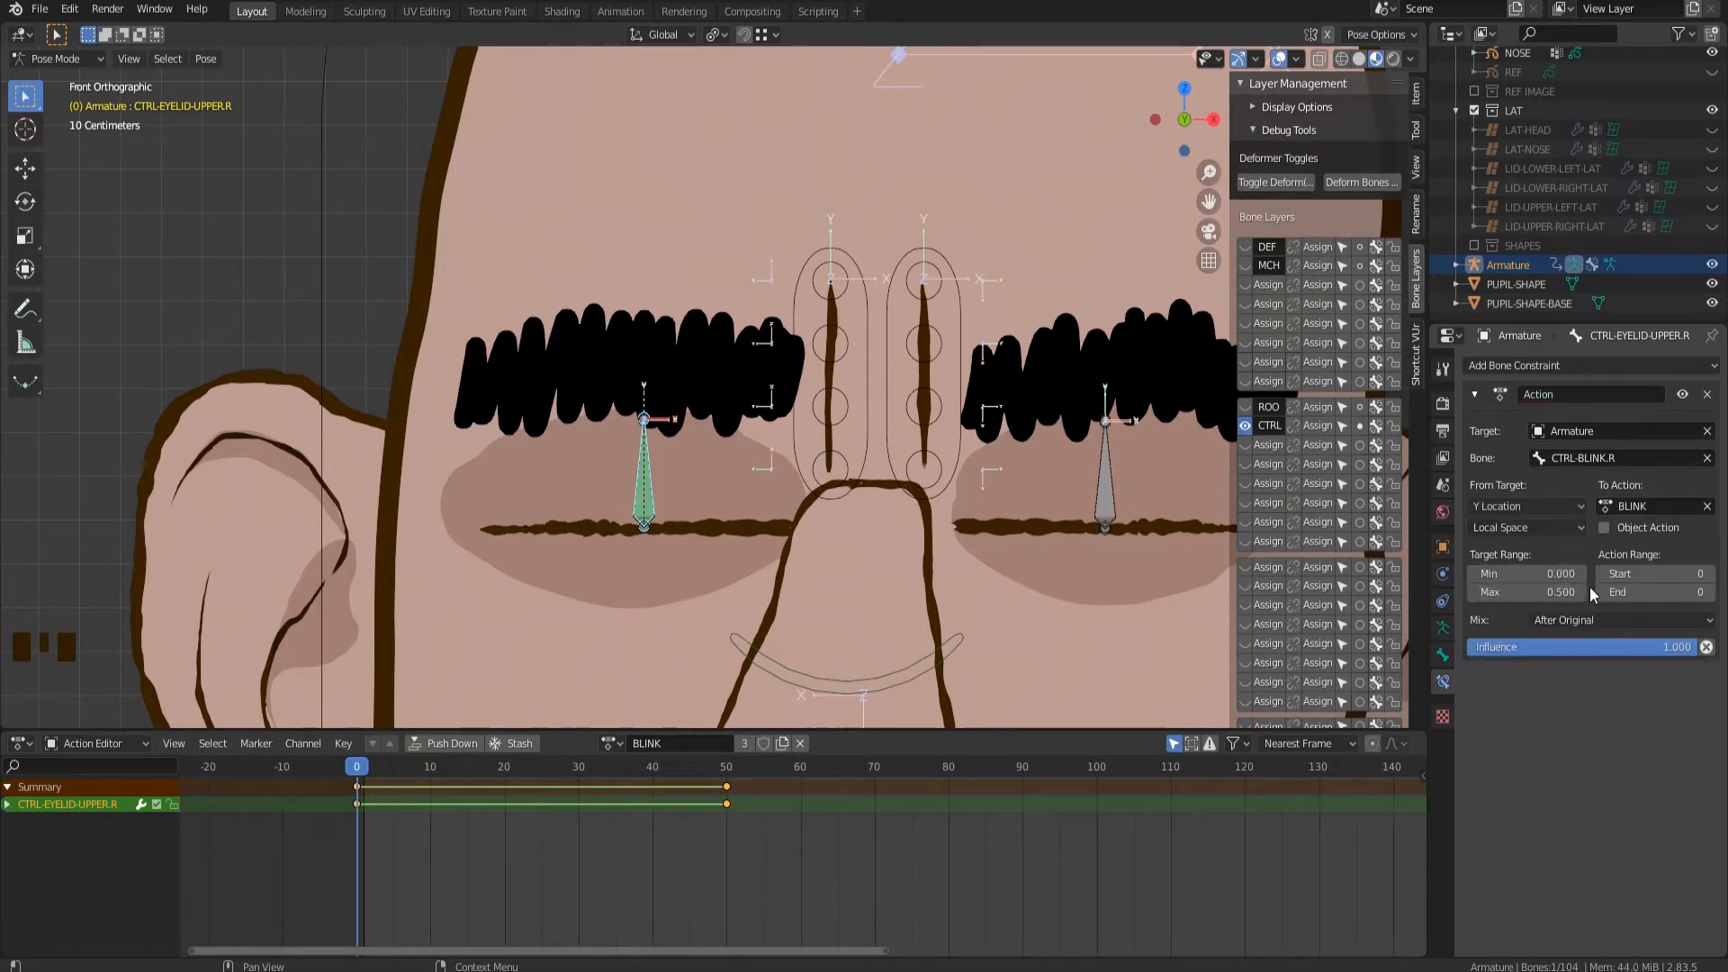
key("Return")
left_click(1656, 593)
type("50")
key("Return")
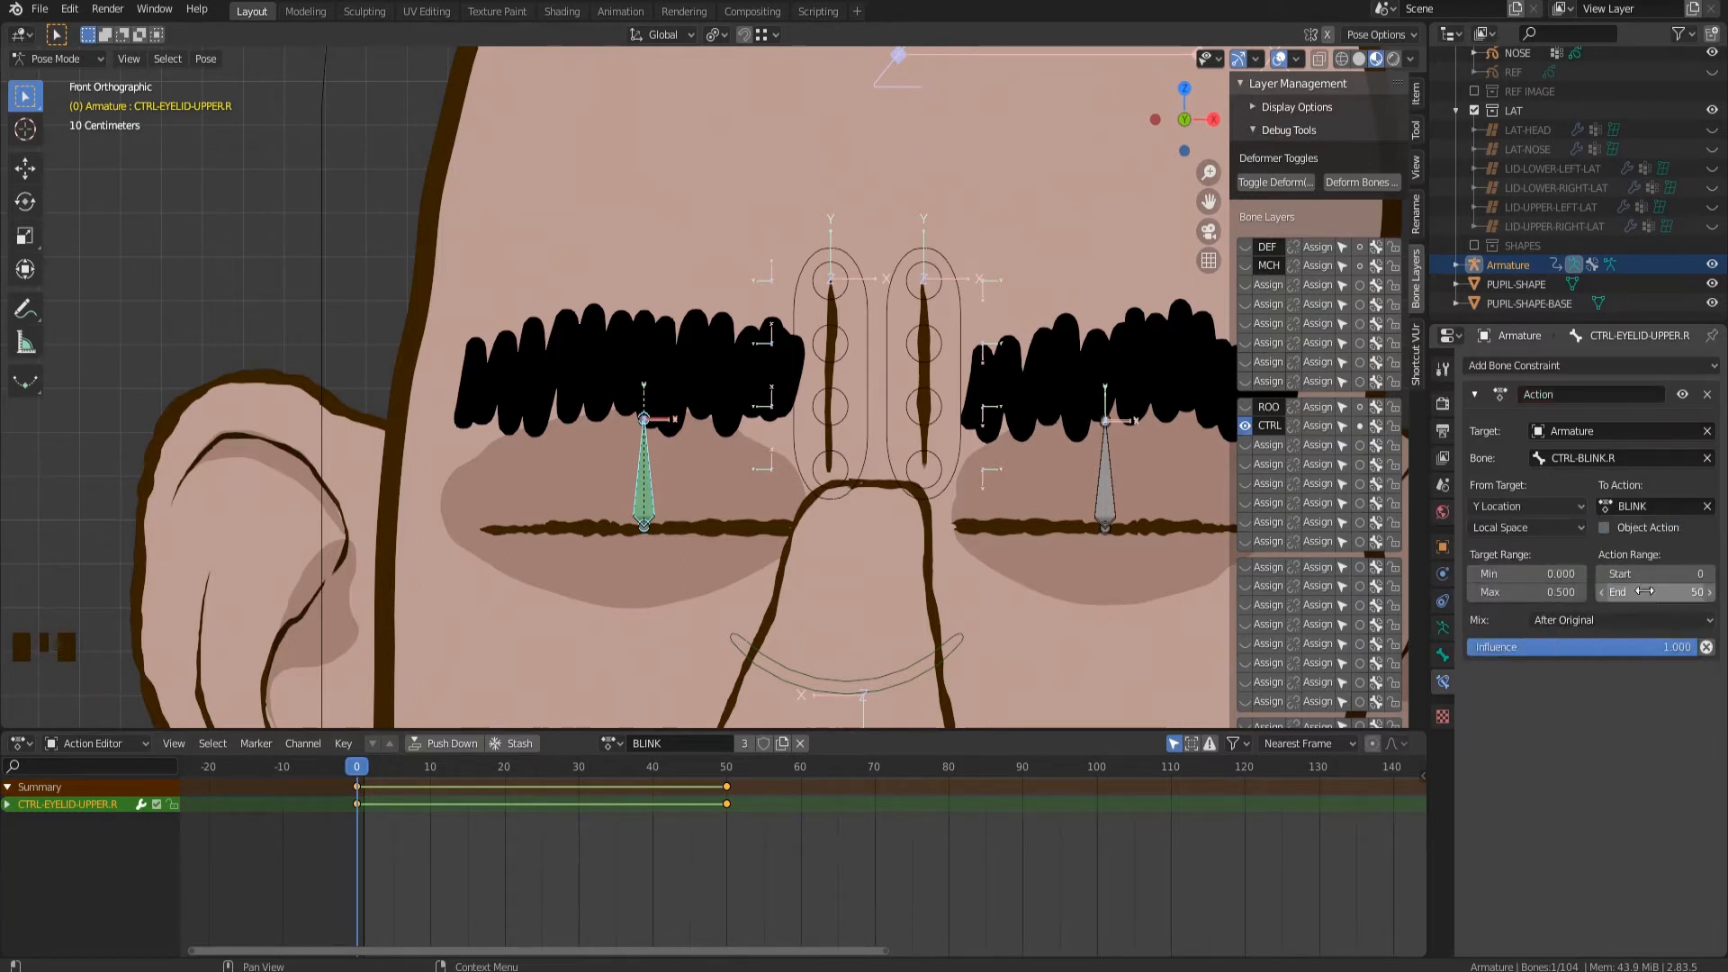
Test both right eyelids by moving CTRL-BLINK.R up along the Z axis, then cancel the move.
scroll(887, 474, "down", 5)
middle_click_drag(887, 474, 438, 416, "shift")
left_click(1032, 630)
key("g")
key("g")
key("g")
key("g")
key("z")
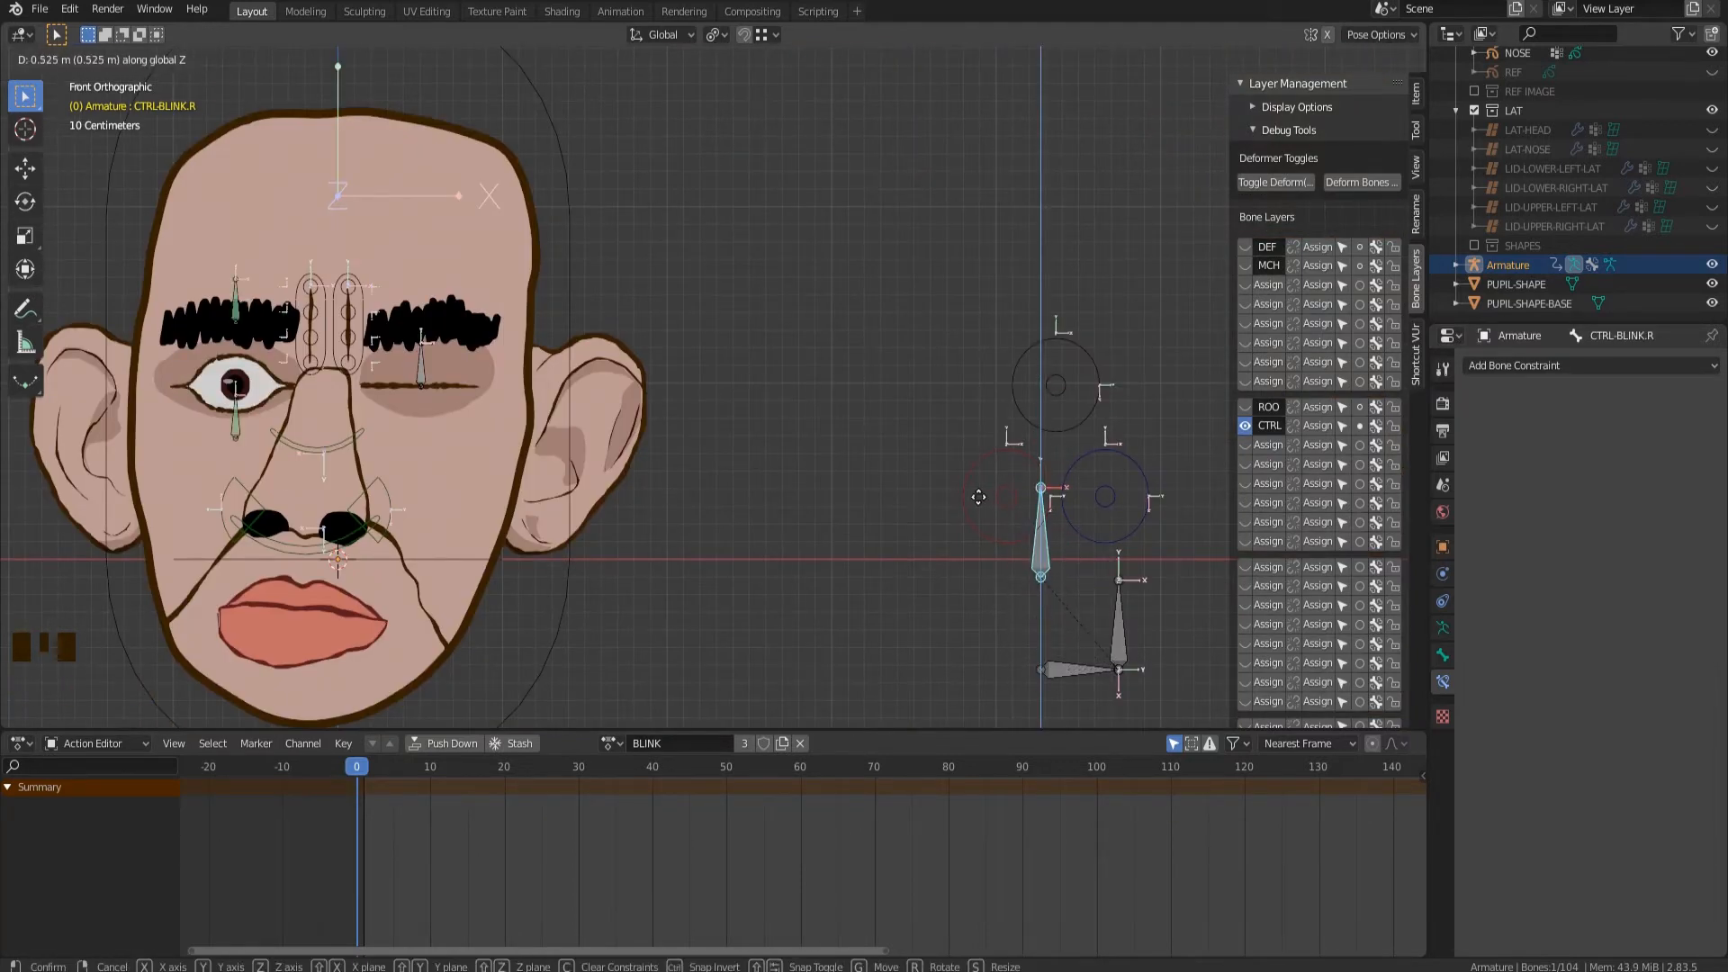
right_click(978, 497)
Select the CTRL-EYELID-UPPER.L bone and add an Action bone constraint to it.
middle_click_drag(715, 547, 850, 545, "shift")
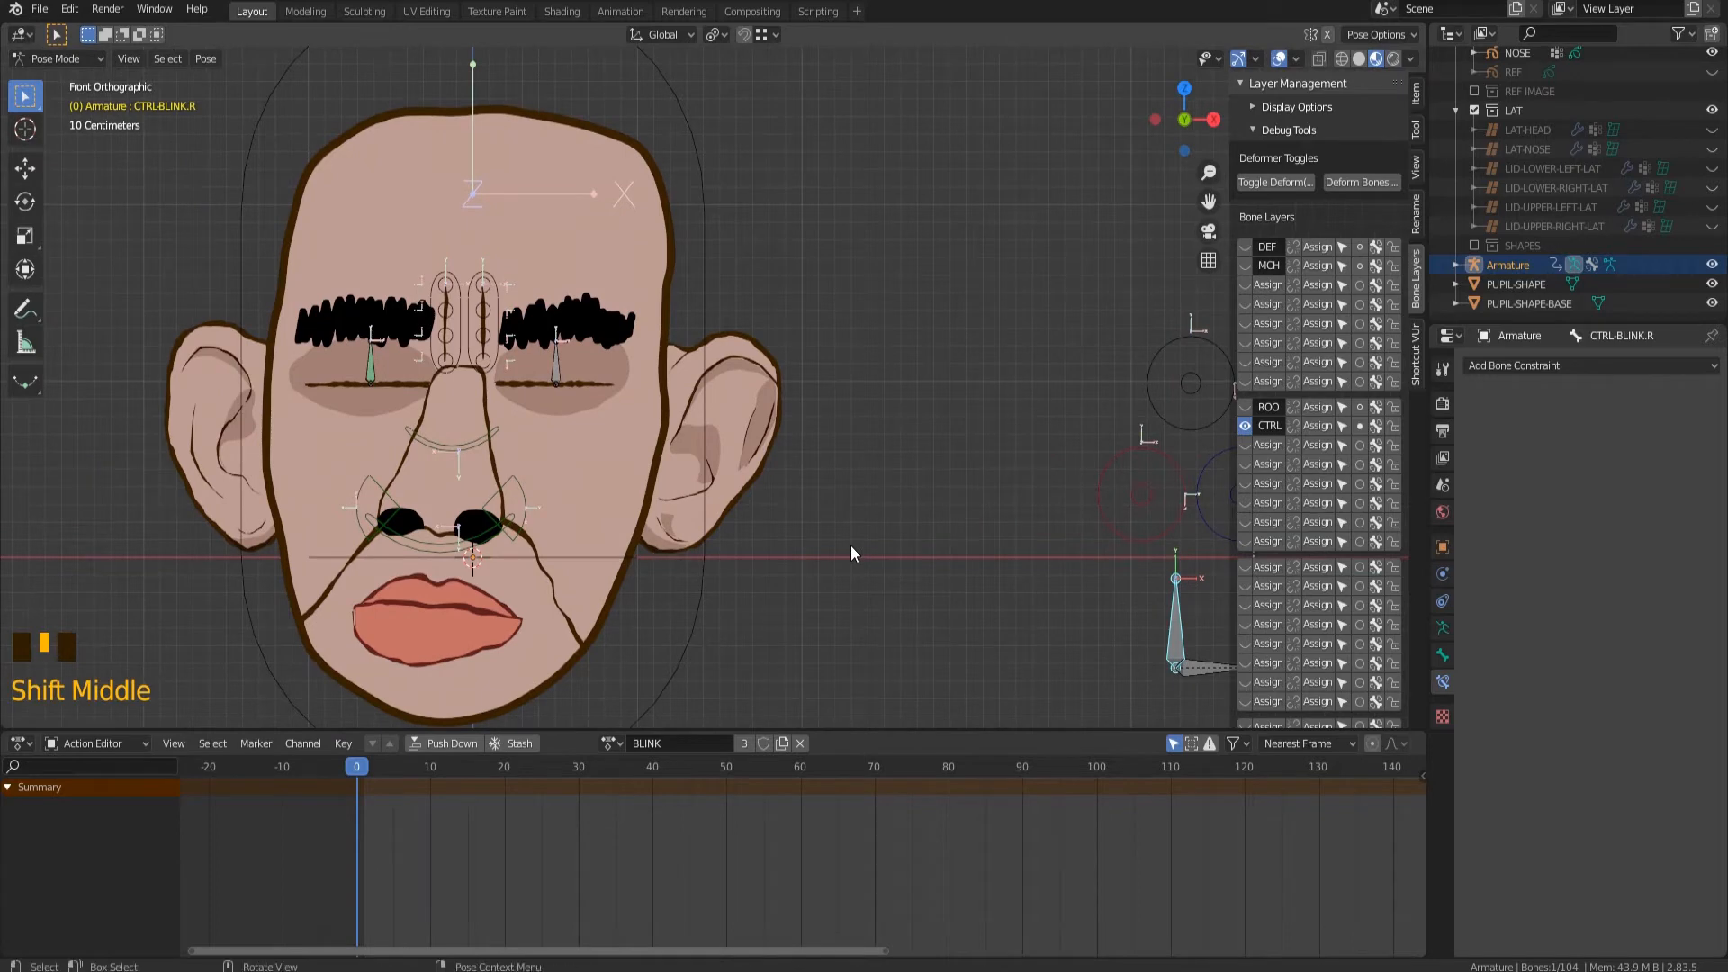
middle_click_drag(744, 434, 662, 434, "shift")
left_click(477, 355)
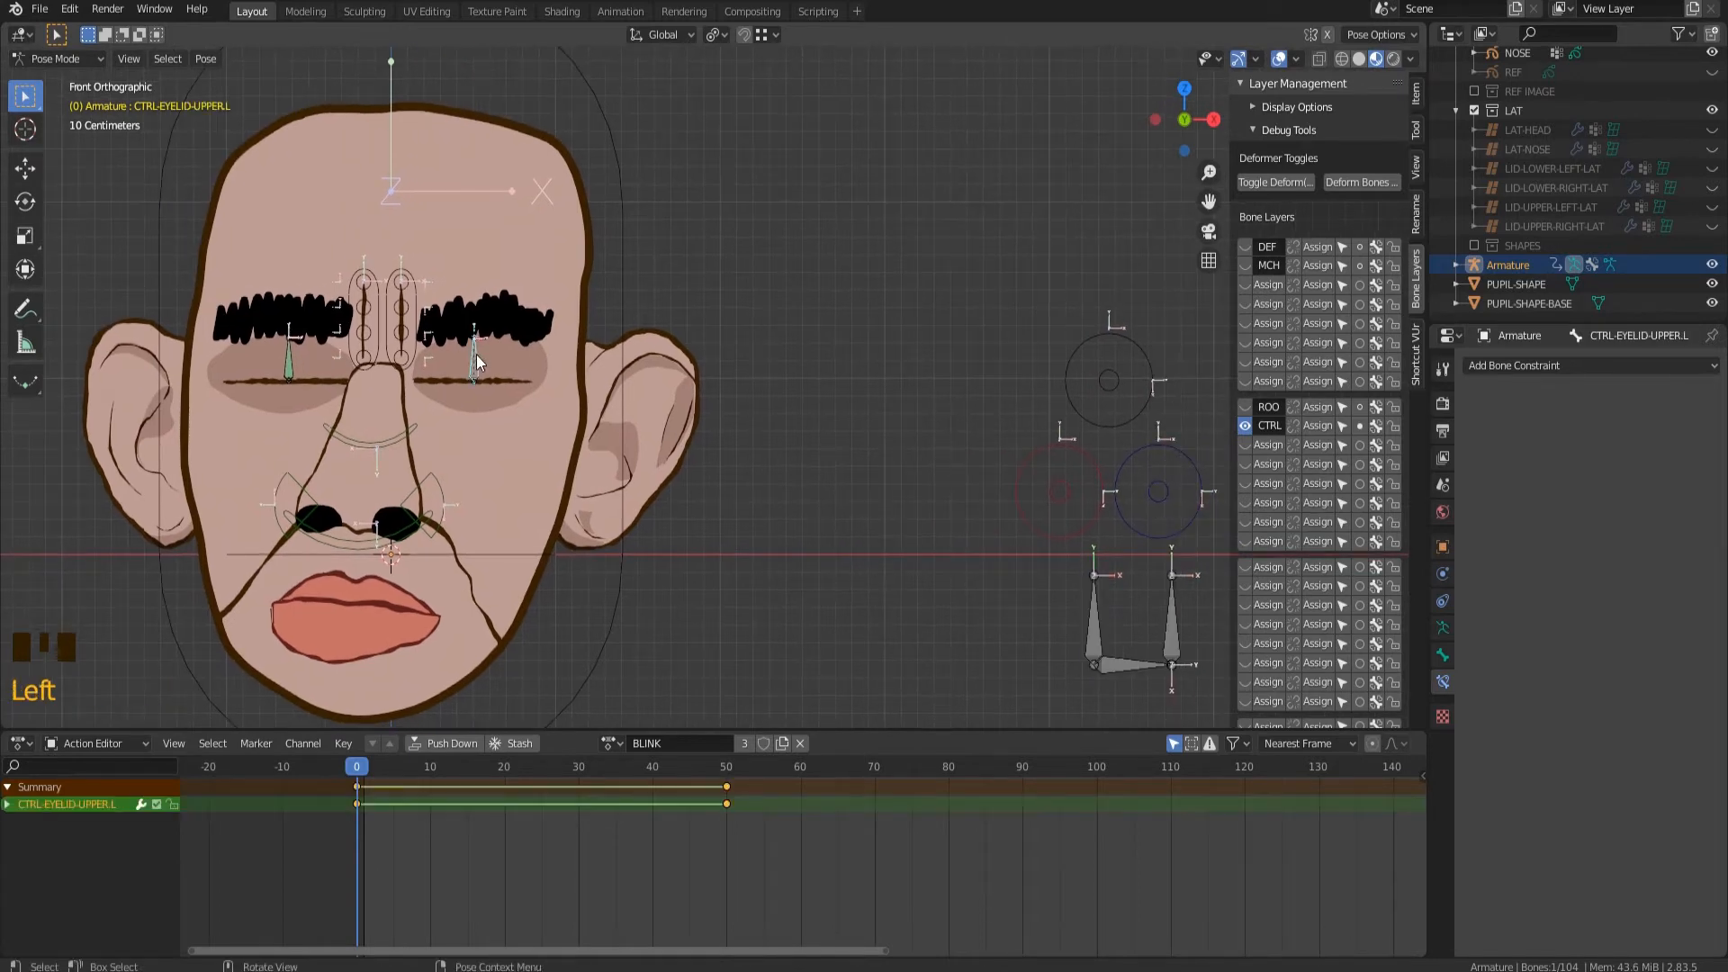
left_click(1510, 365)
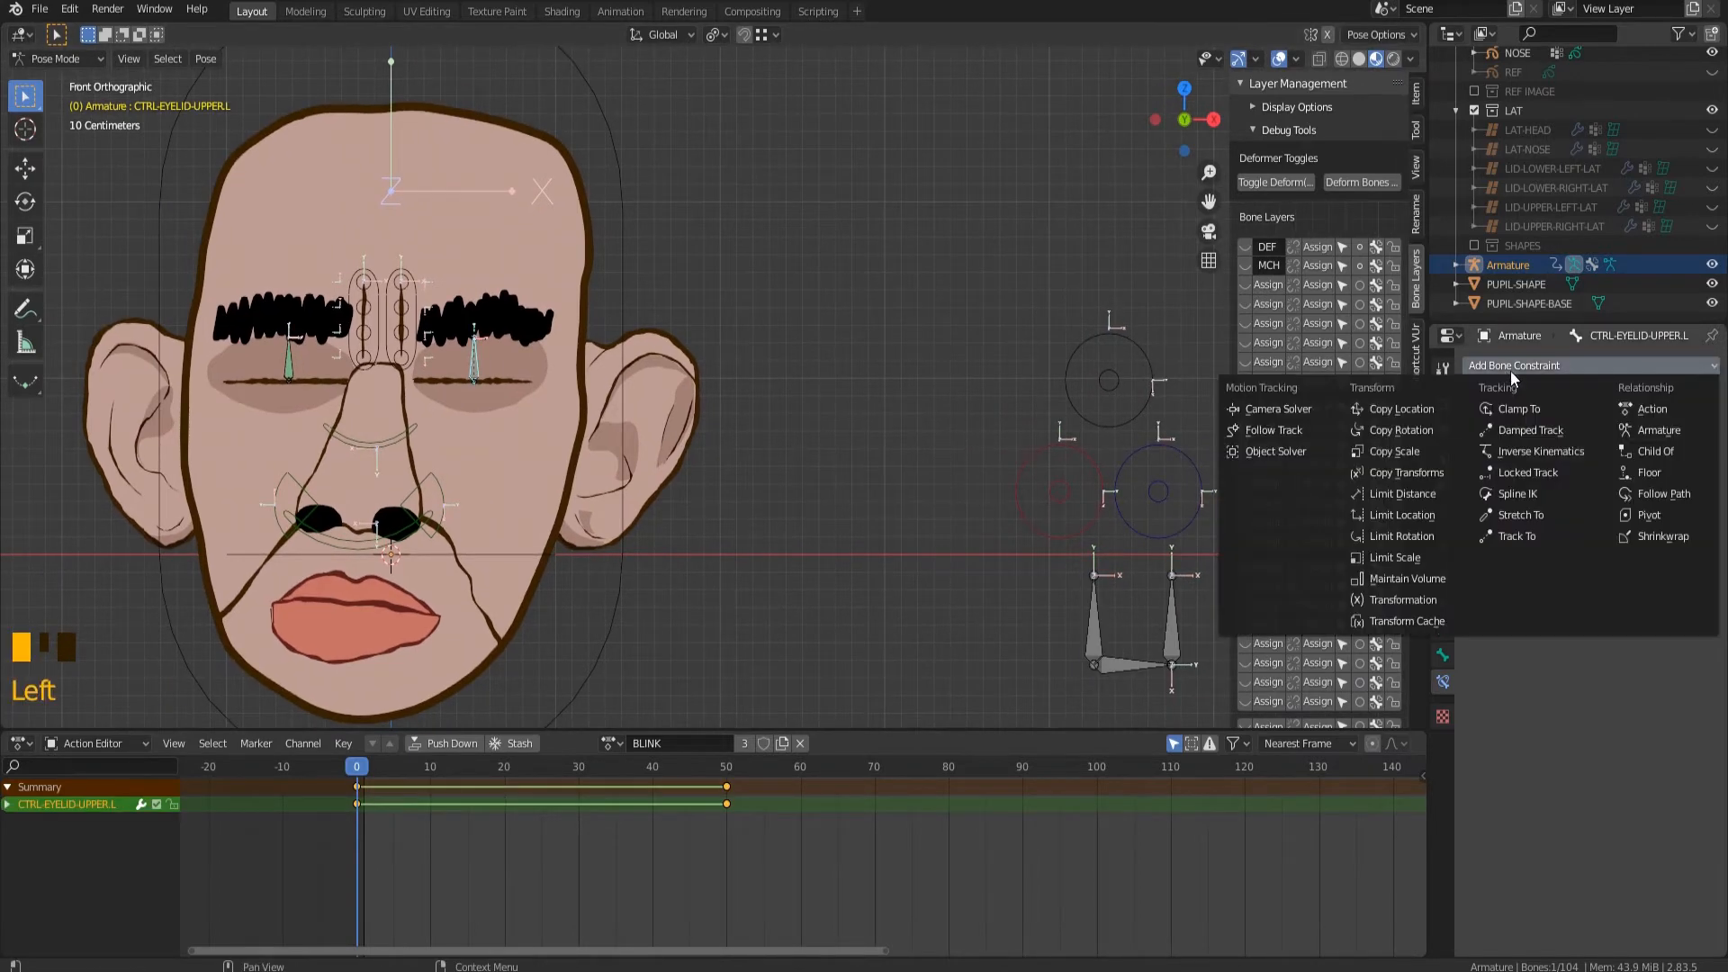
left_click(1639, 419)
Set the upper left eyelid constraint's target to Armature and its target bone to CTRL-BLINK.L.
left_click(1614, 430)
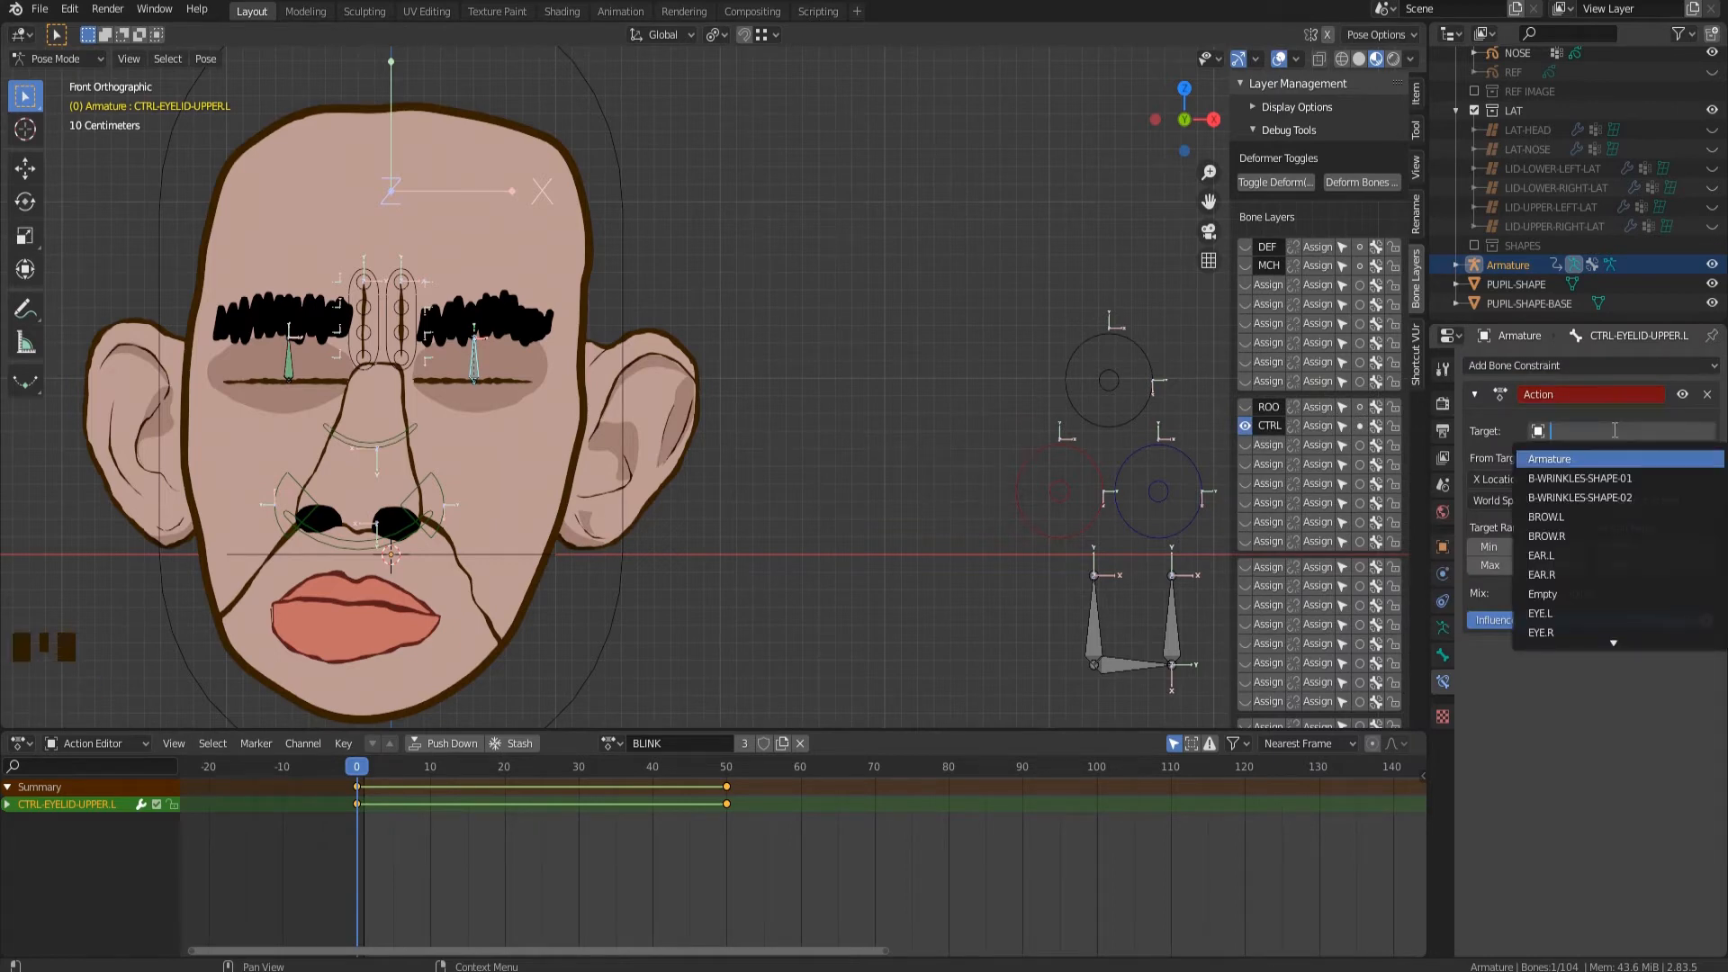
left_click(1578, 459)
left_click(1576, 458)
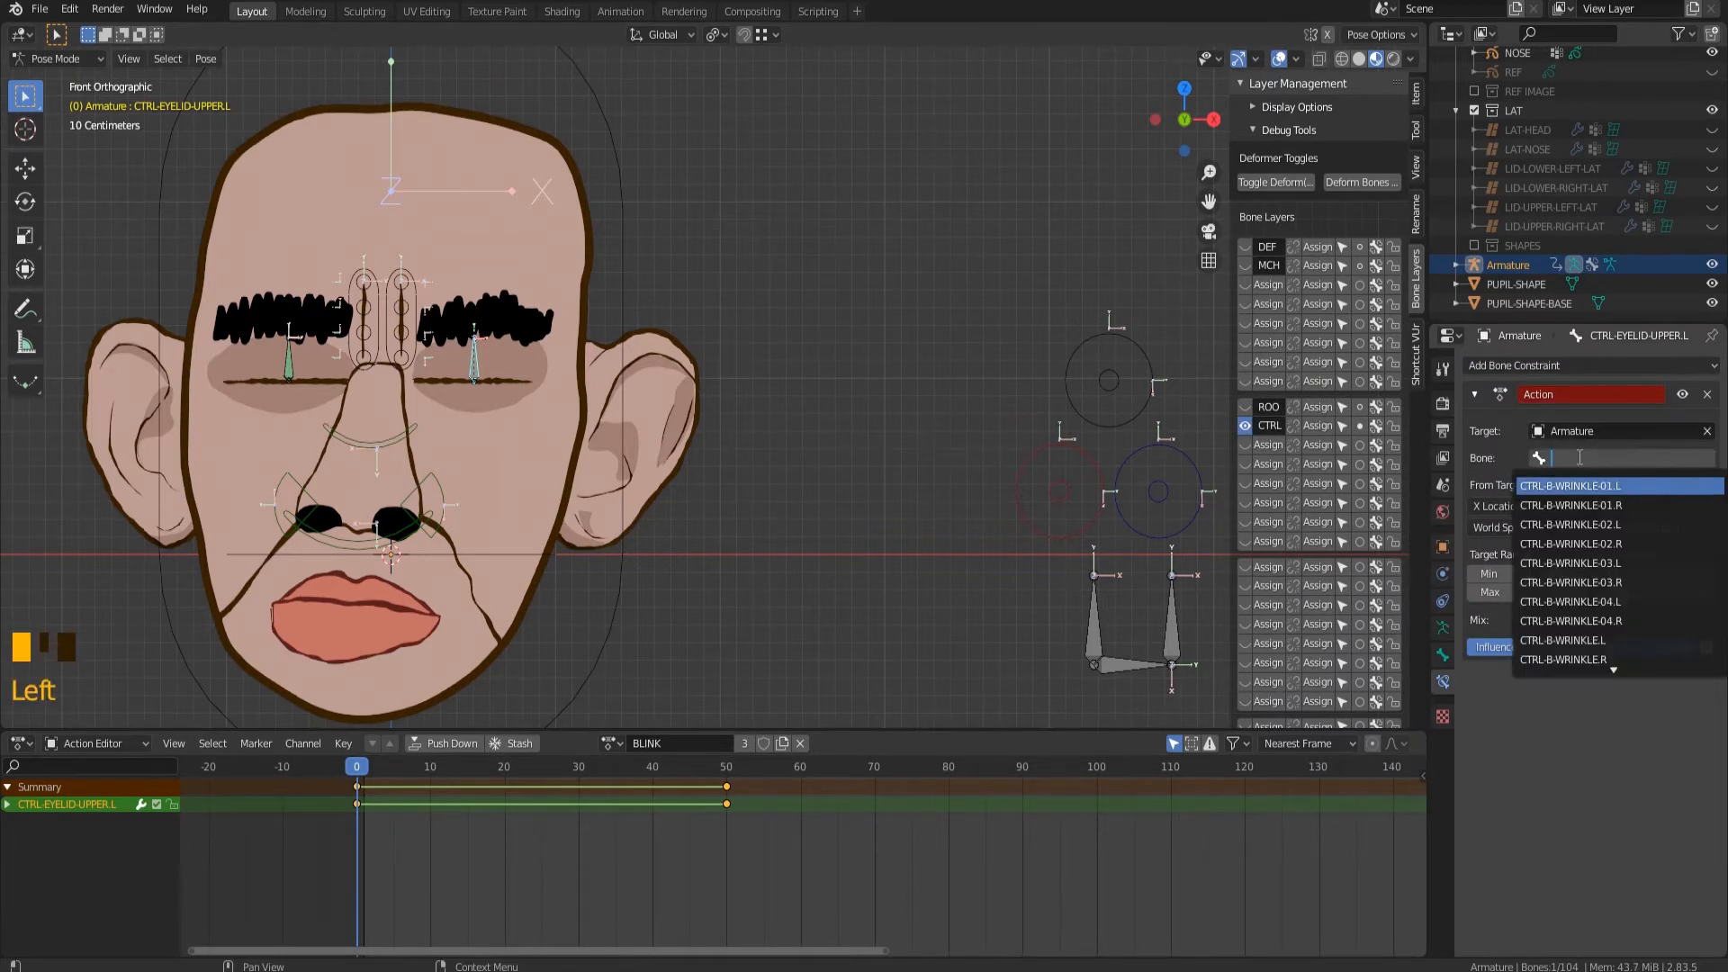
scroll(1602, 562, "down", 9)
left_click(1584, 583)
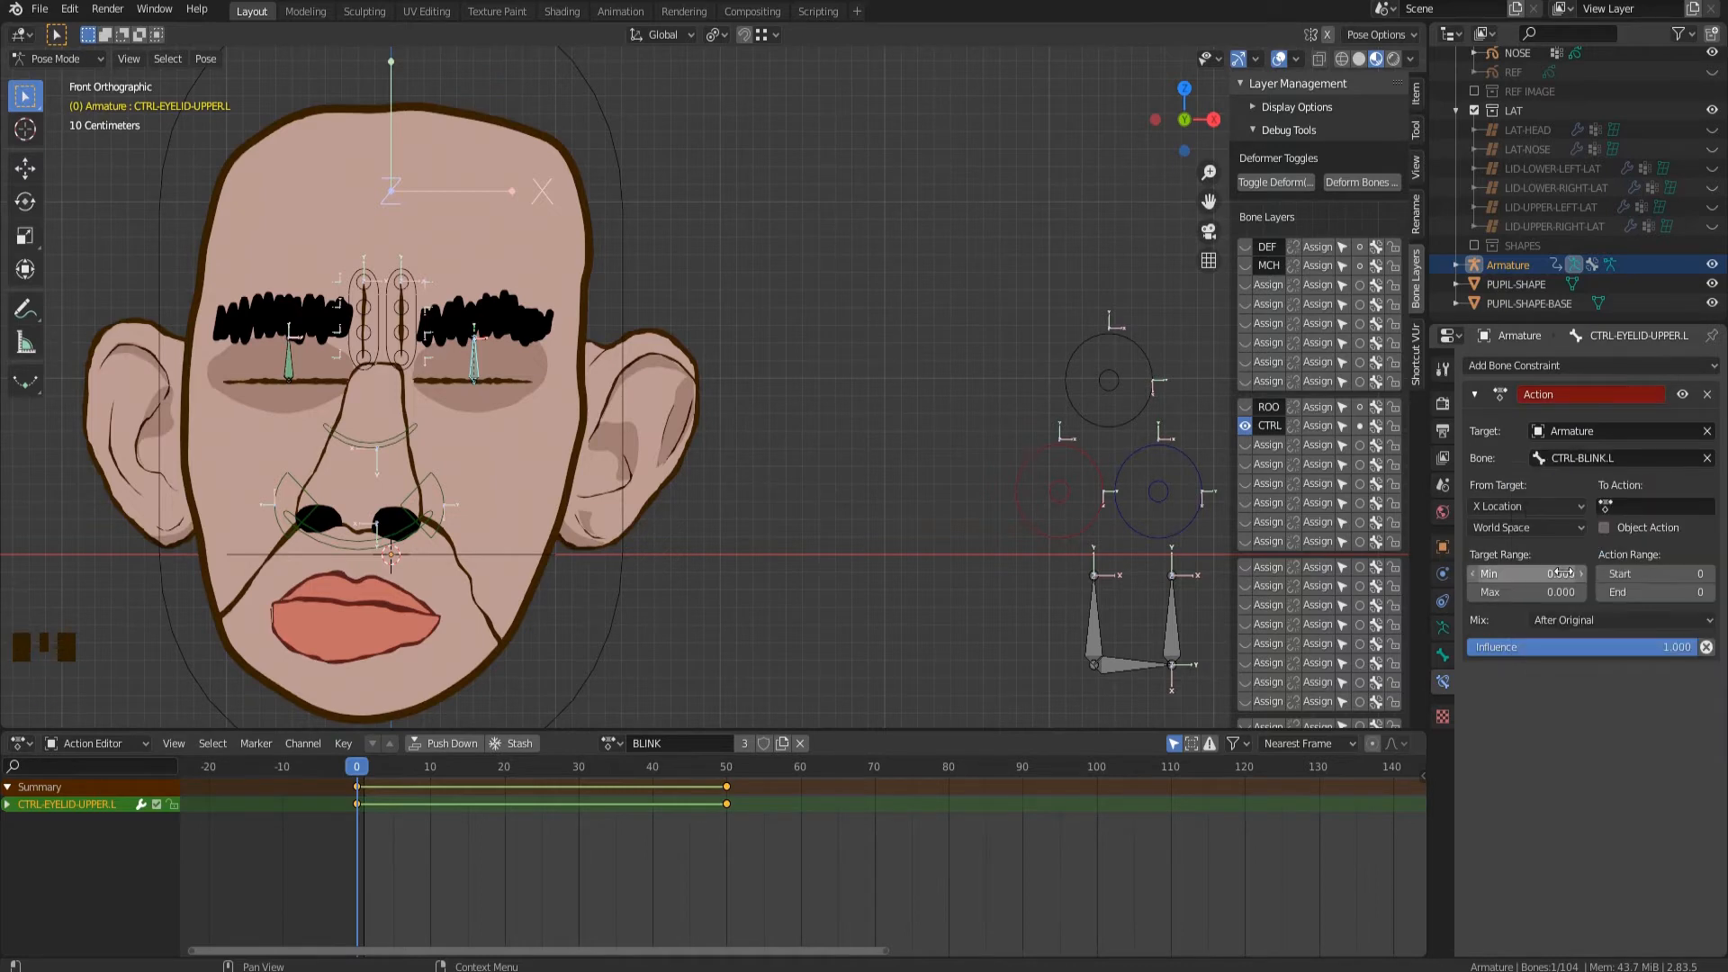
Assign the BLINK action to the upper left eyelid's constraint and drive it from Y Location in Local Space.
left_click(1665, 507)
left_click(1633, 537)
left_click(1532, 510)
left_click(1534, 564)
left_click(1534, 530)
left_click(1544, 617)
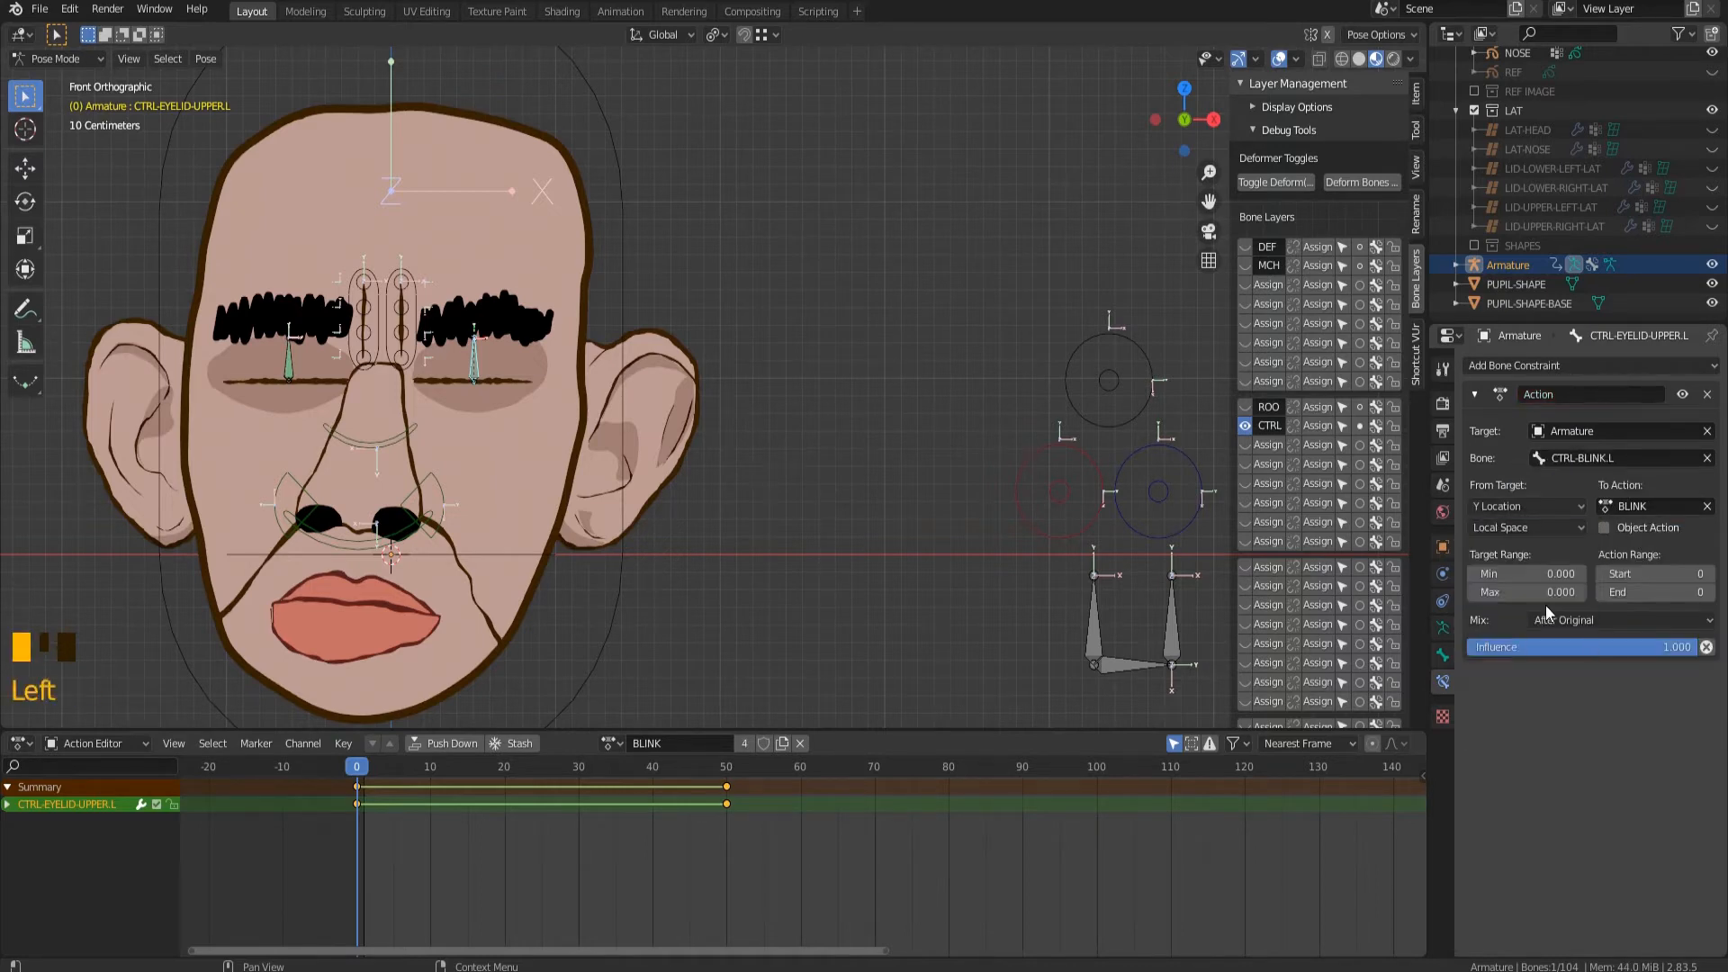
Set the upper left eyelid constraint's target range maximum to 0.5 and its action range end to 50.
double_click(1545, 593)
double_click(1642, 592)
type("50")
Copy the Action constraint from CTRL-EYELID-UPPER.L to CTRL-EYELID-LOWER.L.
middle_click_drag(525, 419, 758, 485, "shift")
scroll(759, 484, "up", 5)
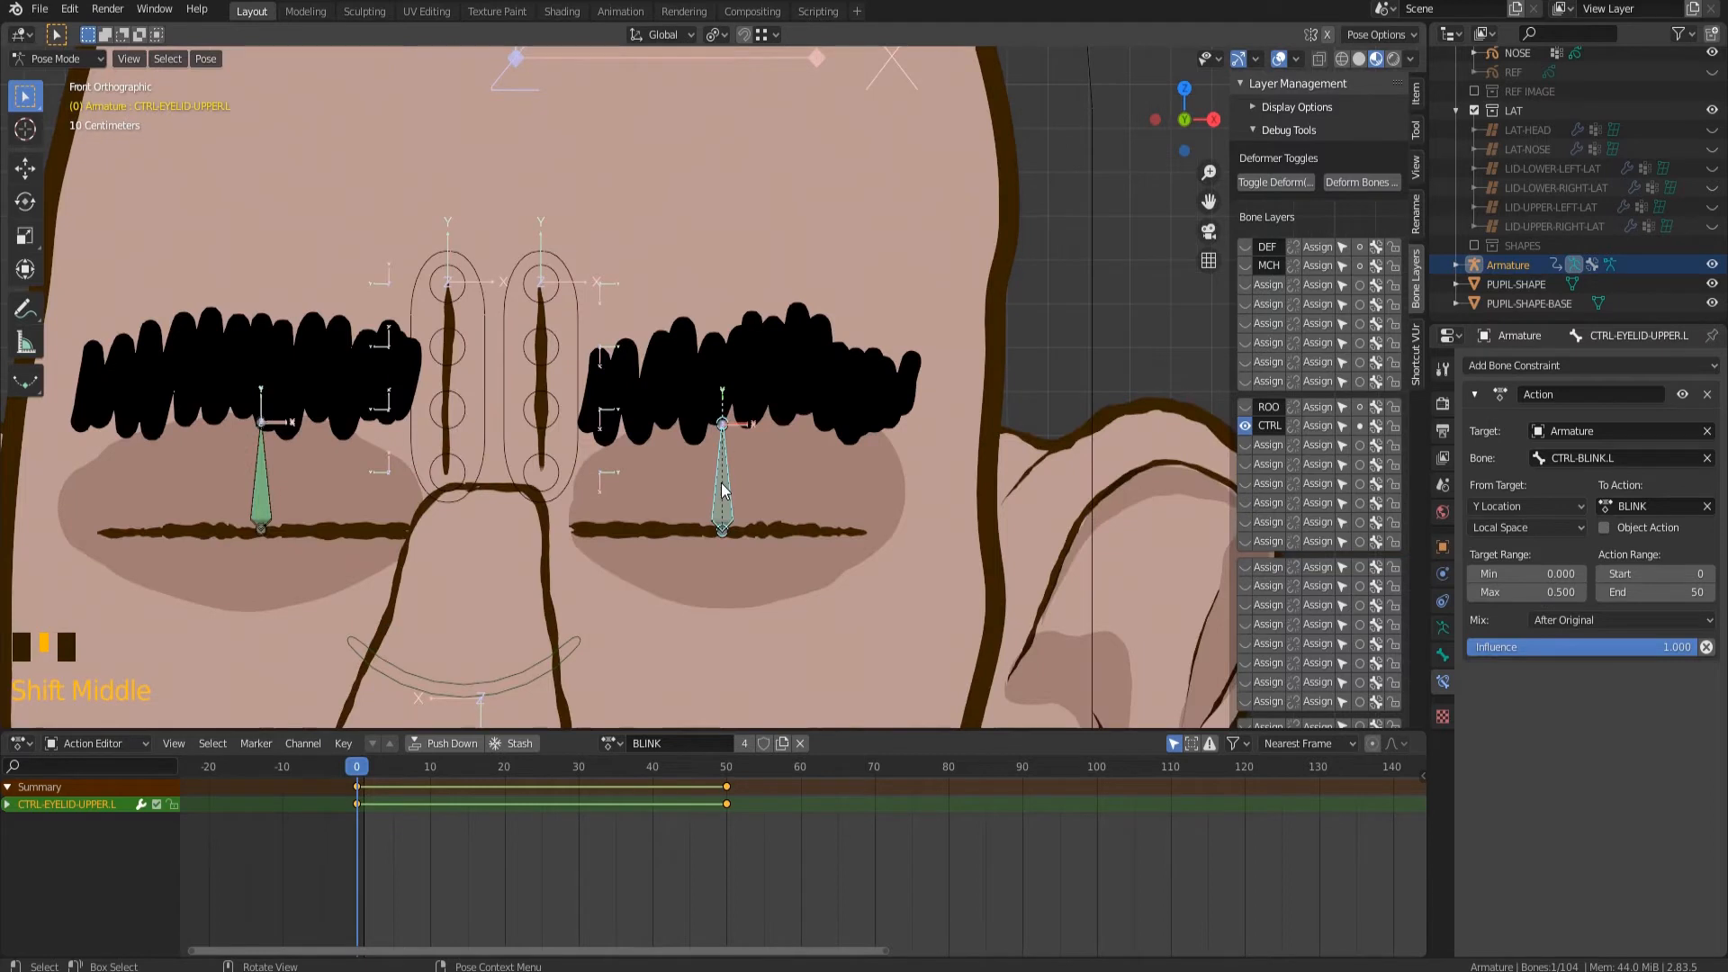
left_click(722, 490)
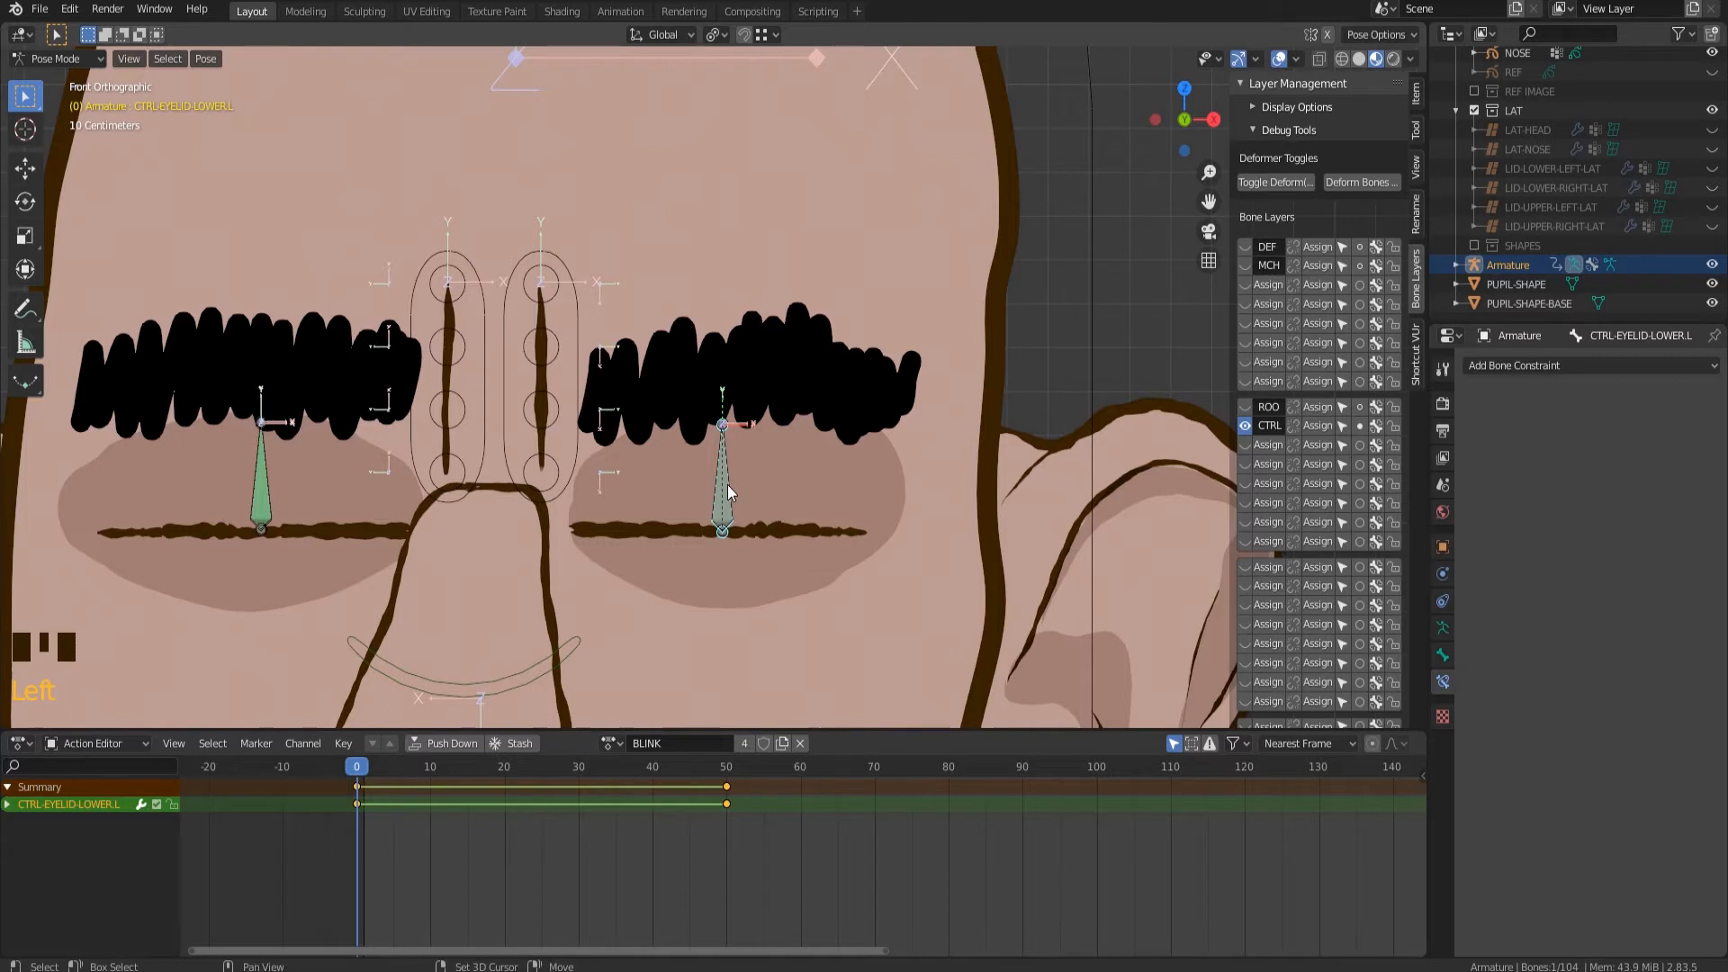
left_click(727, 484, "shift")
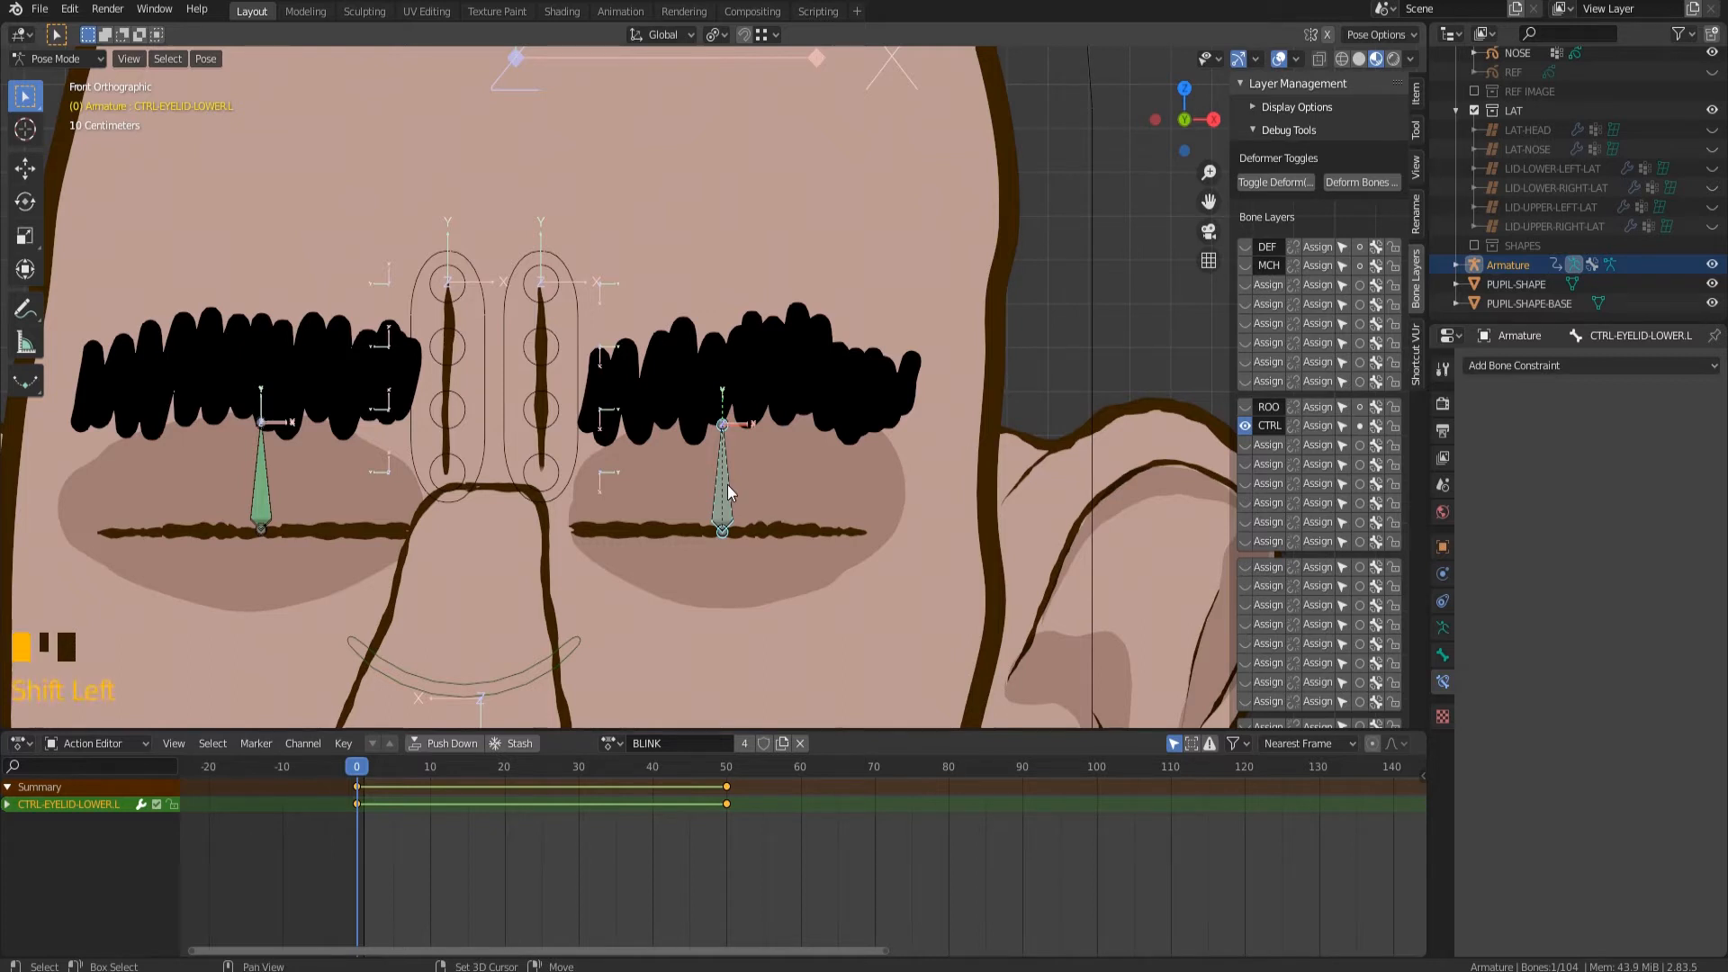
left_click(205, 59)
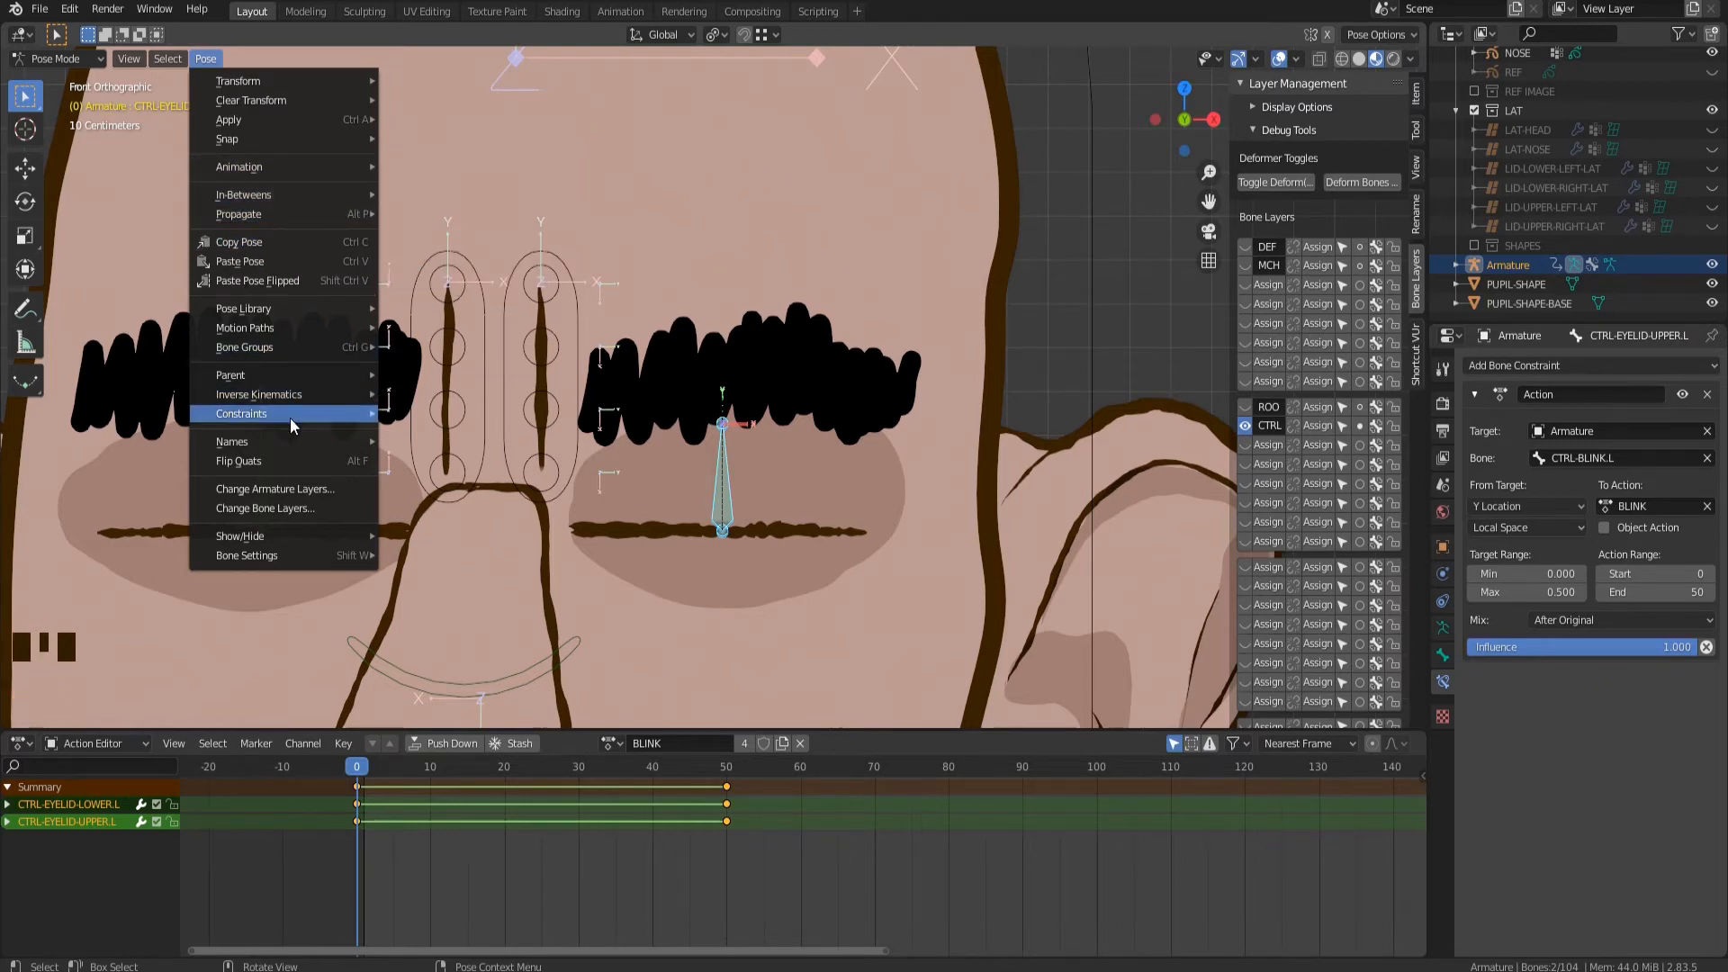
mouse_move(270, 413)
left_click(410, 435)
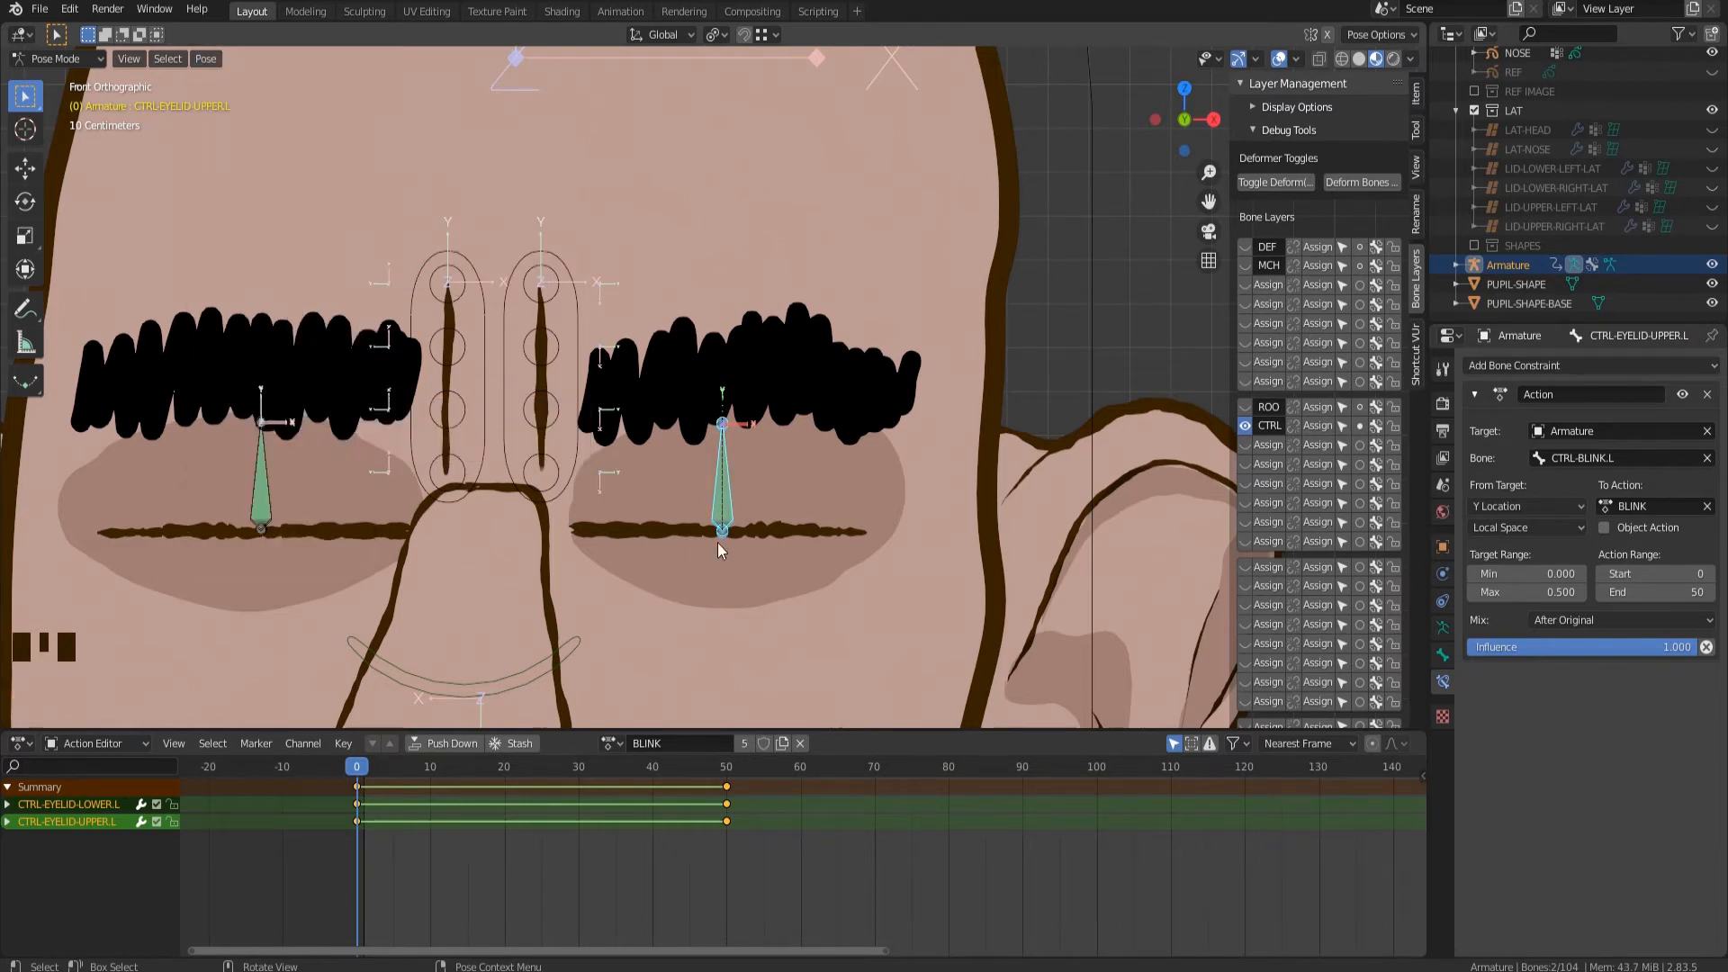
left_click(723, 505)
Test the left eyelids by moving CTRL-BLINK.L upward, then cancel the move.
scroll(898, 499, "down", 6)
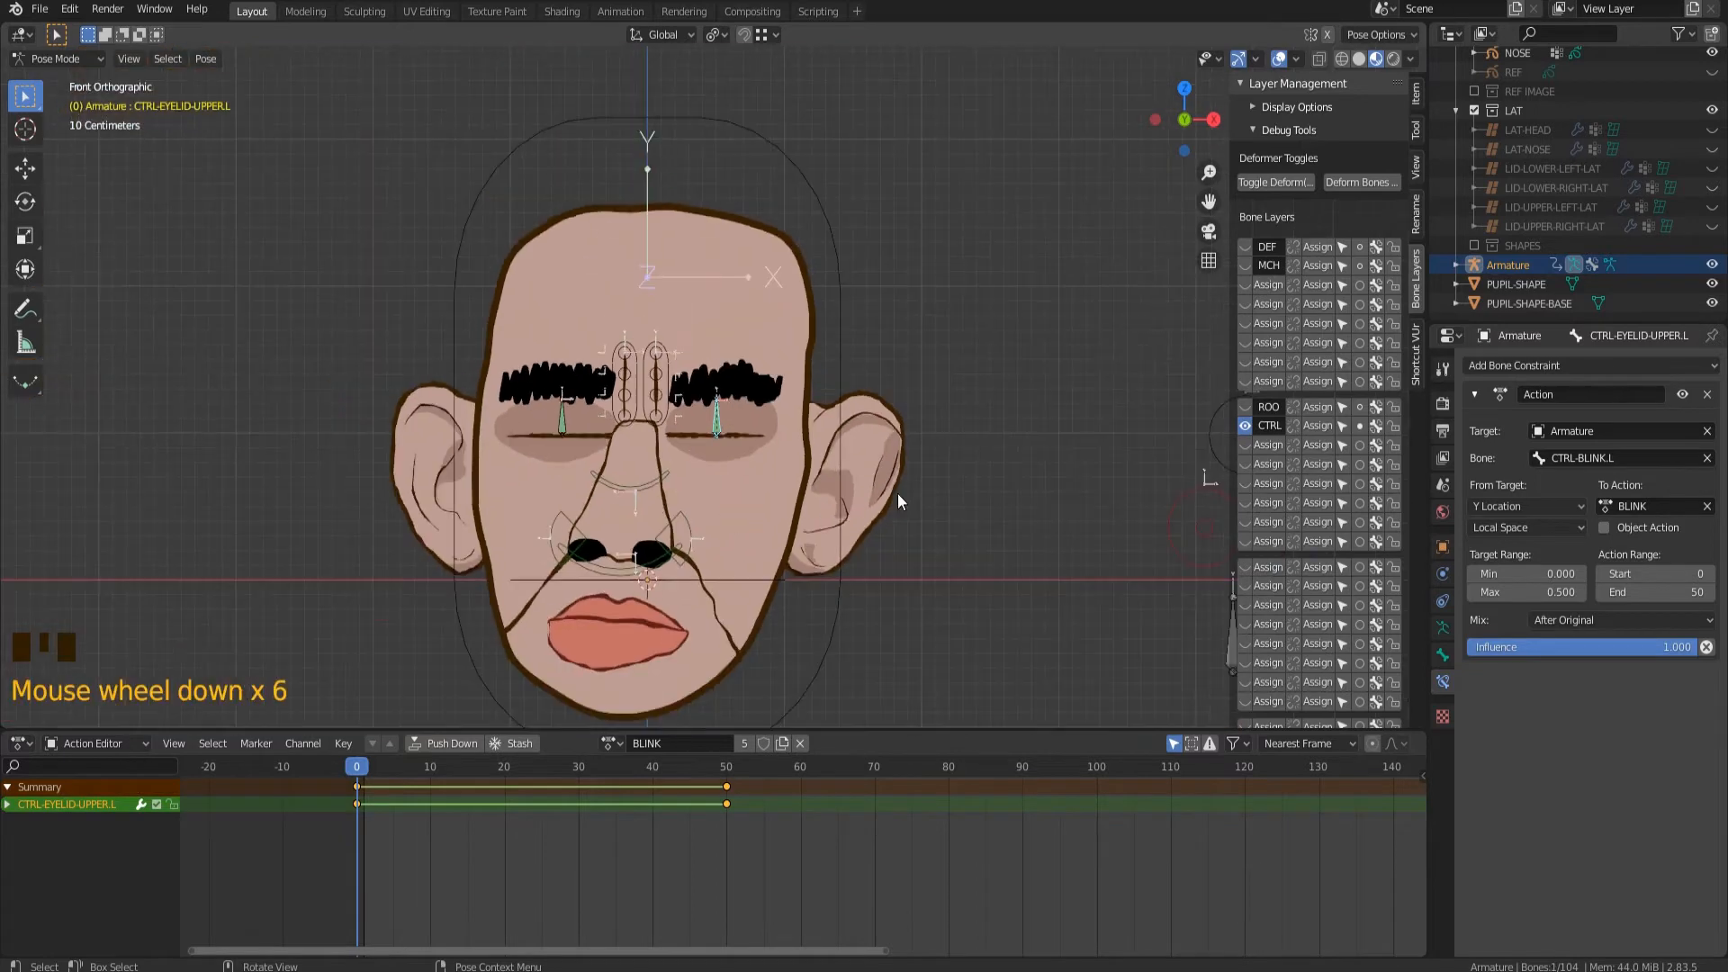
middle_click_drag(898, 501, 342, 421, "shift")
left_click(780, 556)
key("g")
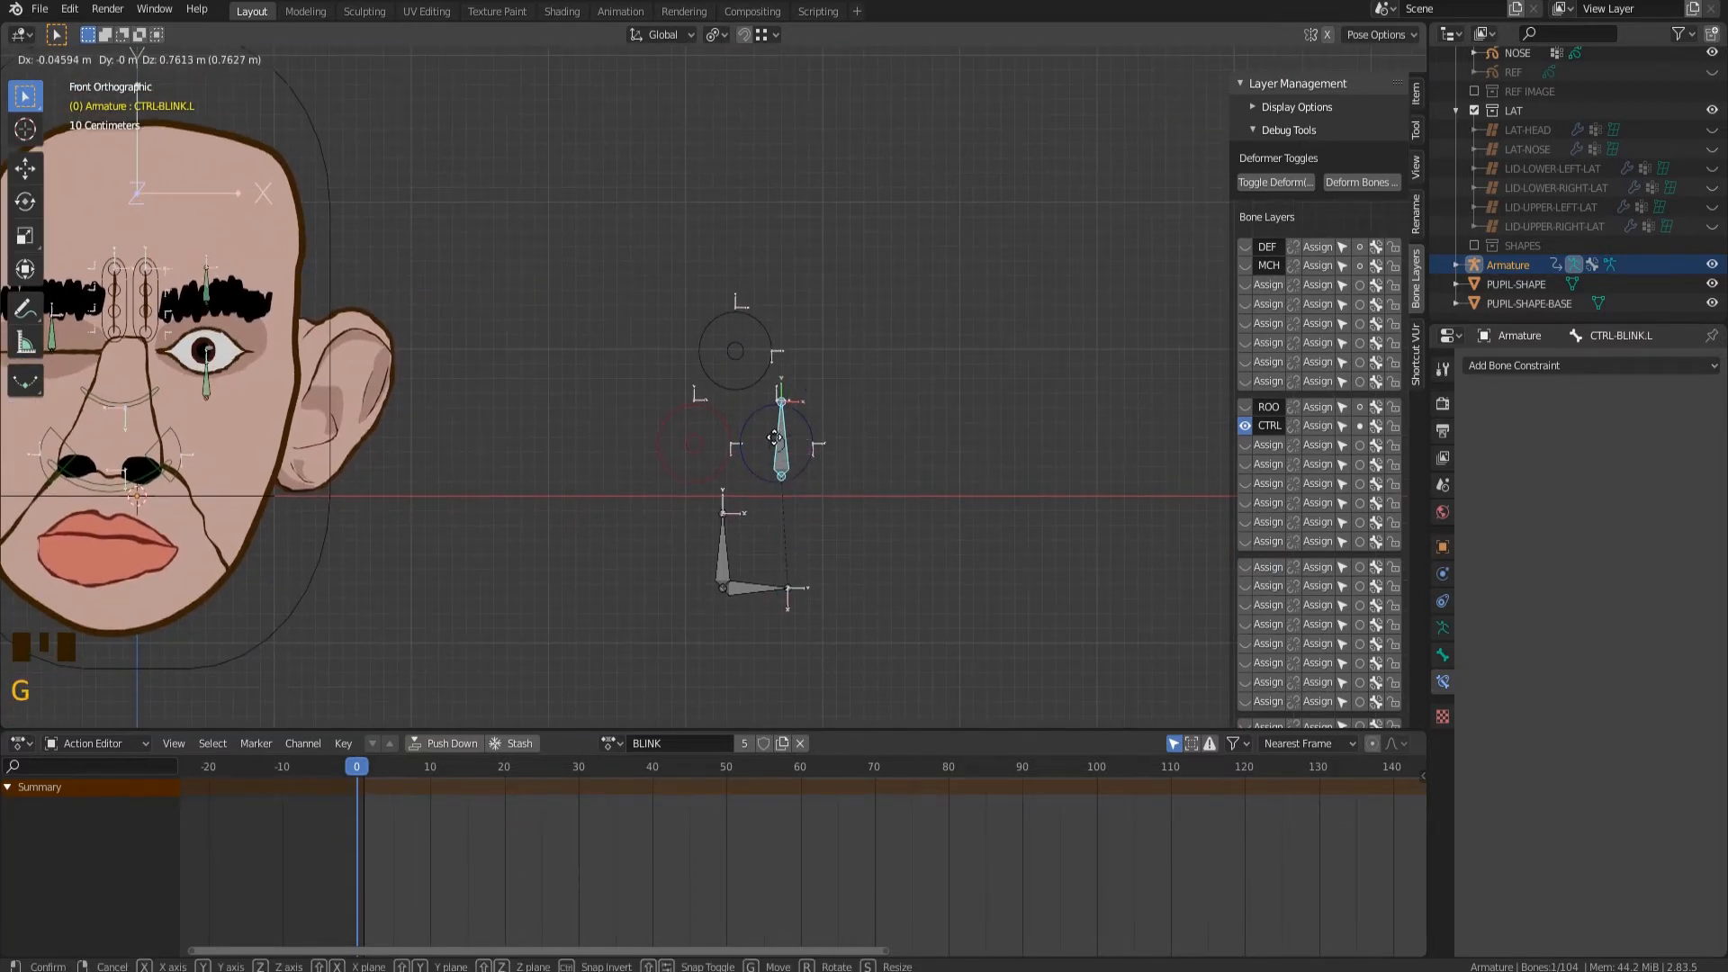
right_click(769, 494)
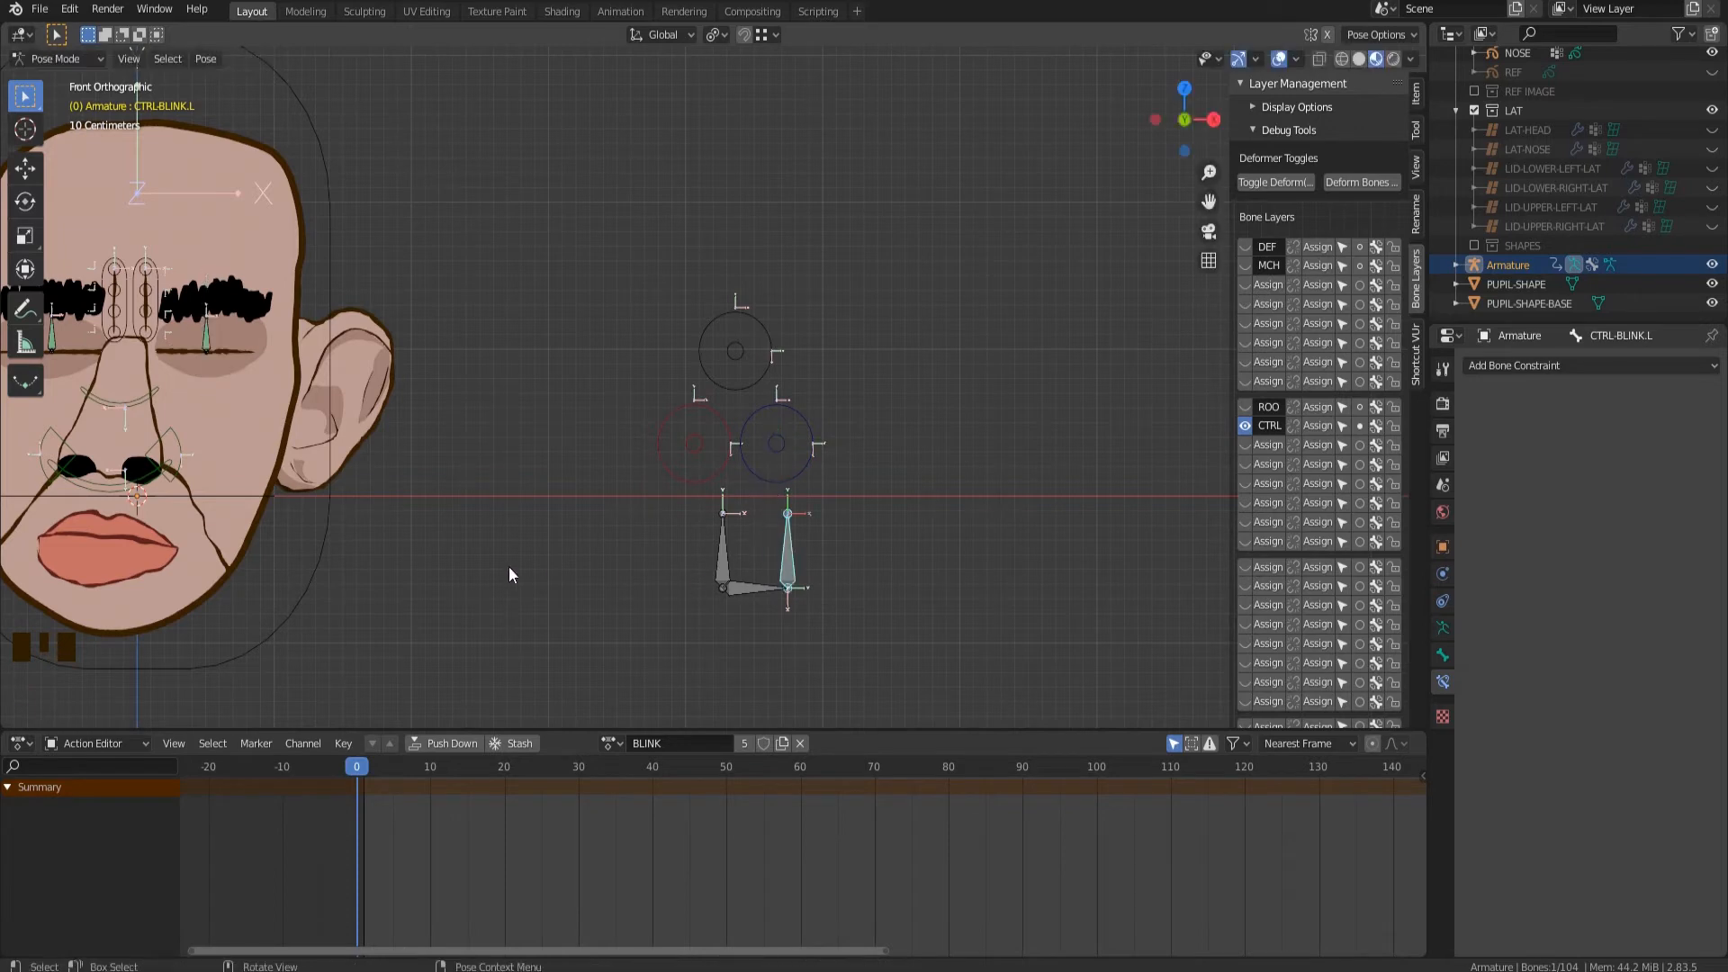
Test-move CTRL-BLINK.R and CTRL-BLINK.L one after the other with the whole face in view, cancelling each move.
middle_click_drag(509, 574, 791, 533, "shift")
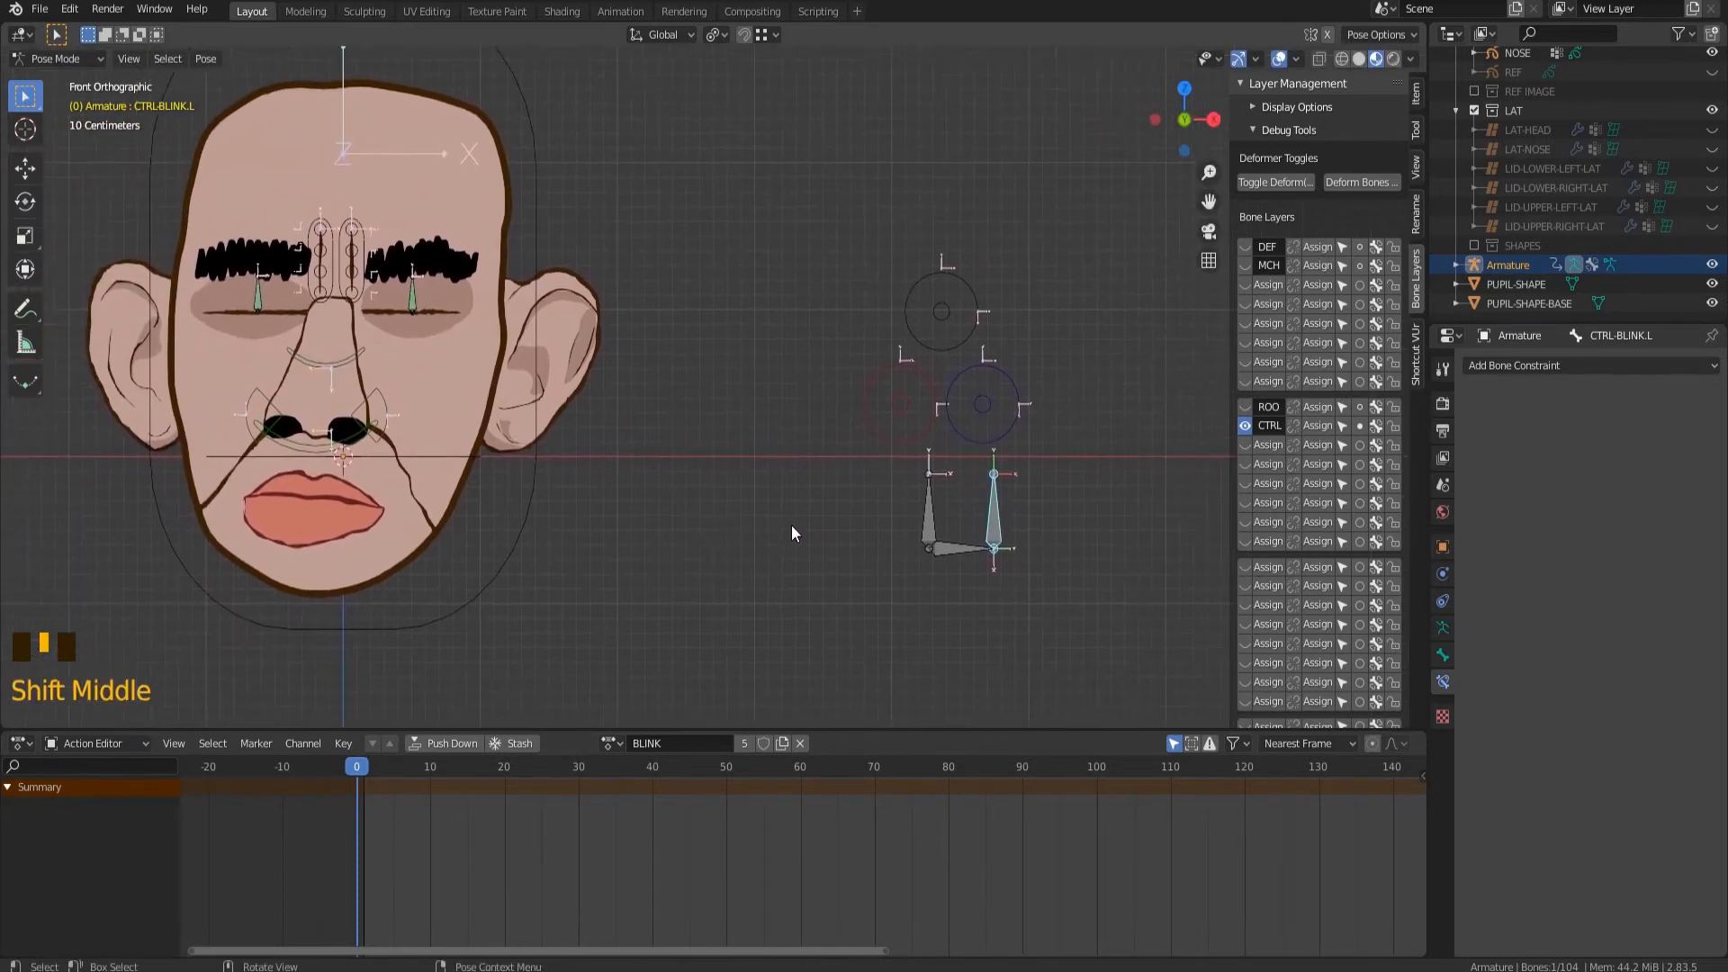
left_click(920, 504)
key("g")
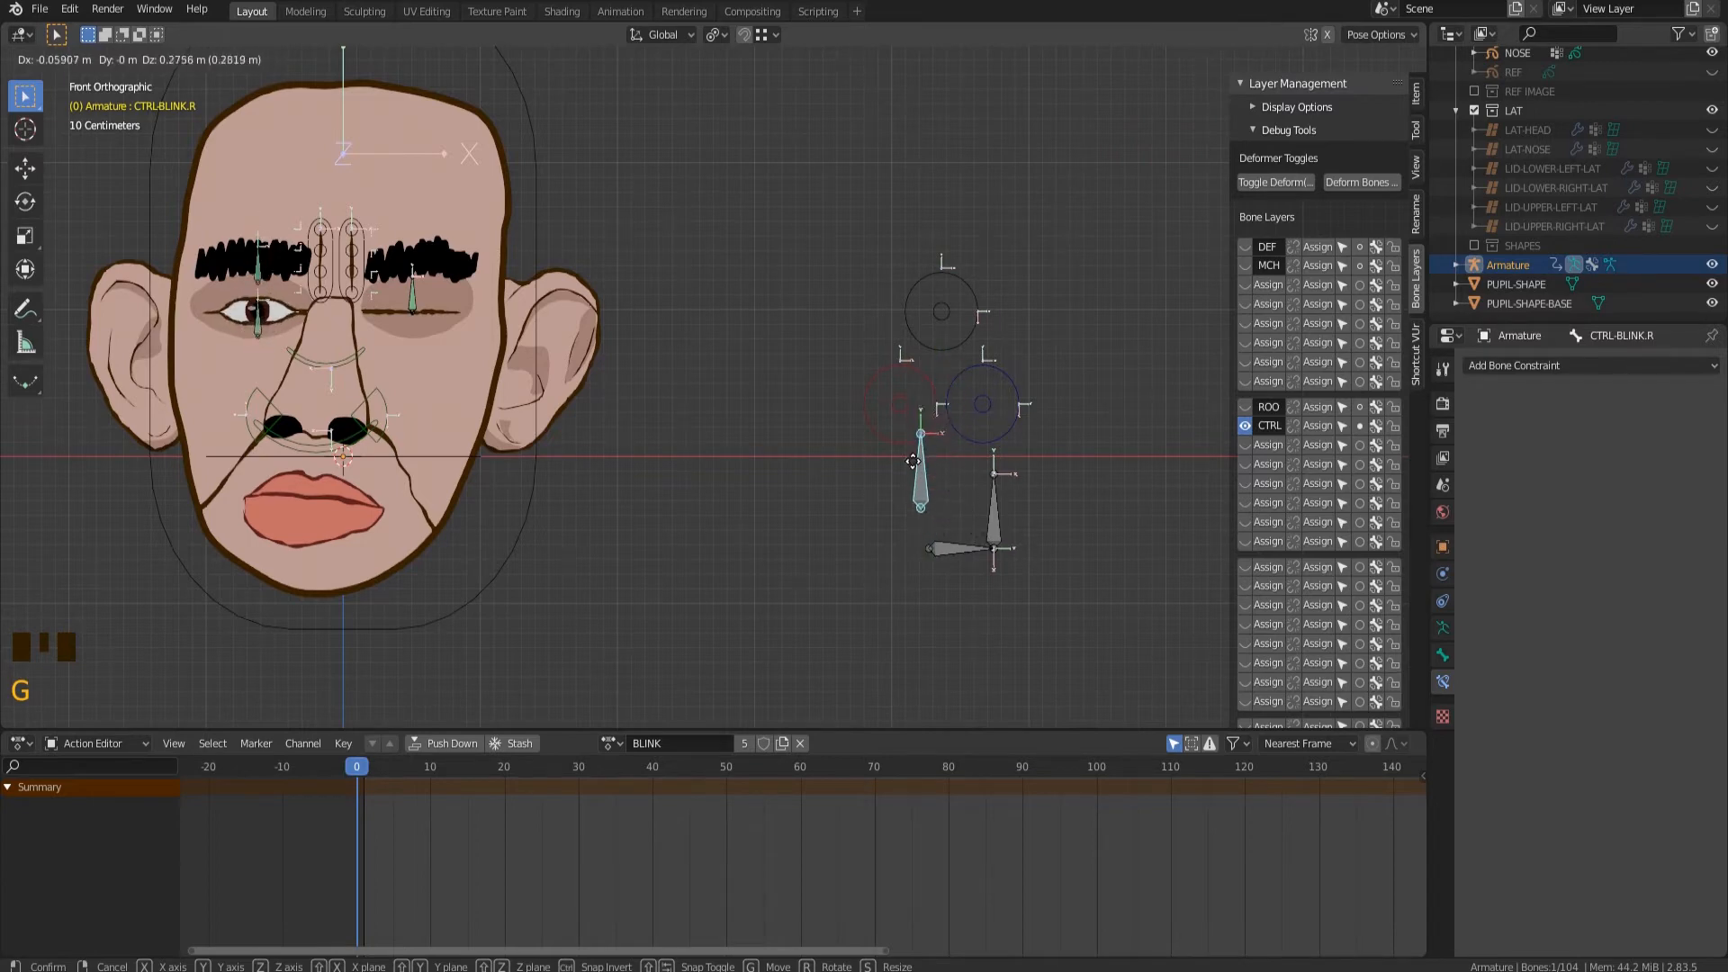
right_click(912, 461)
left_click(993, 522)
key("g")
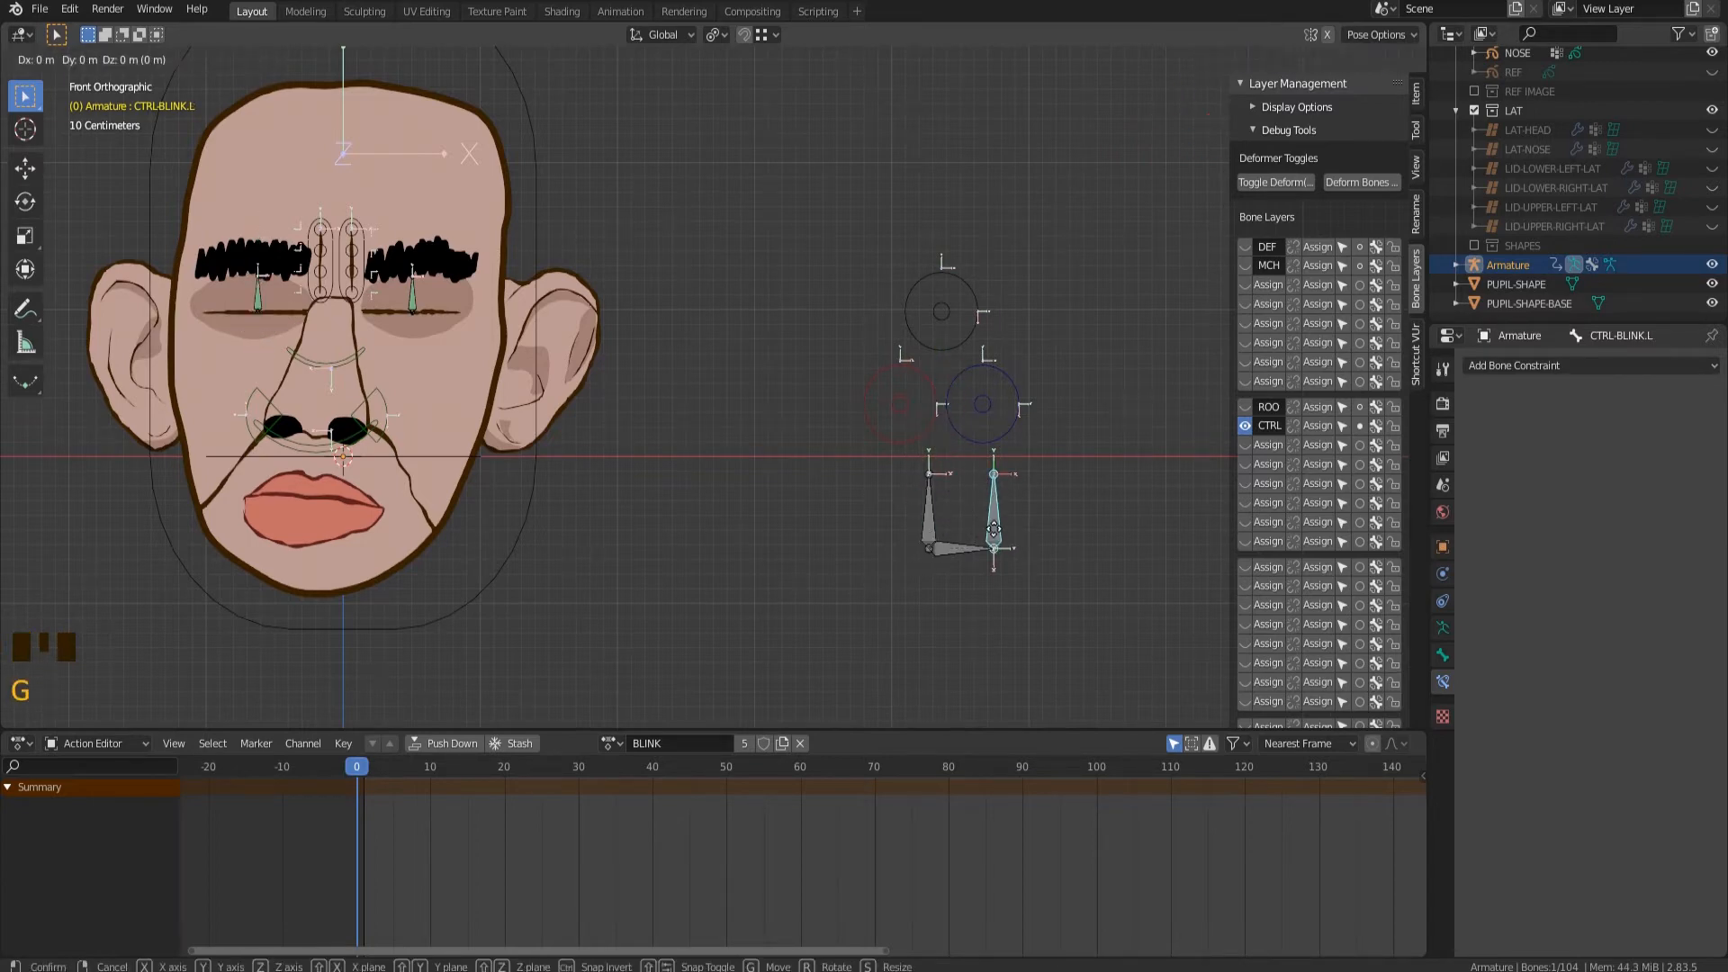
right_click(1008, 472)
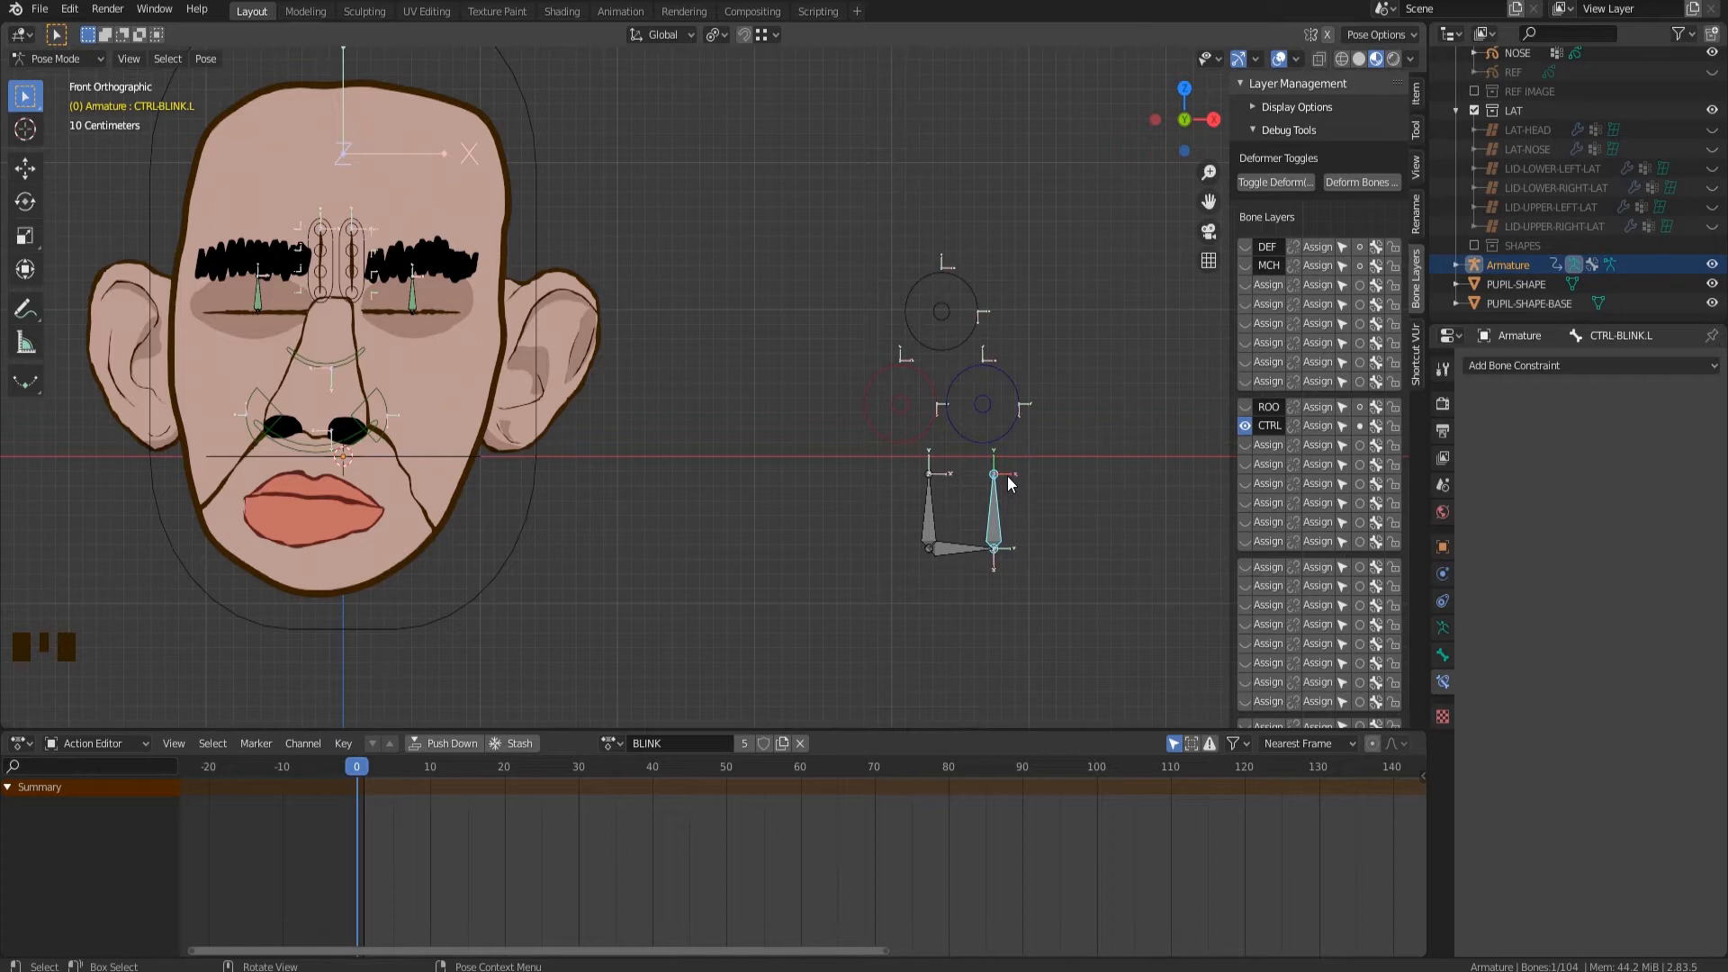
Add a Limit Location constraint to the CTRL-BLINK.R bone and keep that bone active.
scroll(1009, 483, "up", 3)
middle_click_drag(1037, 525, 751, 461, "shift")
left_click(786, 475)
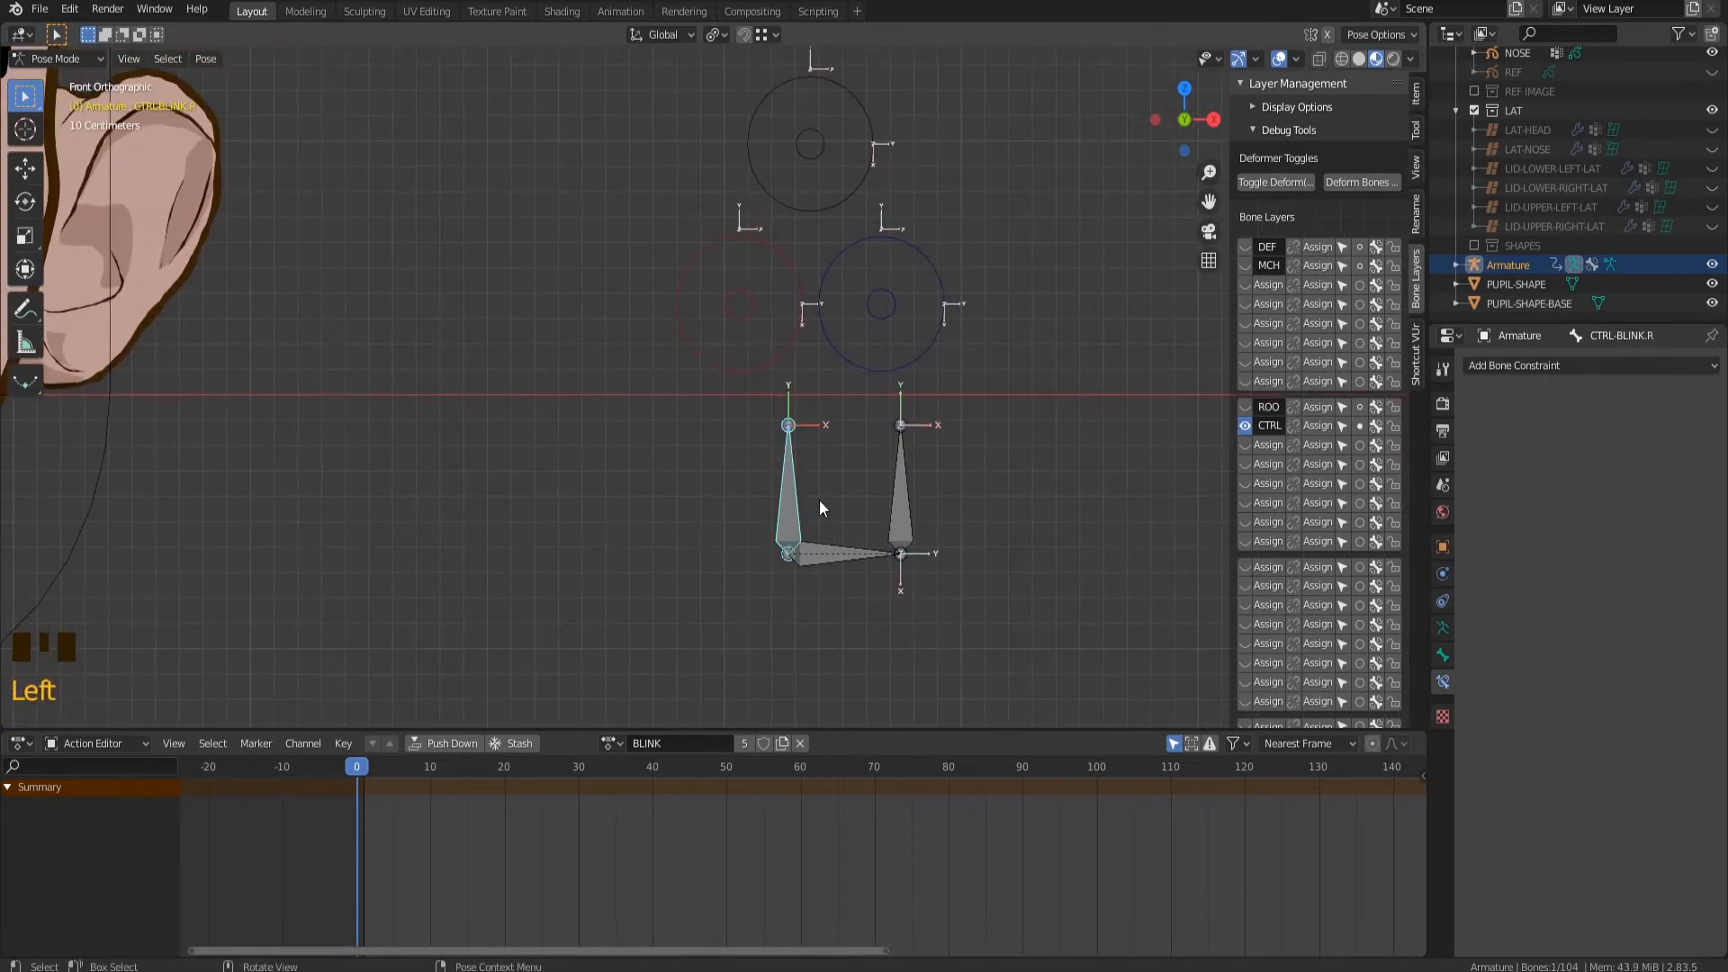
left_click(1562, 367)
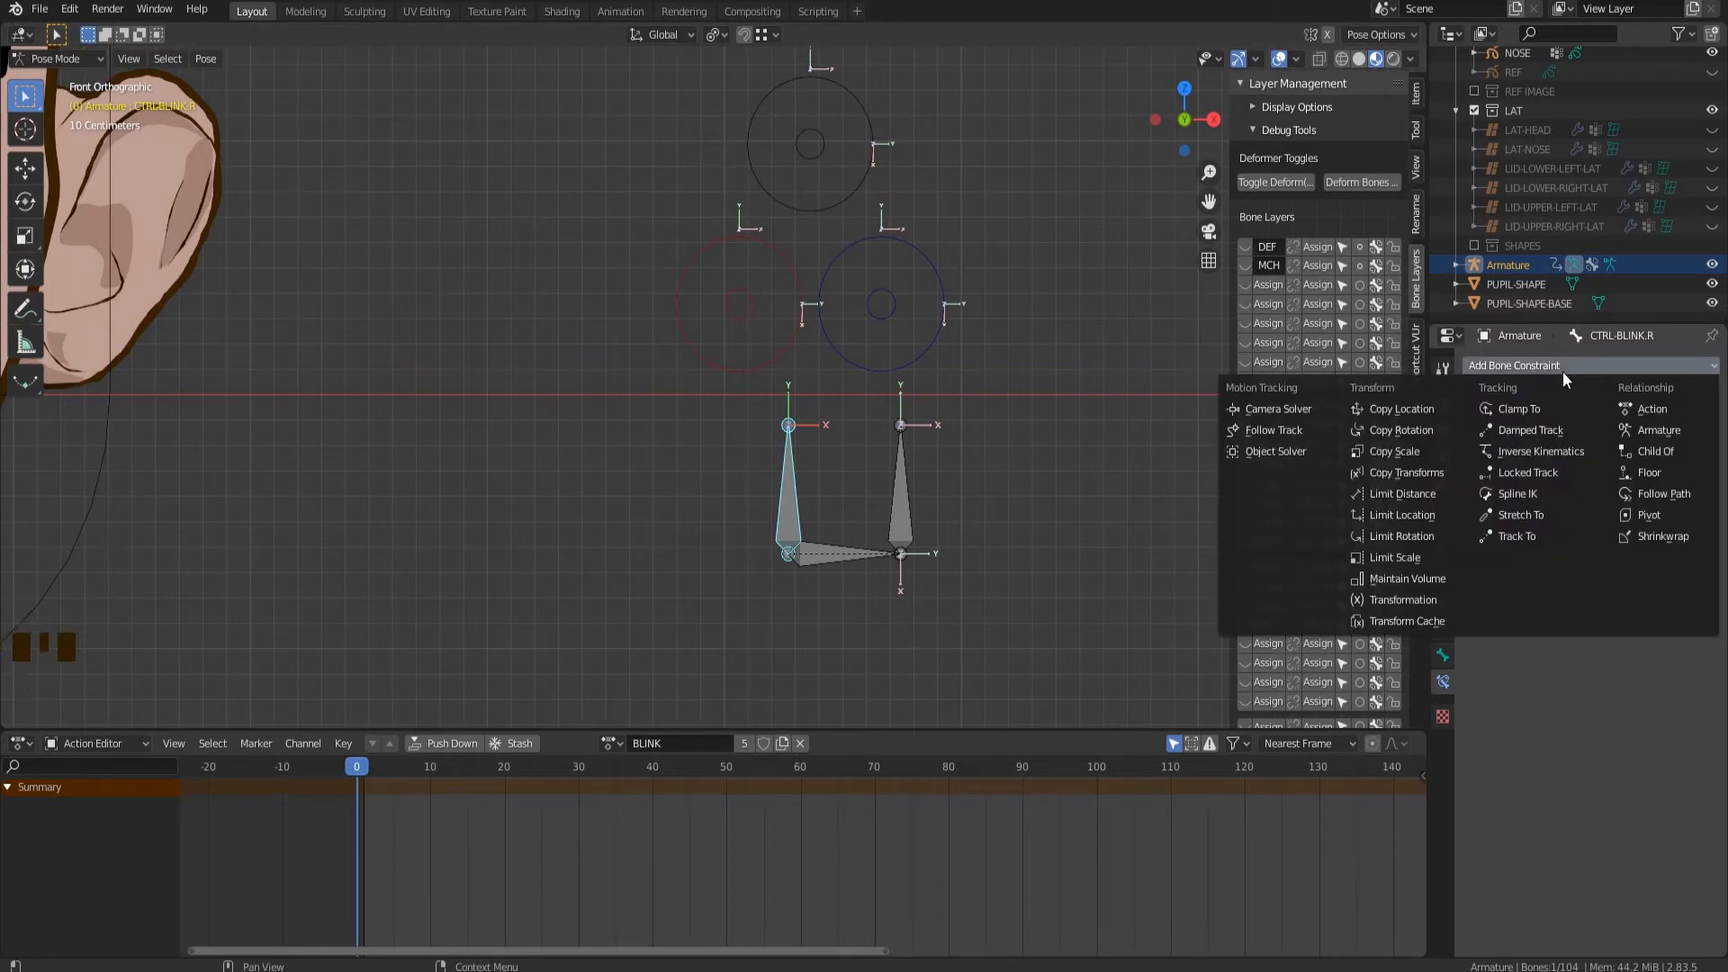
left_click(1426, 516)
scroll(802, 519, "up", 2)
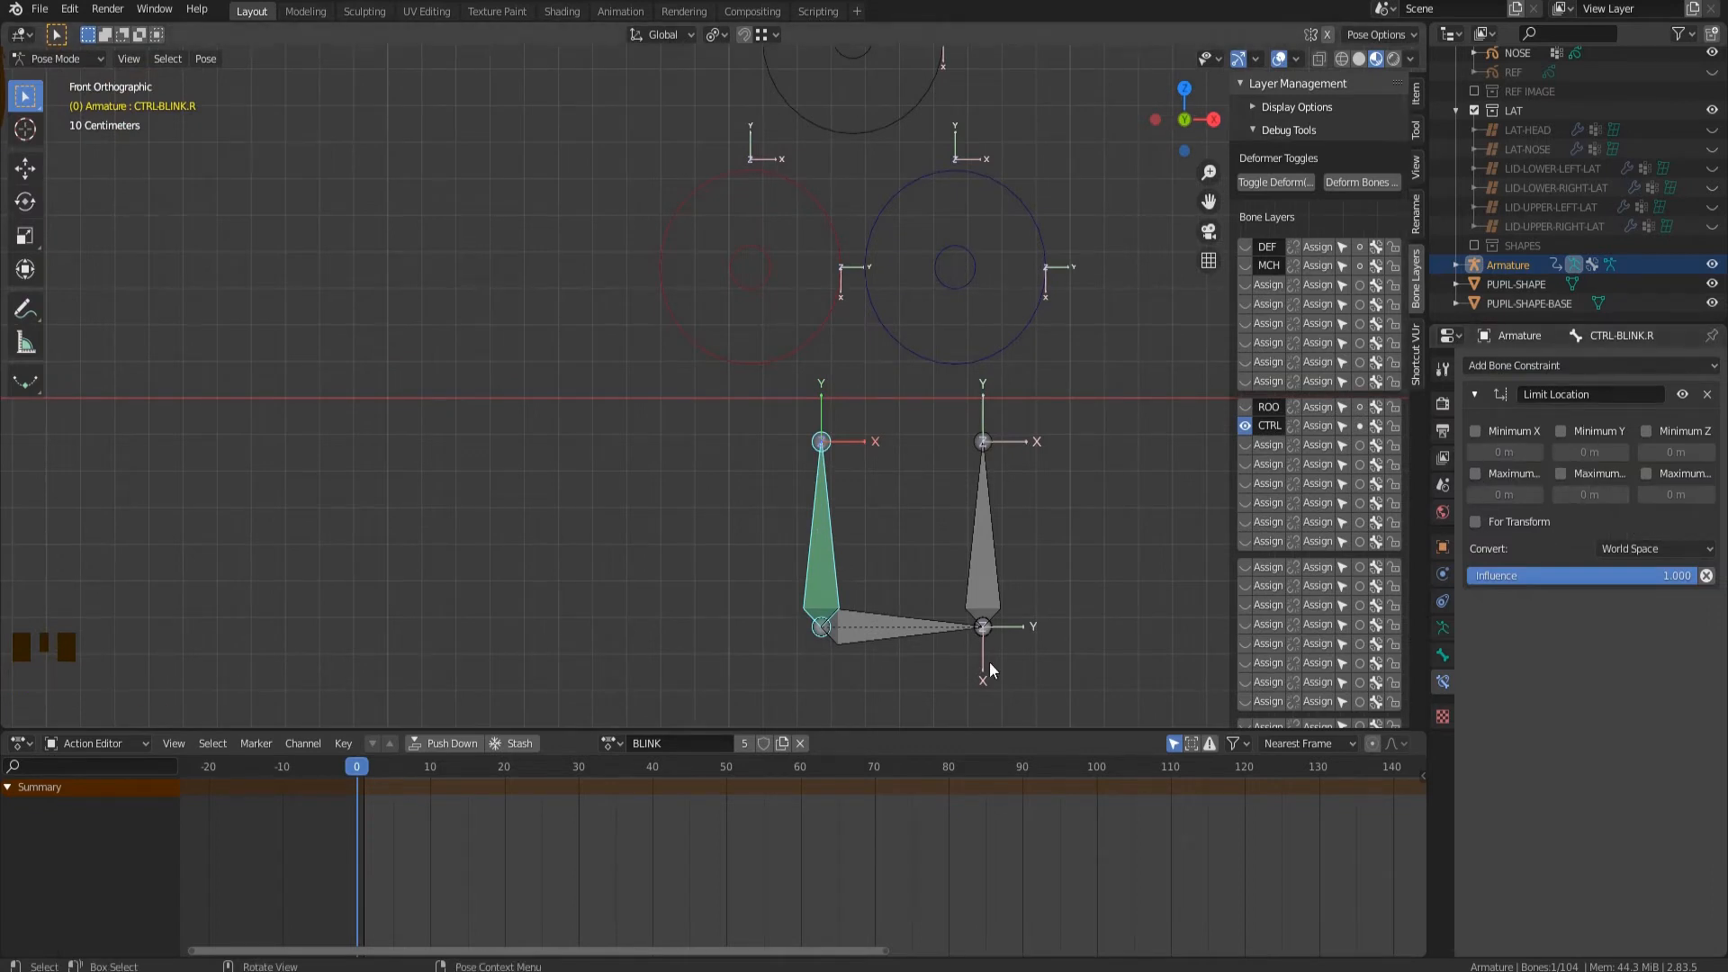
left_click(942, 284)
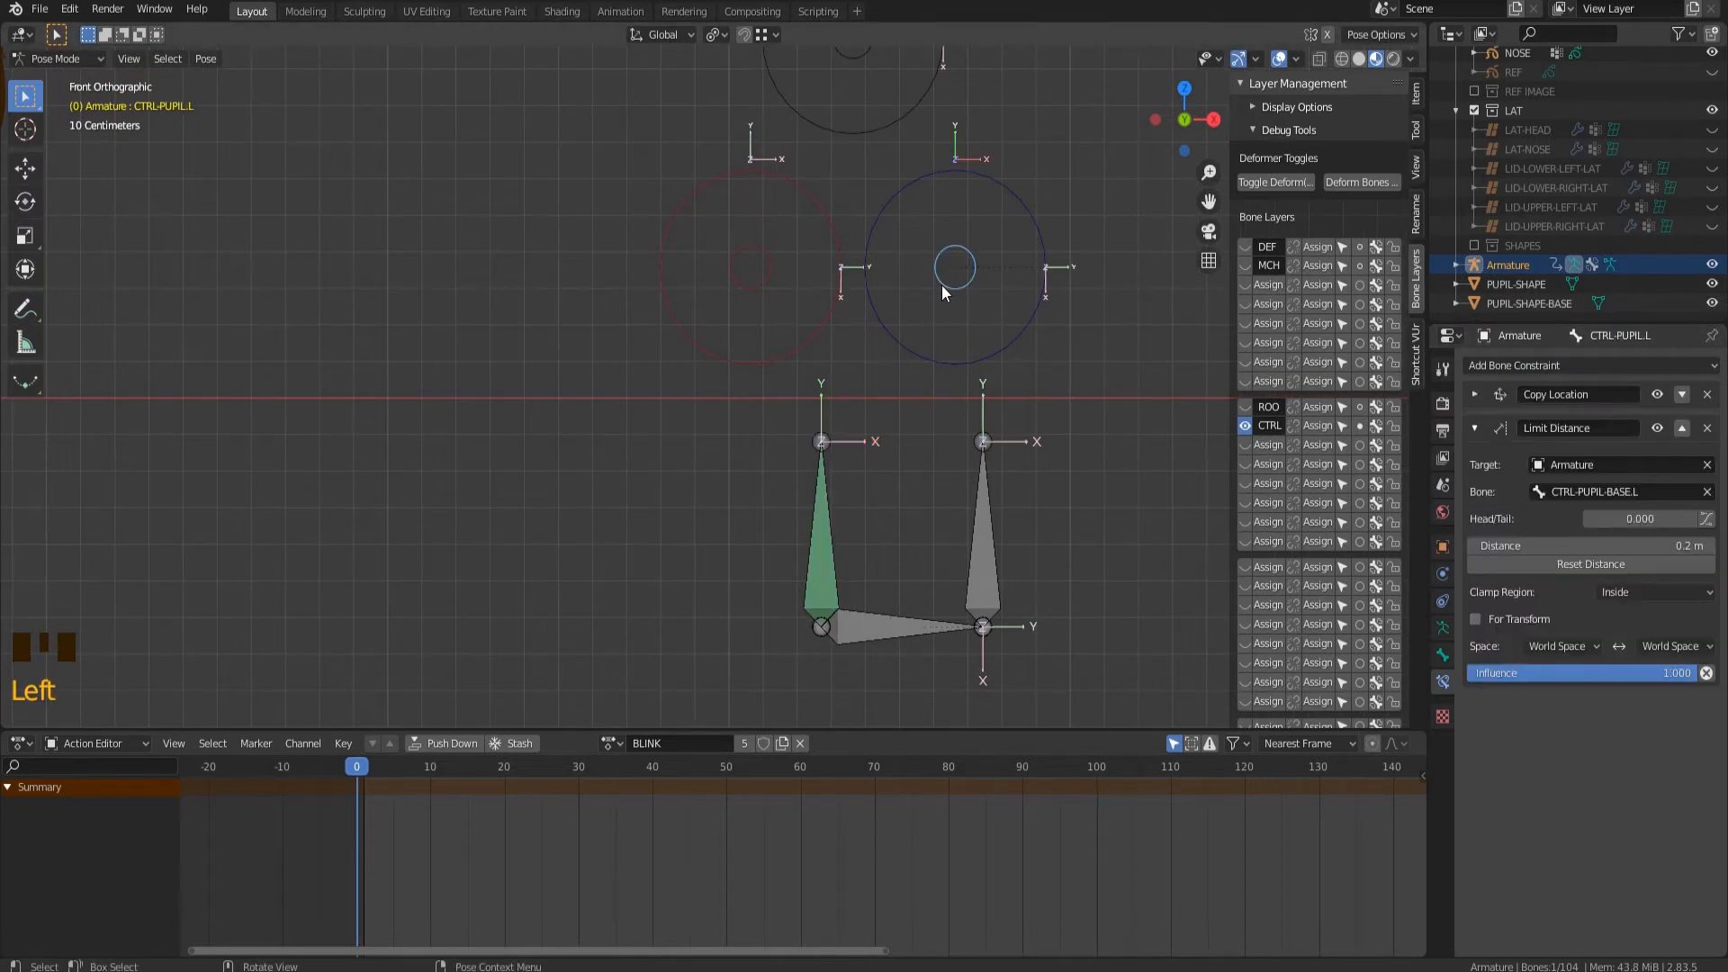
left_click(831, 553)
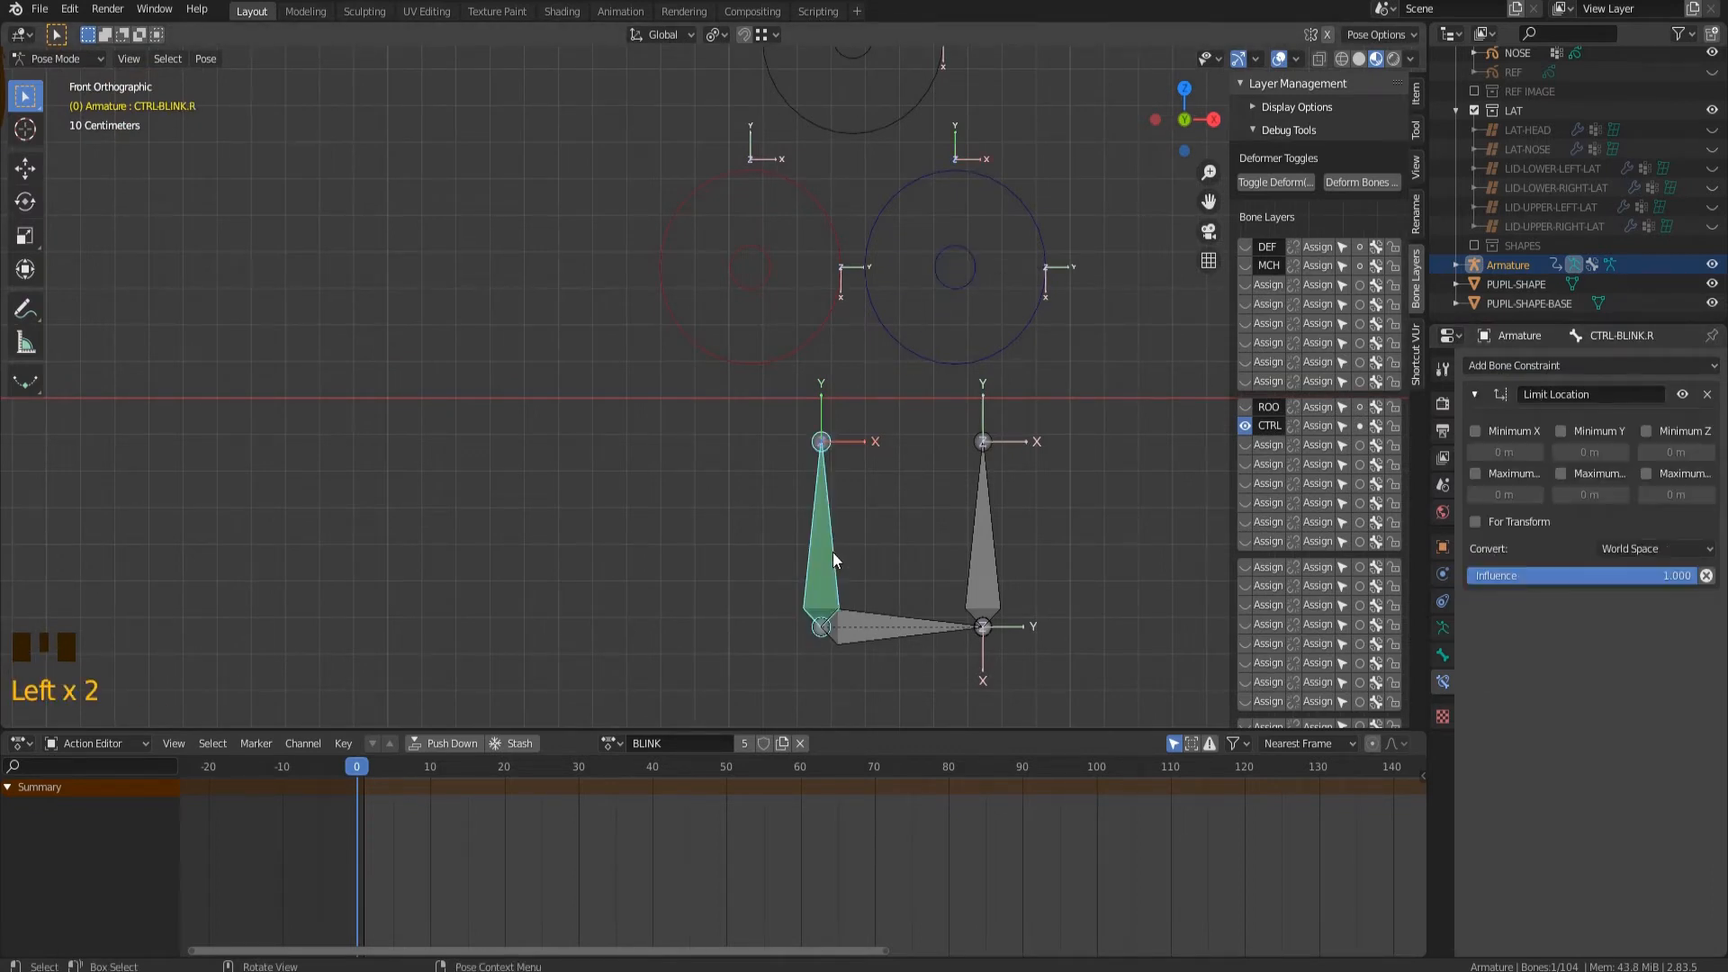
Enable the minimum and maximum X, Y and Z limits on CTRL-BLINK.R's Limit Location constraint and convert it to Local Space.
left_click(1483, 434)
left_click(1562, 432)
left_click(1646, 432)
left_click(1477, 472)
left_click(1563, 473)
left_click(1654, 473)
left_click(1649, 550)
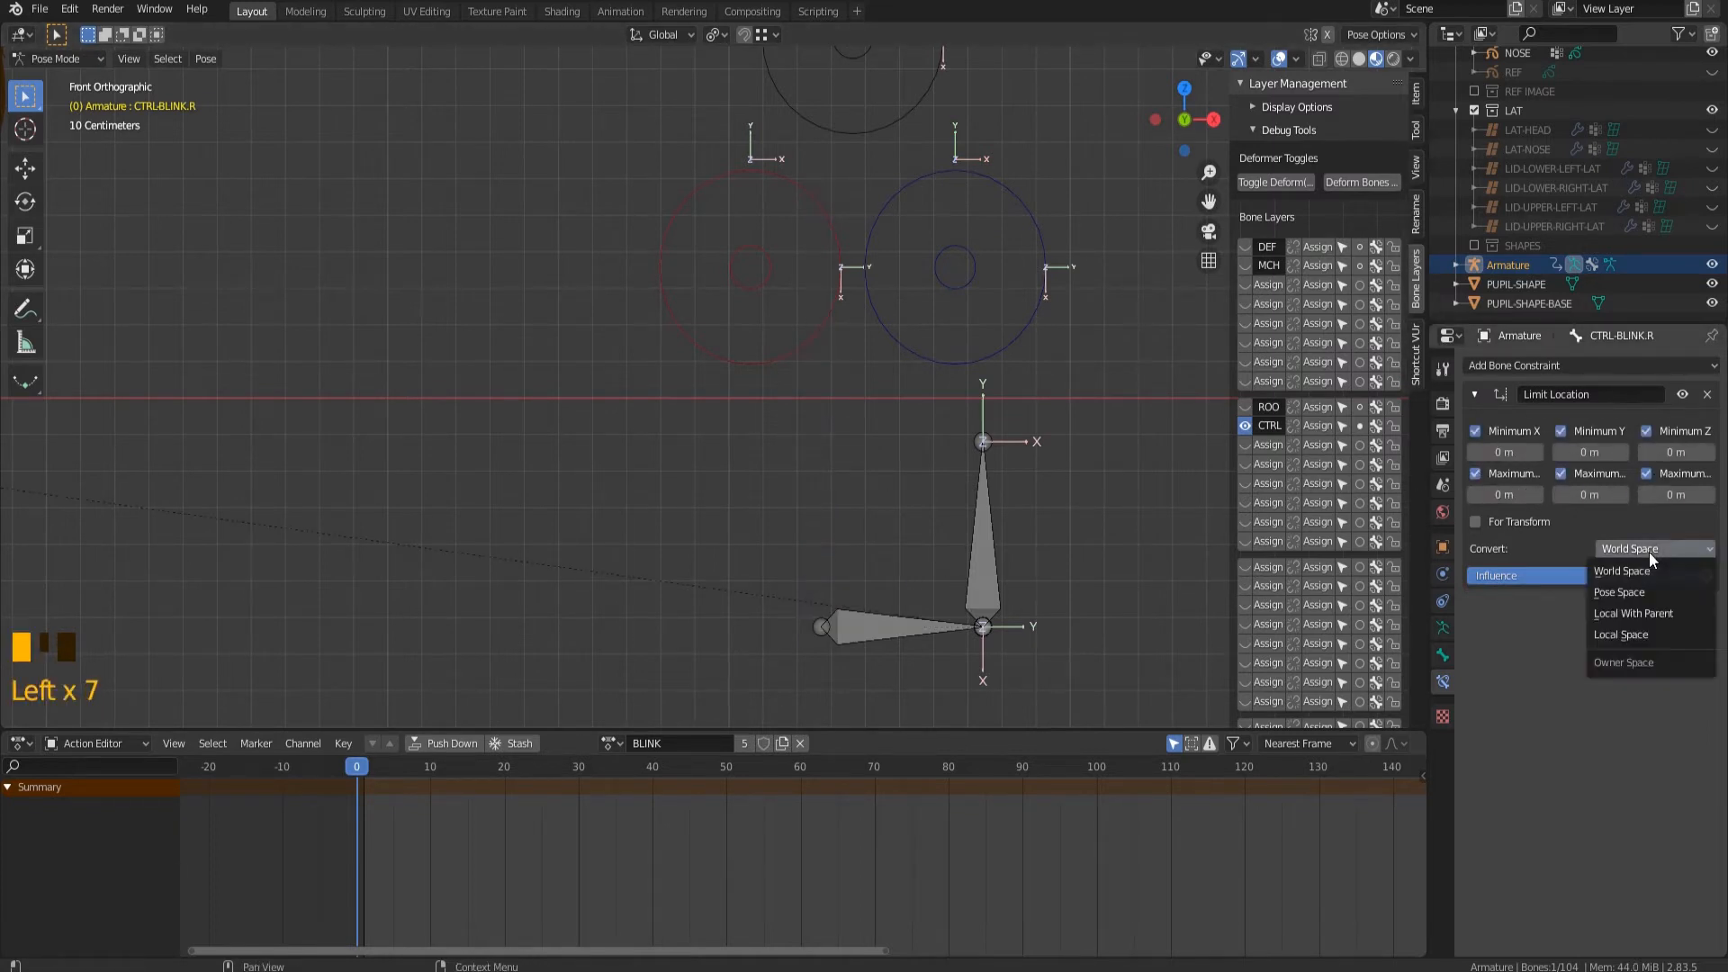
left_click(1640, 635)
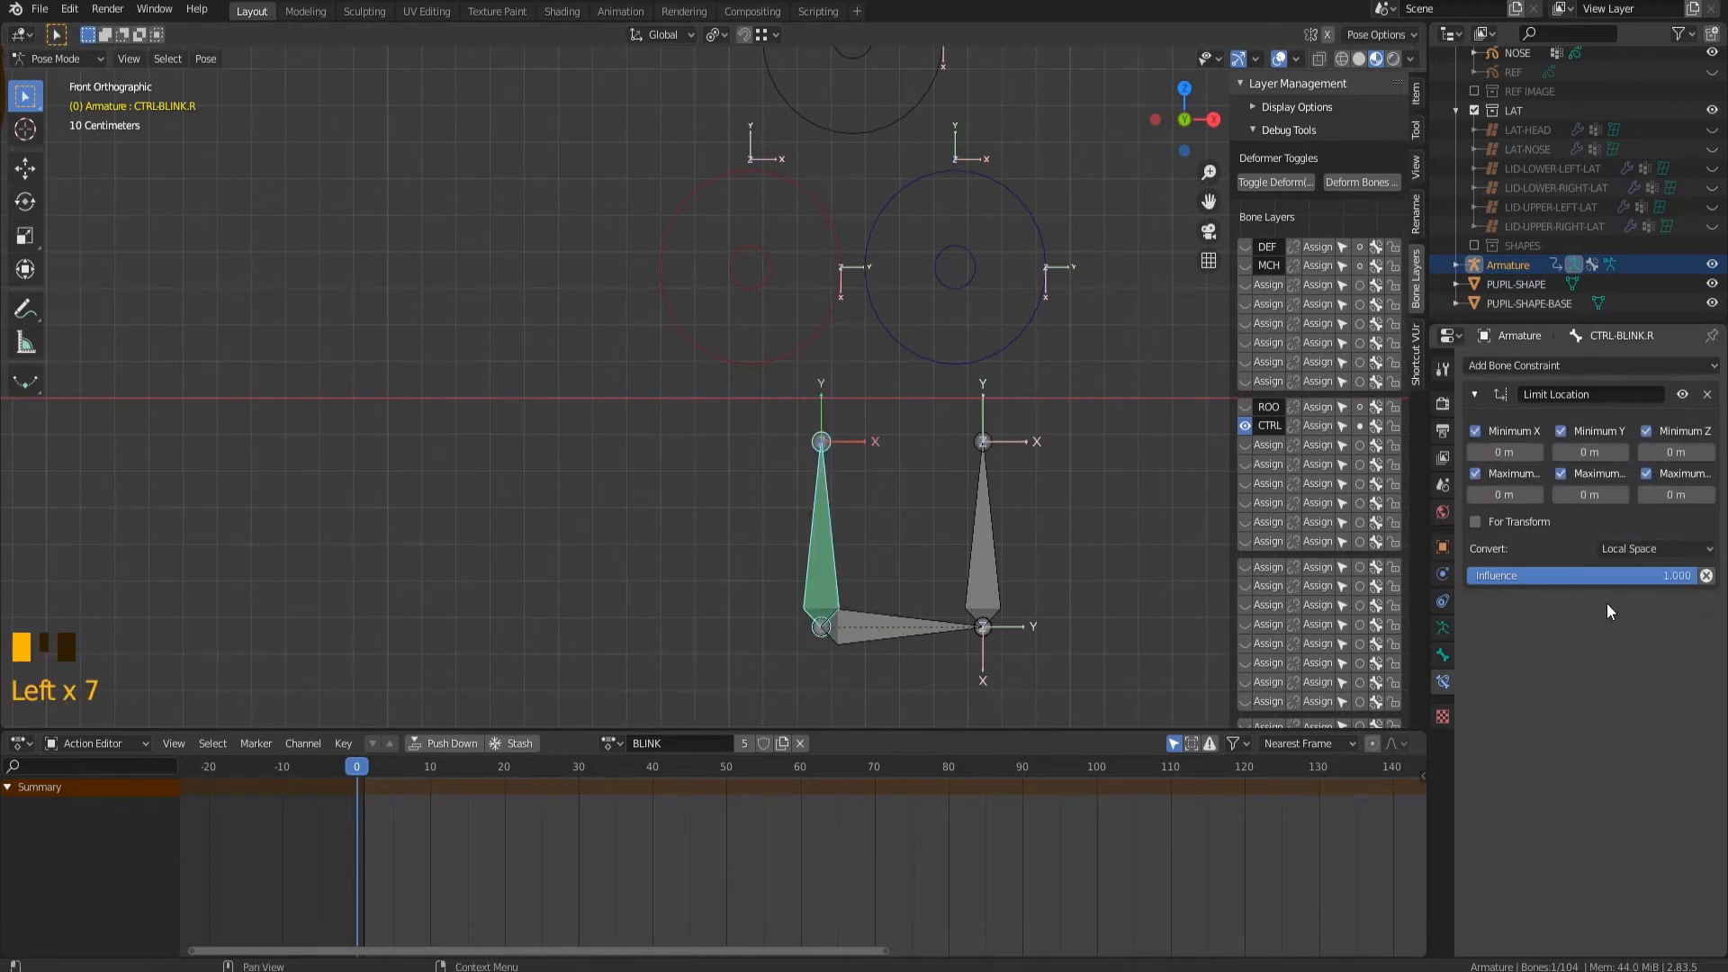
Set the Maximum Y limit of CTRL-BLINK.R's Limit Location constraint to 0.5 m.
left_click(1593, 495)
type("0/5")
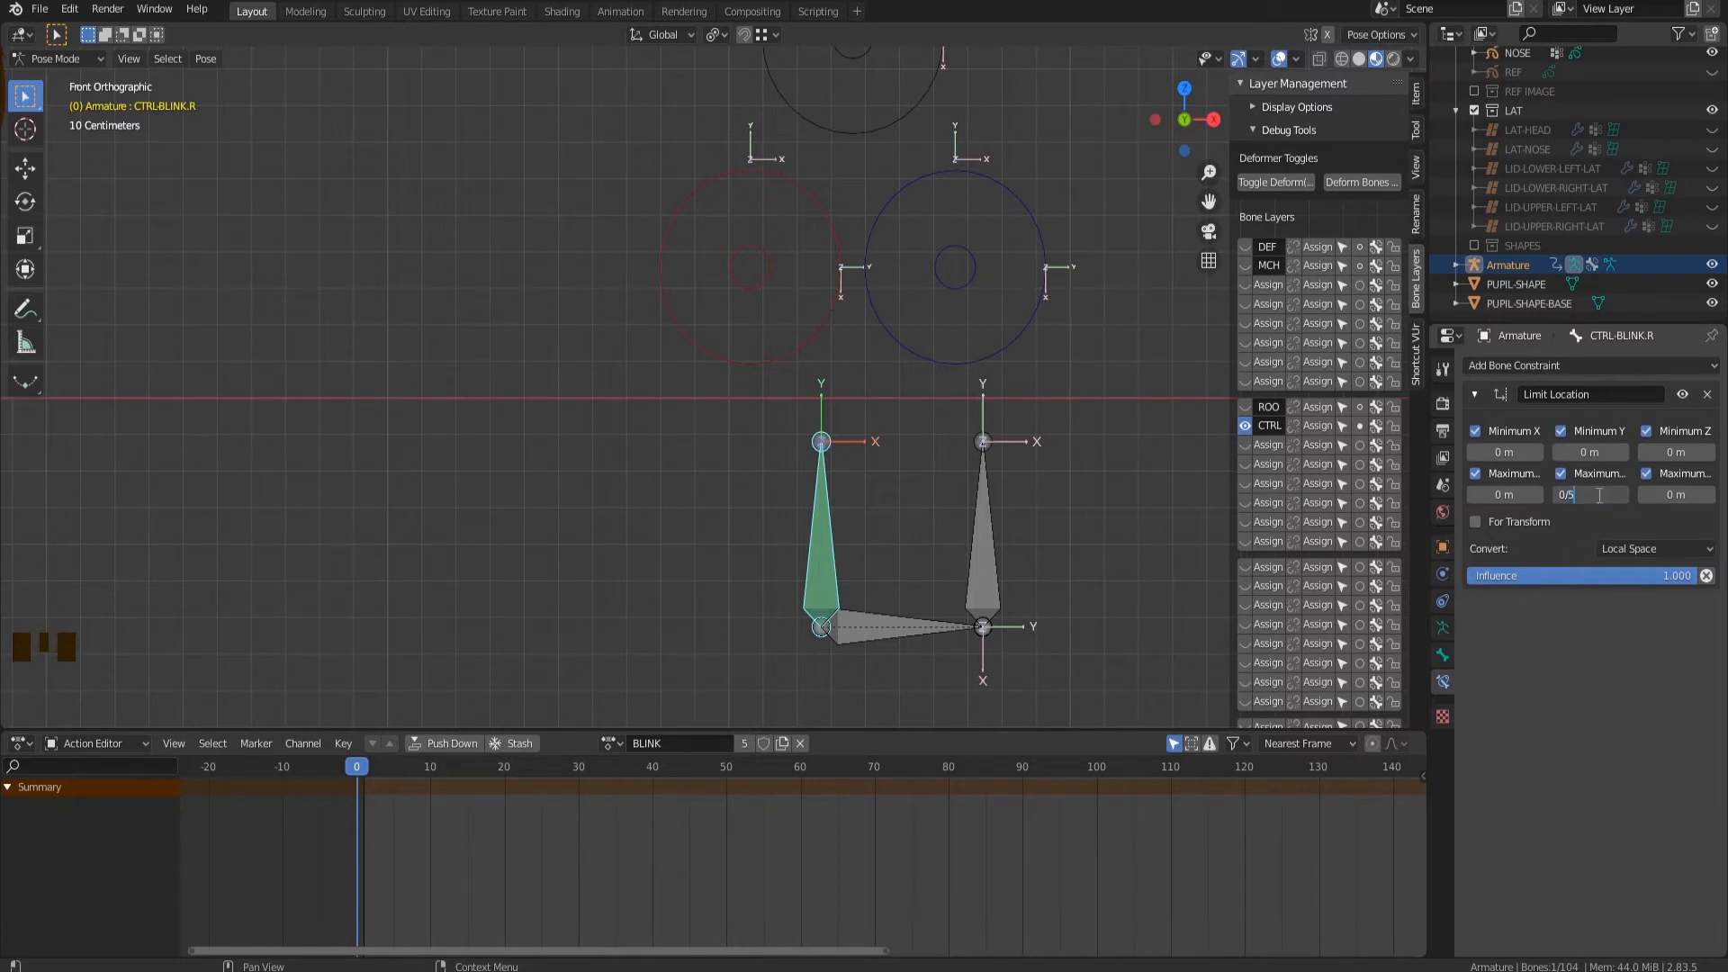
key("BackSpace")
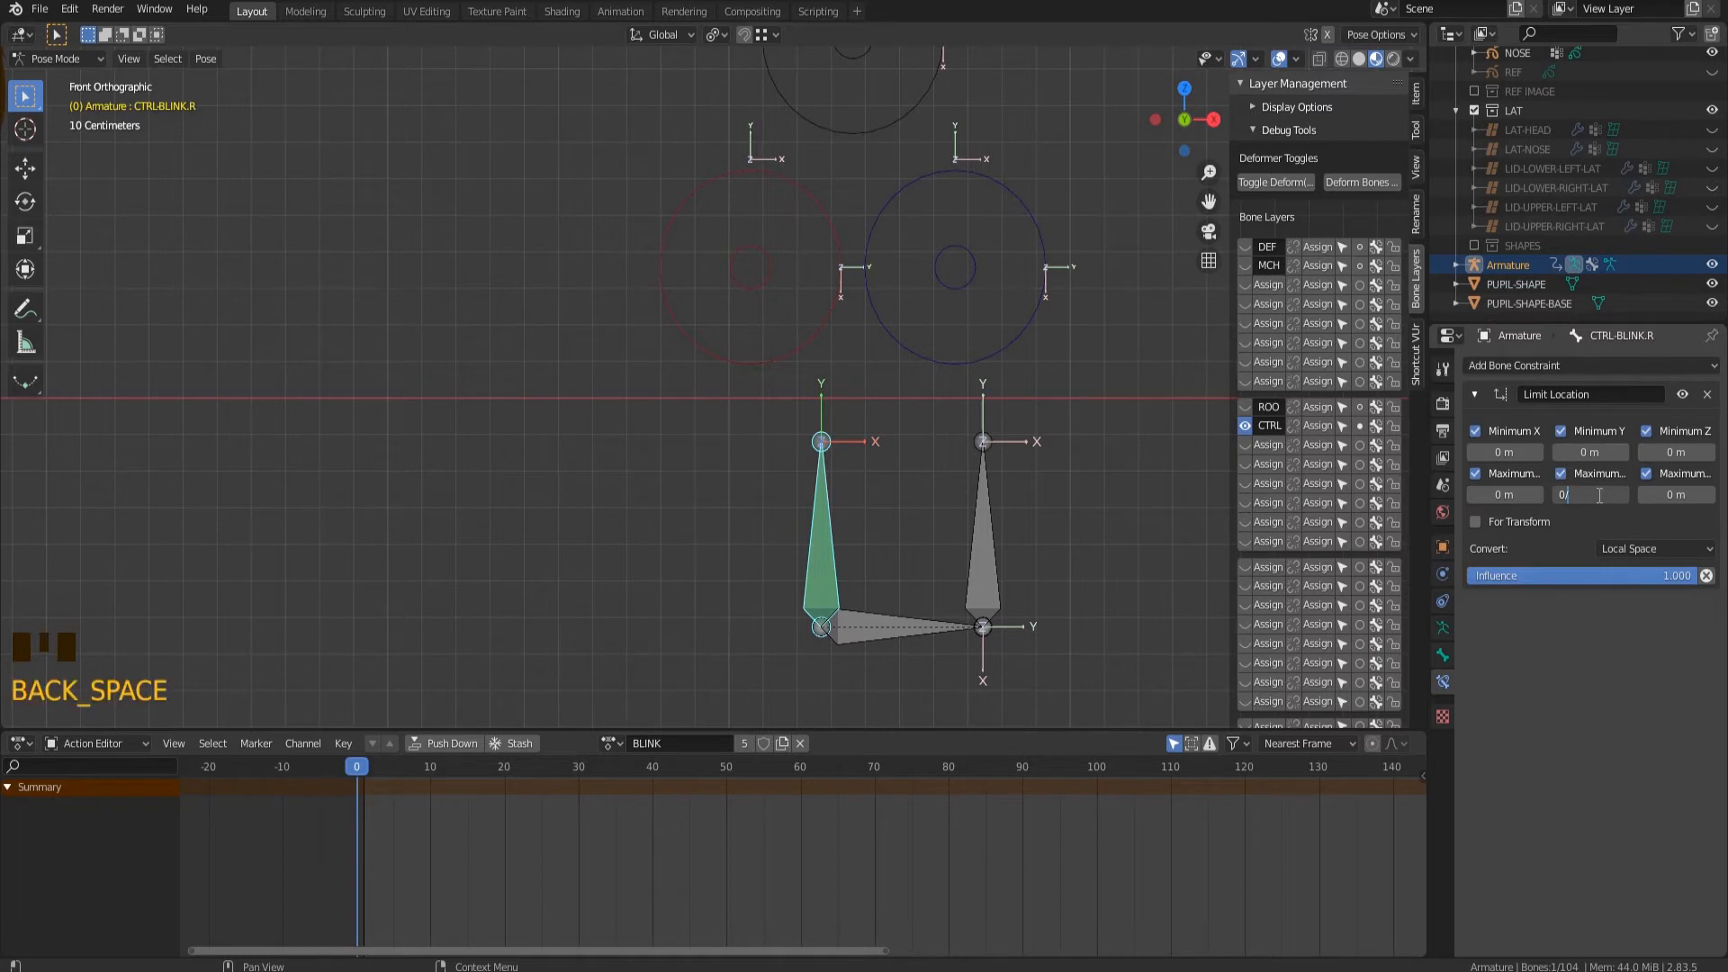
type("5")
key("Return")
Test the right eye's blink by moving CTRL-BLINK.R up and down within its limits, with the face in view.
key("g")
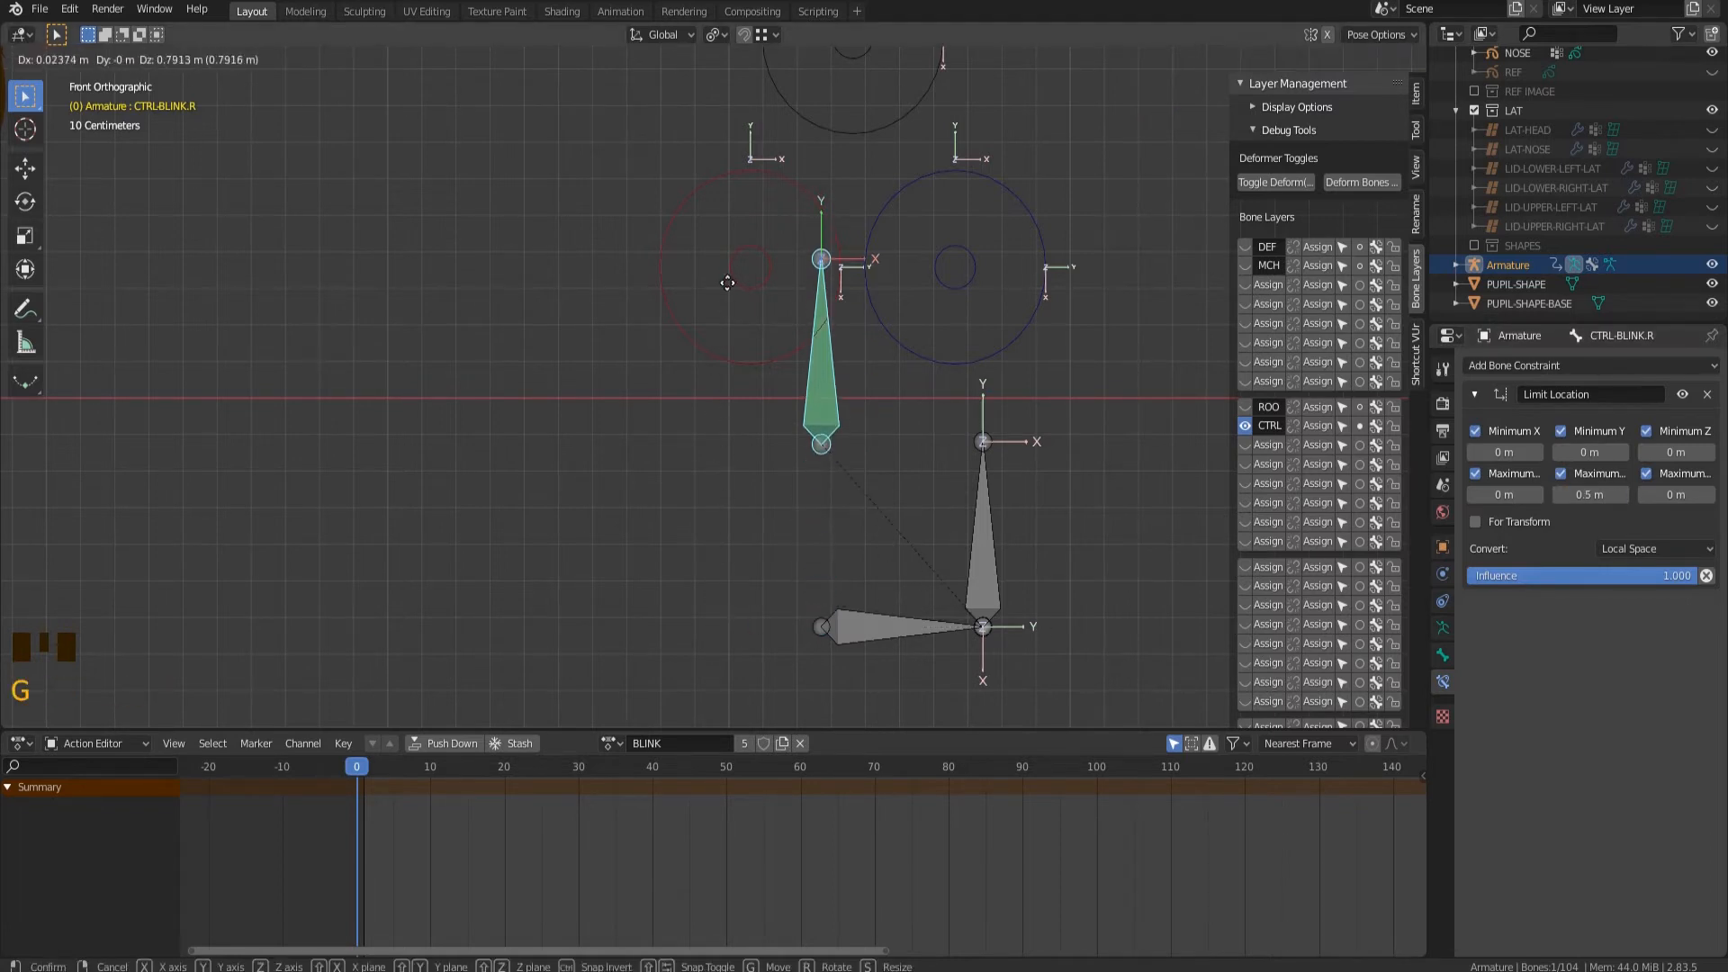
left_click(762, 613)
scroll(634, 537, "down", 5)
middle_click_drag(633, 538, 826, 556, "shift")
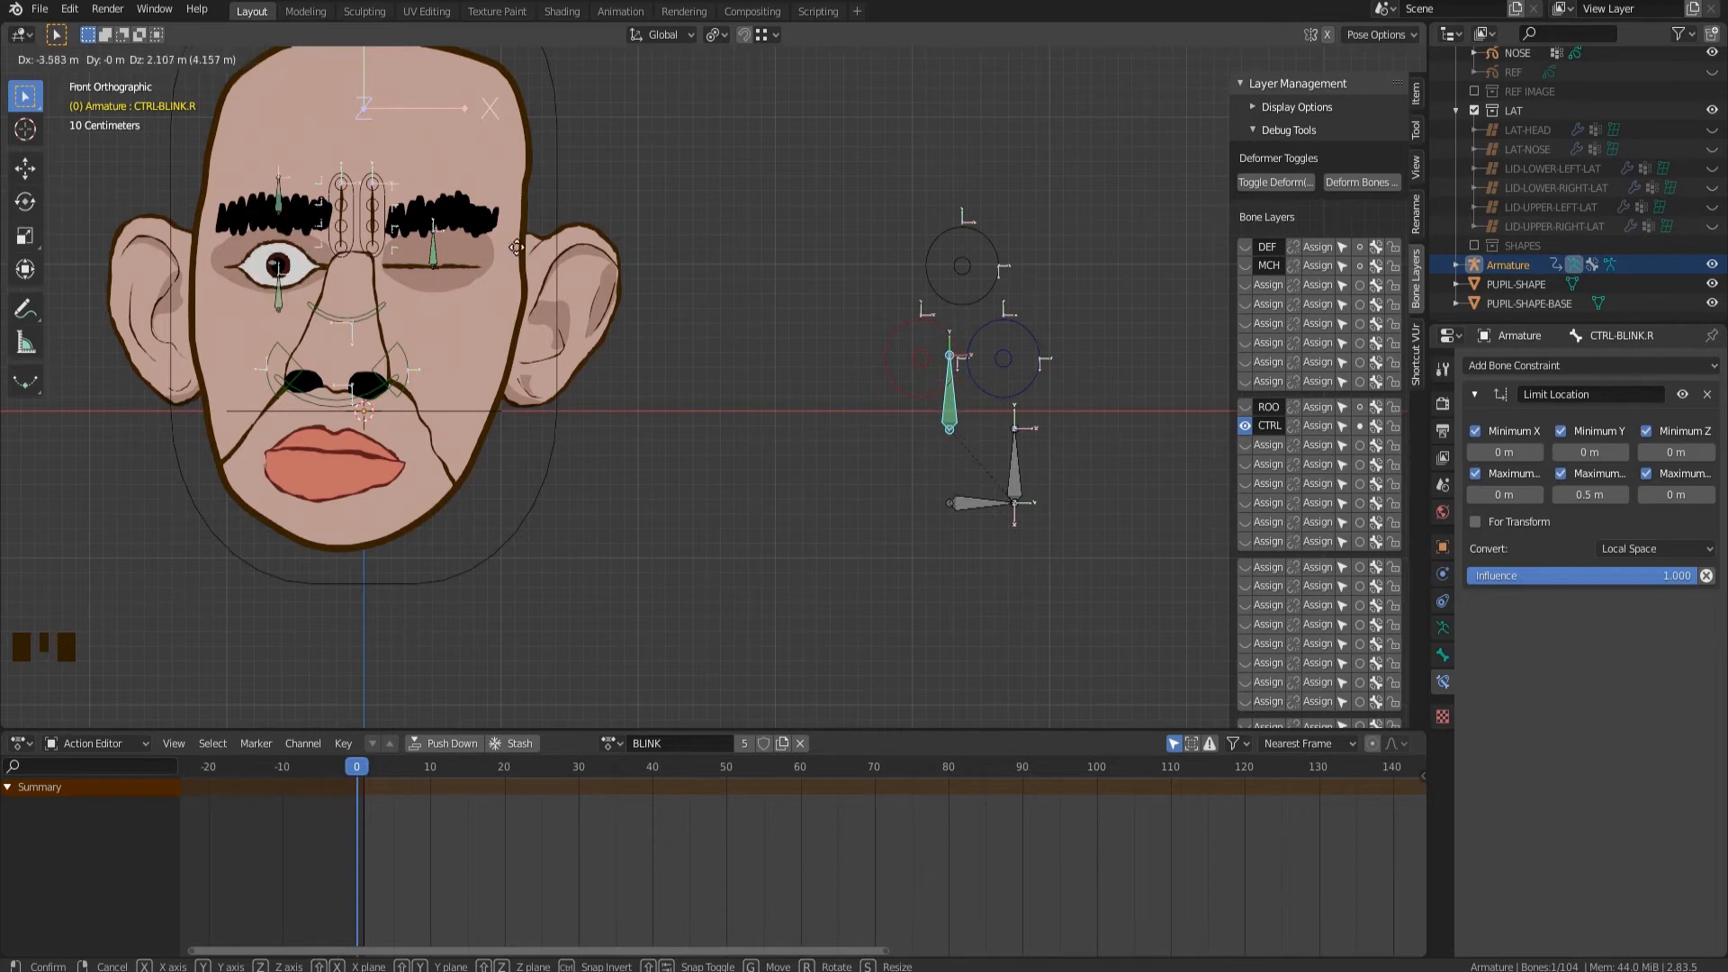
left_click(1025, 614)
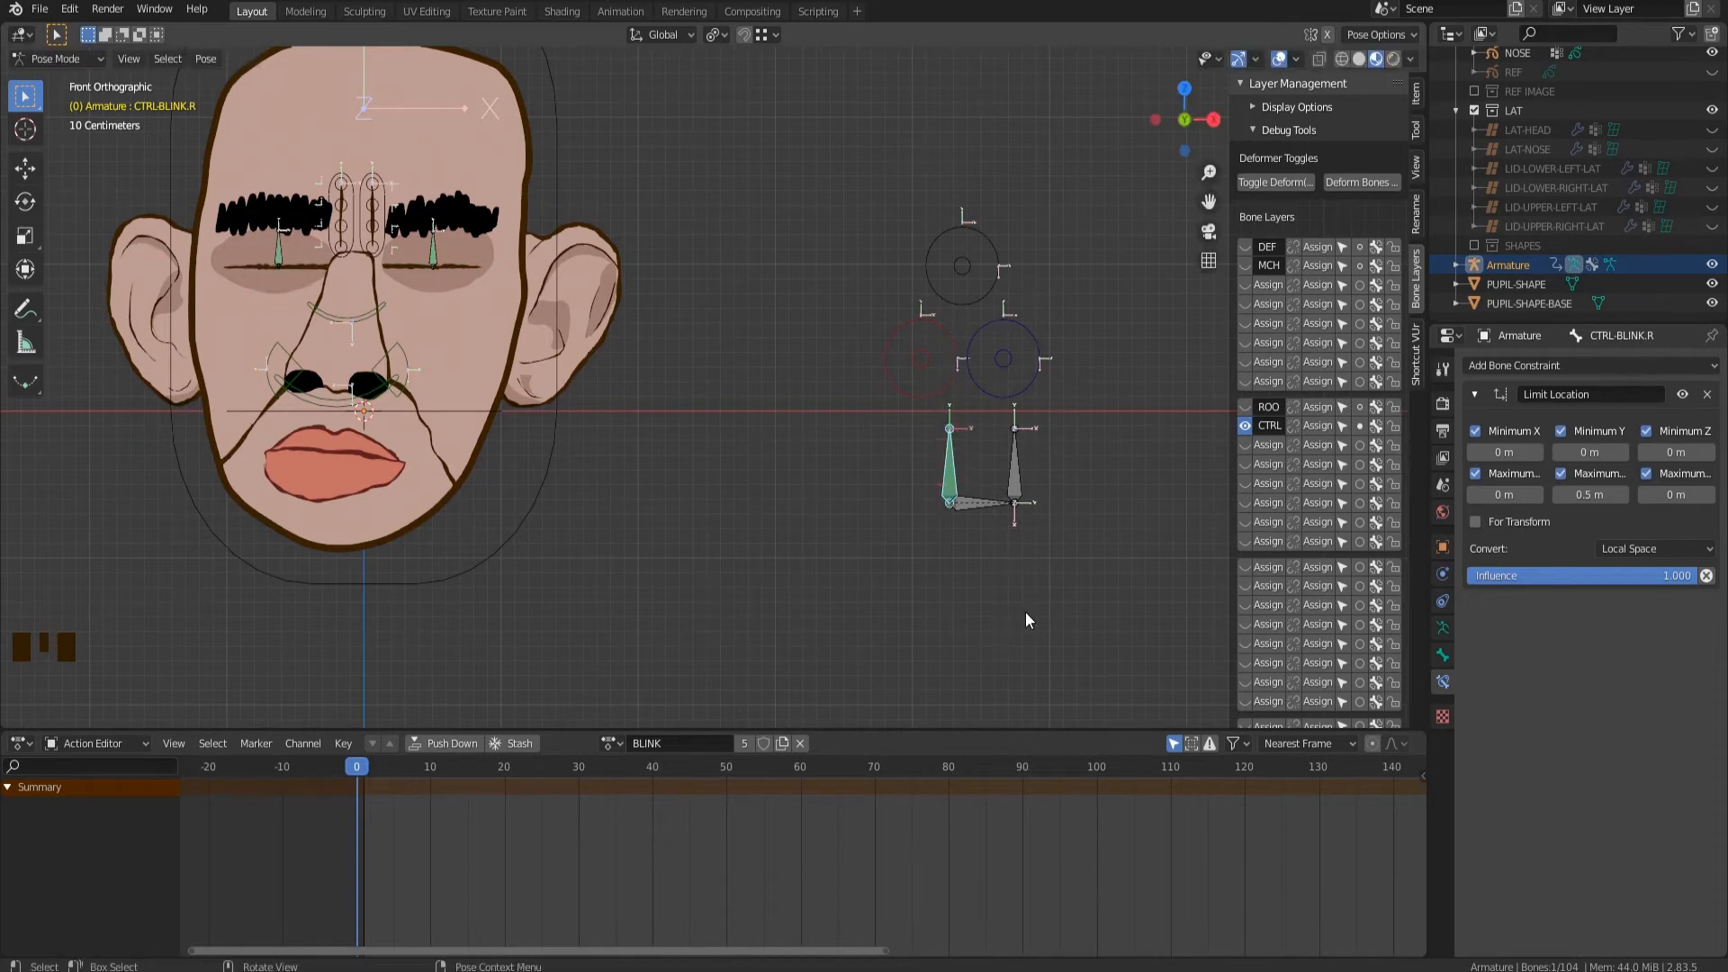
Copy the Limit Location constraint from CTRL-BLINK.R to CTRL-BLINK.L and make CTRL-BLINK.L the active bone.
middle_click_drag(1098, 524, 921, 505, "shift")
scroll(915, 531, "up", 4)
left_click(944, 530)
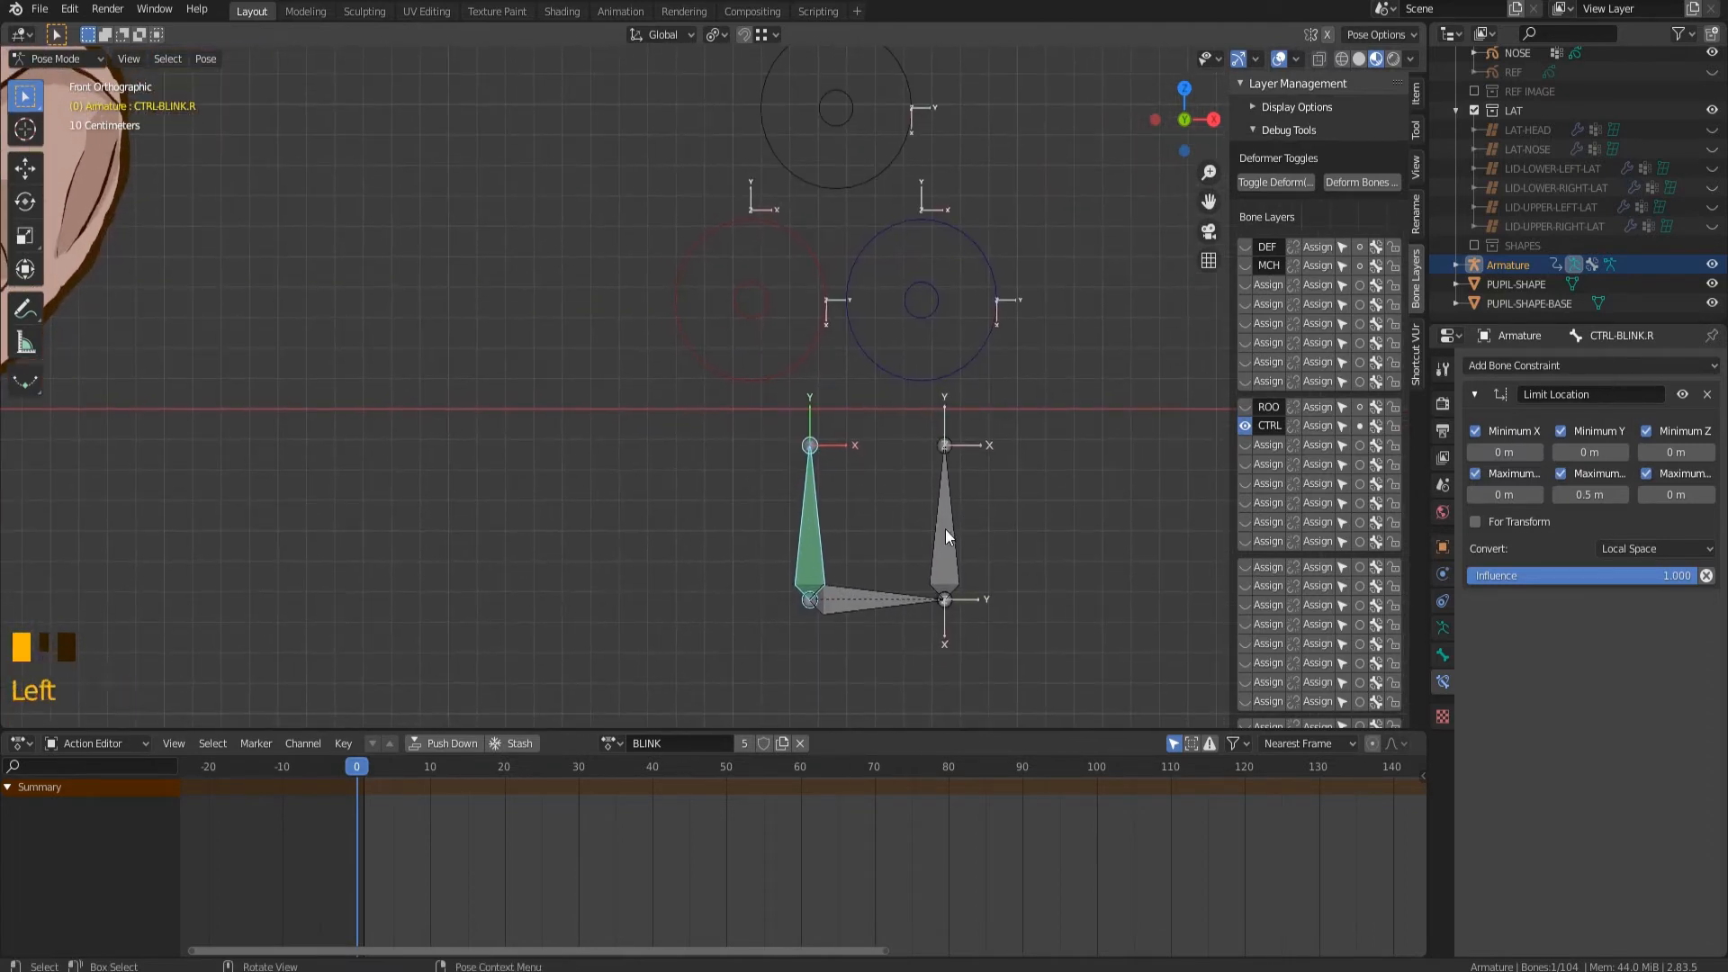
left_click(805, 531, "shift")
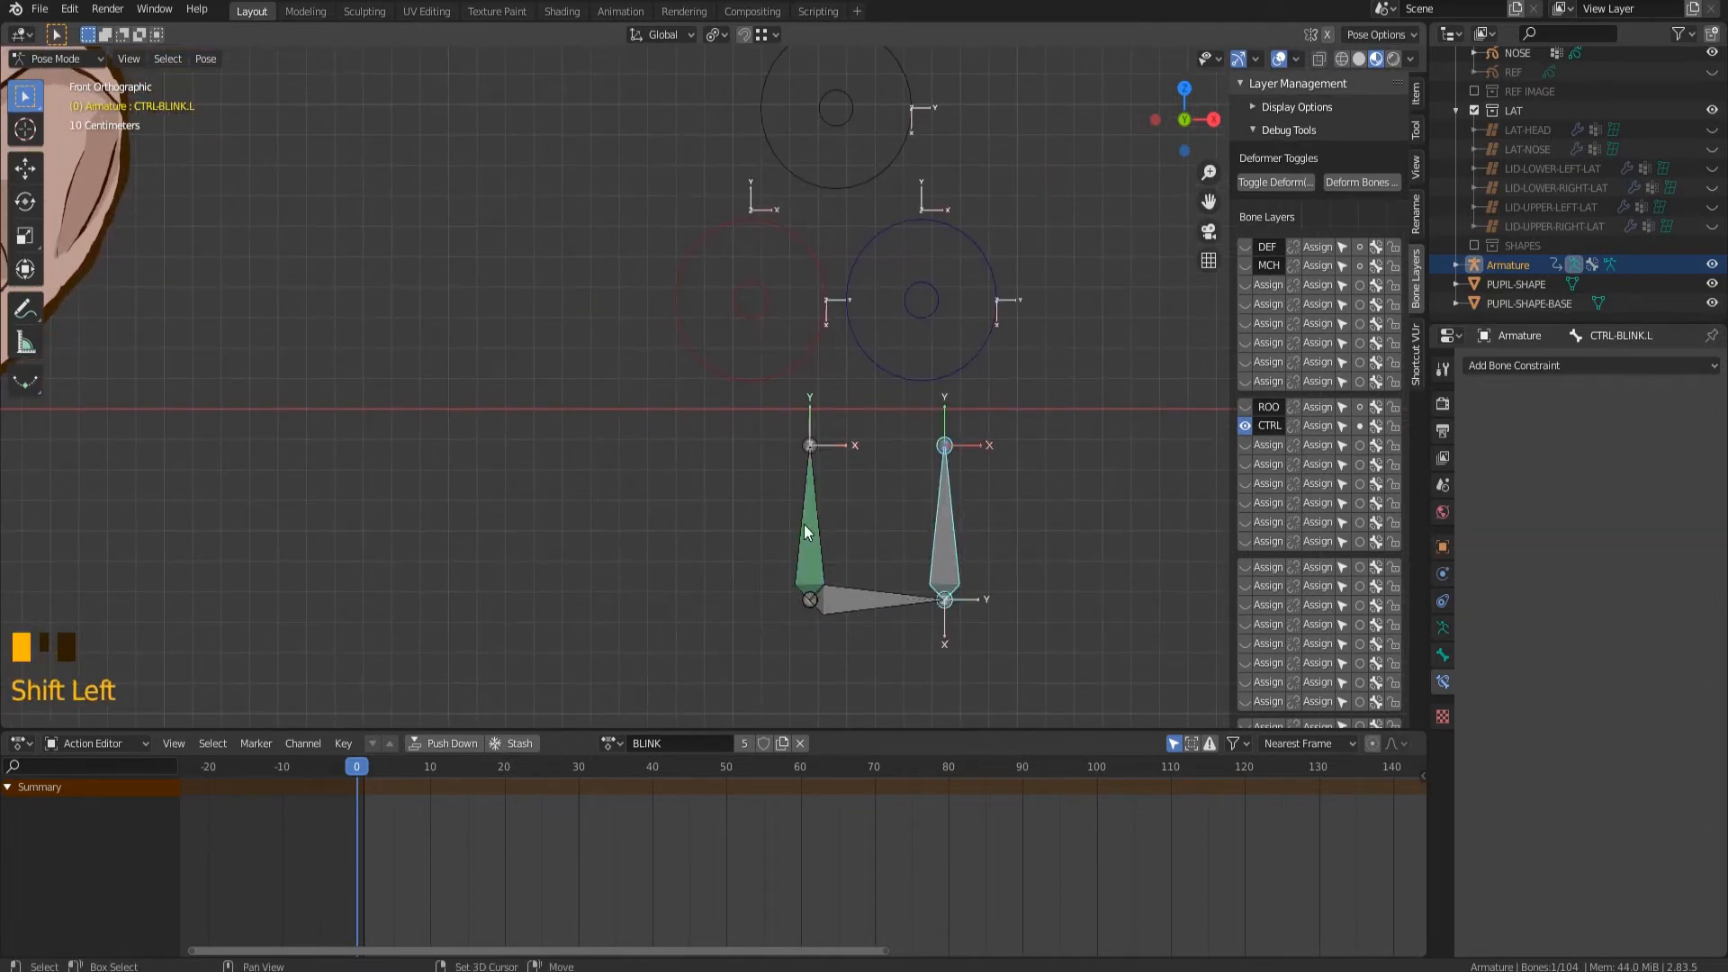
left_click(207, 61)
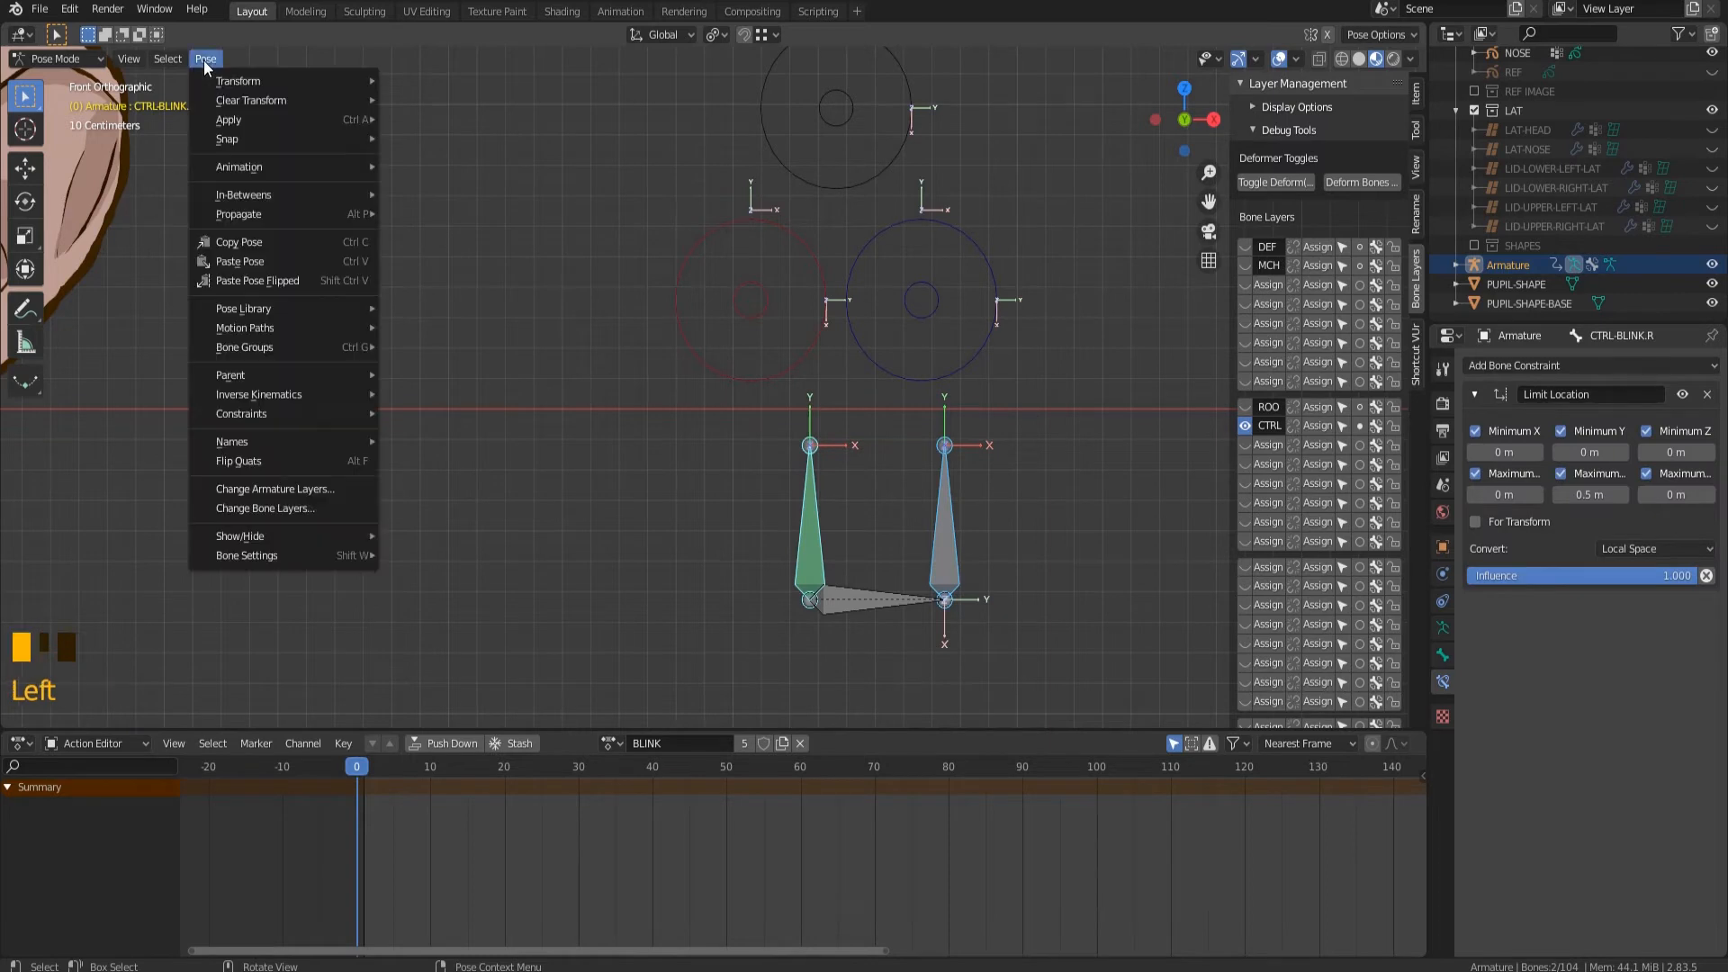
mouse_move(281, 410)
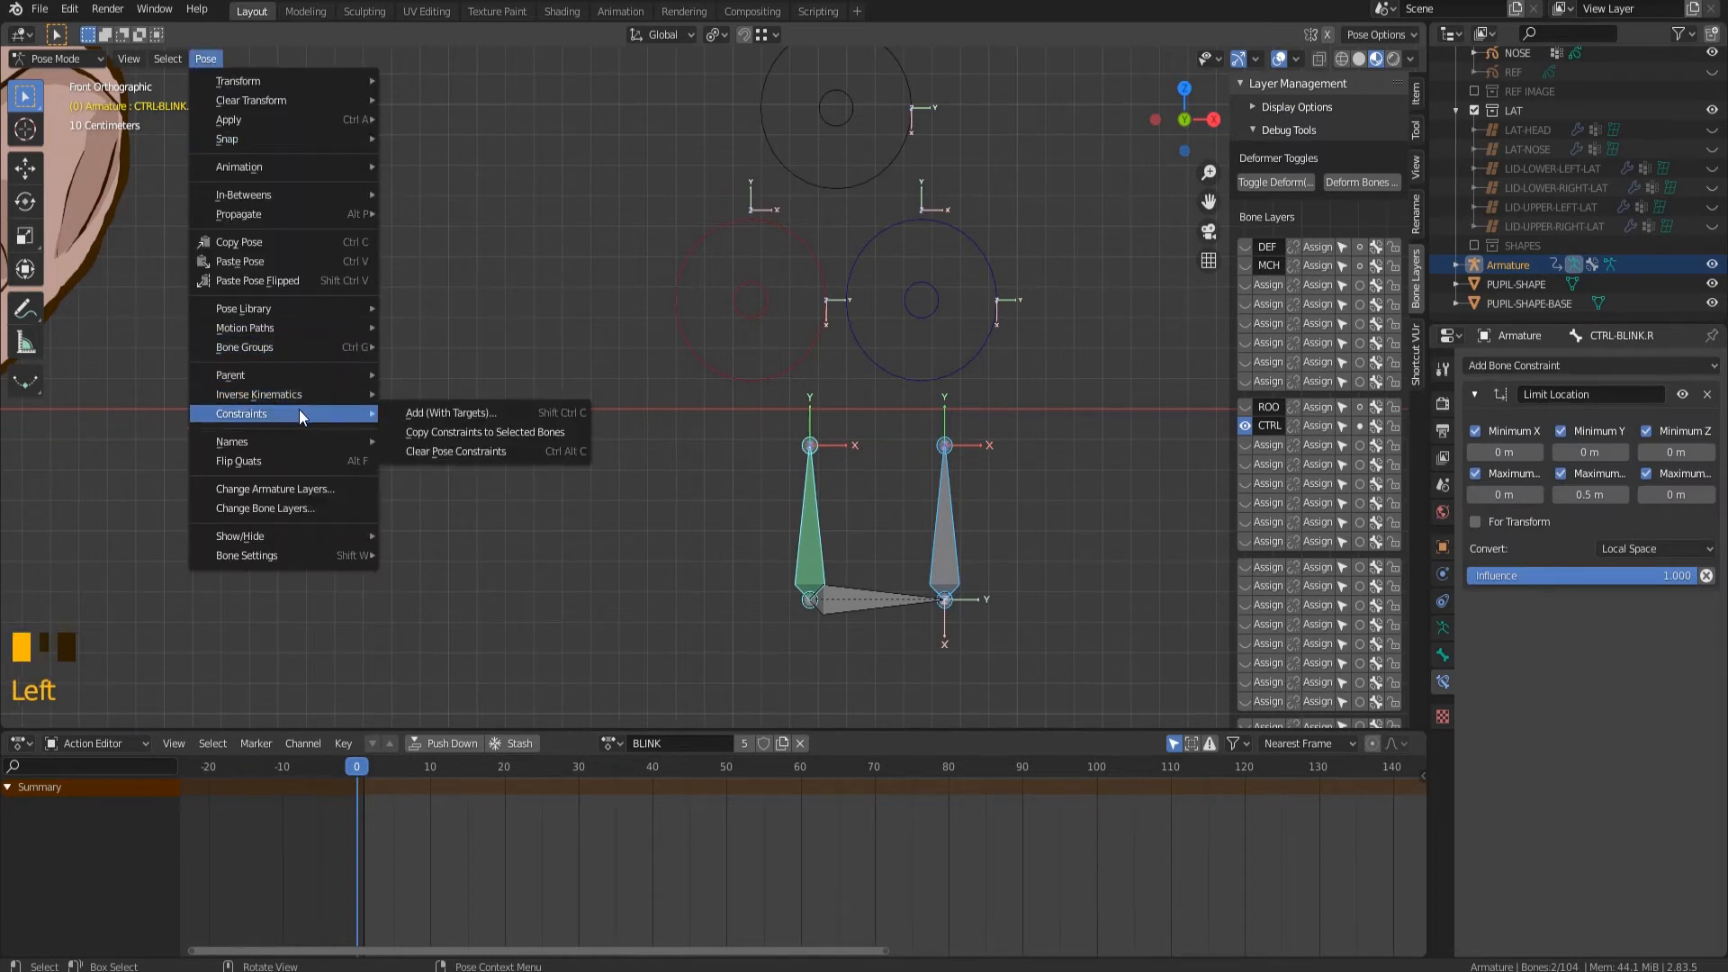
left_click(441, 431)
left_click(945, 533)
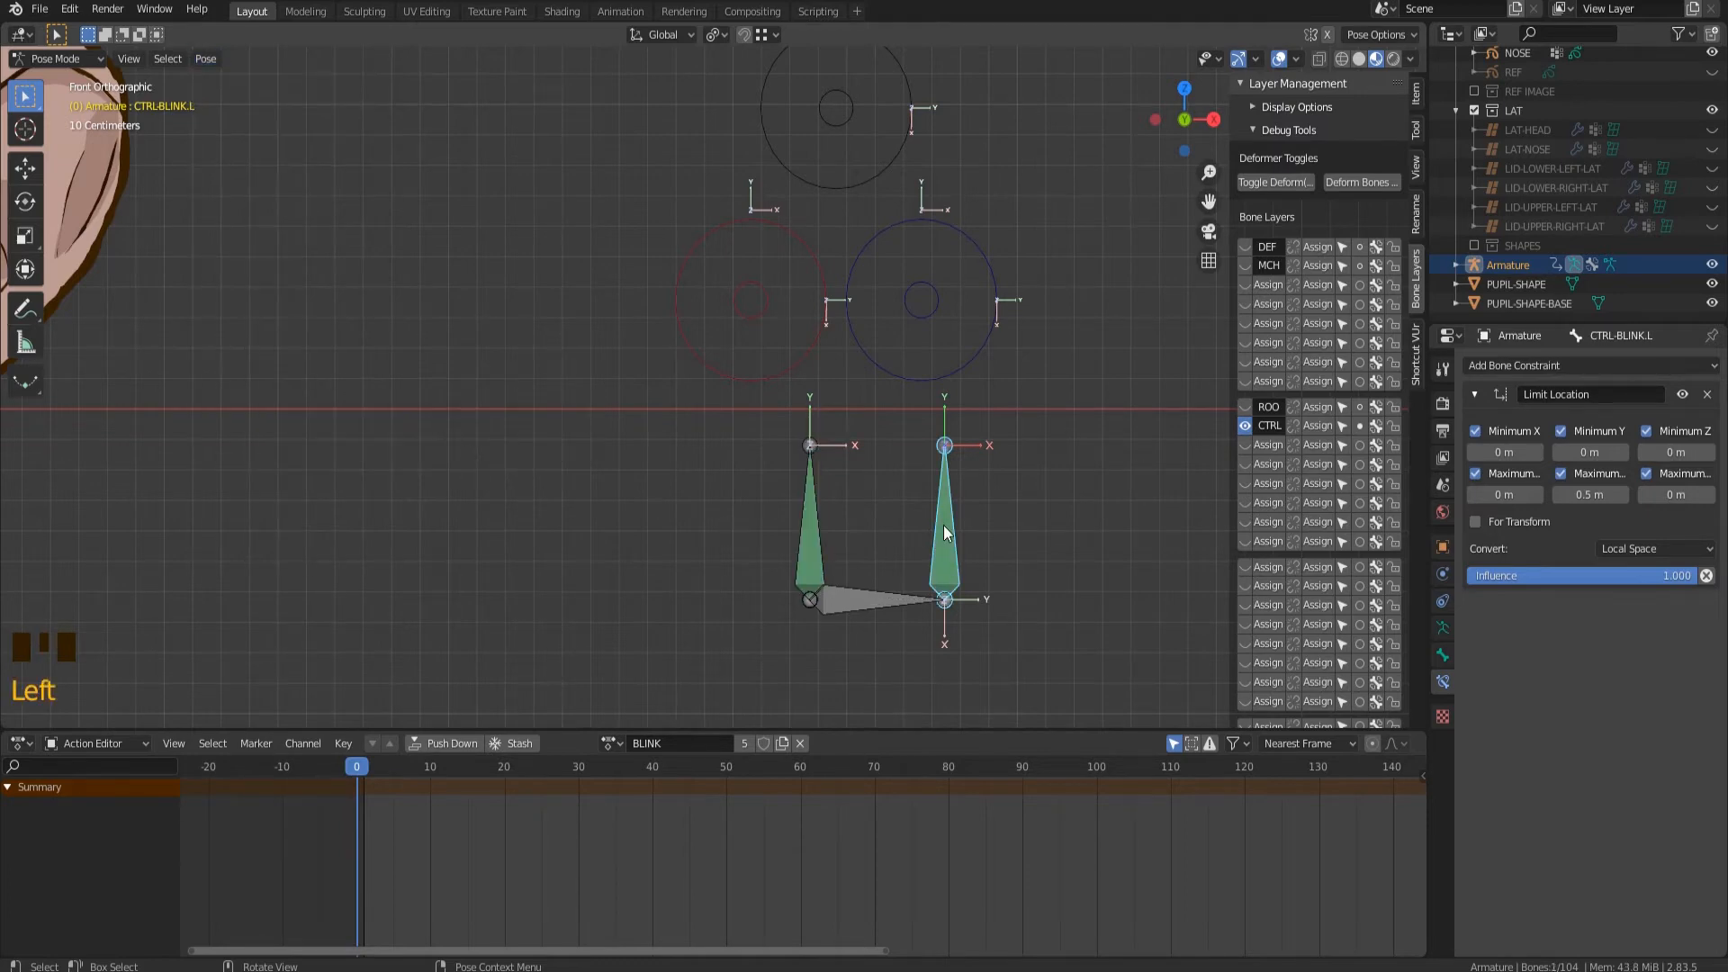
Test the left eye's blink by moving CTRL-BLINK.L up and down, then cancel the move.
scroll(988, 562, "down", 3)
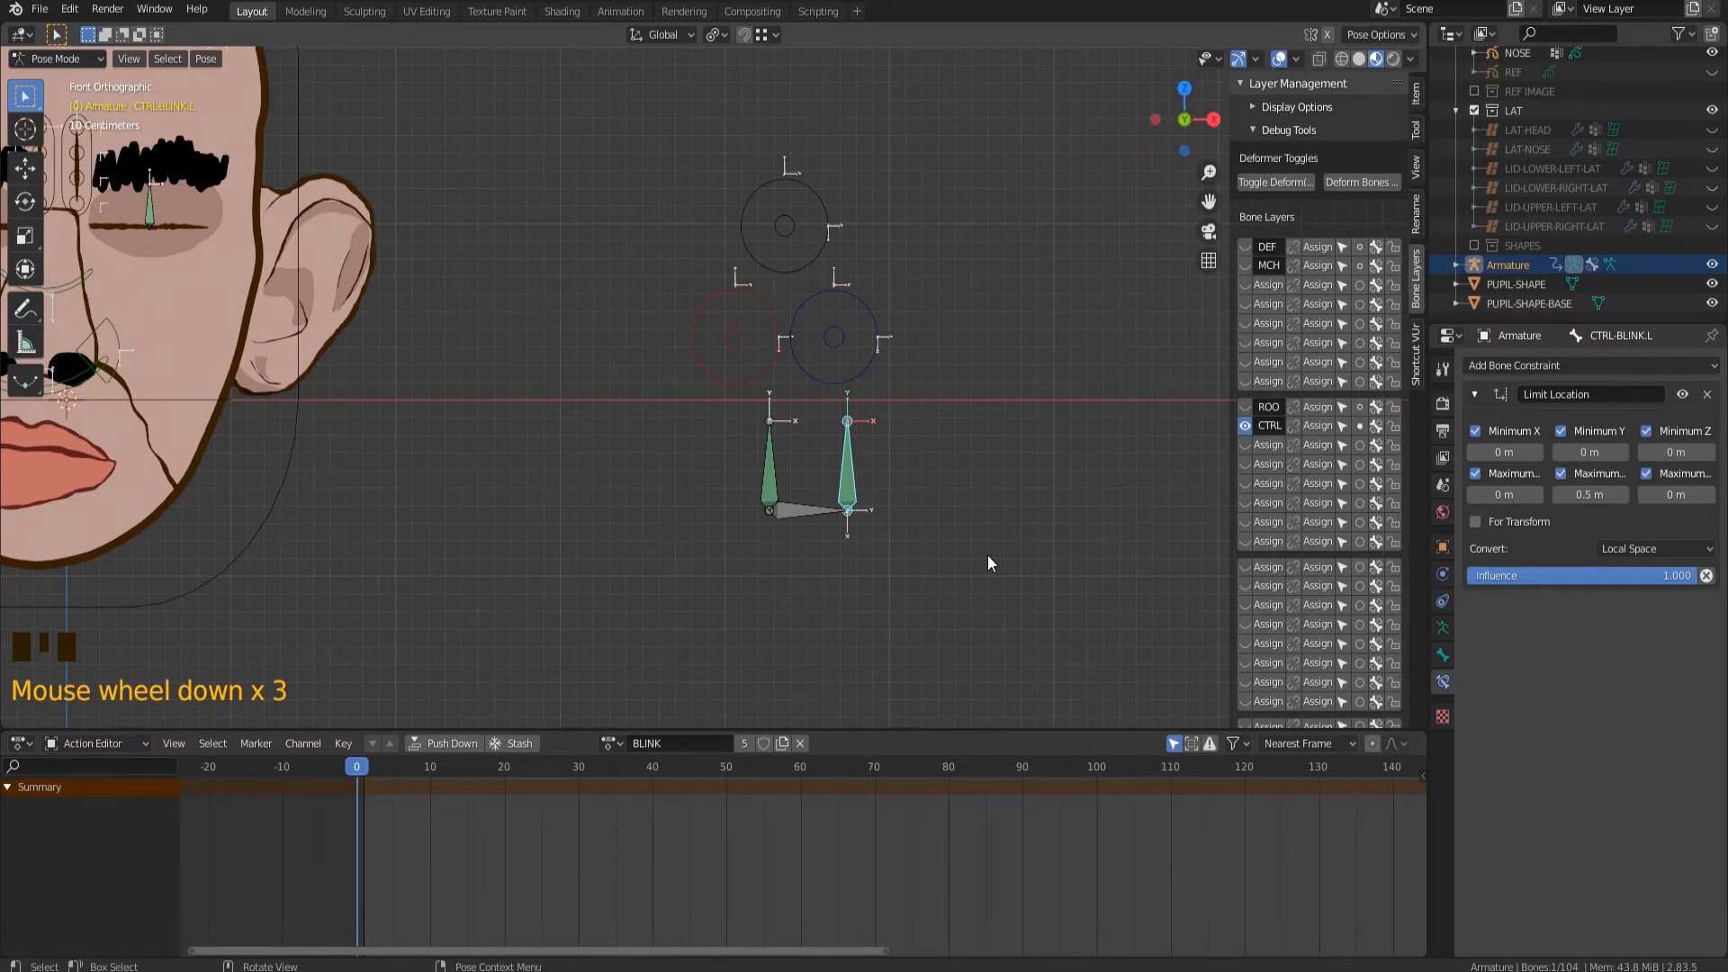
key("g")
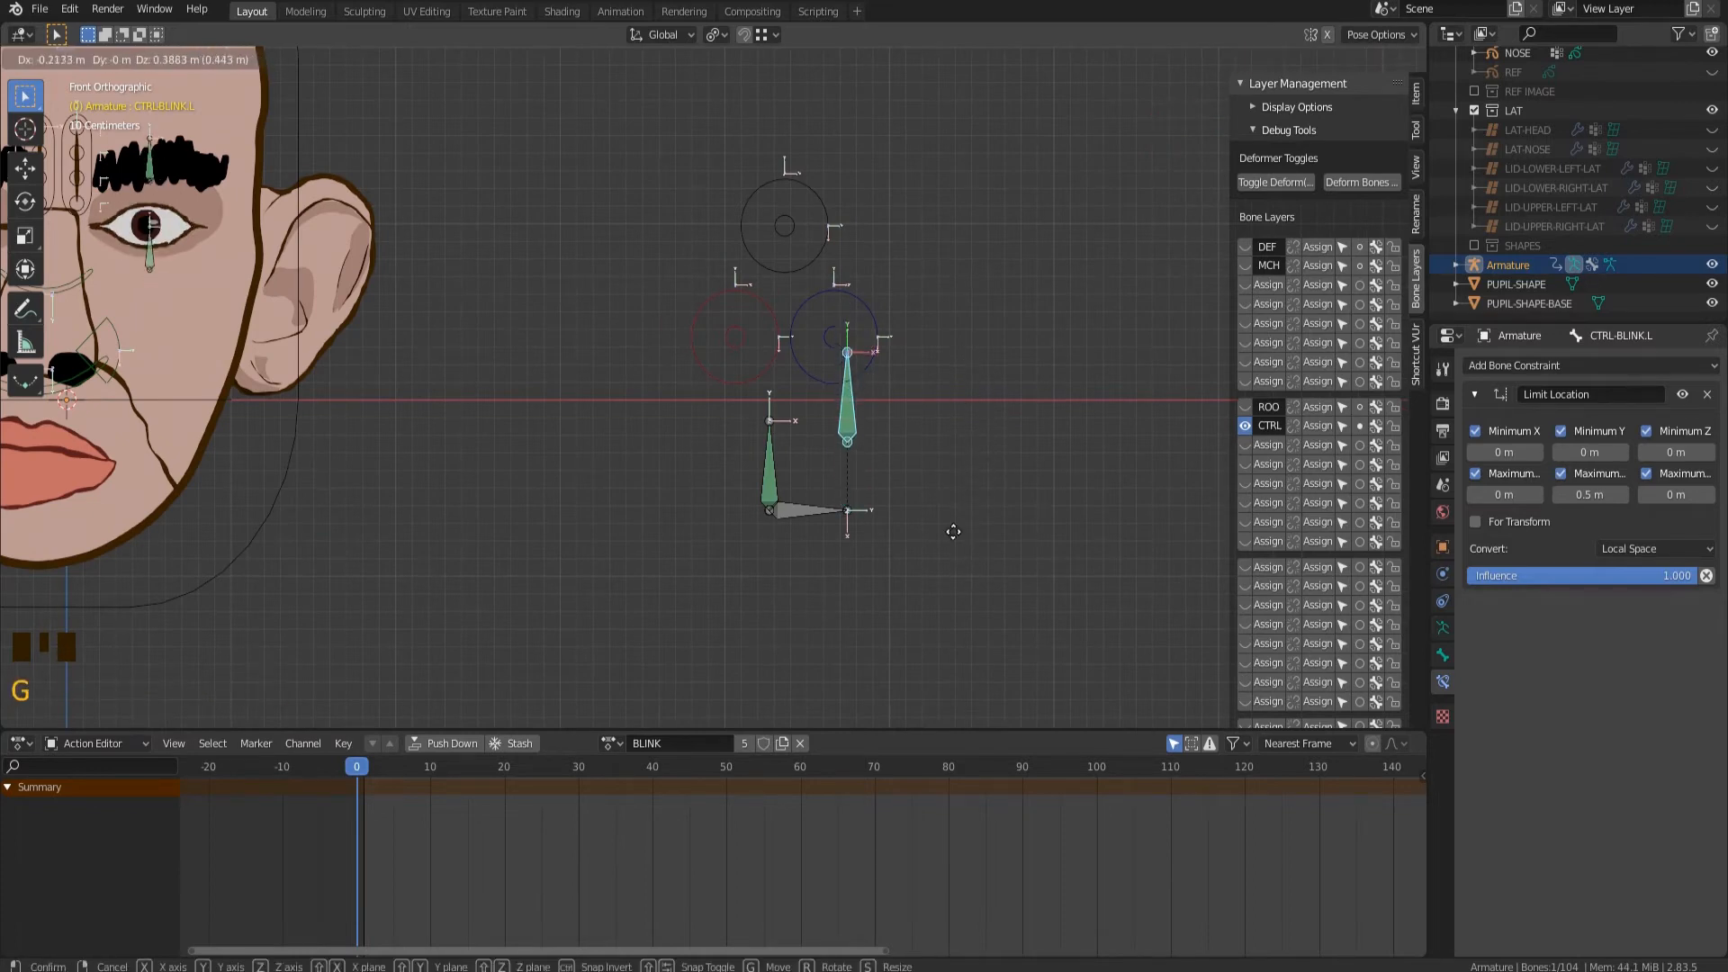
right_click(995, 342)
Deselect all bones, switch the armature from Pose Mode to Object Mode and clear the object selection.
scroll(970, 397, "down", 5)
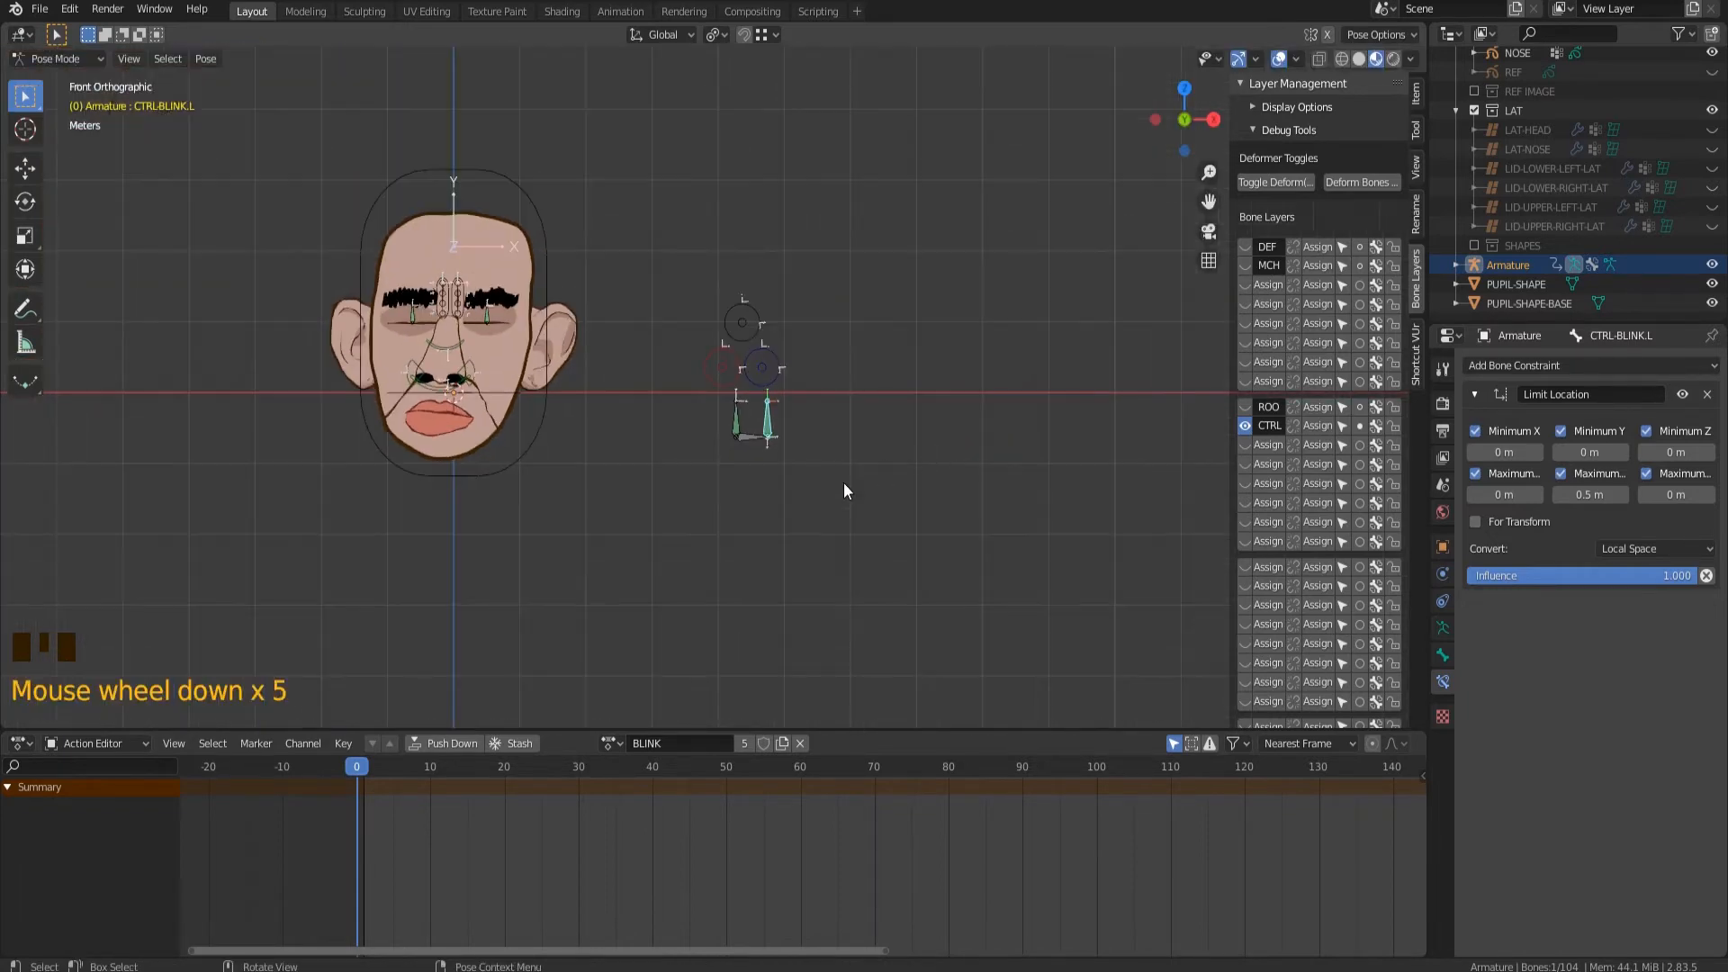
left_click(615, 597)
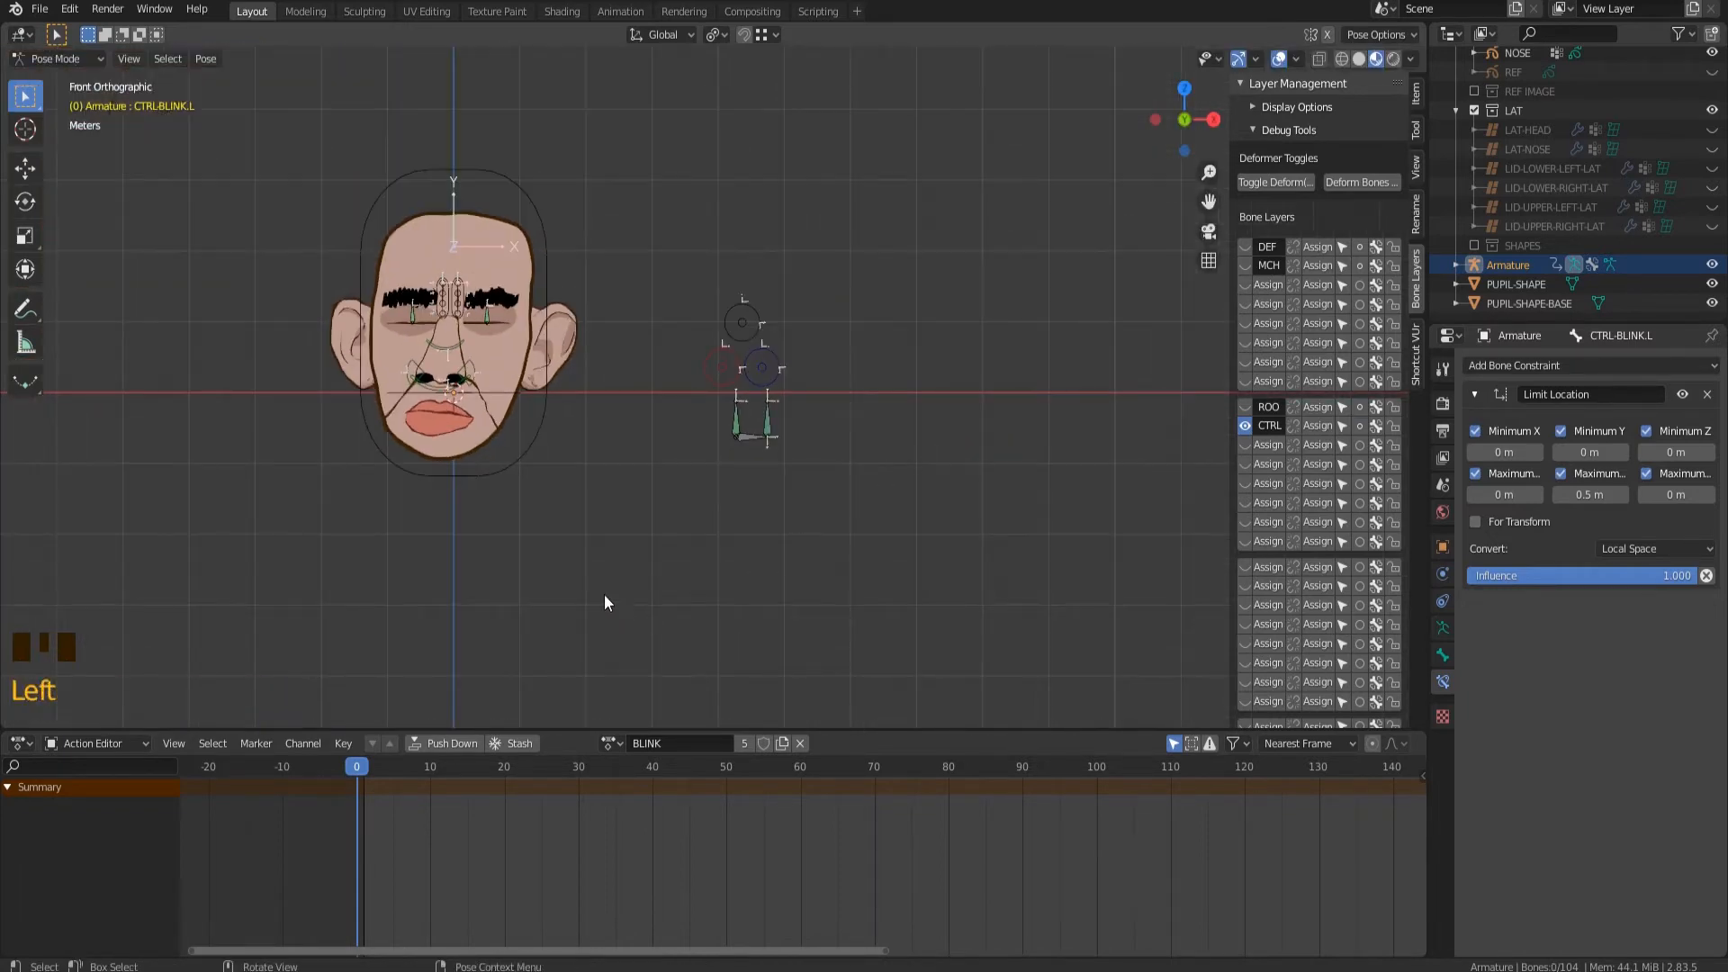
middle_click(565, 581, "shift")
middle_click_drag(566, 581, 895, 612, "shift")
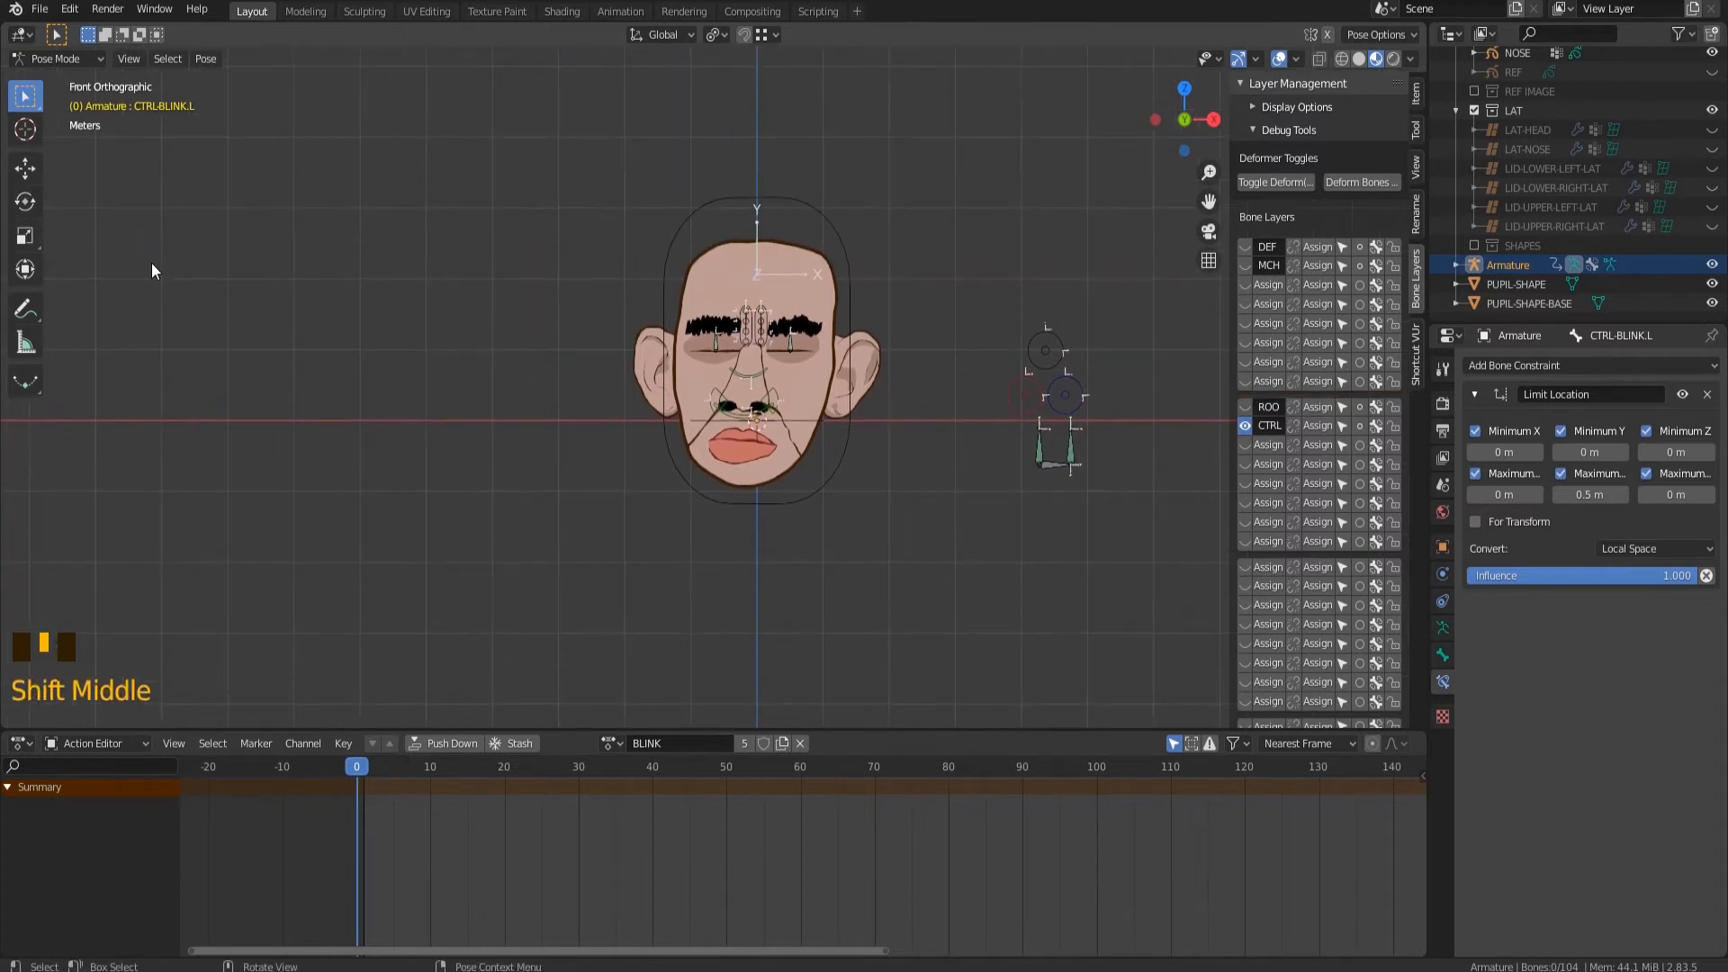
left_click(62, 60)
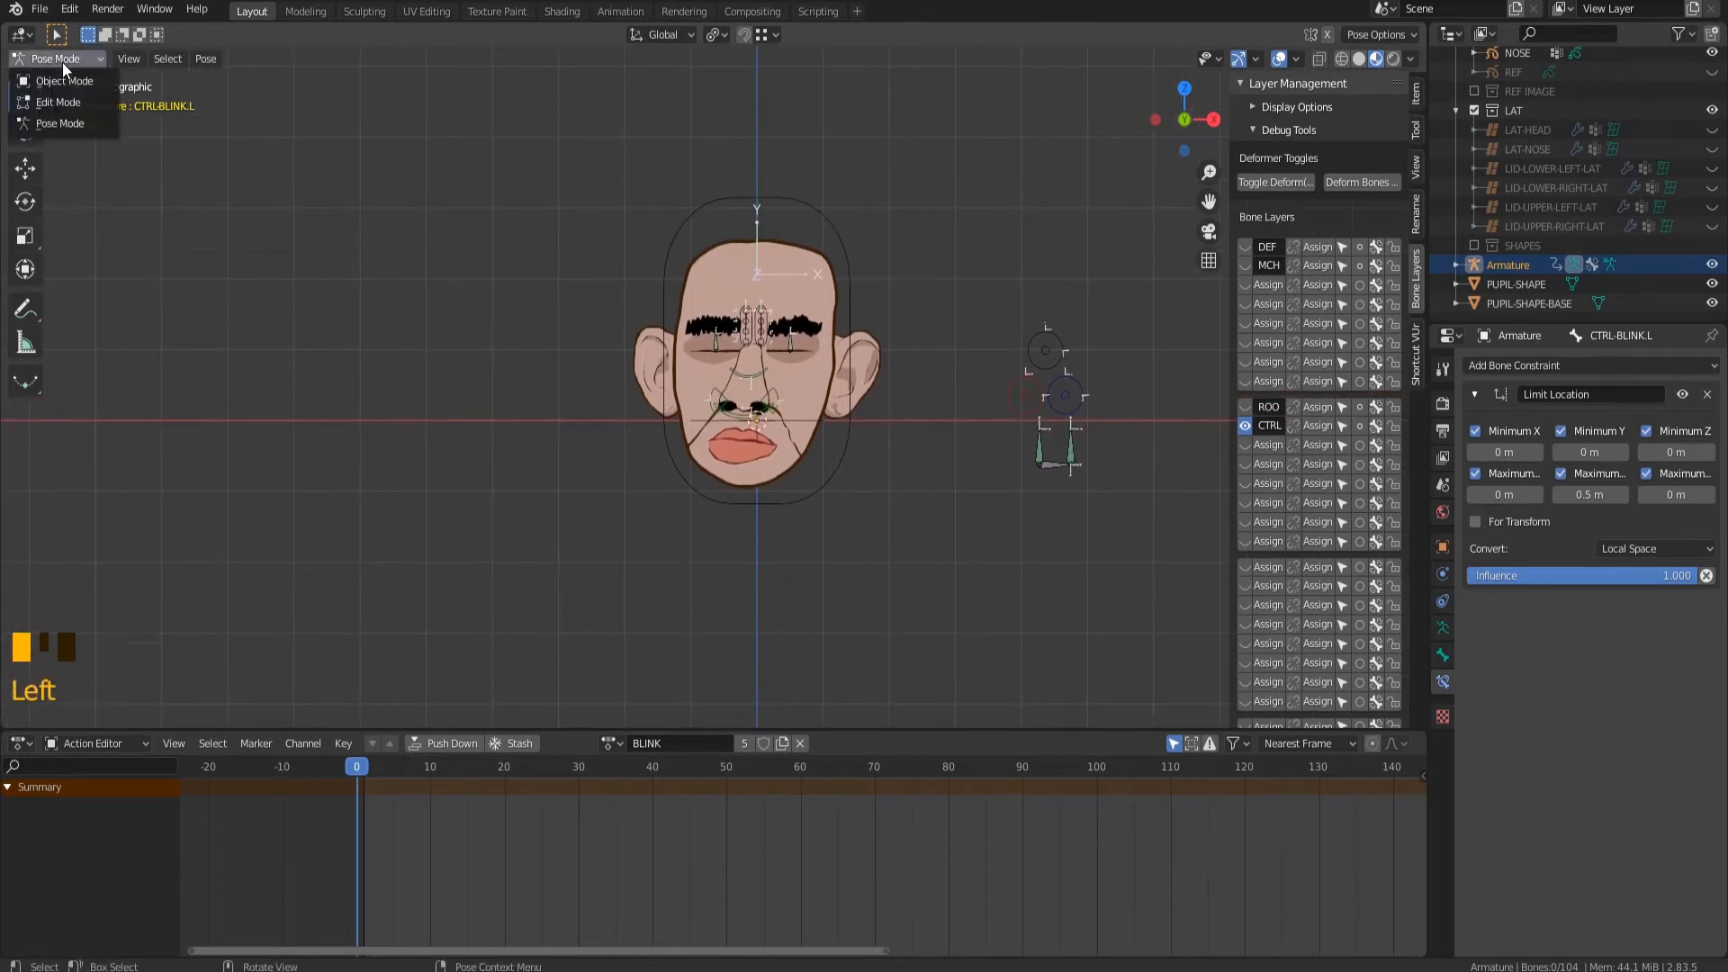
left_click(72, 133)
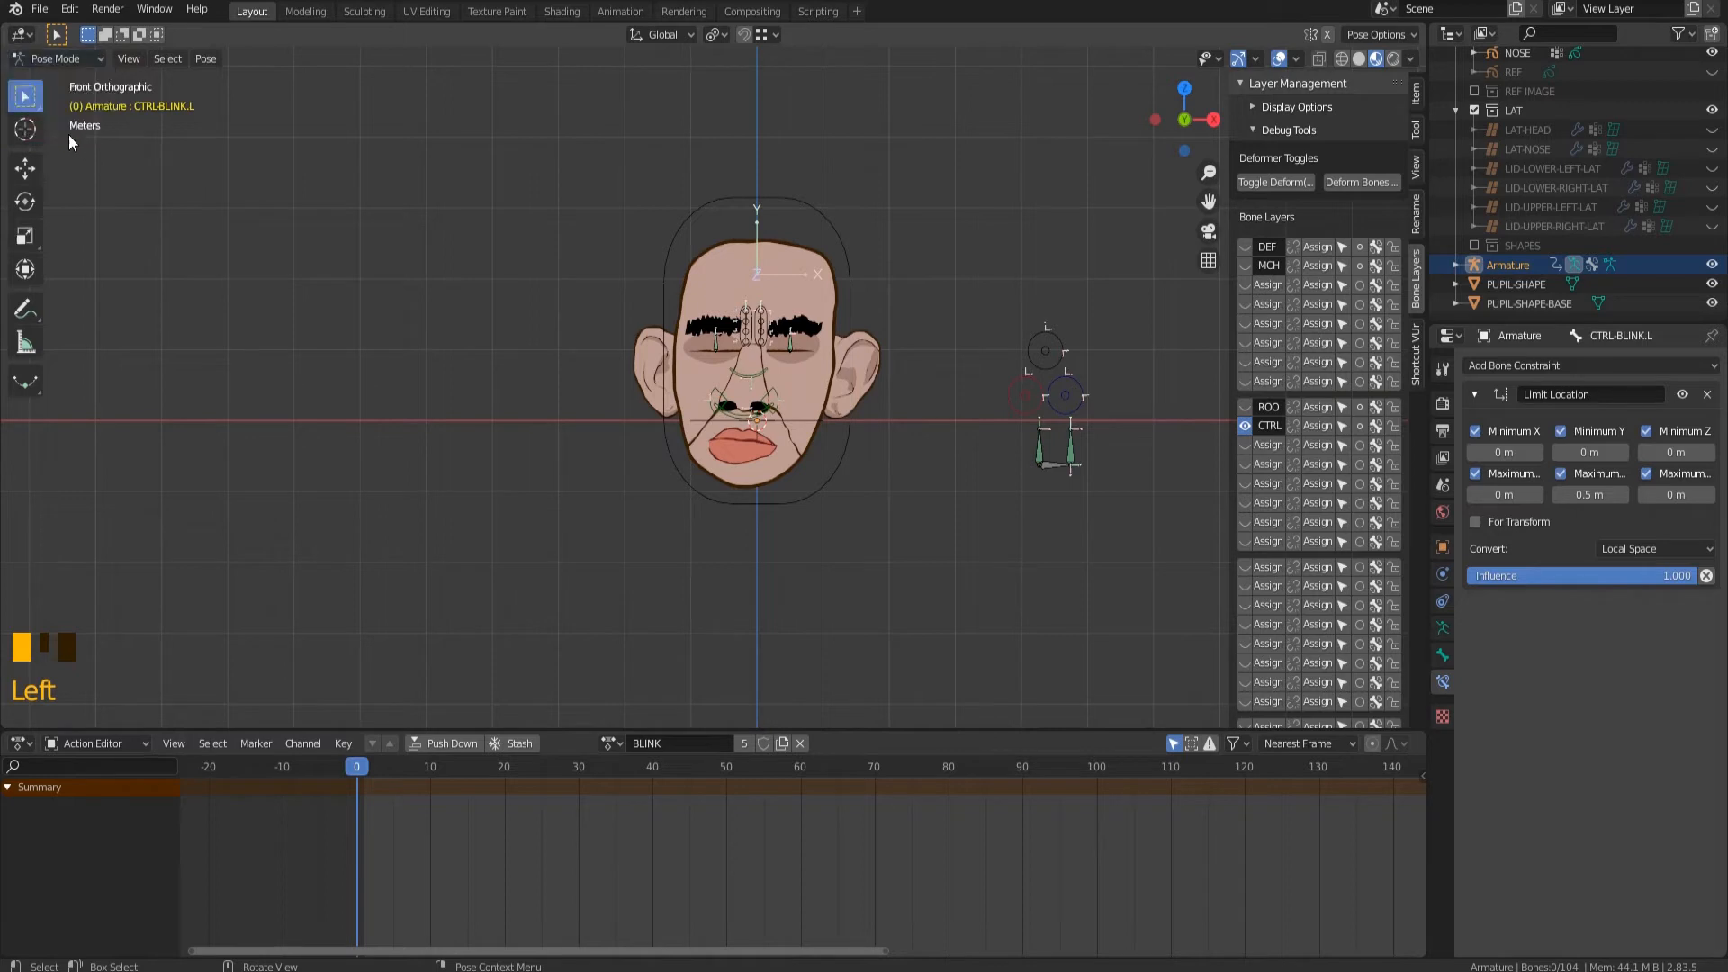
left_click(62, 61)
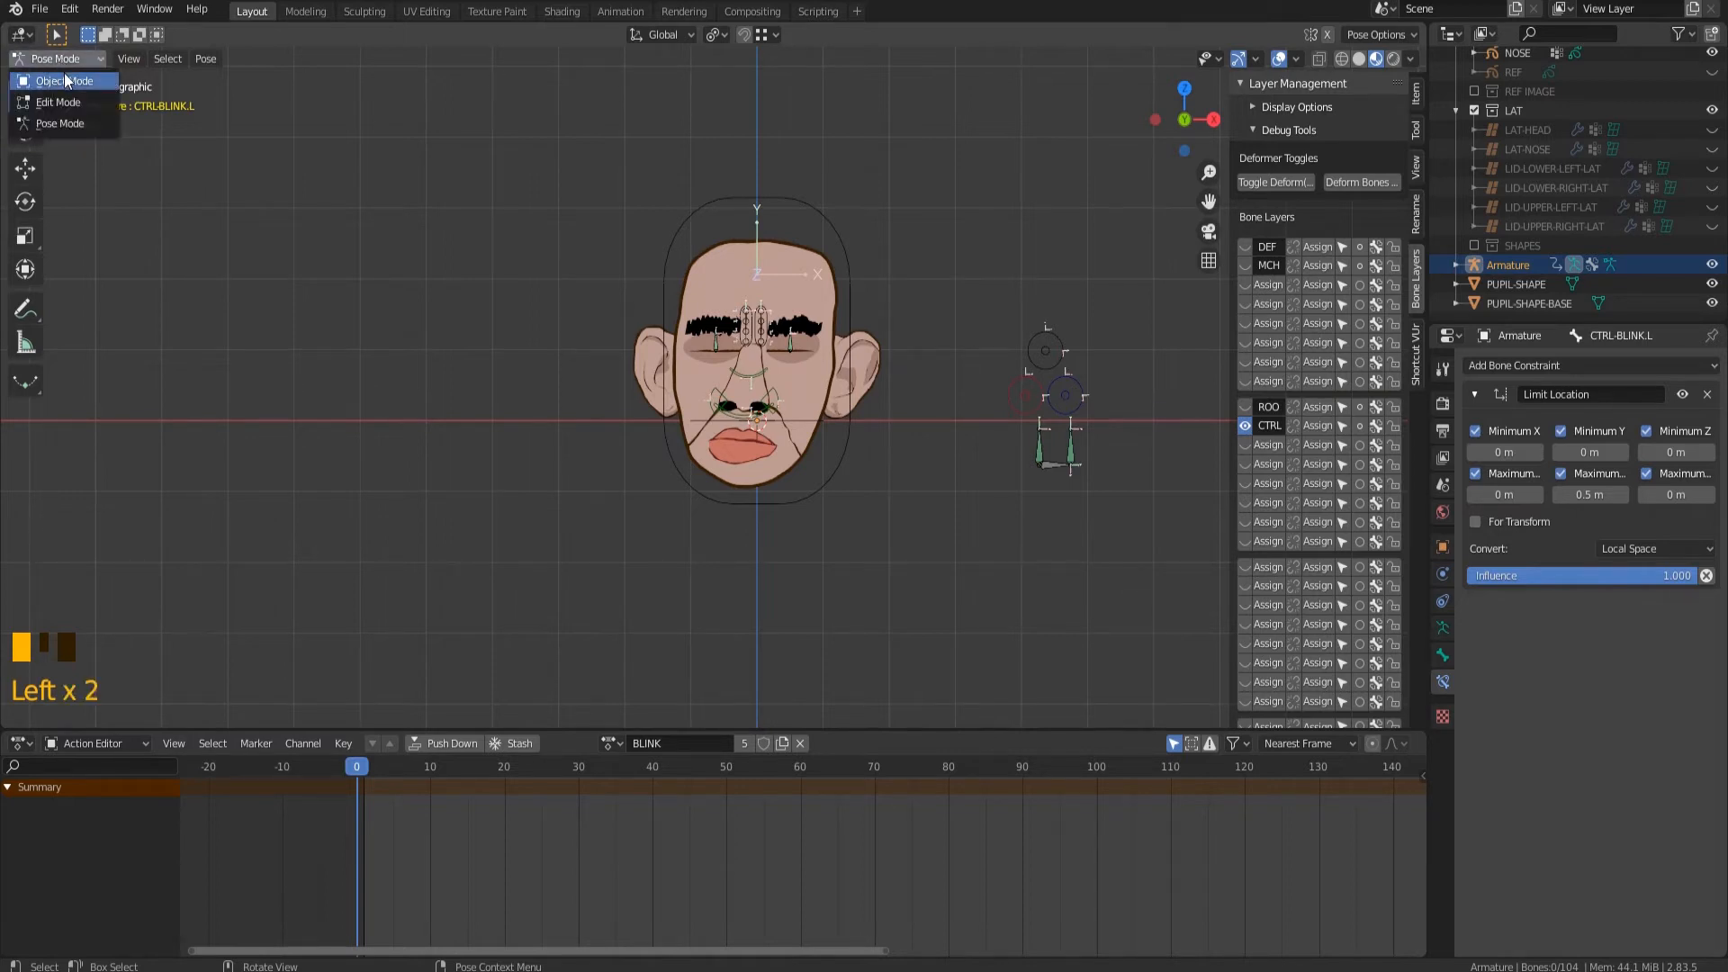
left_click(64, 77)
scroll(412, 517, "down", 3)
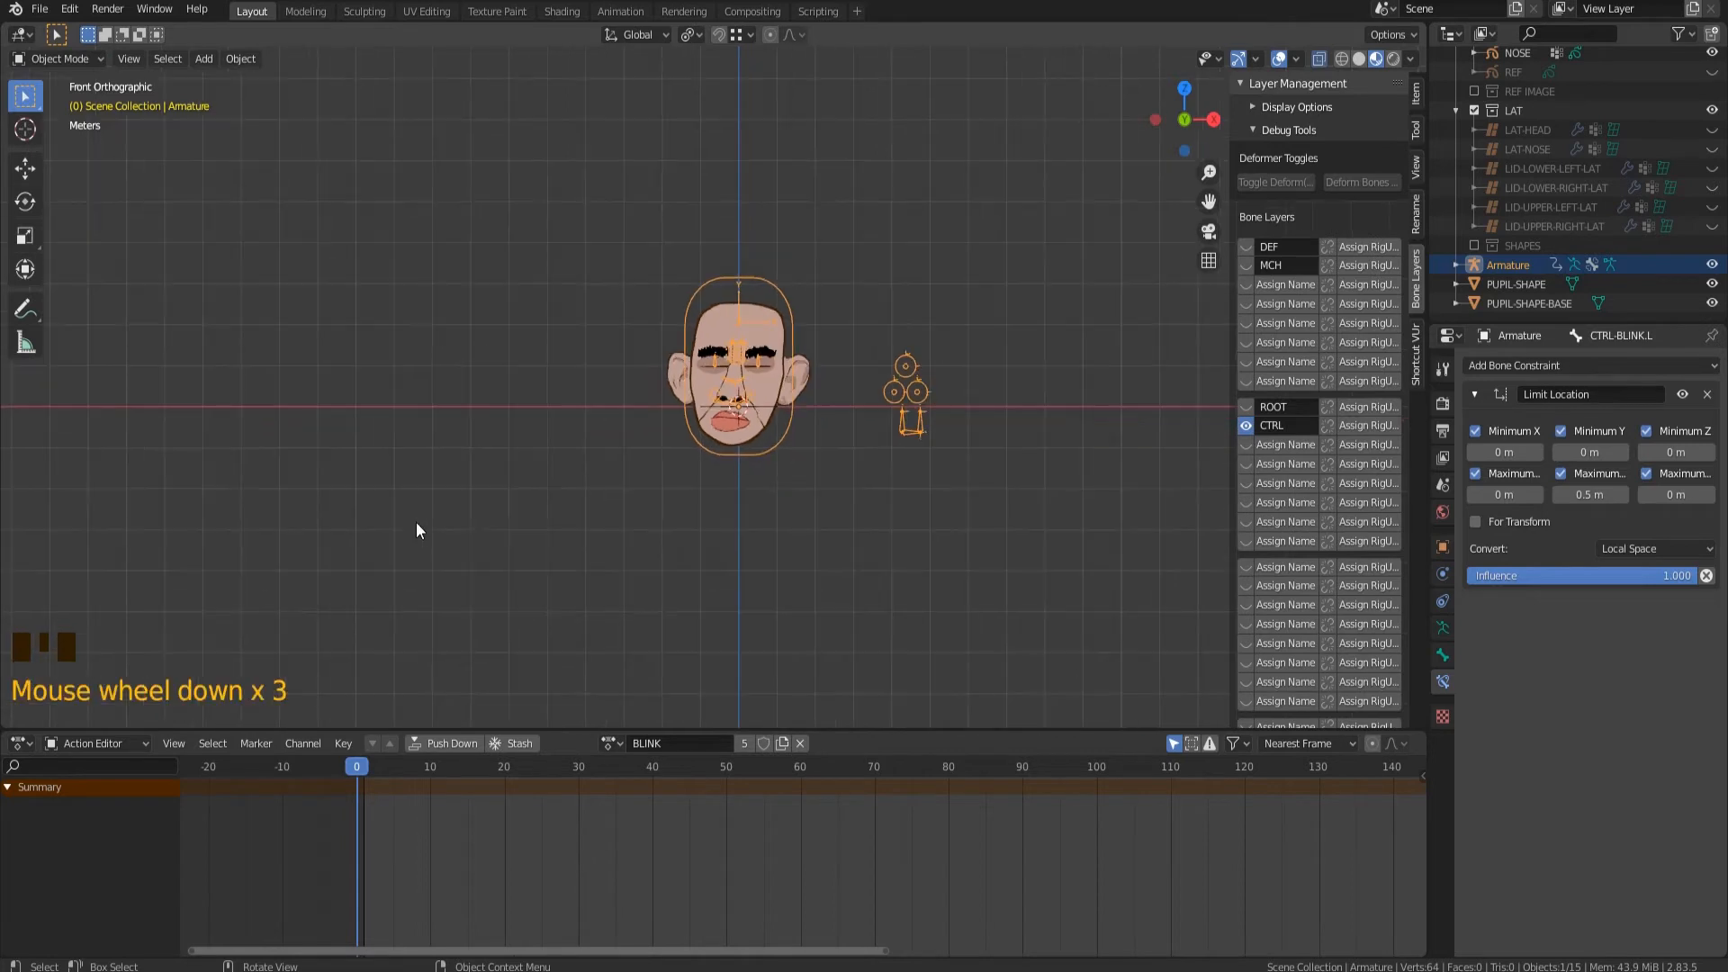
left_click(551, 513)
Select PUPIL-SHAPE and PUPIL-SHAPE-BASE and move both into the SHAPES collection.
middle_click_drag(553, 443, 642, 549)
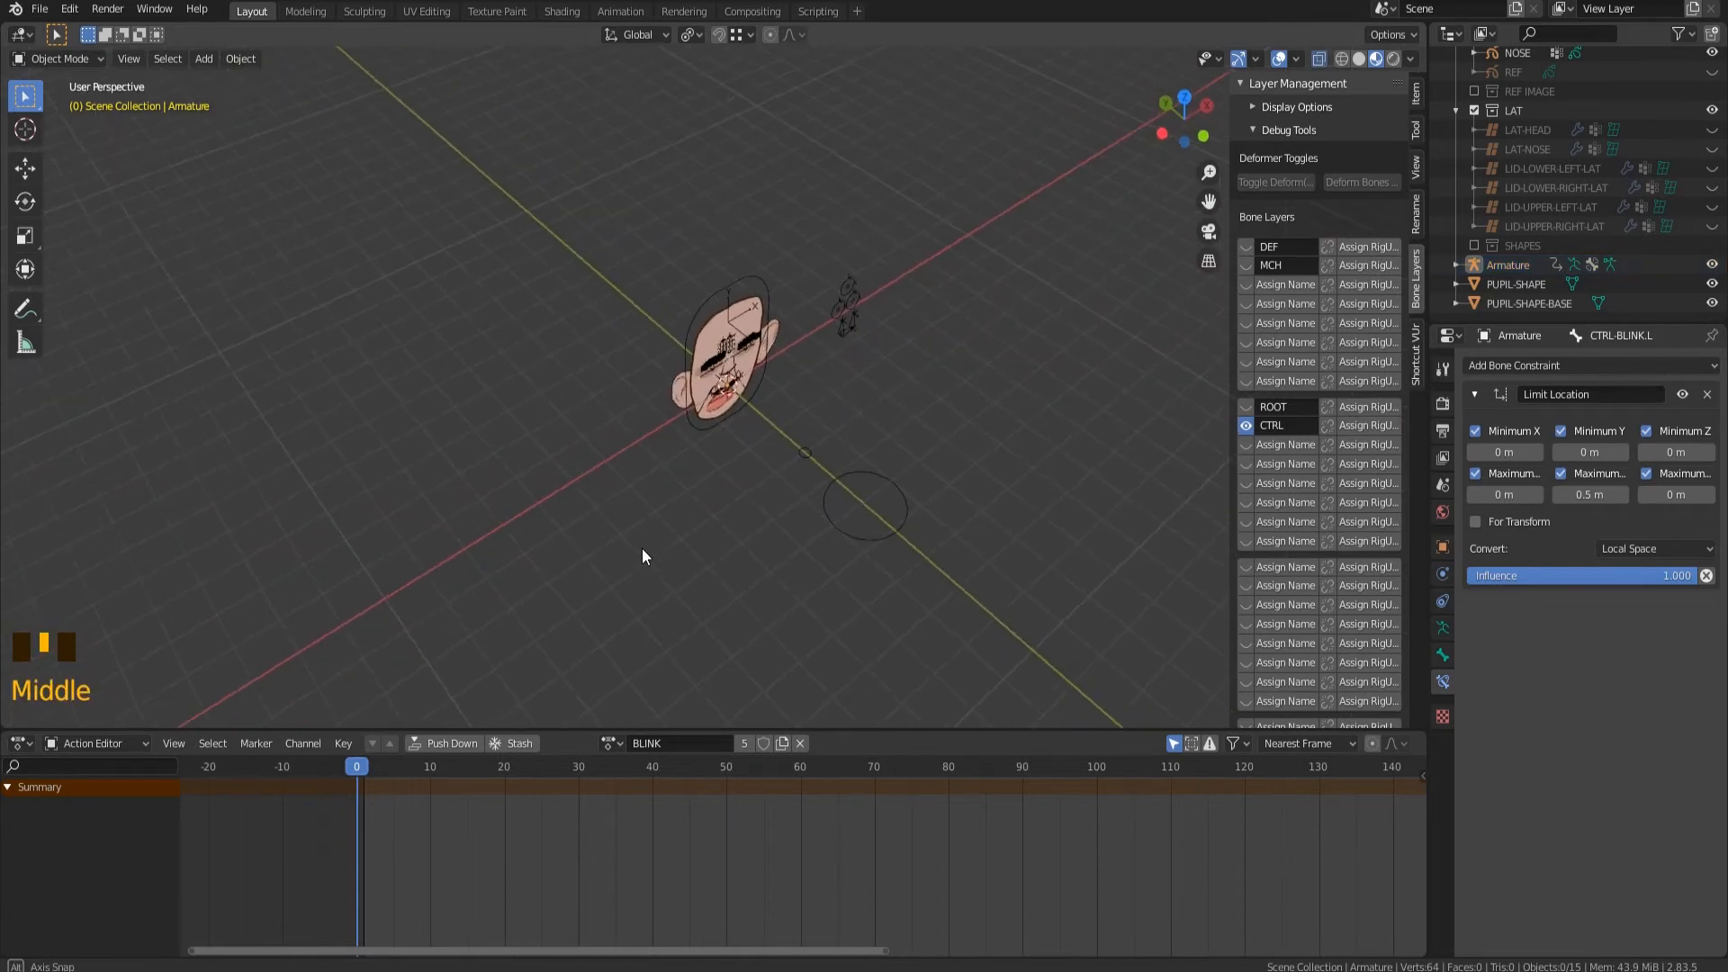
scroll(1649, 216, "down", 5)
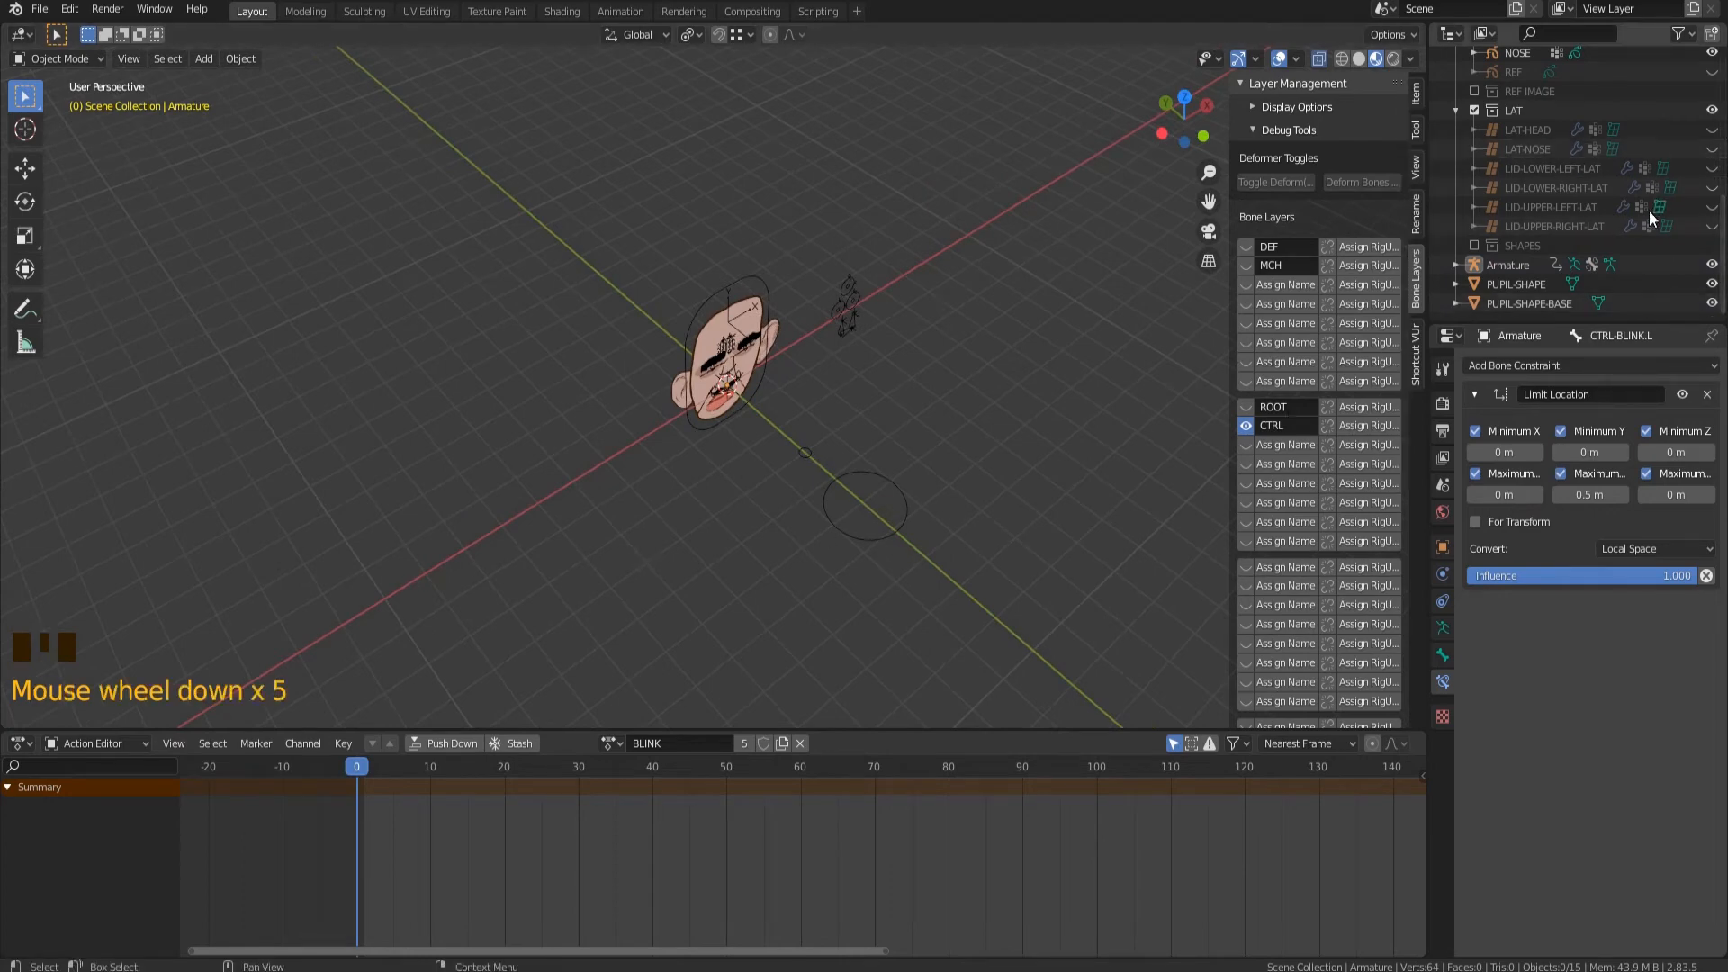
left_click(1557, 285)
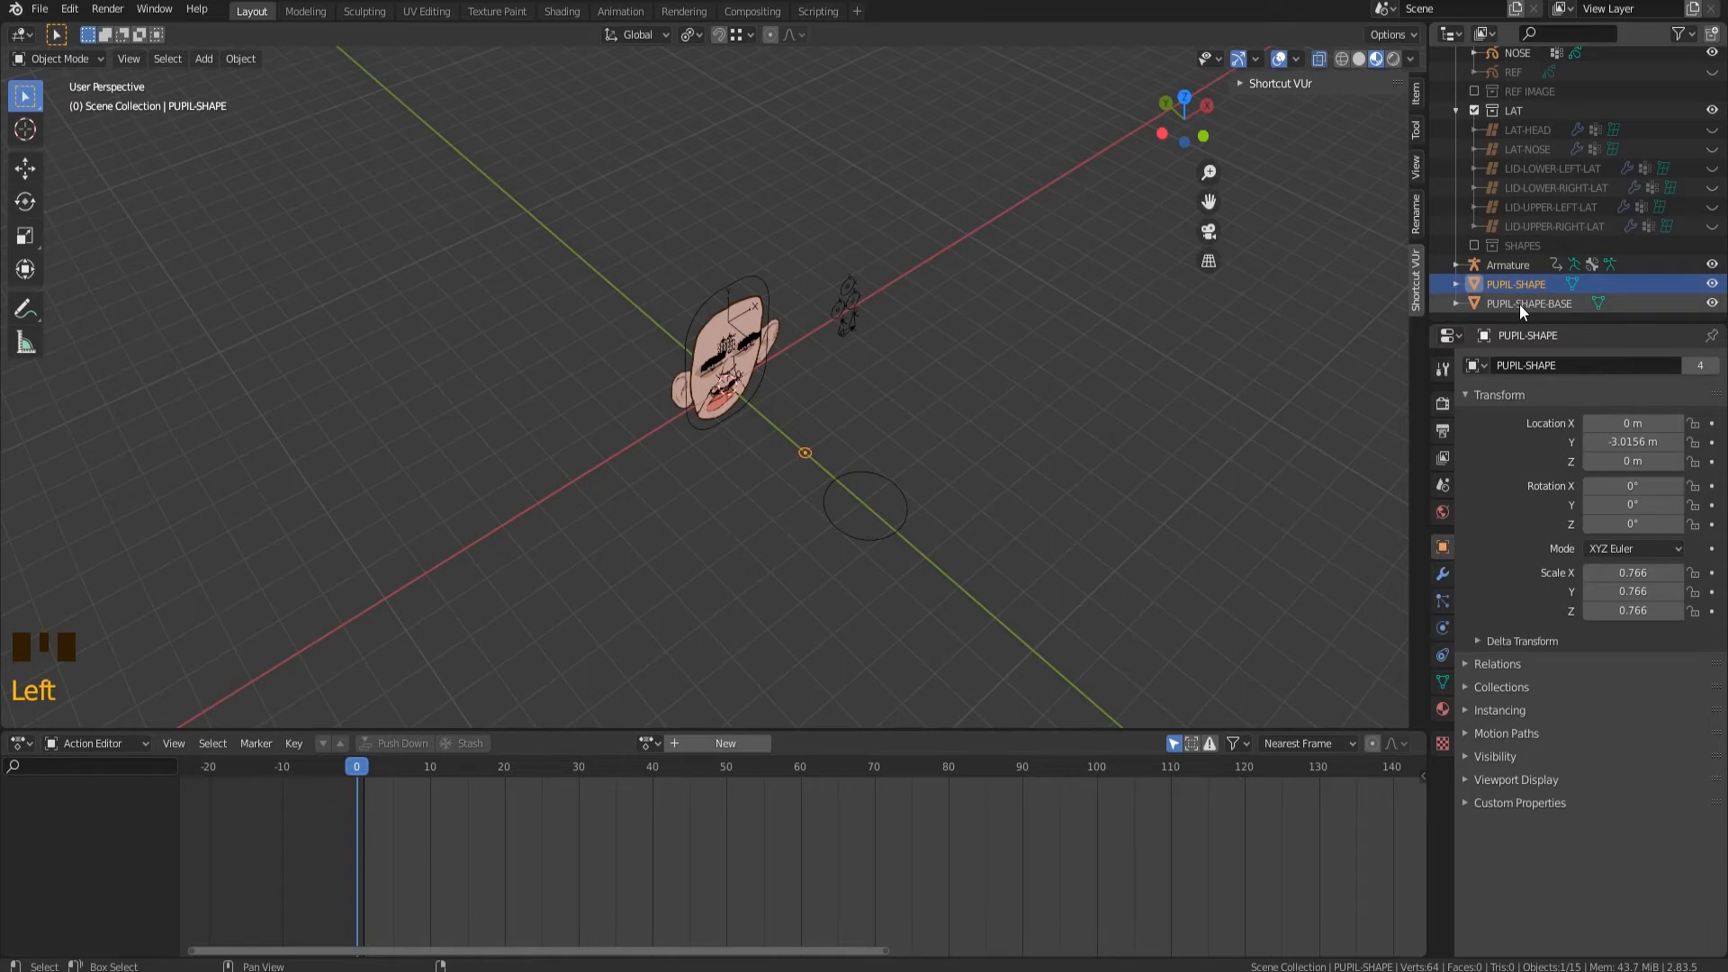
scroll(1521, 304, "down", 3)
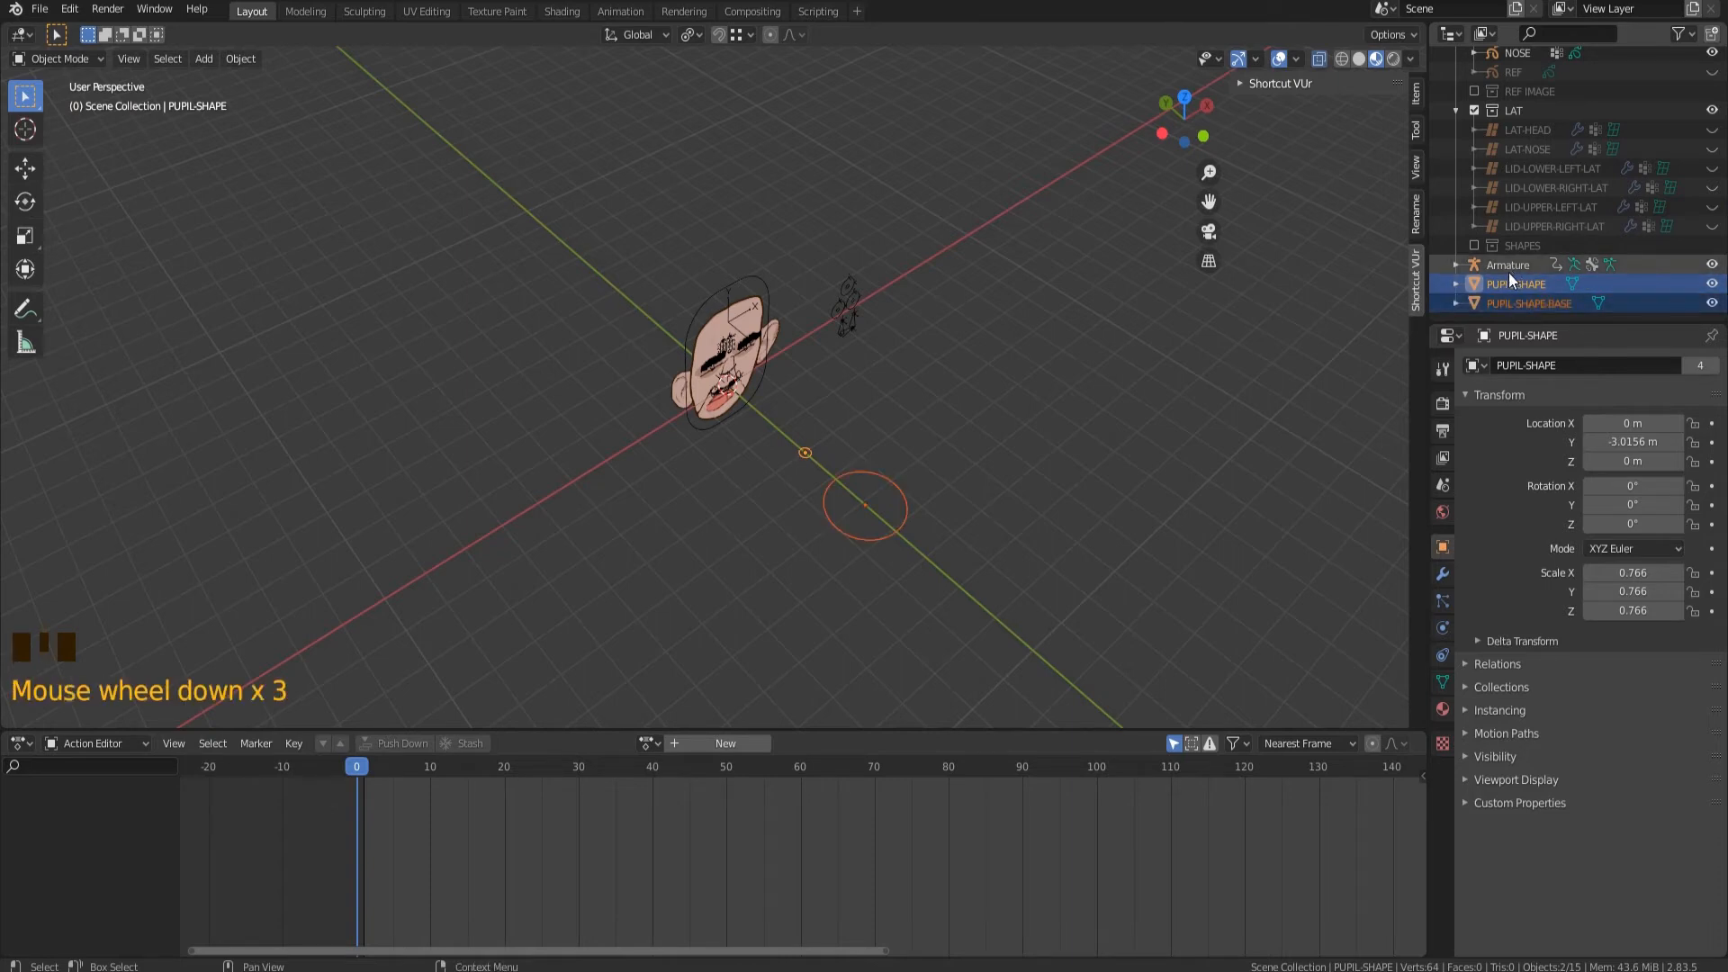
left_click_drag(1501, 279, 1517, 249)
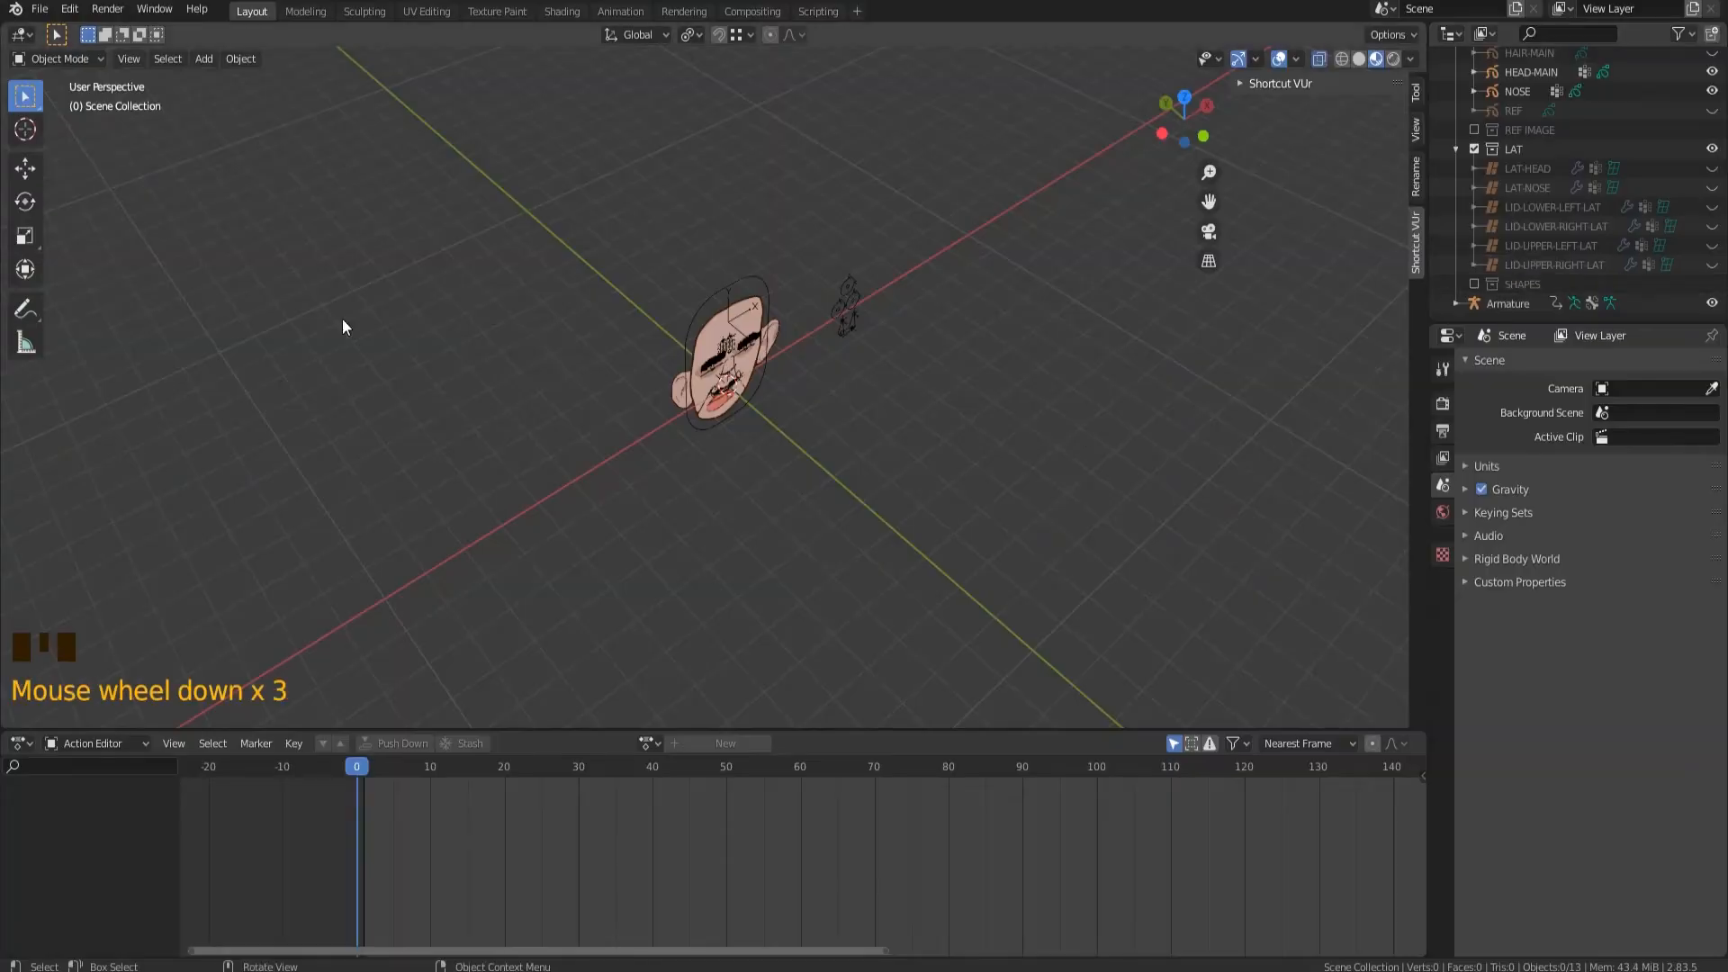
Add a 2 m mesh plane and move it about 5.8 m along the negative Y axis, away from the head.
left_click(472, 431)
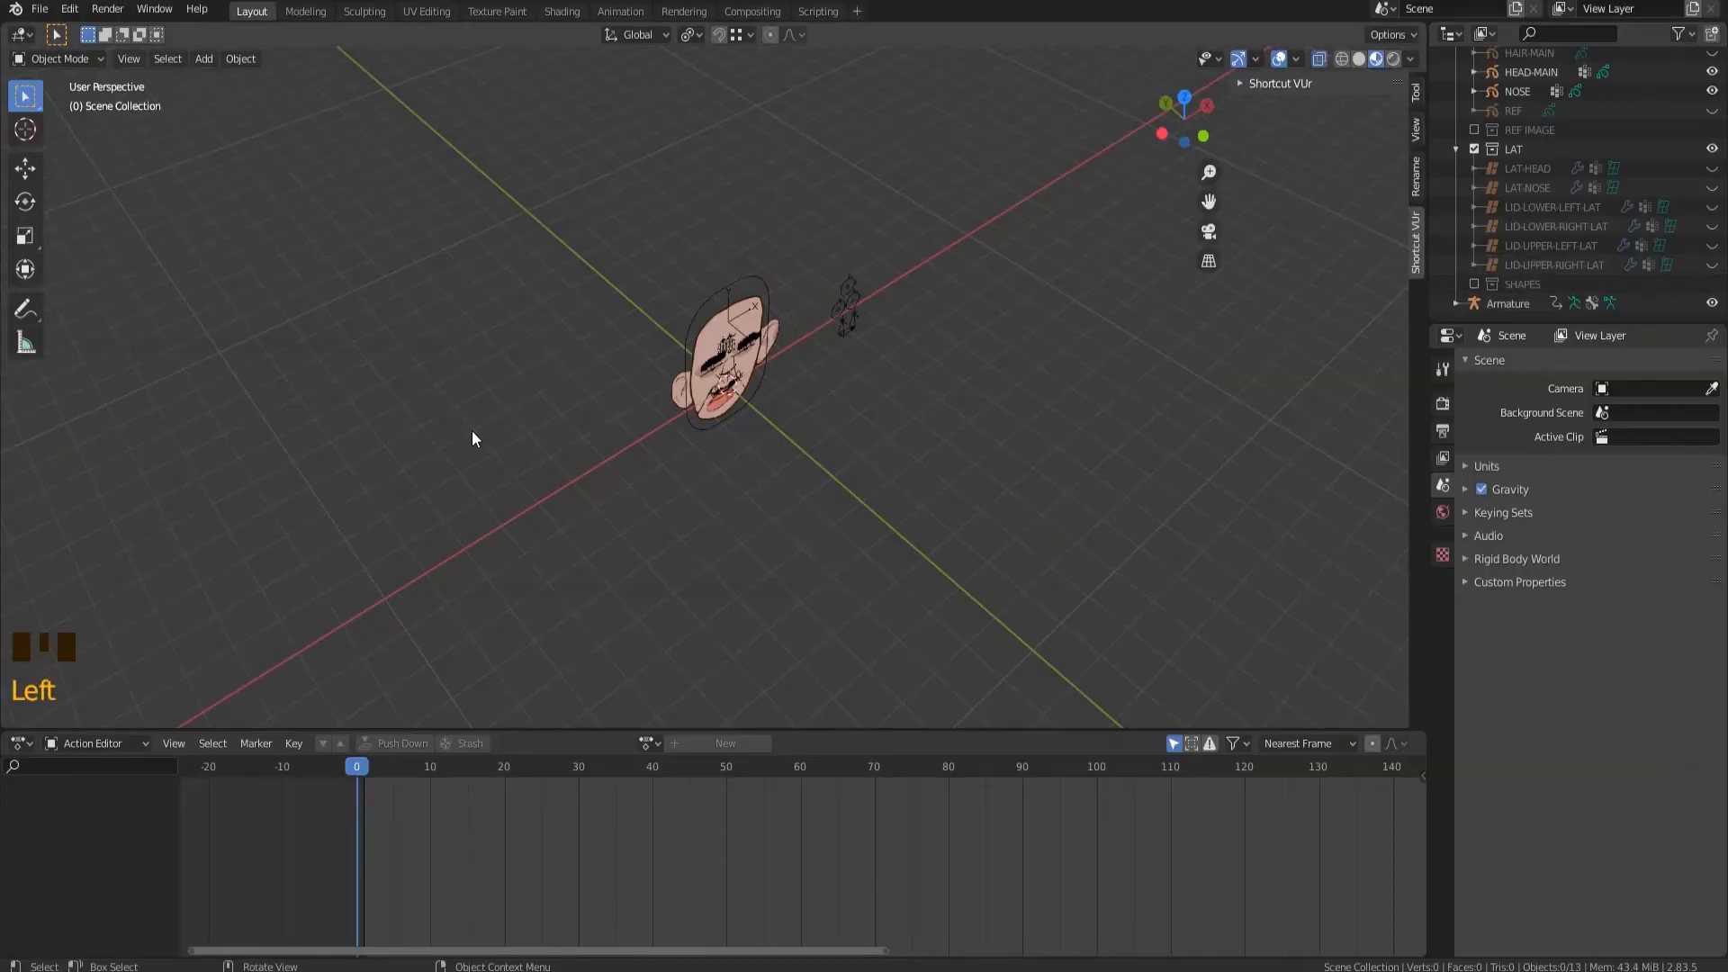
key("shift+a")
left_click(514, 433)
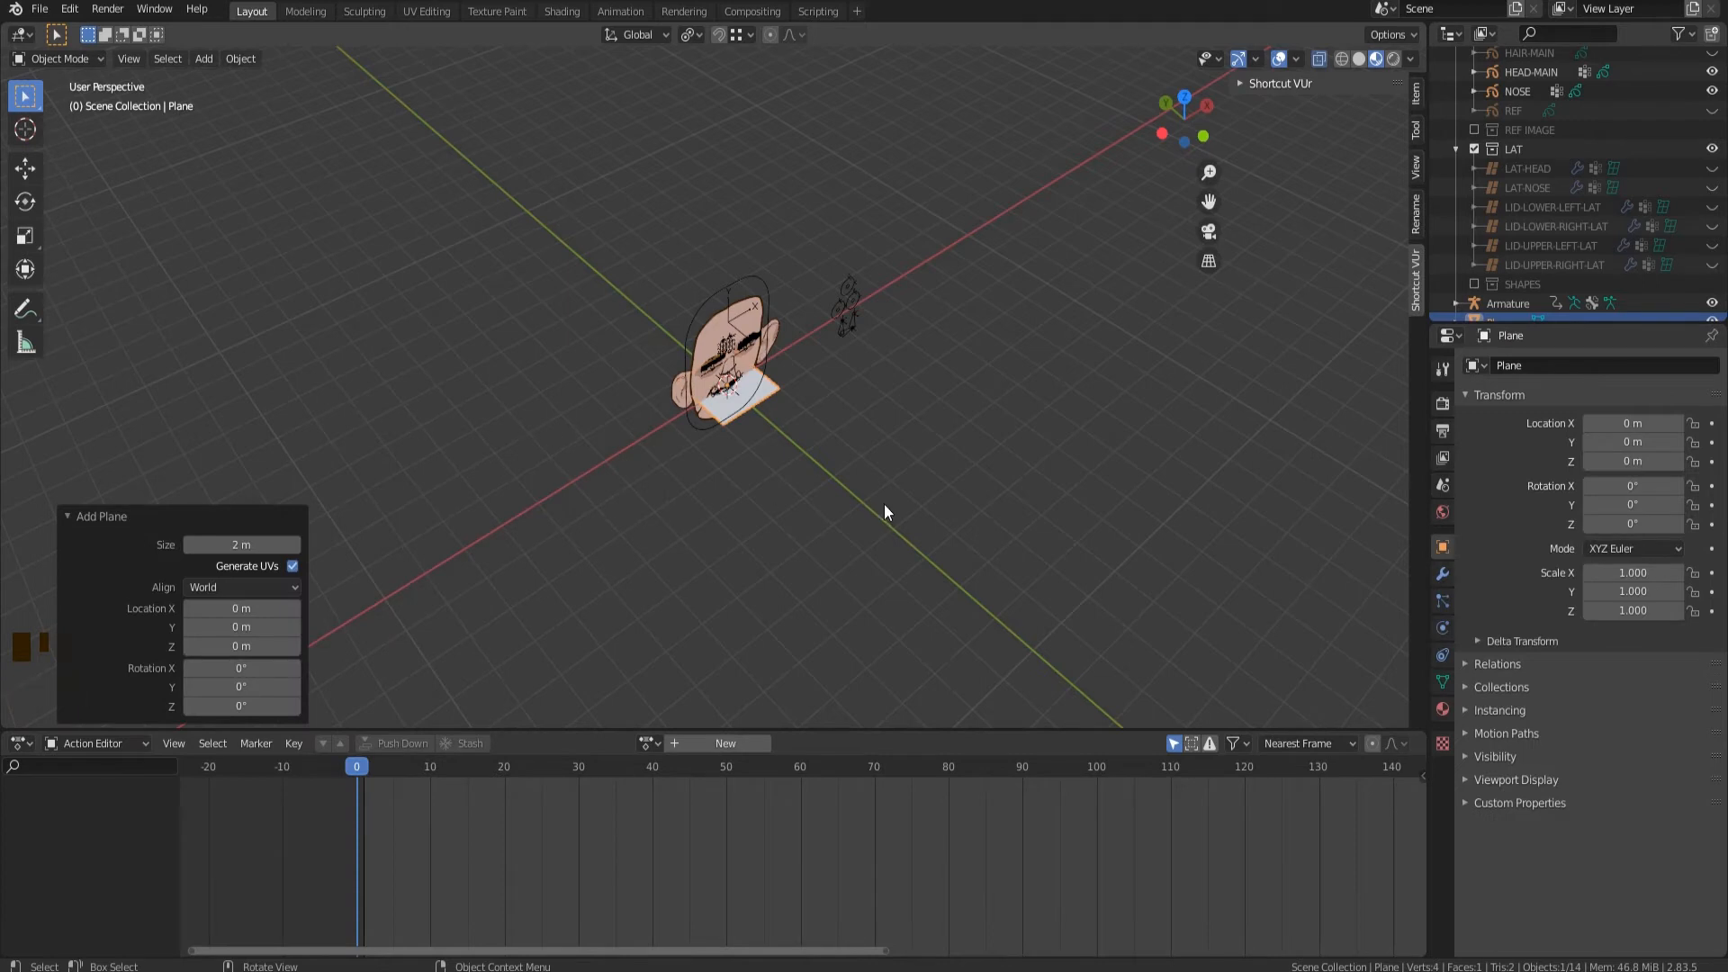
key("g")
key("y")
left_click(1026, 585)
Enter Edit Mode on the plane and delete the edge nearest the head together with the face.
key("KP_7")
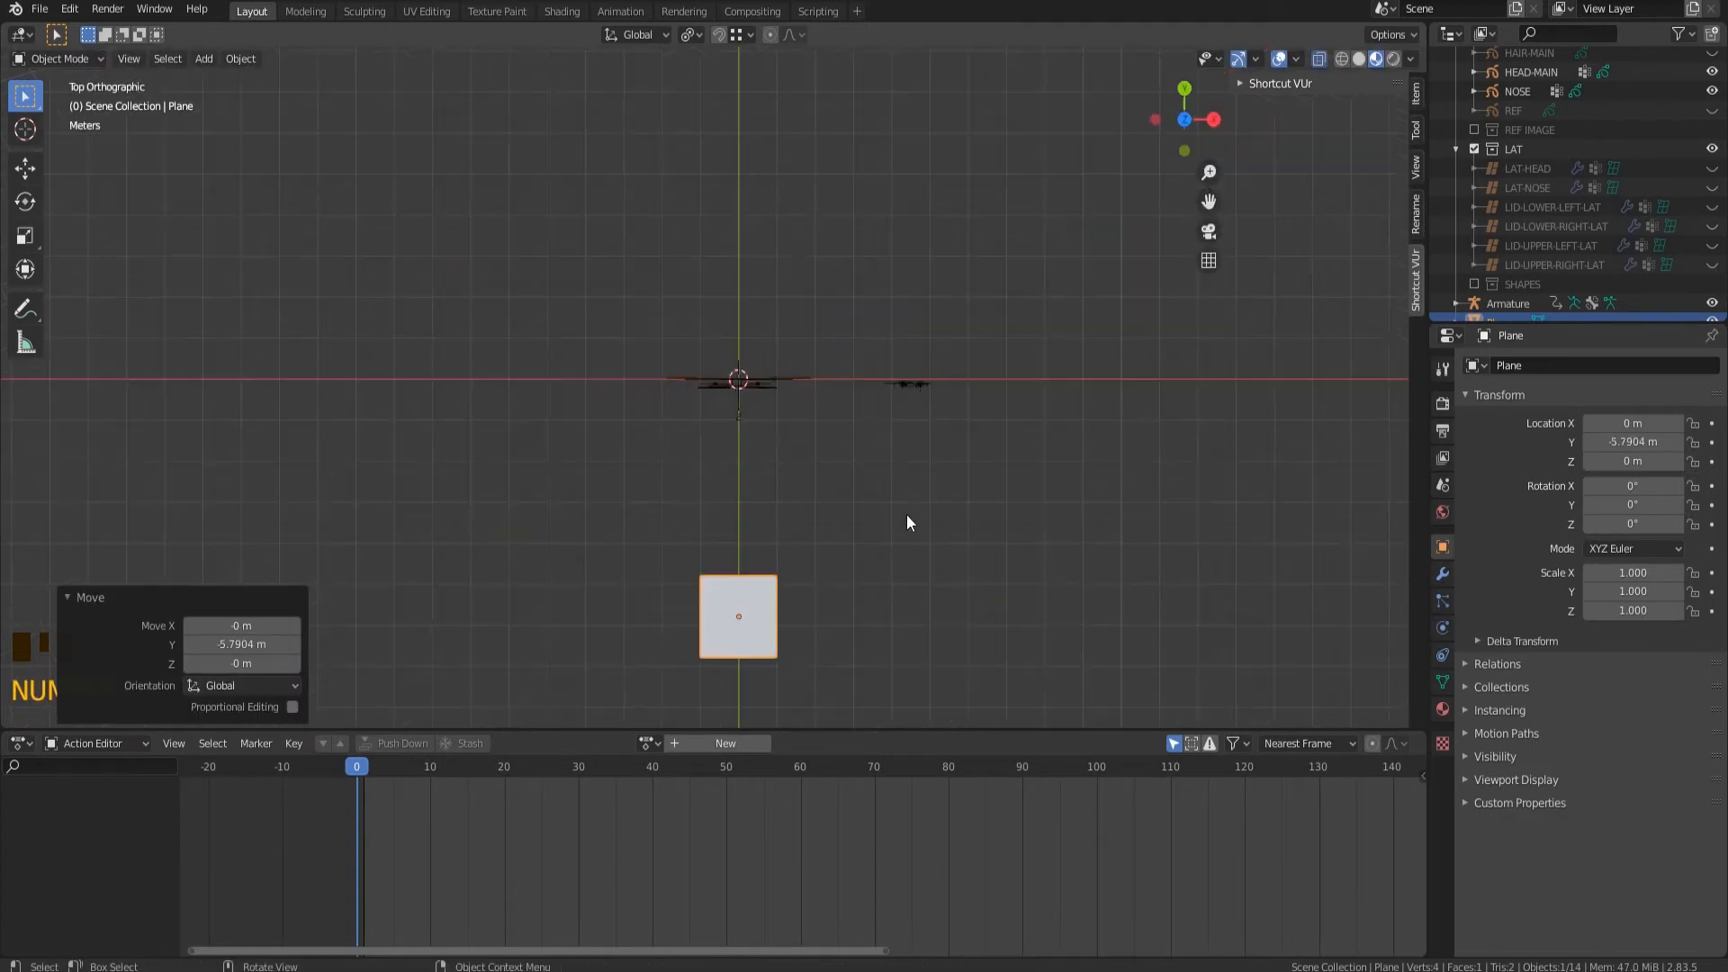
scroll(702, 645, "up", 4)
left_click(1001, 439)
scroll(614, 369, "up", 4)
left_click(50, 60)
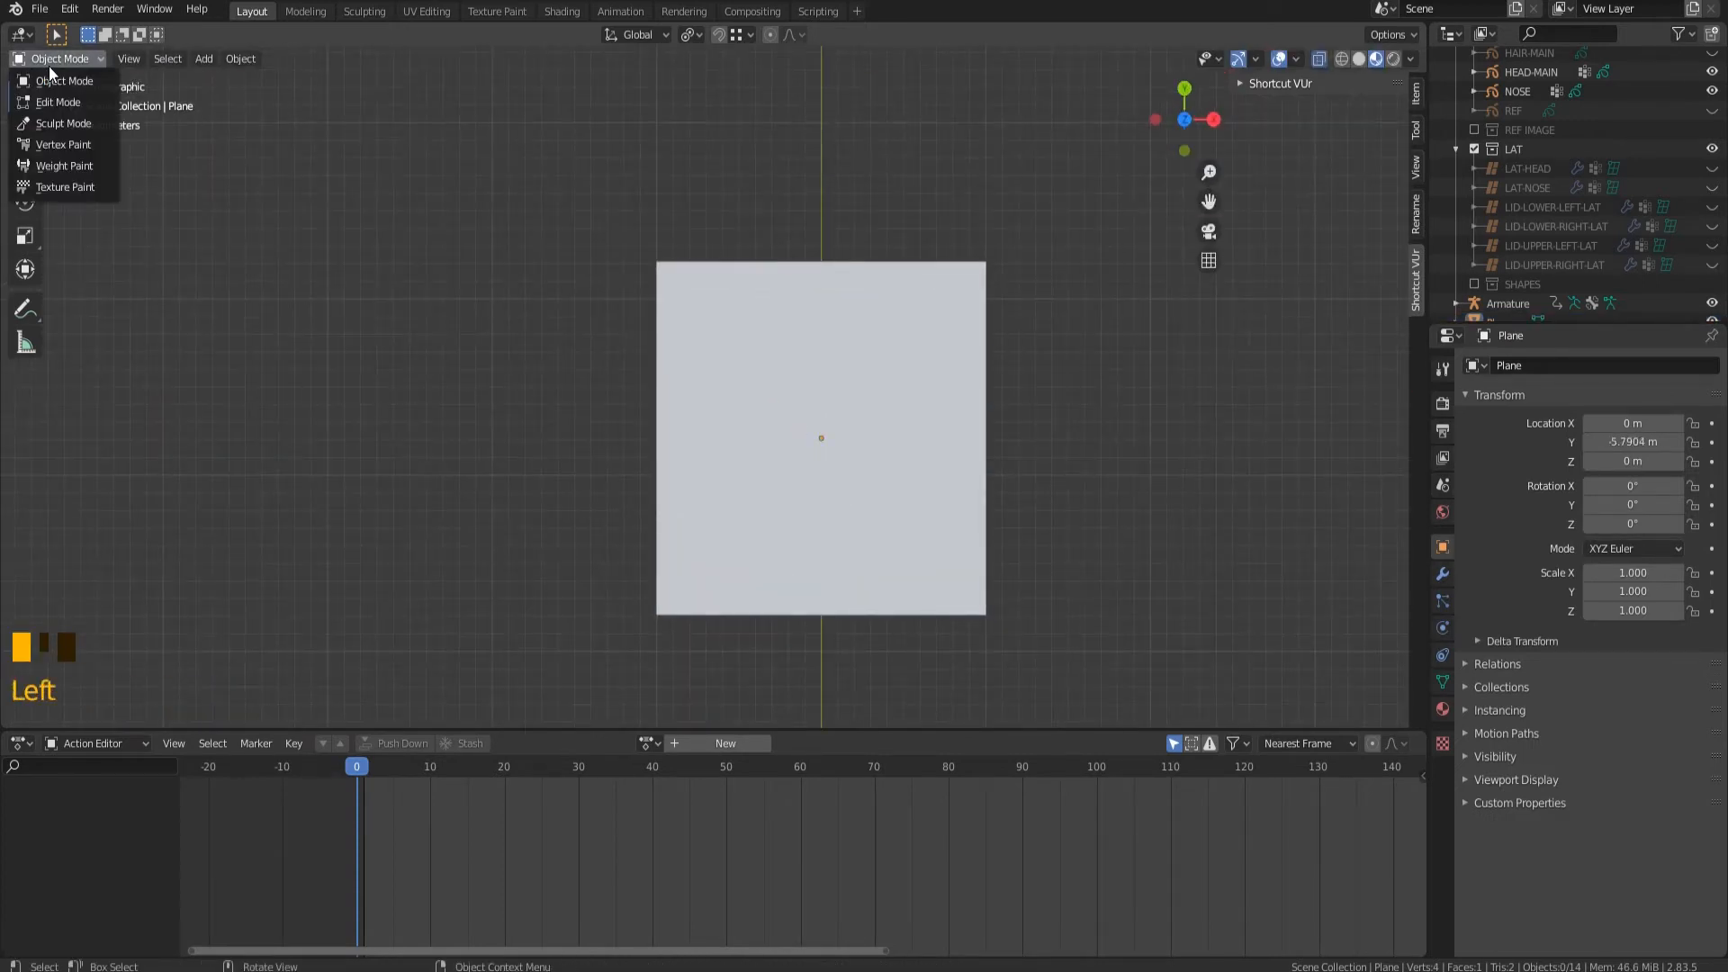
left_click(57, 101)
left_click(139, 61)
left_click(797, 260)
key("Delete")
left_click(773, 280)
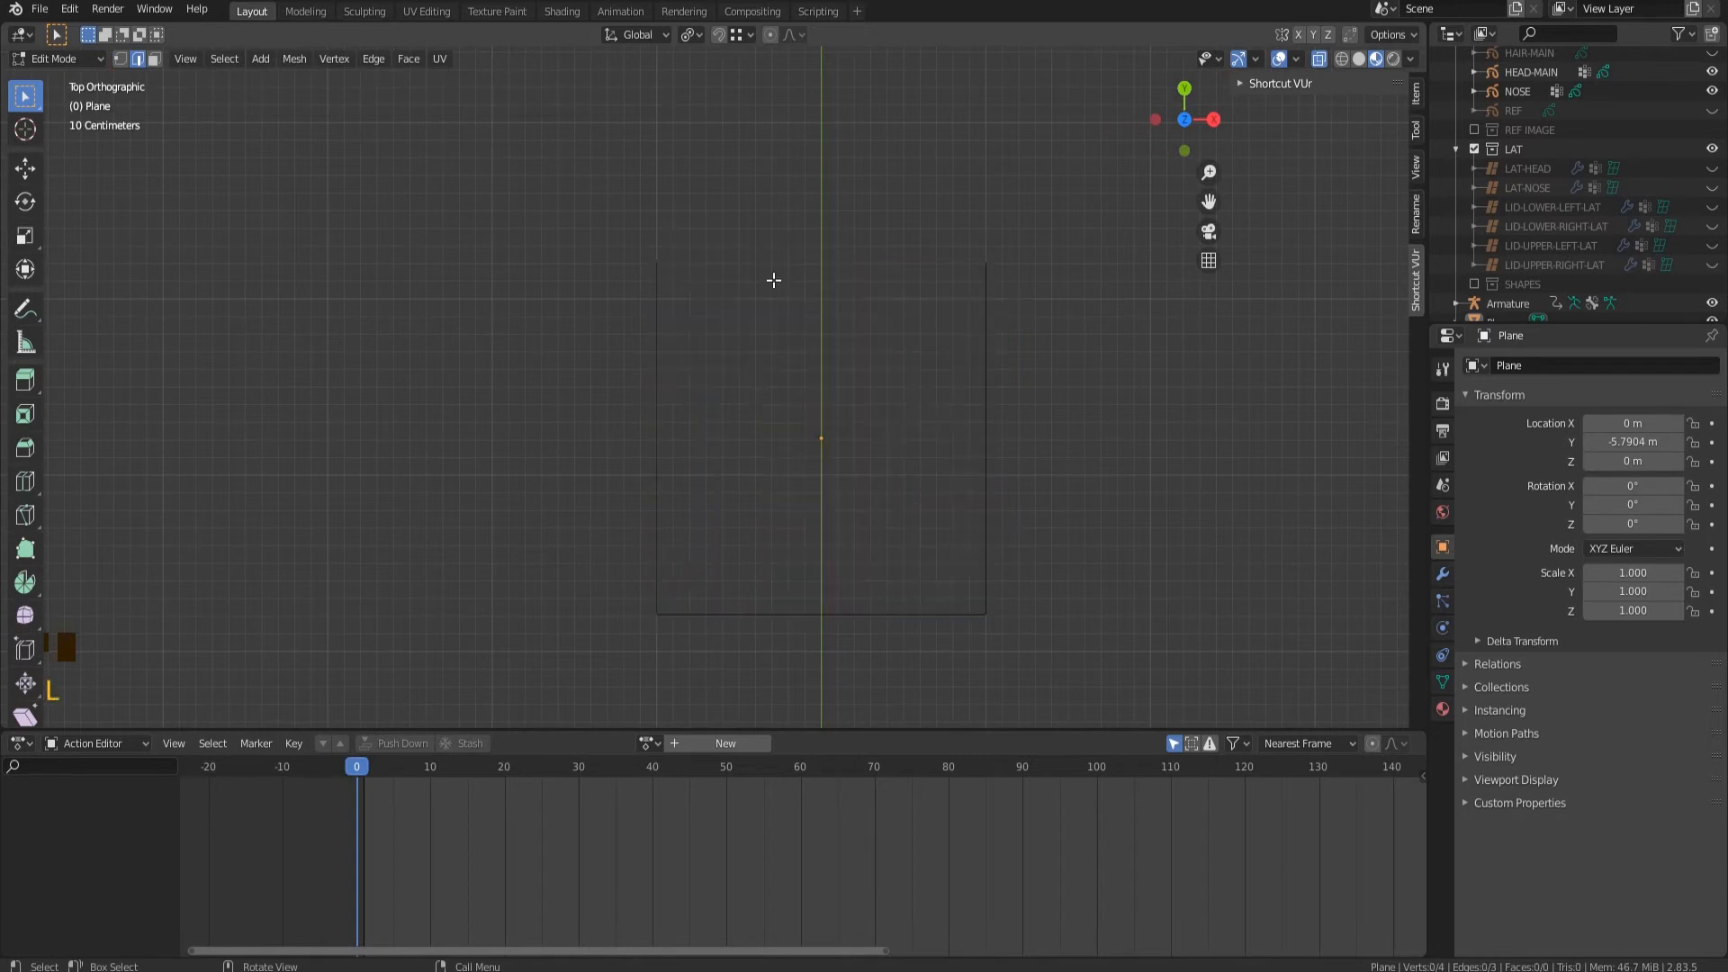
Join the plane's two open vertices with a new edge to form a faceless square outline.
left_click(120, 60)
left_click(657, 262)
left_click(985, 262, "shift")
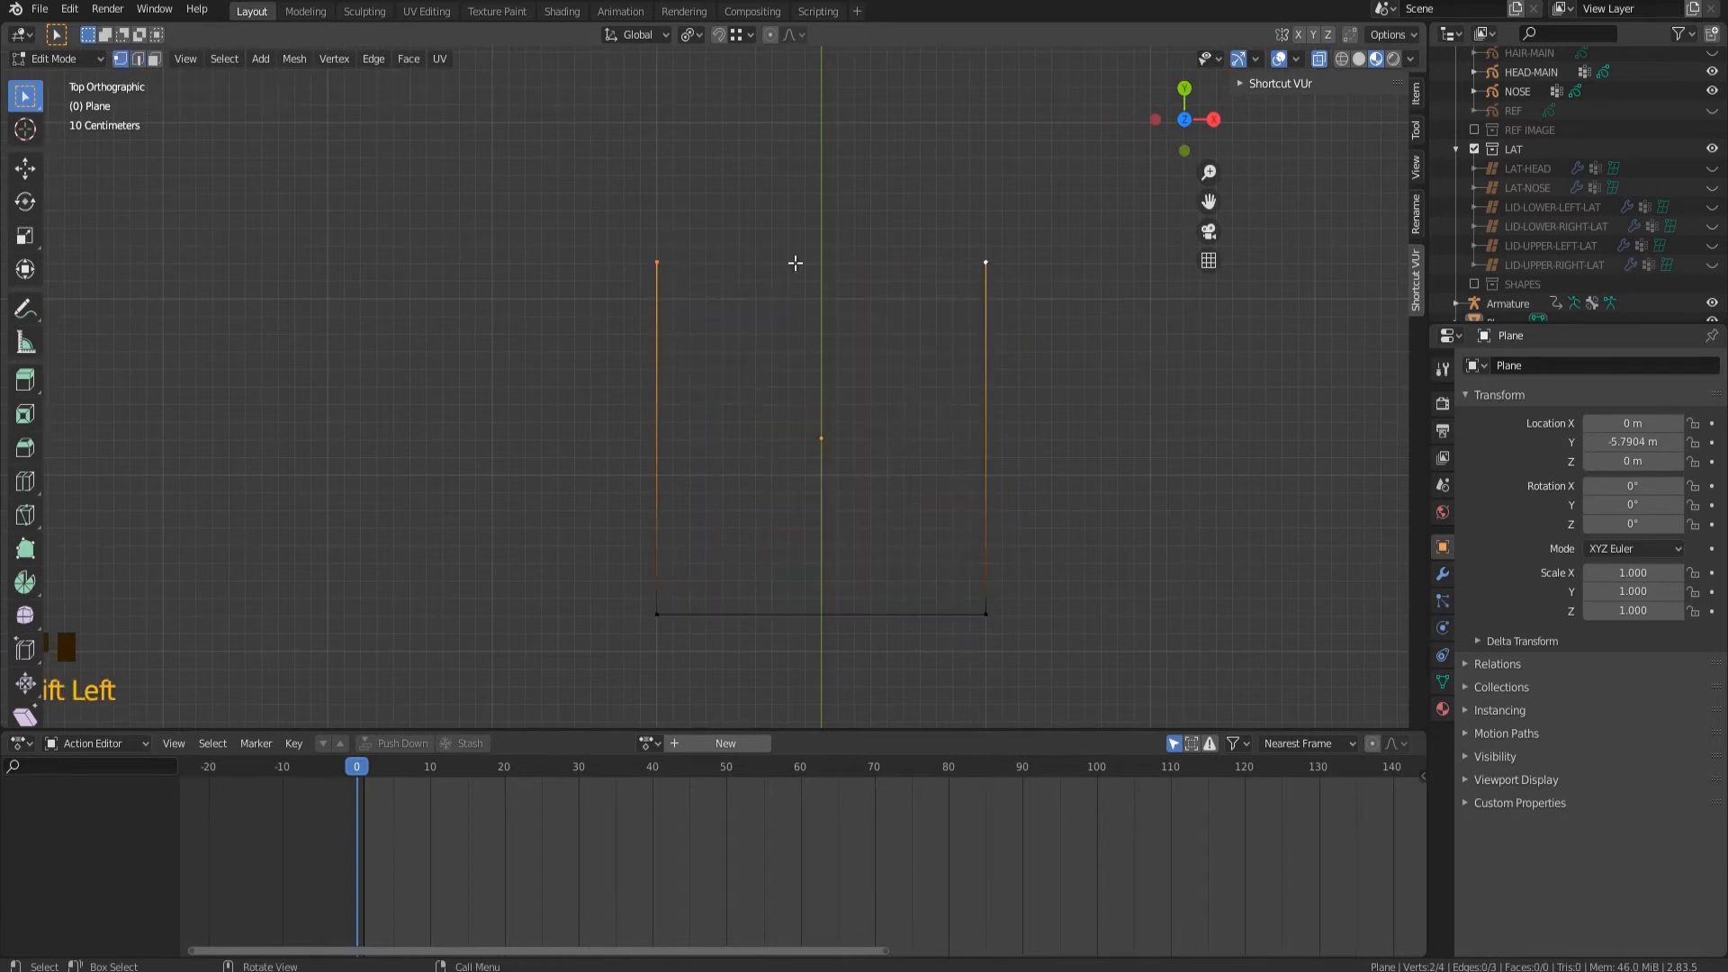
left_click(598, 395)
scroll(524, 401, "up", 4)
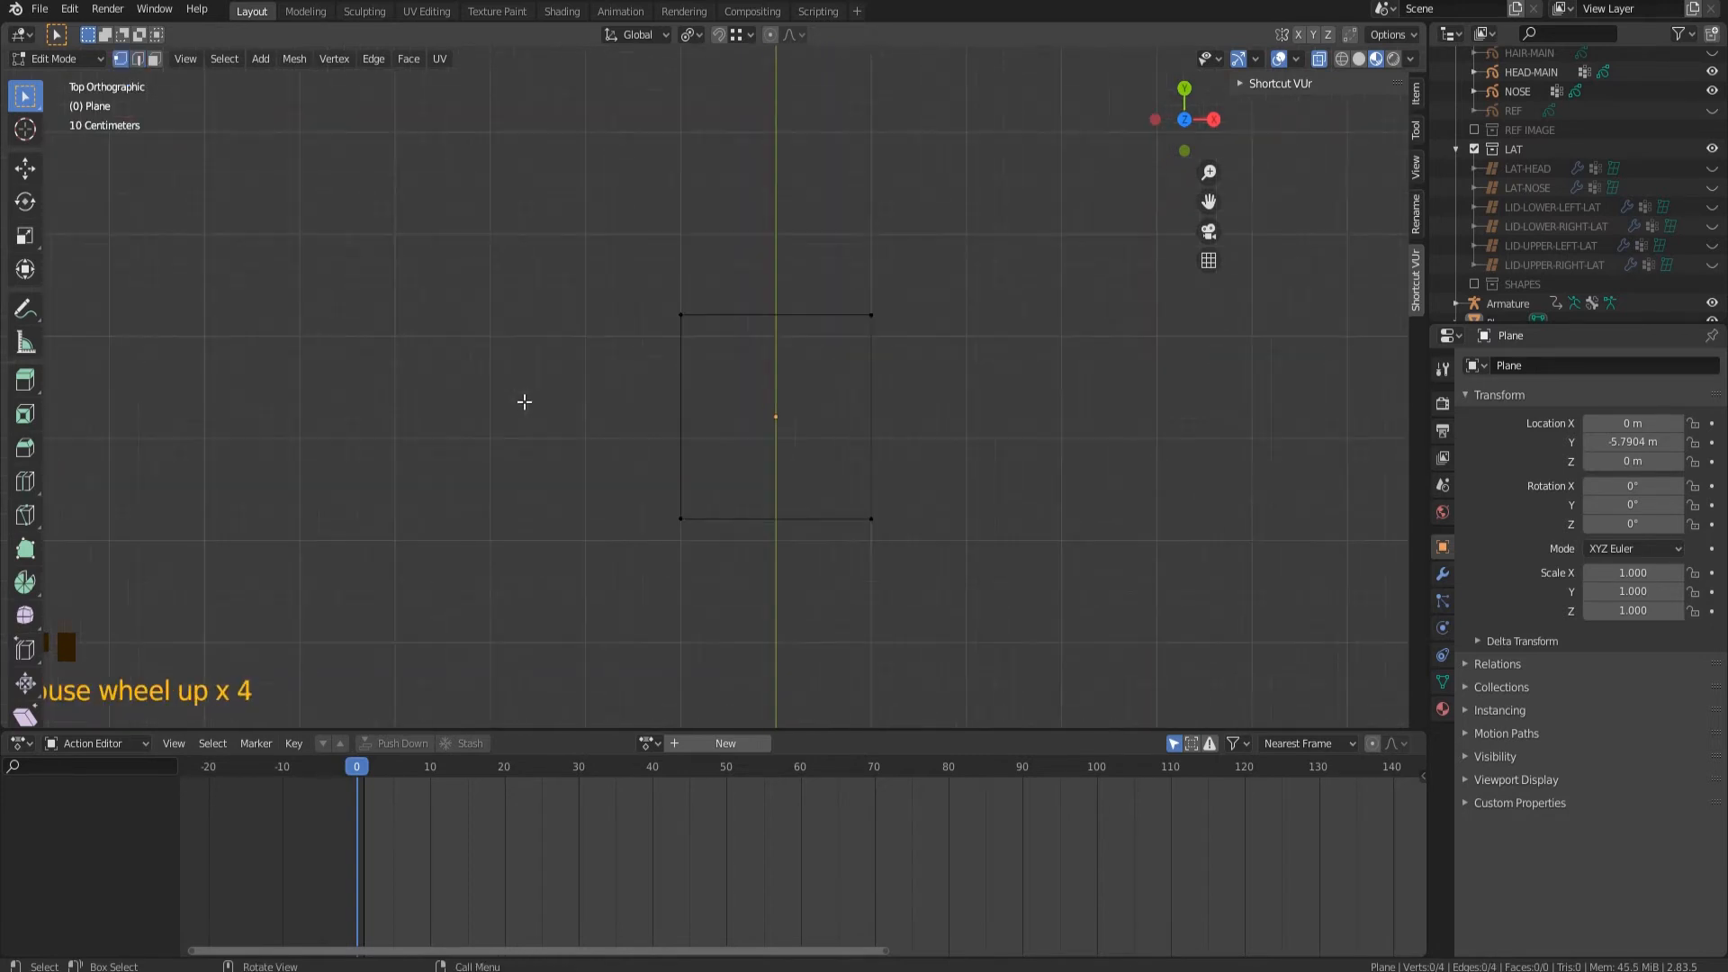
Return to Object Mode and duplicate the square outline, moving the copy about 2.7 m along negative Y.
left_click(1248, 83)
left_click(1248, 90)
scroll(898, 315, "up", 2)
left_click(54, 58)
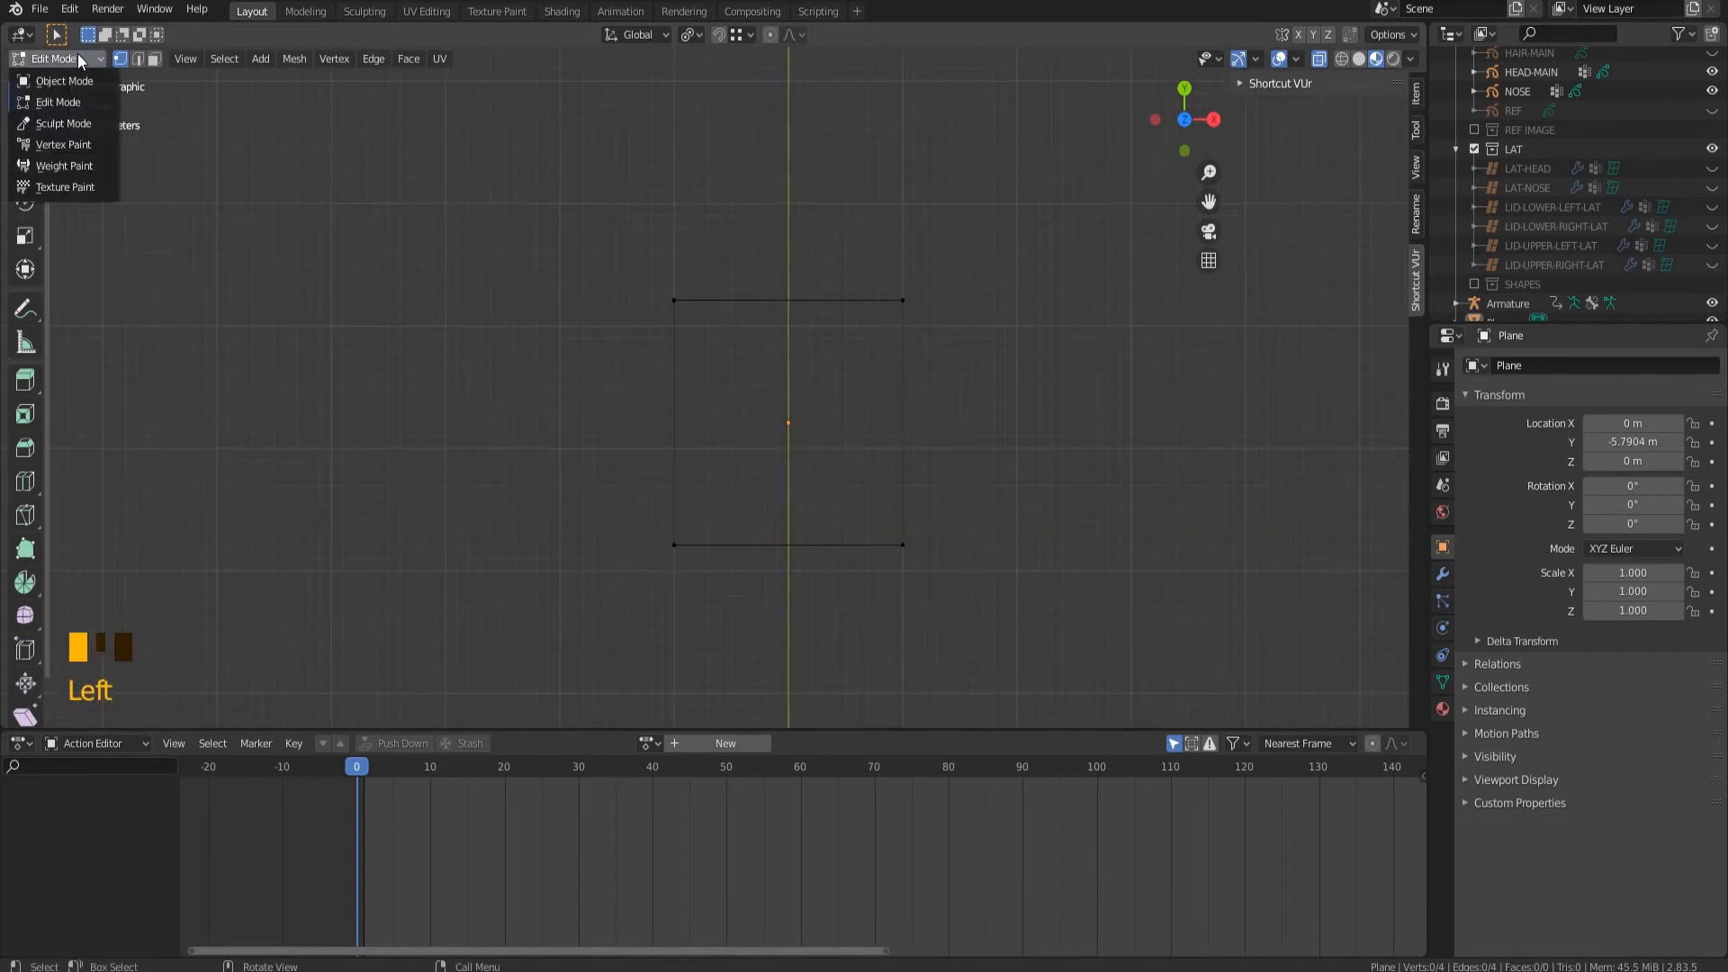
left_click(78, 77)
key("shift+d")
key("y")
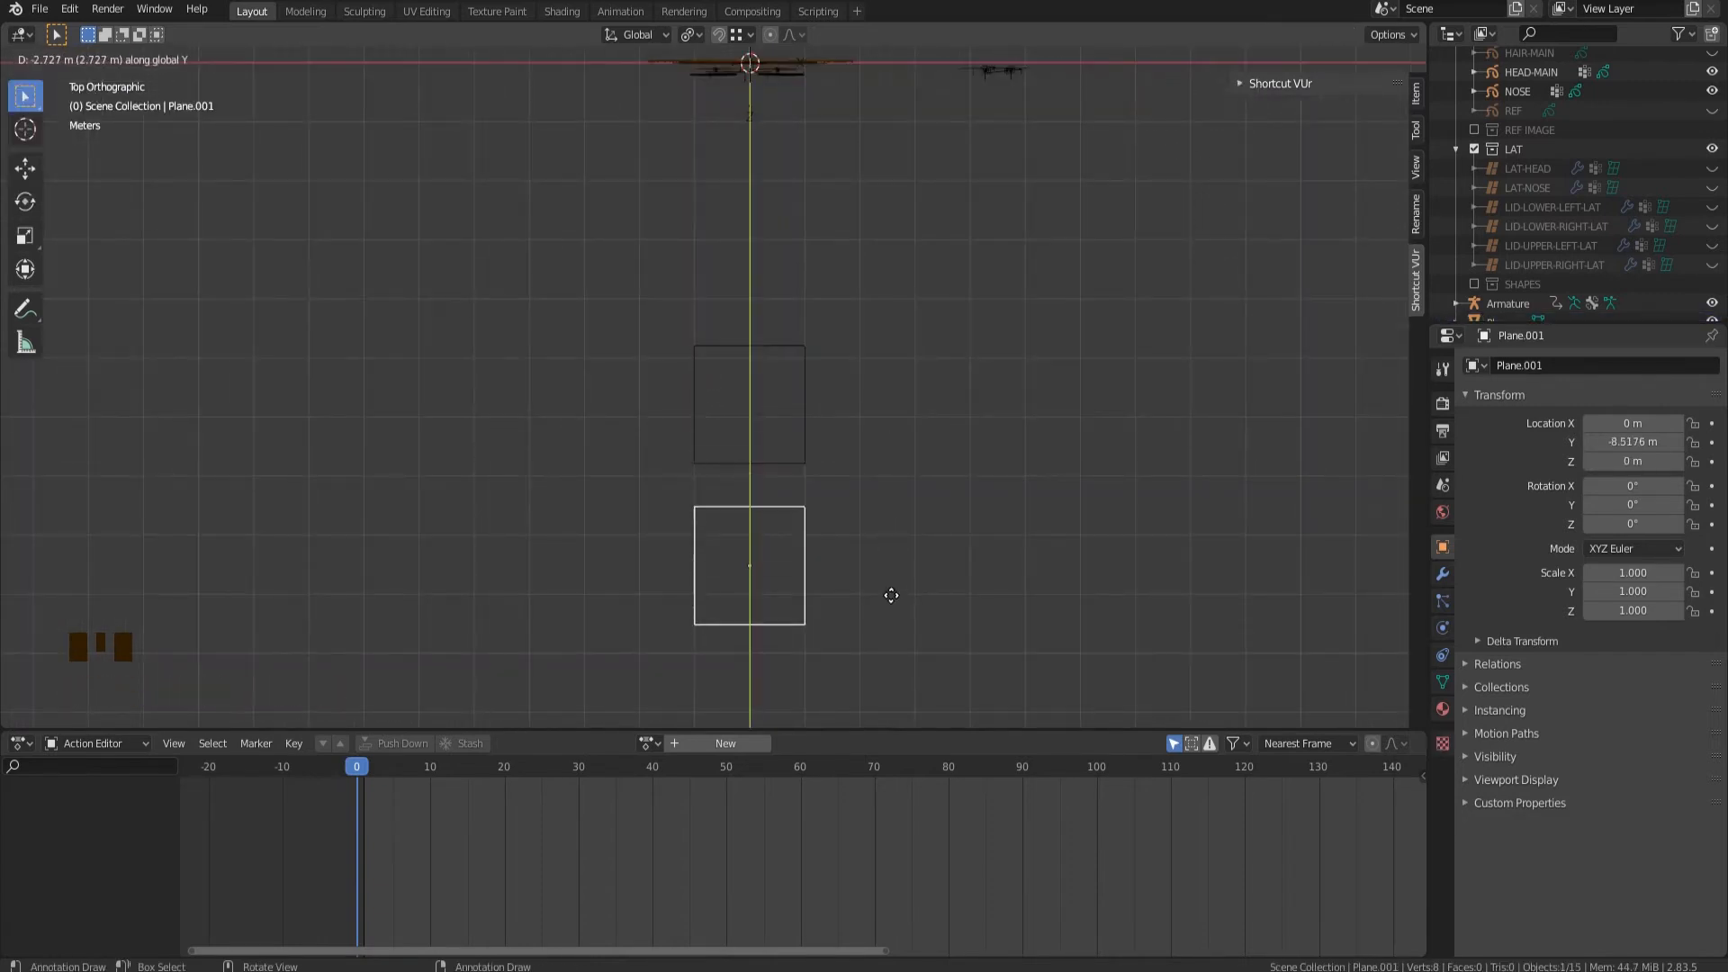
left_click(891, 594)
Scale all of the duplicated square's vertices down slightly in Edit Mode and return to Object Mode.
middle_click_drag(891, 594, 880, 511)
key("Tab")
key("a")
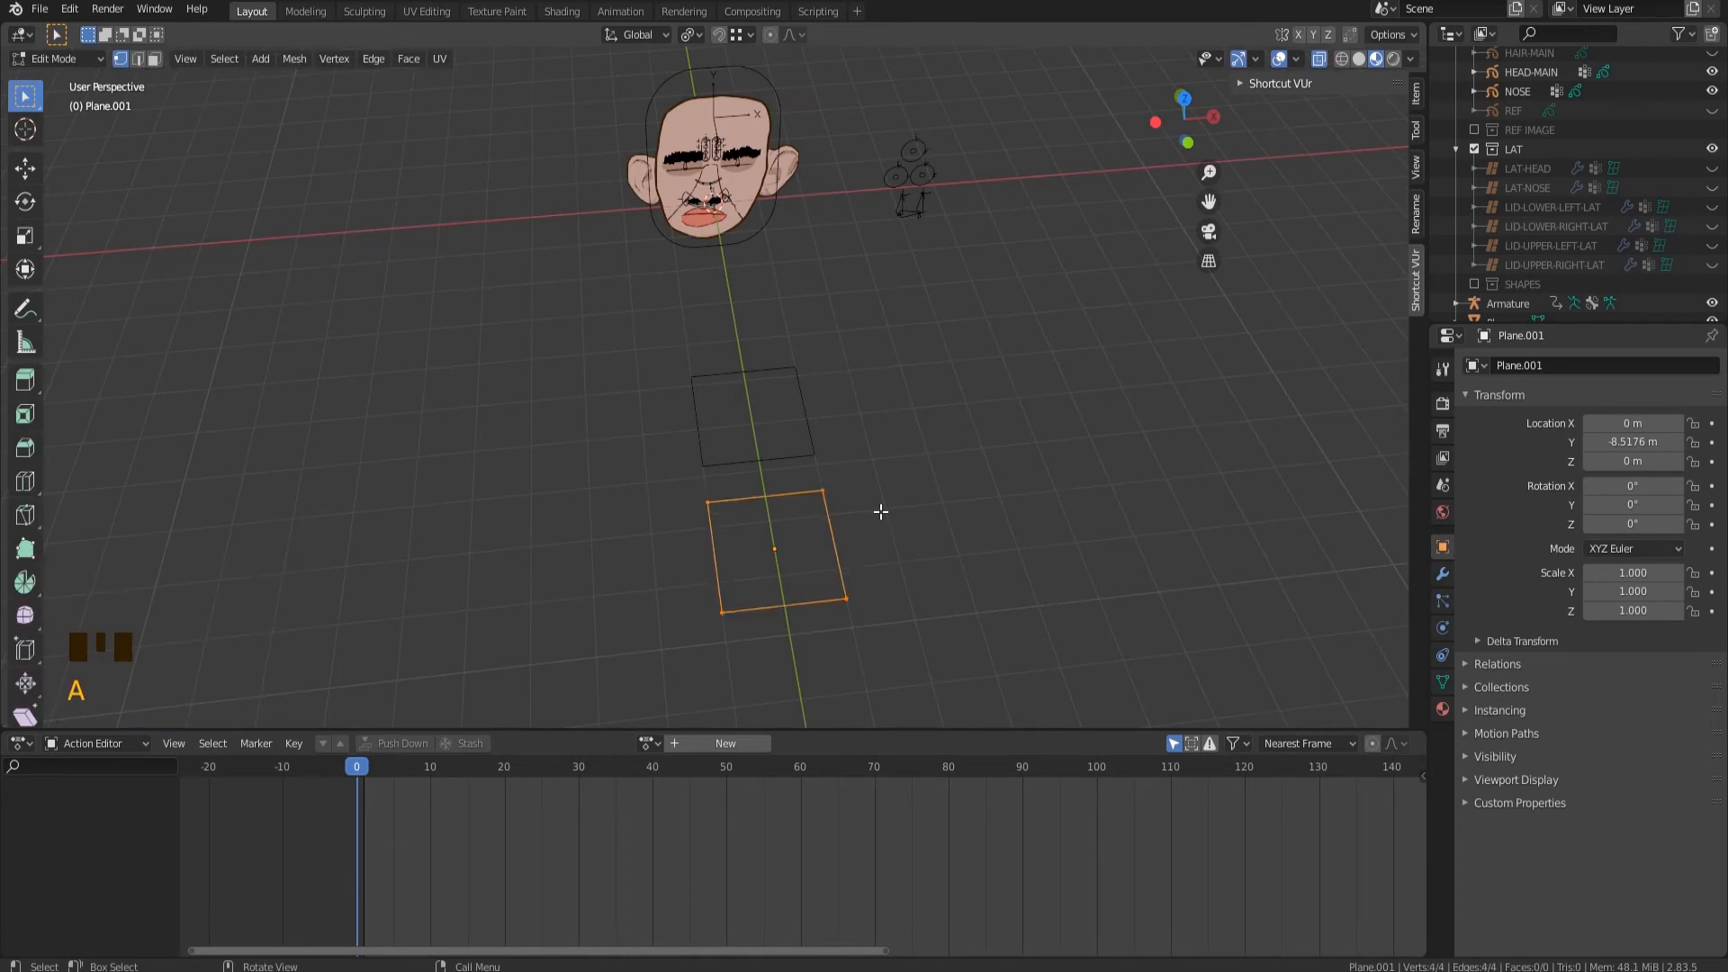
key("s")
left_click(884, 552)
left_click(61, 60)
left_click(72, 78)
Rename the original, larger square as BLINK-BASE-SHAPE.
left_click(781, 453)
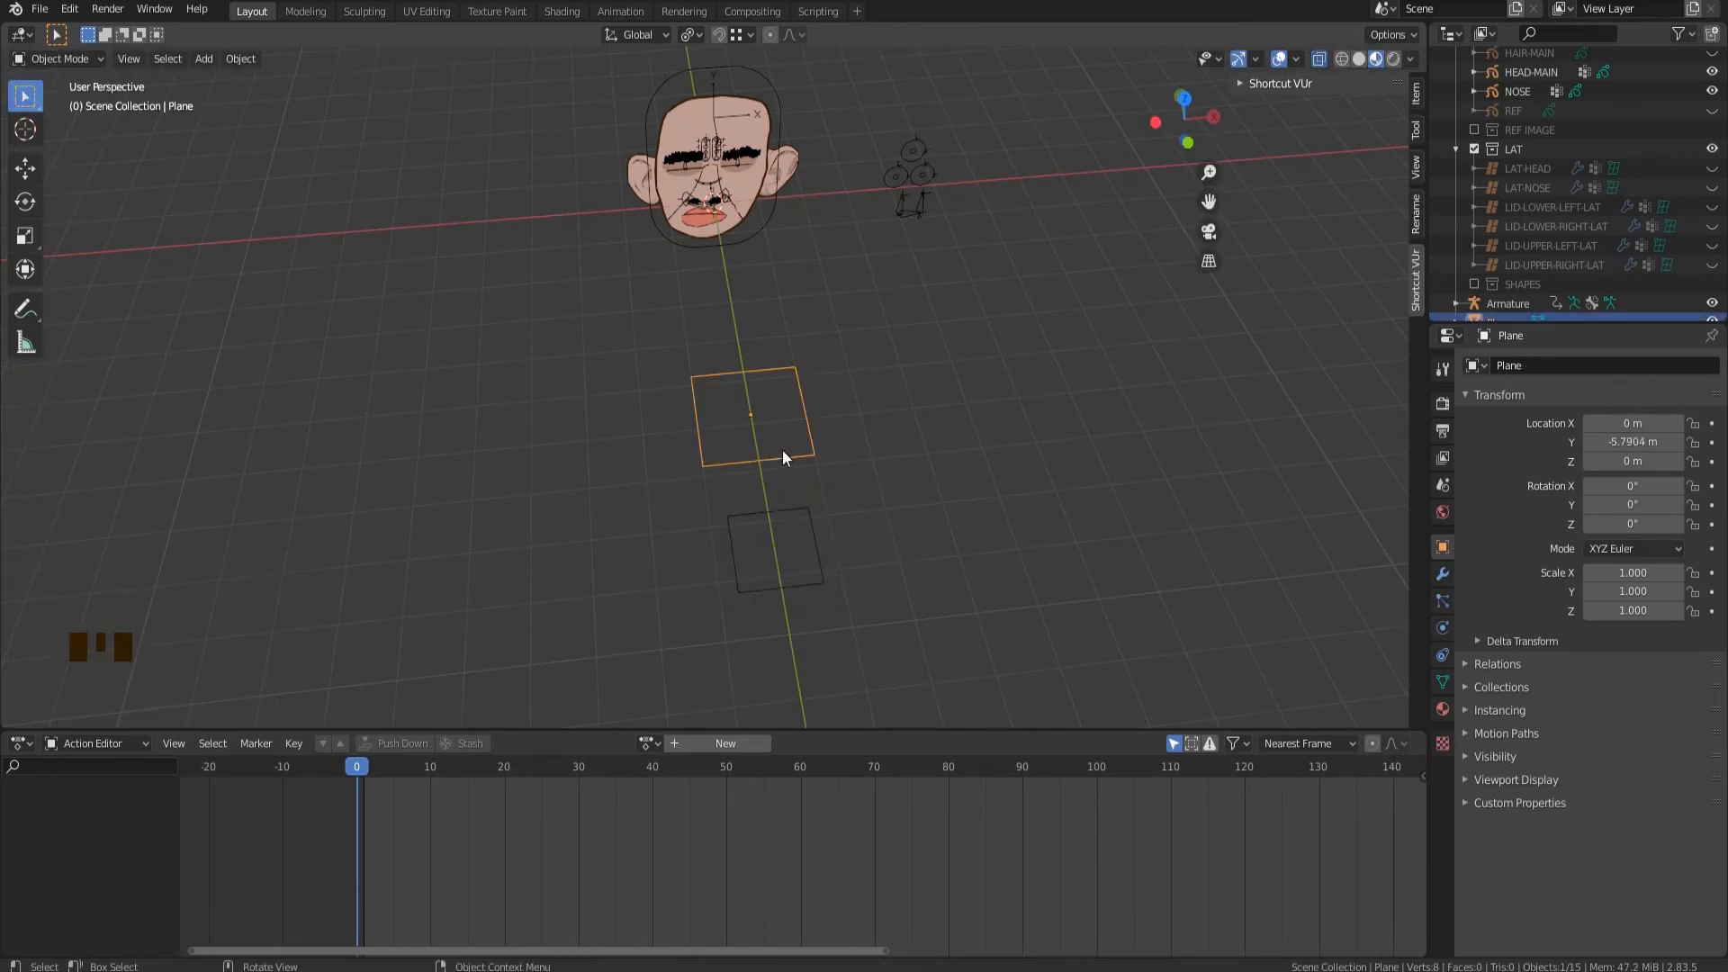
scroll(1530, 270, "down", 5)
left_click(1501, 284)
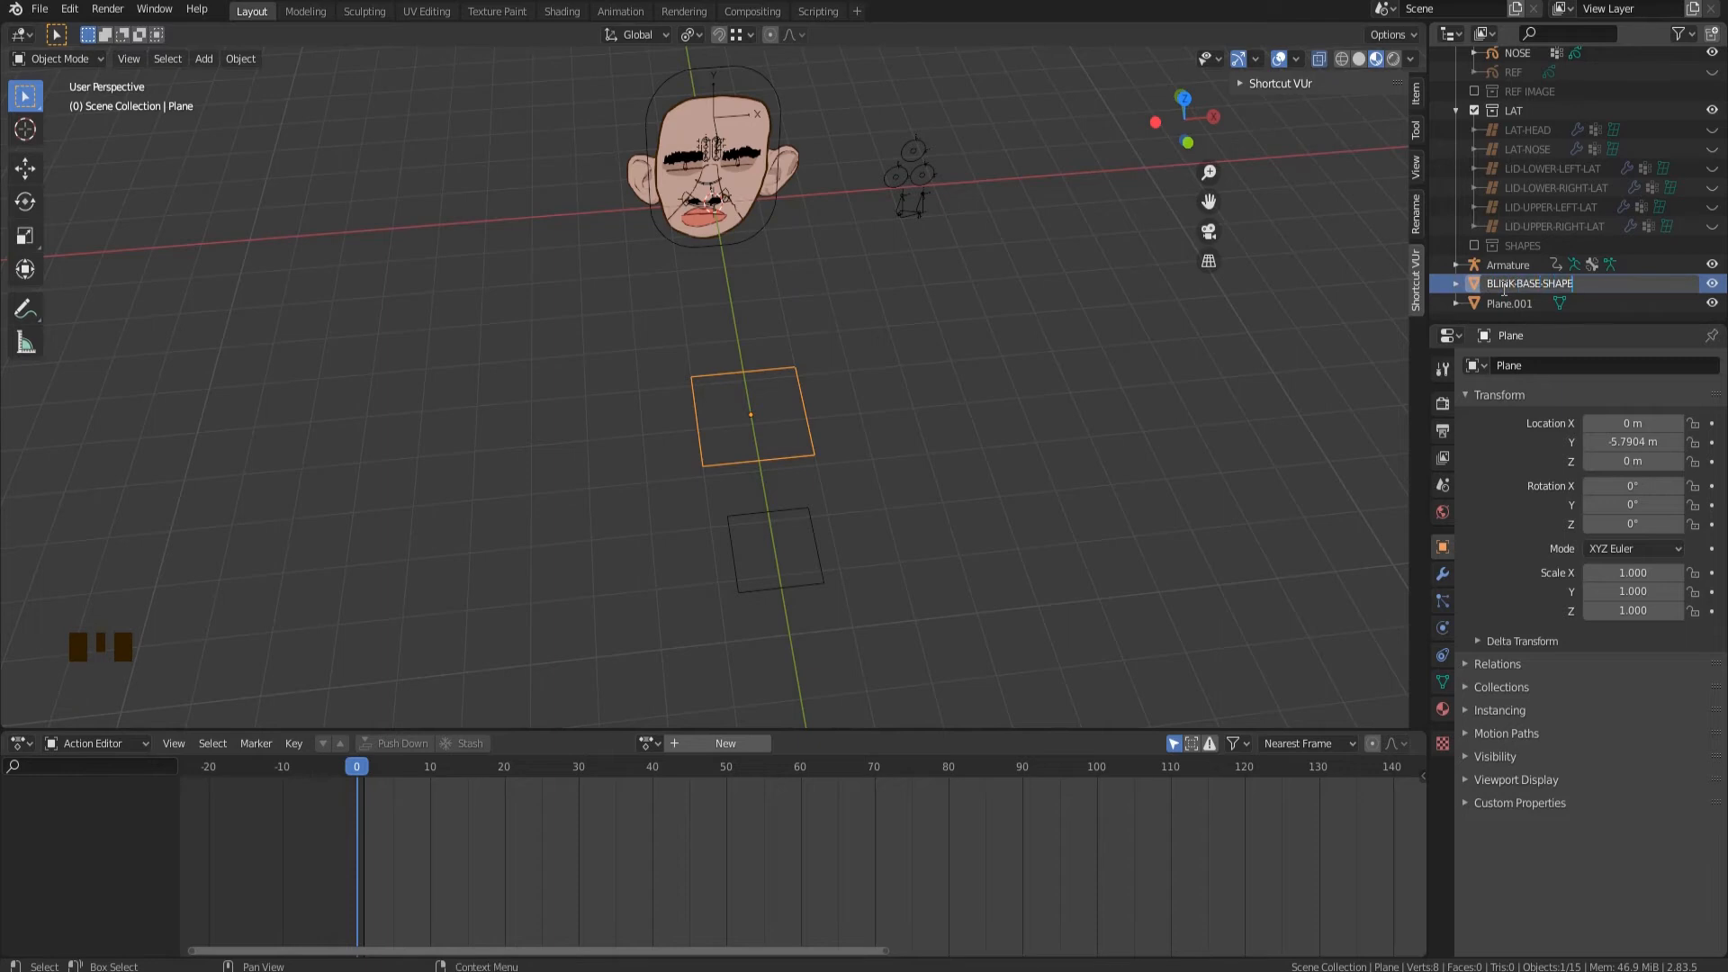
key("ctrl+a")
key("ctrl+c")
key("Return")
Rename the smaller duplicate Plane.001 as BLINK-SHAPE.
double_click(1518, 302)
key("ctrl+v")
key("Left")
key("Left")
key("Left")
key("Left")
key("Left")
key("BackSpace")
key("BackSpace")
key("BackSpace")
key("BackSpace")
key("BackSpace")
key("Return")
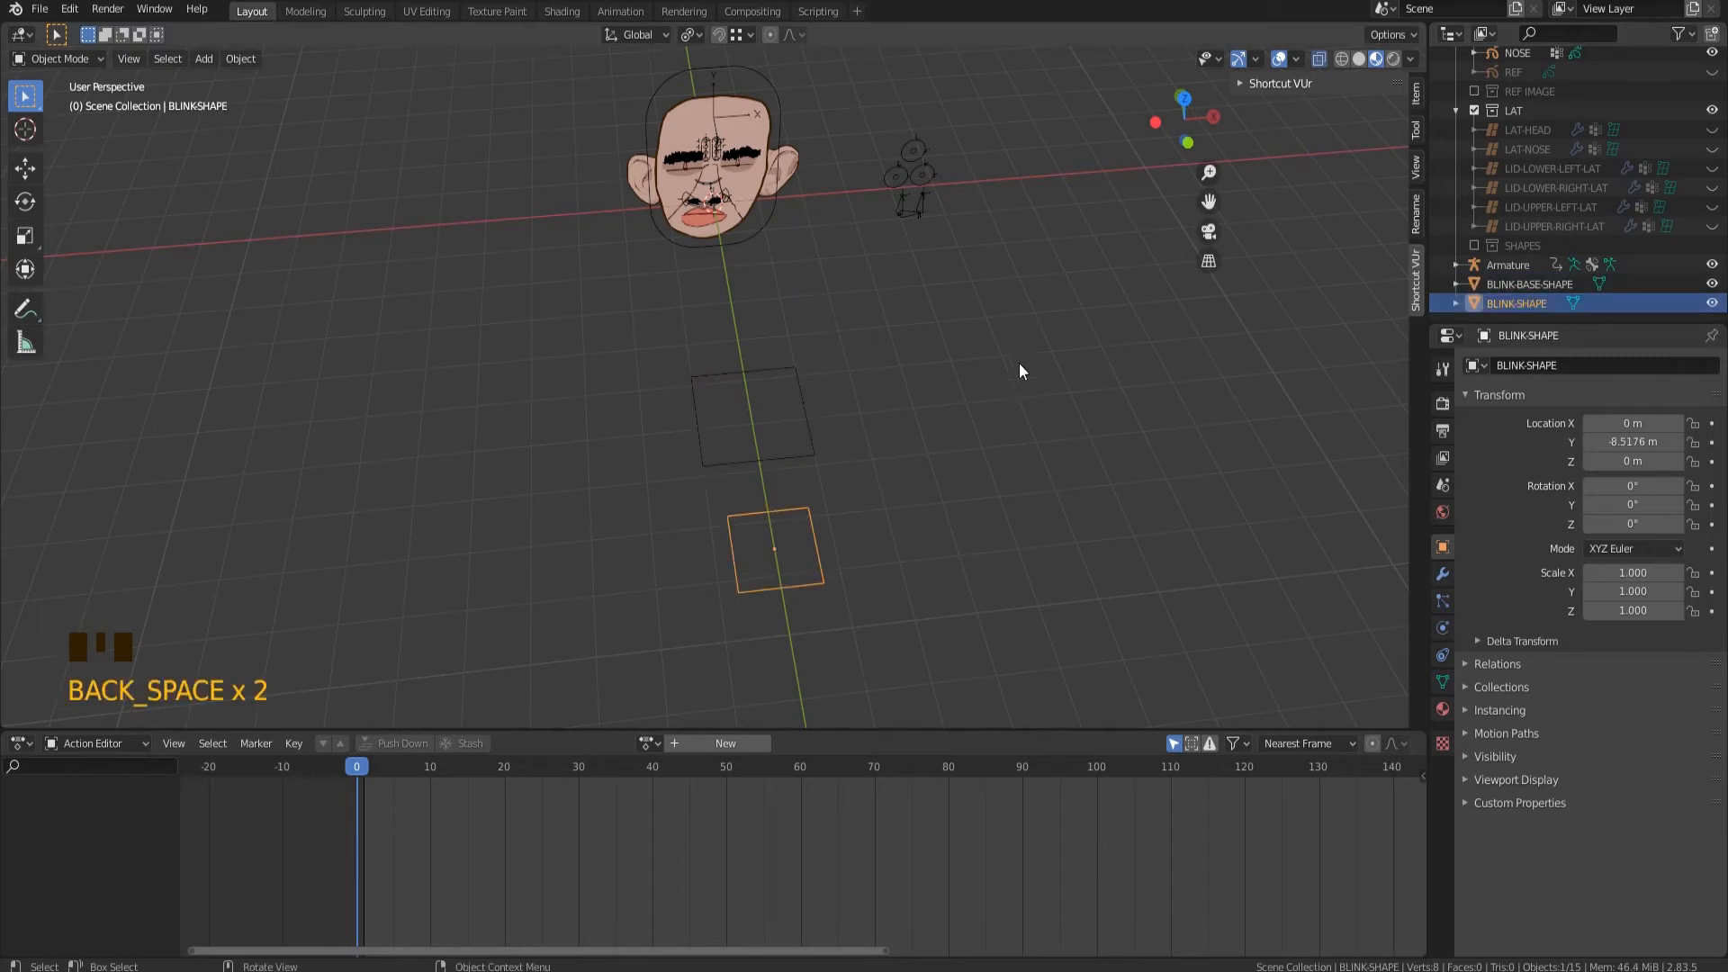
Select the armature and switch it to Pose Mode in front view.
left_click(1020, 369)
scroll(1019, 370, "up", 3)
left_click(992, 103)
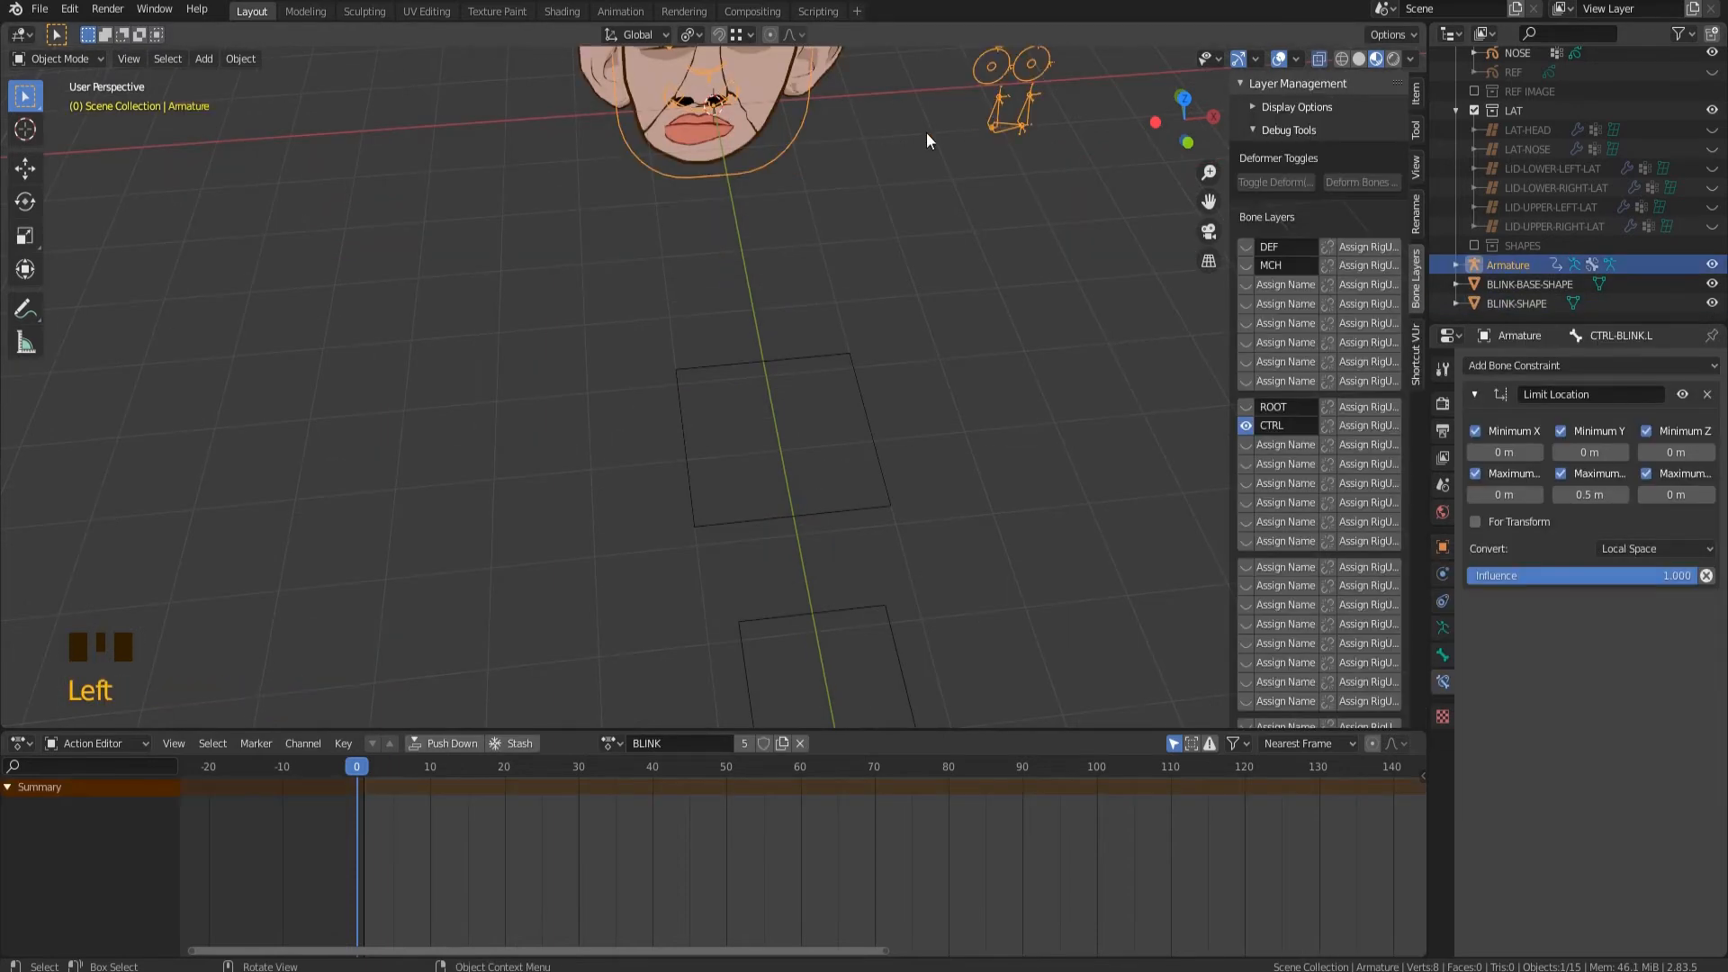
left_click(77, 58)
left_click(74, 121)
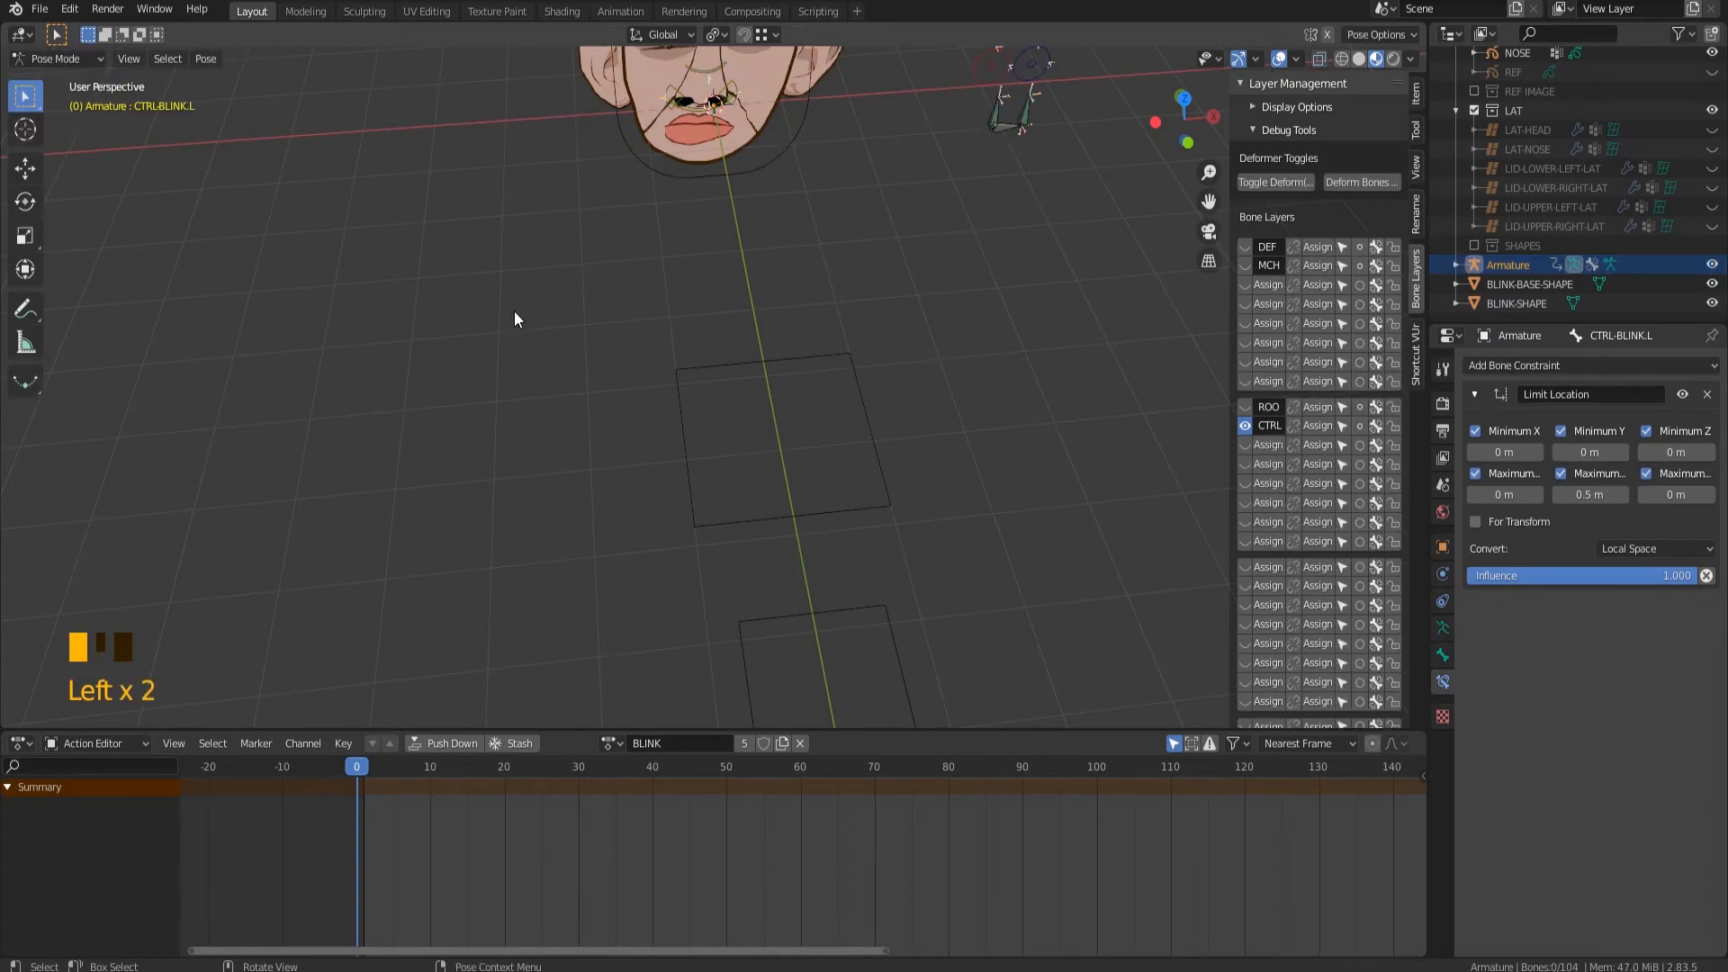
middle_click_drag(515, 310, 441, 378, "shift")
middle_click_drag(860, 378, 972, 567, "shift")
key("KP_1")
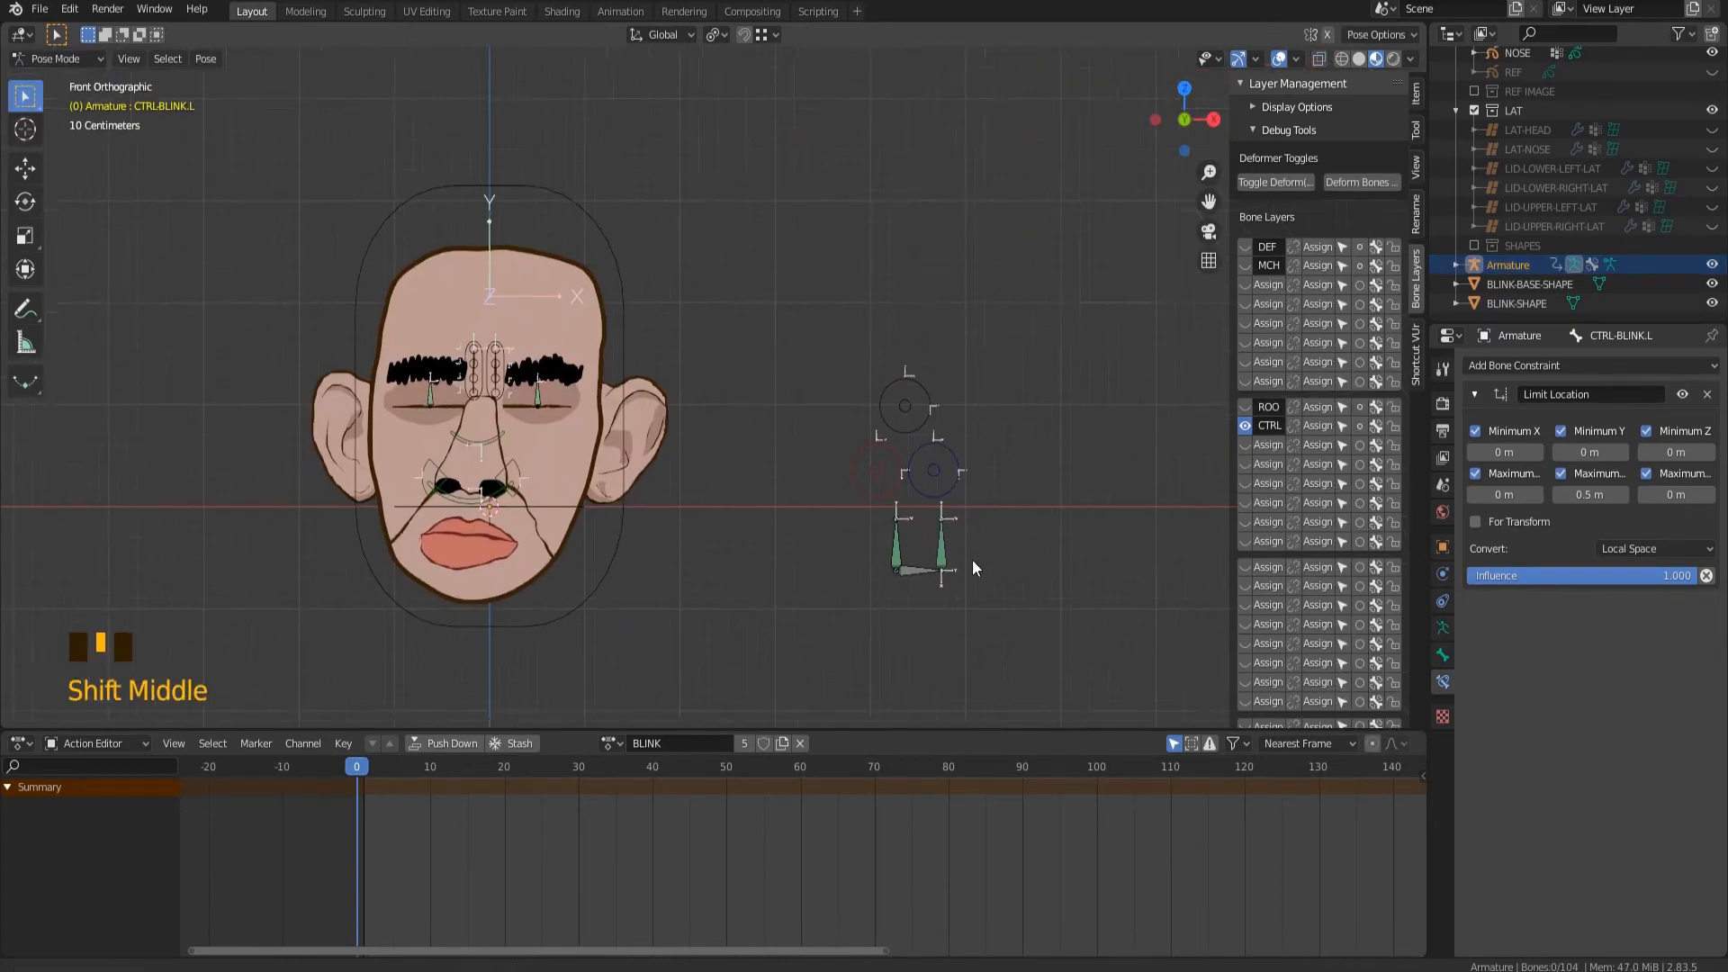
Assign BLINK-SHAPE as the custom shape of both CTRL-BLINK.R and CTRL-BLINK.L.
scroll(972, 567, "up", 5)
scroll(713, 597, "down", 6)
scroll(713, 598, "up", 6)
left_click(772, 486)
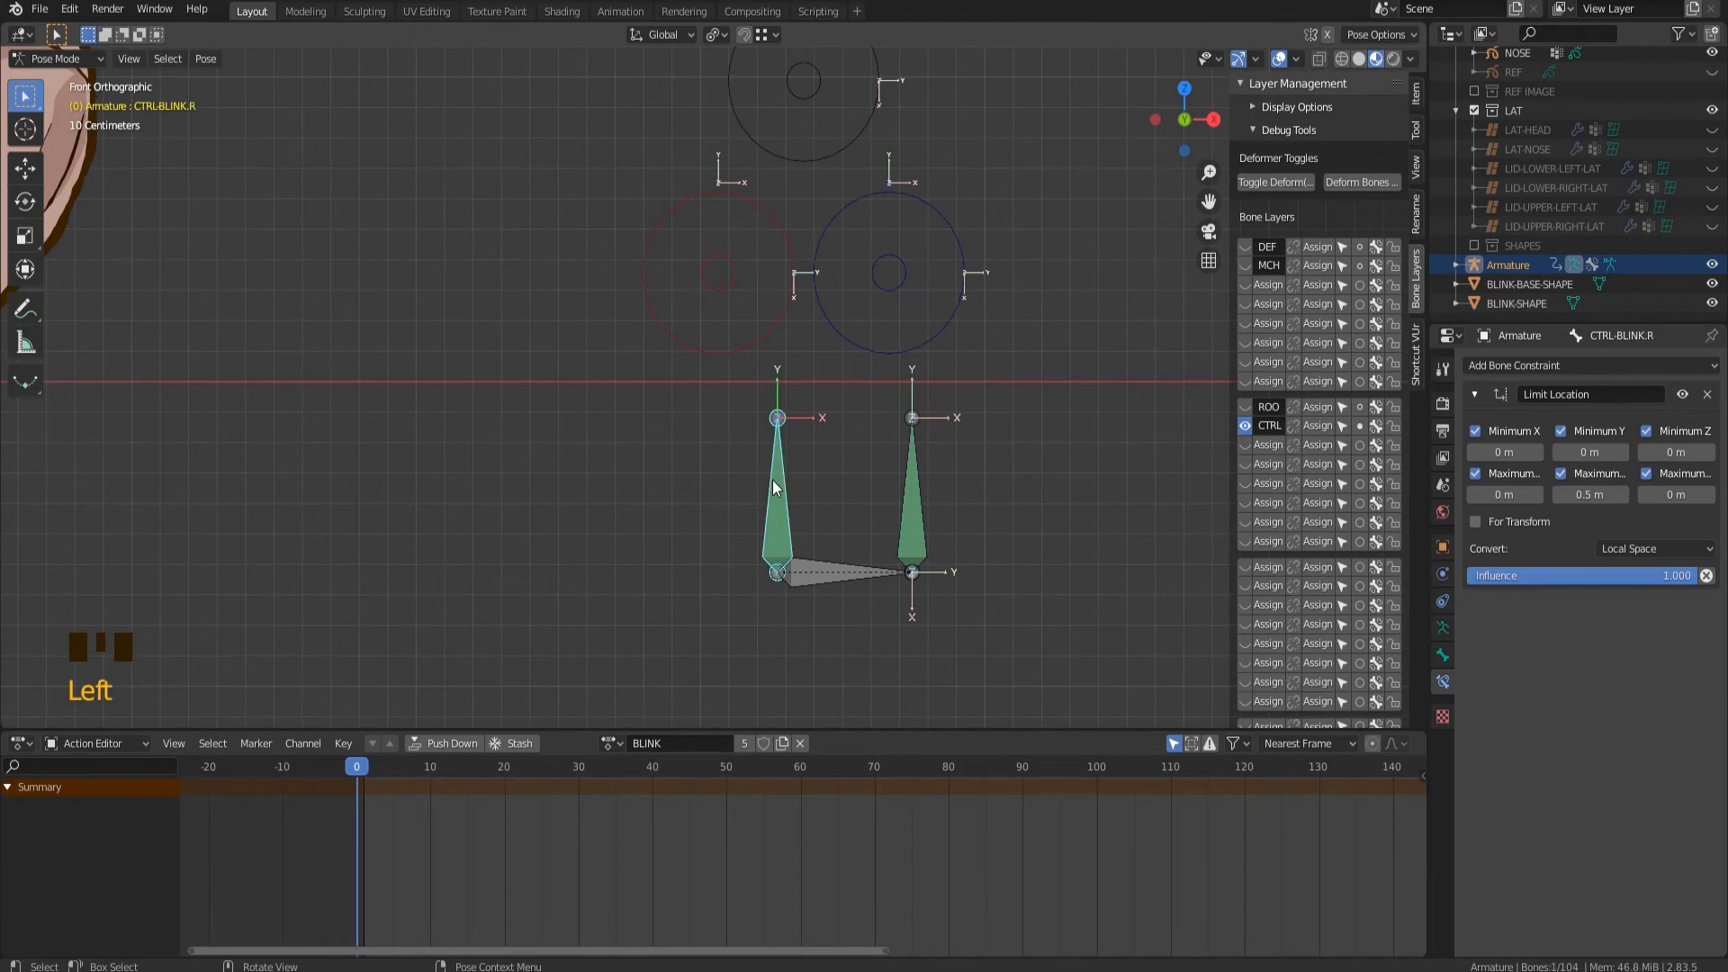
left_click(1443, 654)
scroll(1572, 700, "down", 2)
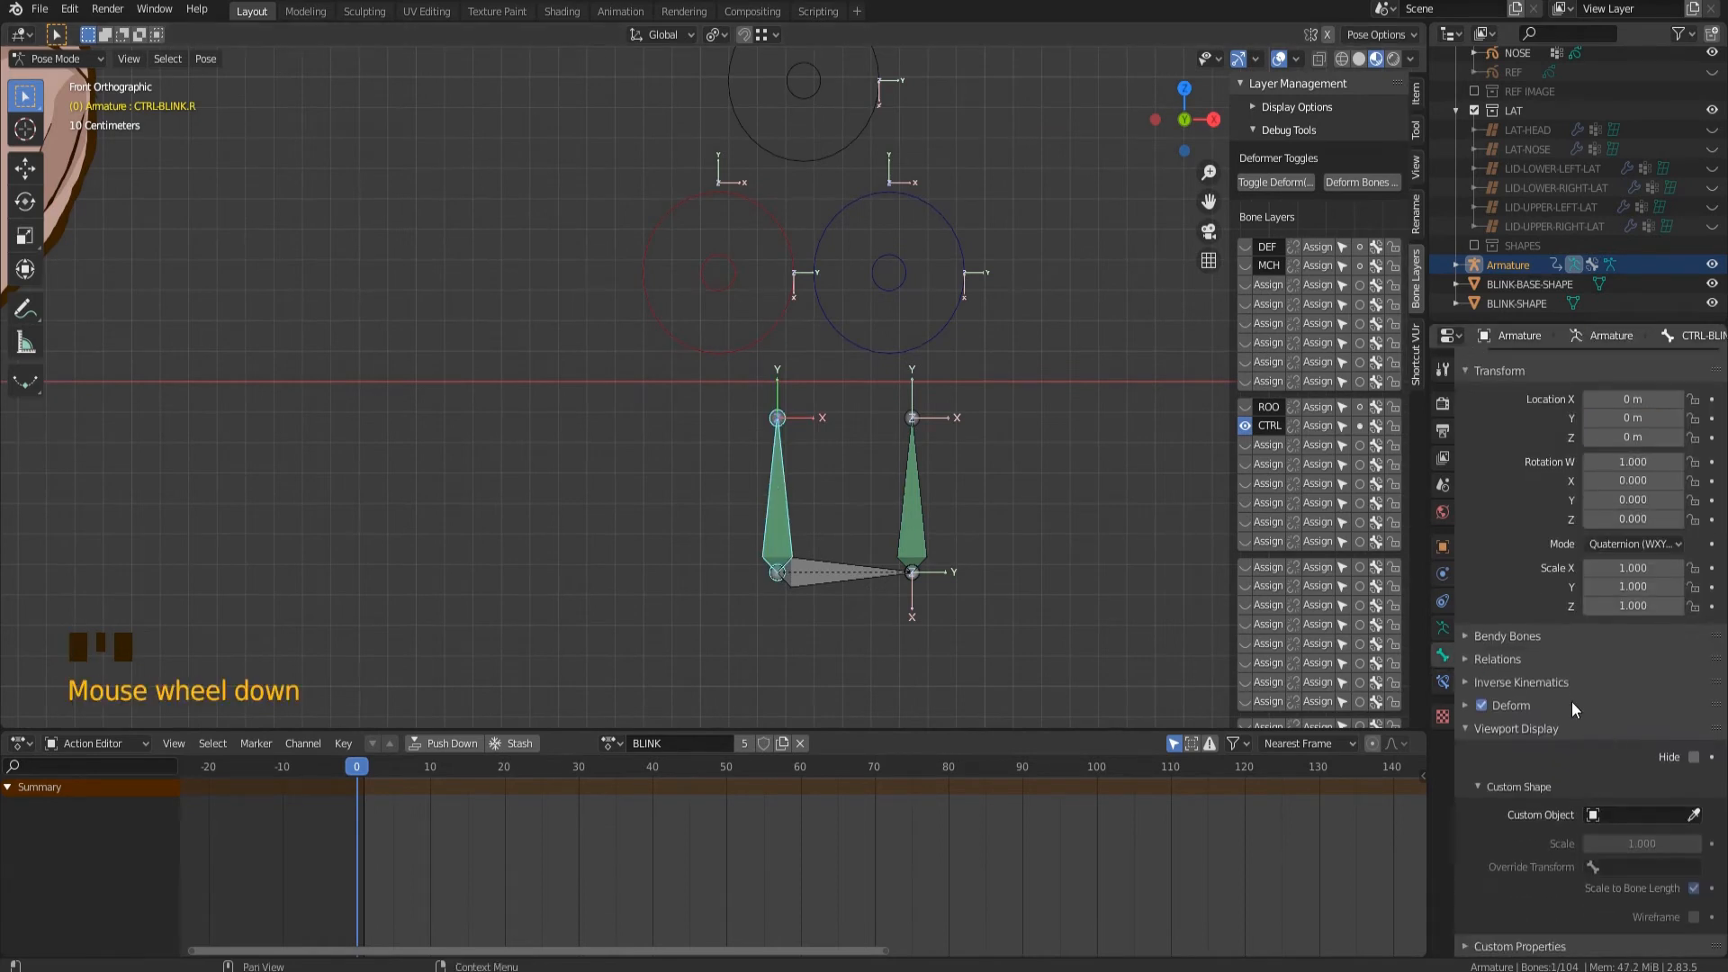
left_click(922, 496, "shift")
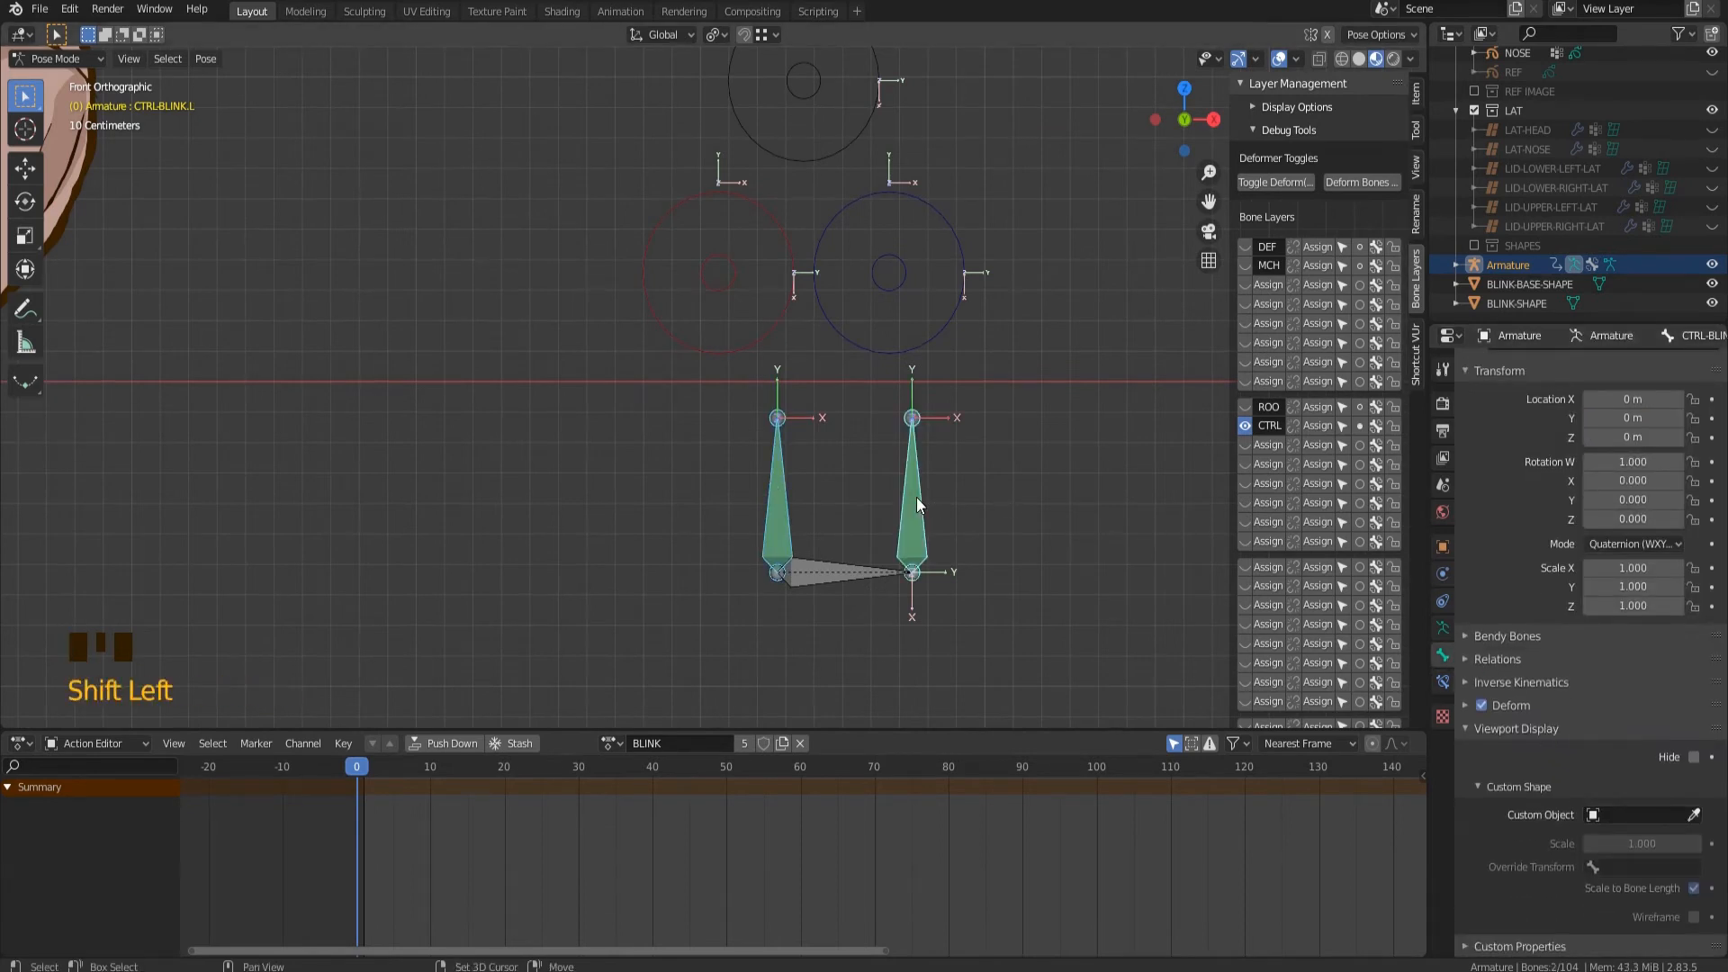
left_click(1615, 814, "alt")
scroll(1578, 727, "down", 10)
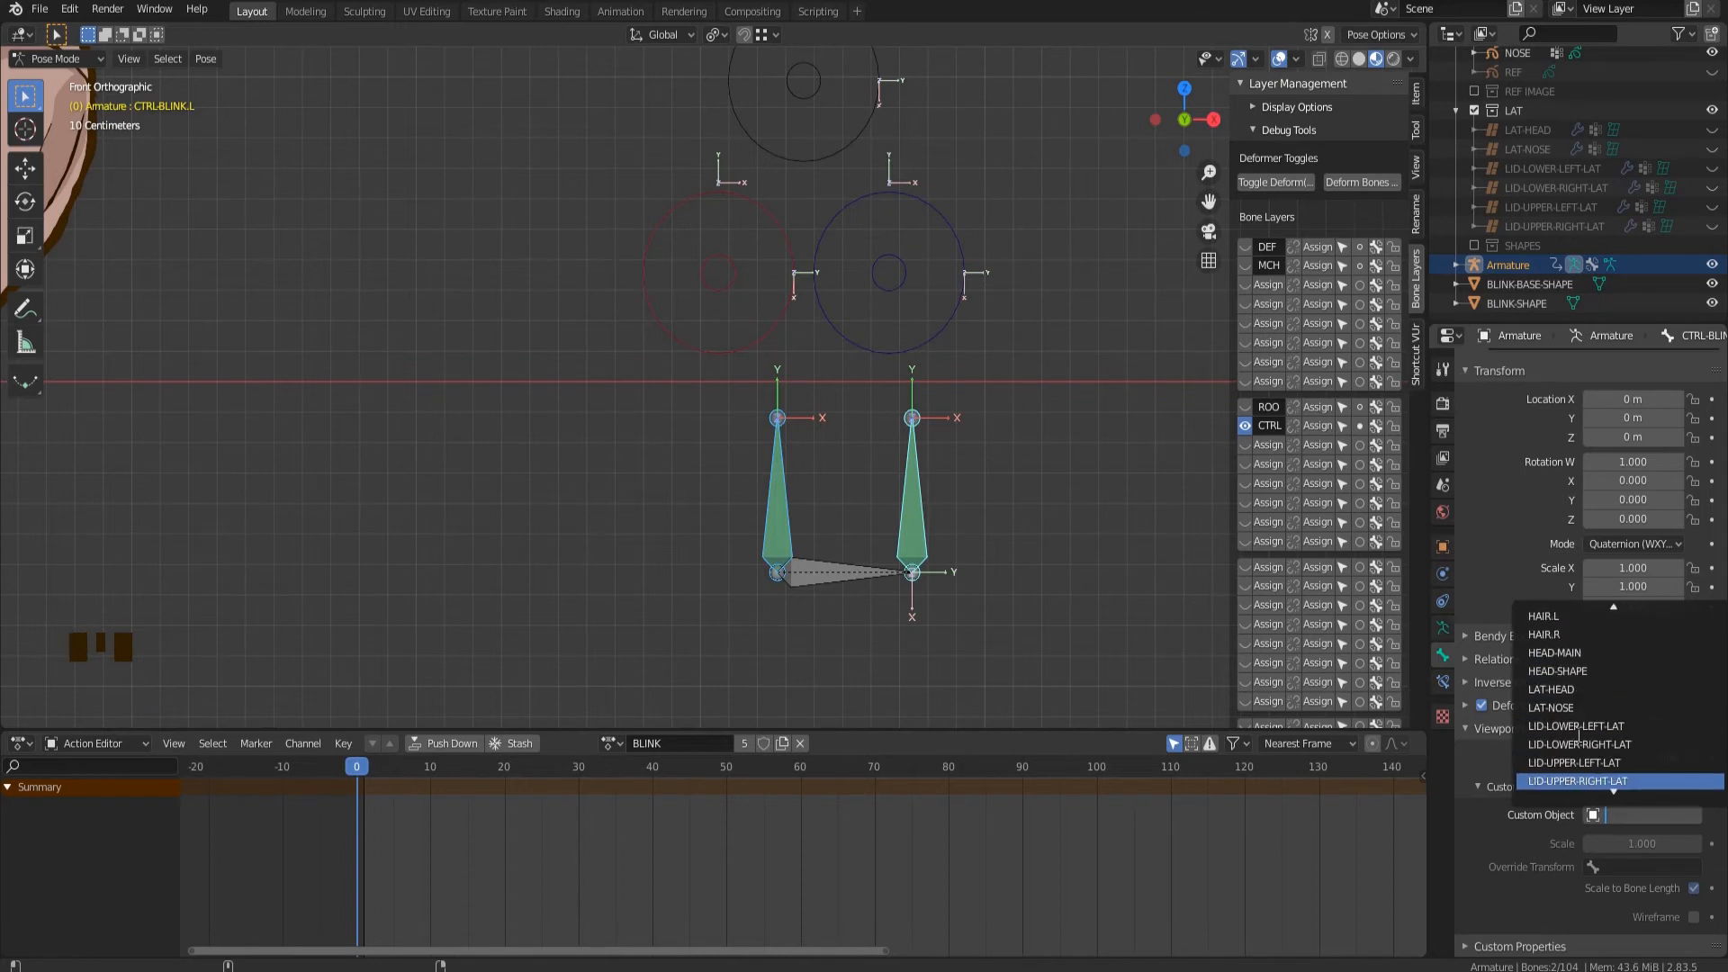
scroll(1579, 734, "up", 8)
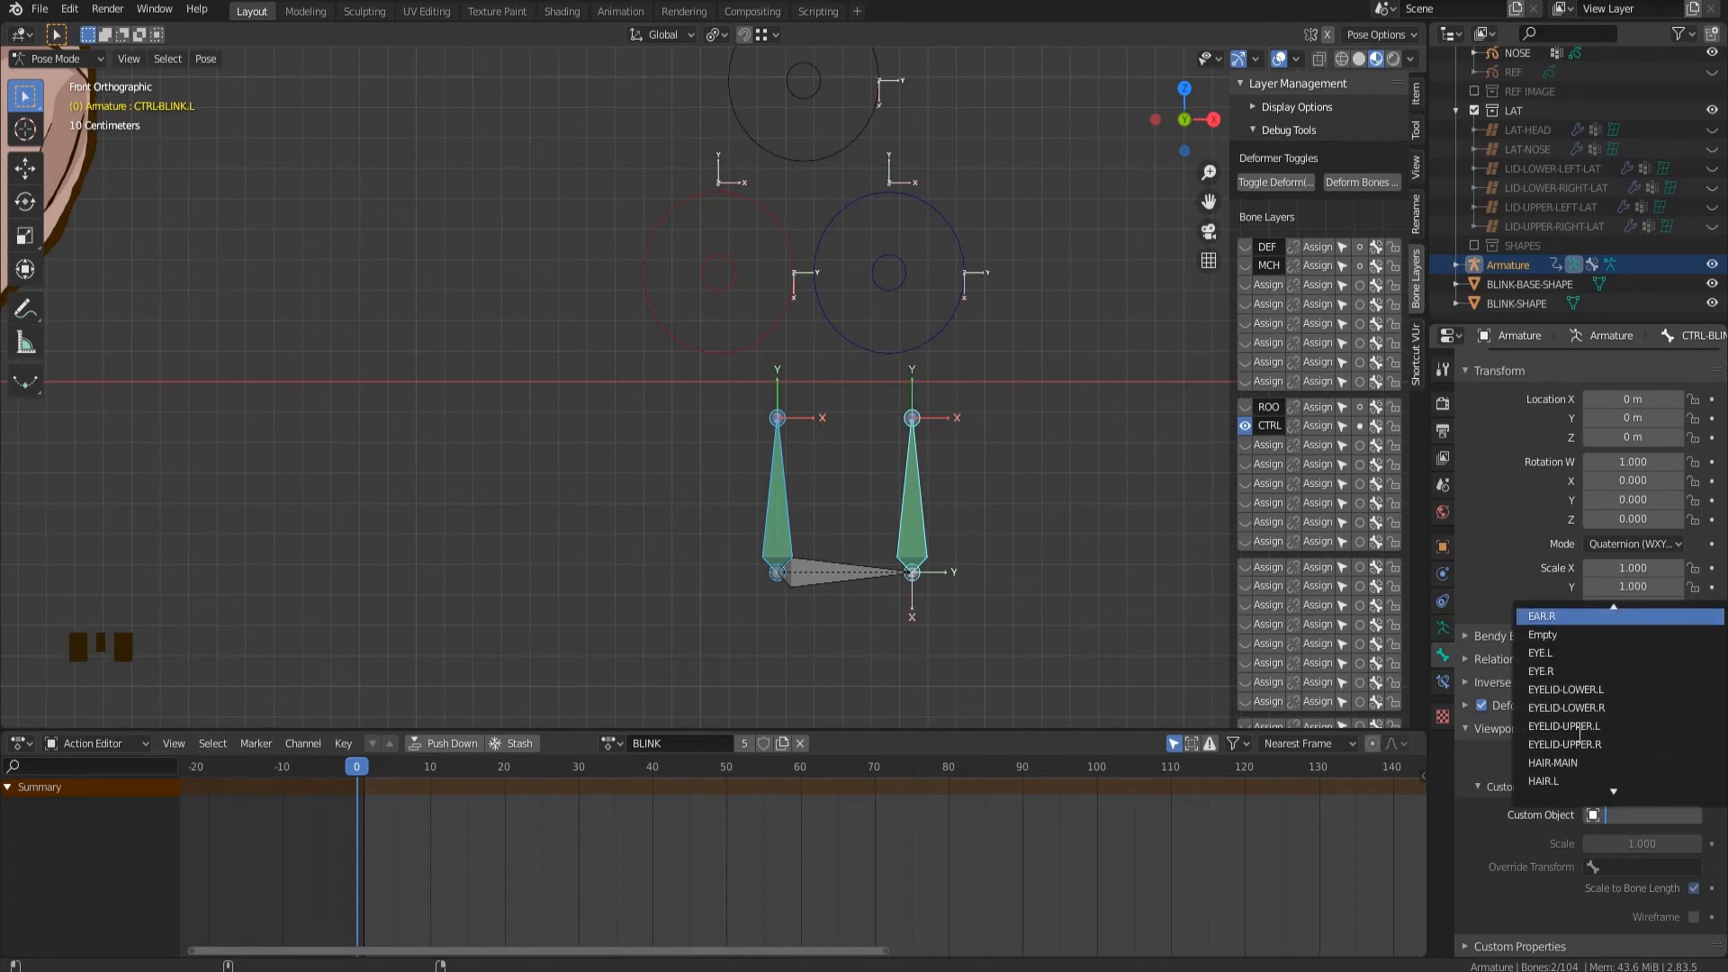
left_click(1584, 690)
Assign BLINK-BASE-SHAPE as the custom shape of the CTRL-BLINKBASE bone and deselect it.
left_click(843, 588)
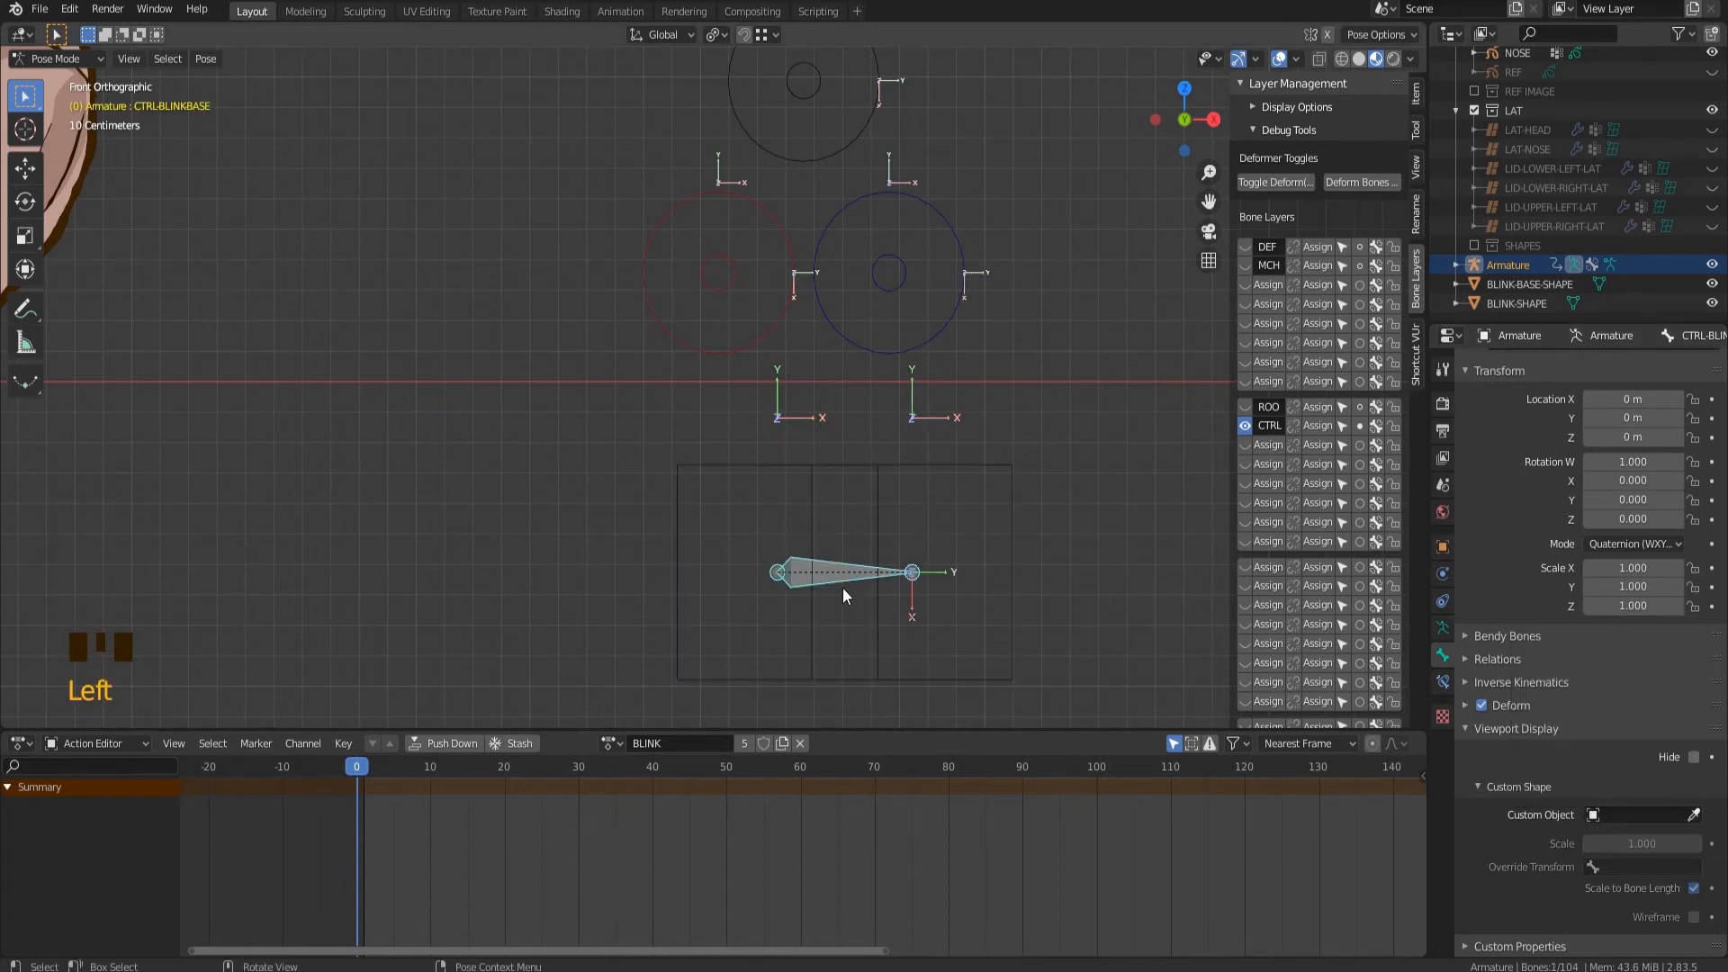
left_click(1648, 814)
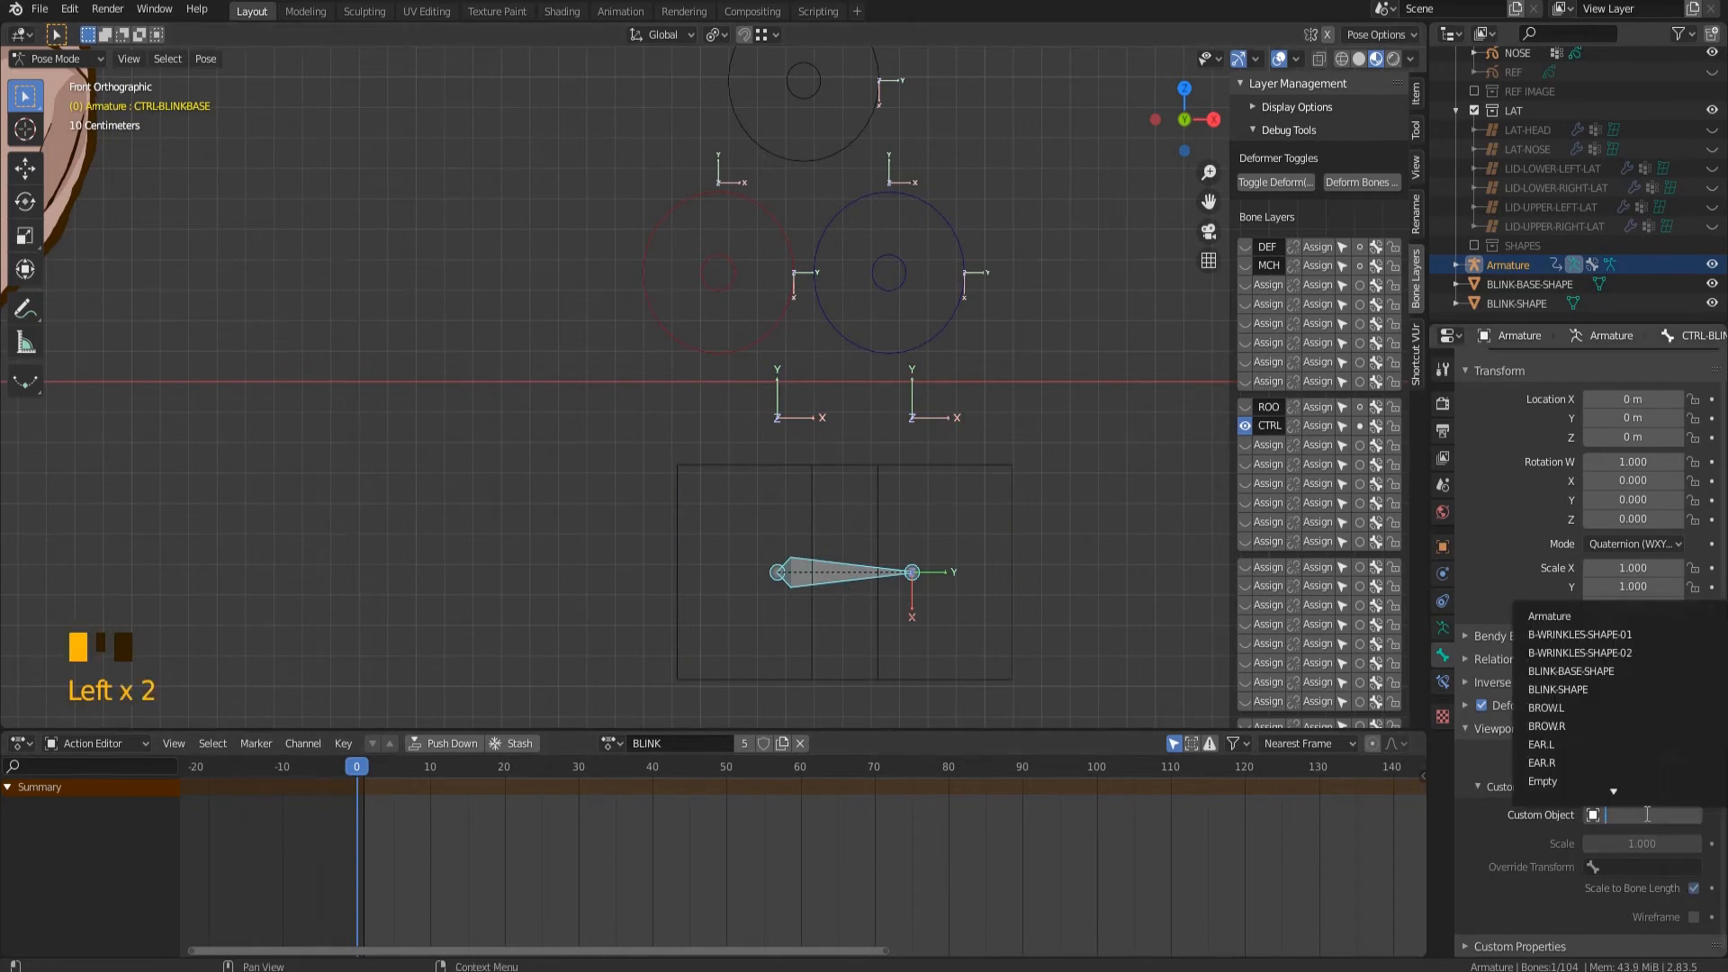
left_click(1593, 672)
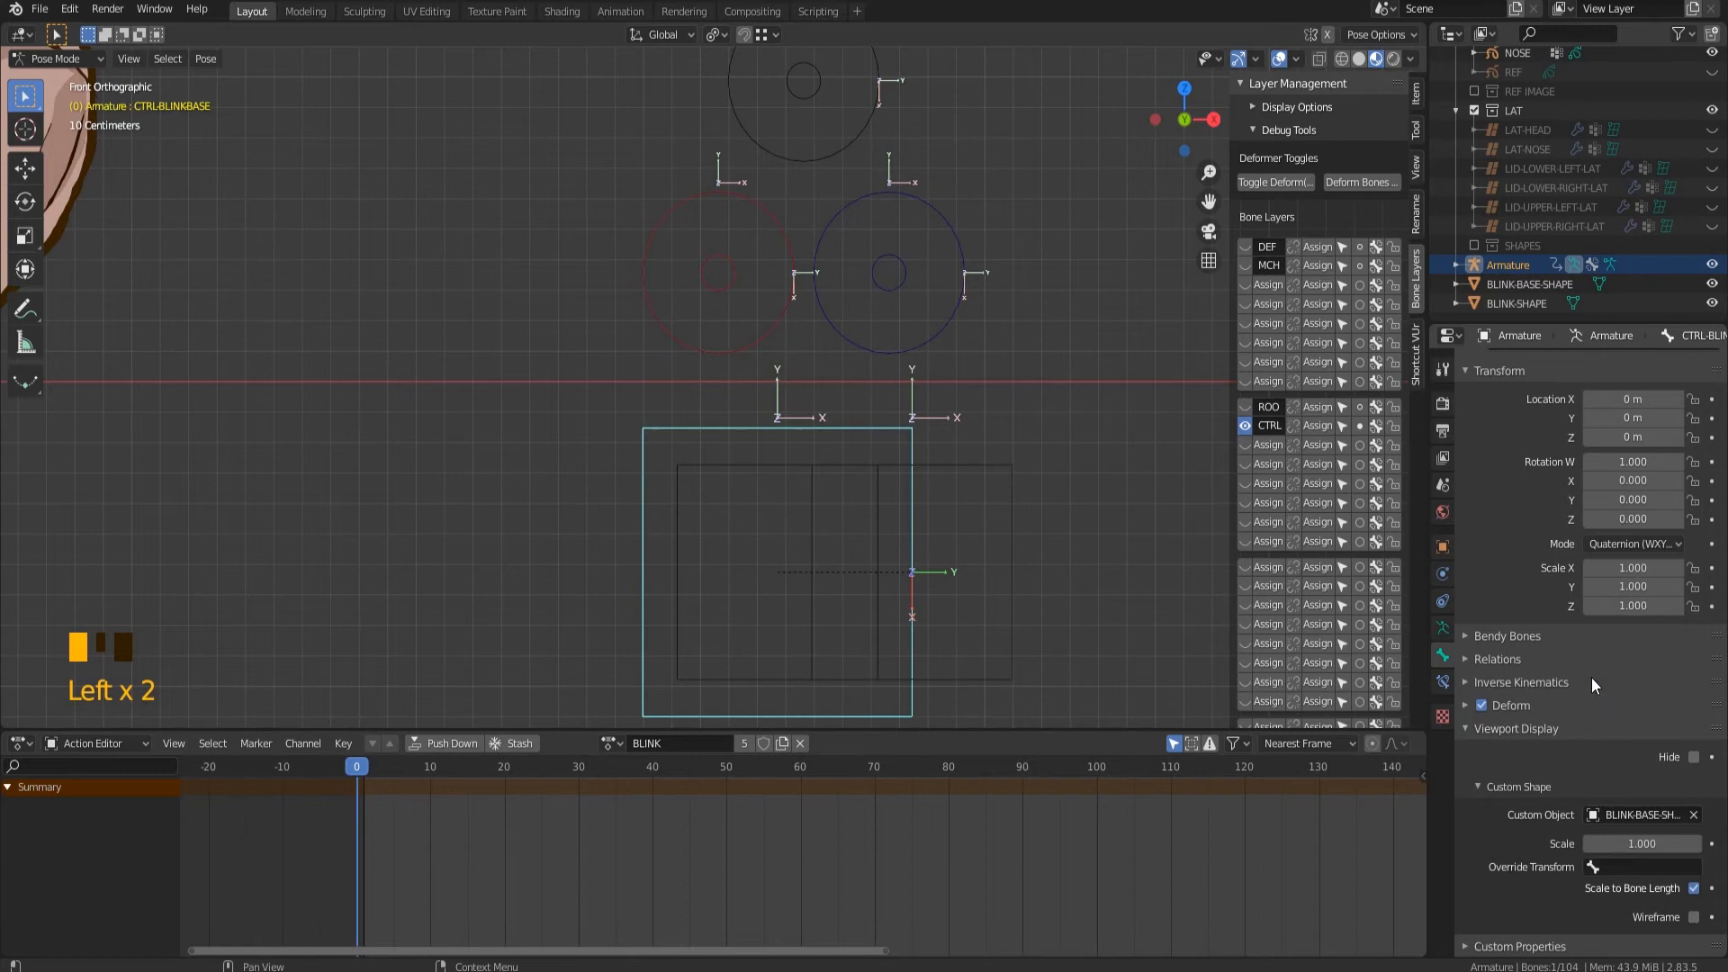
left_click(1041, 538)
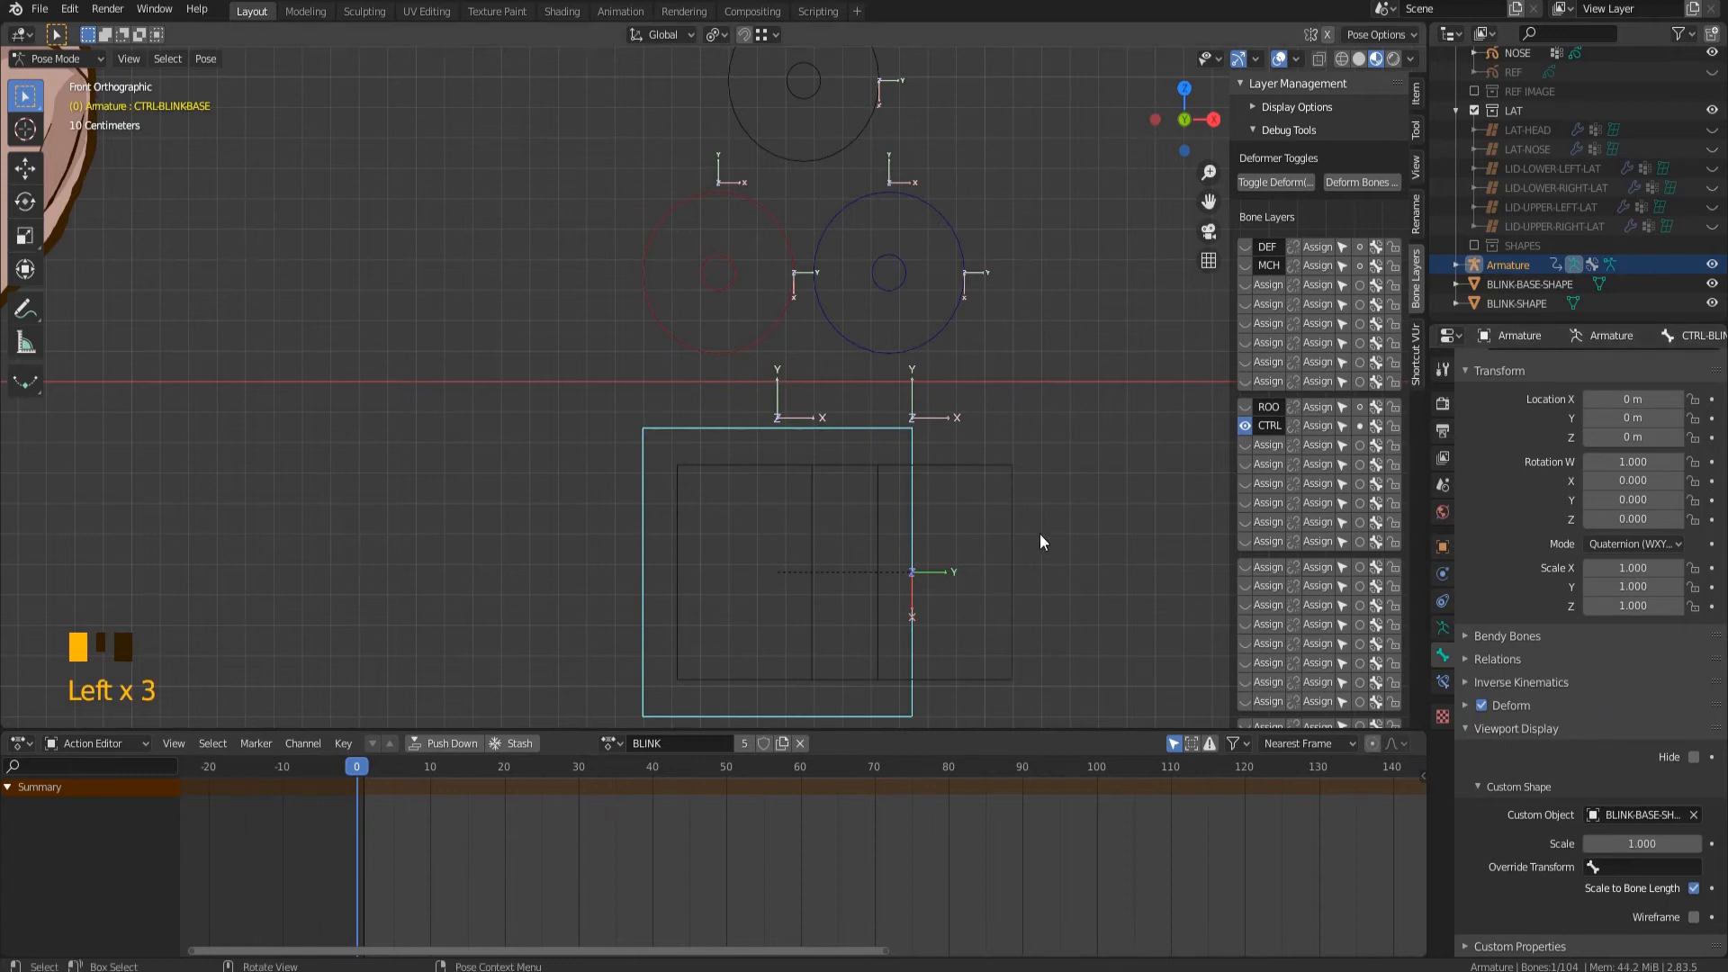
scroll(1039, 541, "down", 1)
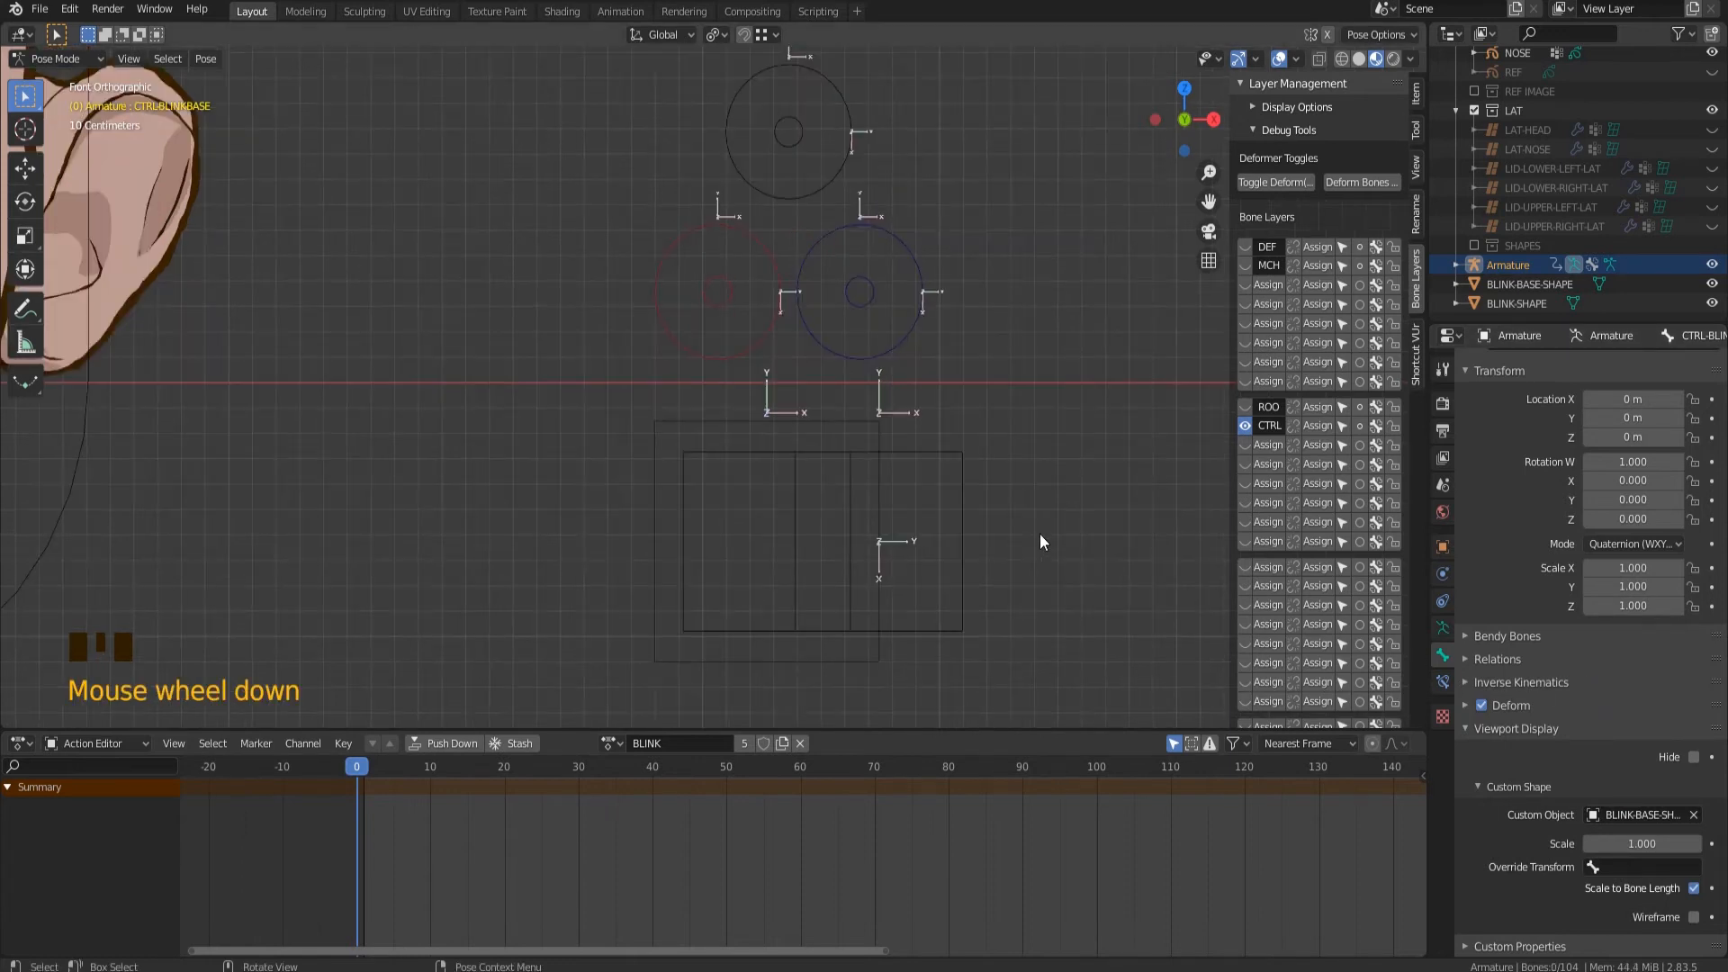
Test the blink controls by raising CTRL-BLINK.R about 1.03 m and briefly trying a move of CTRL-BLINK.L.
left_click(734, 463)
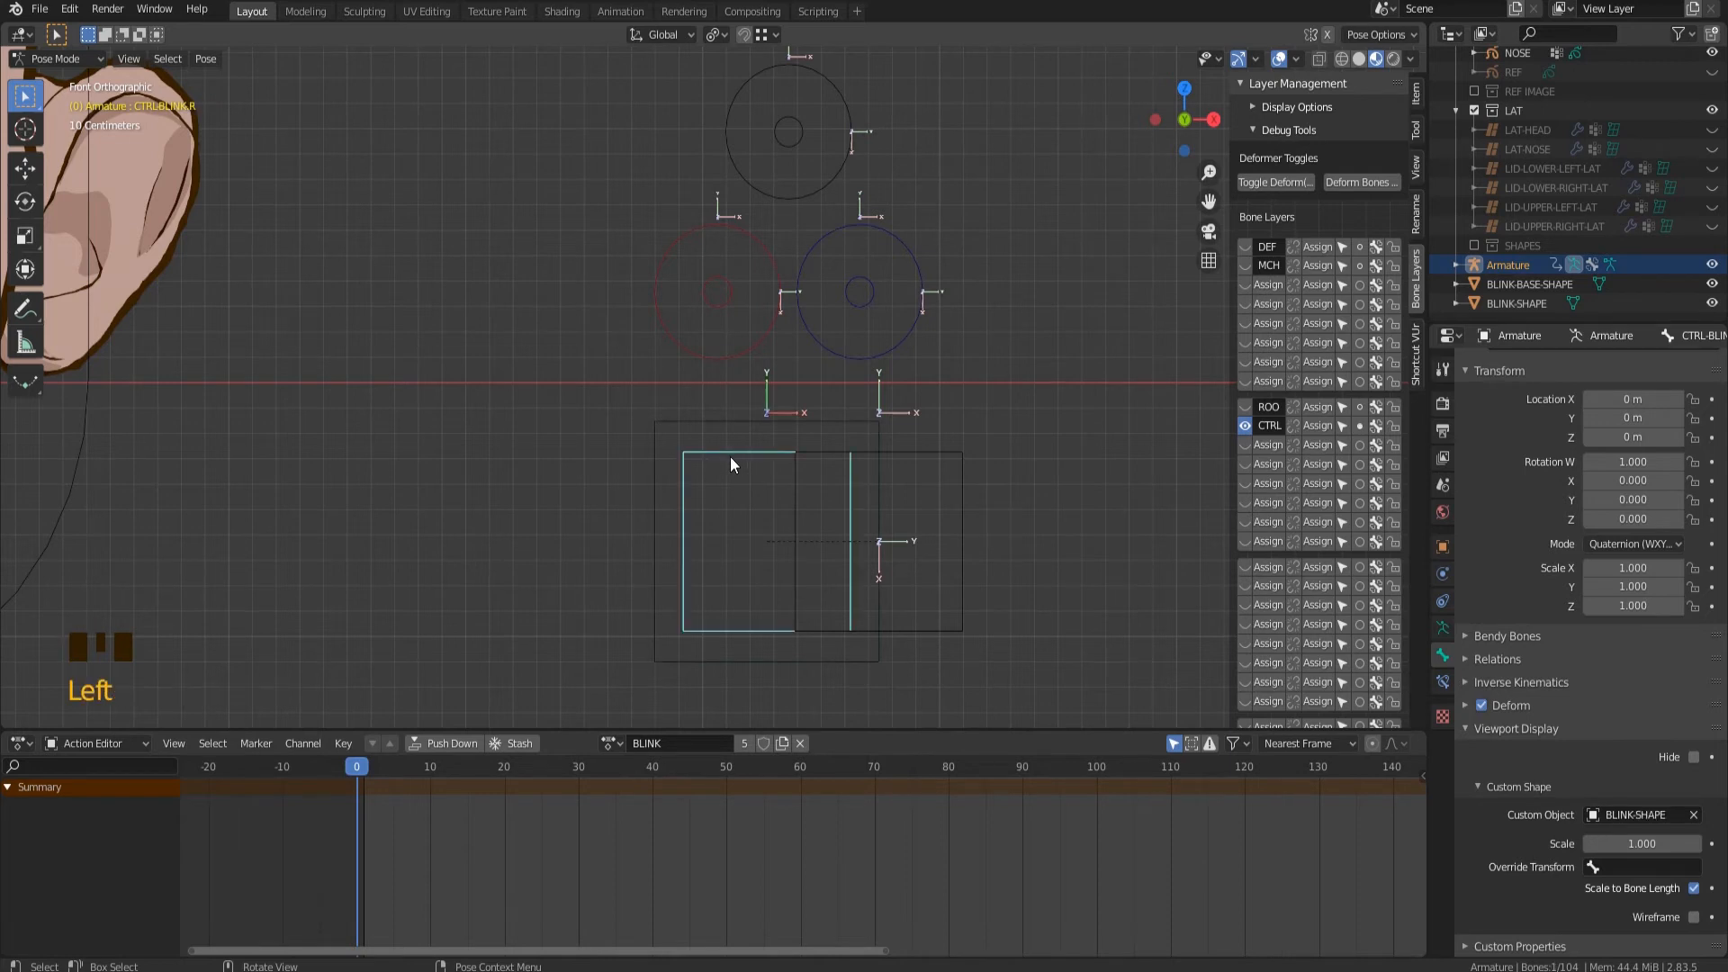
key("g")
left_click(740, 234)
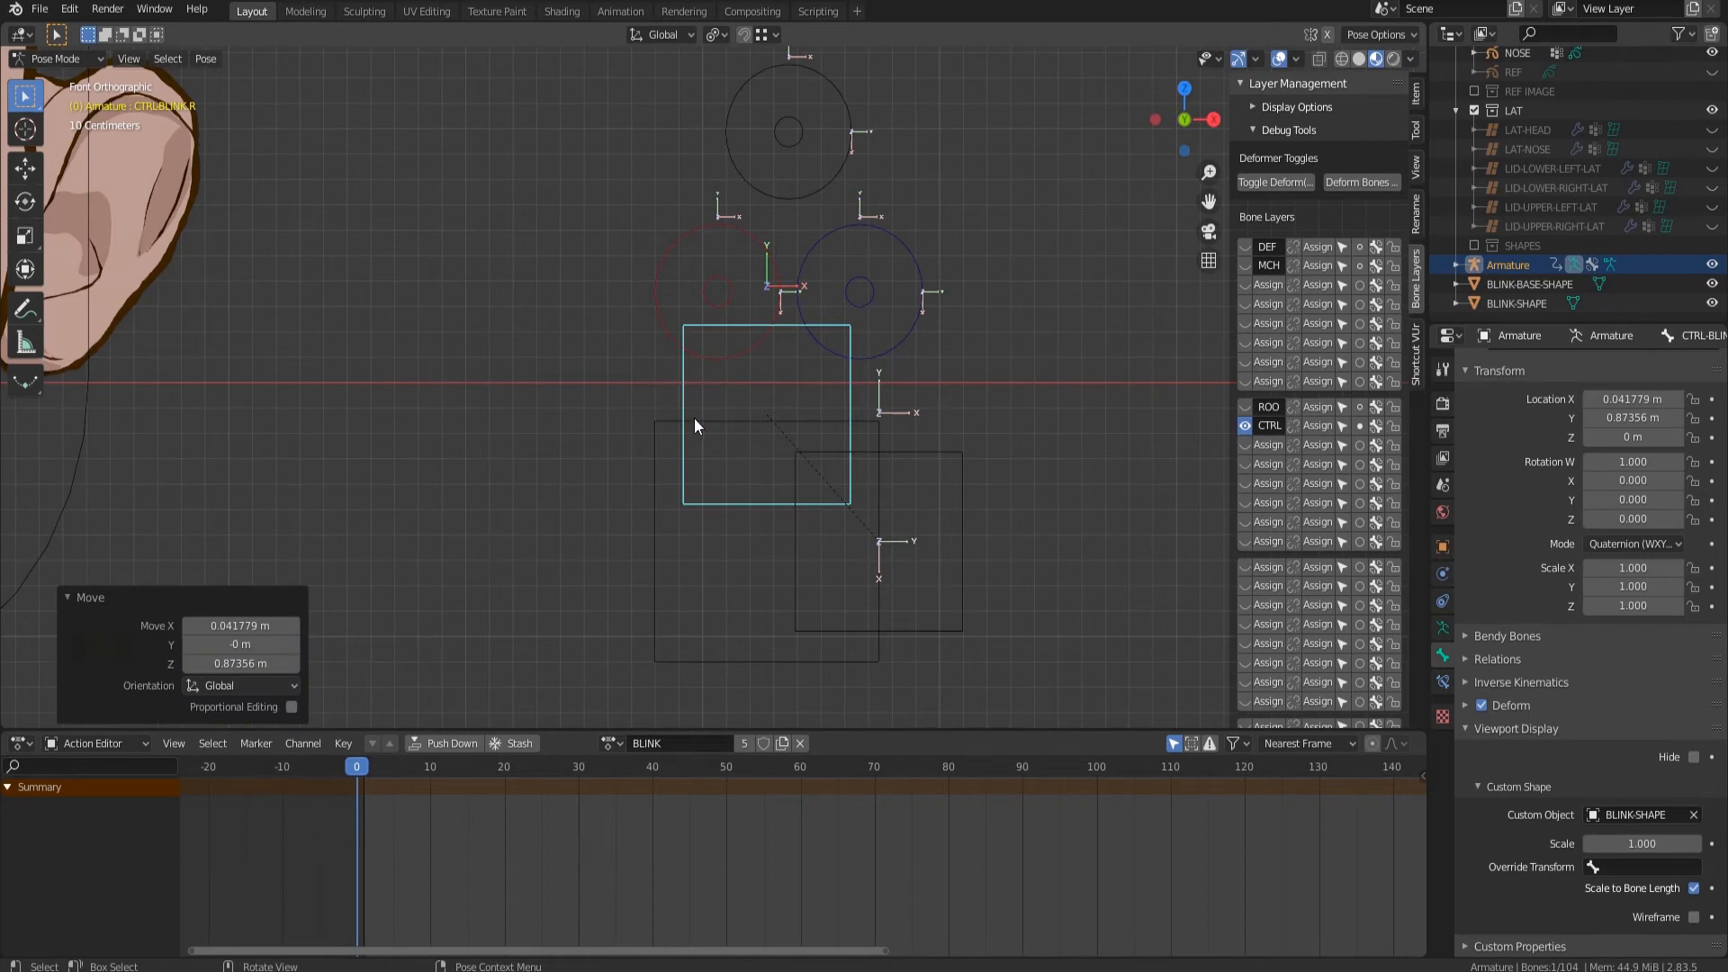
left_click(961, 490)
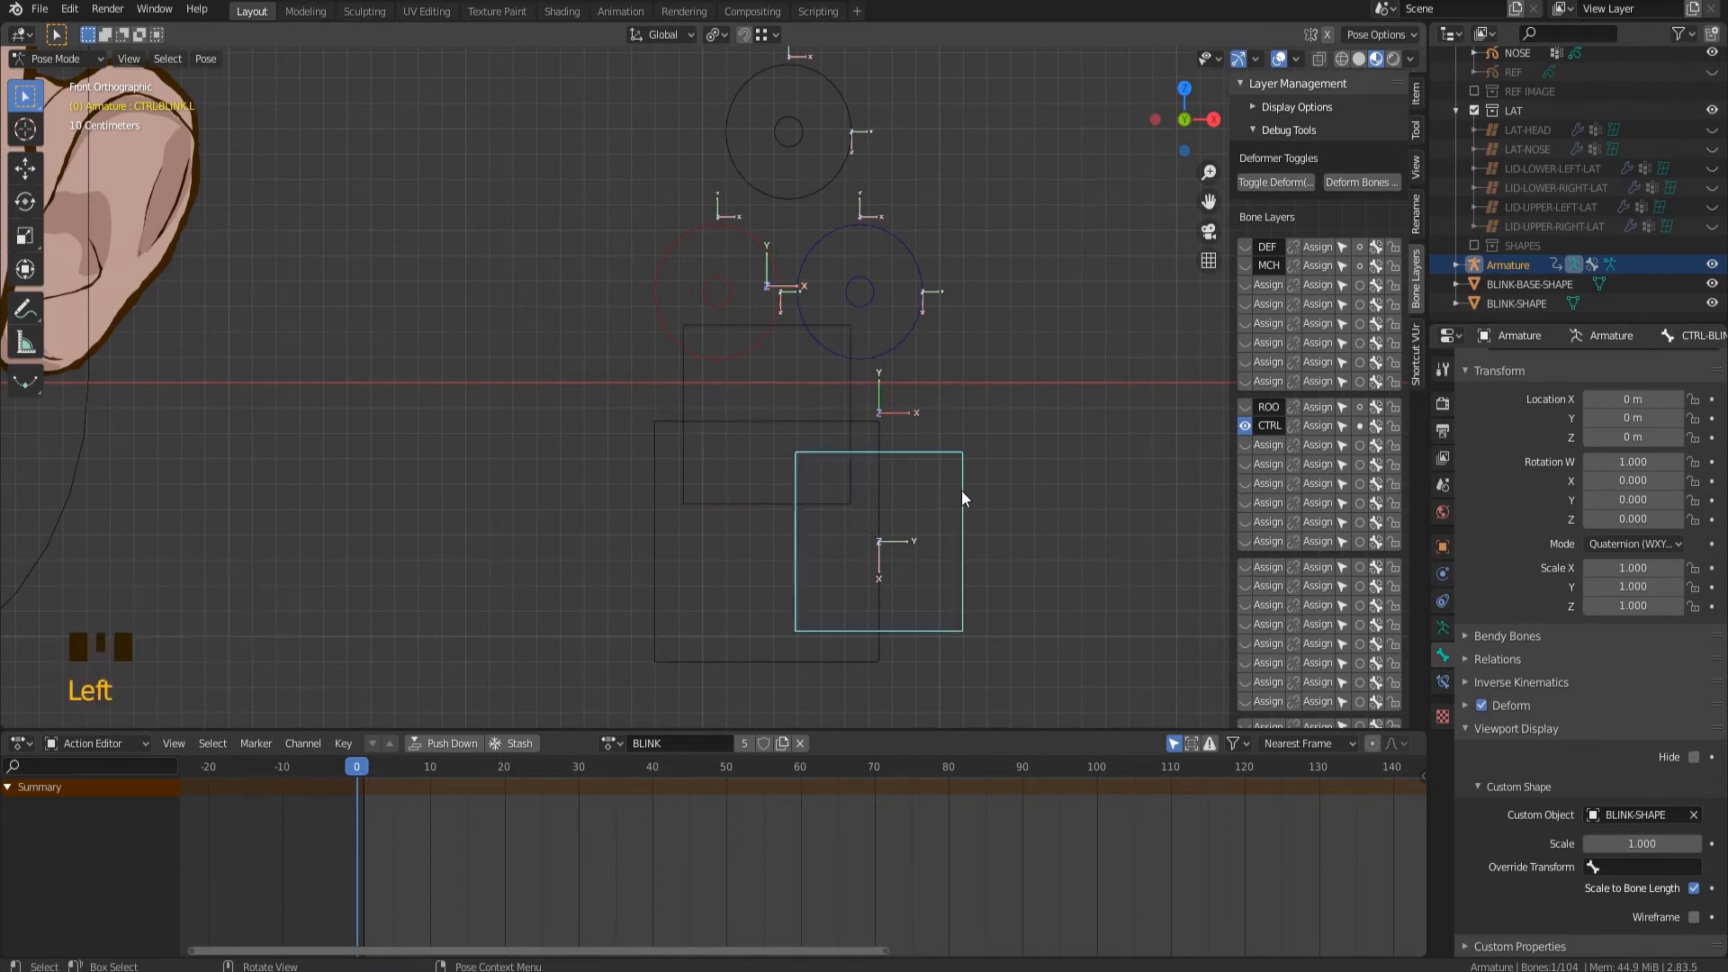
key("g")
key("Escape")
left_click(722, 504)
key("g")
left_click(721, 466)
scroll(563, 369, "down", 6)
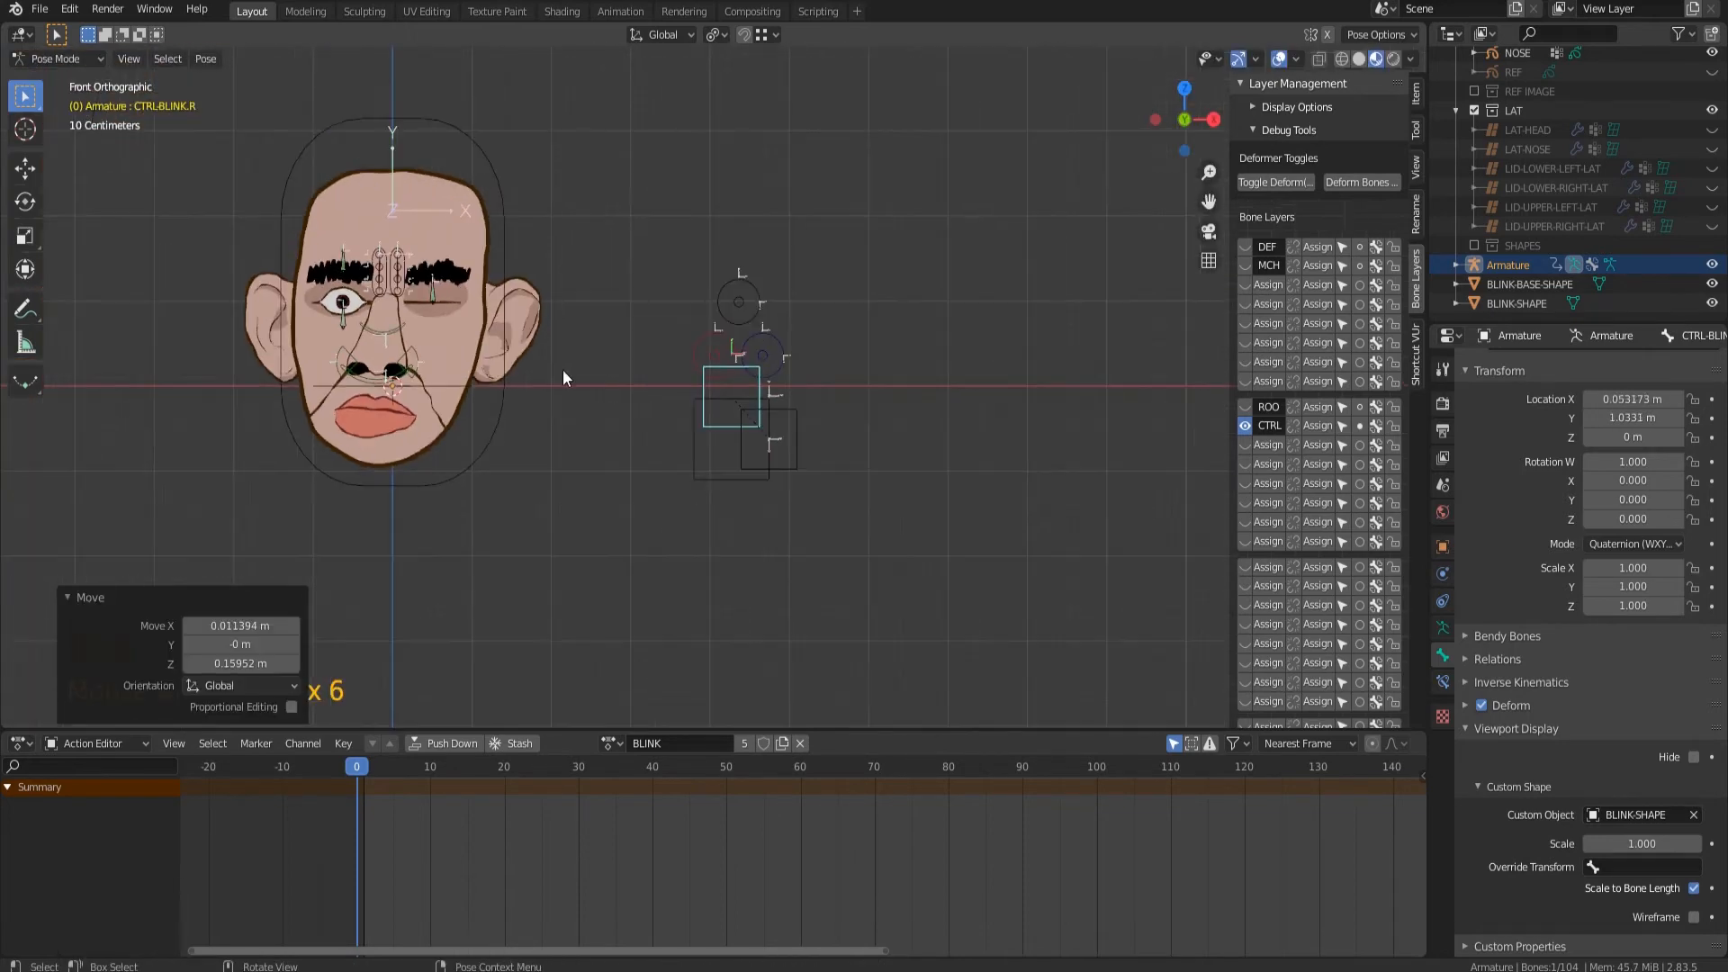
Switch to Object Mode, open the BLINK-SHAPE mesh in Edit Mode and move it about 0.28 m along negative X.
left_click(58, 59)
left_click(54, 81)
middle_click_drag(413, 407, 506, 560)
left_click(462, 586)
key("Tab")
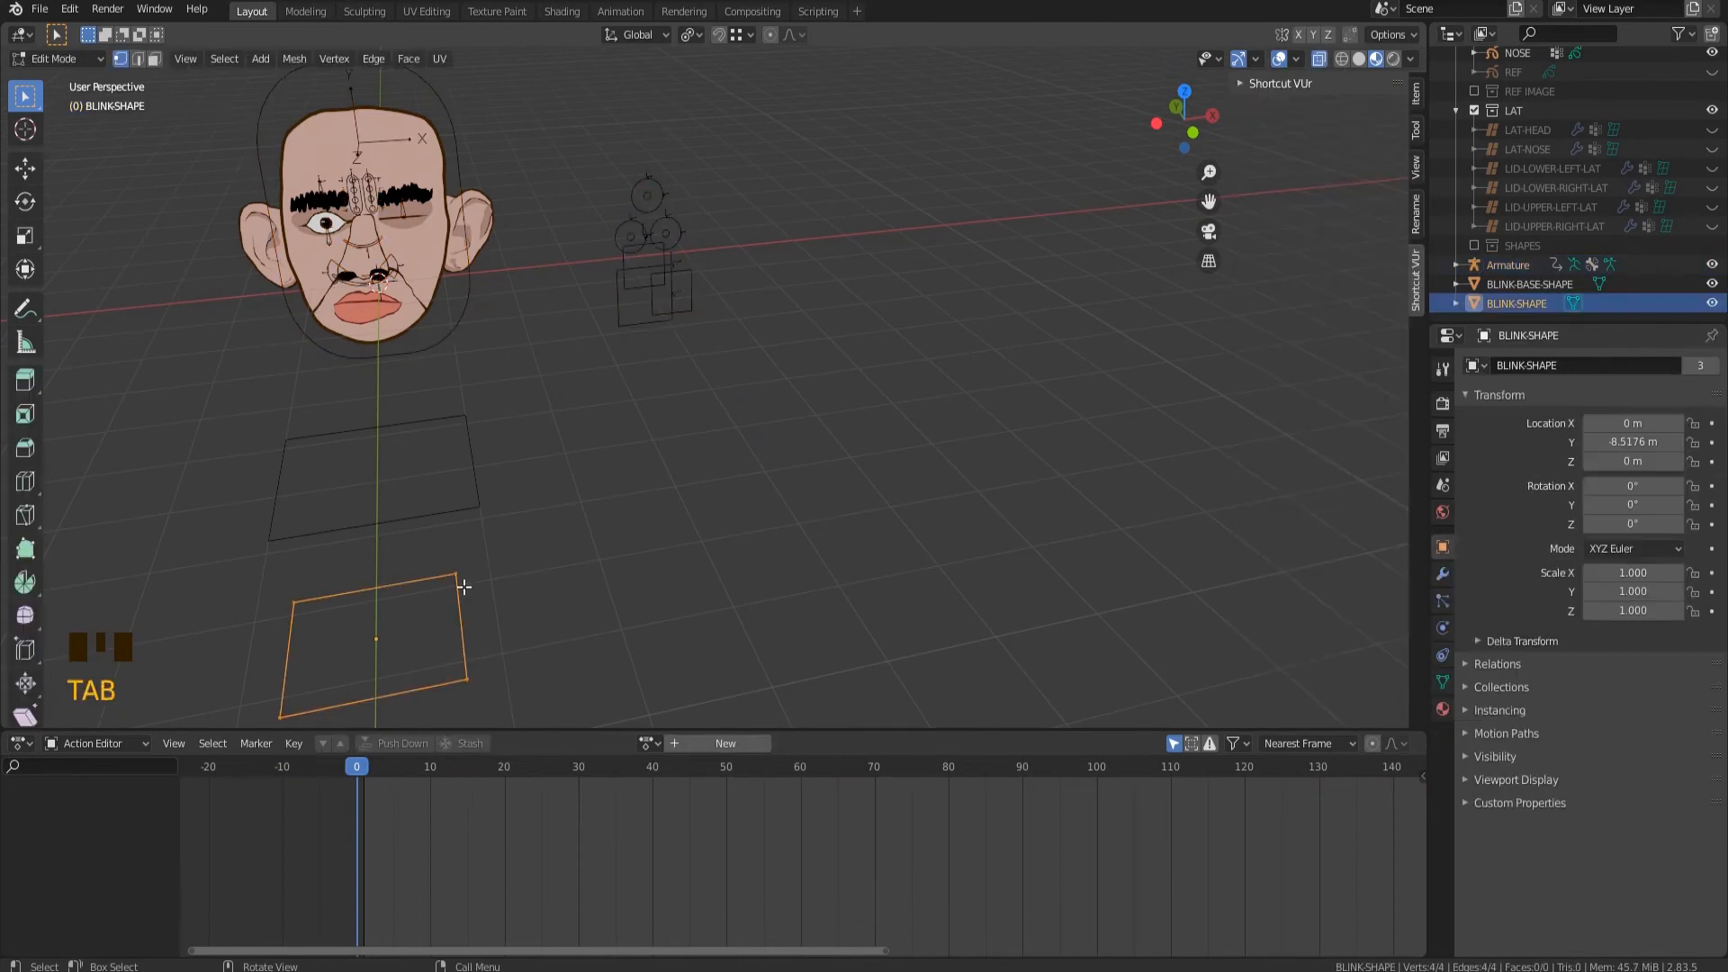
key("KP_1")
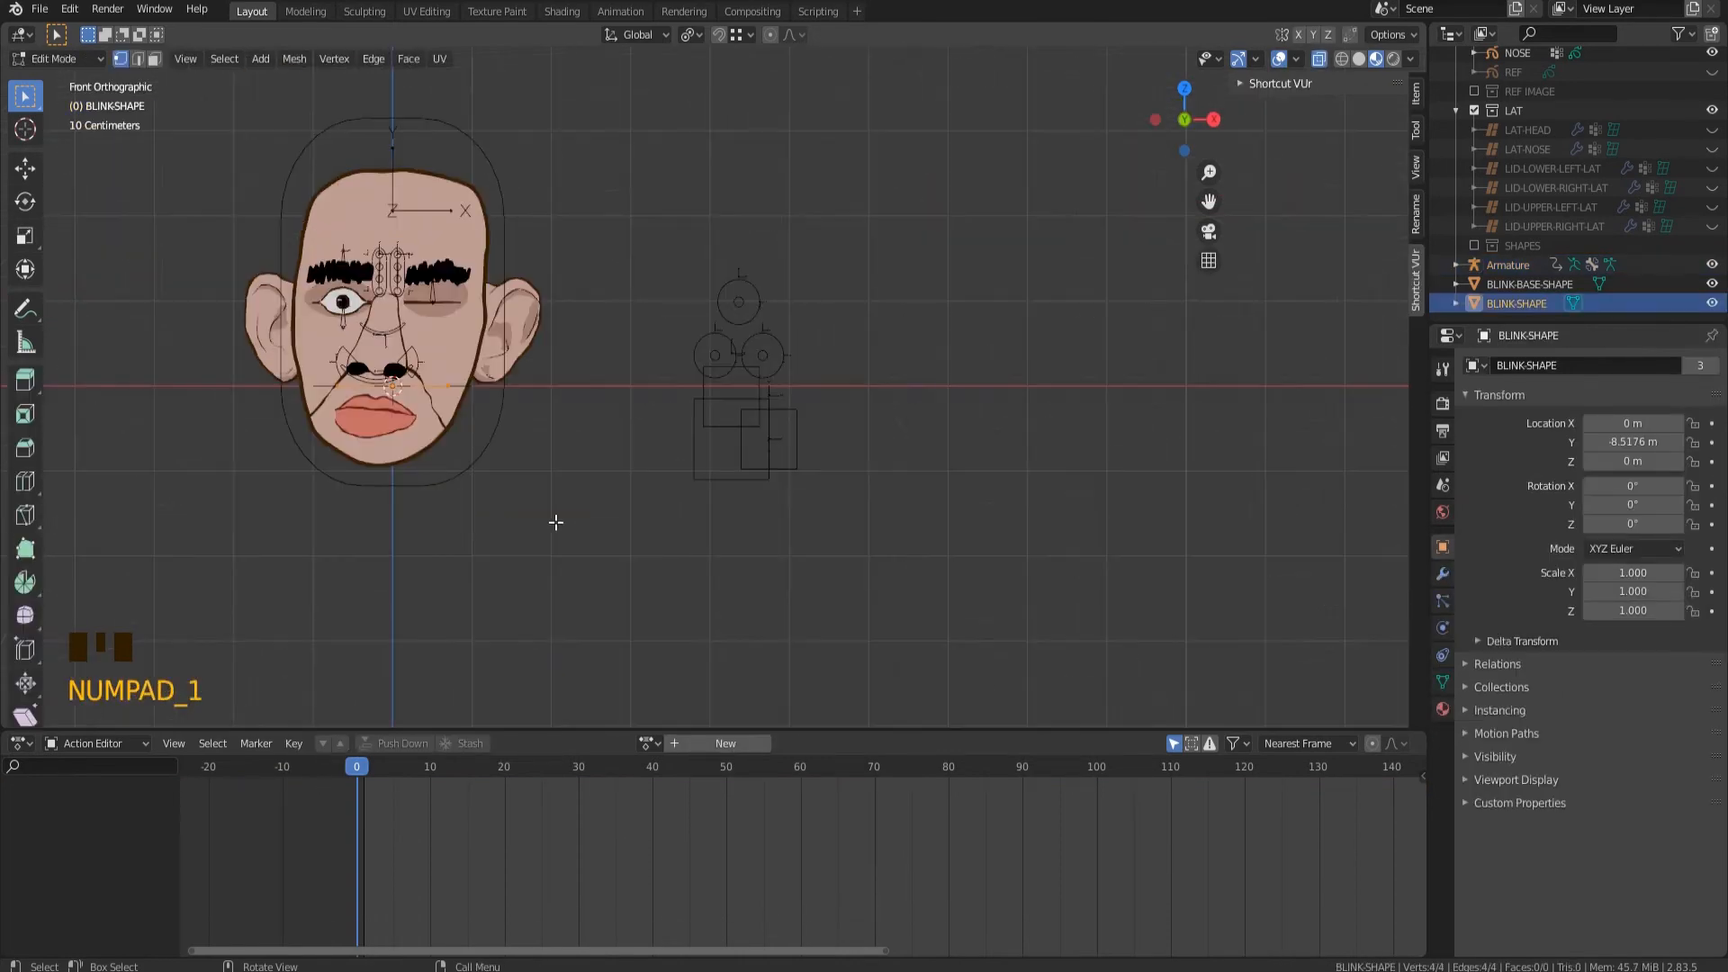
scroll(760, 435, "up", 6)
key("g")
left_click(941, 531)
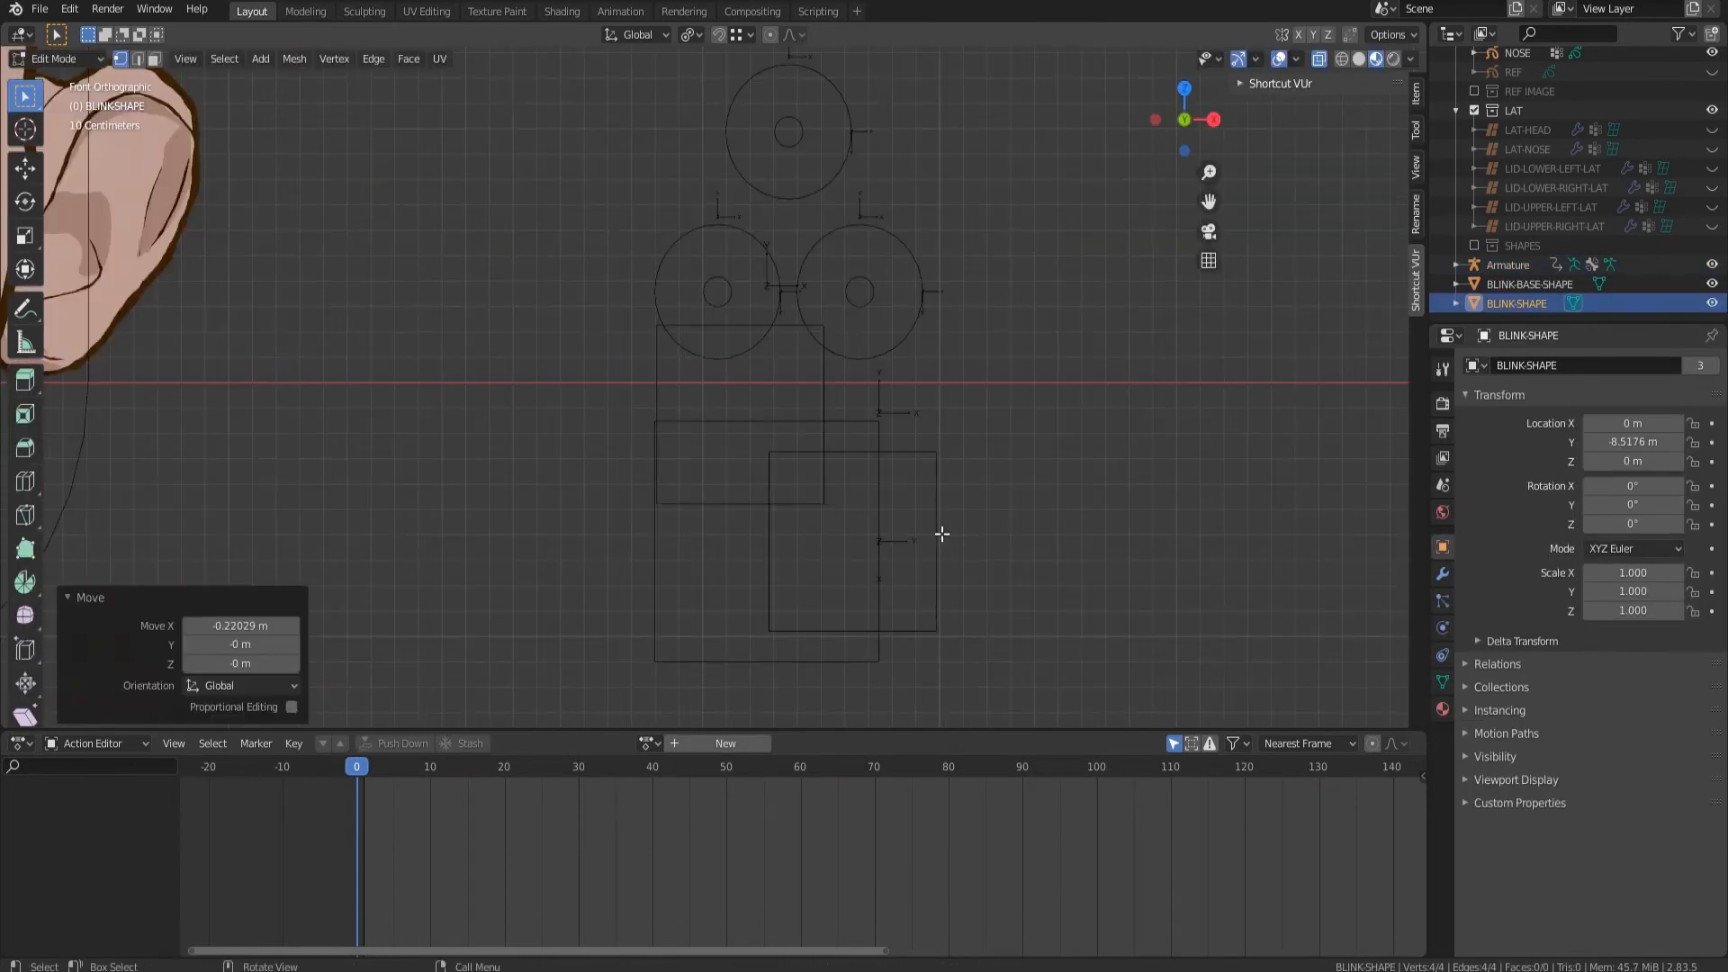
Scale the BLINK-SHAPE mesh to about 0.65 along X and shift it about 0.035 m along X.
key("s")
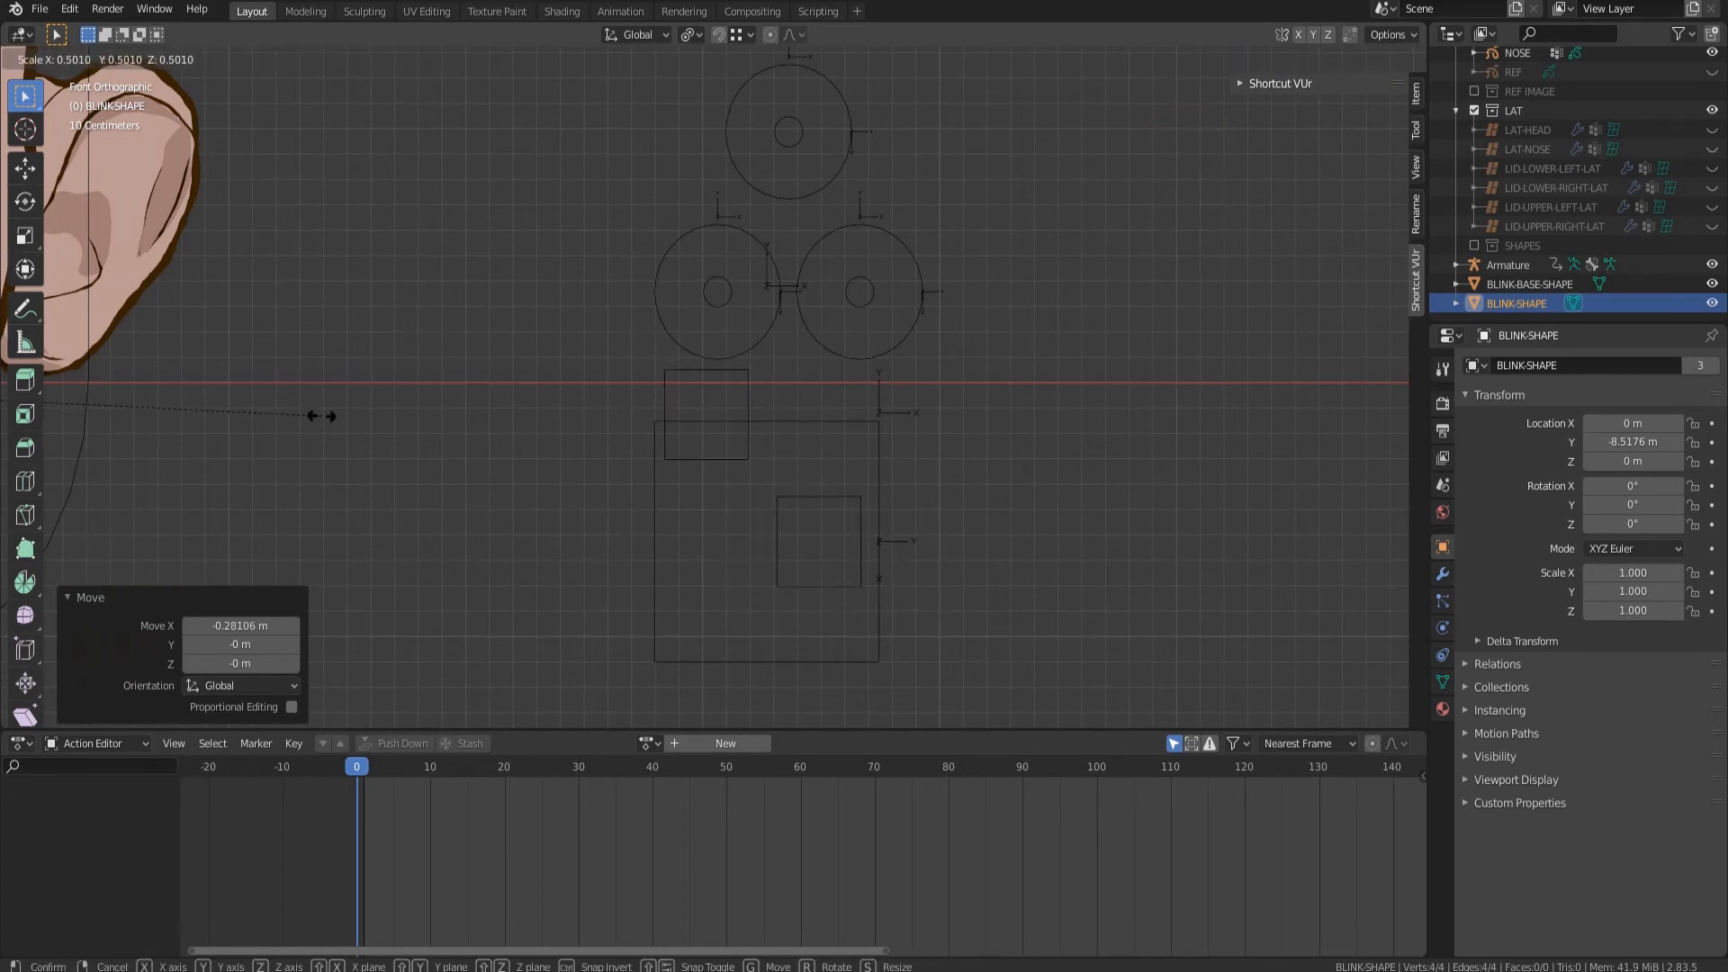
key("x")
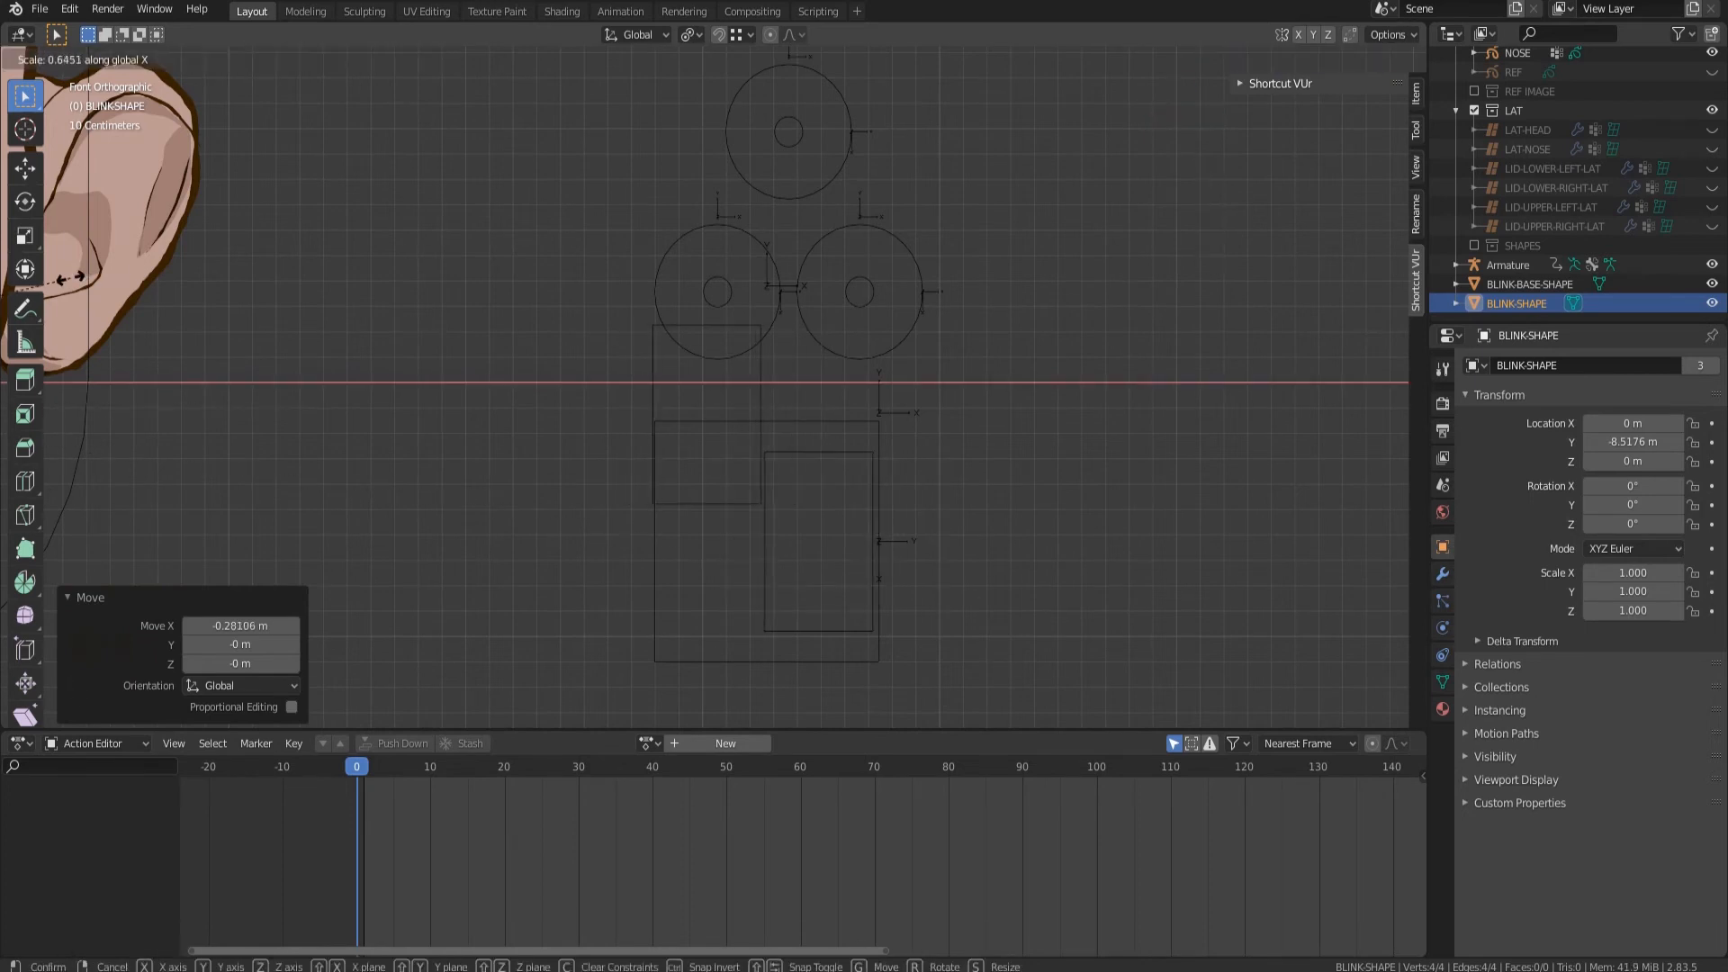
left_click(72, 279)
scroll(942, 521, "up", 3)
middle_click_drag(941, 521, 788, 404, "shift")
key("g")
key("x")
left_click(808, 402)
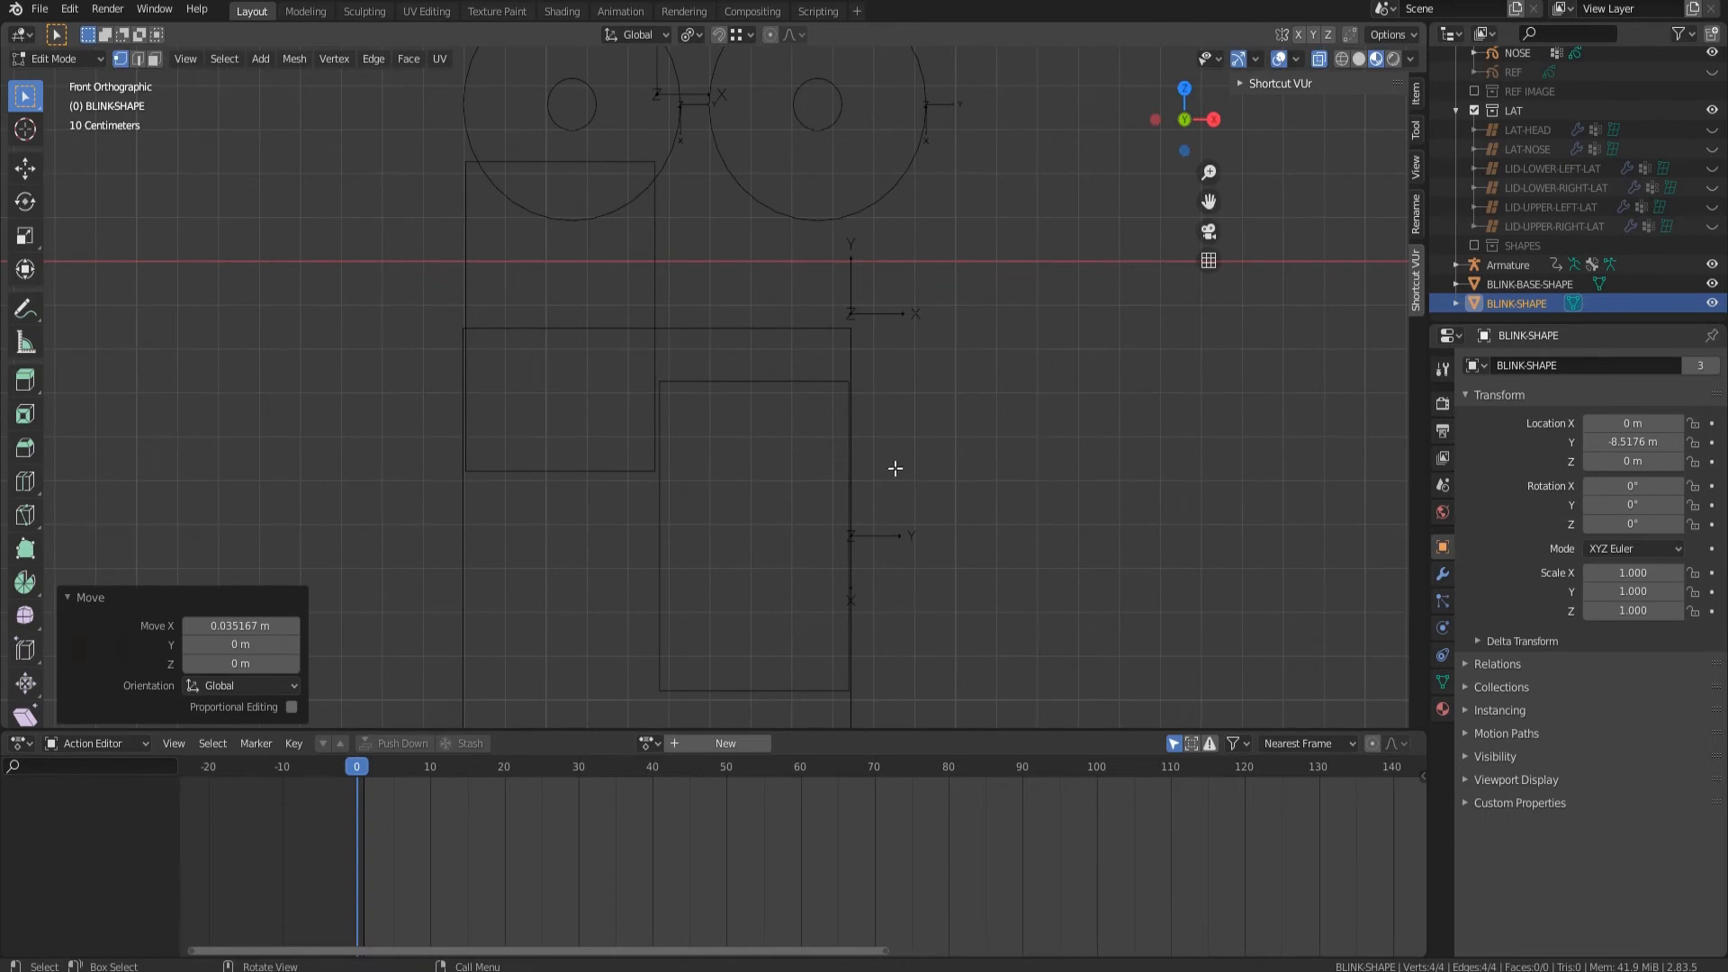
key("s")
key("z")
right_click(835, 417)
Flatten the BLINK-SHAPE mesh by scaling it along Y to about 0.628 and again to about 0.623.
key("s")
key("y")
left_click(54, 200)
key("s")
key("y")
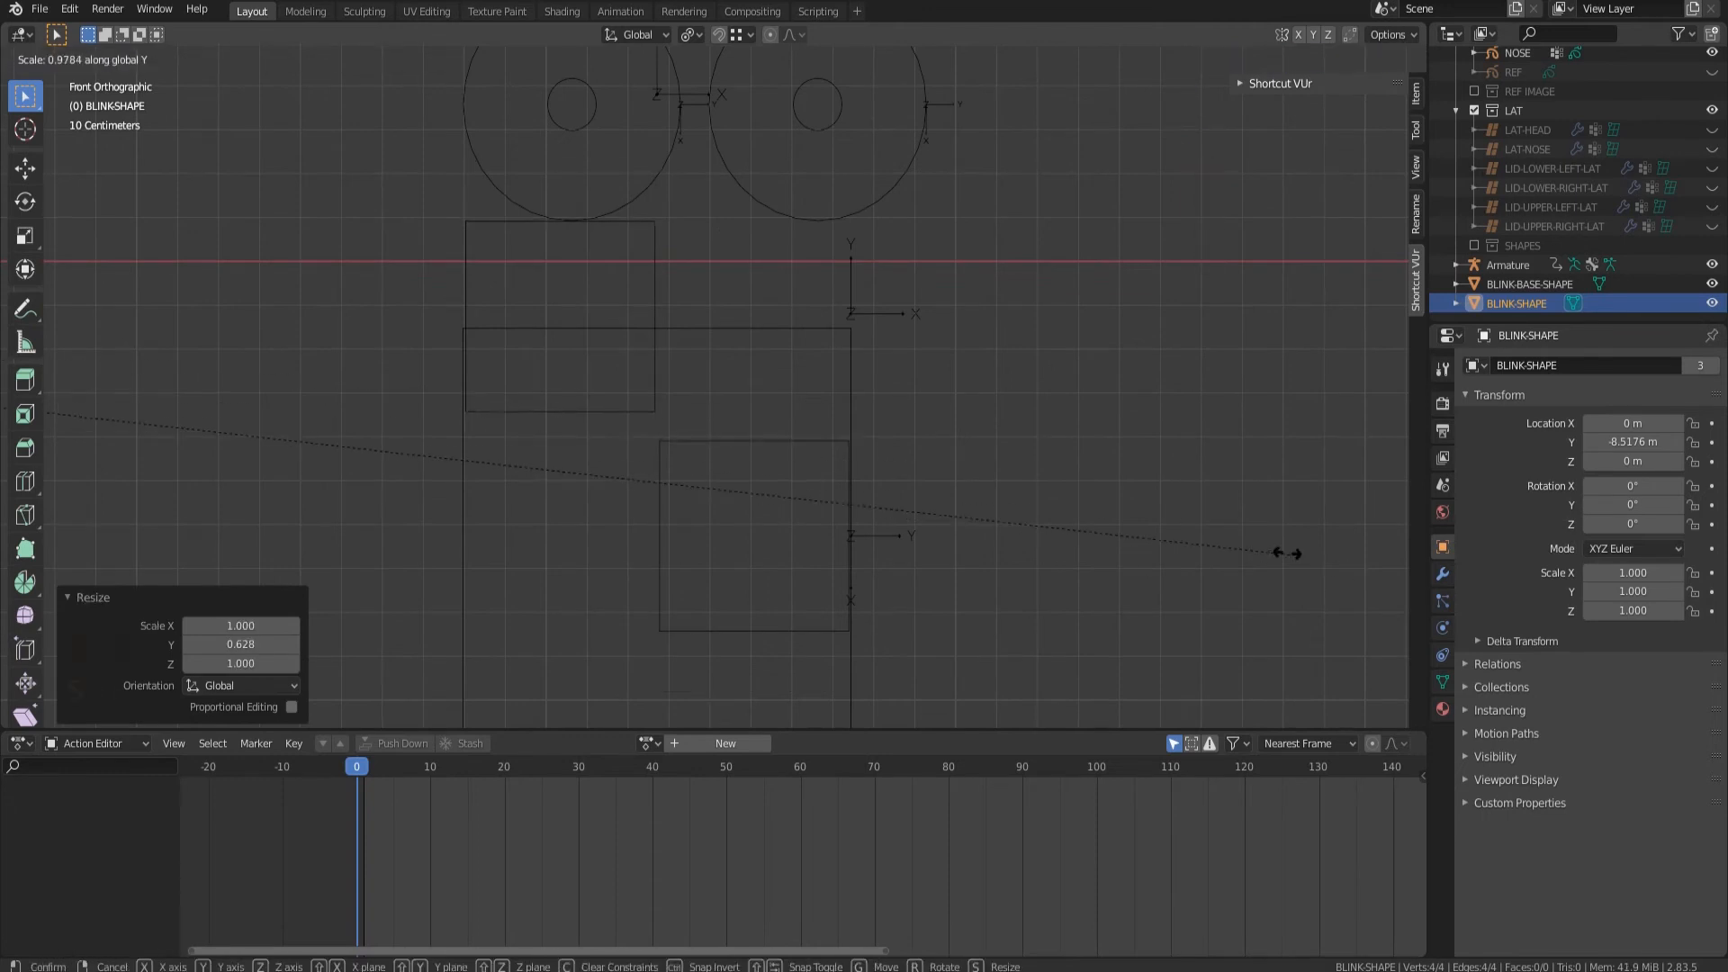
left_click(366, 305)
key("s")
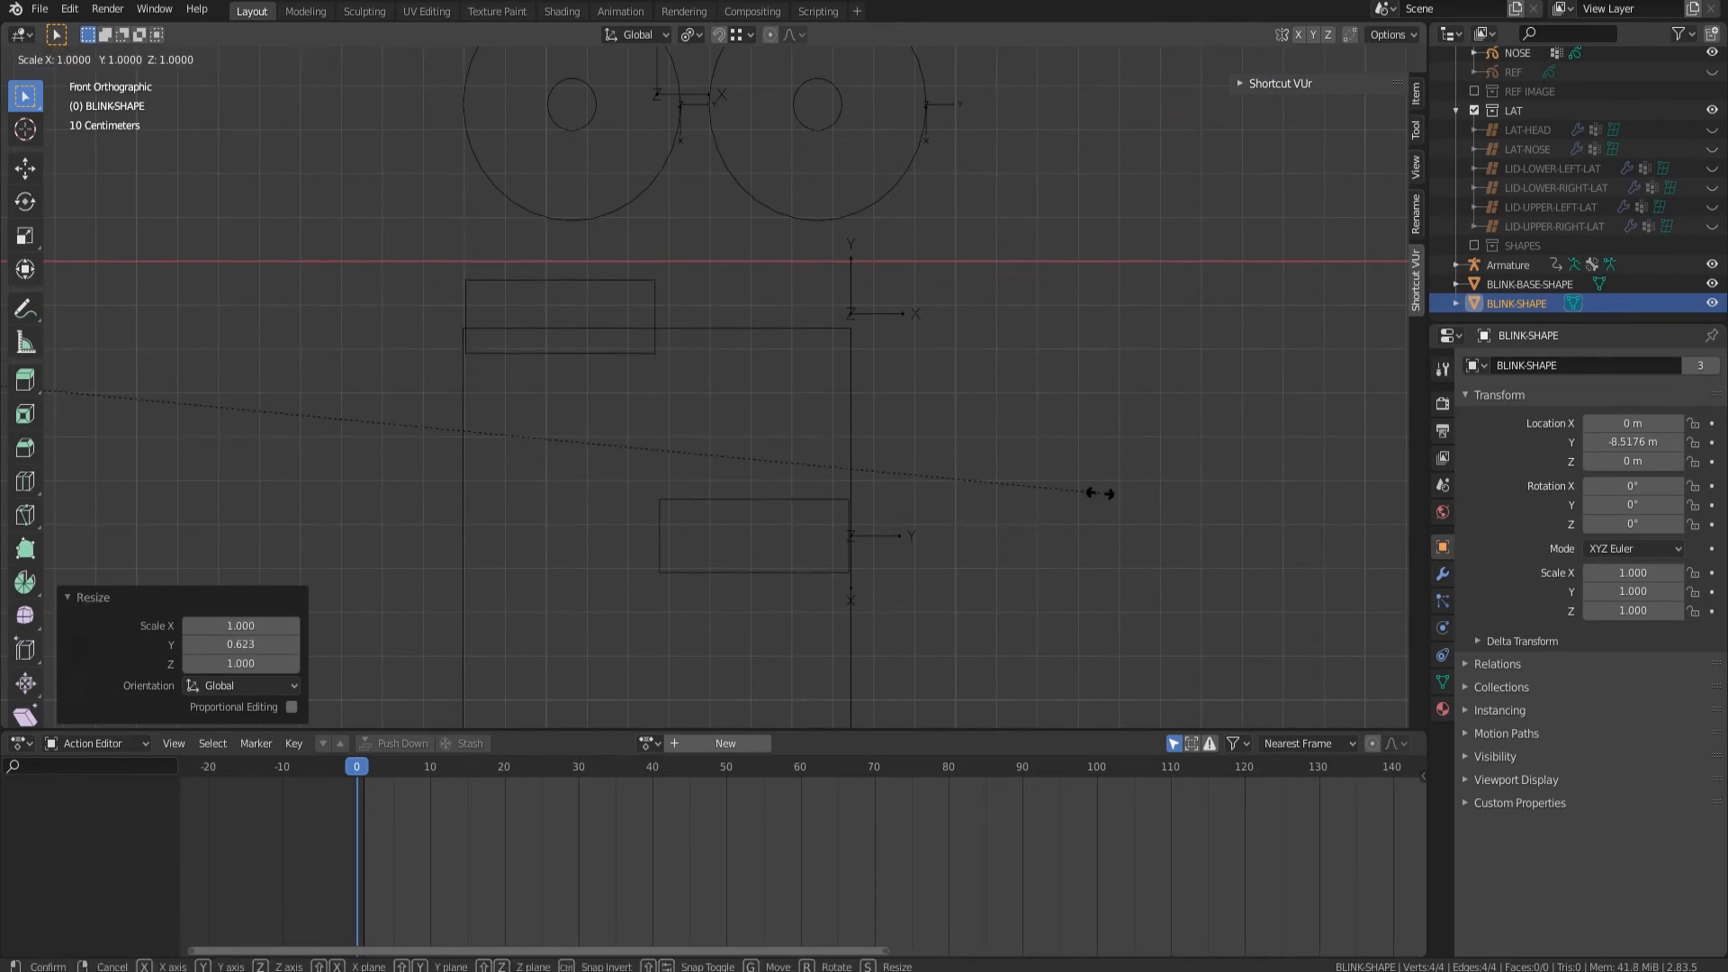
right_click(1099, 493)
Return to posing the armature, try a move of CTRL-BLINK.R and select CTRL-BLINK-BASE to compare the shapes.
scroll(1093, 495, "down", 5)
key("Tab")
left_click(656, 378)
left_click(658, 376)
left_click(733, 440)
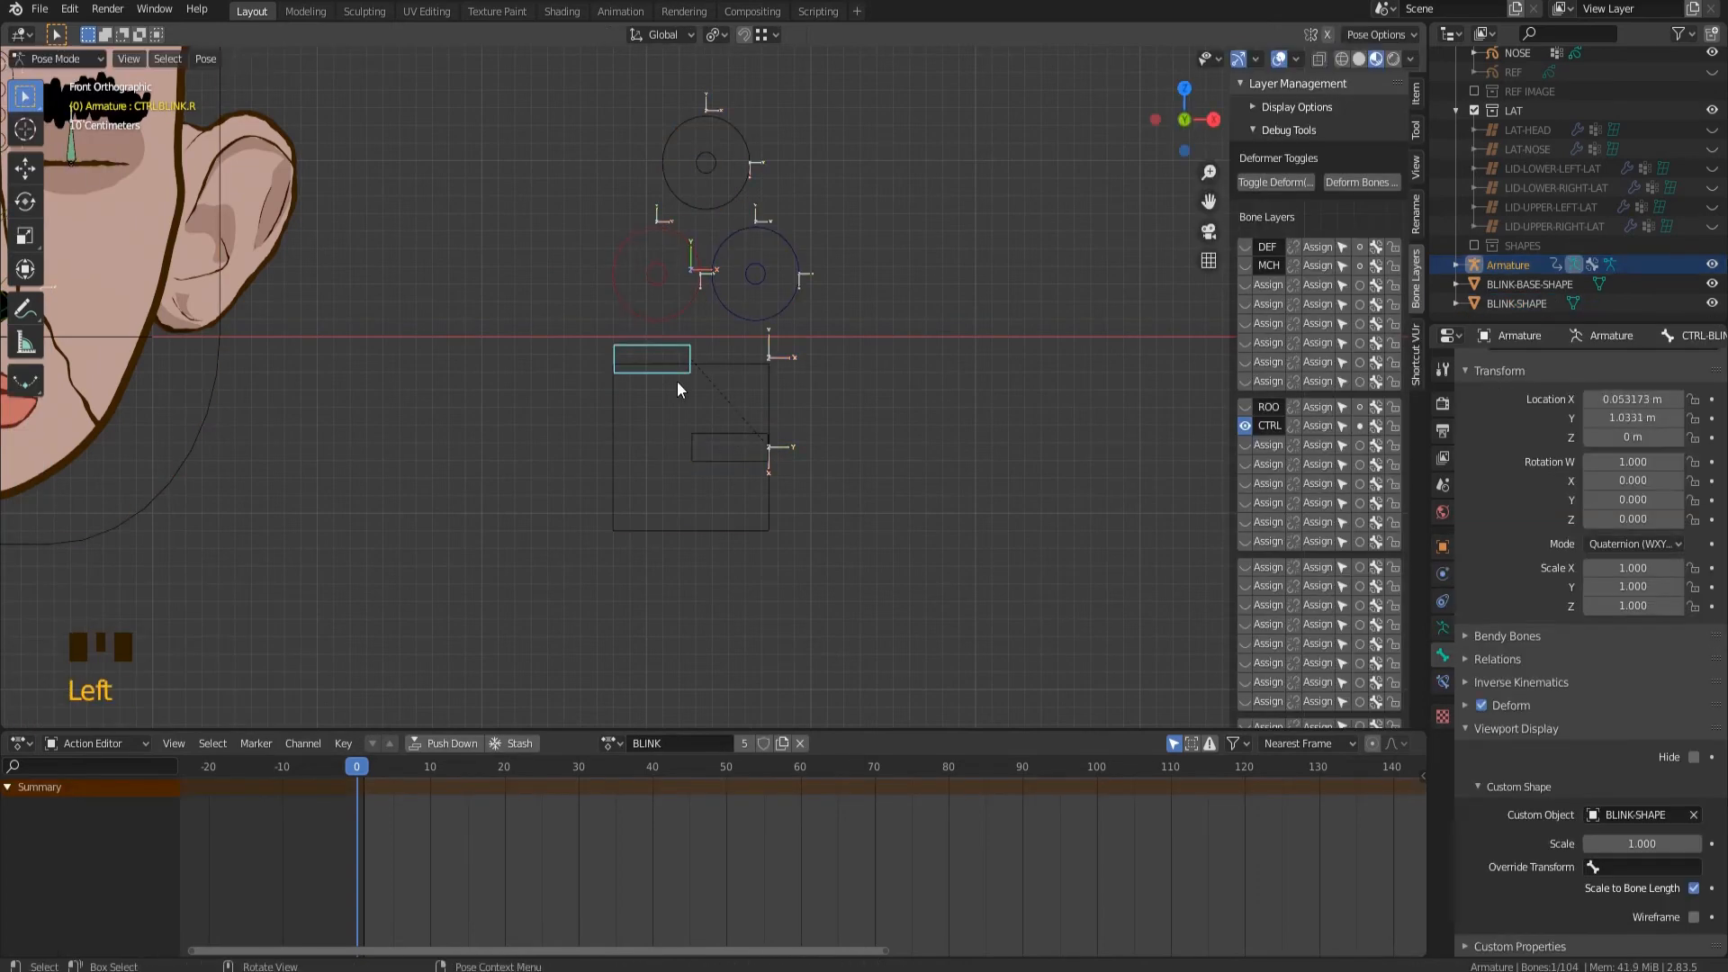
key("g")
right_click(705, 401)
left_click(615, 473)
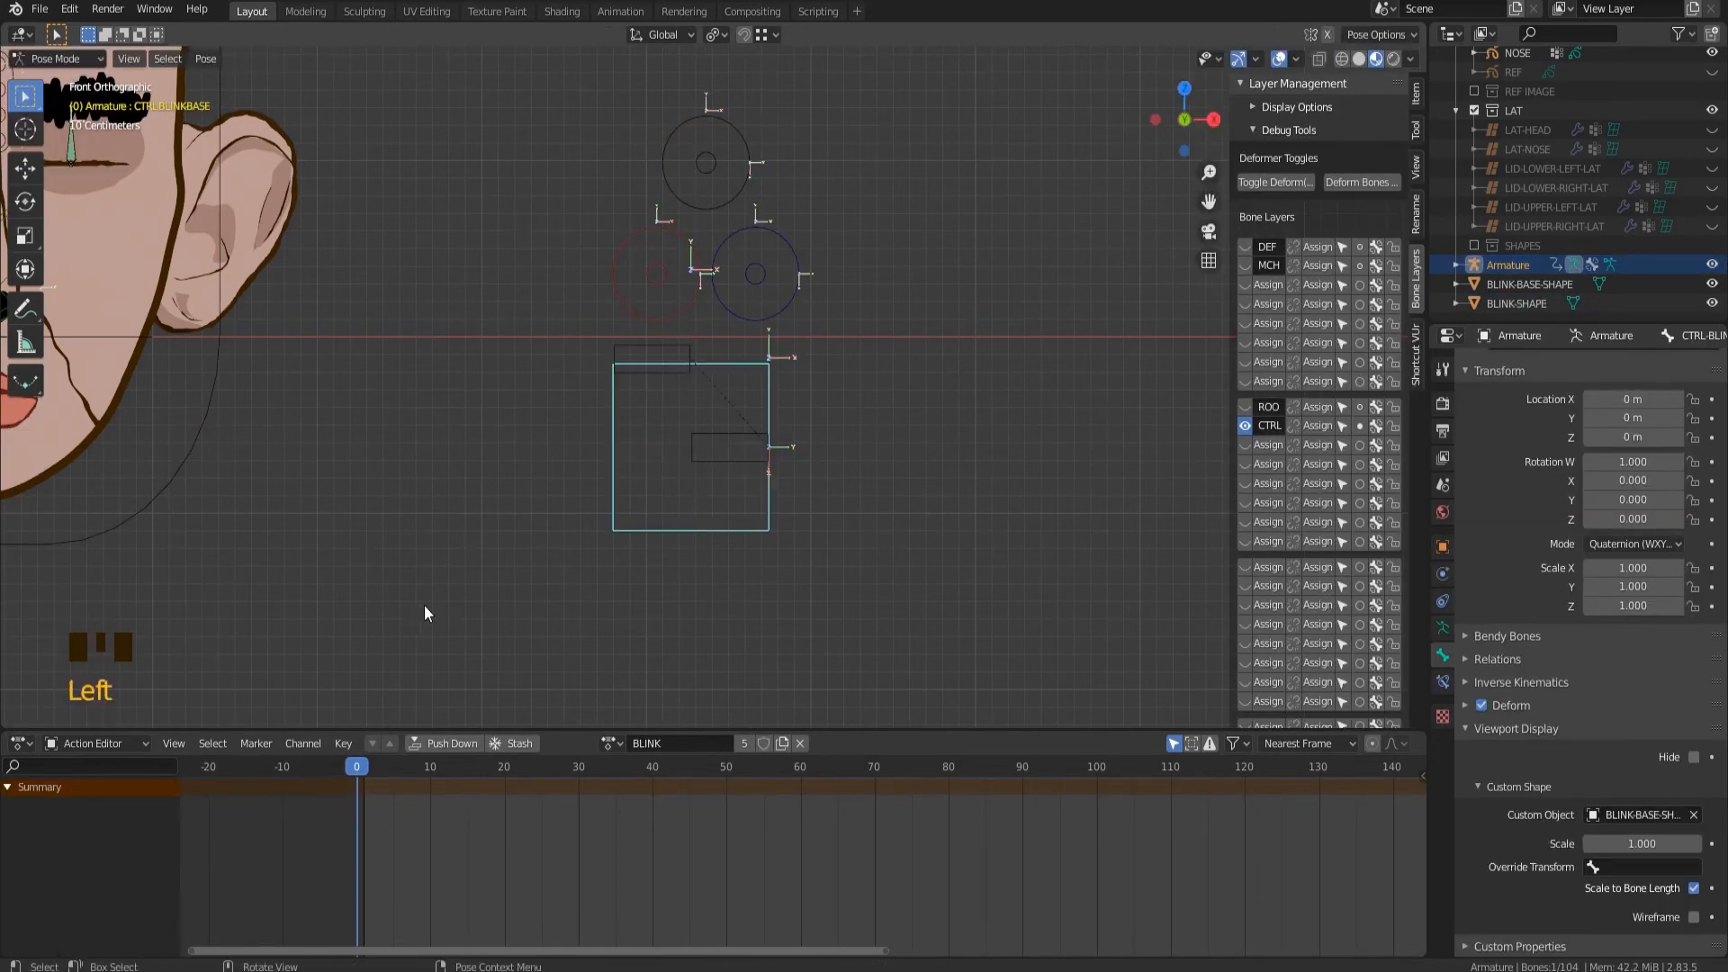
Leave Pose Mode and open the BLINK-BASE-SHAPE mesh in Edit Mode in front view.
middle_click_drag(424, 605, 504, 657)
left_click(527, 383)
key("Tab")
key("Tab")
left_click(78, 59)
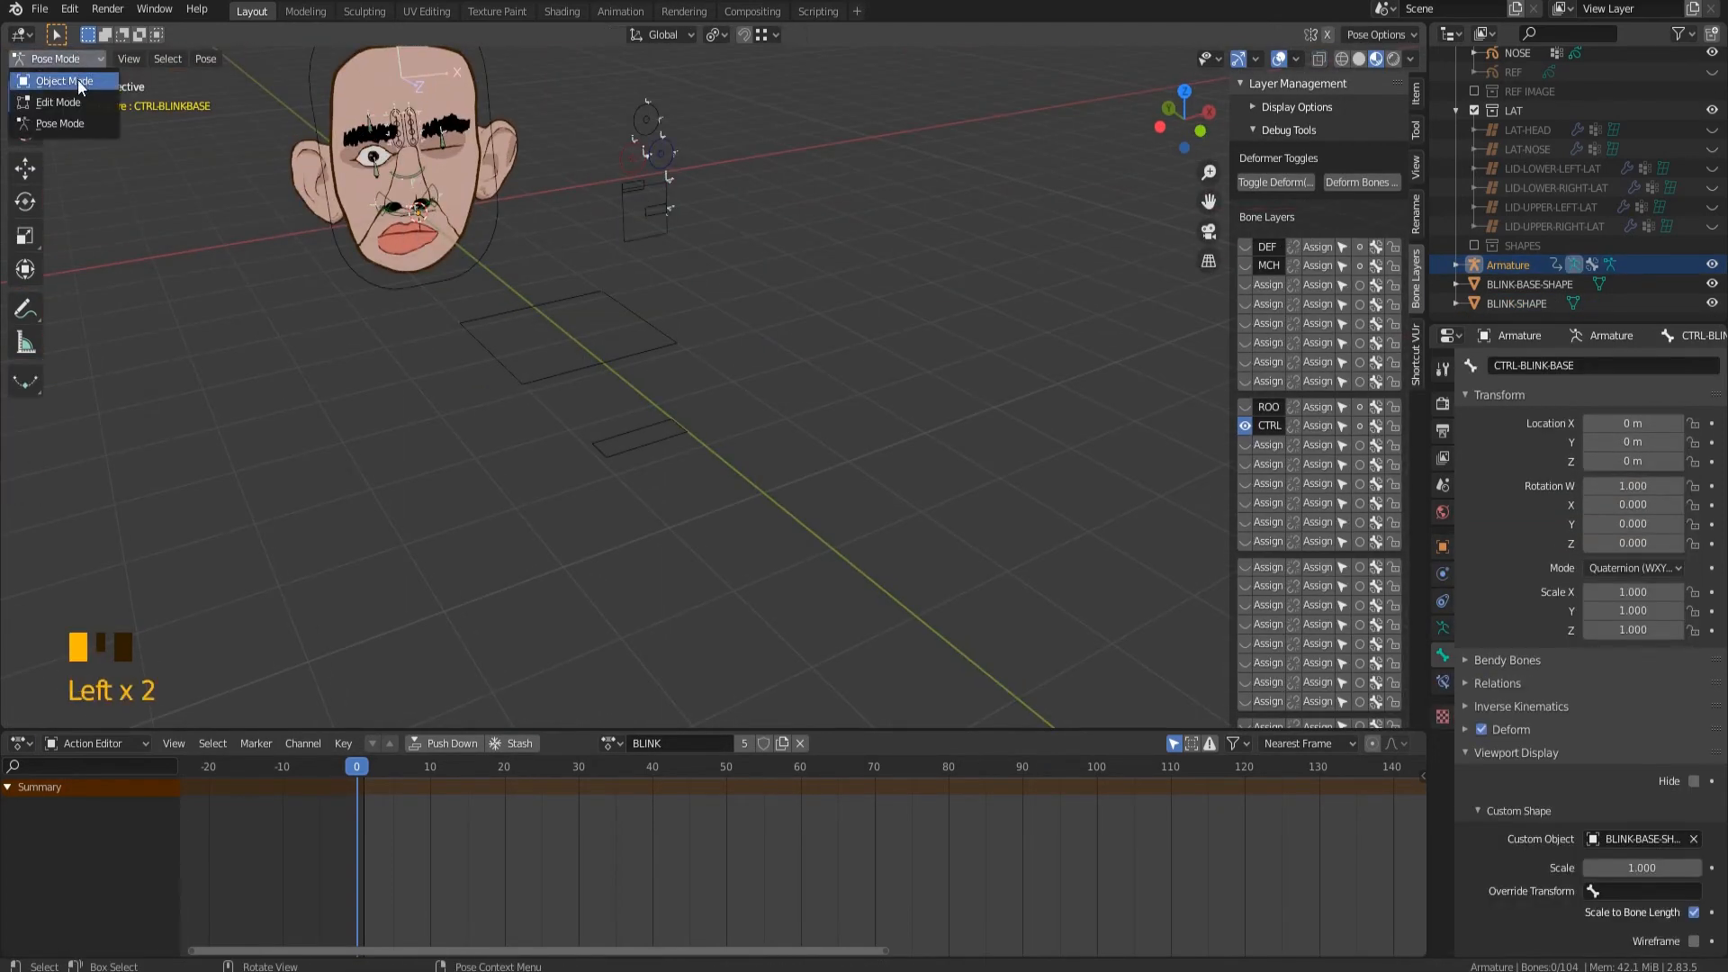
left_click(78, 79)
left_click(511, 385)
key("Tab")
key("KP_1")
Move the whole BLINK-BASE-SHAPE mesh about 0.576 m along negative X.
middle_click_drag(891, 261, 600, 597, "shift")
scroll(600, 597, "up", 2)
key("a")
key("g")
key("x")
left_click(661, 451)
key("s")
key("y")
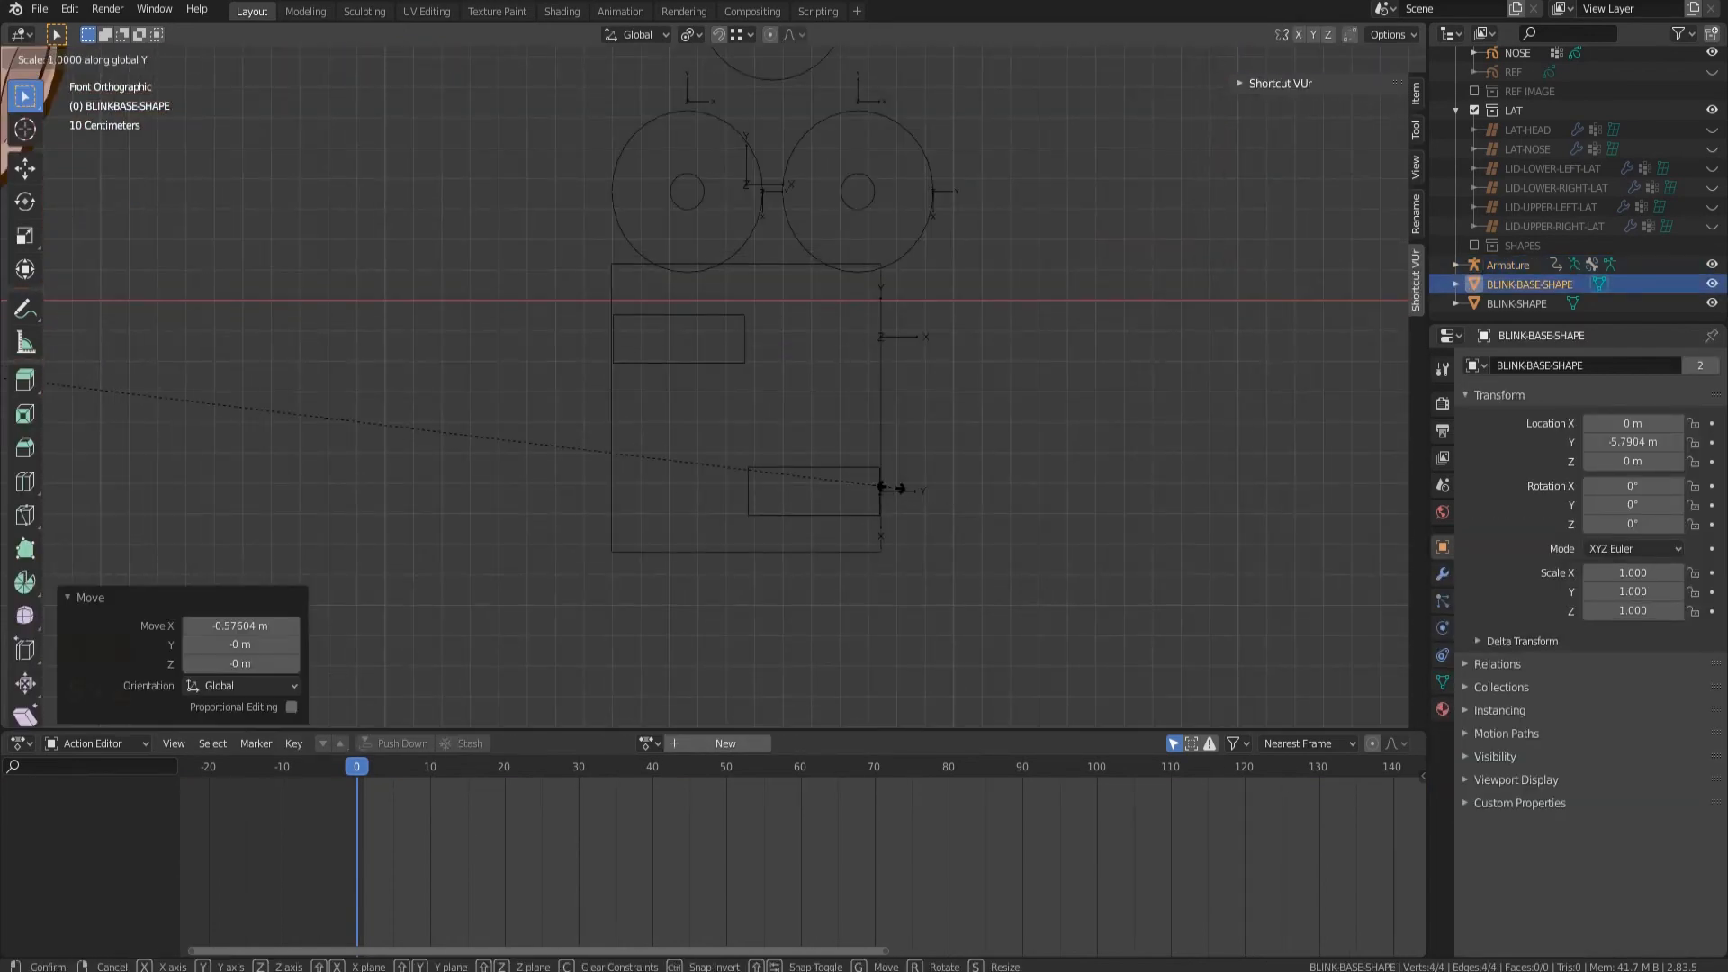
right_click(896, 490)
Scale the BLINK-BASE-SHAPE mesh to about 0.701 along X and shift it about 0.048 m along X.
key("s")
key("x")
left_click(720, 447)
scroll(713, 388, "up", 3)
key("g")
key("x")
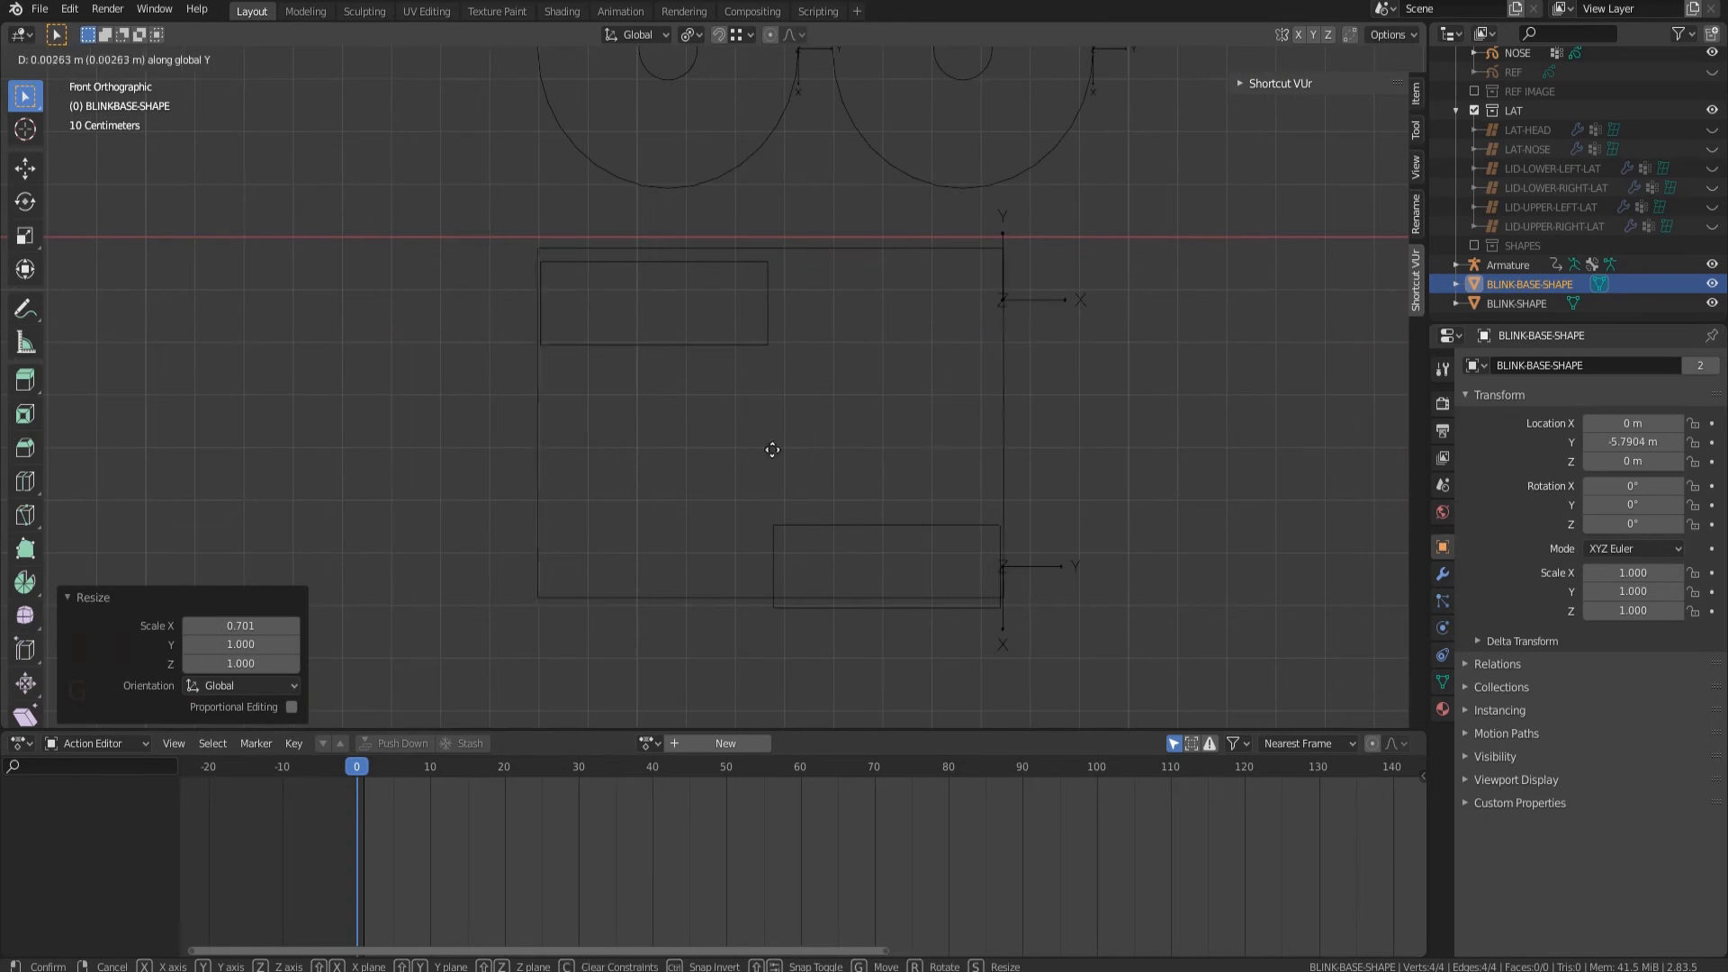
left_click(1316, 571)
Fine-tune the BLINK-BASE-SHAPE mesh with a slight scale along X and a nudge of about 0.0003 m along negative Y.
key("s")
key("x")
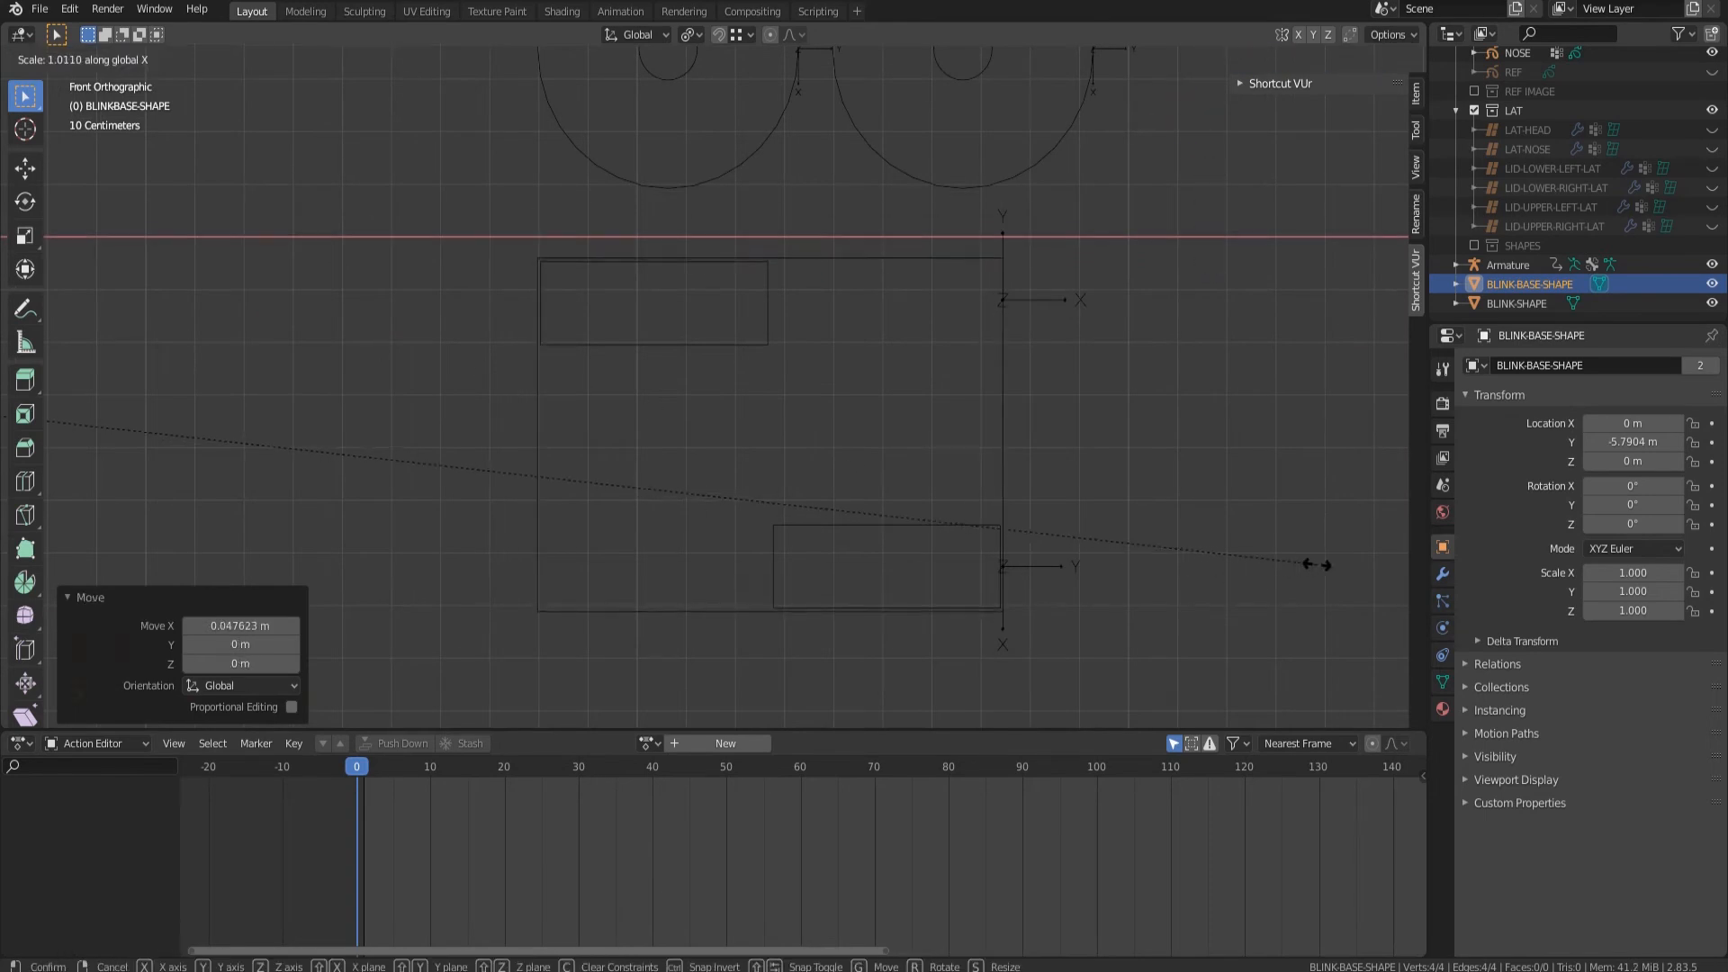
left_click(1324, 564)
key("g")
key("y")
left_click(1344, 559)
scroll(1209, 539, "down", 5)
scroll(1209, 539, "down", 5)
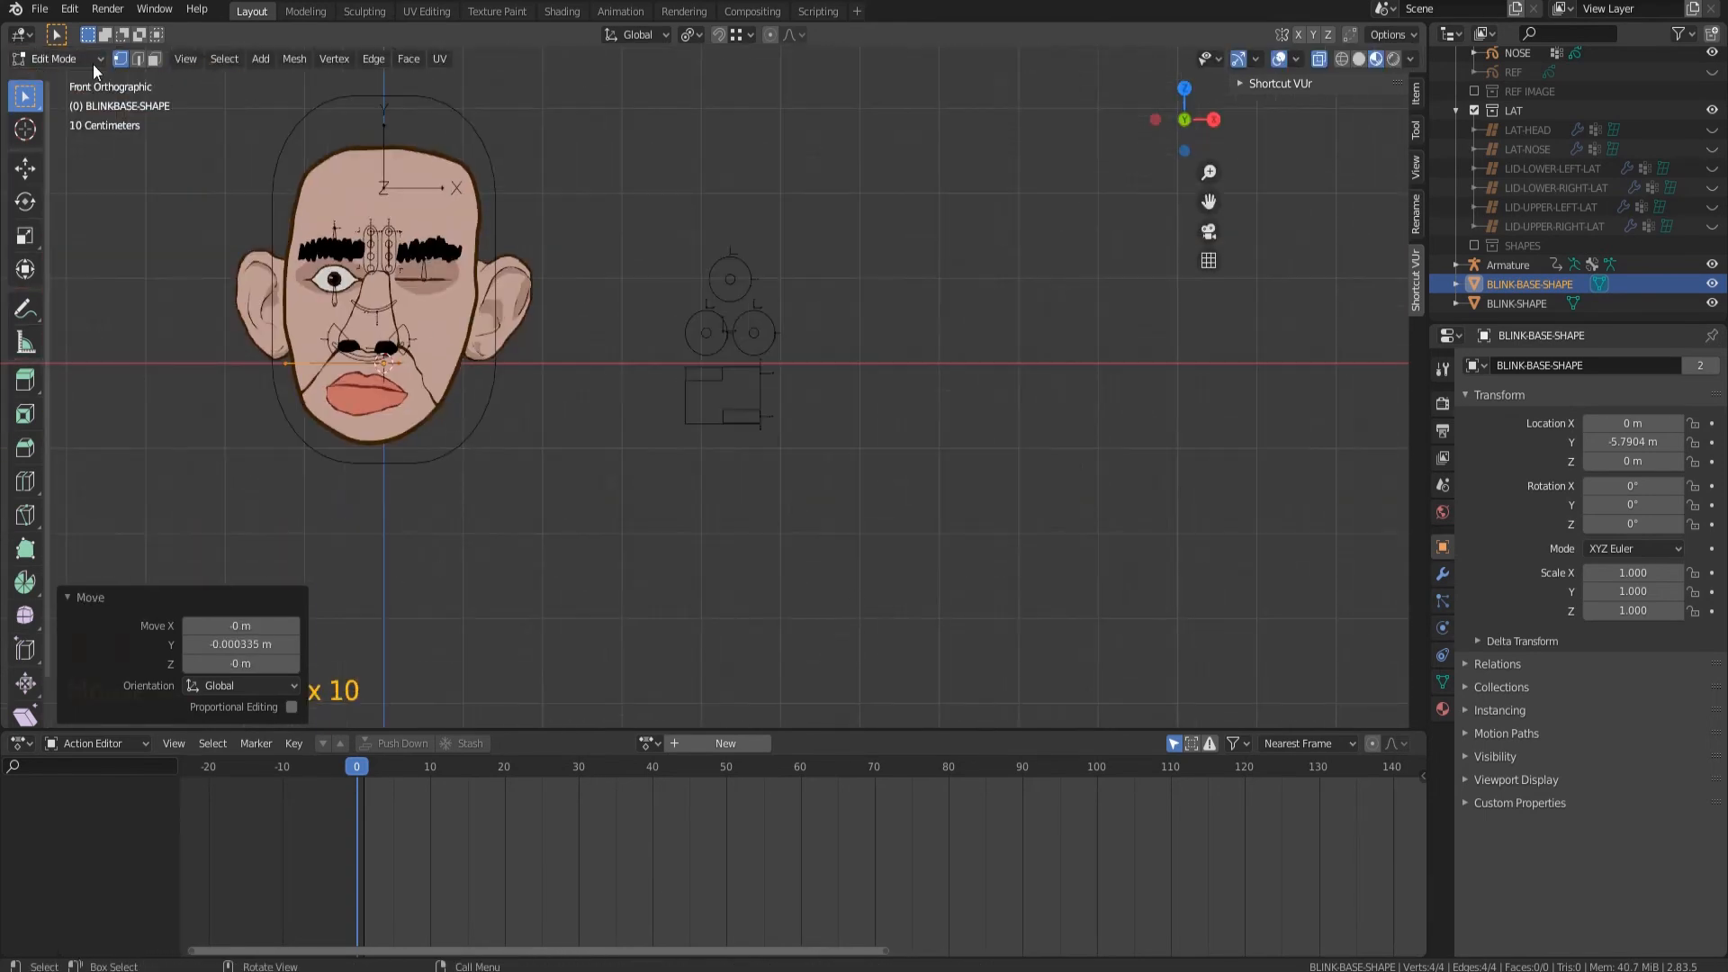
Return to Object Mode, select the armature, switch it to Pose Mode and select all visible control bones.
left_click(54, 59)
left_click(54, 72)
left_click(698, 382)
left_click(54, 59)
left_click(63, 117)
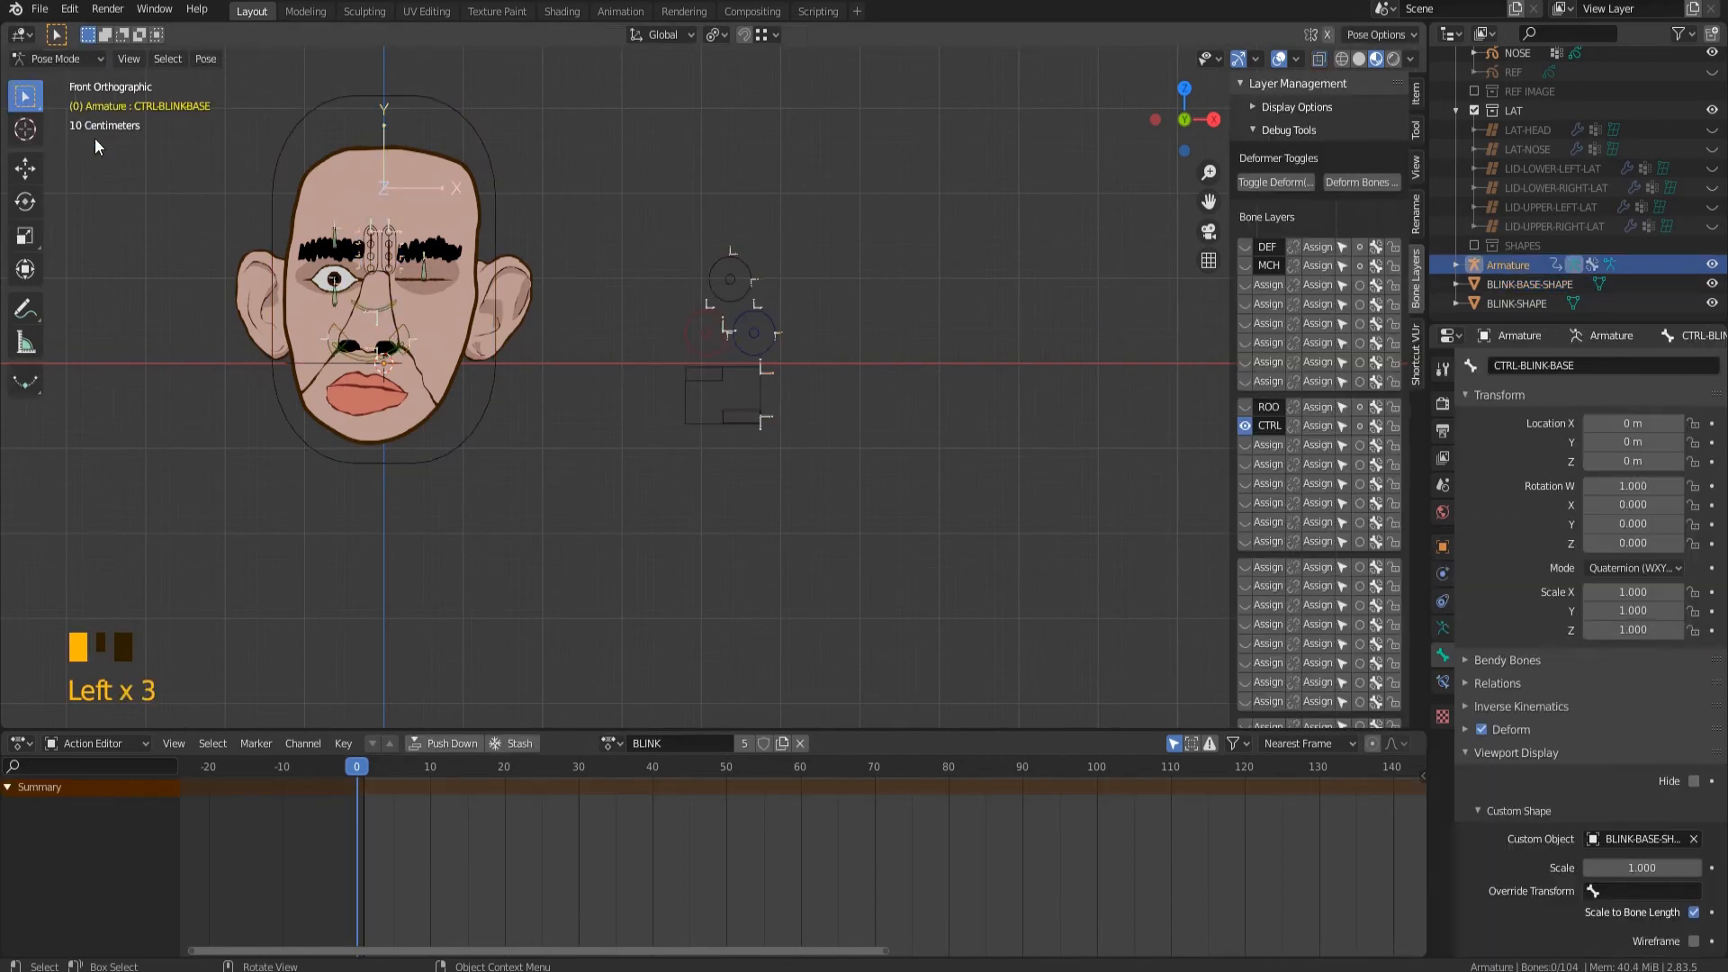
scroll(780, 376, "up", 5)
left_click(804, 401)
key("a")
key("a")
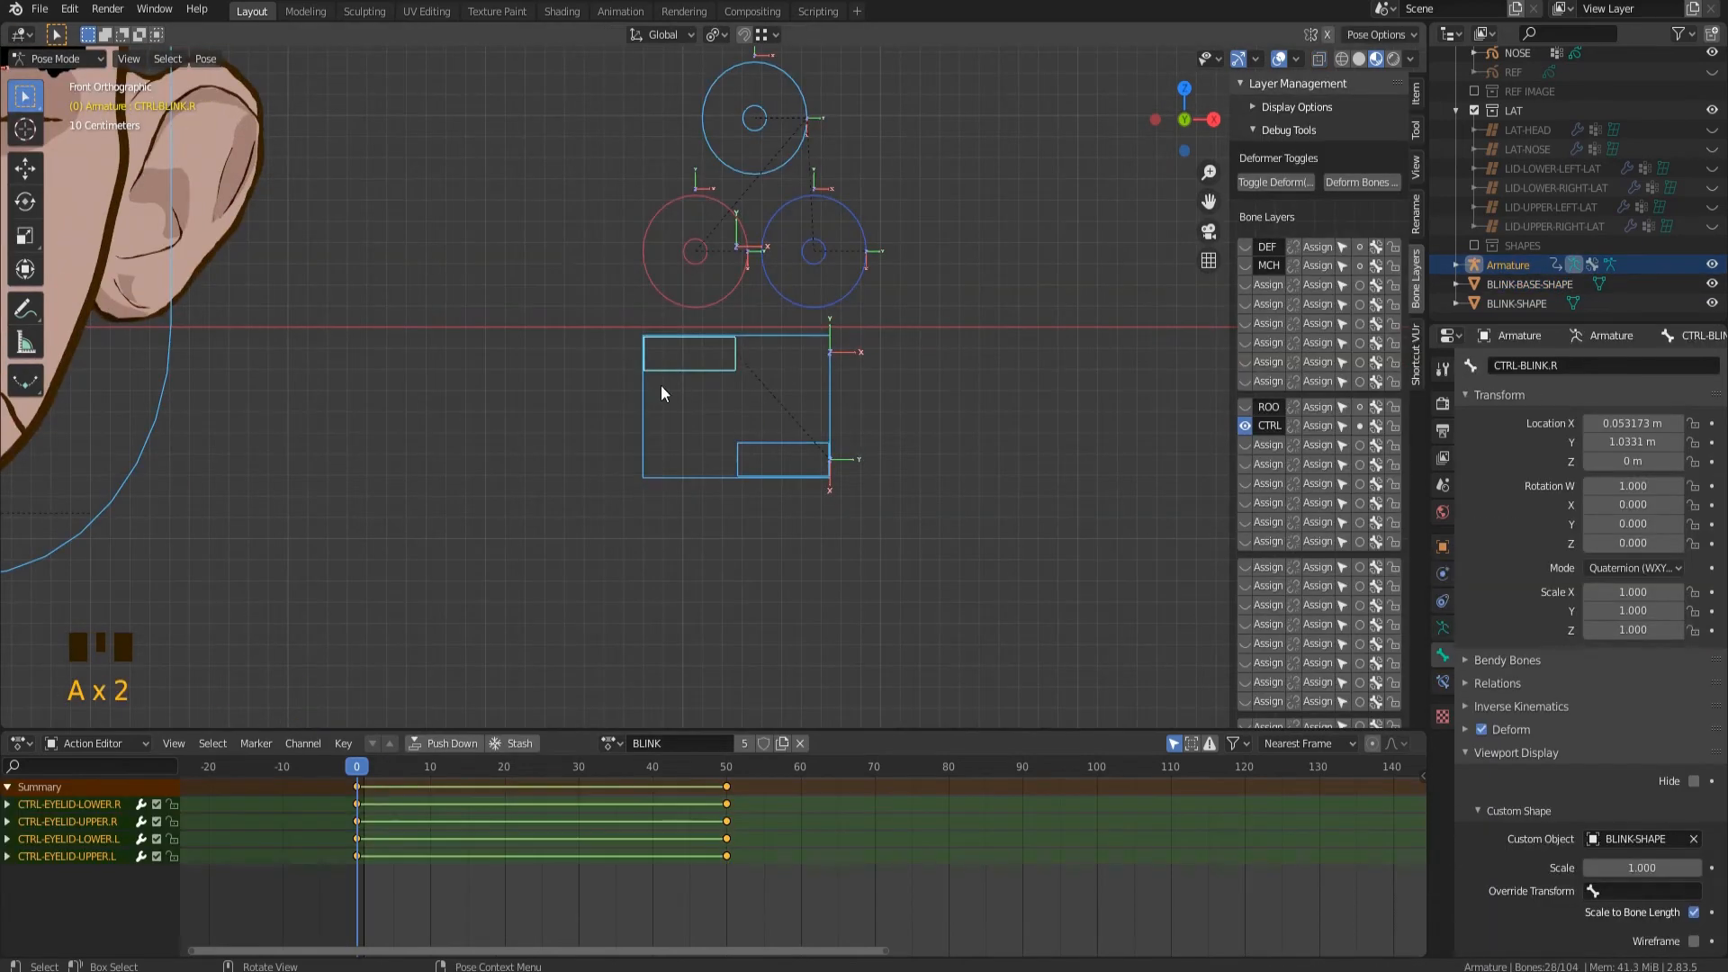
In Edit Mode, move the three blink control bones slightly along positive X to line up beneath the pupil controls.
key("Tab")
left_click(964, 528)
left_click_drag(963, 528, 625, 349)
key("g")
key("x")
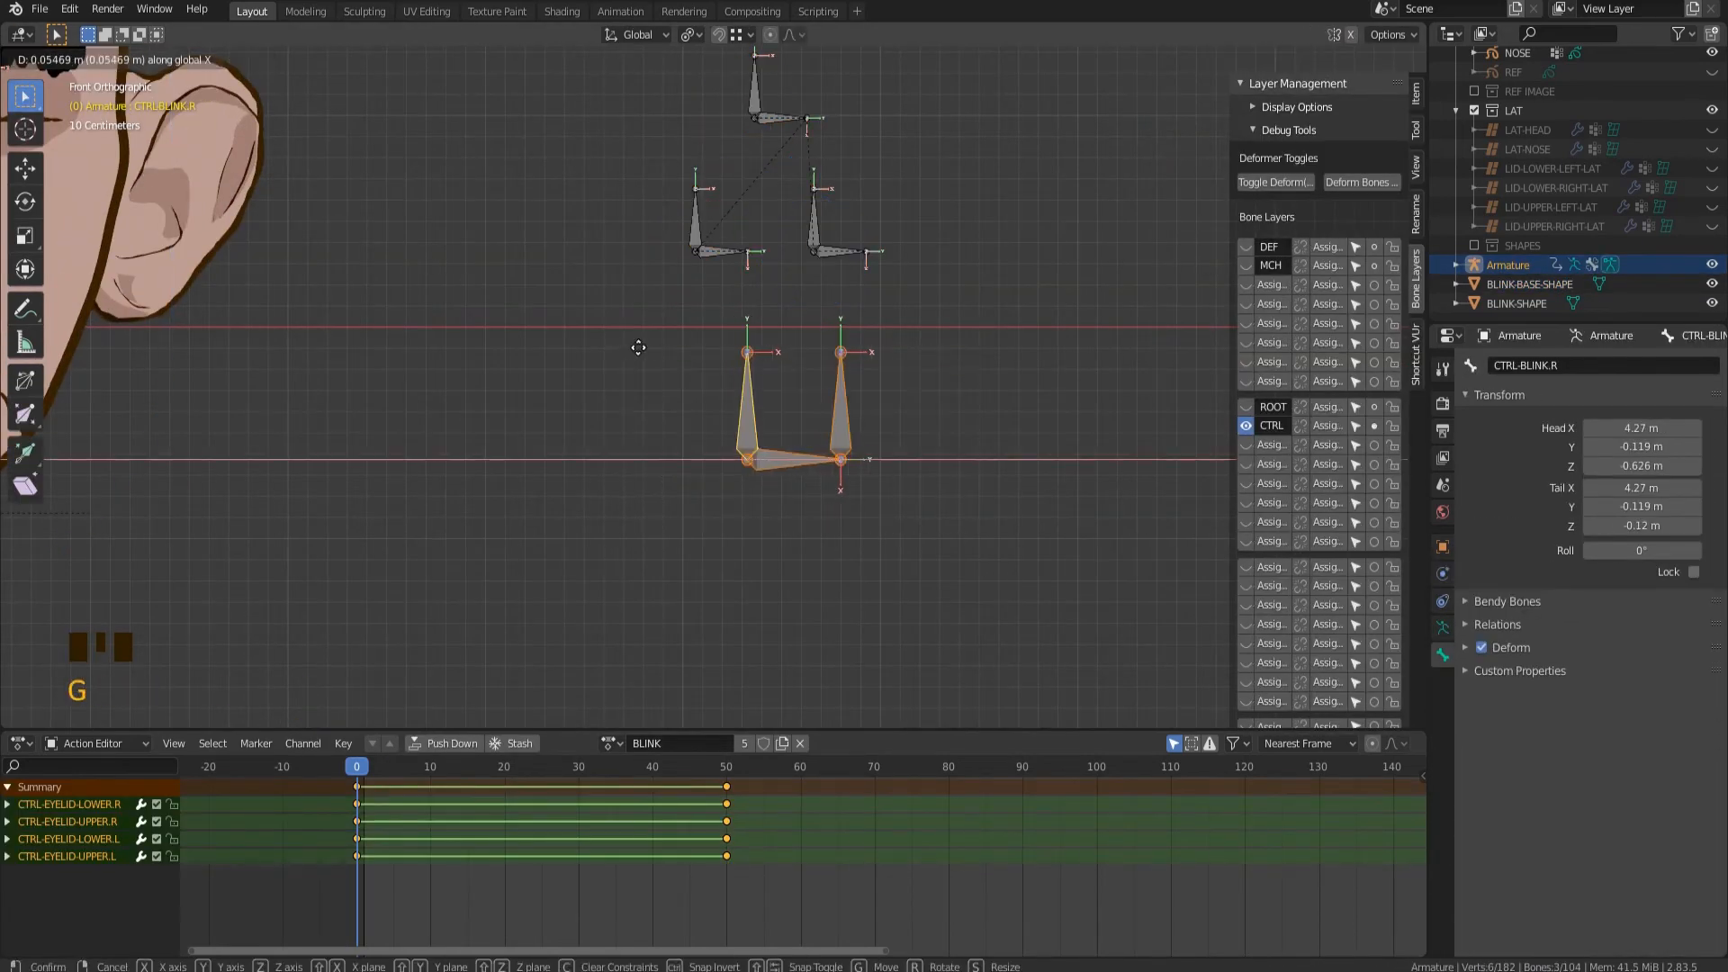
left_click(646, 346)
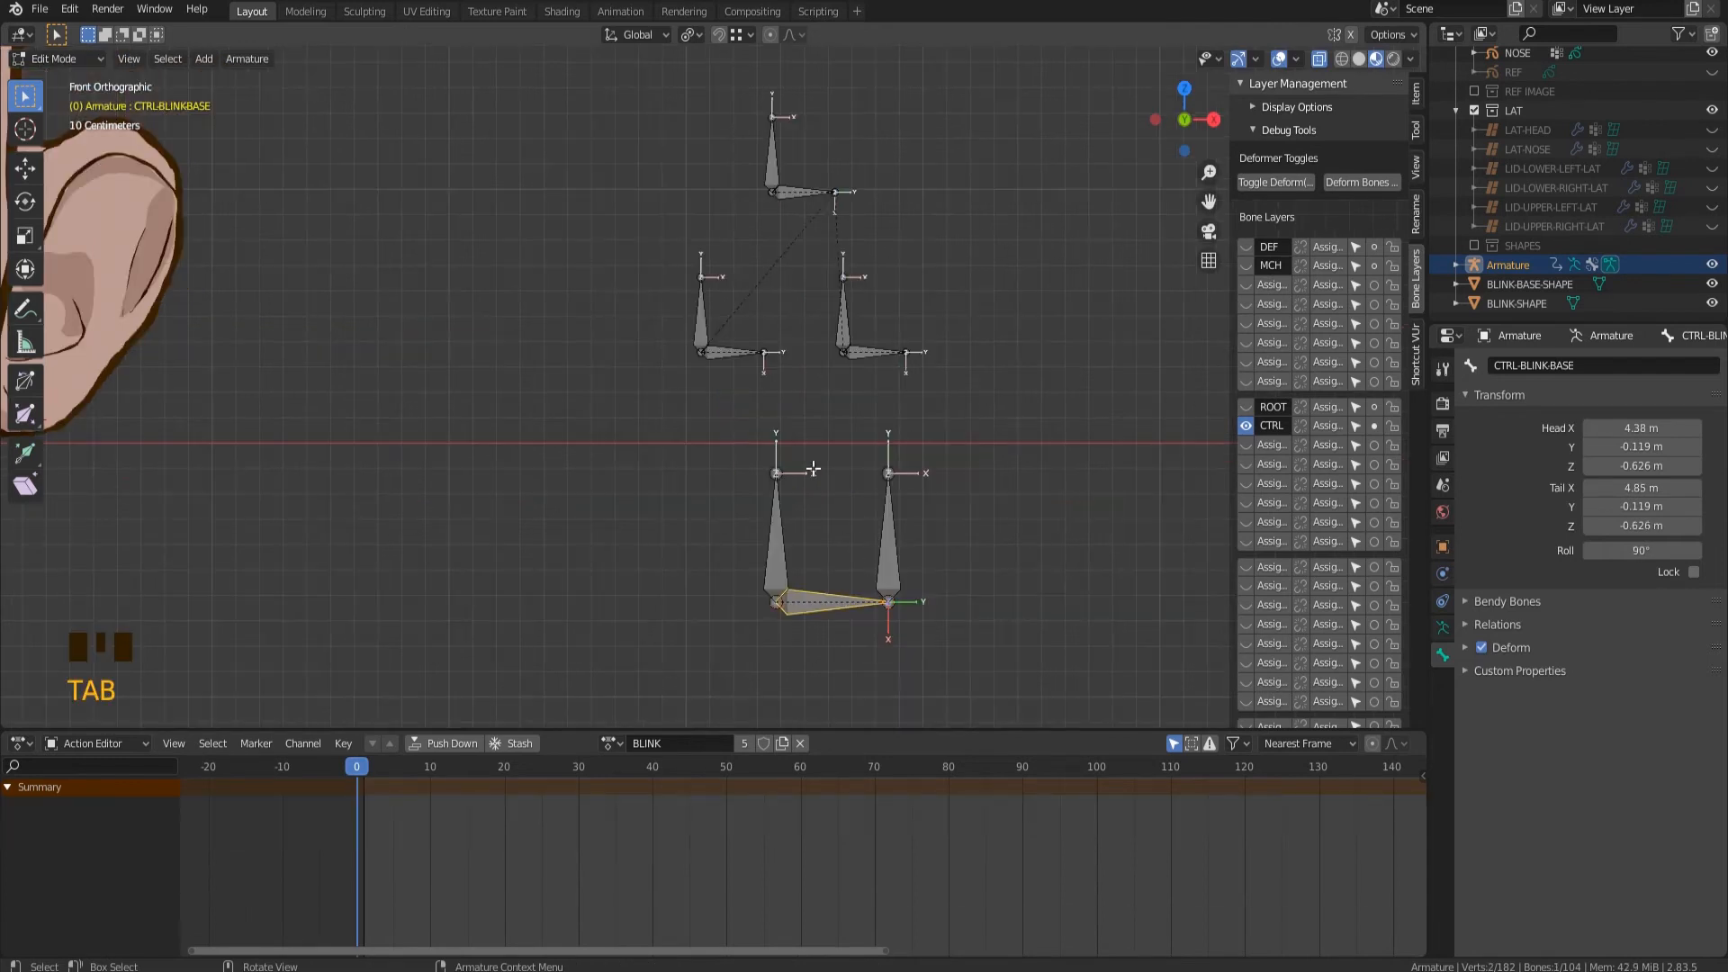
Parent the CTRL-BLINK-BASE bone to CTRL-PUPILS-BASE with Keep Offset.
left_click(790, 196, "shift")
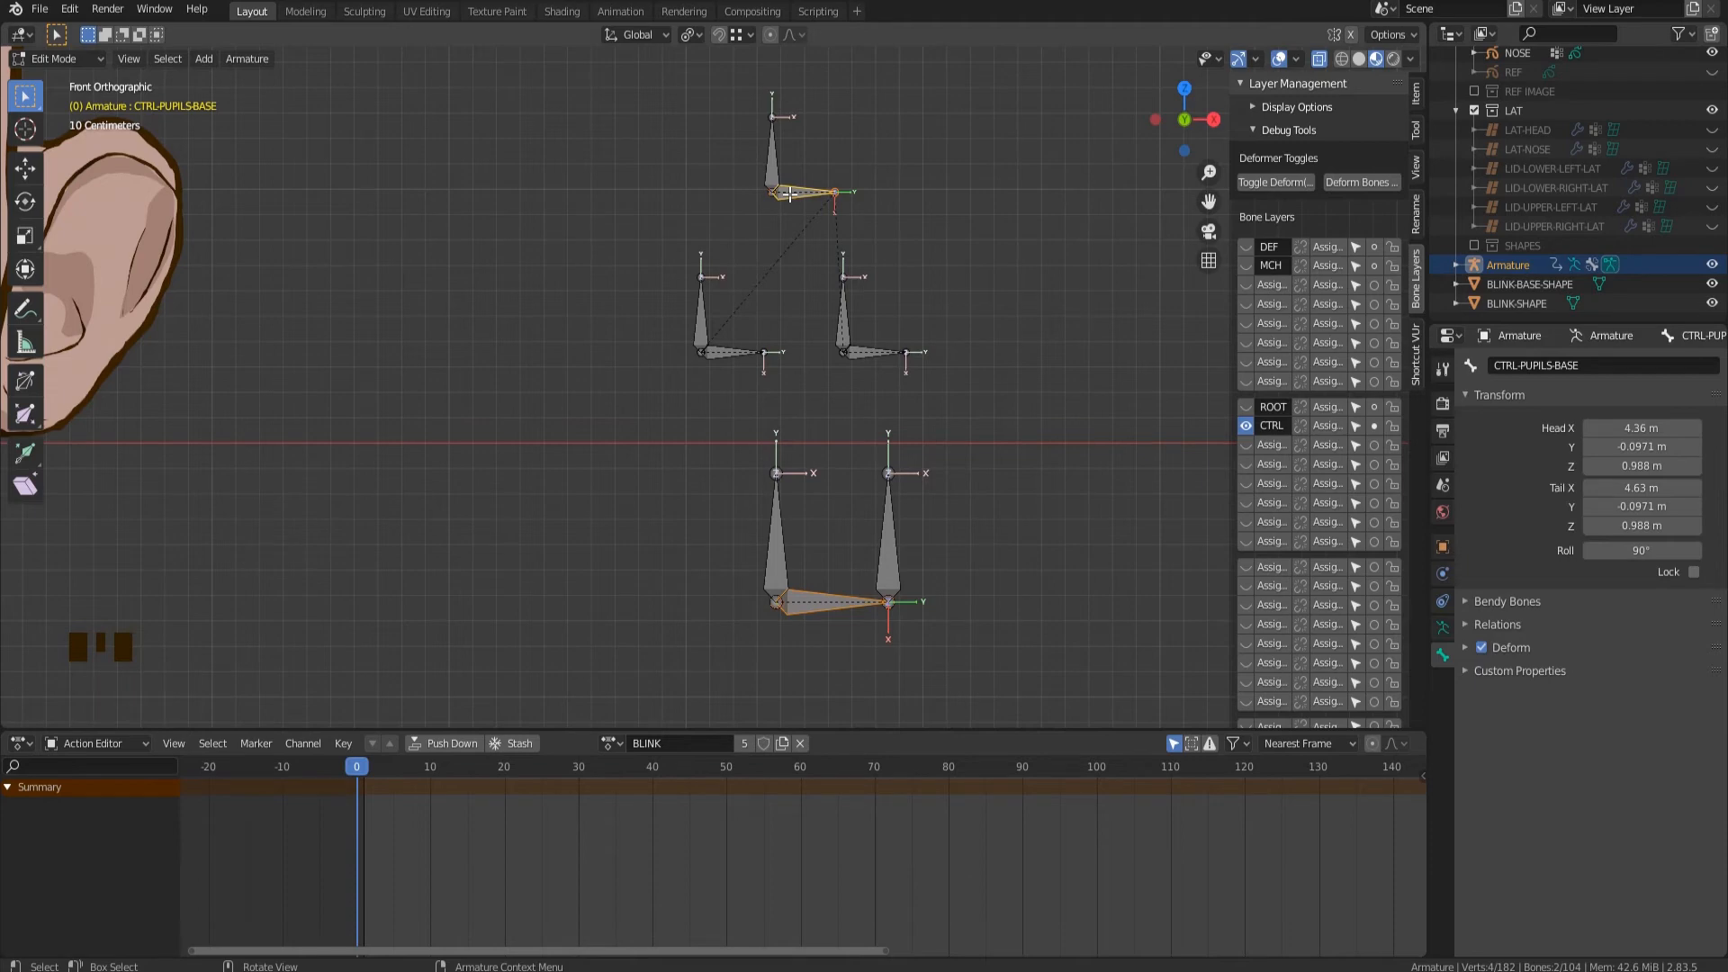
key("ctrl+p")
left_click(790, 194)
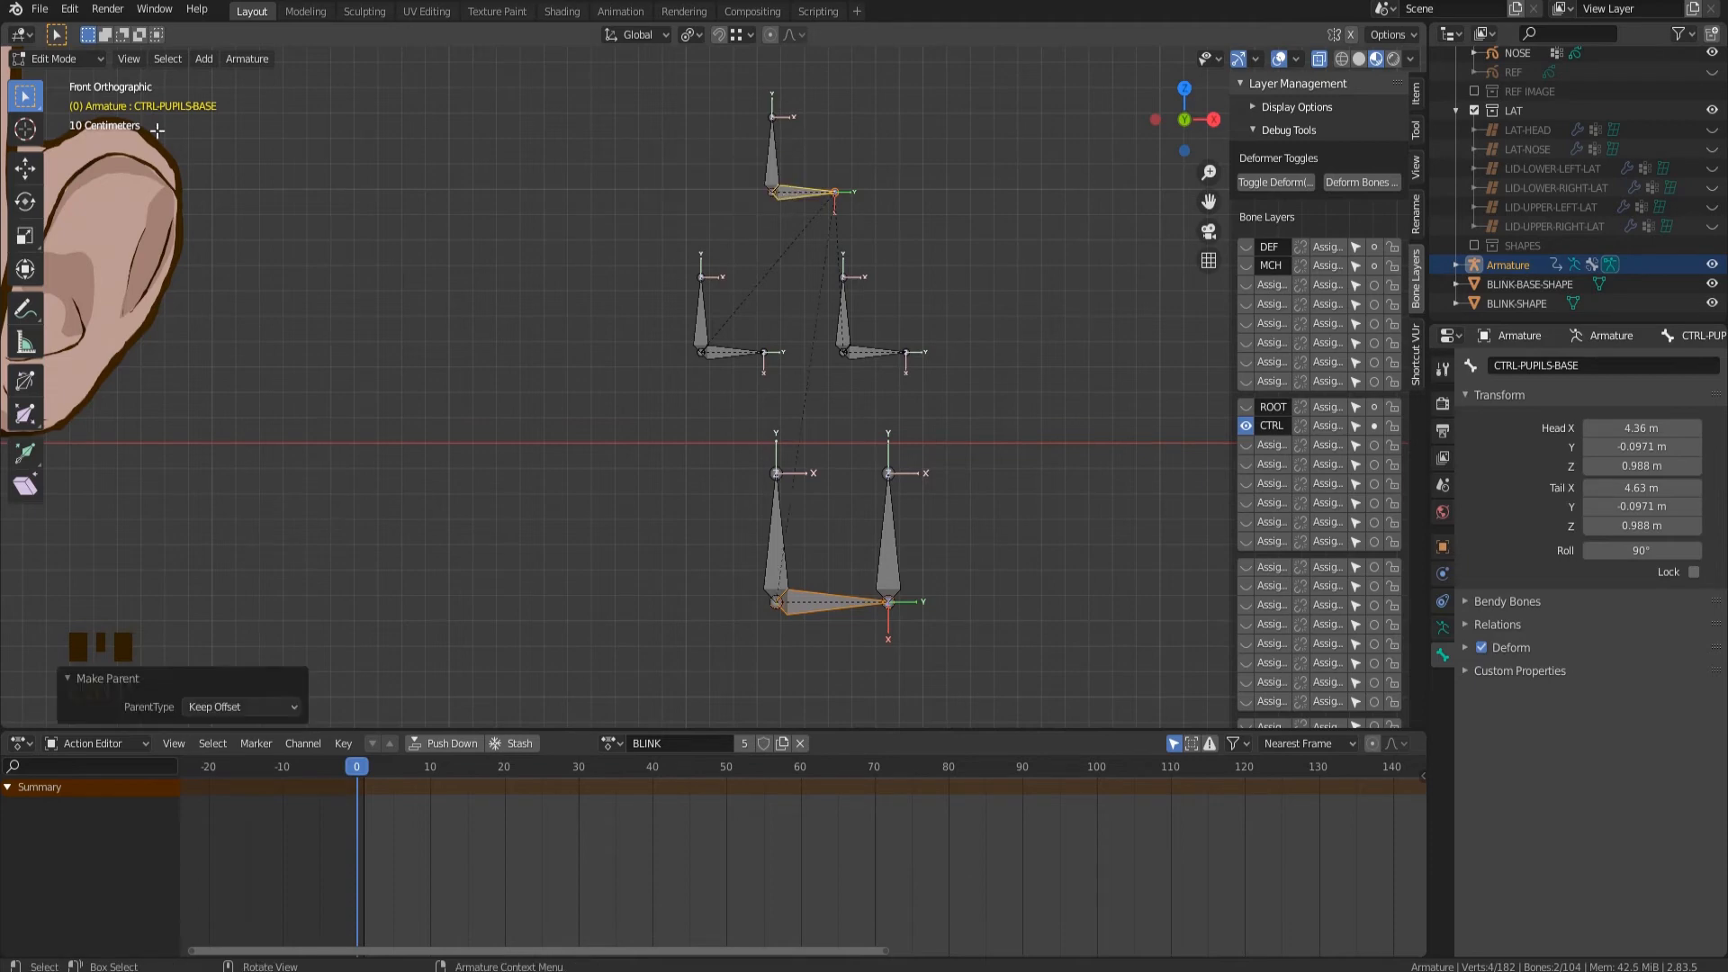
Switch to Pose Mode in front view and test the CTRL-PUPILS bone with trial moves.
left_click(56, 59)
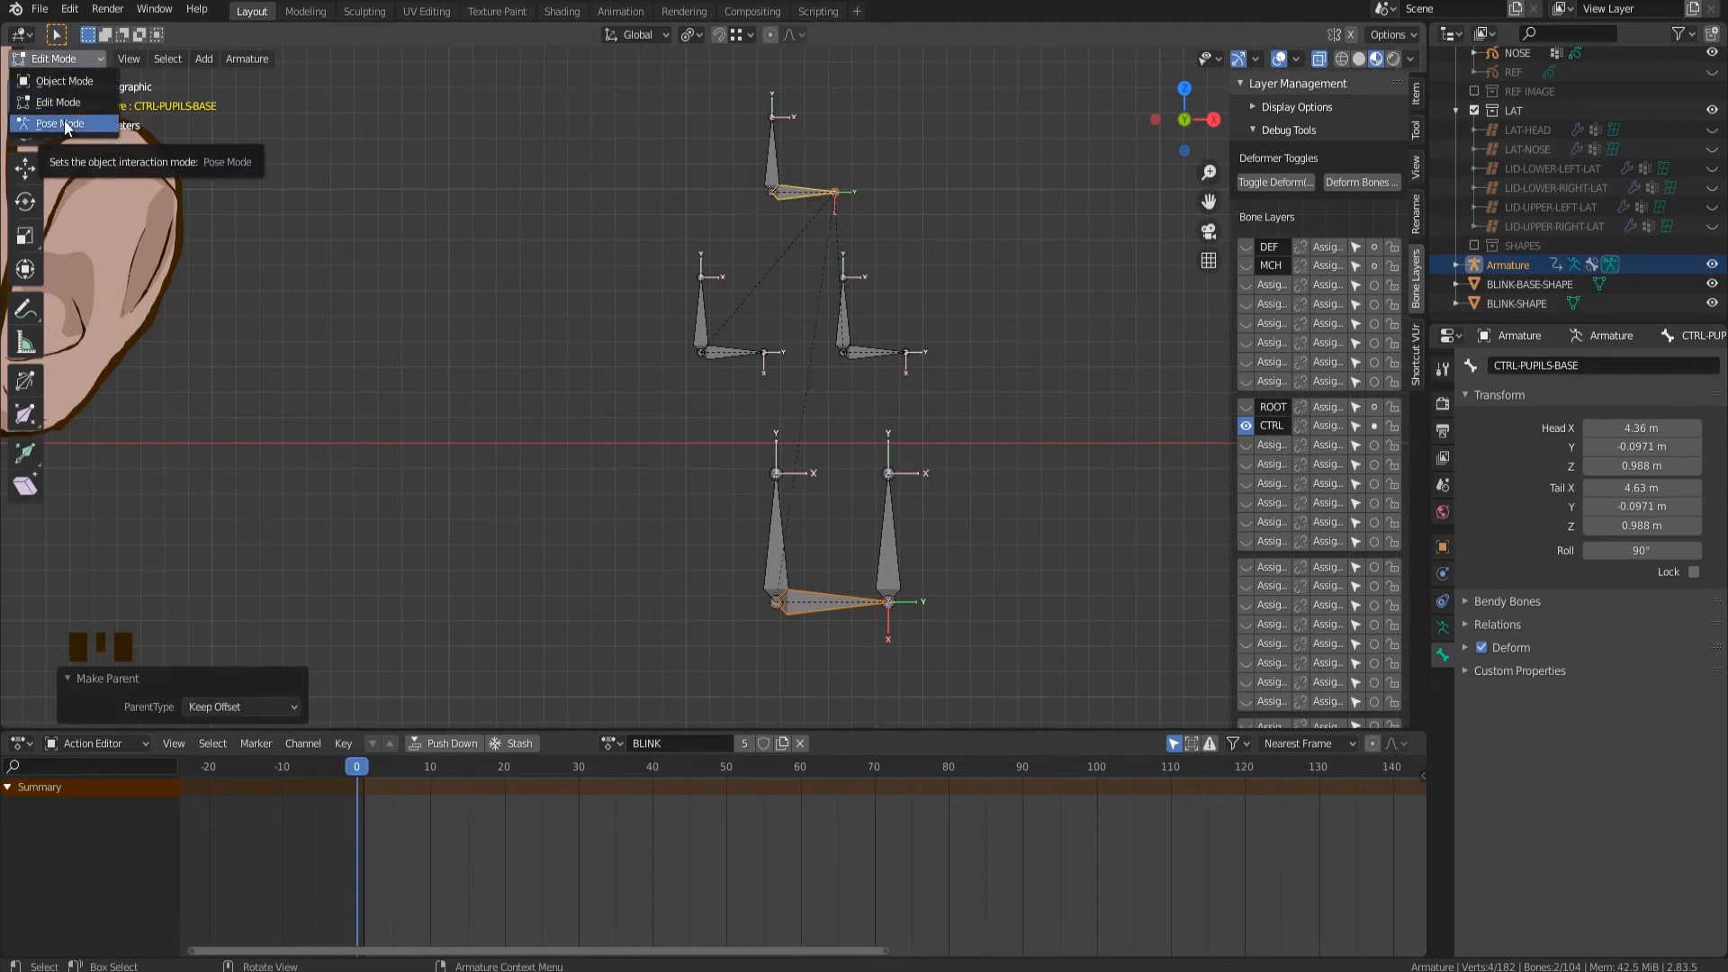
left_click(61, 123)
scroll(601, 416, "down", 4)
key("KP_1")
left_click(993, 416)
key("g")
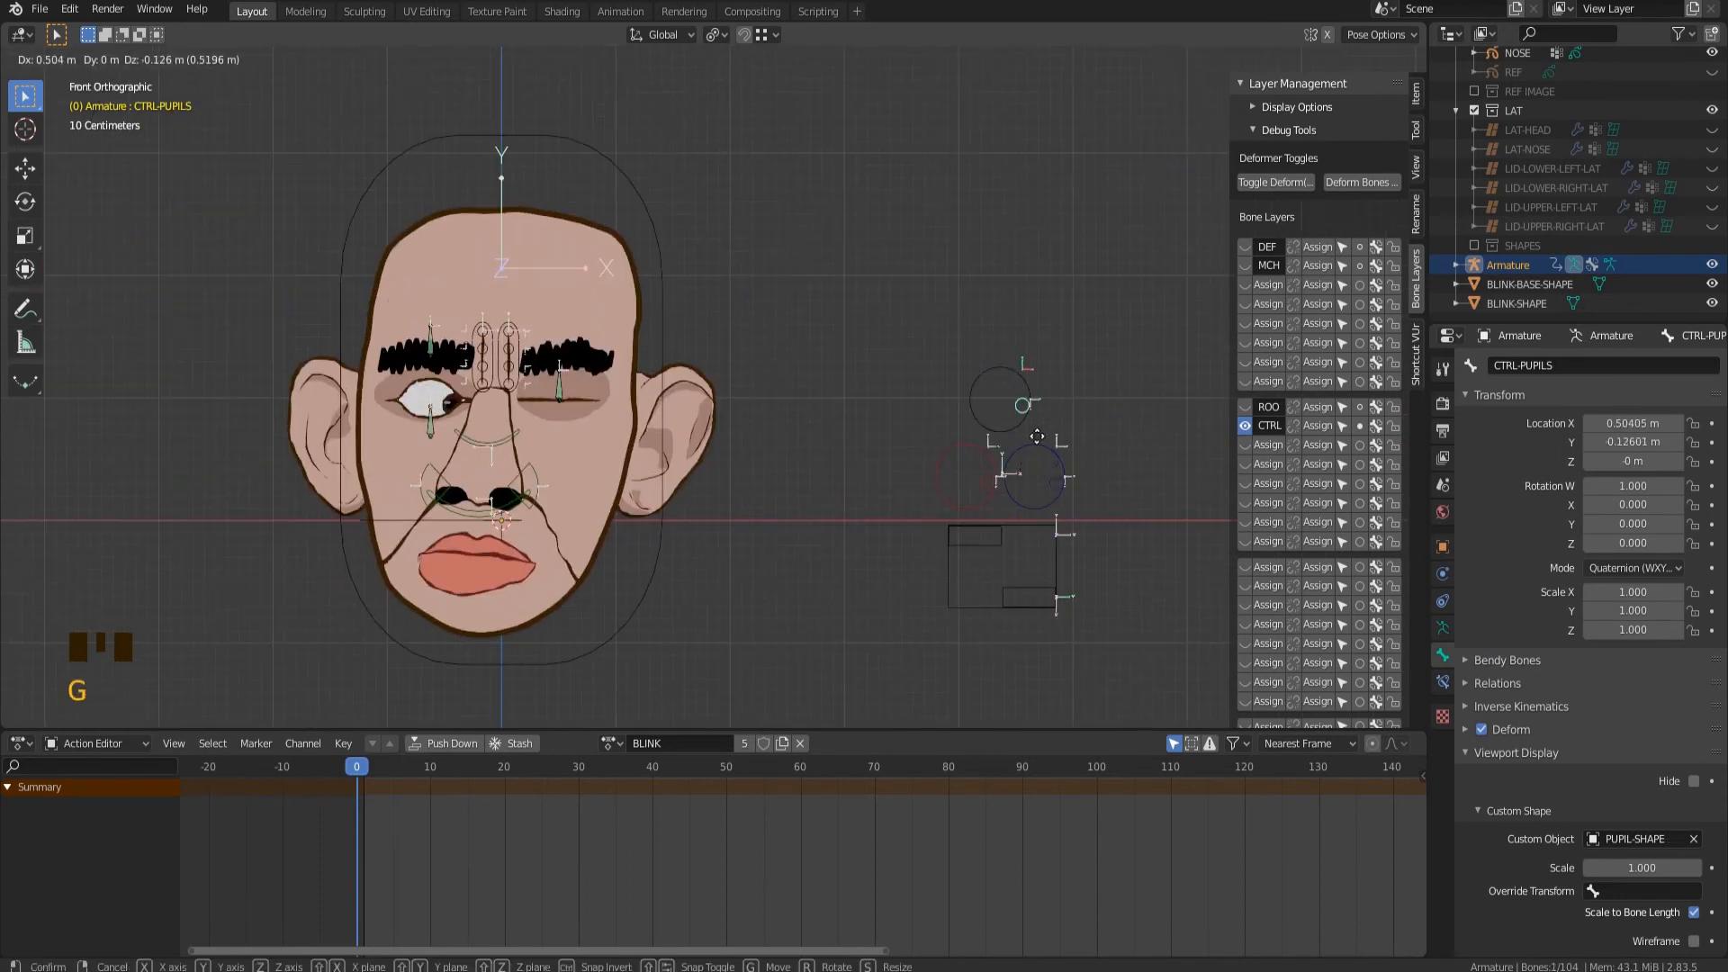
right_click(1033, 432)
key("g")
right_click(1007, 389)
Clear the location of CTRL-BLINK.R and reset the transforms of all control bones.
left_click(982, 549)
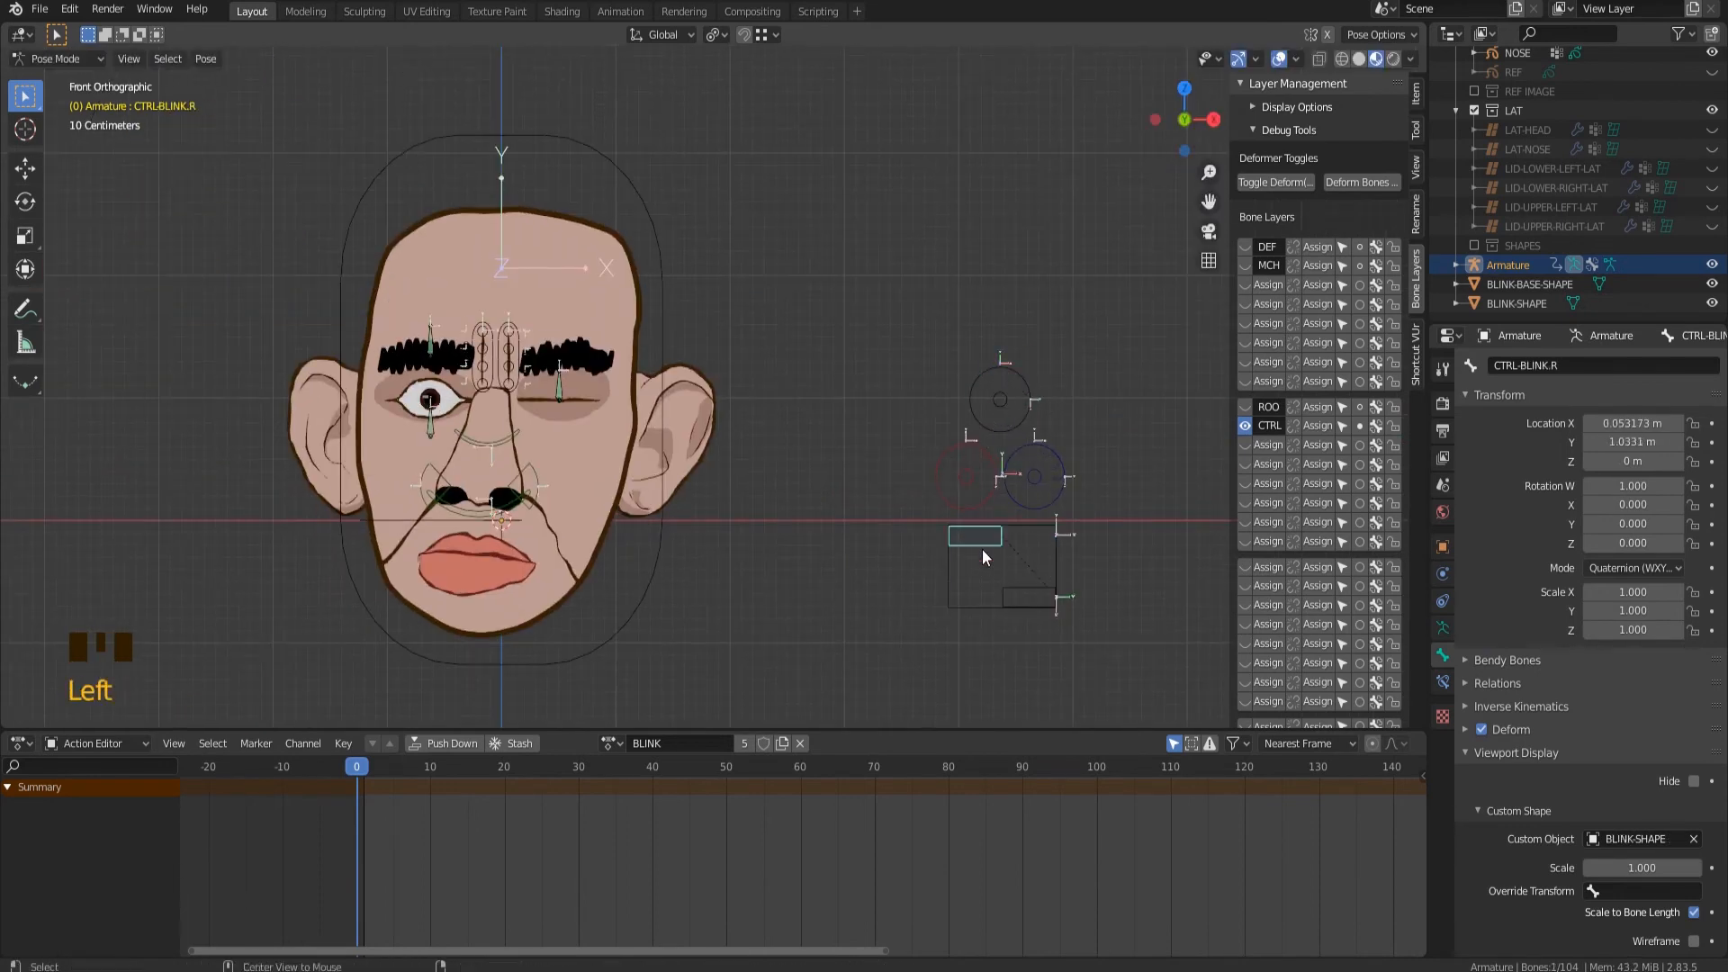
key("alt+g")
left_click(1039, 408)
key("g")
key("a")
key("alt+s")
Raise CTRL-BLINK.L and CTRL-BLINK.R to the upper edge of the blink base to open both eyes.
left_click(974, 590)
key("g")
left_click(1027, 595)
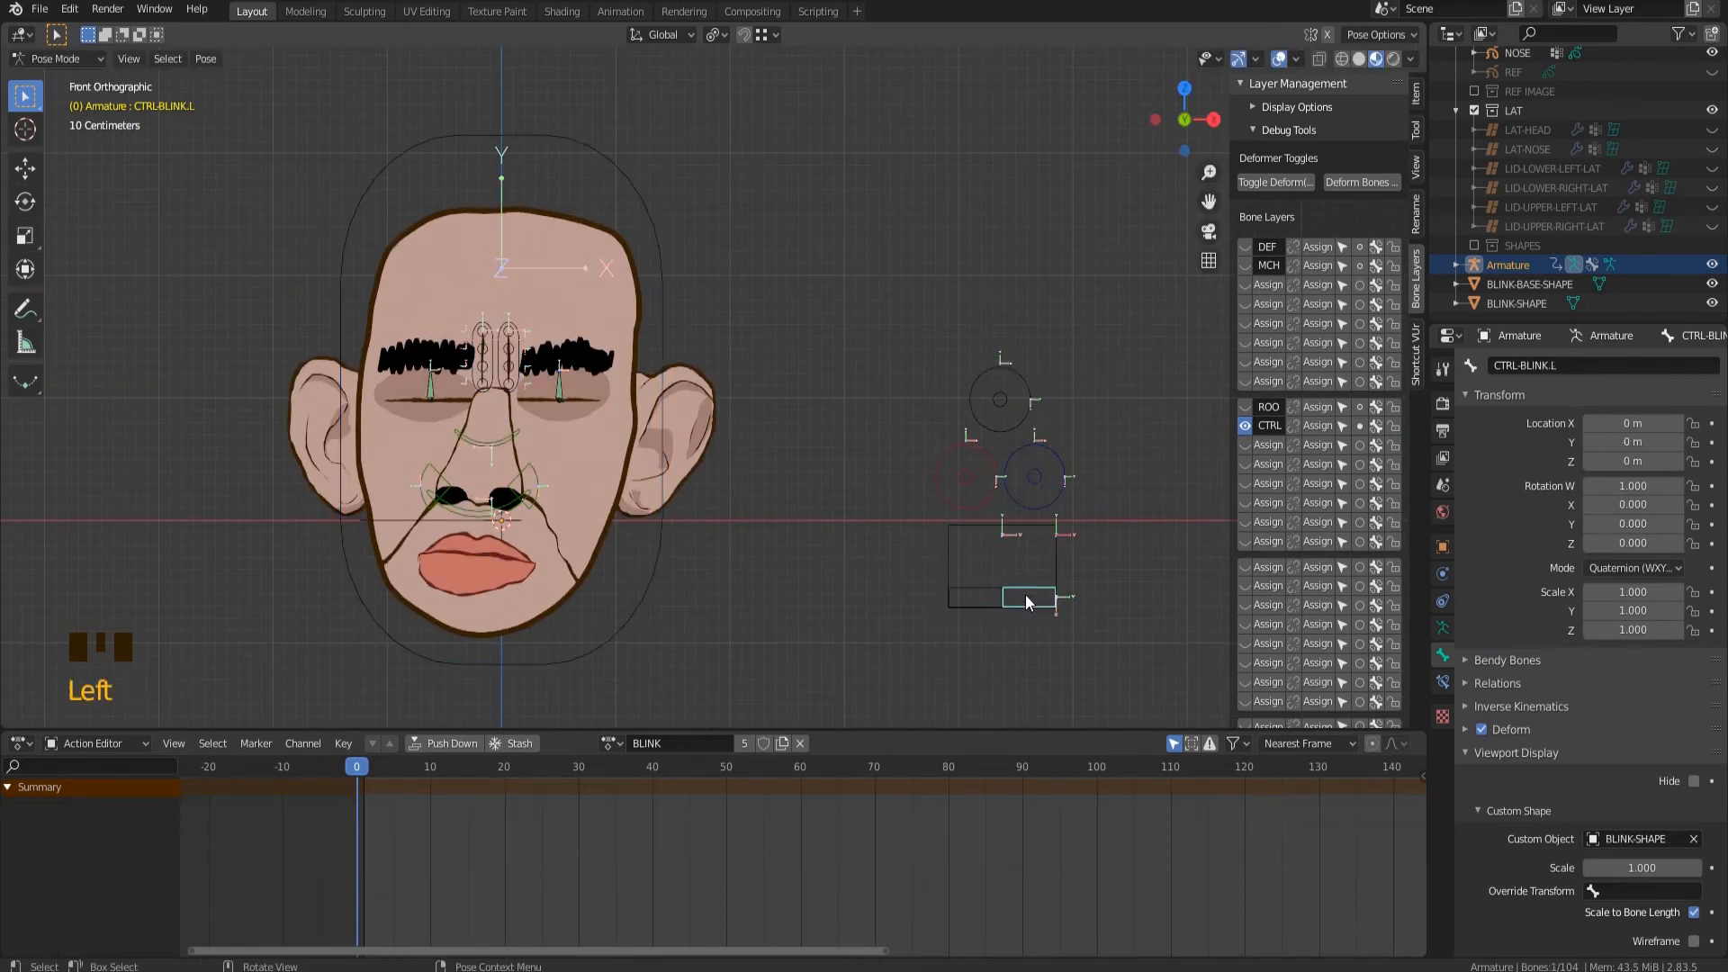
key("g")
left_click(1027, 542)
left_click(994, 593)
key("g")
left_click(991, 538)
Test the pupils with a trial move of the CTRL-PUPILS bone.
left_click(1000, 402)
key("g")
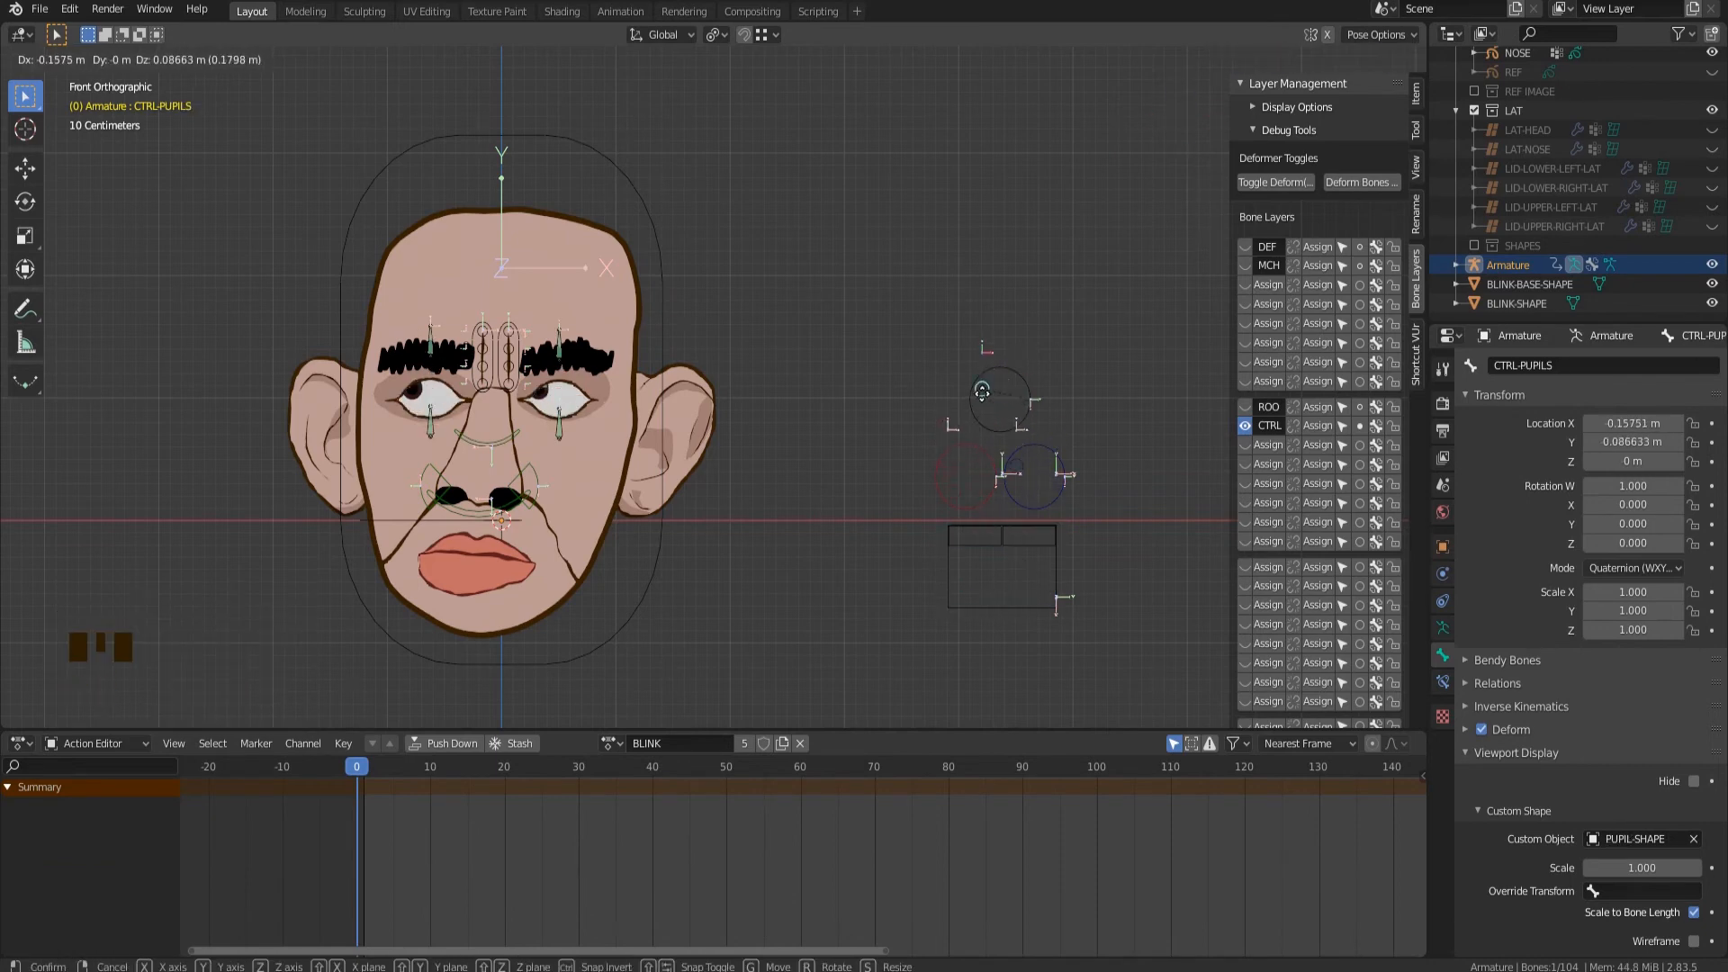
right_click(1001, 389)
left_click(1084, 365)
Test the upper right eyelid with a trial move of the CTRL-EYELID-UPPER.R bone.
scroll(684, 287, "up", 4)
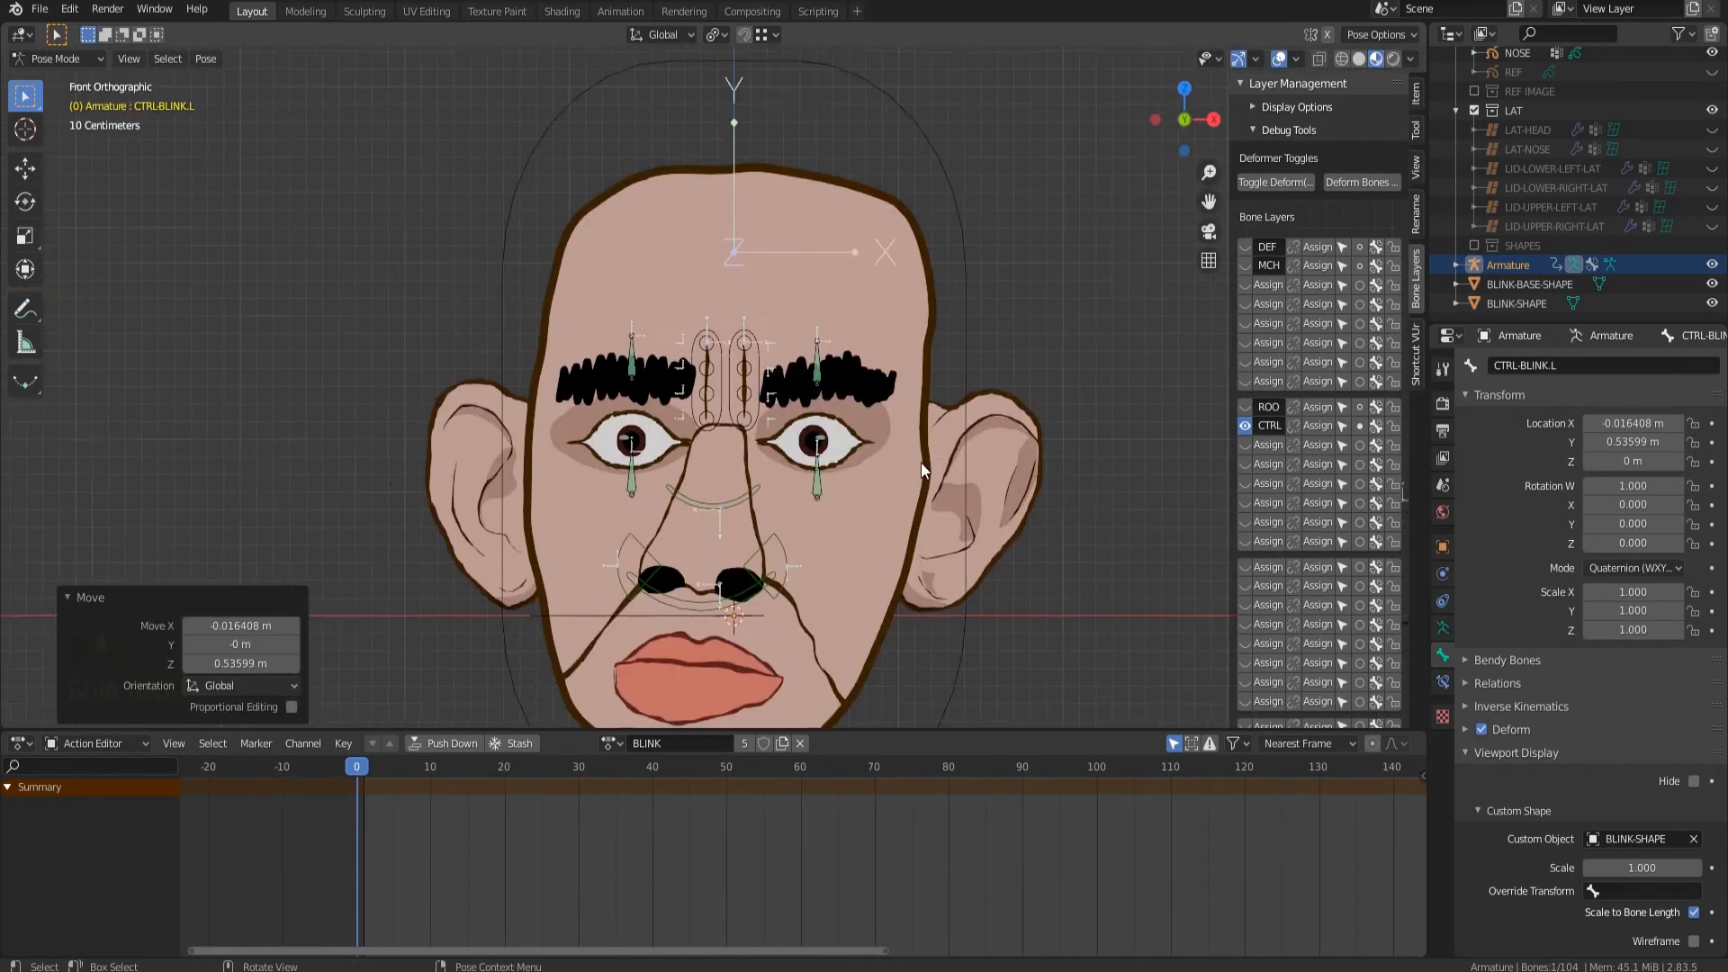
left_click(544, 353)
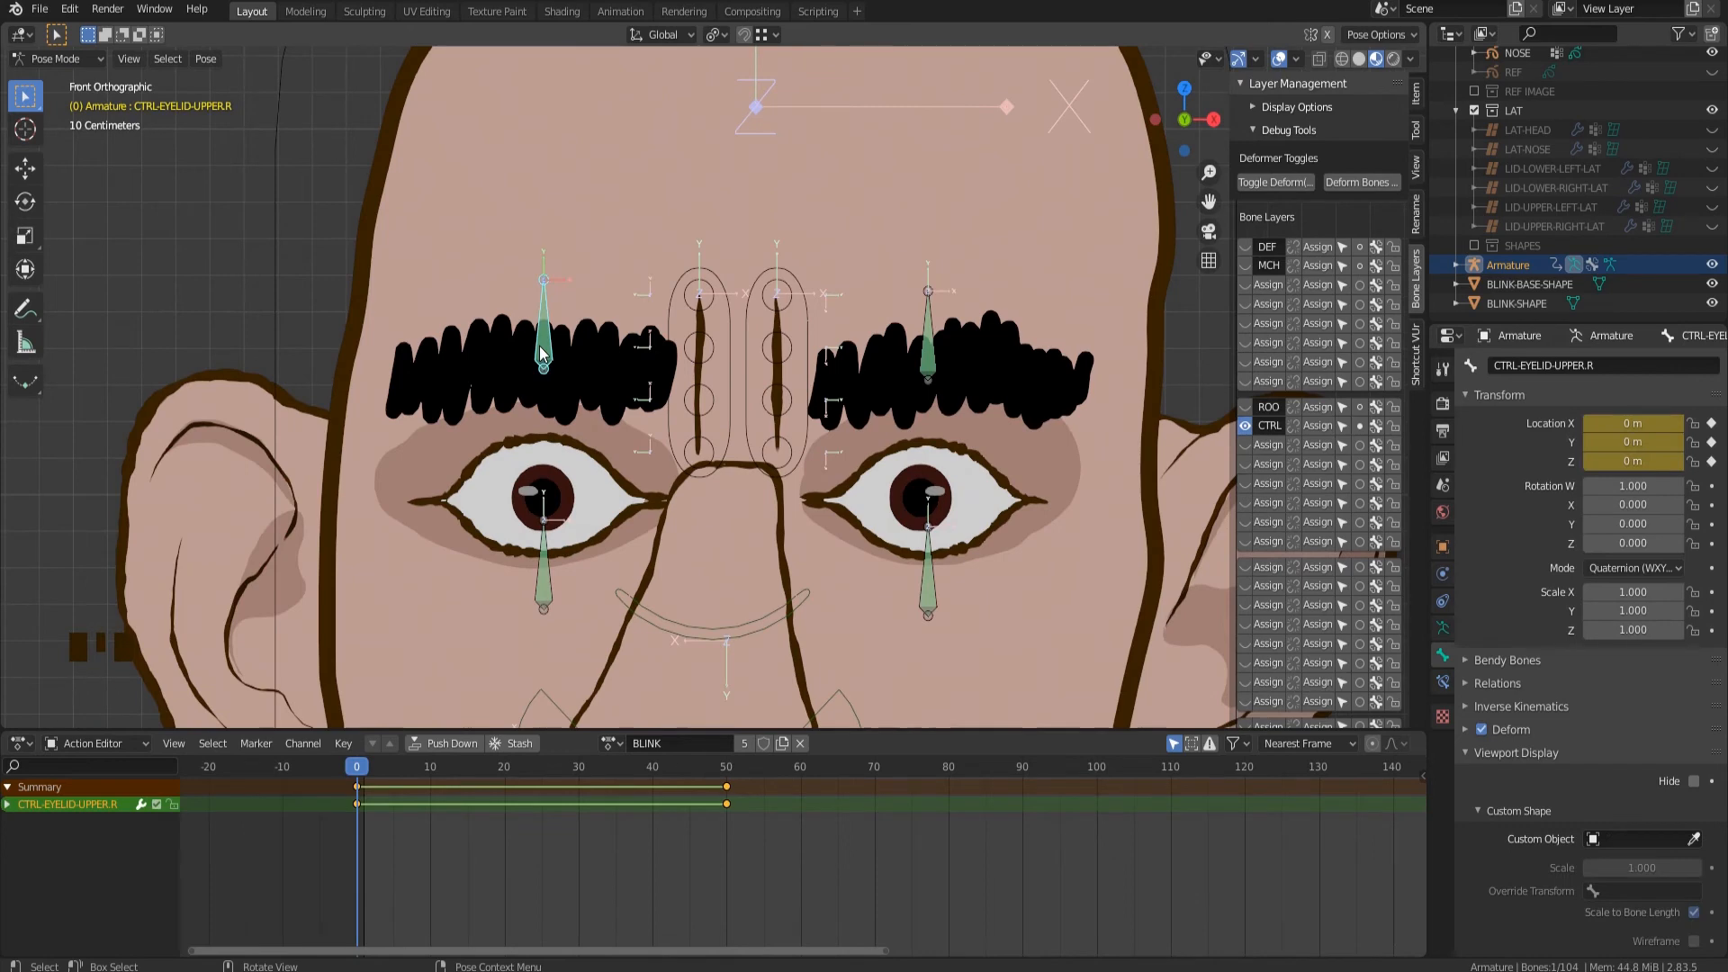
key("g")
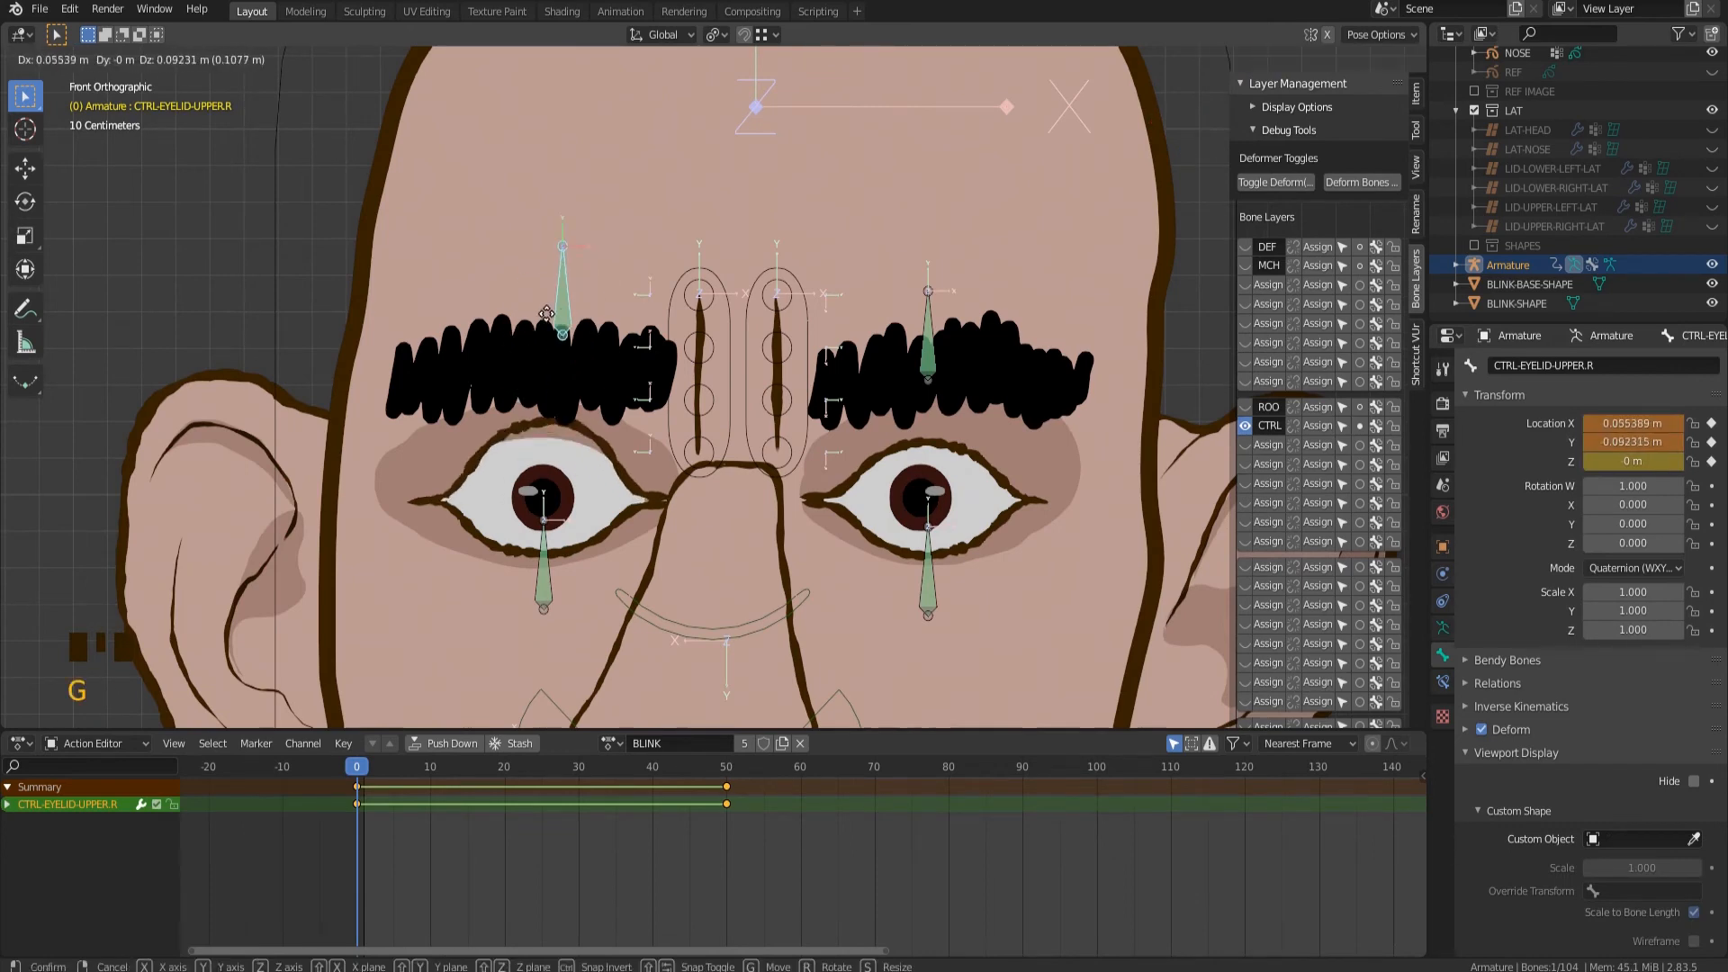
right_click(581, 387)
scroll(567, 209, "down", 7)
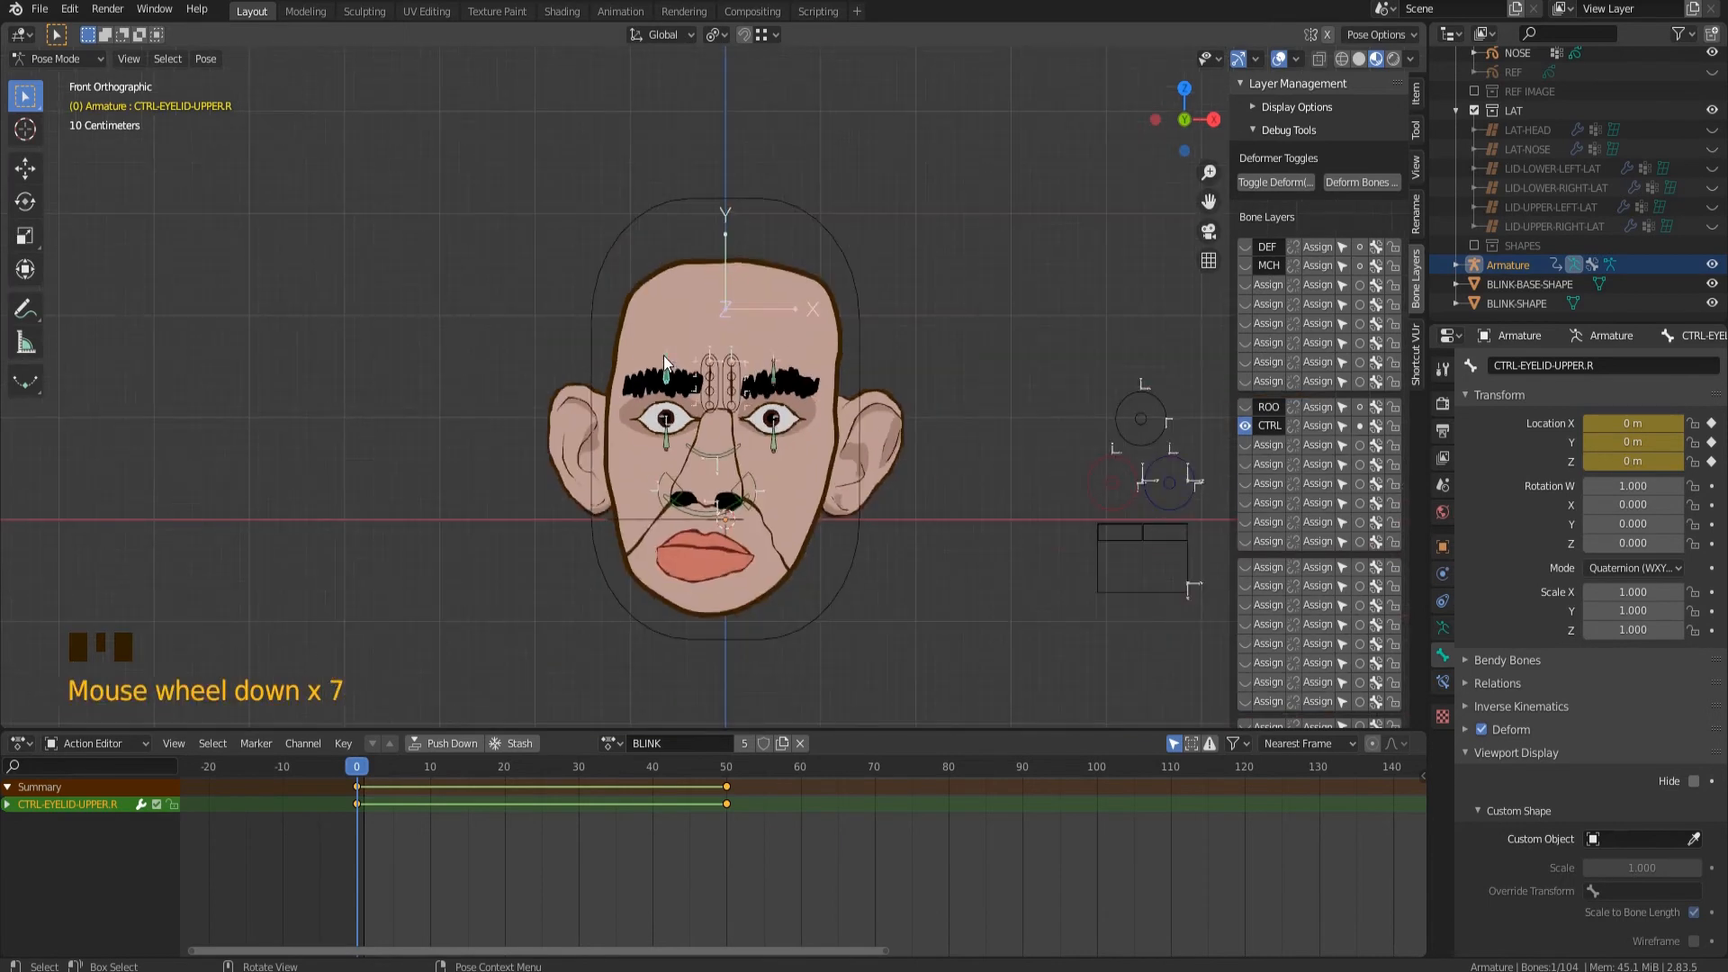
Switch to Object Mode, add a 32-vertex mesh circle and move it about 10.35 m along negative Y.
middle_click_drag(662, 354, 505, 482)
left_click(59, 59)
left_click(72, 81)
key("shift+a")
mouse_move(313, 288)
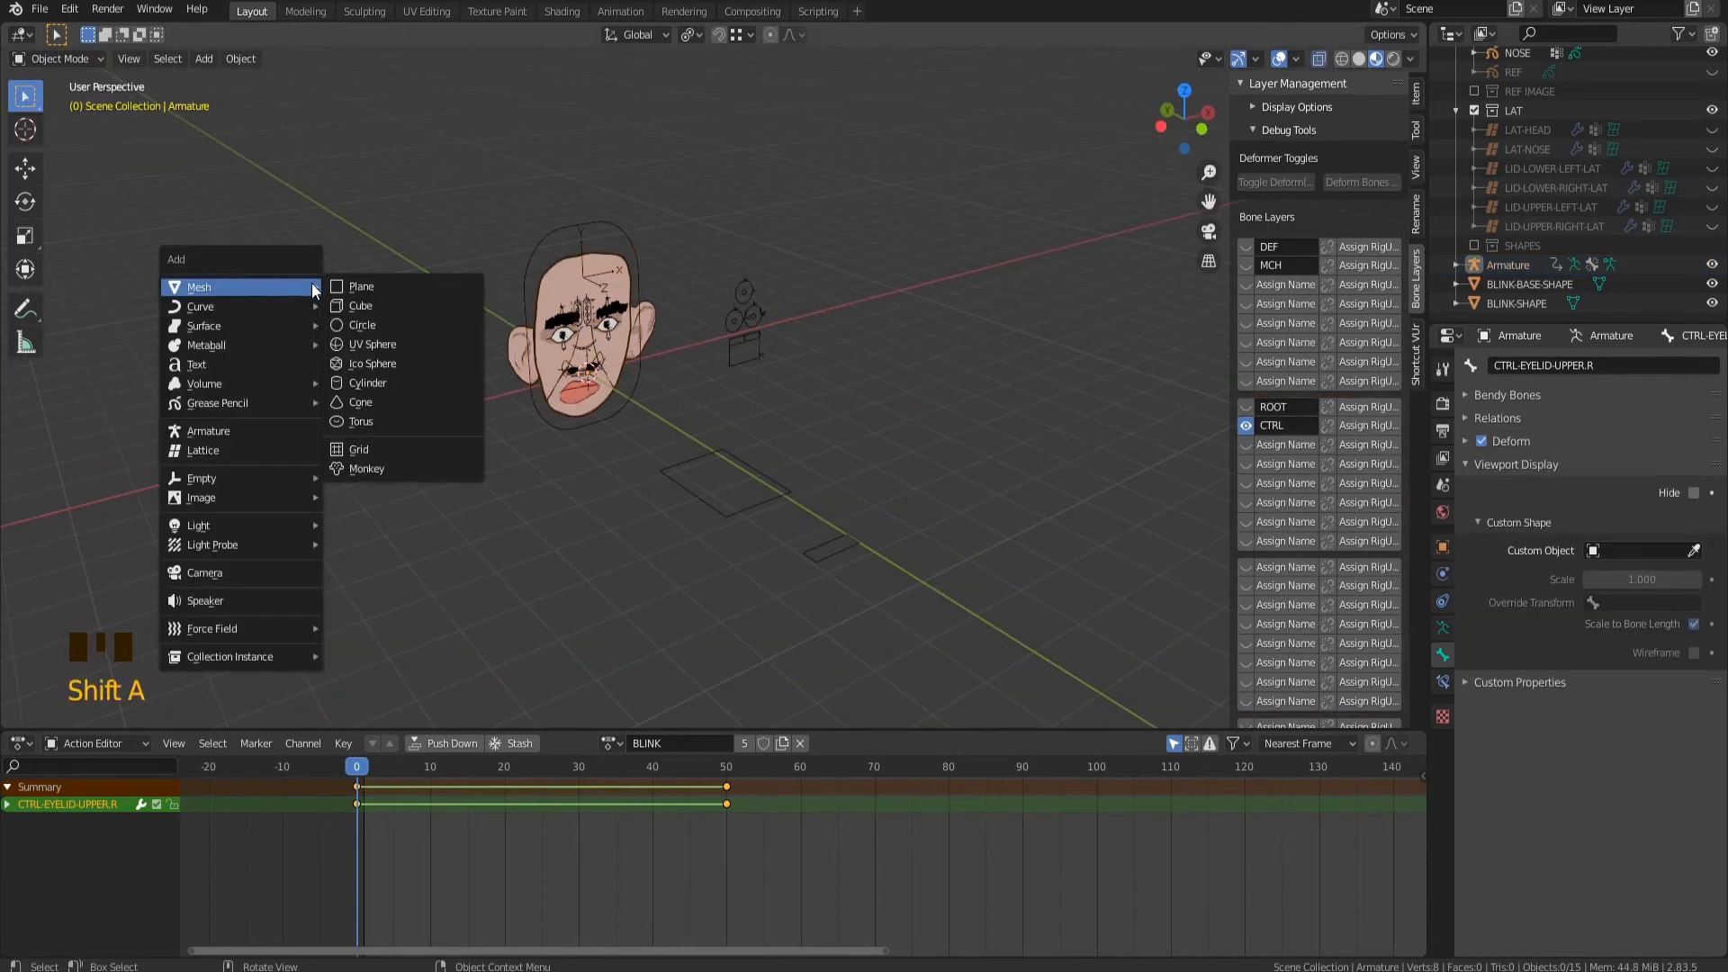
left_click(362, 325)
key("g")
key("y")
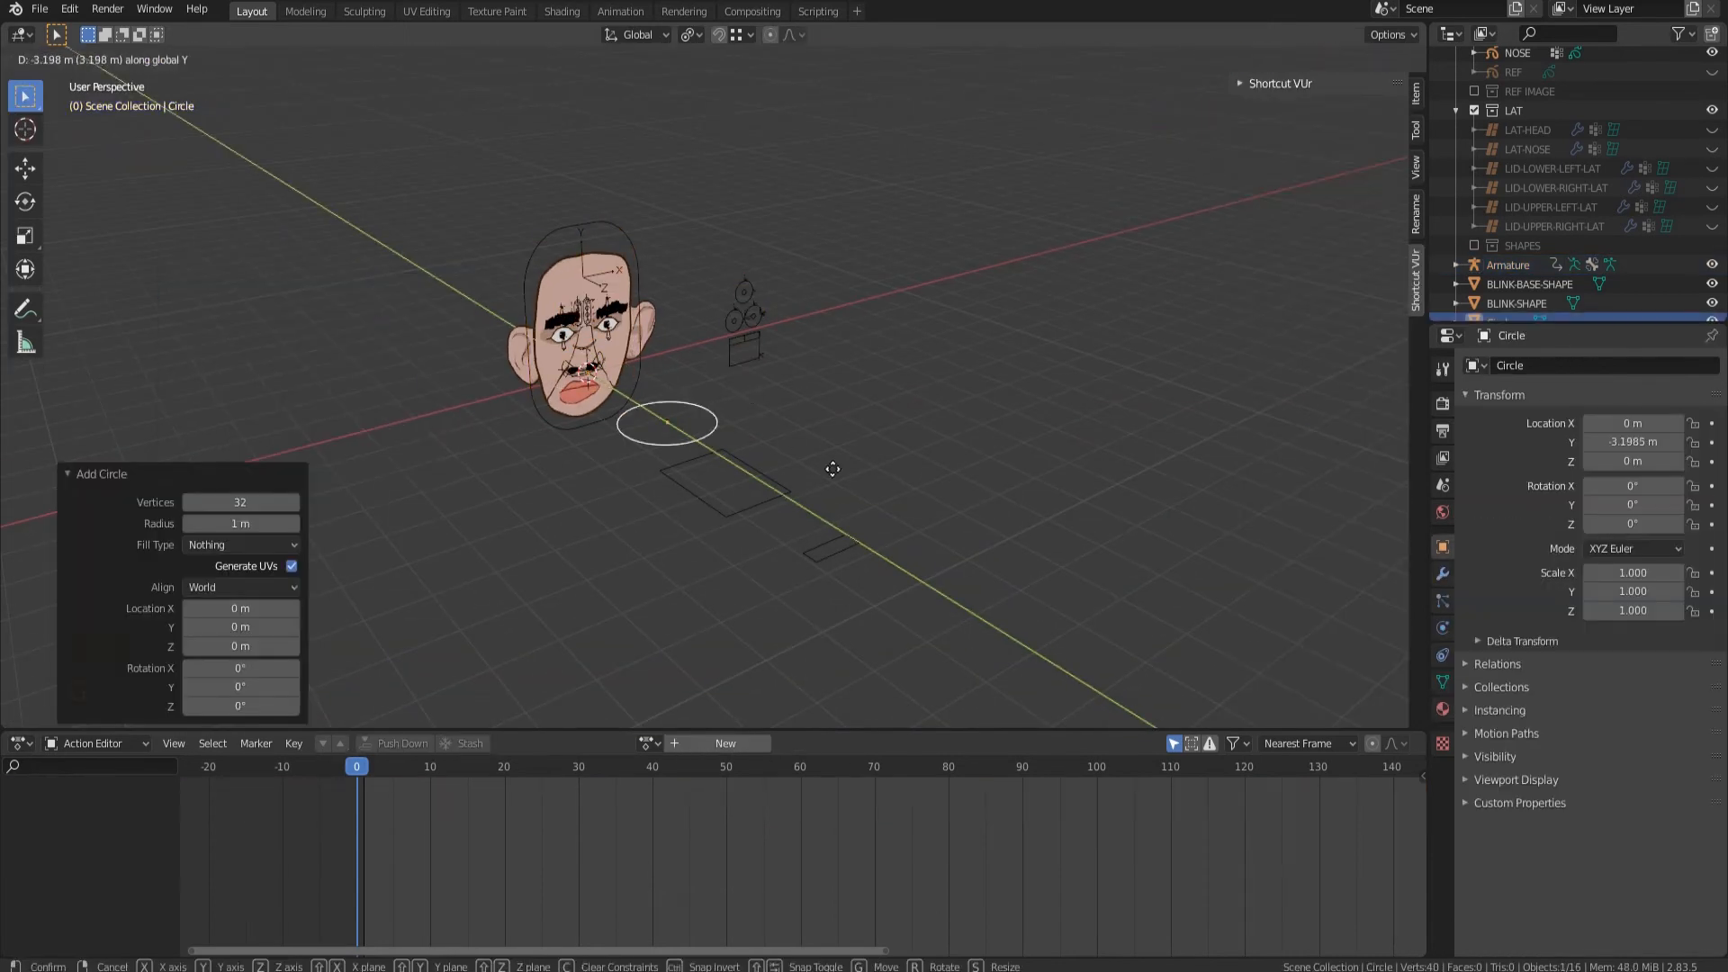
left_click(1062, 551)
In Edit Mode from the top view, duplicate the two vertices beside the circle's topmost one about 2.44 m along negative Y.
key("KP_7")
middle_click_drag(1044, 486, 1041, 297, "shift")
key("Tab")
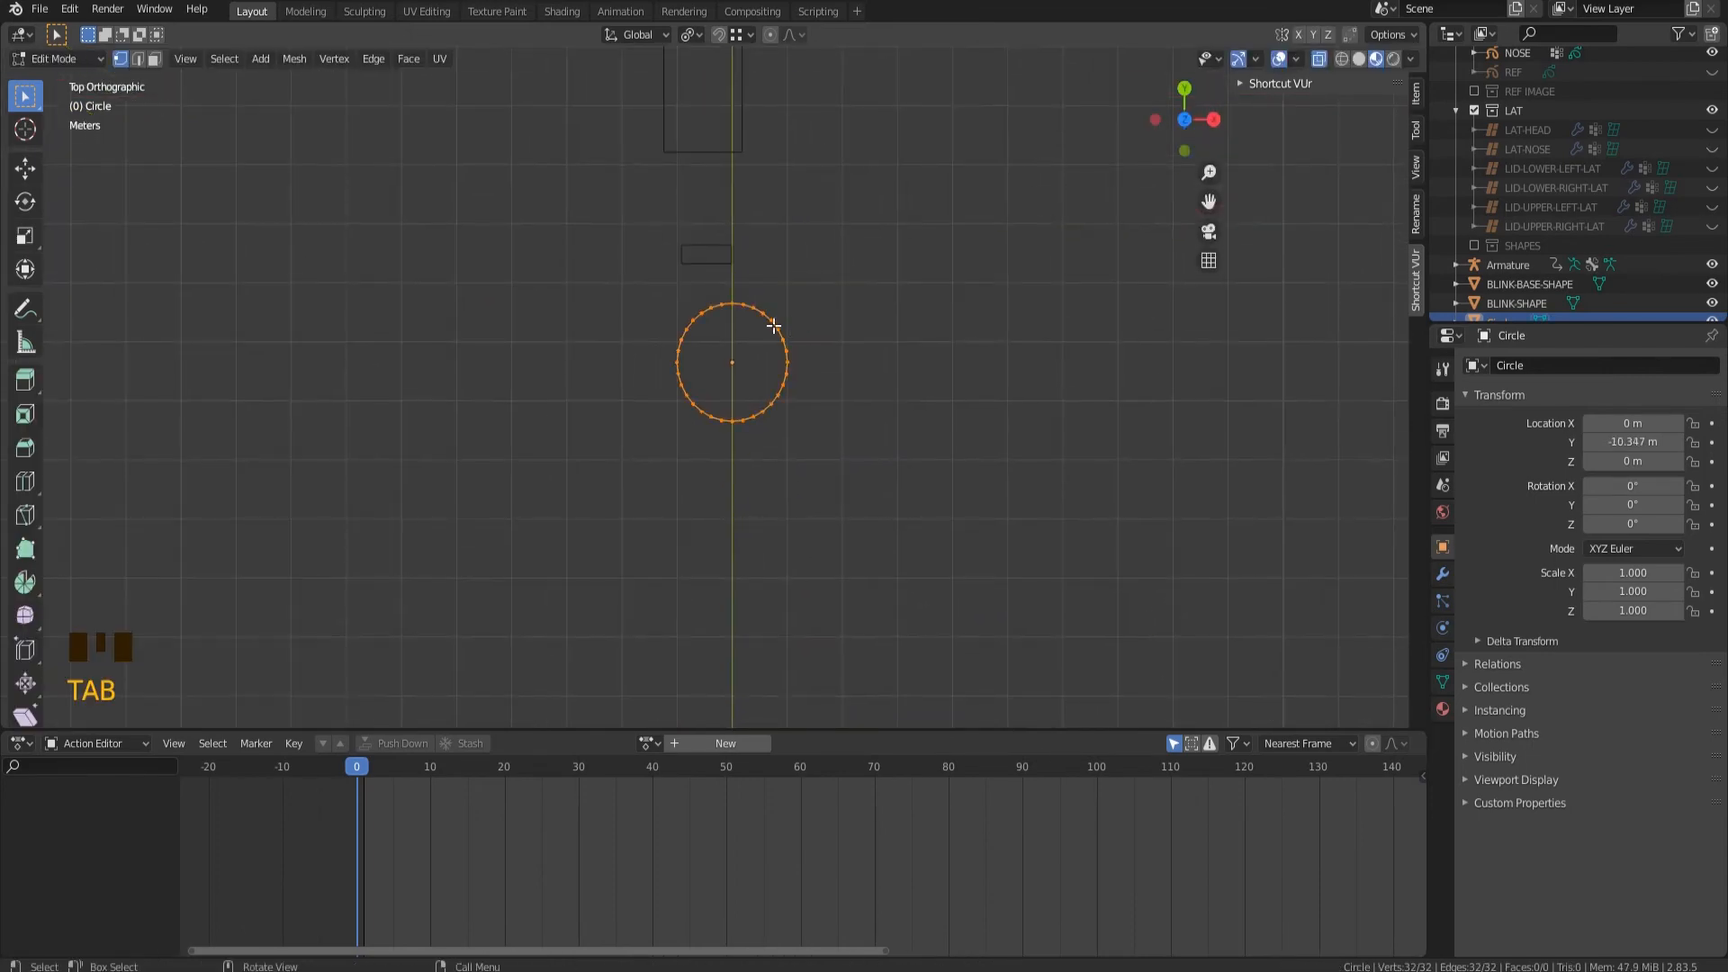
scroll(775, 324, "up", 8)
middle_click_drag(833, 180, 808, 212, "shift")
left_click(804, 347)
key("shift+d")
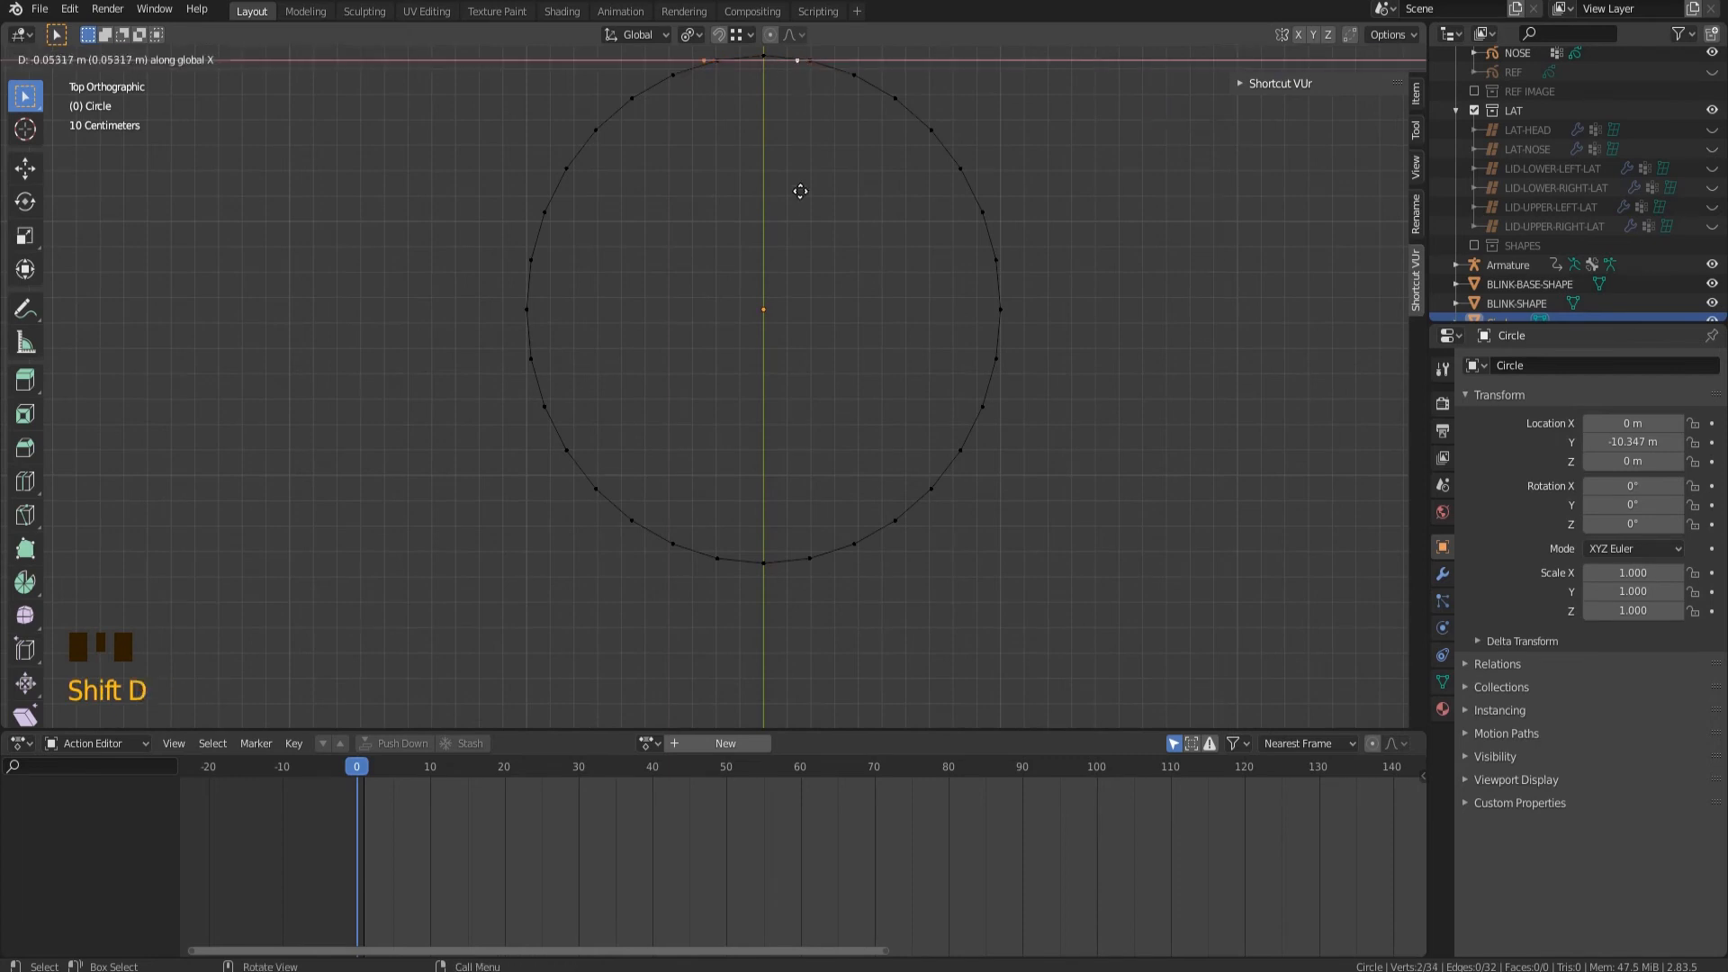
key("y")
left_click(860, 713)
scroll(845, 459, "up", 2)
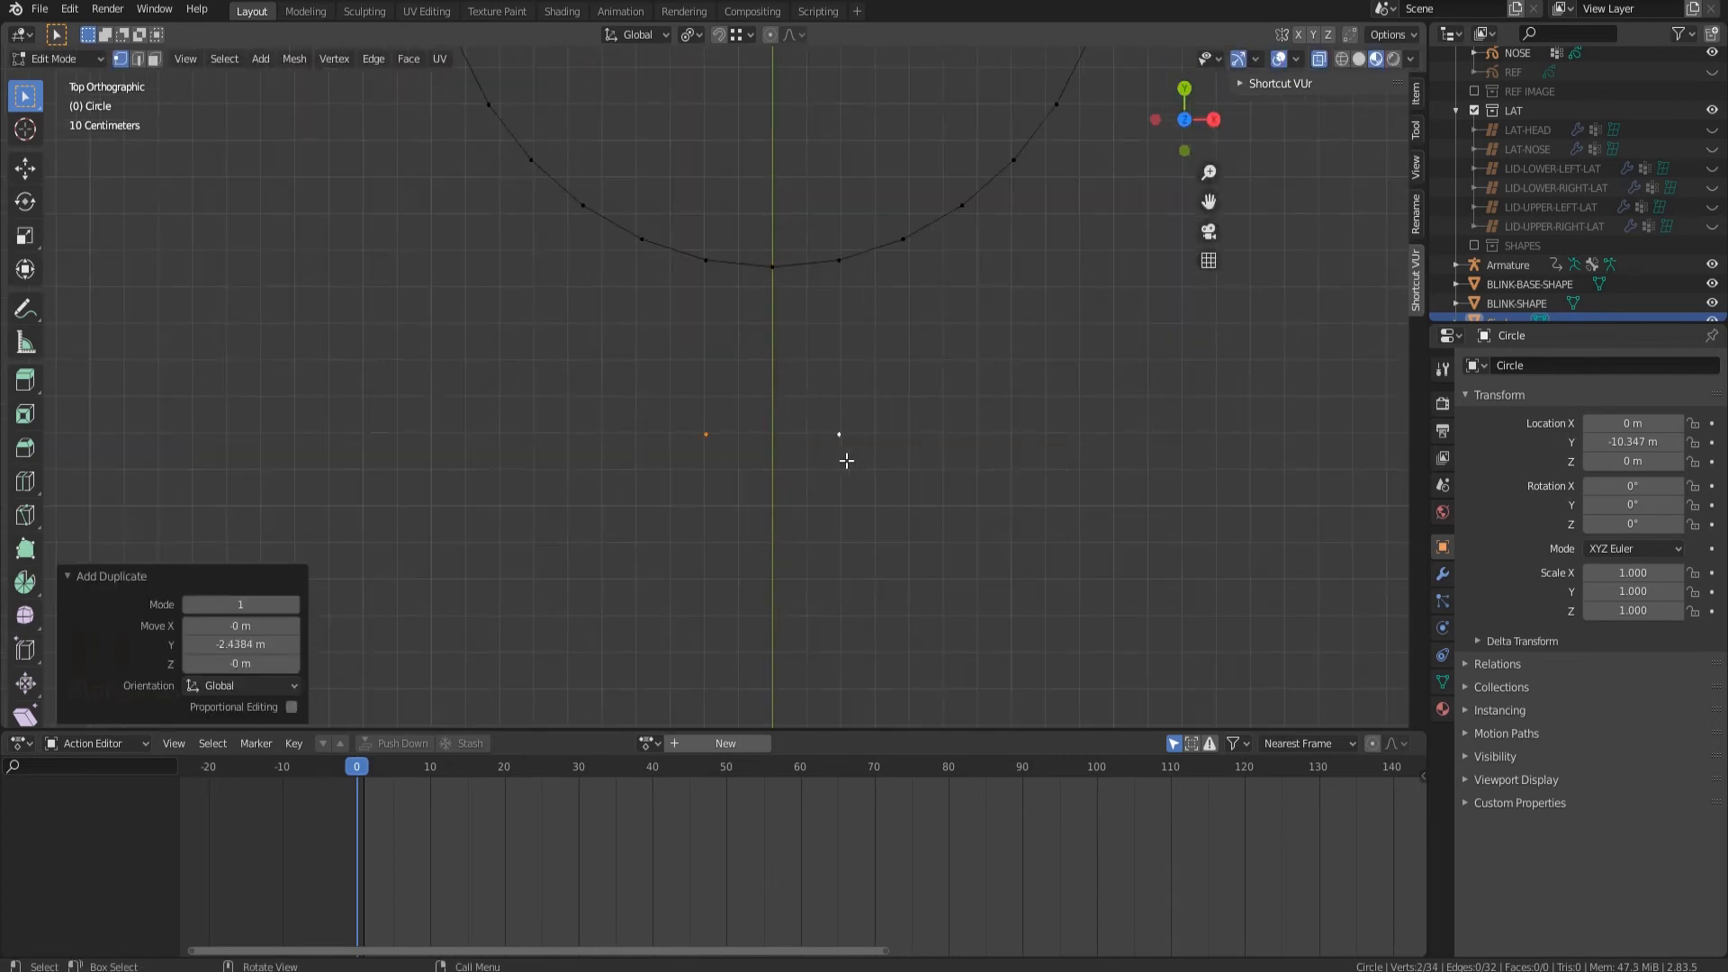
Duplicate each of the two loose vertices outward along X to make a row of four points.
left_click(842, 433)
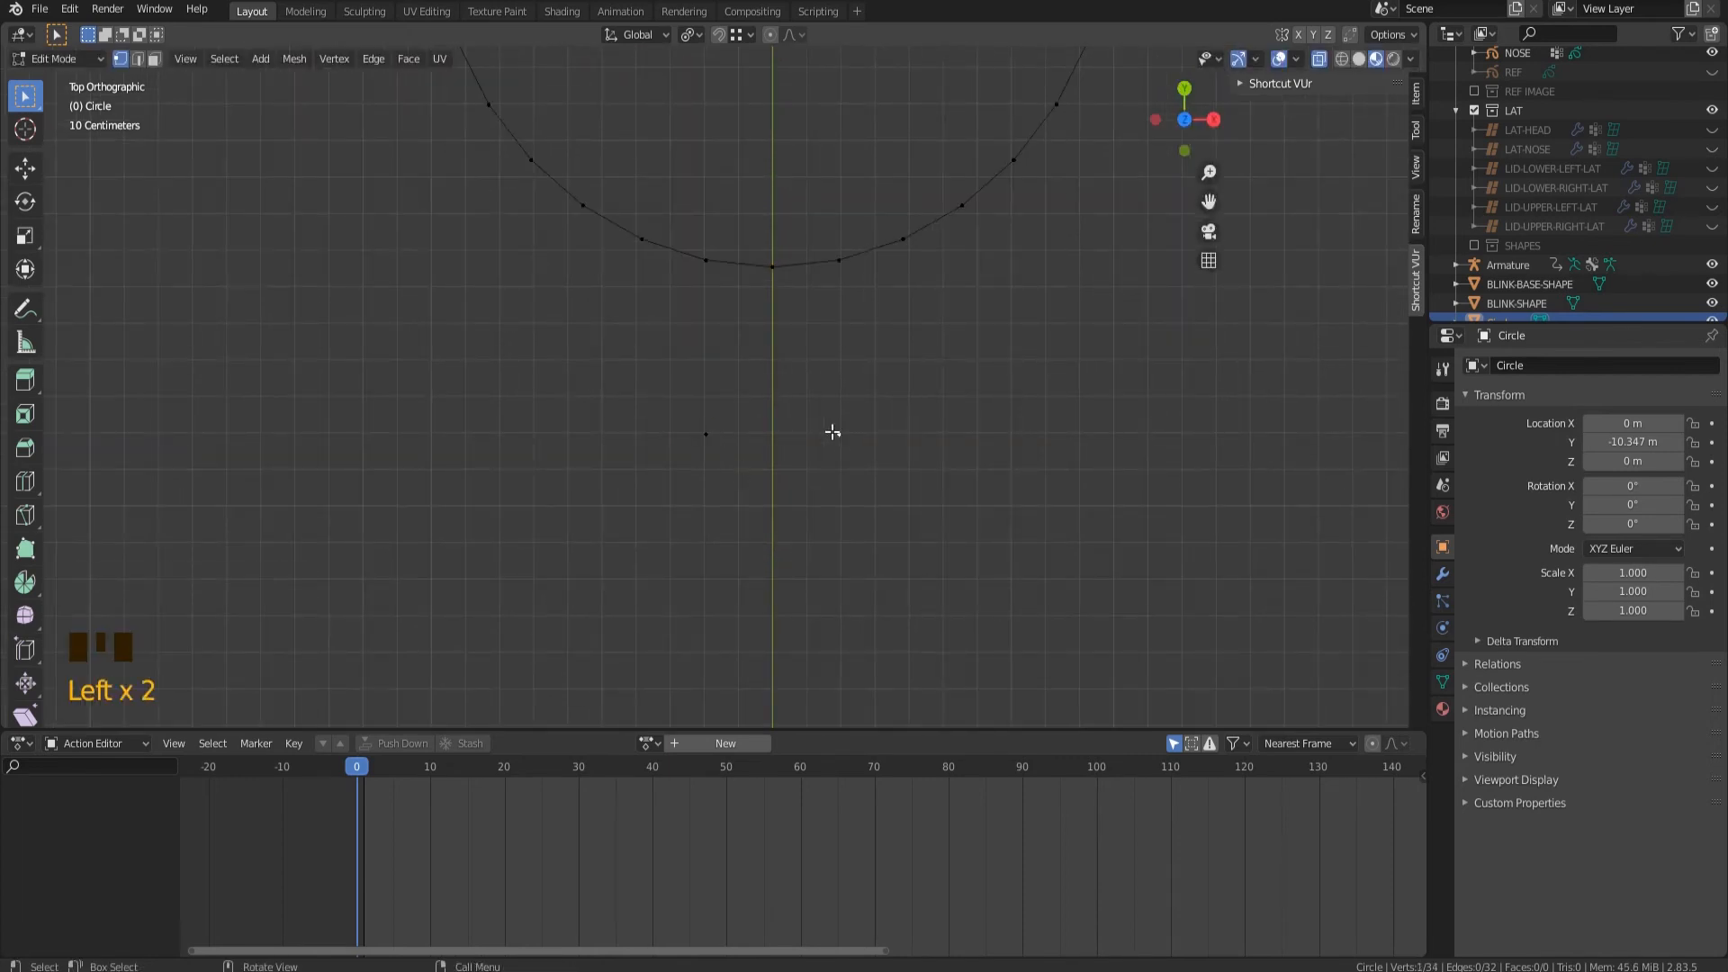
key("shift+d")
key("x")
left_click(941, 432)
key("shift+d")
key("x")
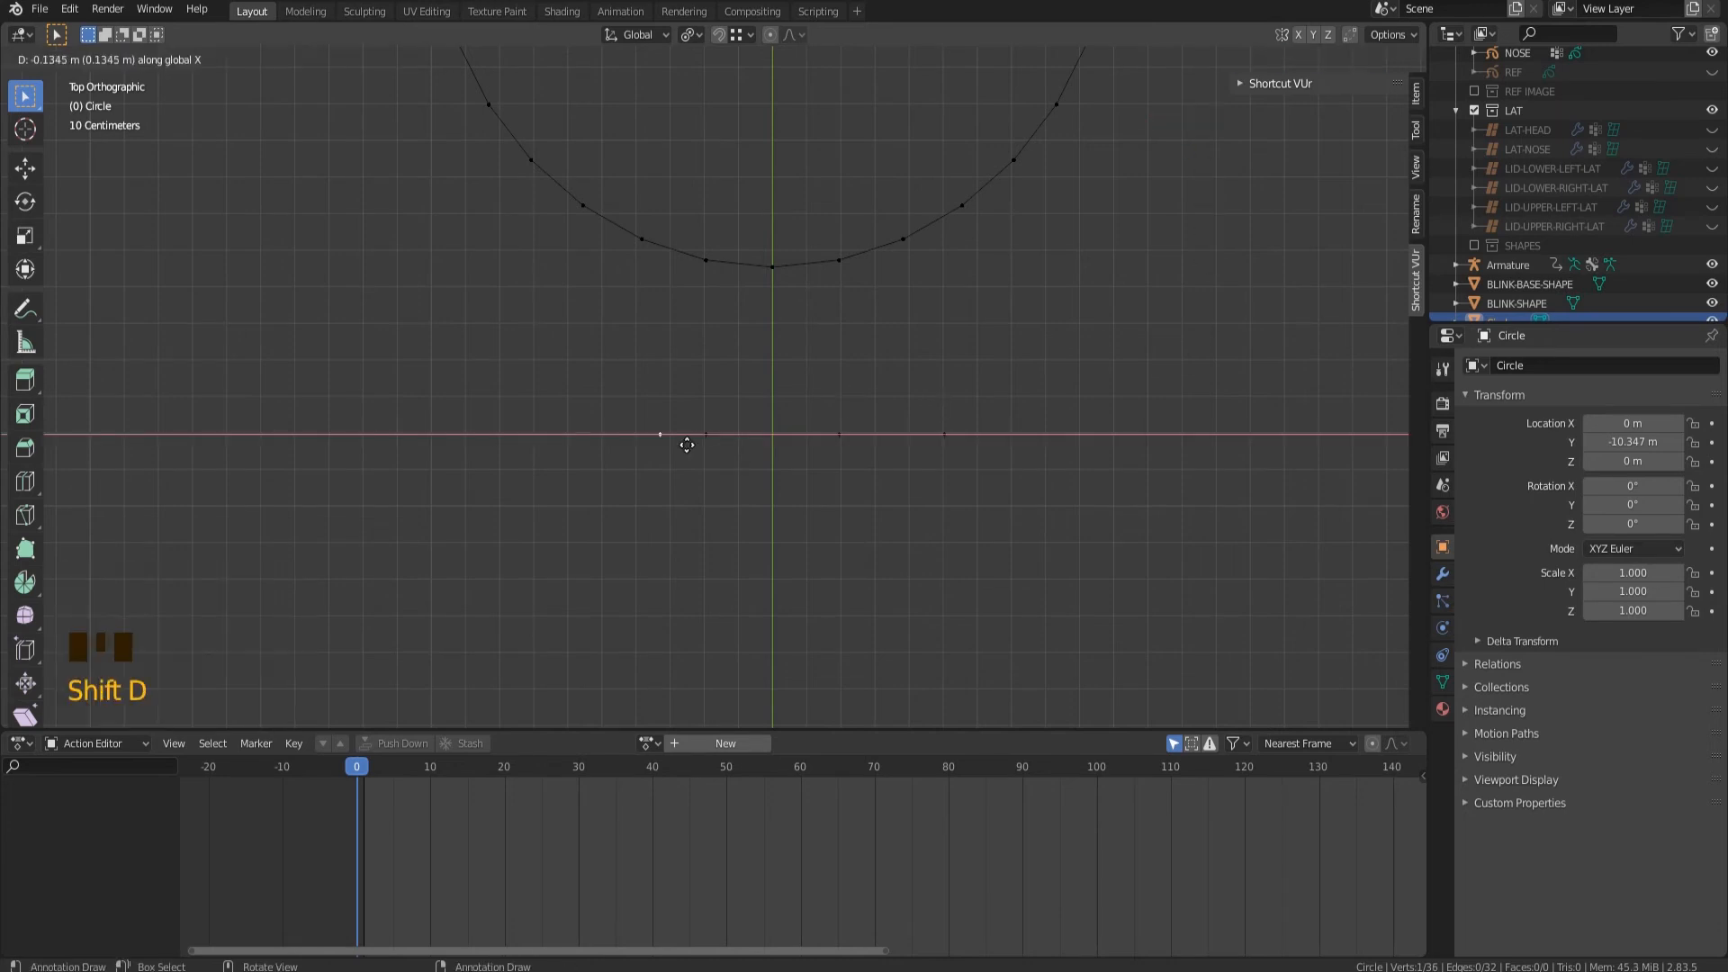
left_click(630, 450)
Duplicate the circle's lowest vertex about 0.857 m along negative Y to make the arrow's tip point.
left_click(774, 270)
key("shift+d")
key("x")
key("y")
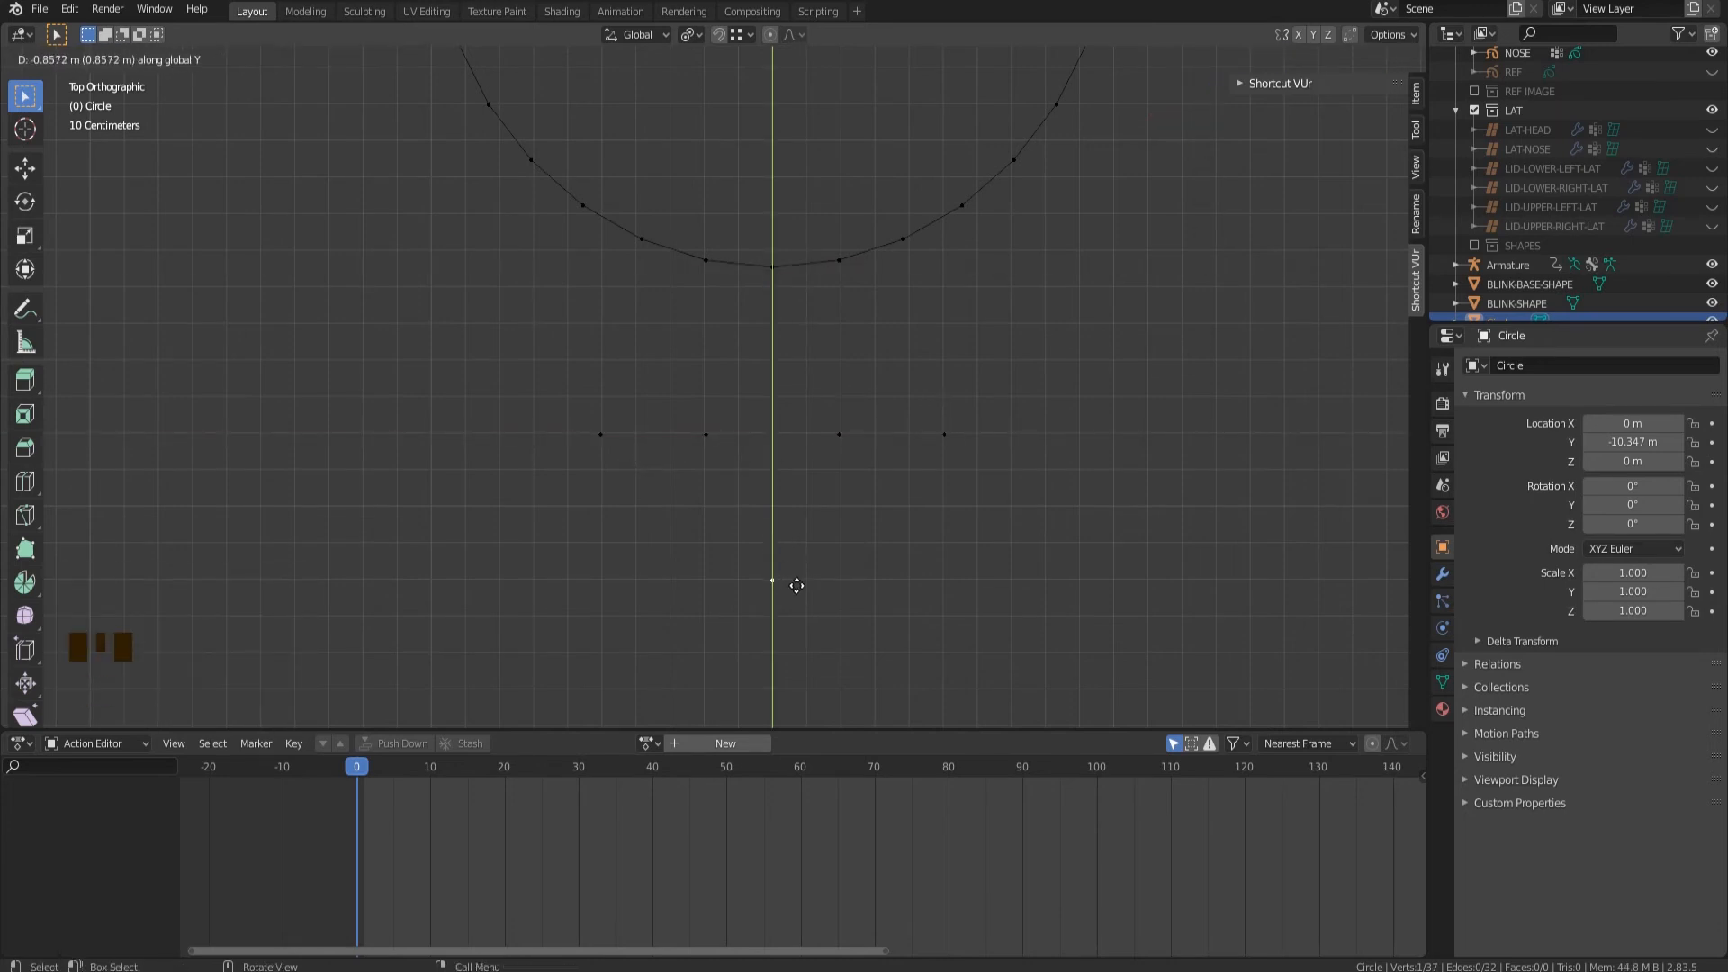
left_click(796, 586)
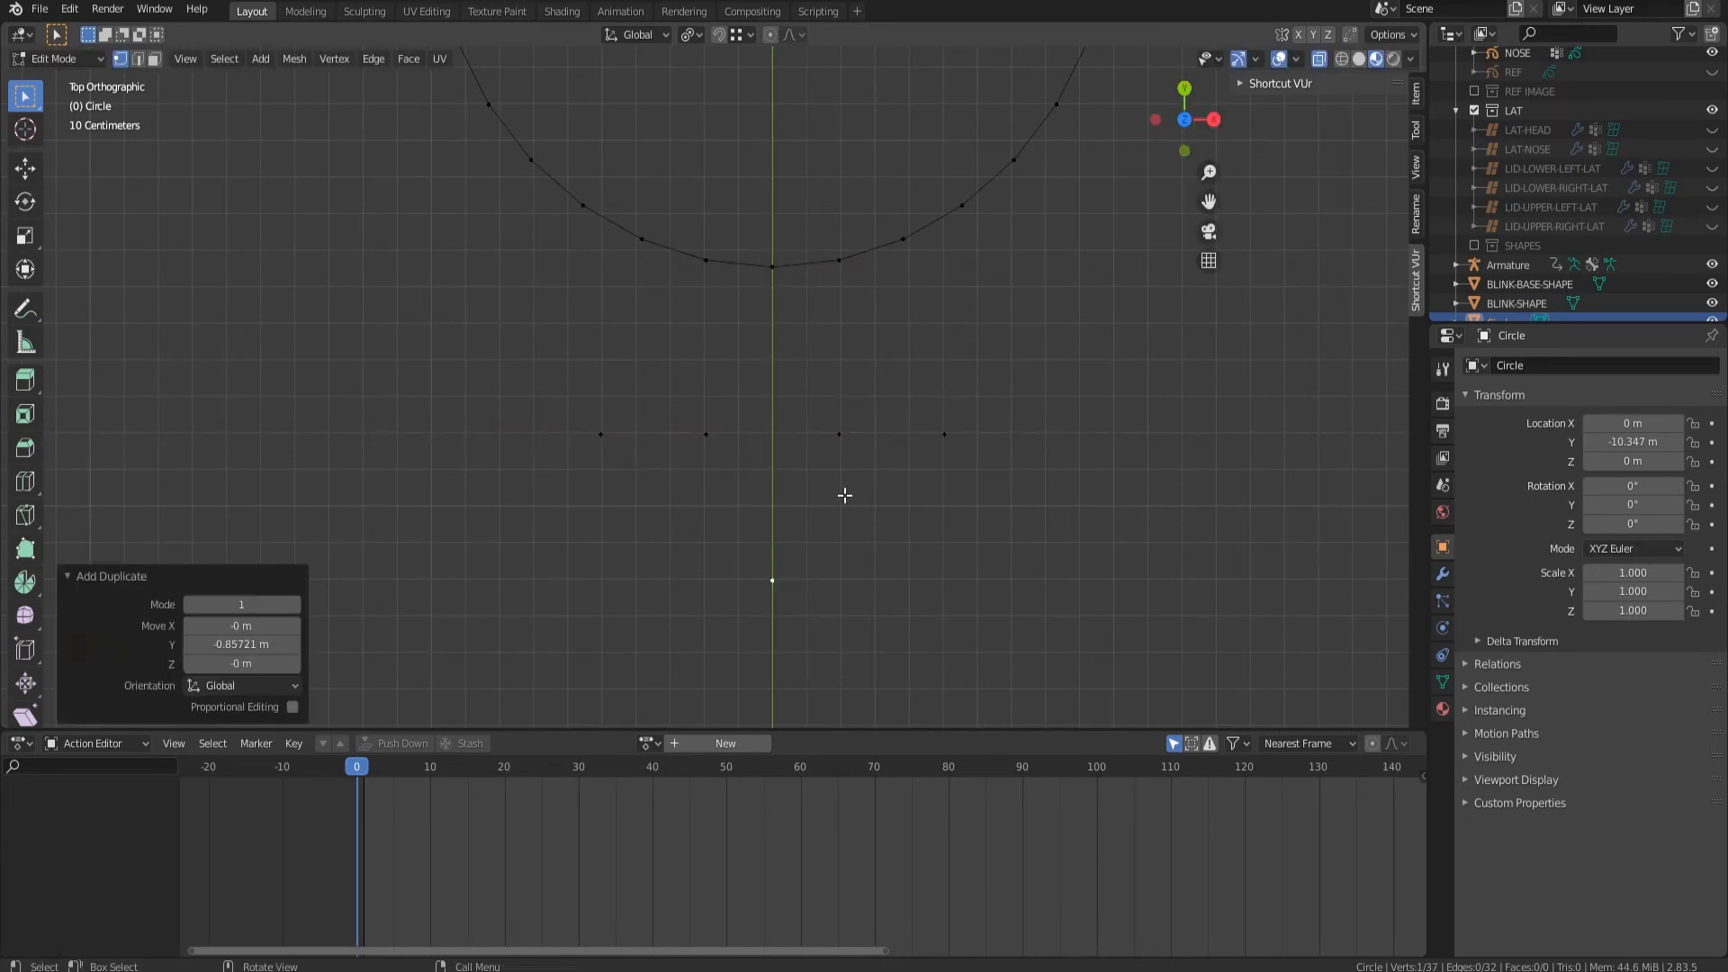
Delete the circle's vertices except the three at its lowest point.
scroll(847, 492, "down", 4)
middle_click_drag(922, 271, 915, 413, "shift")
left_click_drag(954, 451, 528, 81)
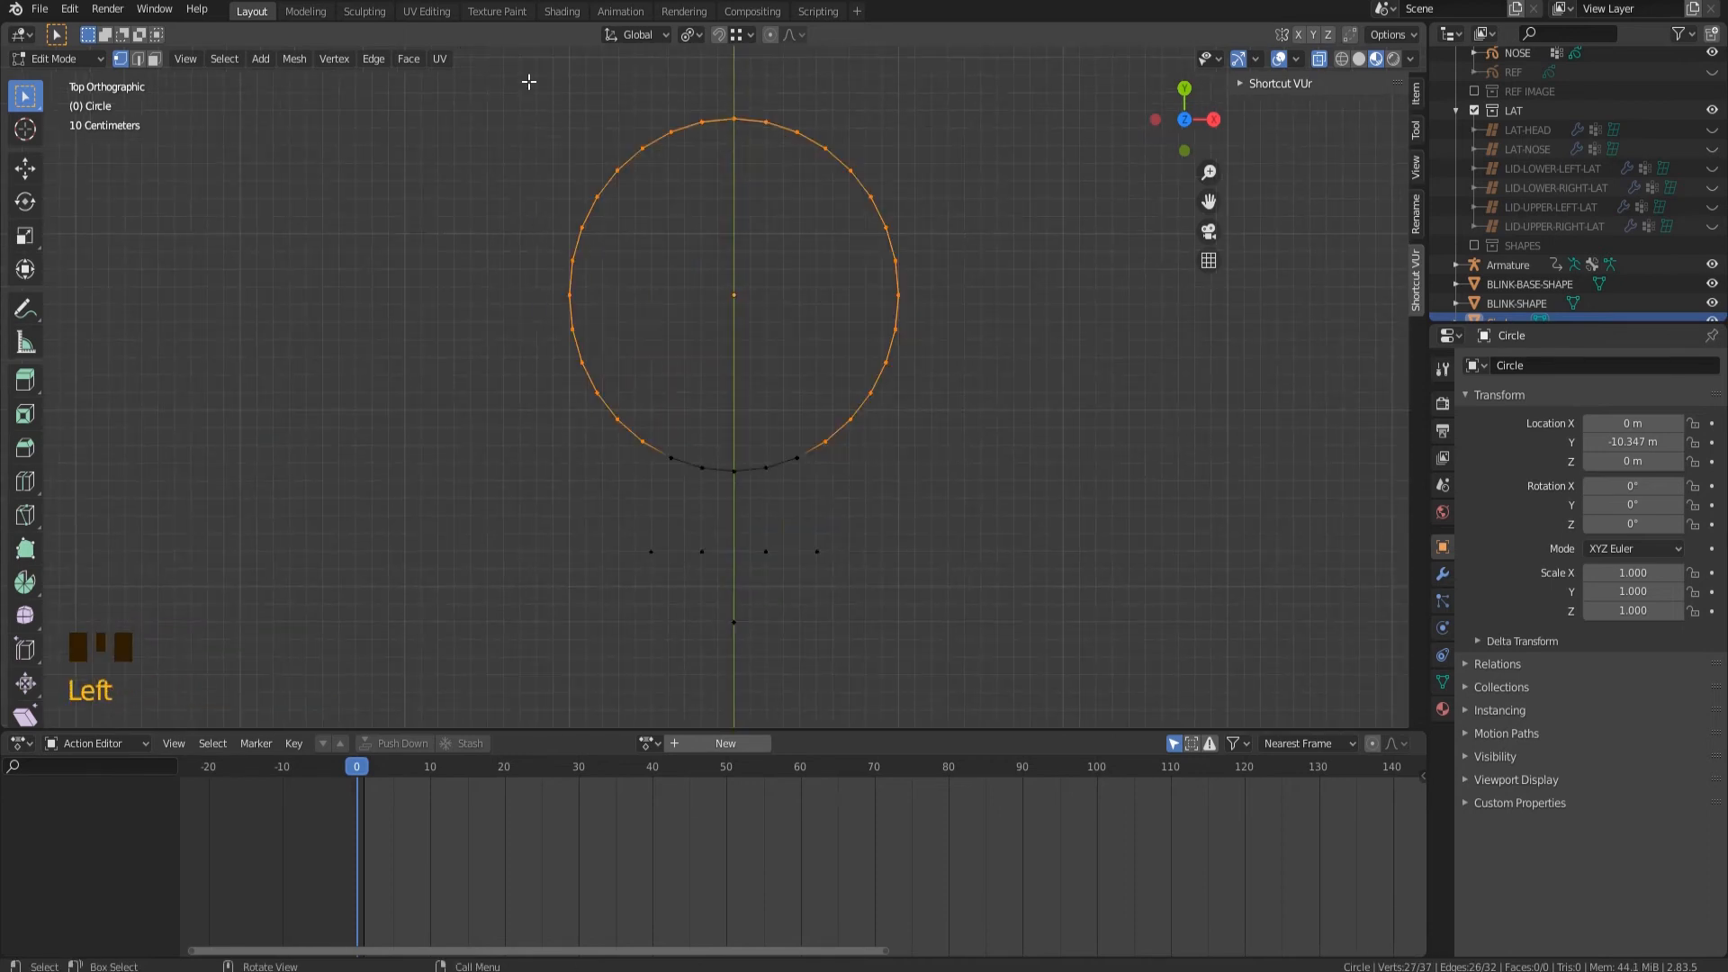
key("Delete")
left_click(527, 65)
key("Delete")
left_click(803, 454)
Connect each end of the three-vertex arc to the inner vertex below it, forming the arrow's shaft sides.
scroll(756, 482, "up", 3)
left_click(678, 298)
left_click(678, 442, "shift")
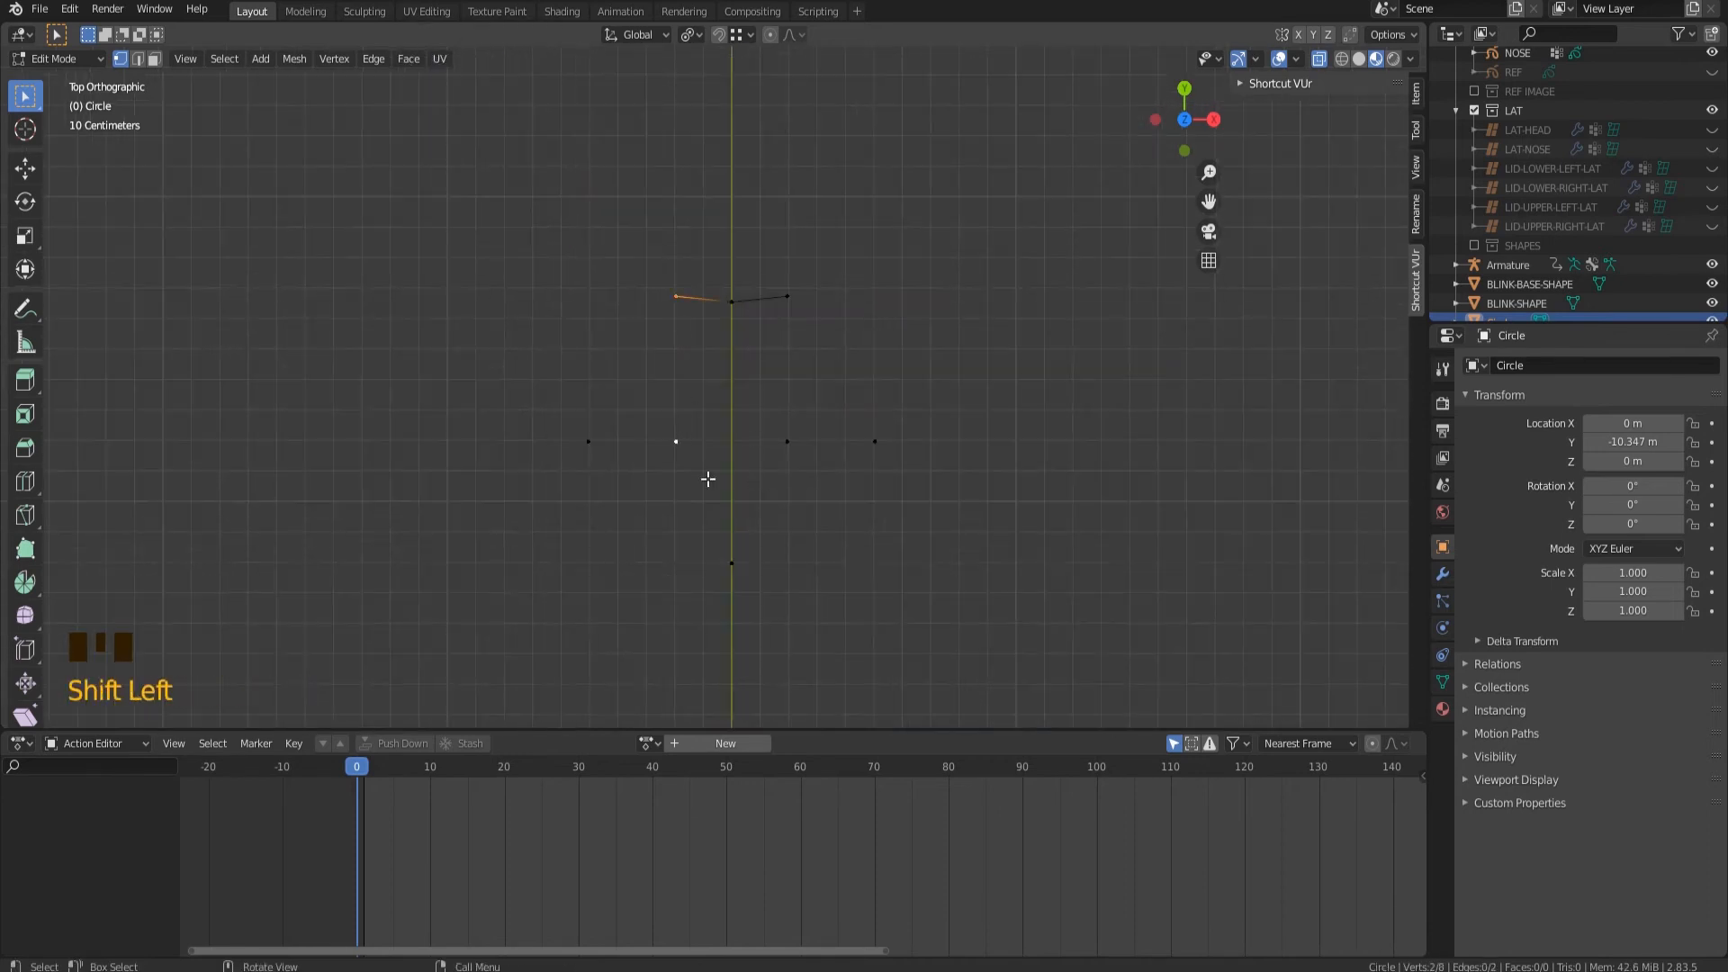
key("f")
left_click(786, 298)
left_click(783, 442, "shift")
Connect the outer vertices to the tip and to the shaft's lower ends, closing the arrowhead outline.
left_click(585, 443)
left_click(732, 562, "shift")
key("f")
key("f")
left_click(787, 441)
left_click(675, 441, "shift")
left_click(789, 441)
left_click(874, 441, "shift")
key("f")
scroll(1015, 435, "down", 2)
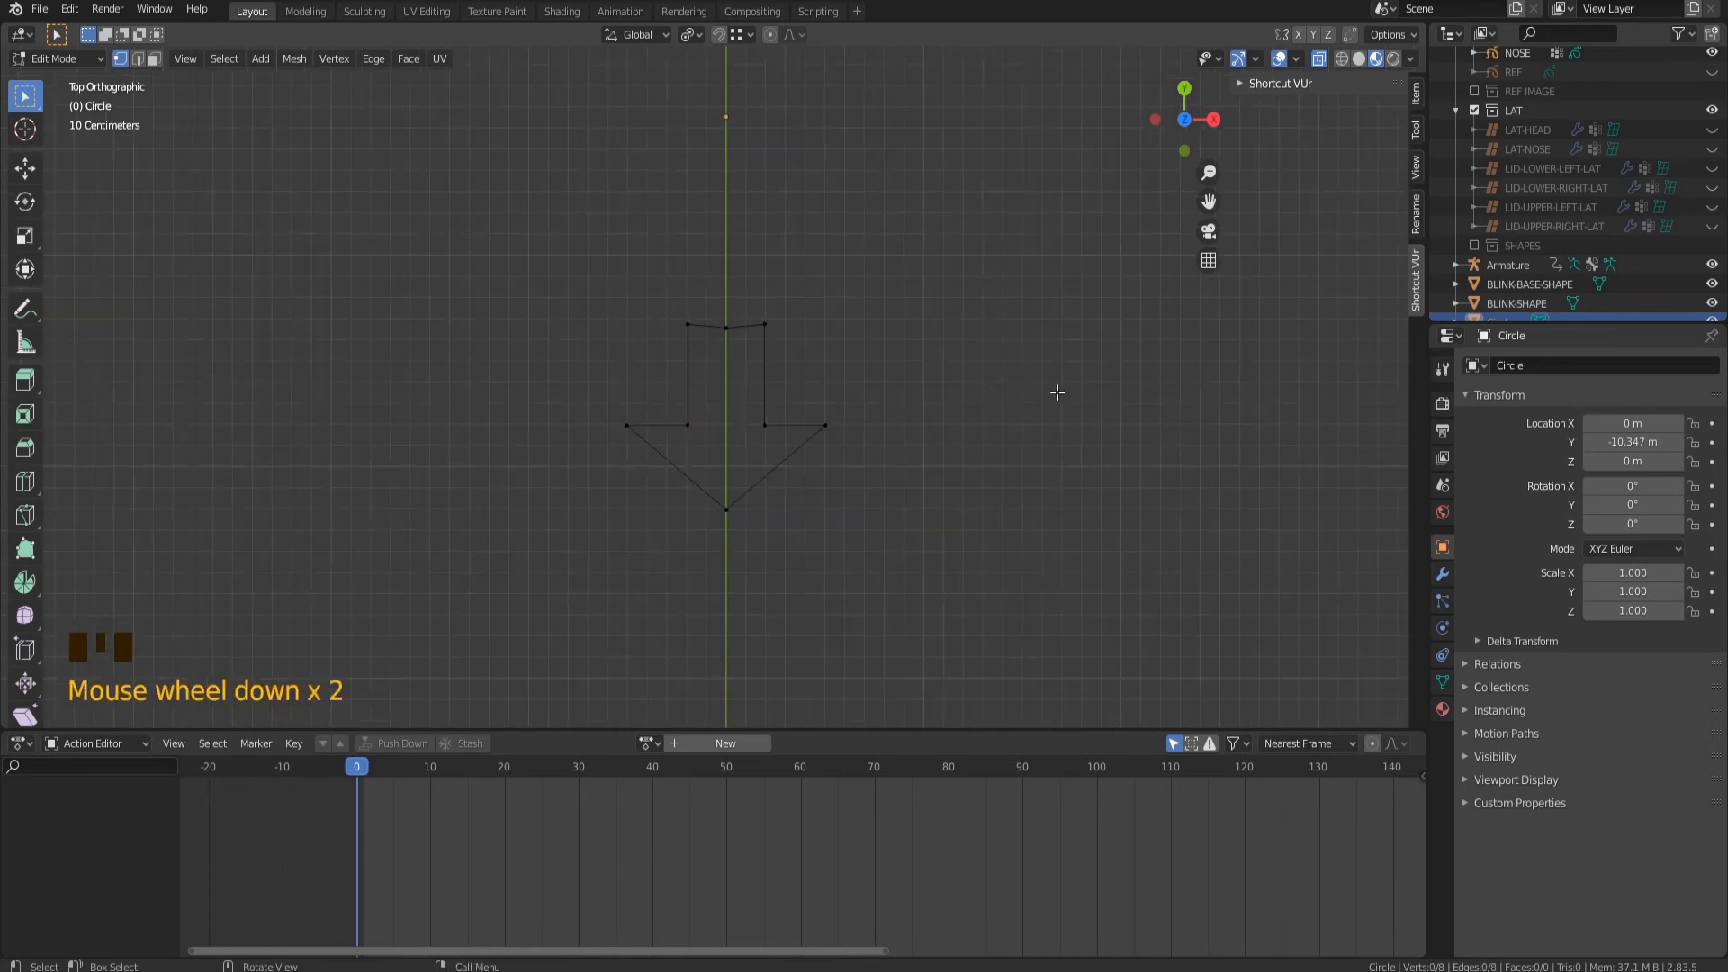
Return to Object Mode and set the arrow's geometry to its origin.
left_click(59, 59)
left_click(63, 80)
right_click(666, 475)
left_click(711, 510)
middle_click_drag(711, 509, 1332, 482)
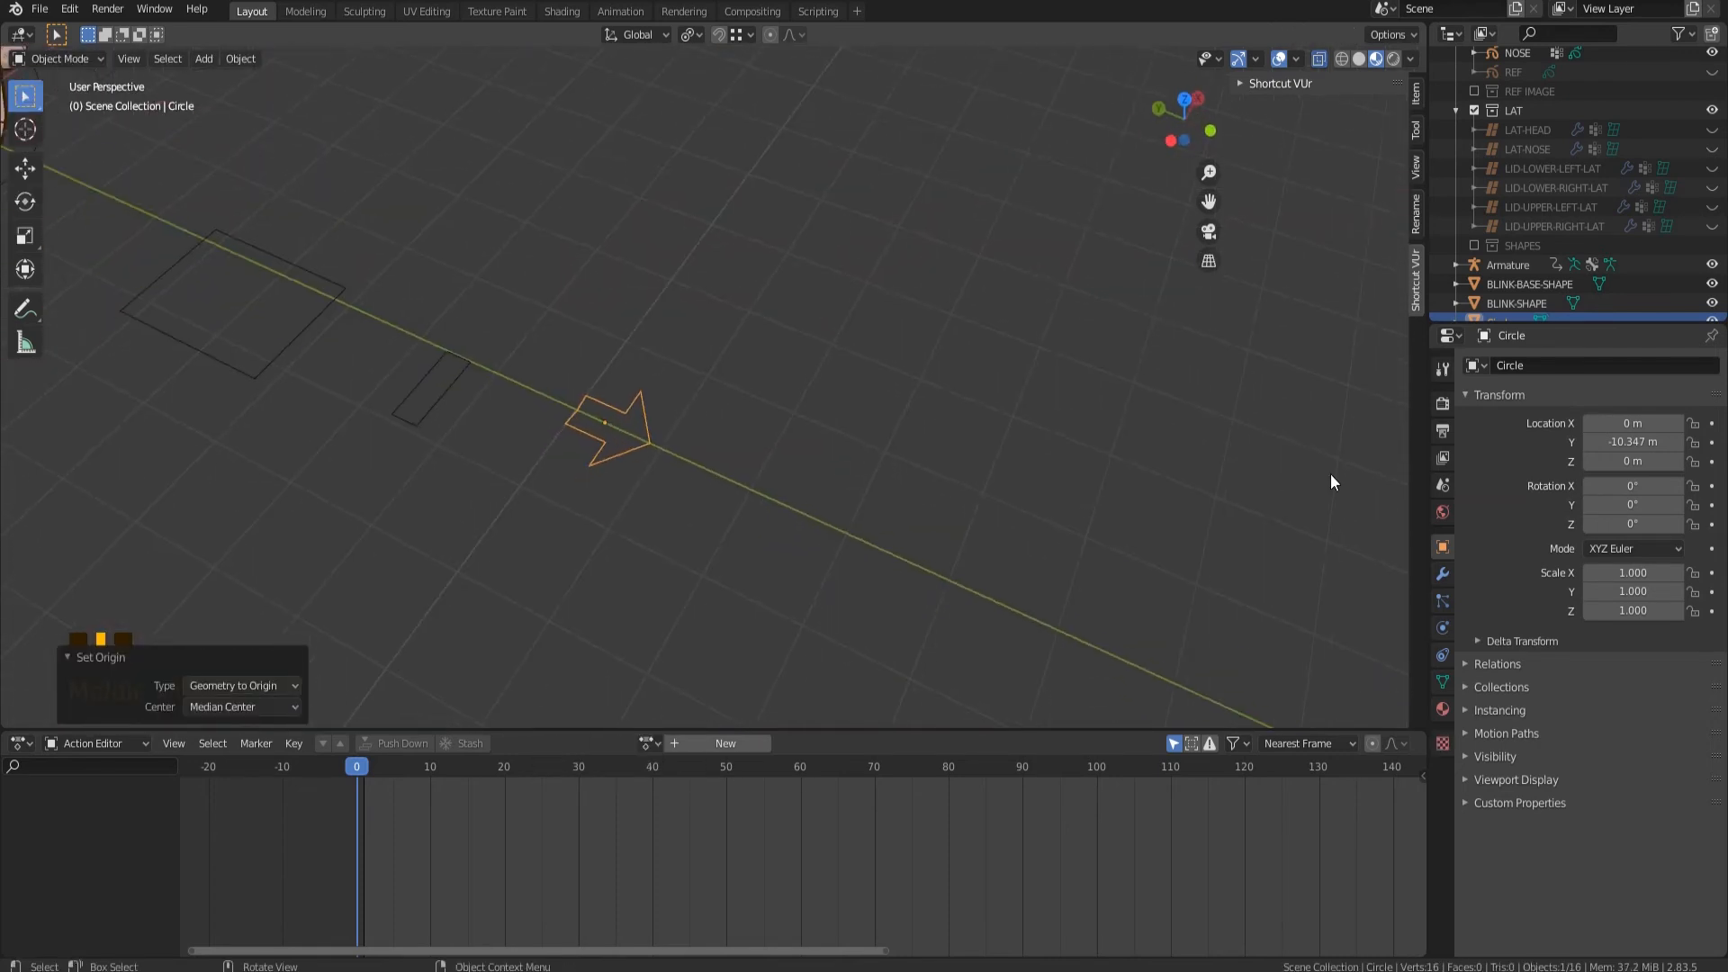
left_click(207, 216)
left_click(59, 60)
left_click(65, 119)
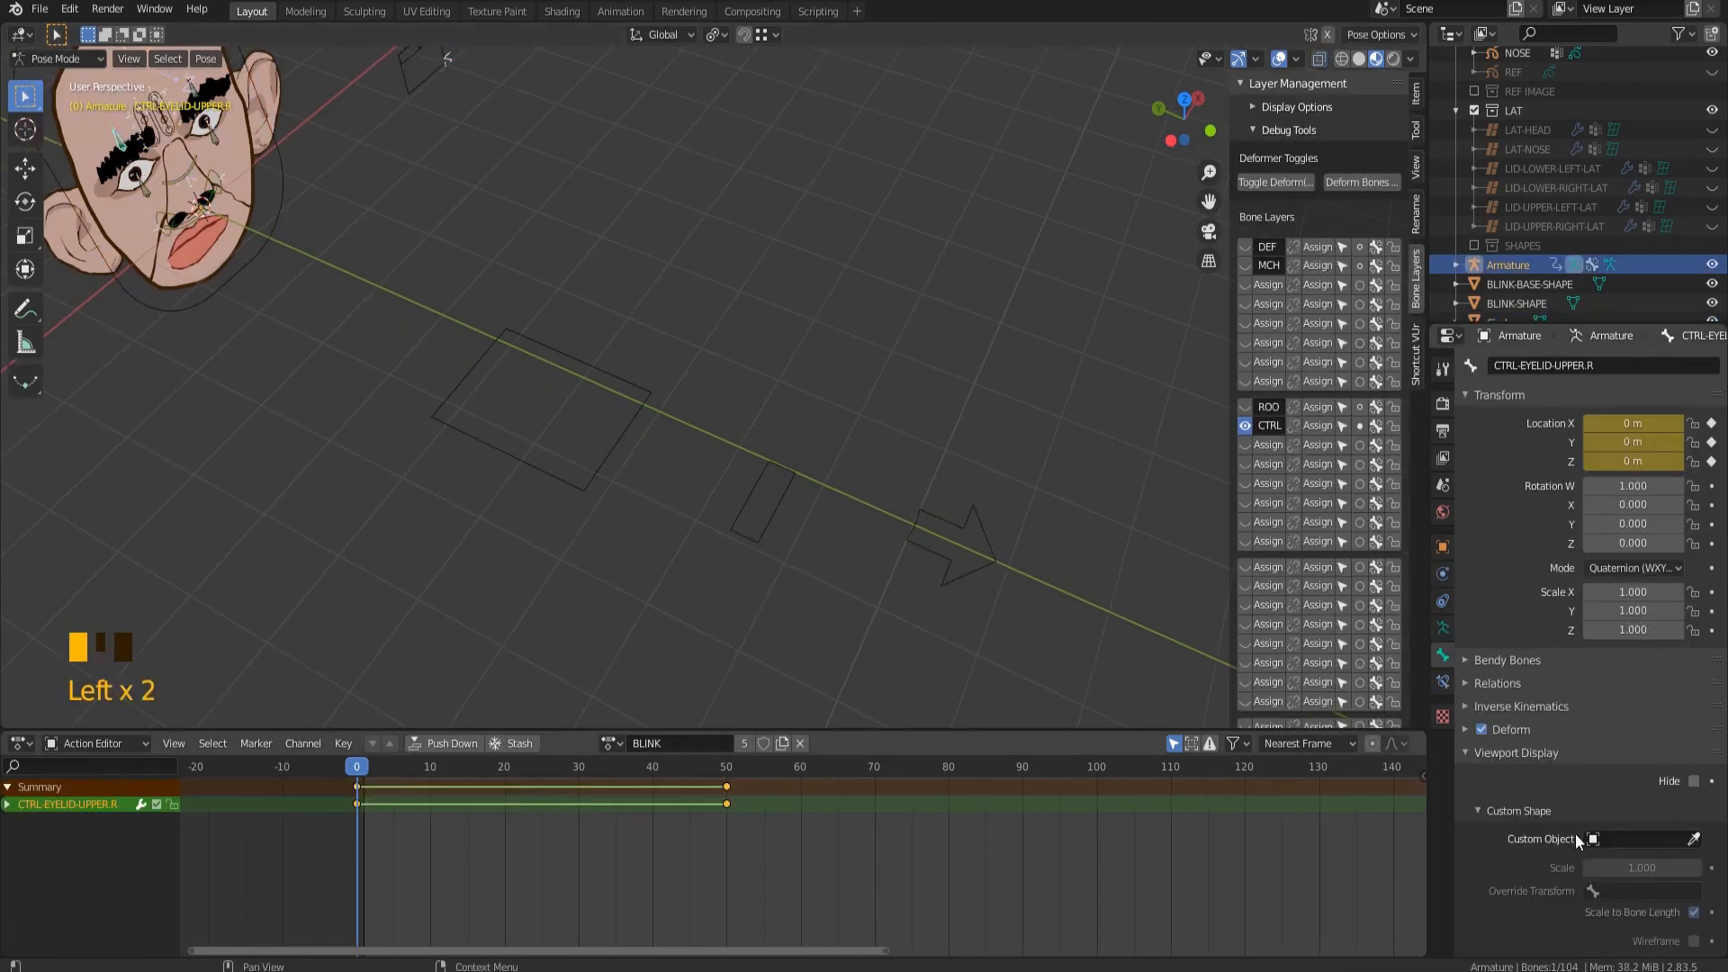
left_click(1001, 576)
Duplicate the arrow, place the copy about 1.57 m along negative Y, and mirror it along Y.
left_click(1006, 581)
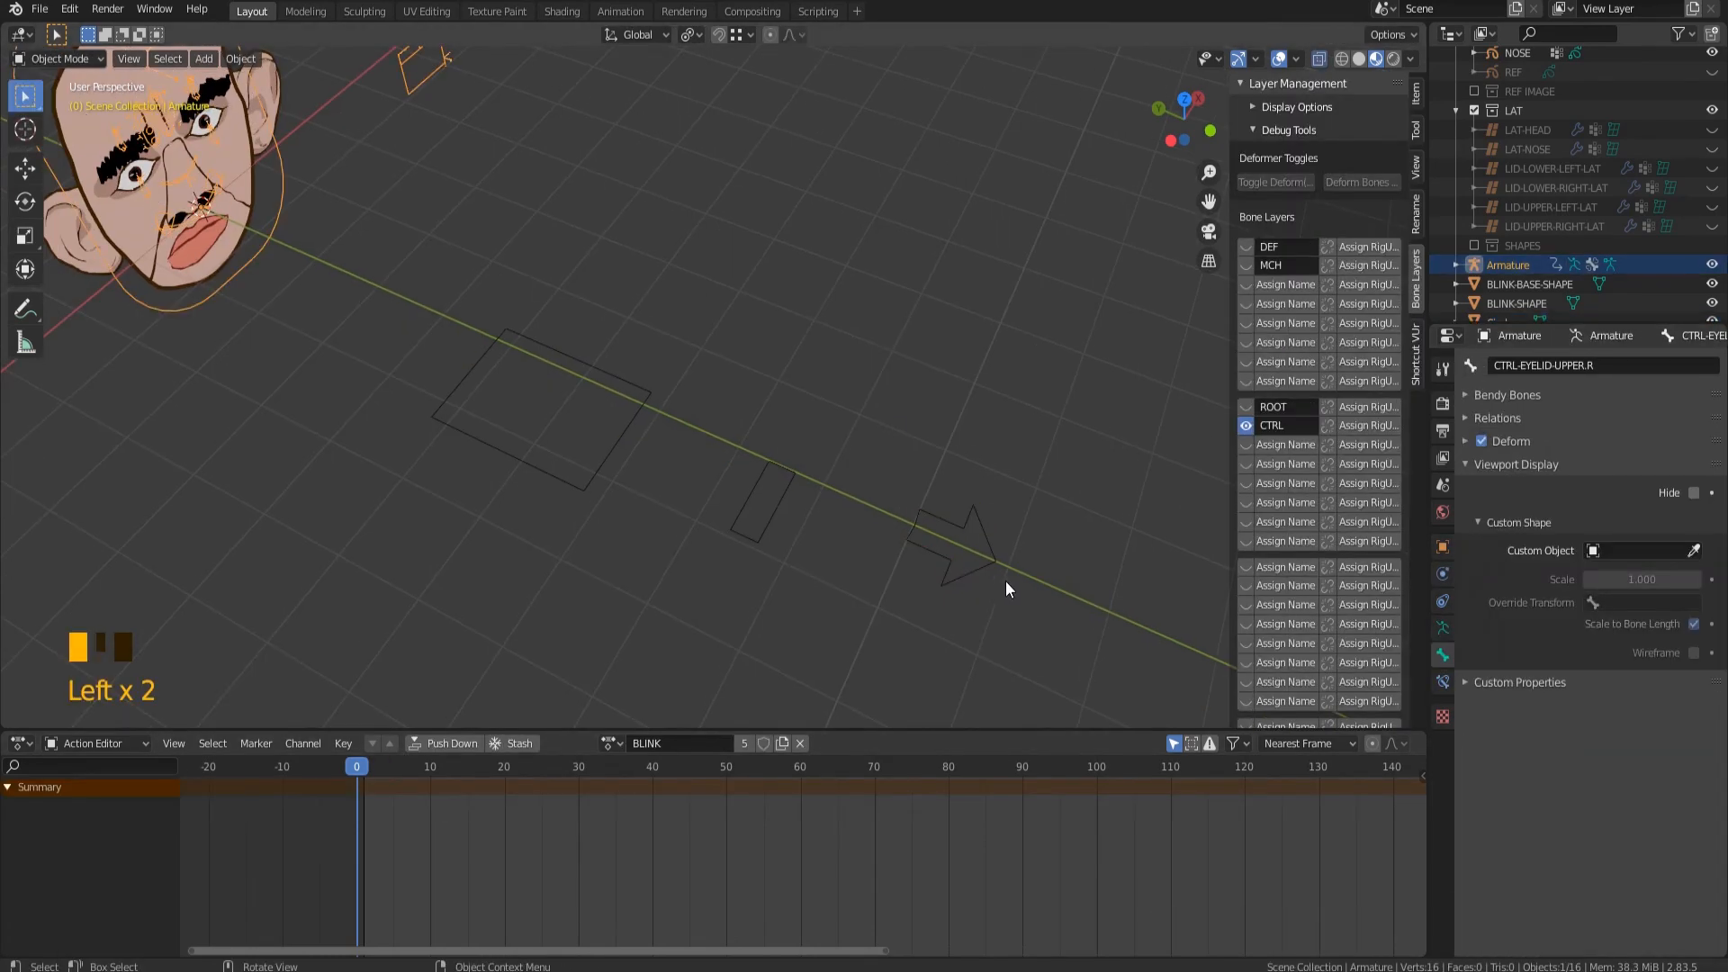
middle_click_drag(1006, 581, 865, 518, "shift")
key("shift+d")
right_click(1033, 590)
key("g")
key("y")
left_click(1168, 625)
key("r")
key("z")
key("1")
key("8")
key("0")
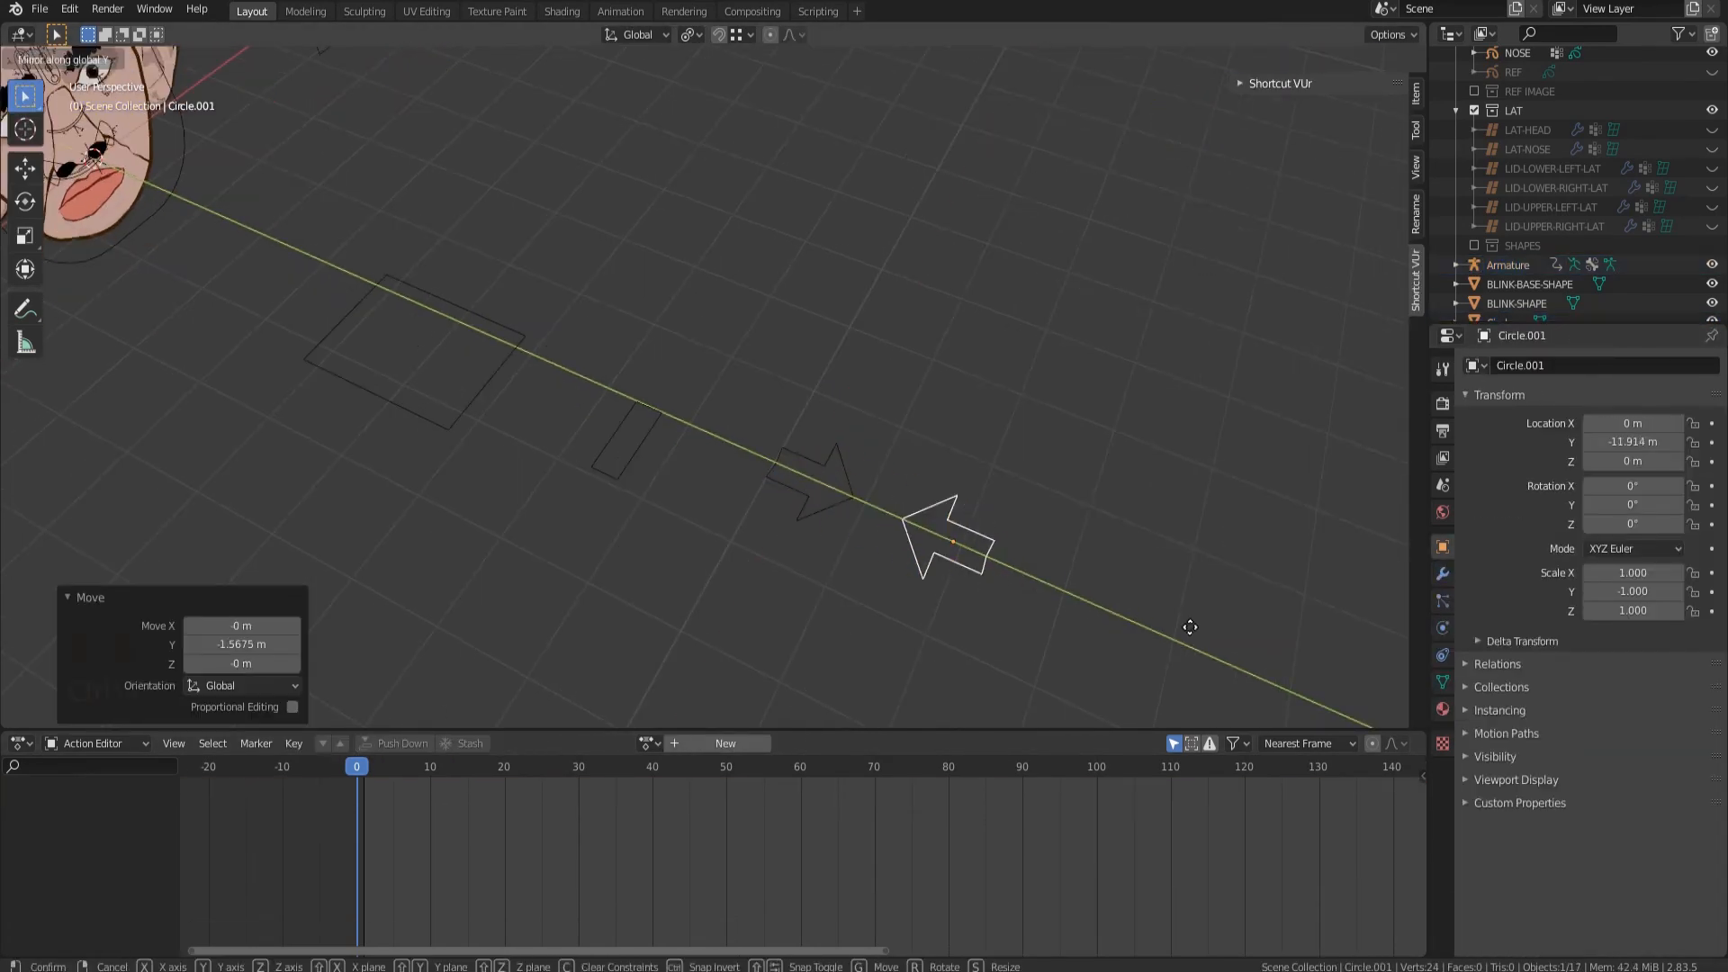
key("Return")
Rename the original arrow object as LID-UPPER-SHAPE.
scroll(1577, 292, "down", 4)
left_click(1575, 290)
double_click(1523, 287)
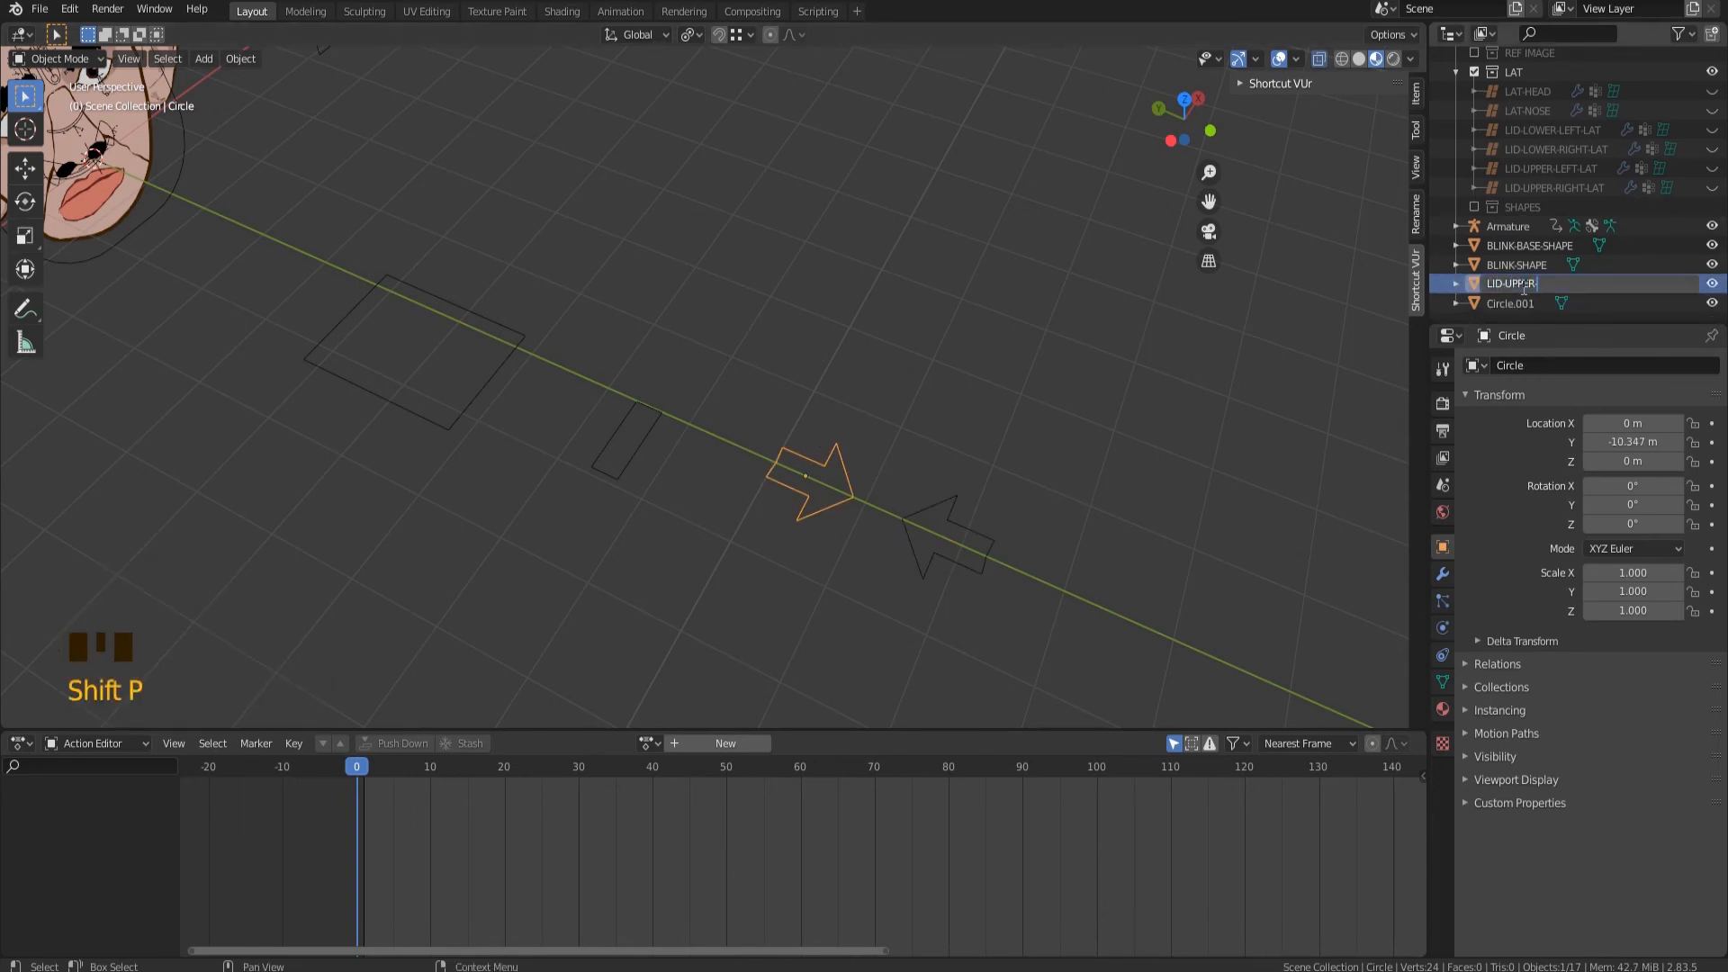
type("LID-UPPER-SHAPE")
key("Return")
Rename the mirrored arrow copy as LID-LOWER-SHAPE.
double_click(1524, 287)
key("Left")
key("Left")
key("Left")
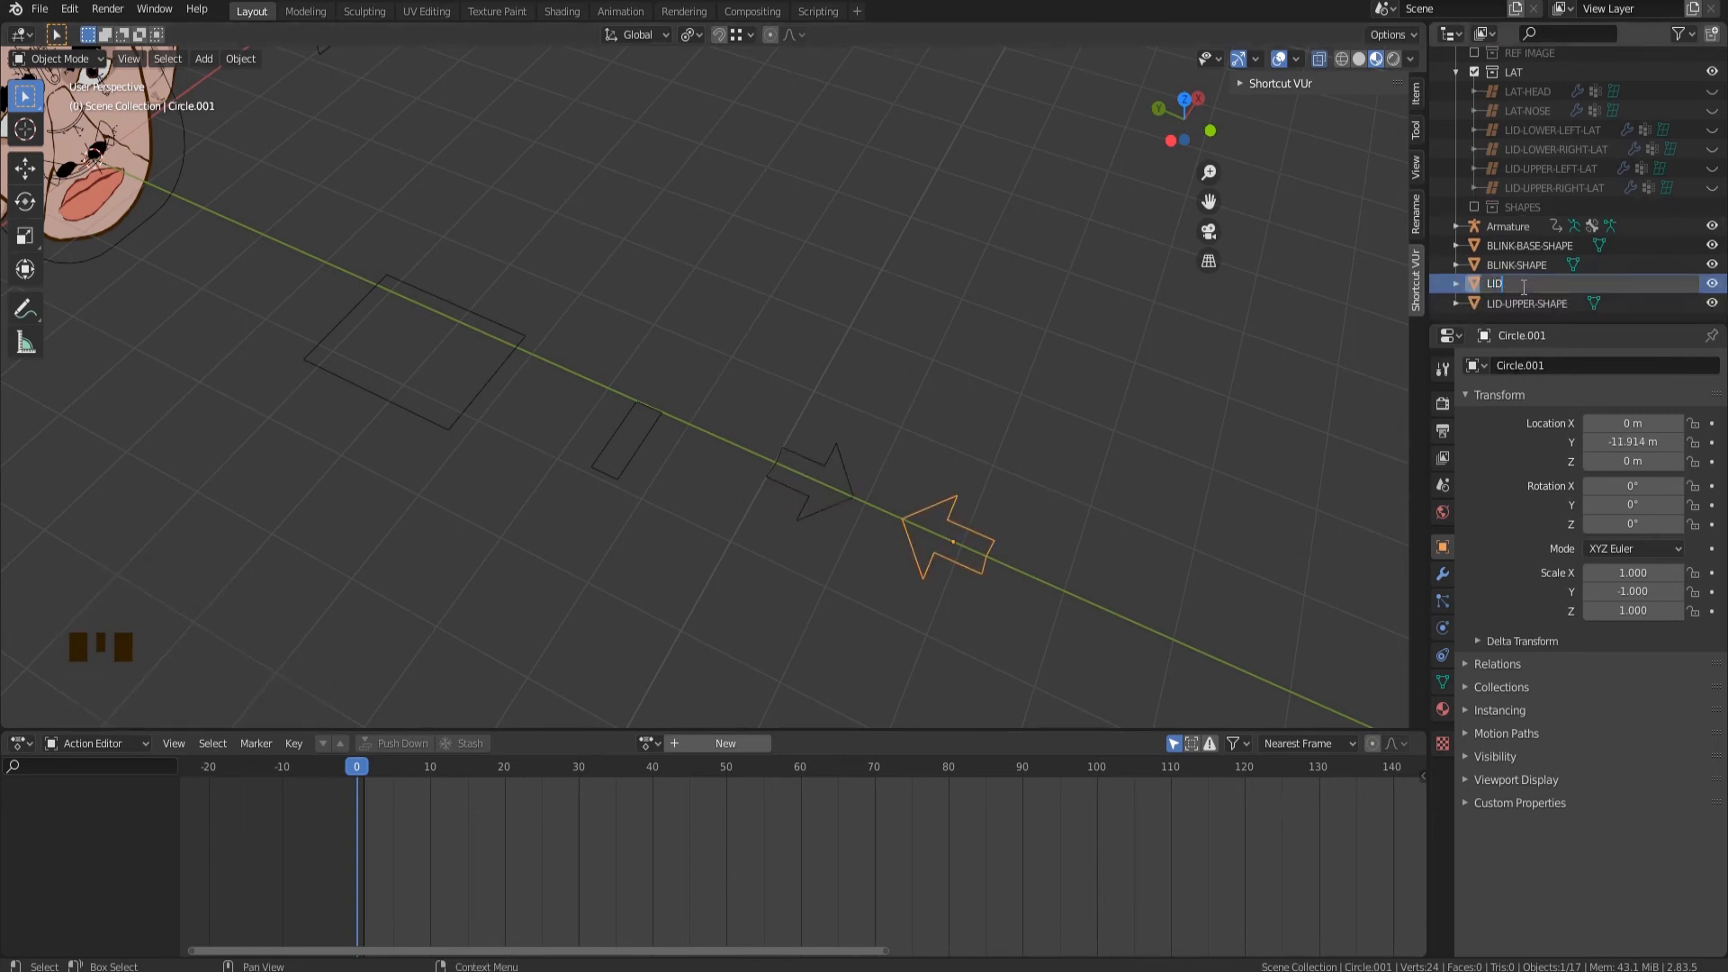
type("LID-LOWER-SHAPE")
key("Return")
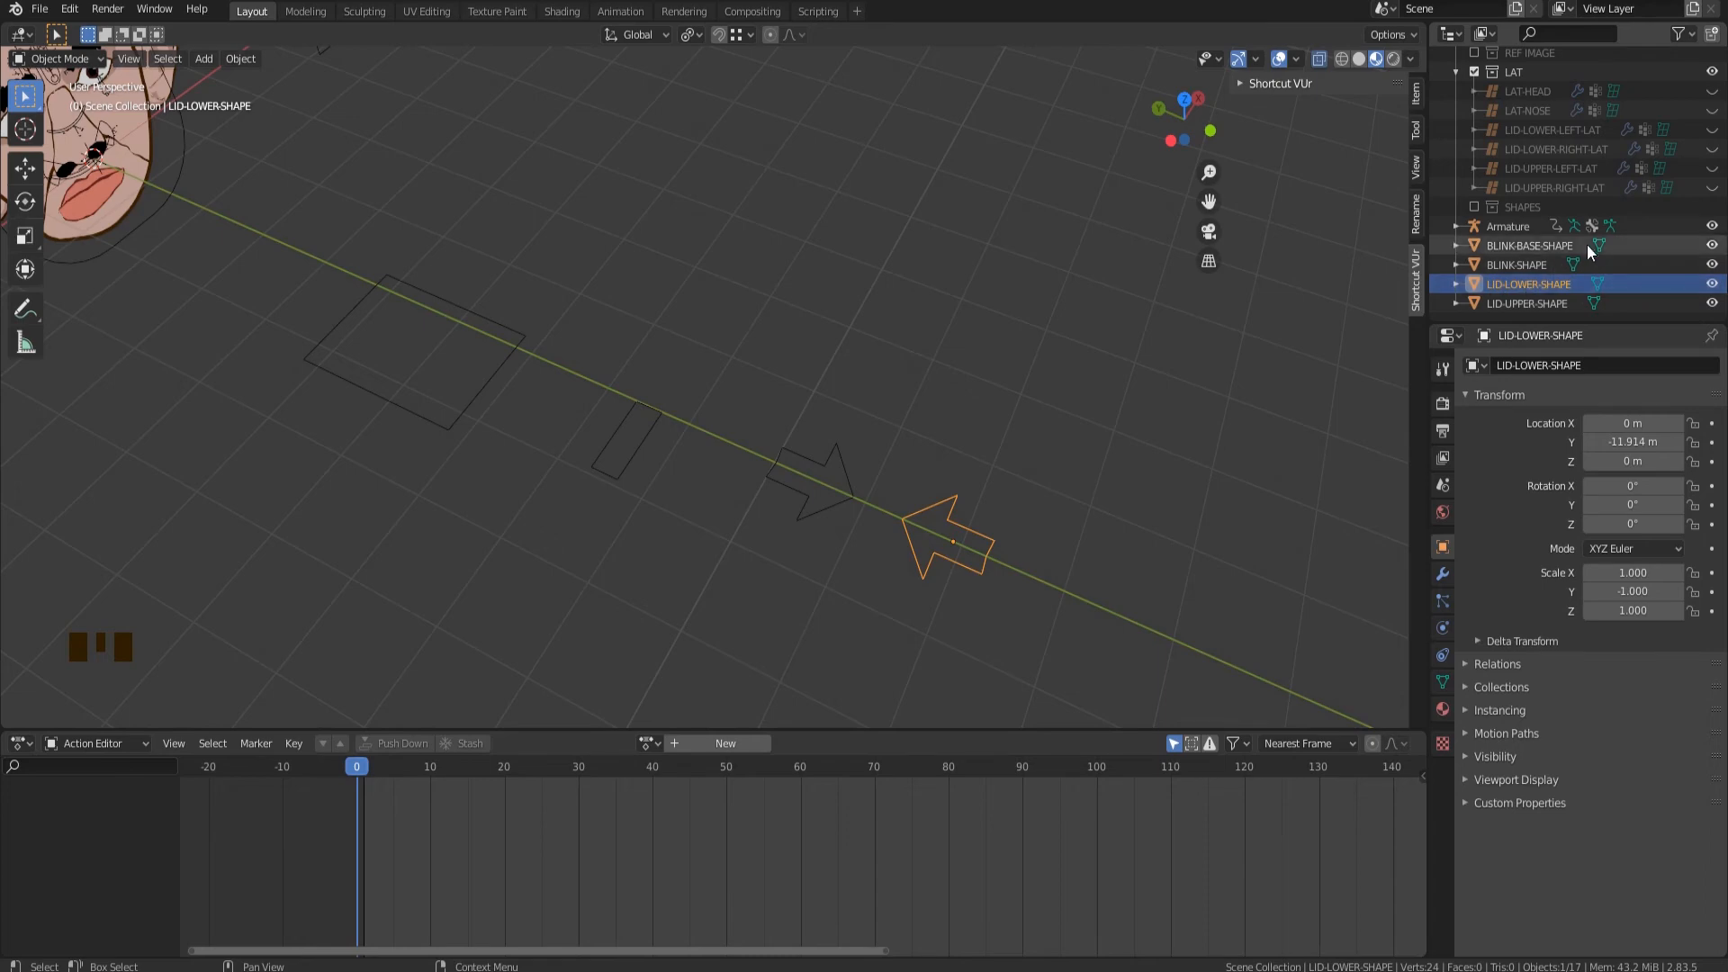
key("Left")
key("Left")
In Pose Mode, assign LID-LOWER-SHAPE as the custom shape of both lower eyelid control bones.
middle_click_drag(67, 160, 391, 307, "shift")
left_click(390, 307)
left_click(50, 57)
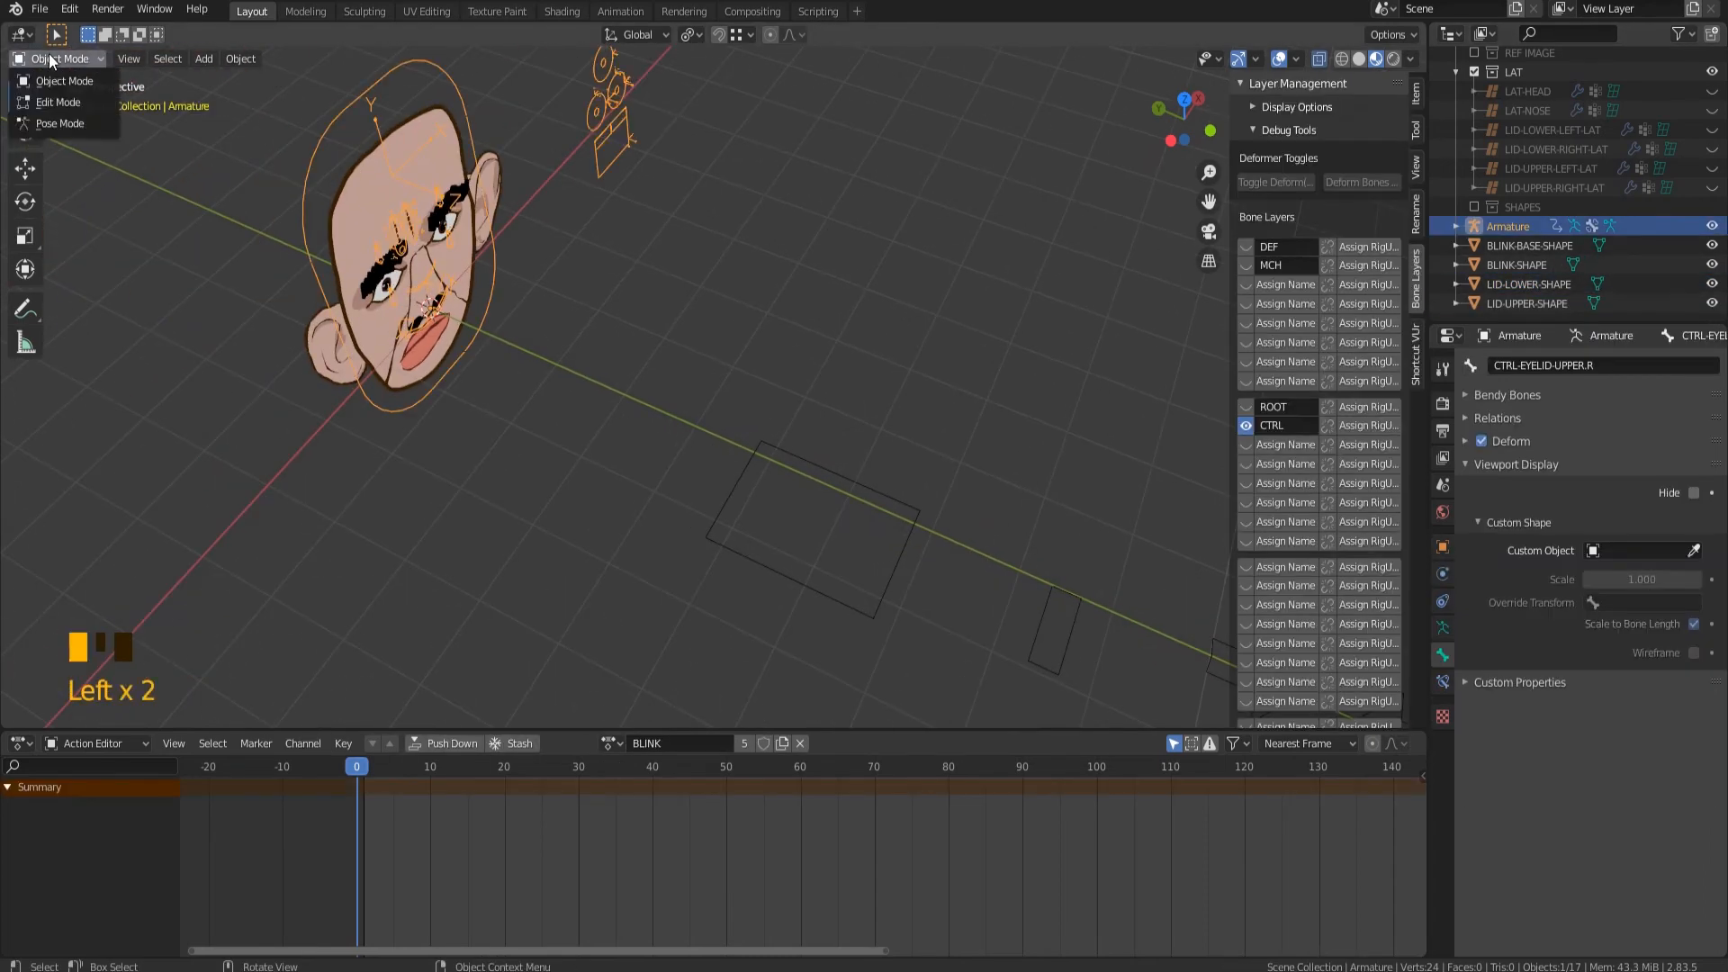
left_click(55, 124)
key("KP_1")
left_click(696, 601)
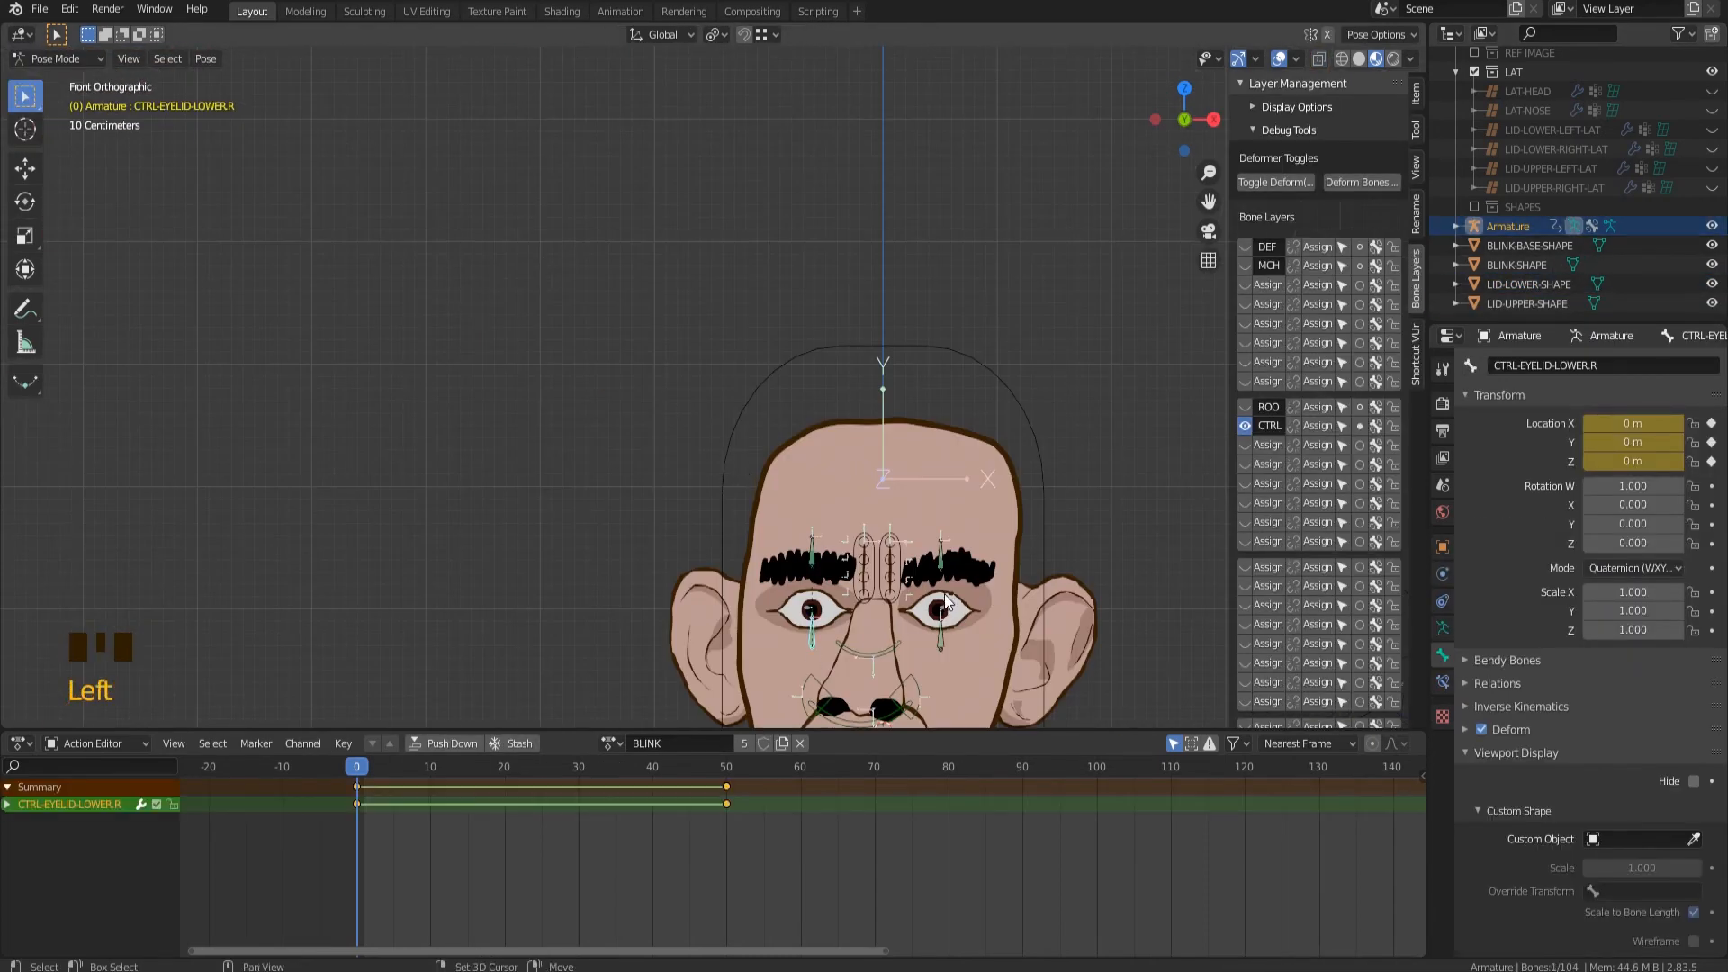
middle_click_drag(830, 601, 830, 376, "shift")
left_click(826, 378, "shift")
left_click(1639, 839, "alt")
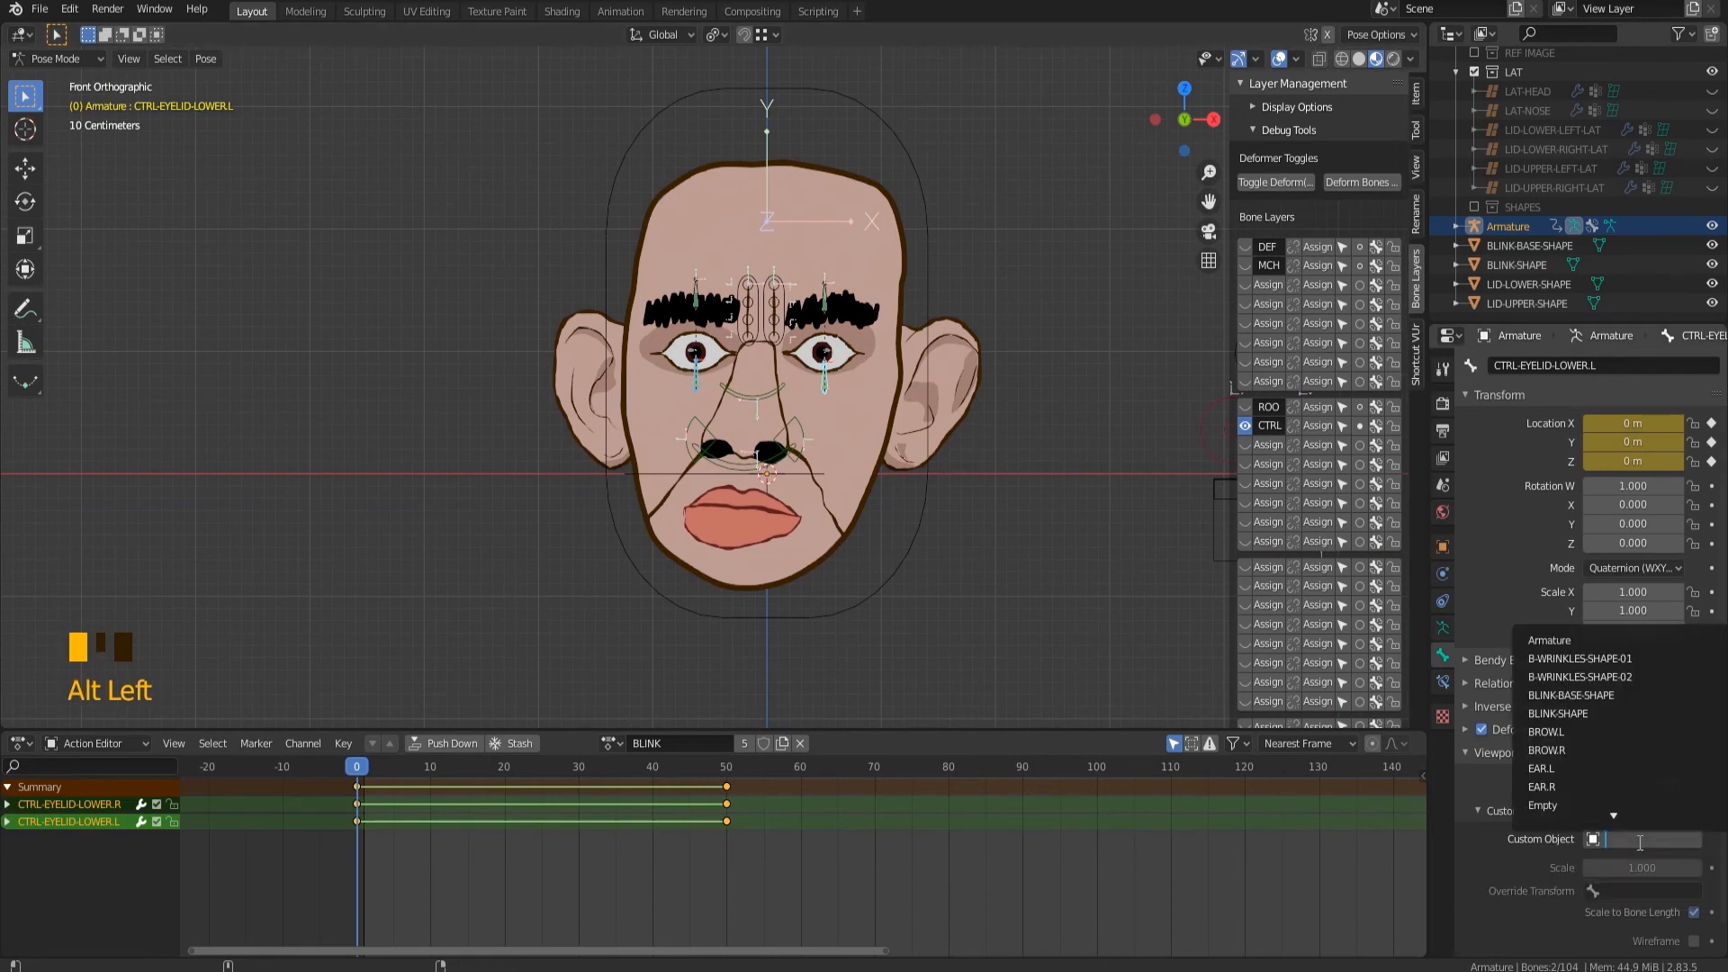
scroll(1623, 745, "down", 4)
scroll(1623, 745, "down", 9)
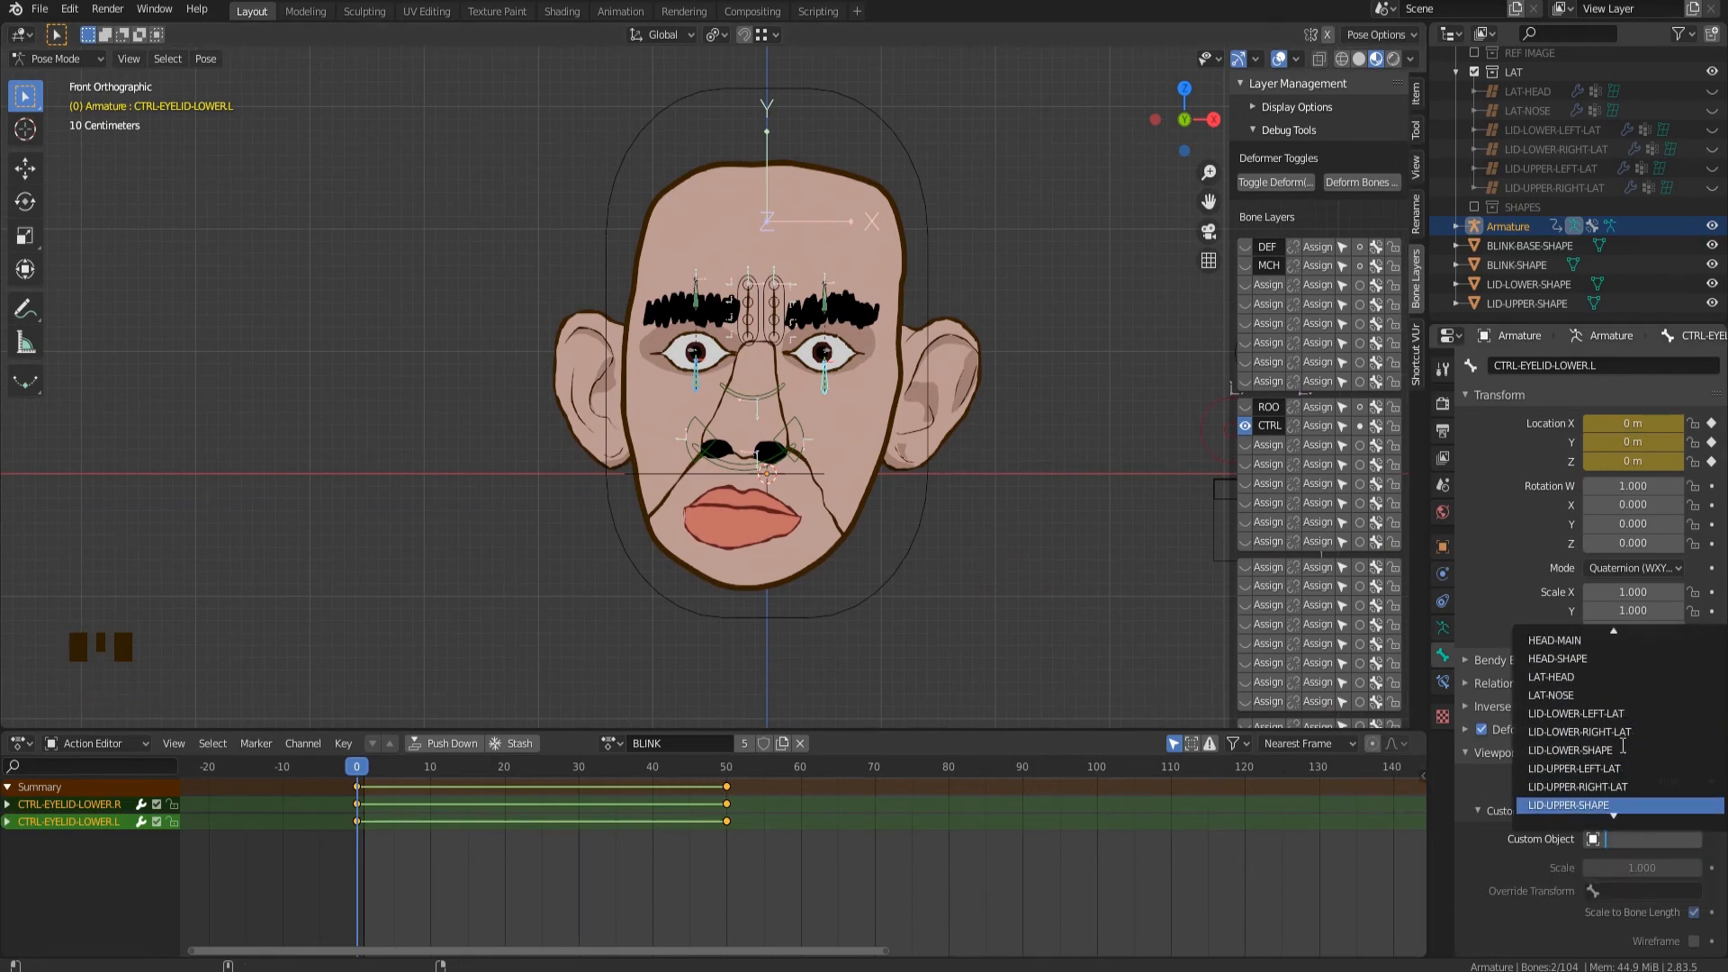
left_click(1620, 750)
Assign LID-UPPER-SHAPE as the custom shape of both upper eyelid control bones.
scroll(803, 374, "up", 4)
left_click(677, 210)
left_click(945, 221, "shift")
left_click(1633, 839, "alt")
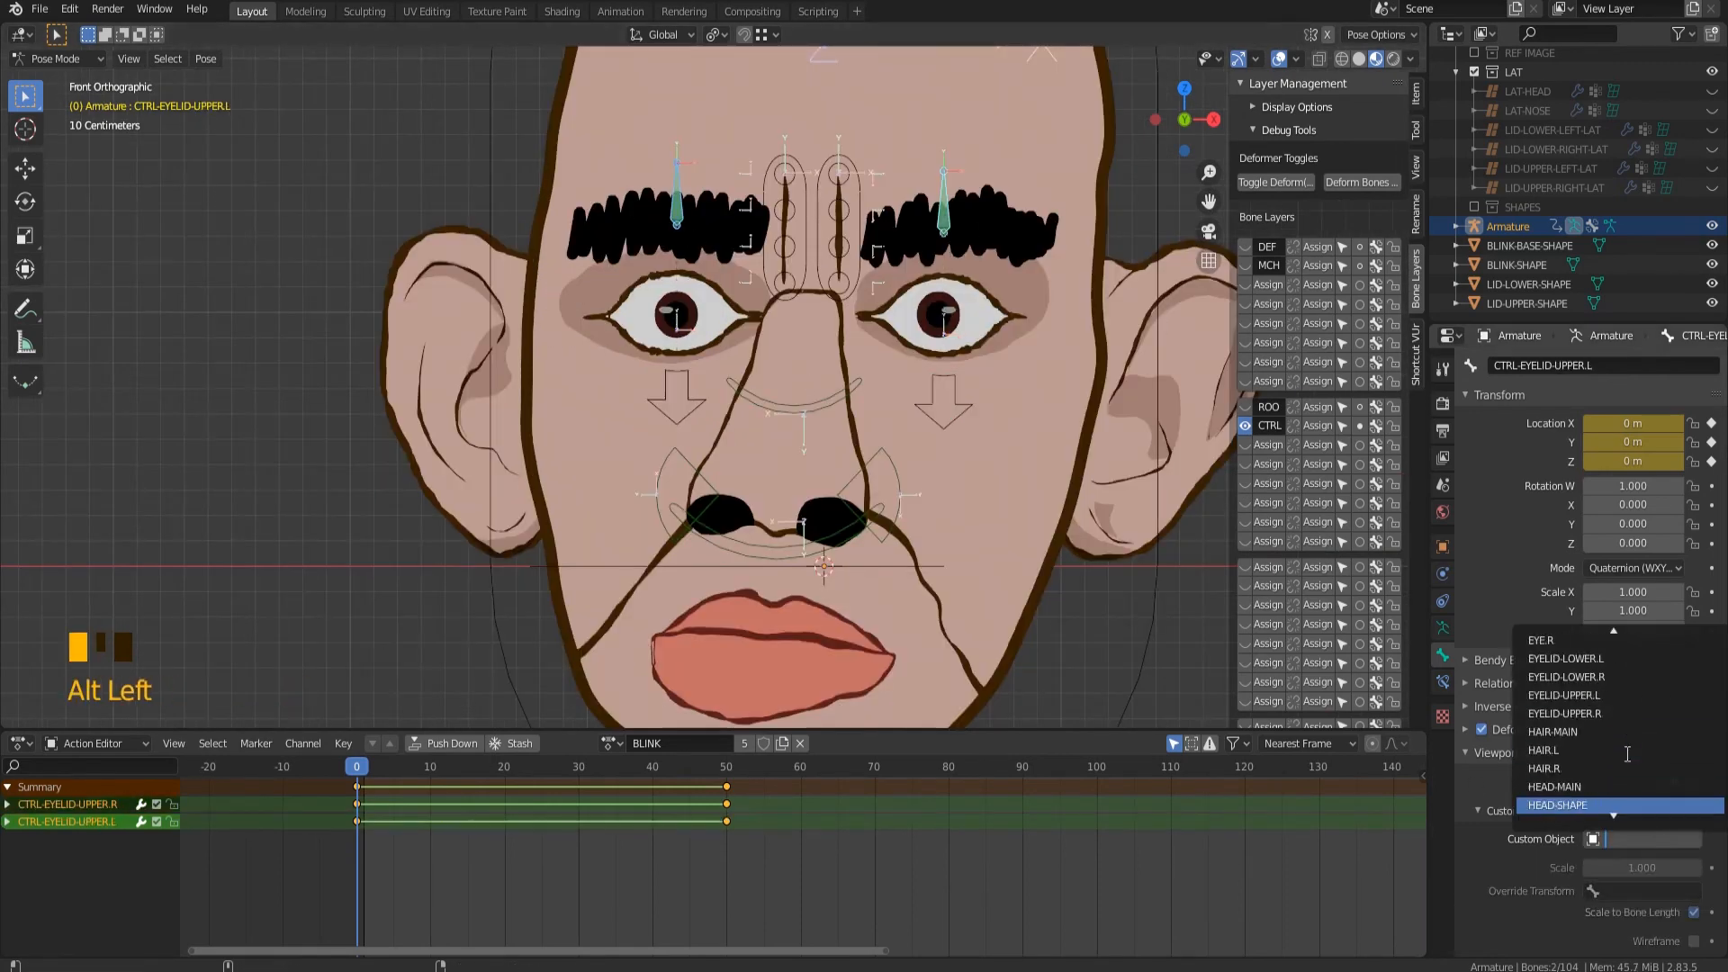
left_click(1605, 779)
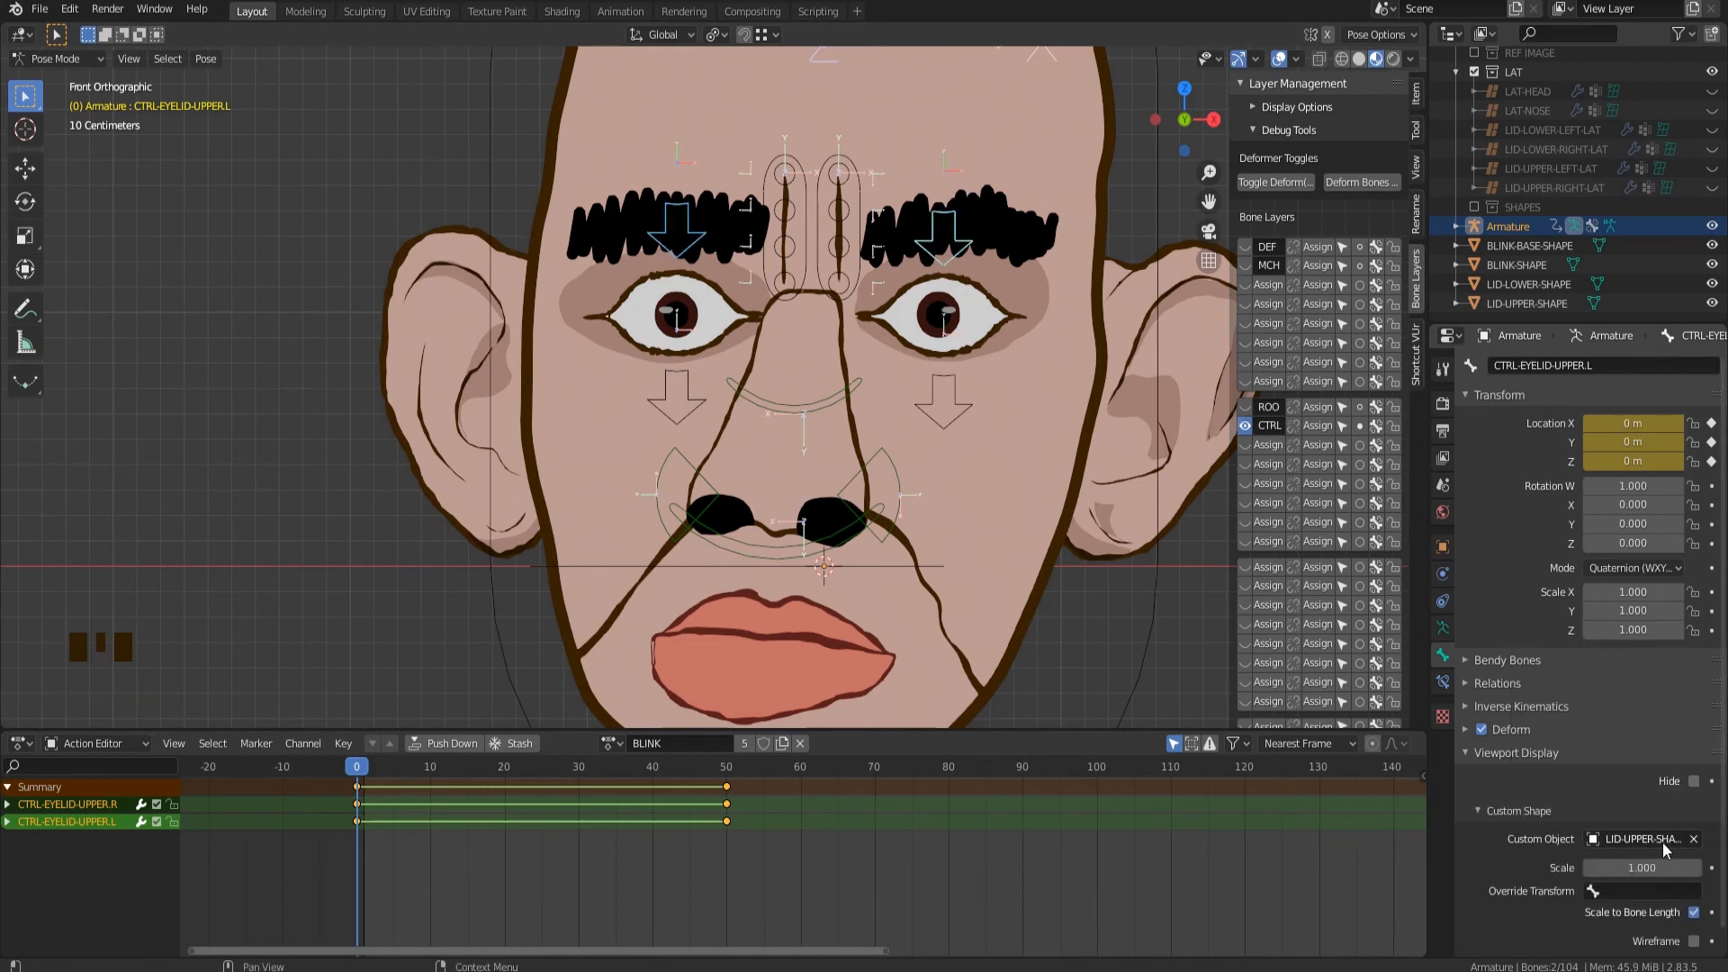
left_click(693, 407)
left_click(958, 257)
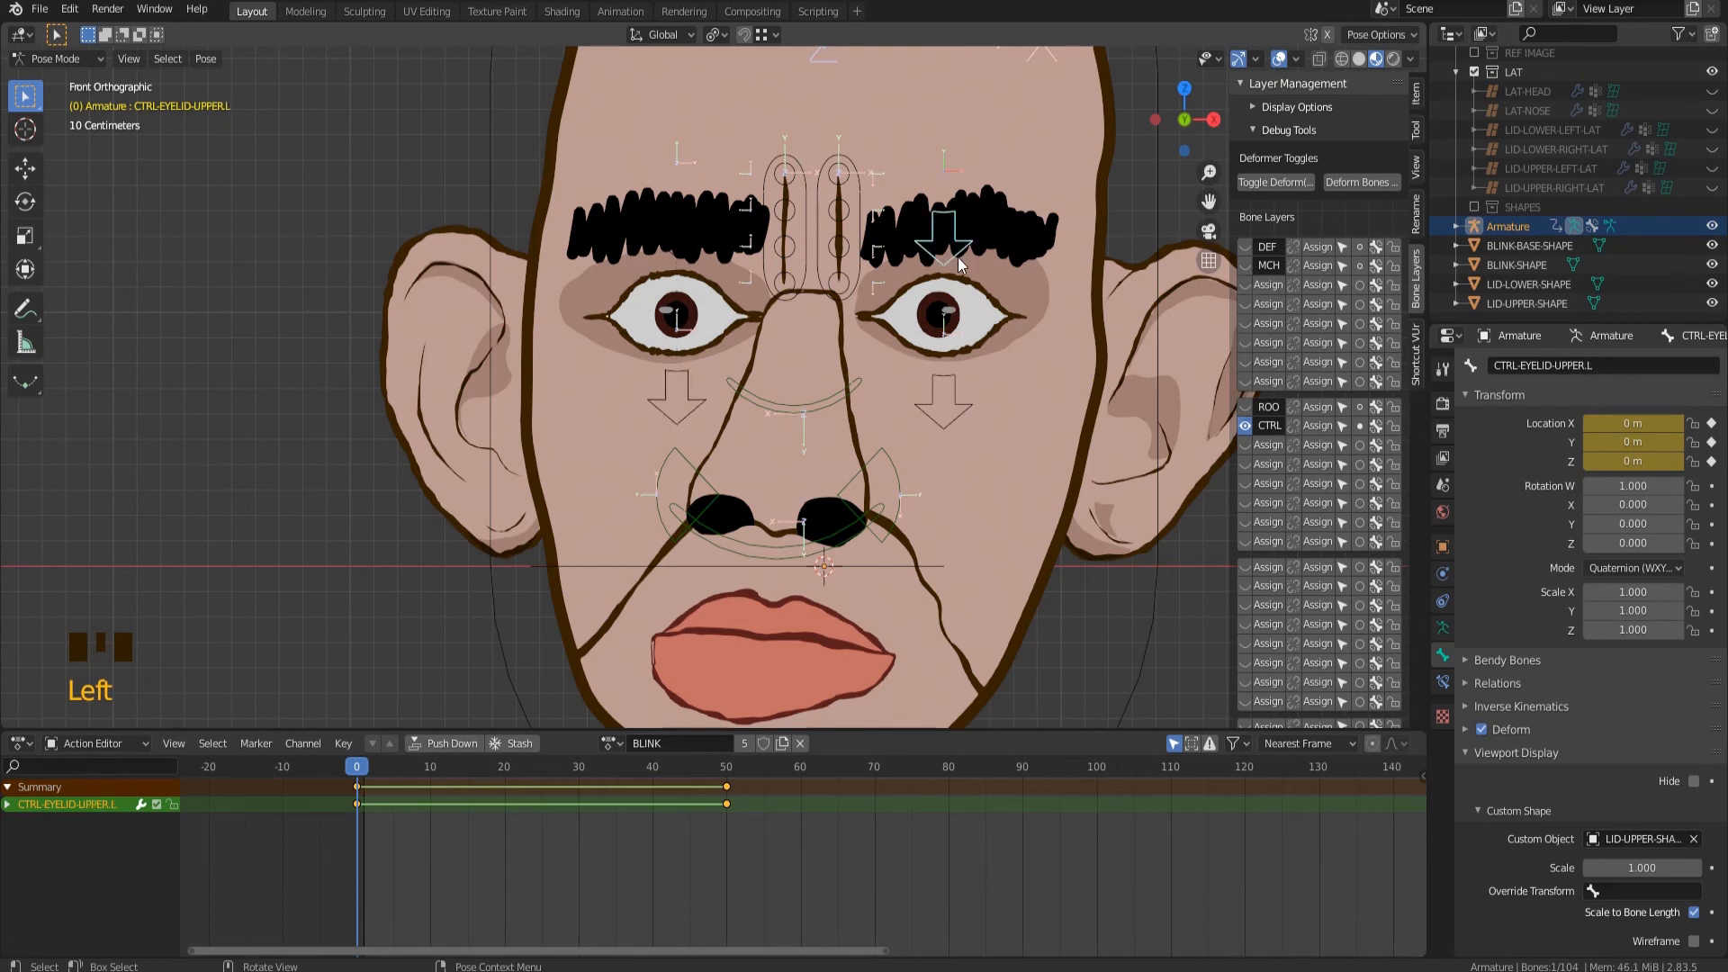
Open the LID-UPPER-SHAPE arrow in Edit Mode with all its vertices selected.
scroll(853, 484, "down", 8)
middle_click_drag(853, 484, 1012, 608)
double_click(866, 526)
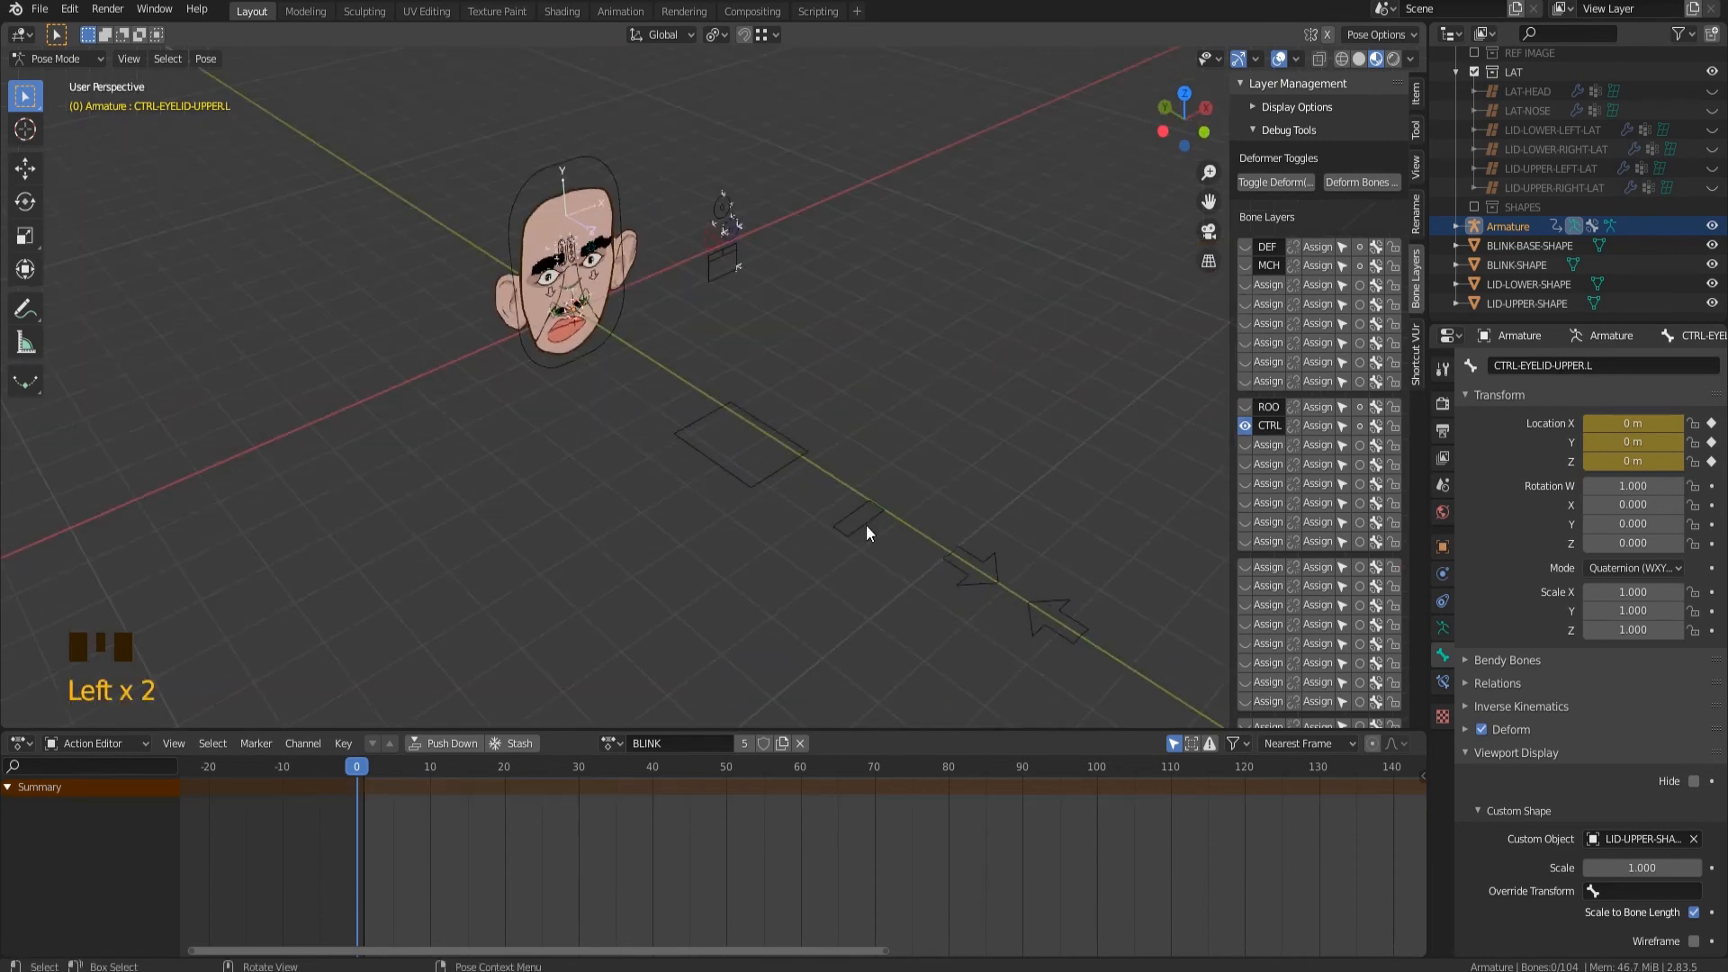
left_click(67, 59)
left_click(70, 81)
left_click(1029, 627)
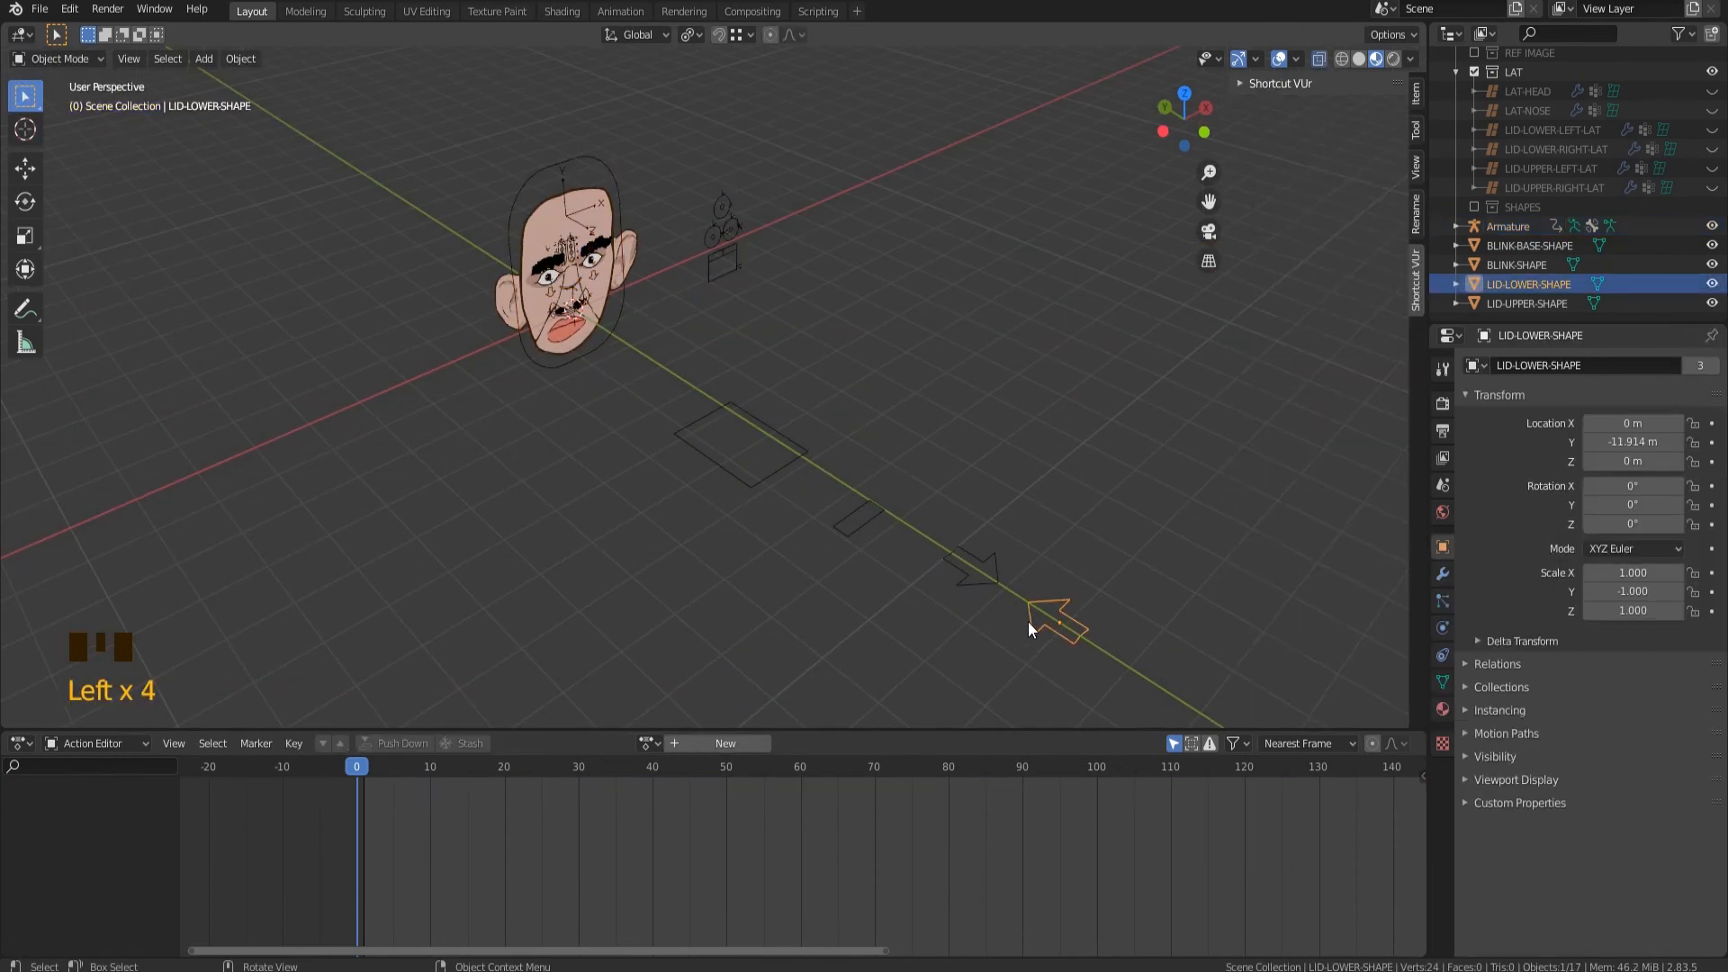
left_click(976, 587)
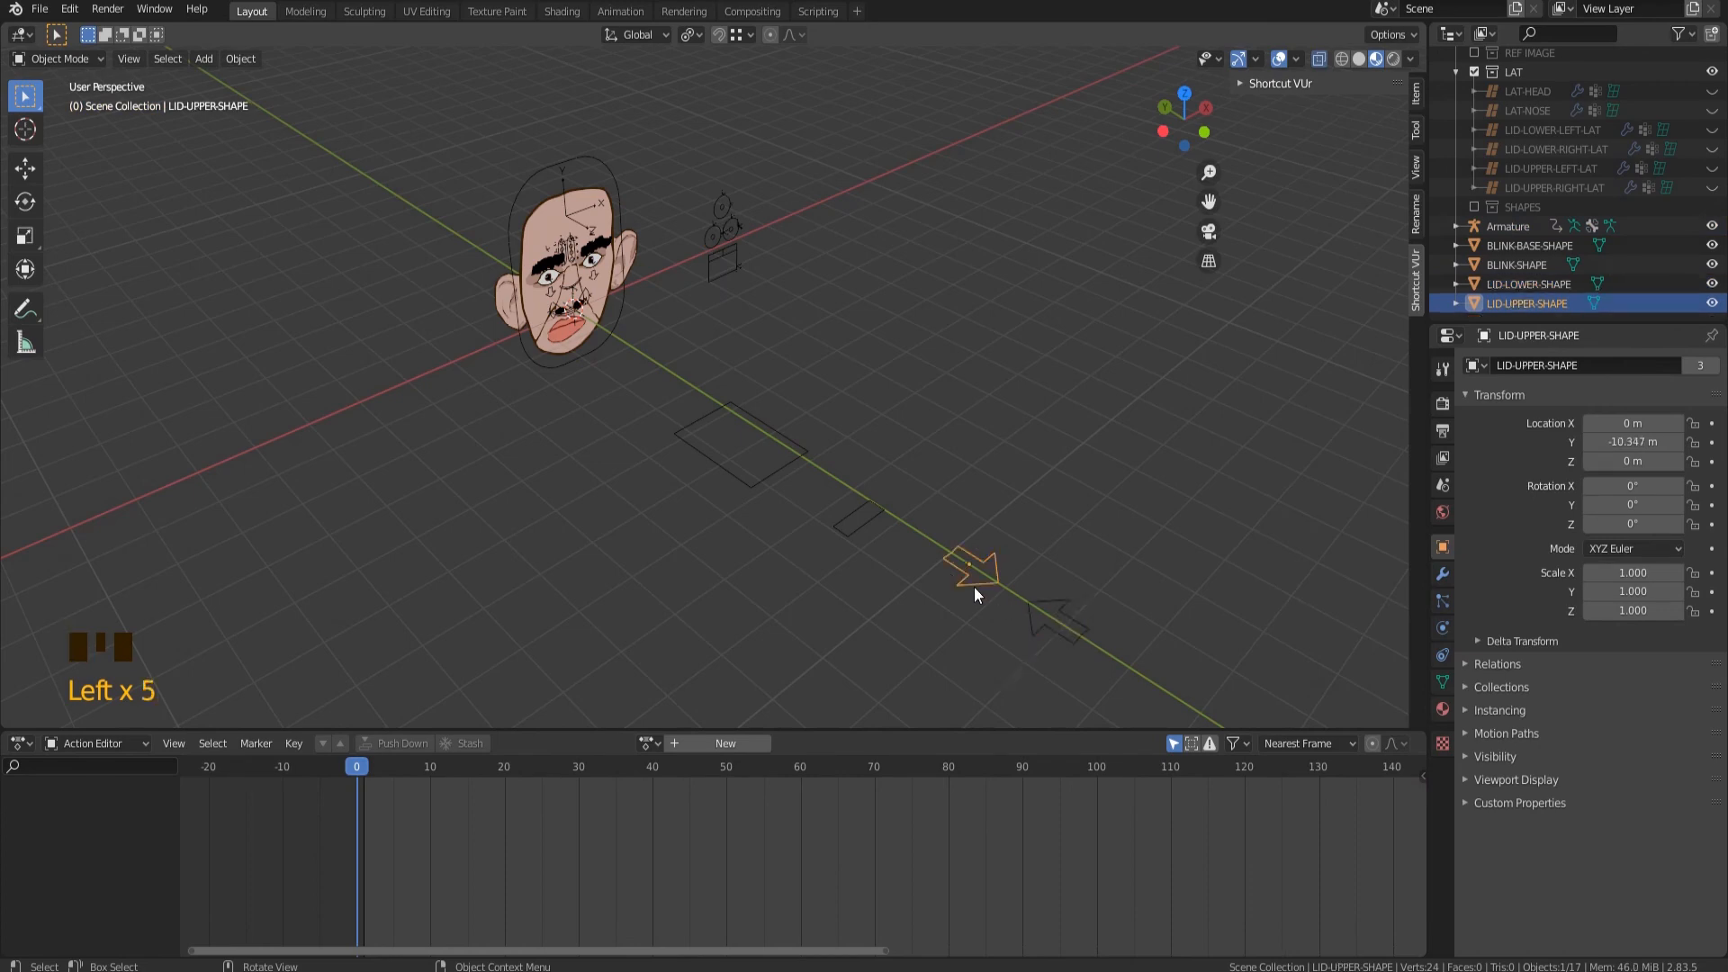
key("Tab")
key("a")
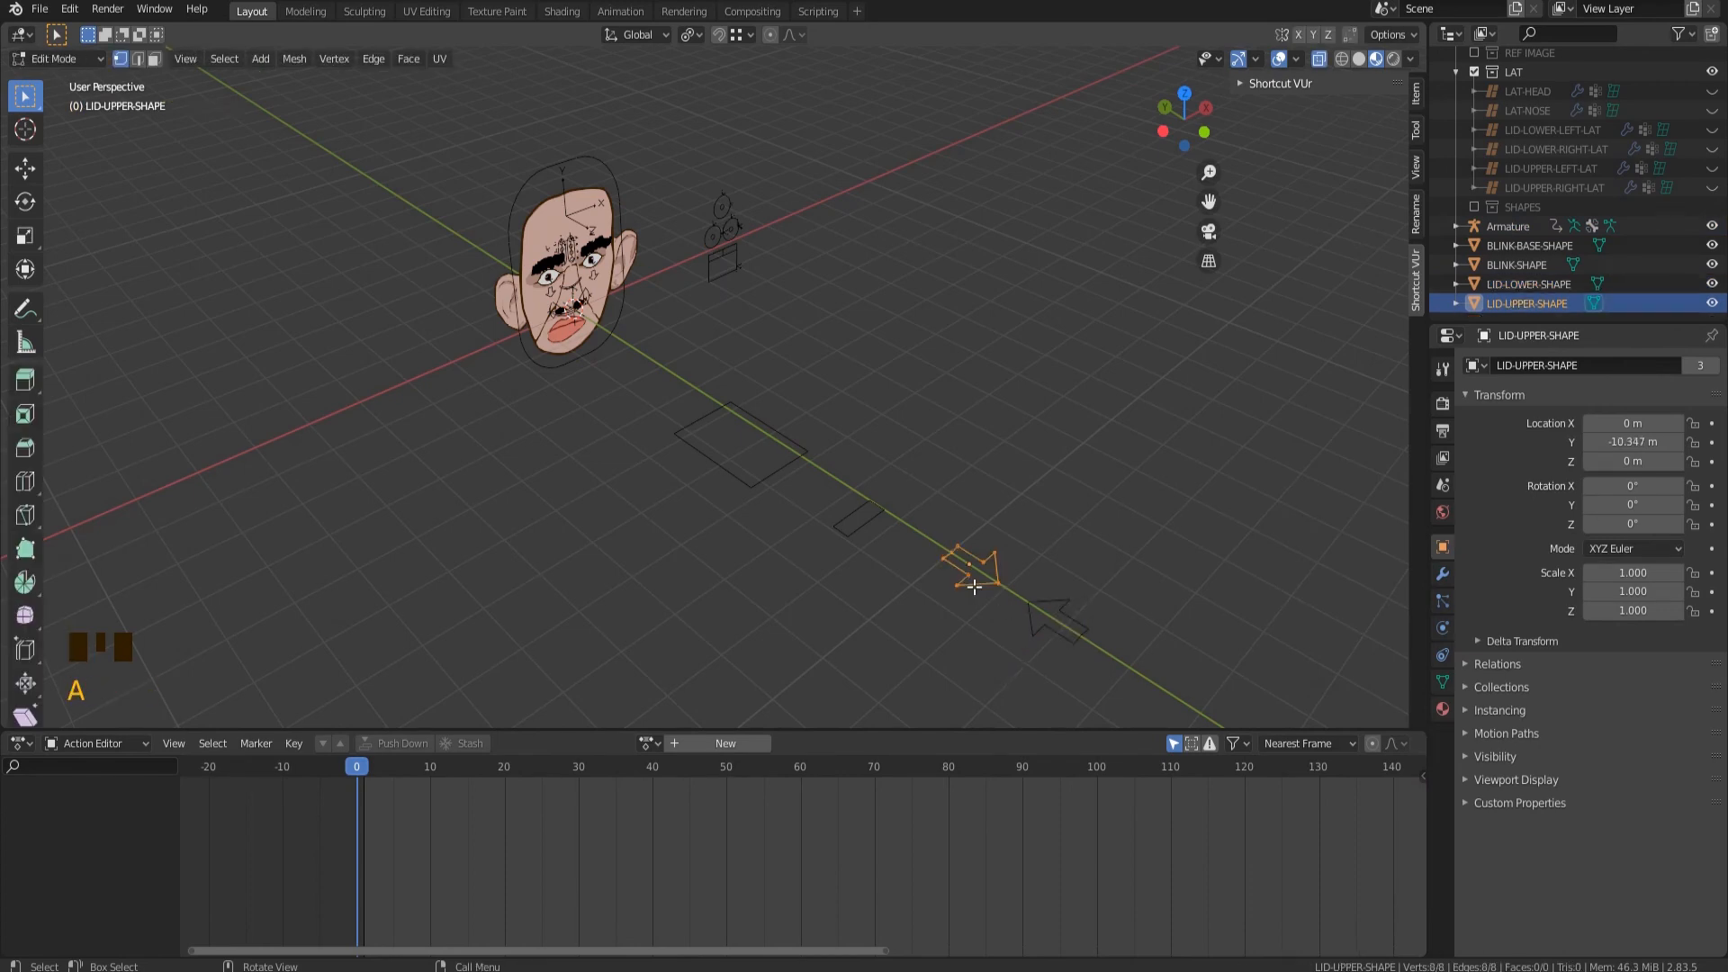
Hide BROW.L and BROW.R to uncover the eyelid controls on the face.
scroll(536, 225, "up", 6)
middle_click_drag(536, 225, 640, 424, "shift")
scroll(641, 425, "up", 1)
scroll(1705, 144, "up", 10)
left_click(1712, 92)
left_click(1712, 111)
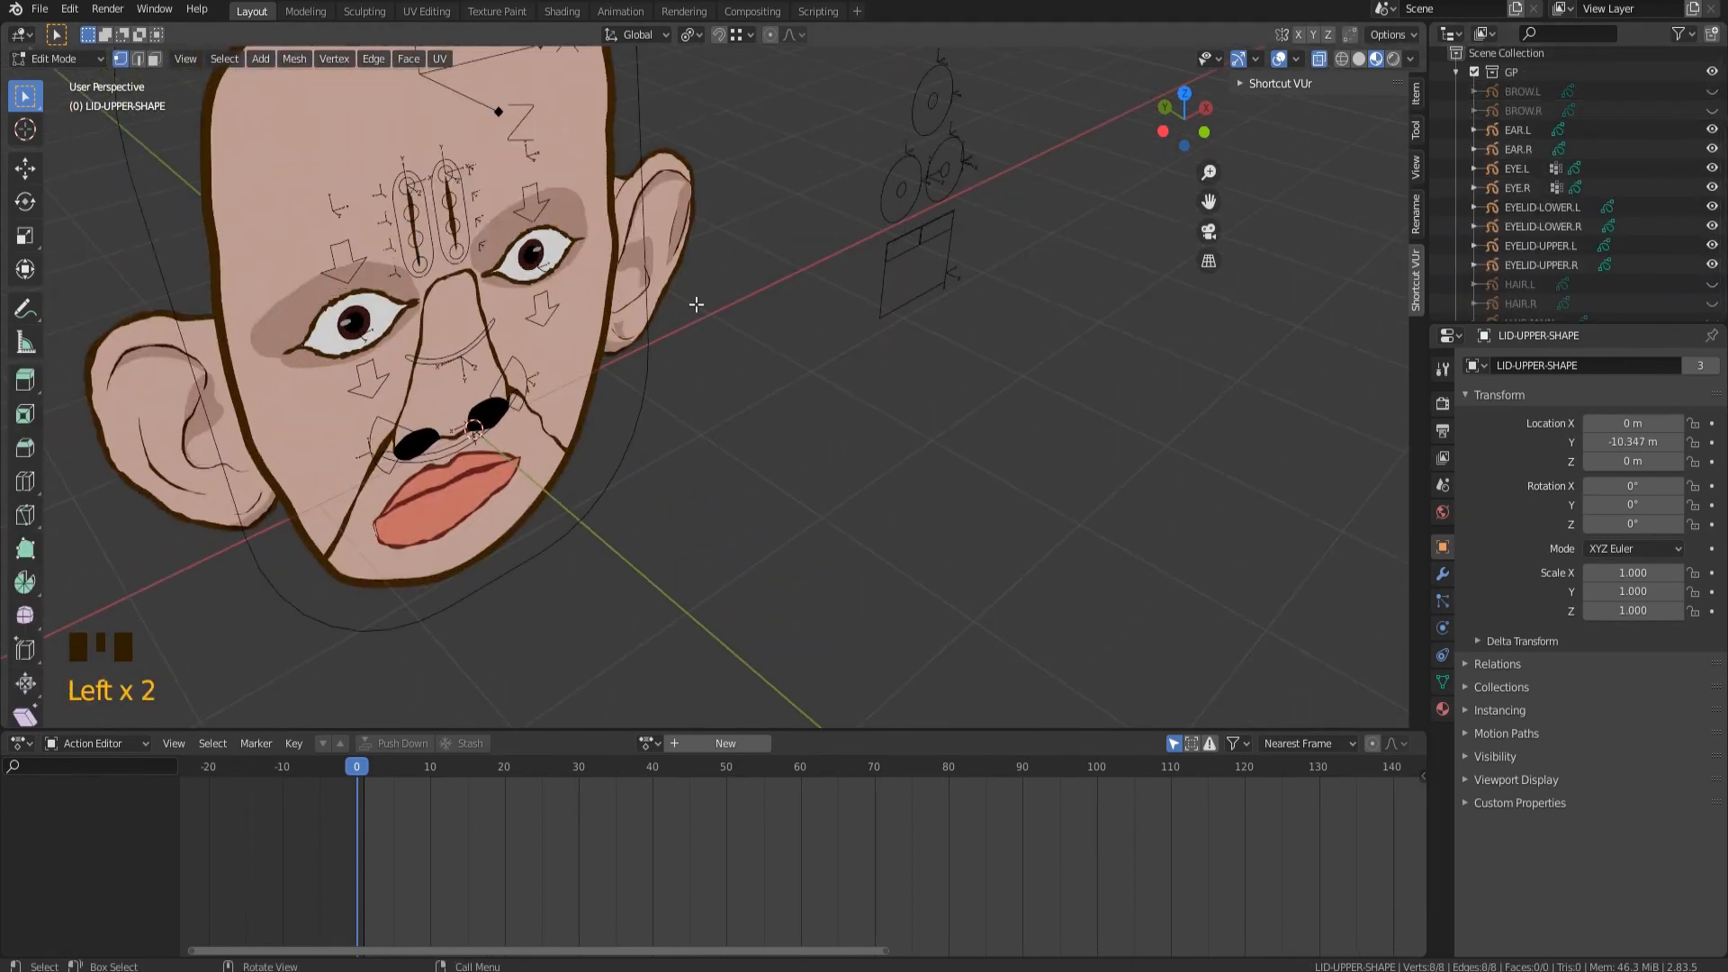
Mirror the LID-UPPER-SHAPE mesh along Y and return to Object Mode.
key("ctrl+m")
key("y")
key("Return")
left_click(73, 59)
left_click(76, 79)
In the armature's Pose Mode, move both blink controls down their slider to close the eyes, the left one about 0.536 m along its Y.
left_click(132, 189)
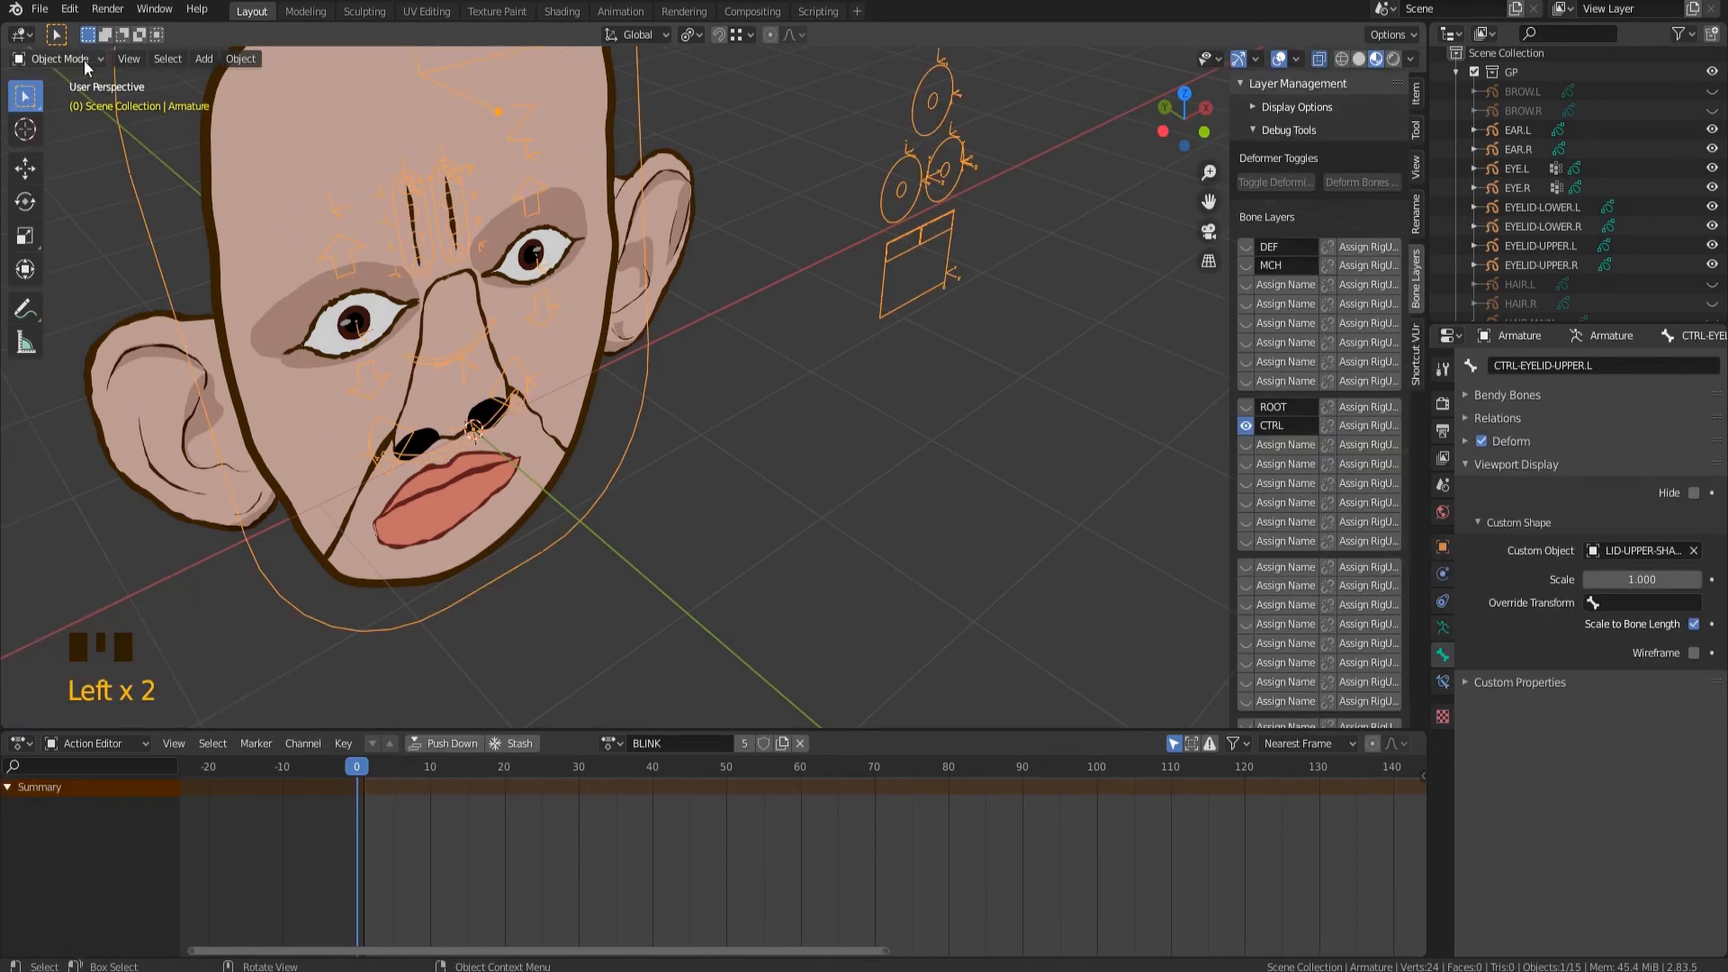
left_click(84, 60)
left_click(79, 118)
key("KP_1")
key("Home")
left_click(1004, 533)
key("alt+g")
left_click(1047, 533)
key("alt+g")
scroll(417, 366, "up", 8)
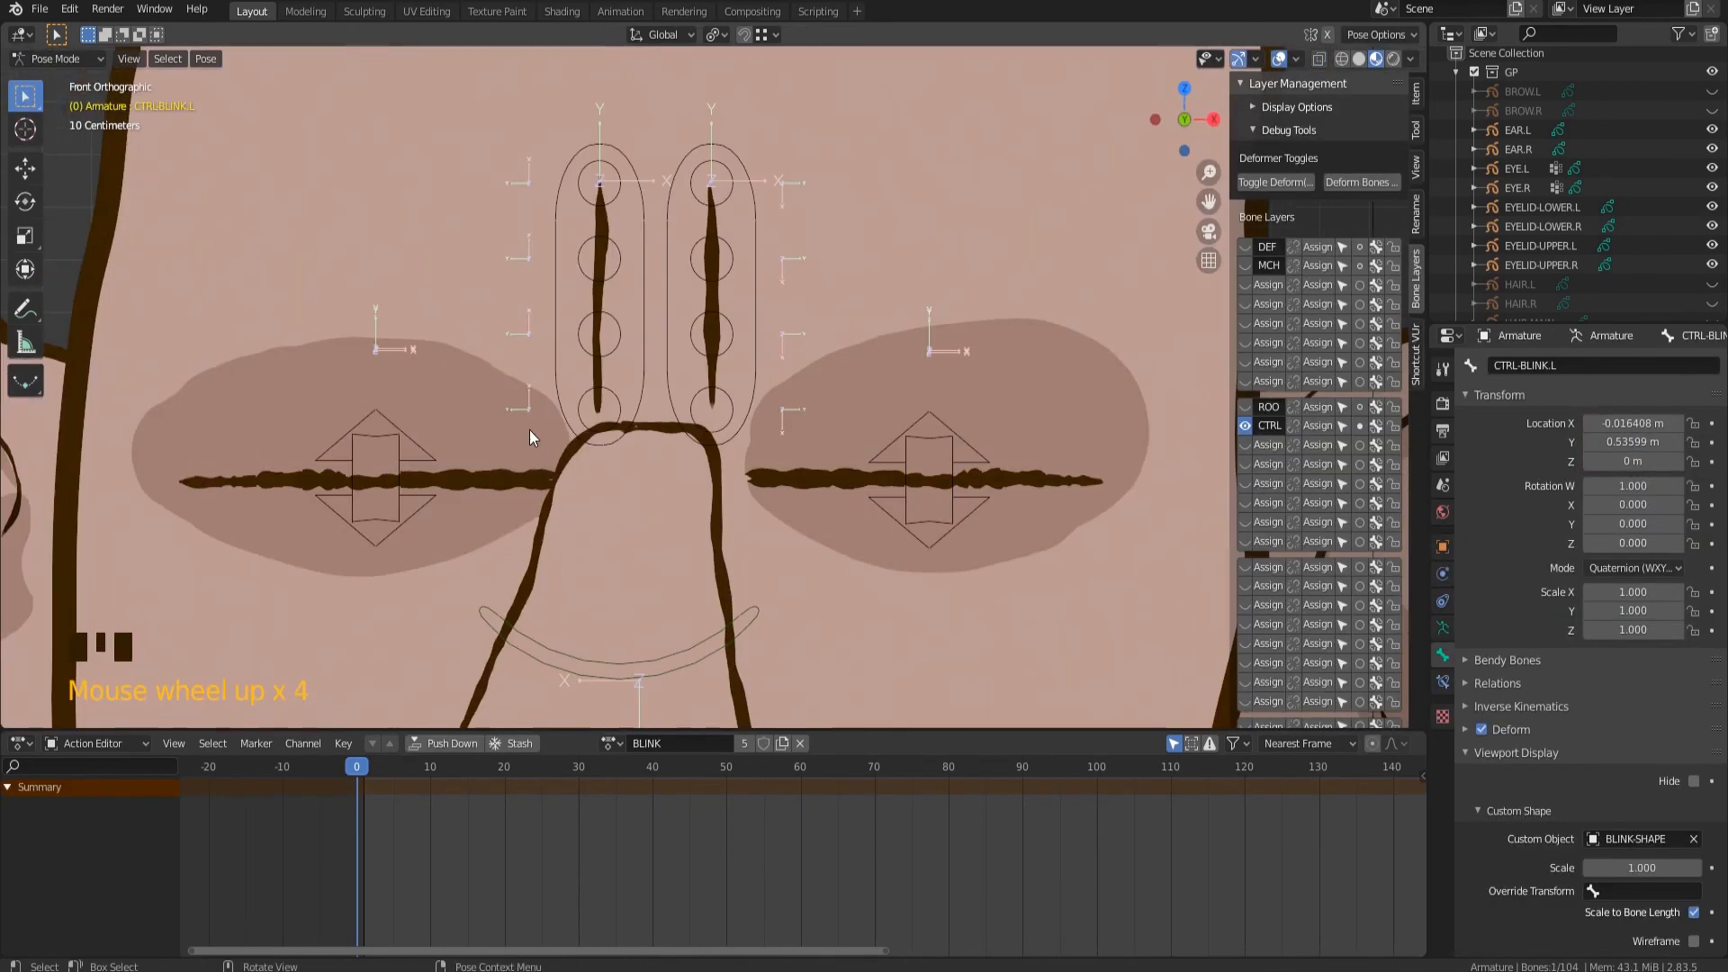
Select the upper and lower eyelid arrows on both eyes in turn and try moving them, cancelling each move.
left_click(428, 446)
left_click(432, 510)
left_click(981, 506)
left_click(973, 439)
key("g")
right_click(976, 406)
left_click(980, 497)
key("g")
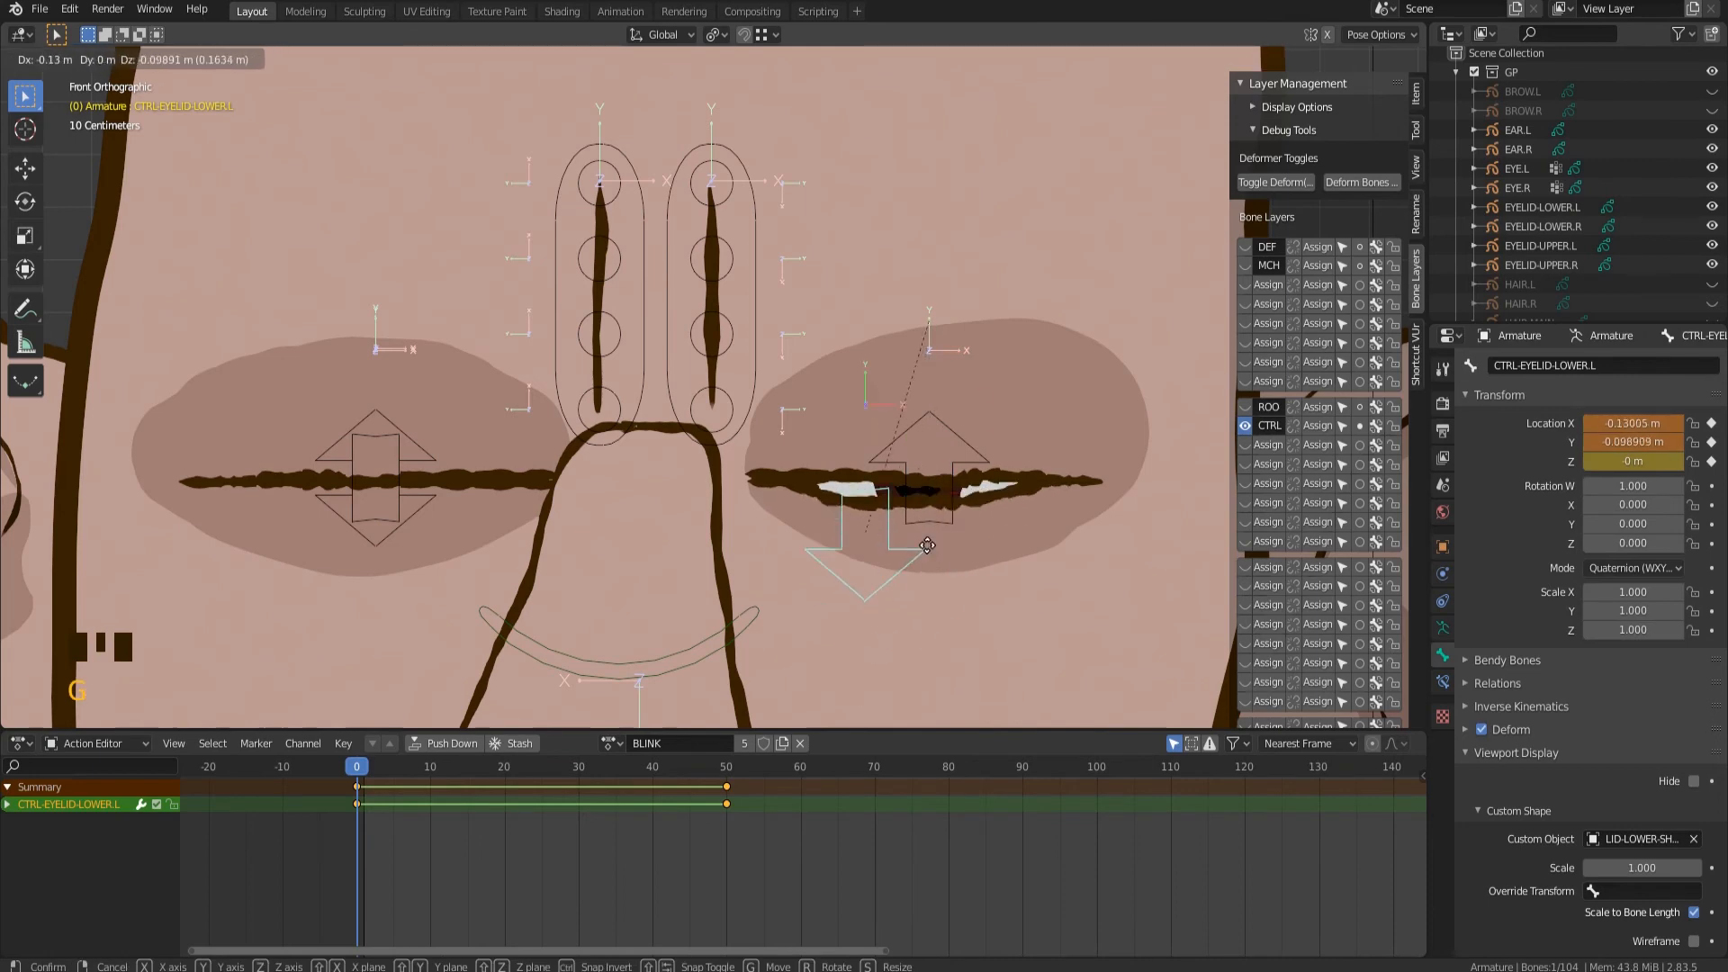
right_click(927, 543)
left_click(417, 456)
left_click(424, 498)
key("g")
right_click(374, 595)
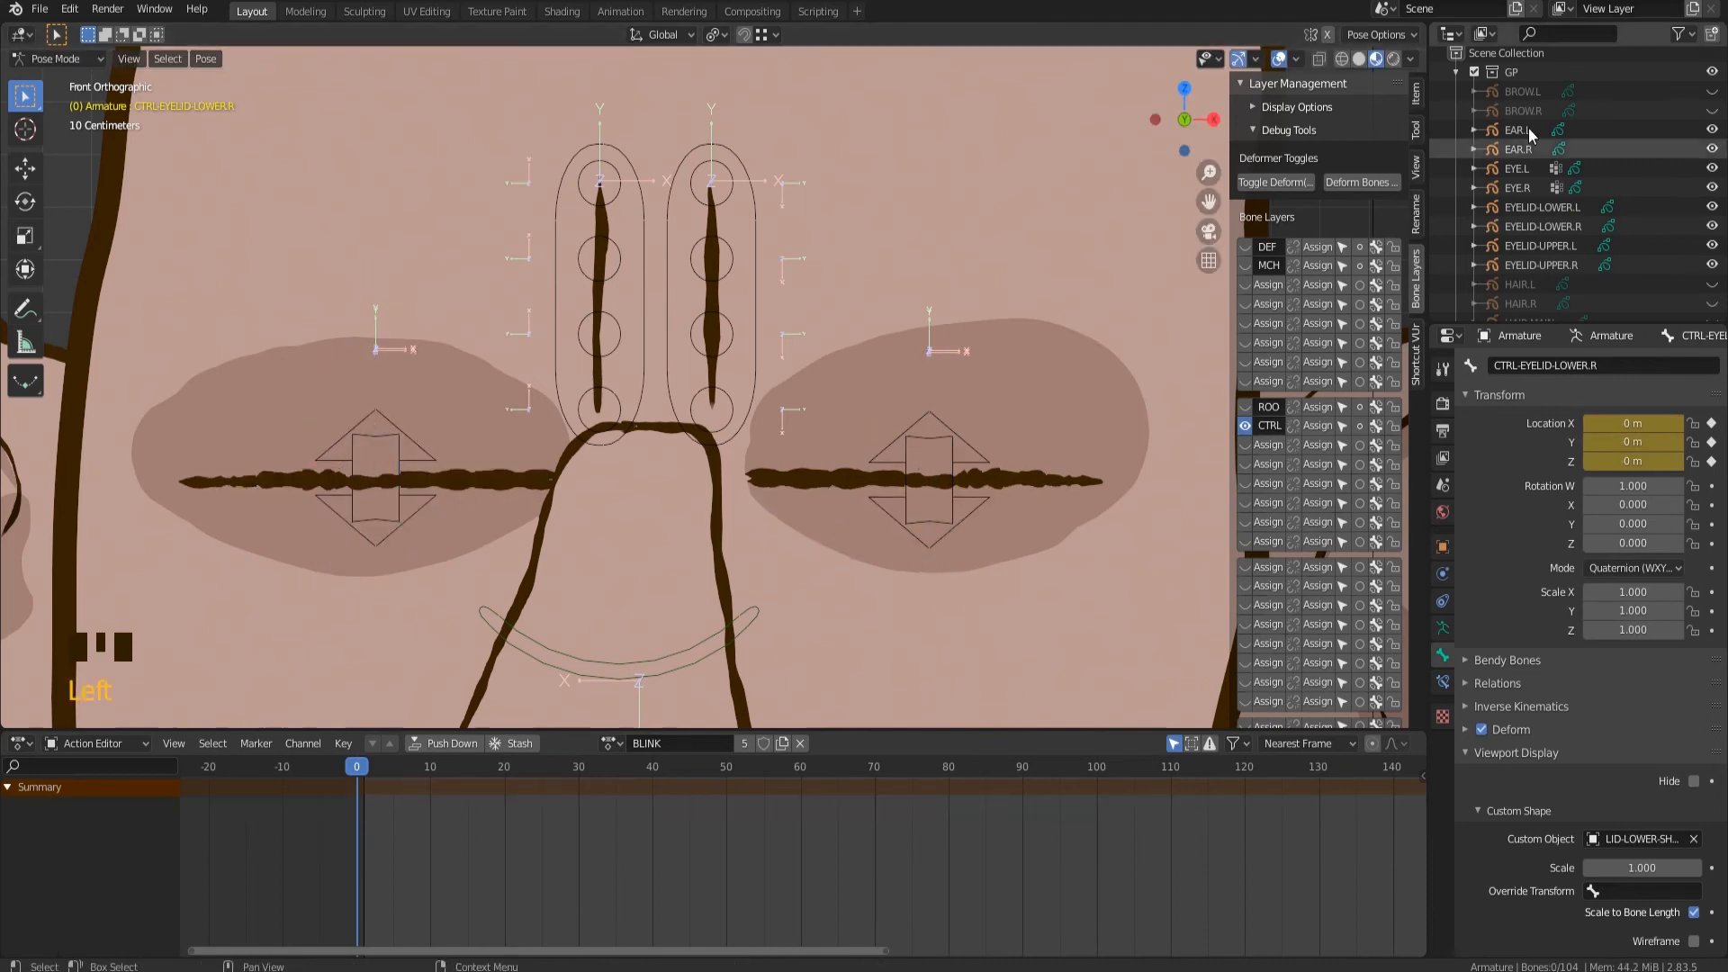
Show BROW.L and BROW.R again, try moving the right eye's upper lid control, and clear its location.
left_click(1712, 97)
left_click(1712, 115)
left_click(387, 436)
key("g")
left_click(395, 287)
scroll(302, 310, "down", 5)
key("alt+g")
left_click(301, 309)
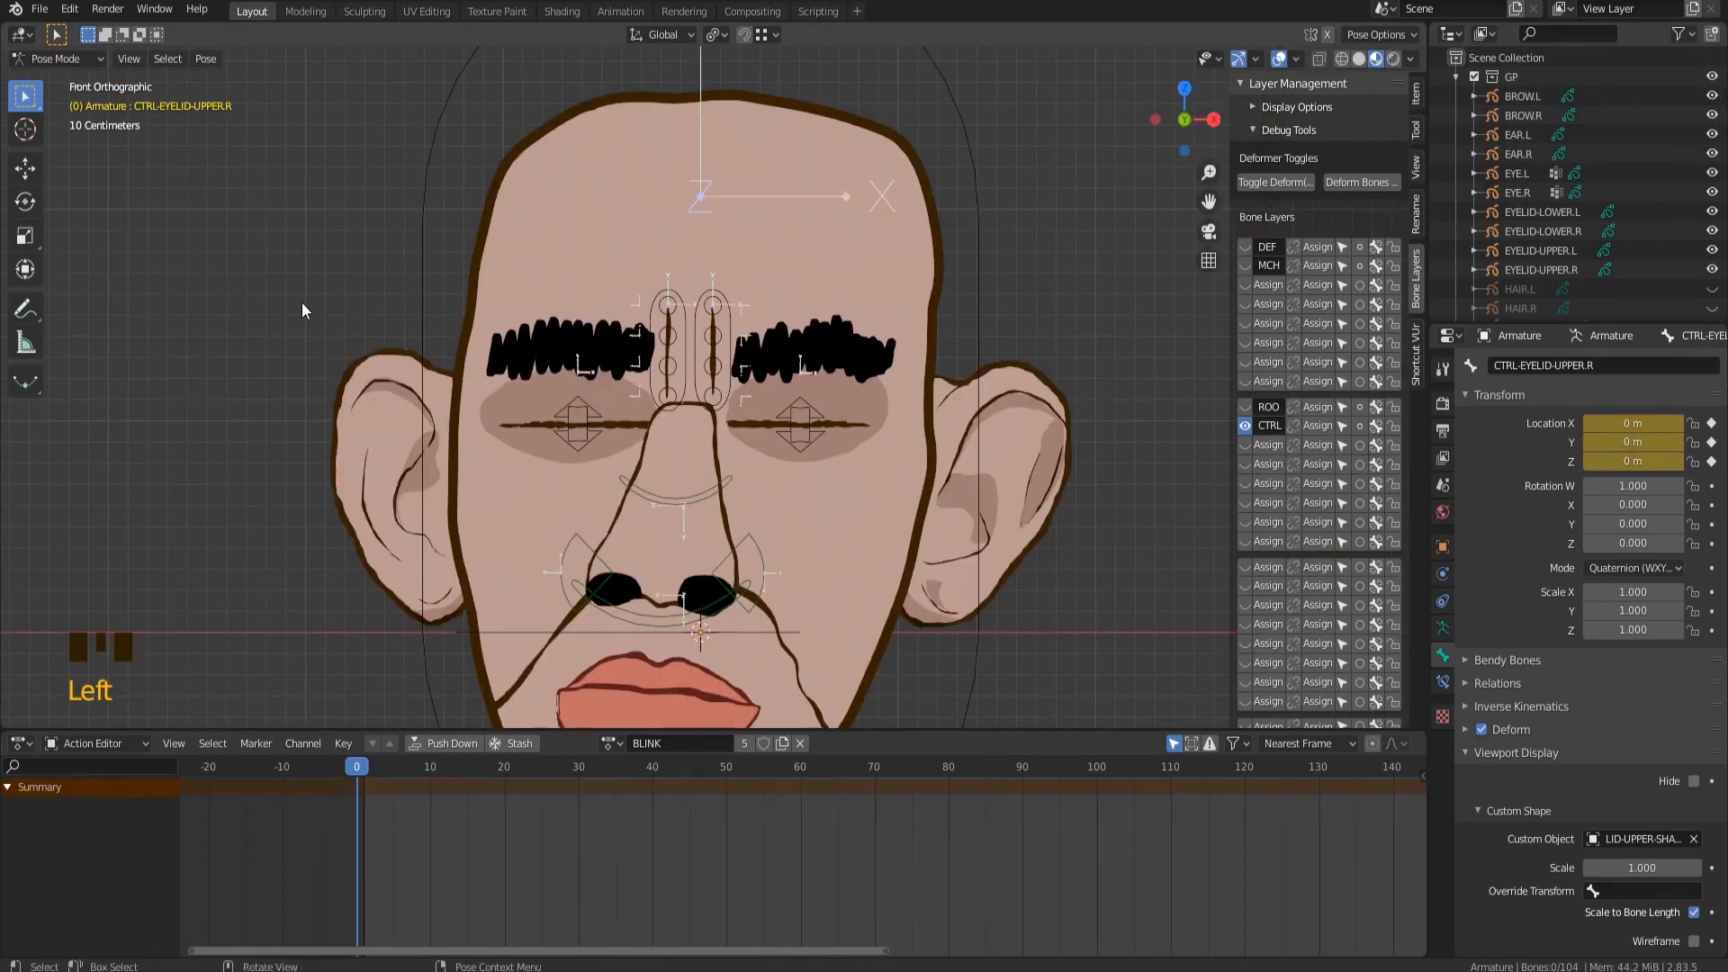
Add a bone group named LID-UPPER.L to the armature.
scroll(630, 403, "down", 2)
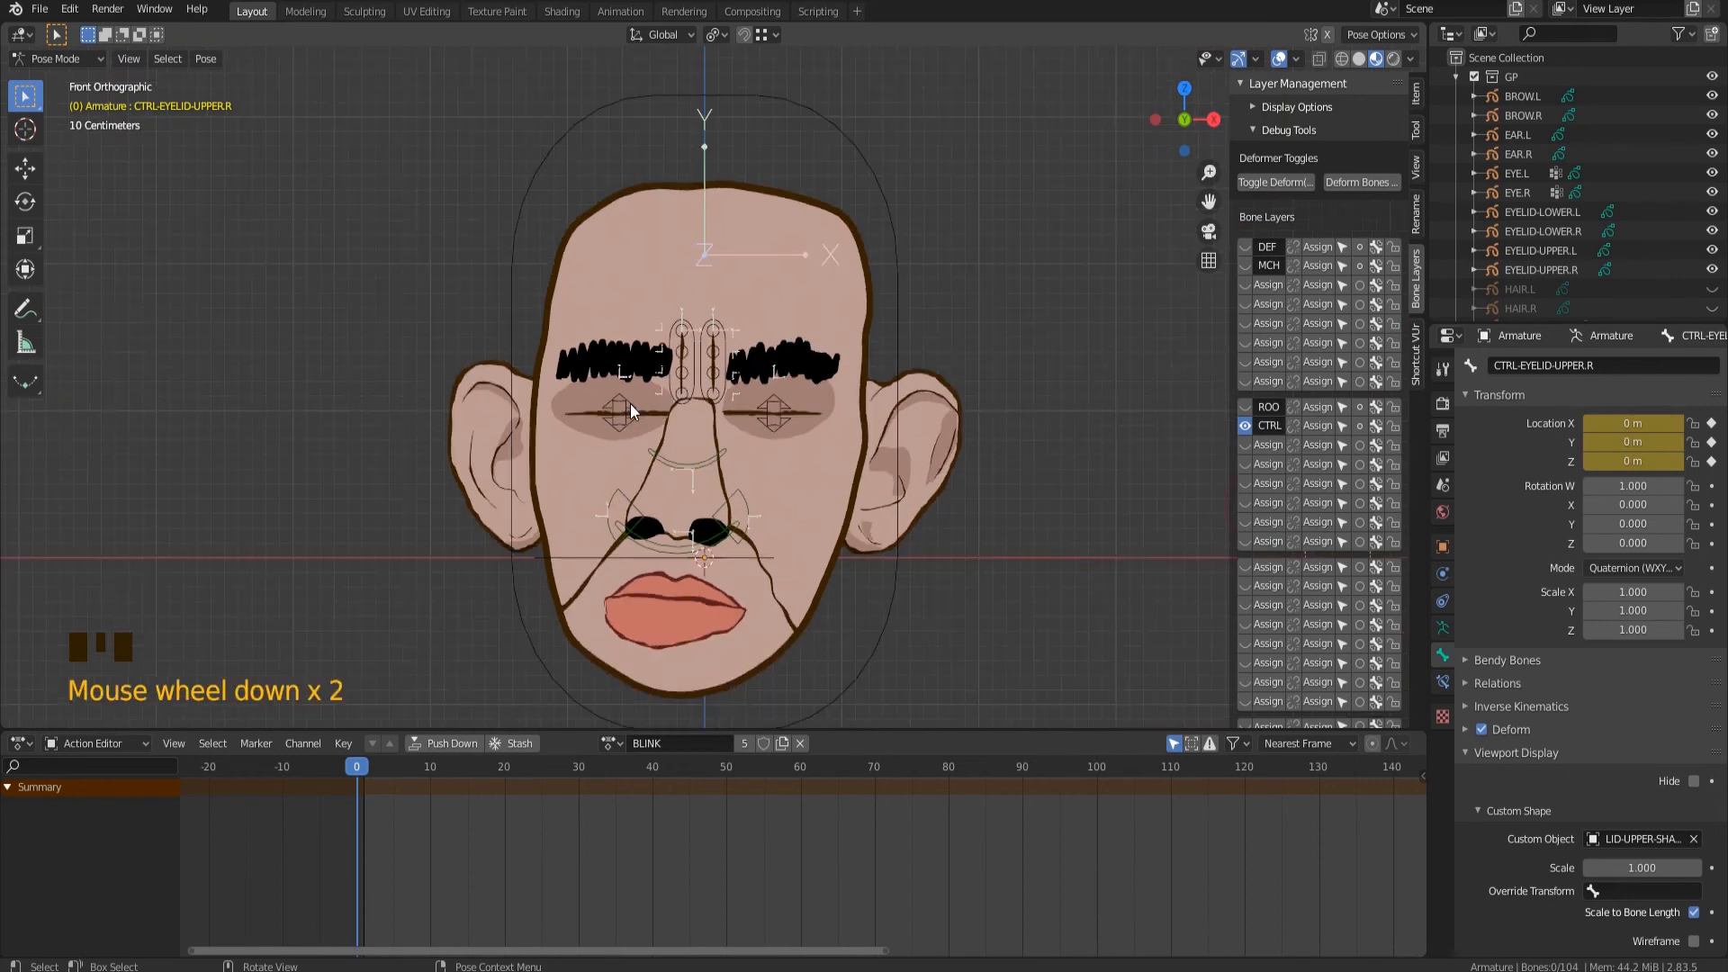
left_click(1444, 683)
left_click(1443, 627)
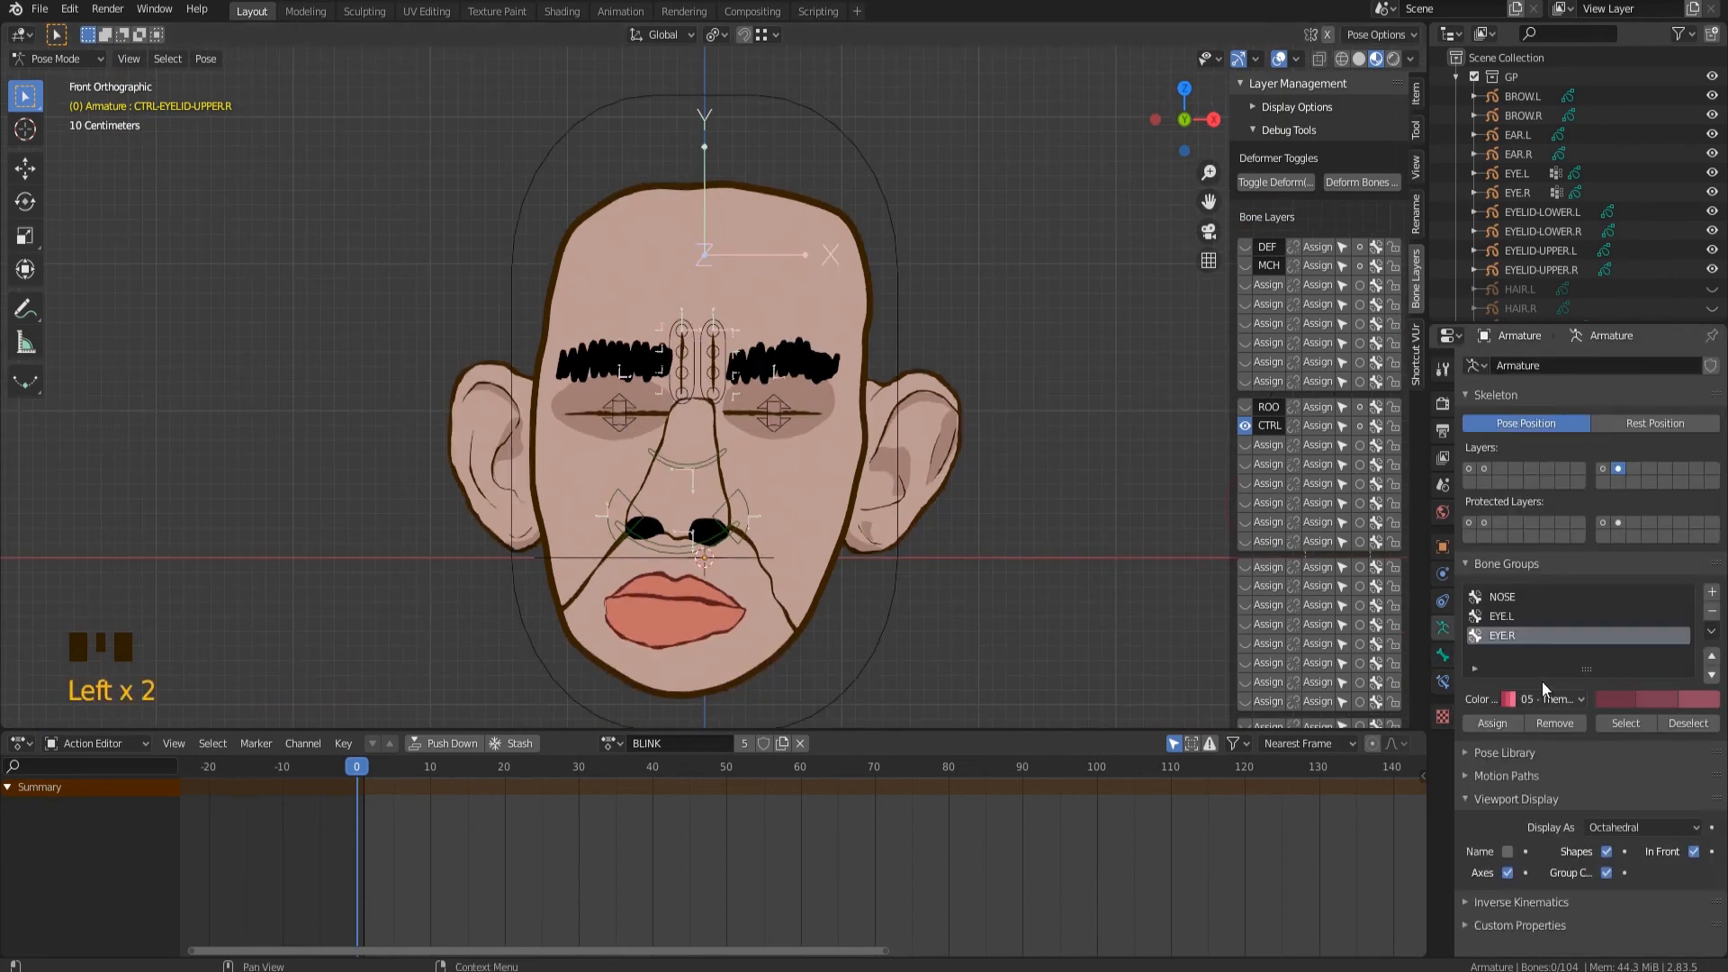
double_click(1536, 655)
type("-UPPER")
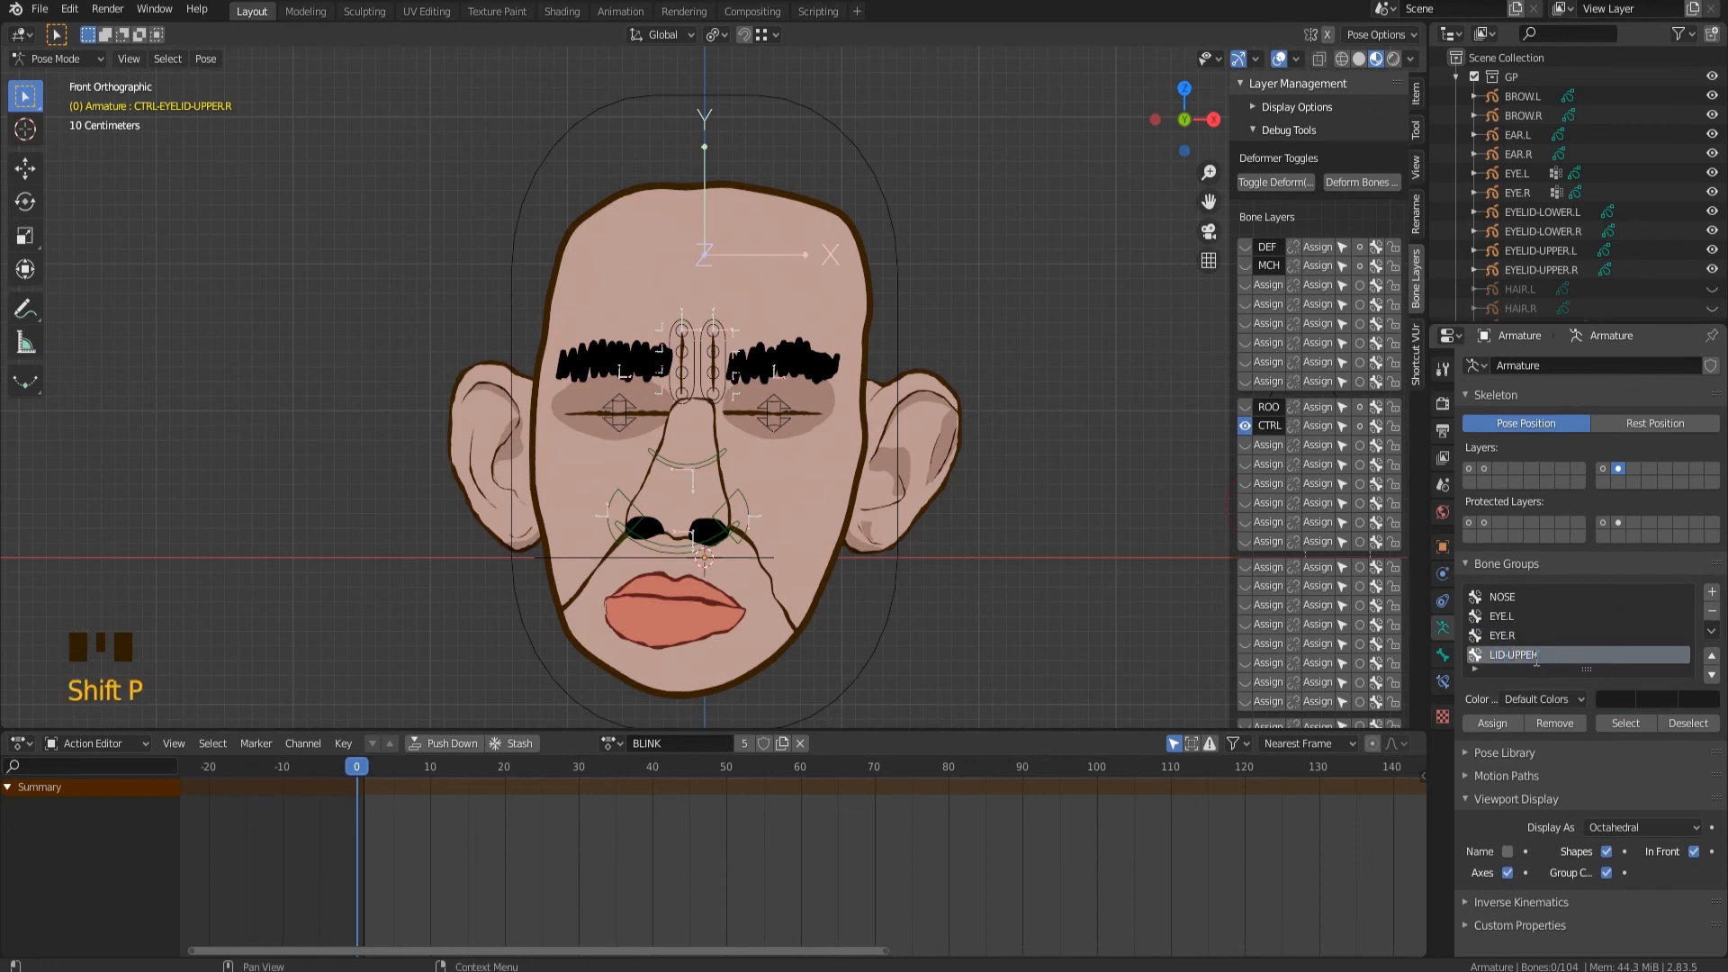
type("-L")
key("BackSpace")
key("BackSpace")
type(".L")
Add three more bone groups and name the first of them LID-UPPER.R, reusing the copied group name.
key("ctrl+a")
key("ctrl+c")
left_click(1613, 695)
left_click(1714, 594)
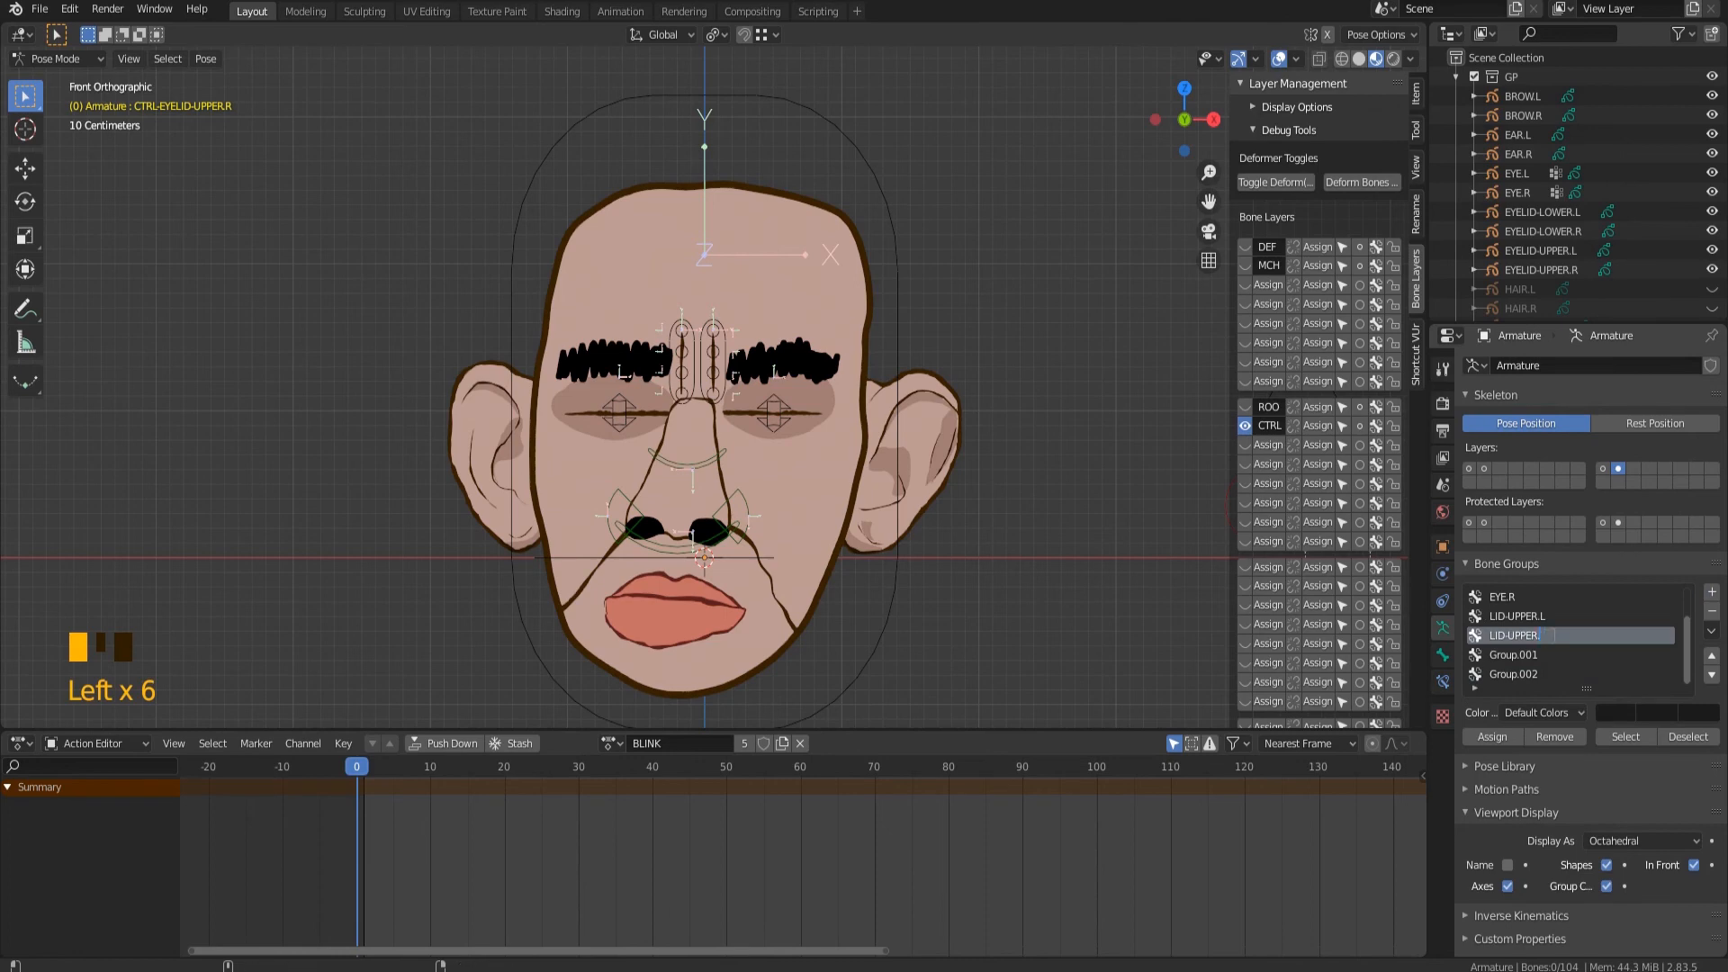
Rename bone group Group.001 as LID-LOWER.L.
left_click(1533, 654)
double_click(1534, 654)
key("BackSpace")
key("BackSpace")
type("-LOWER")
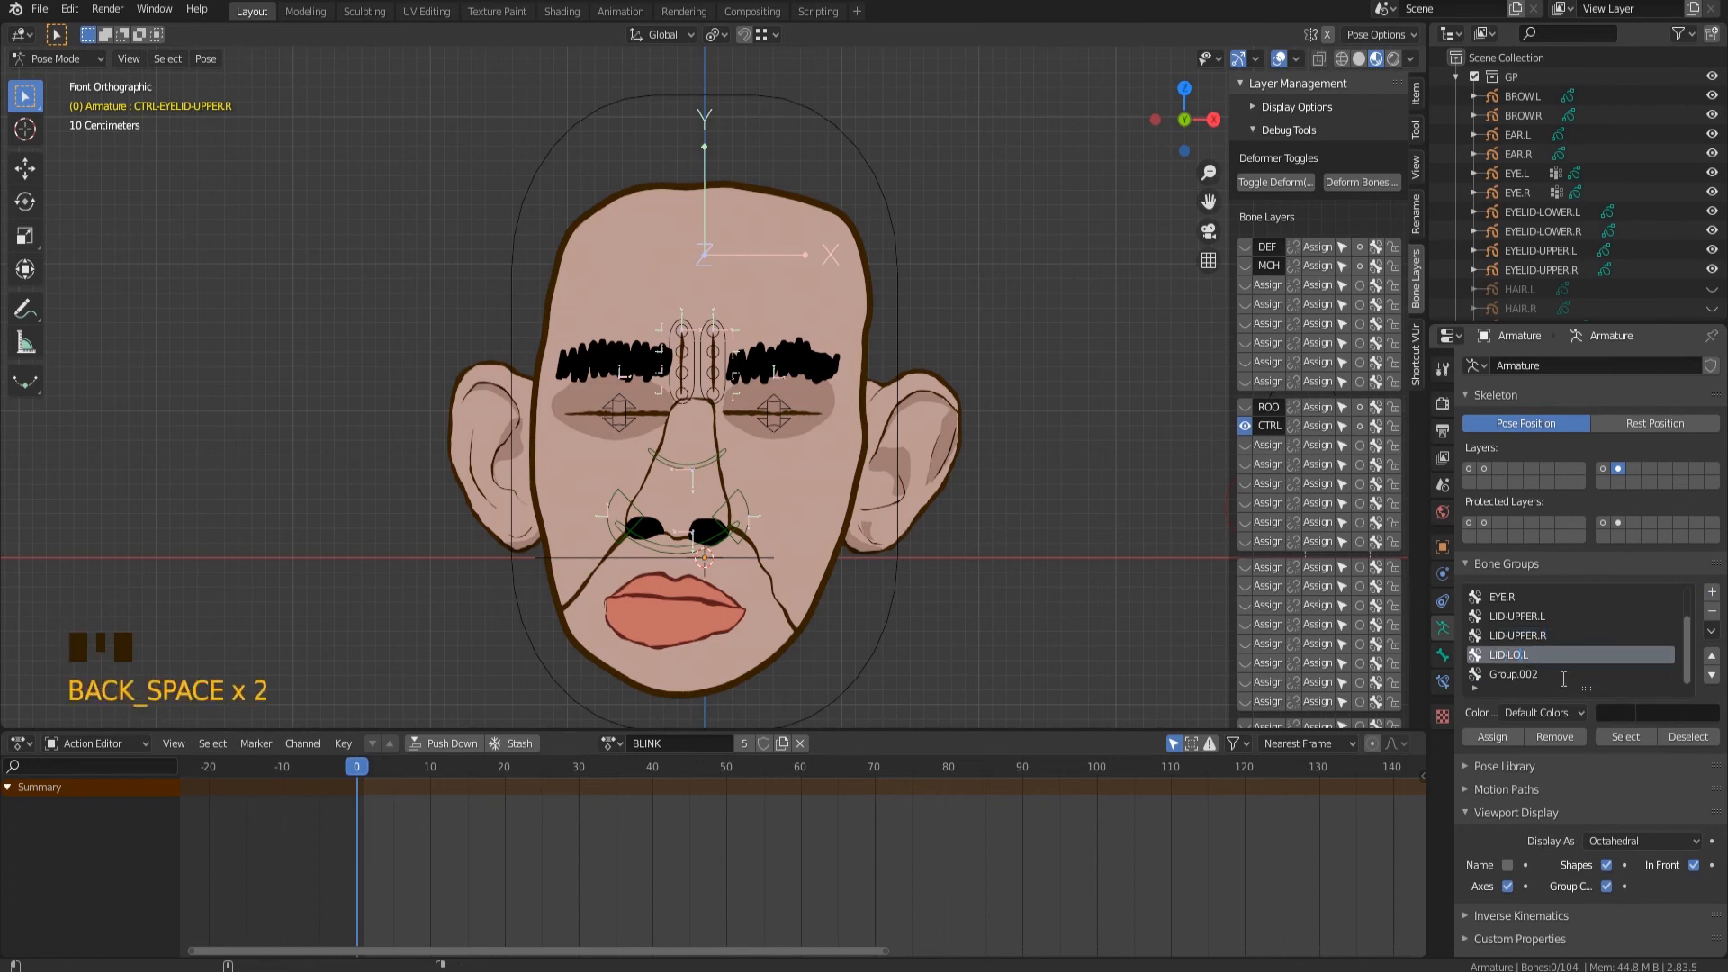
Rename bone group Group.002 as LID-LOWER.R.
left_click(1537, 675)
double_click(1537, 675)
key("ctrl+v")
key("BackSpace")
key("BackSpace")
key("BackSpace")
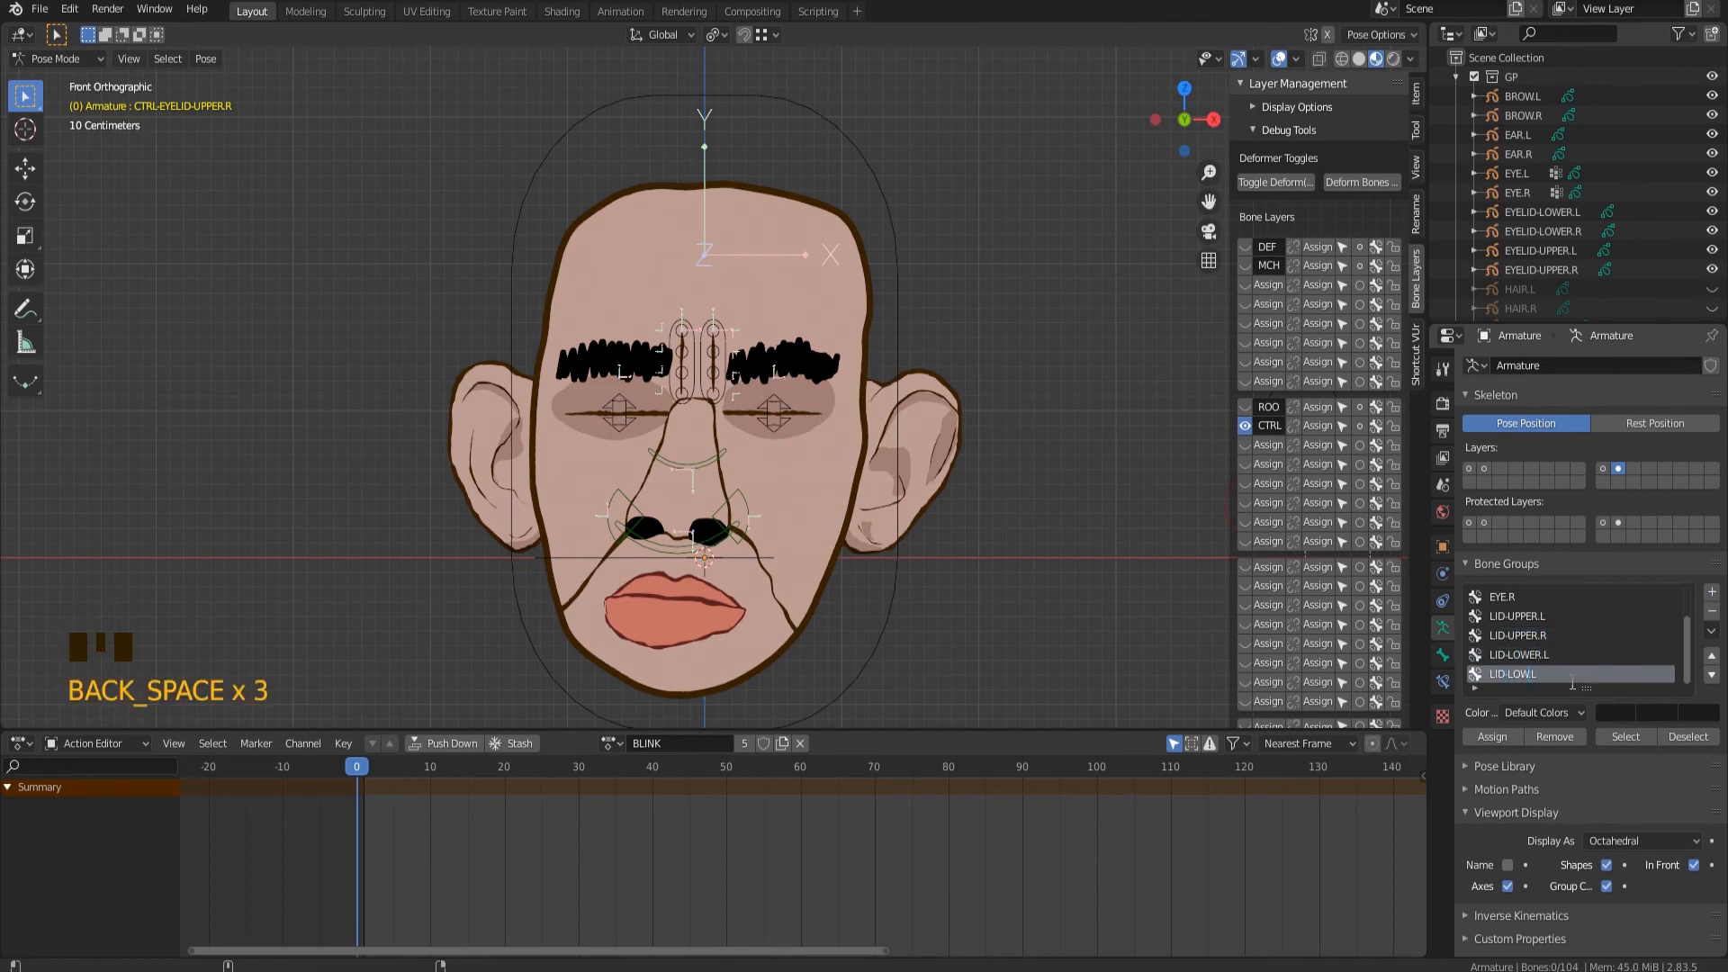
type("LOW")
key("Right")
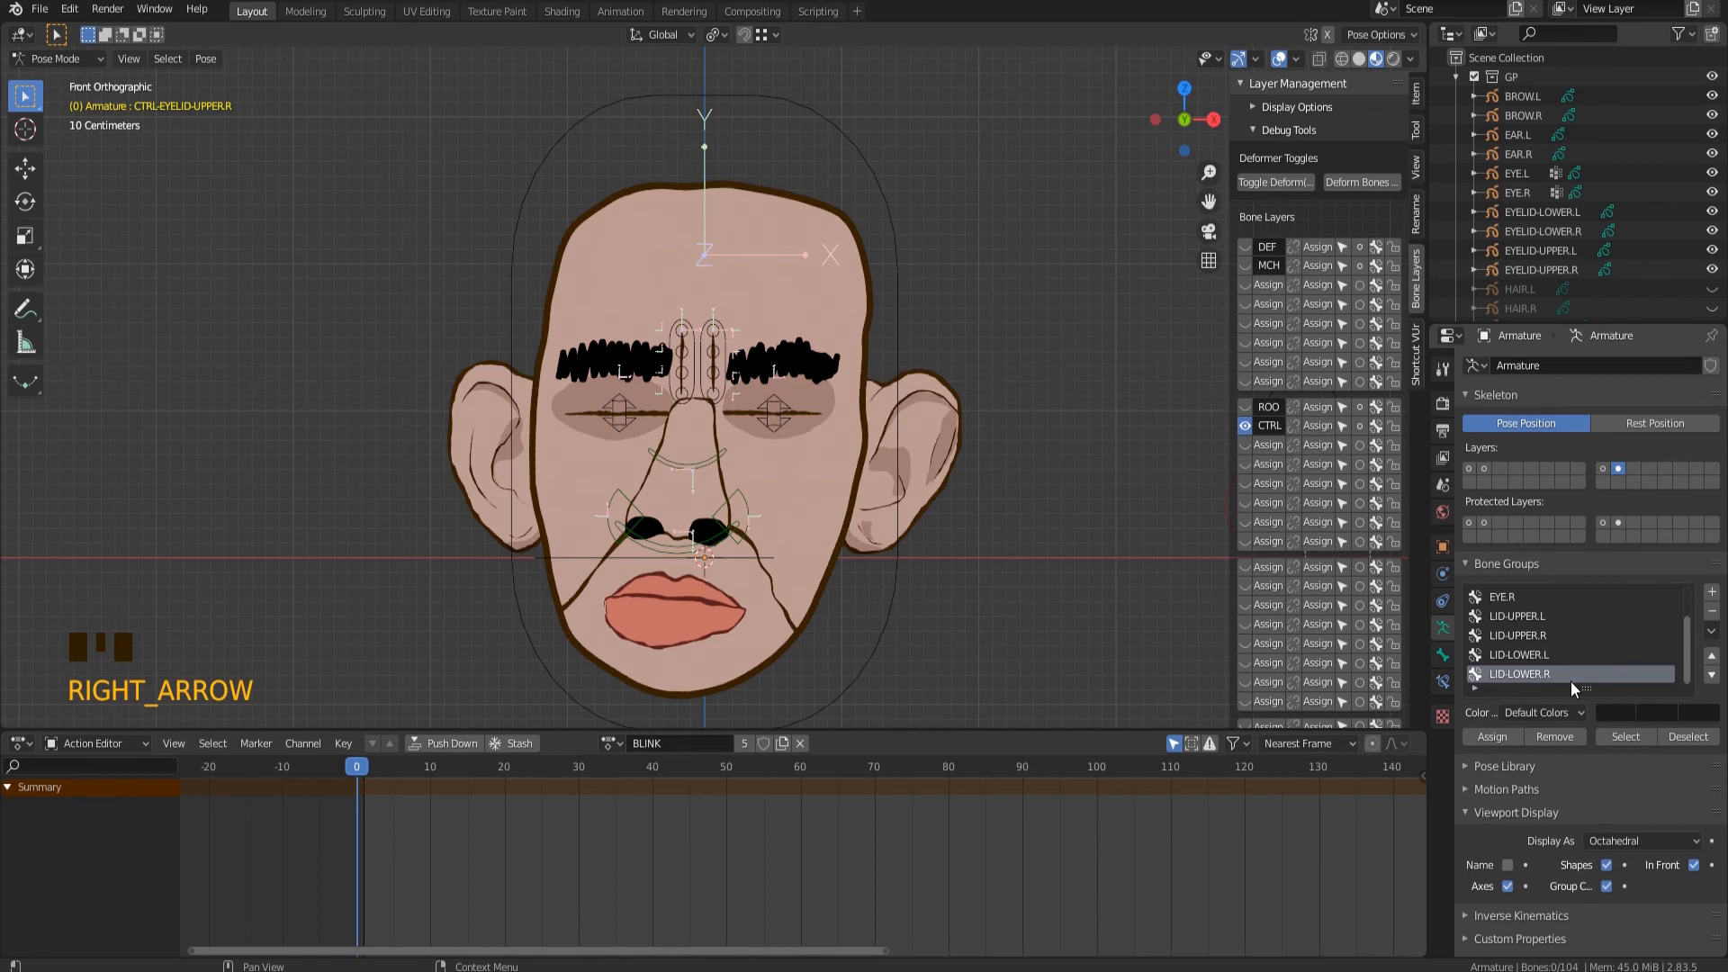
Assign the left upper eyelid control bone to the LID-UPPER.L bone group and set the group's colours to 04 - Theme Color Set.
scroll(720, 396, "down", 3)
scroll(720, 396, "down", 7)
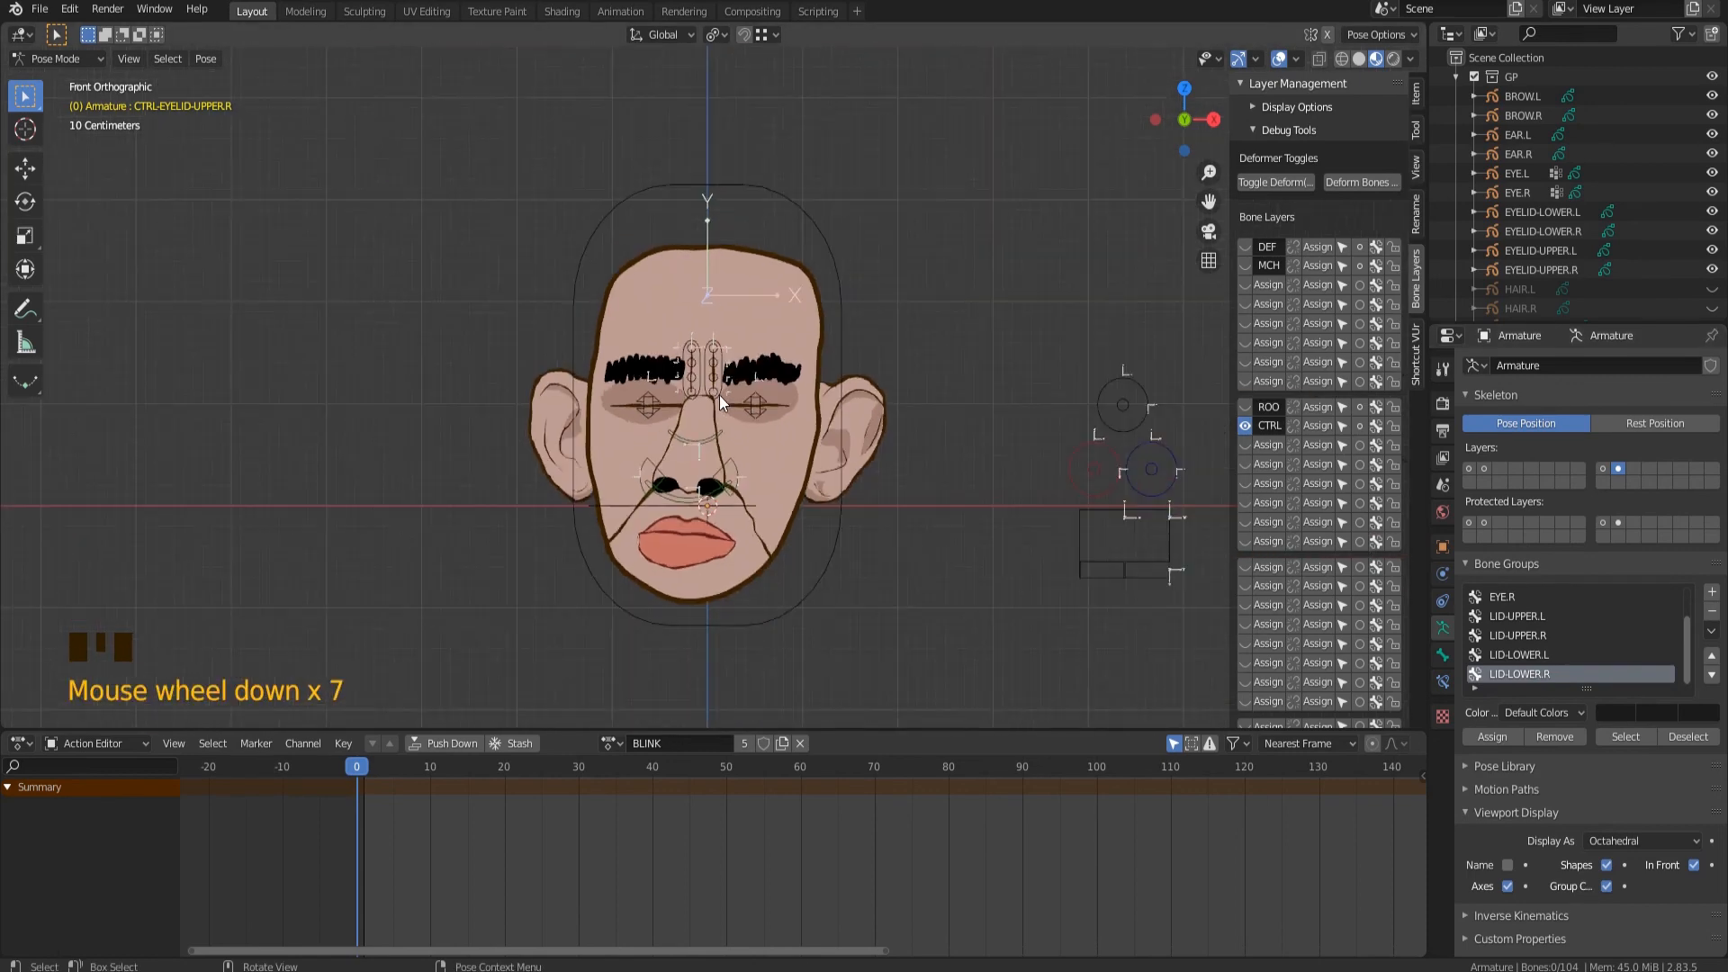
scroll(731, 403, "up", 8)
left_click(886, 421)
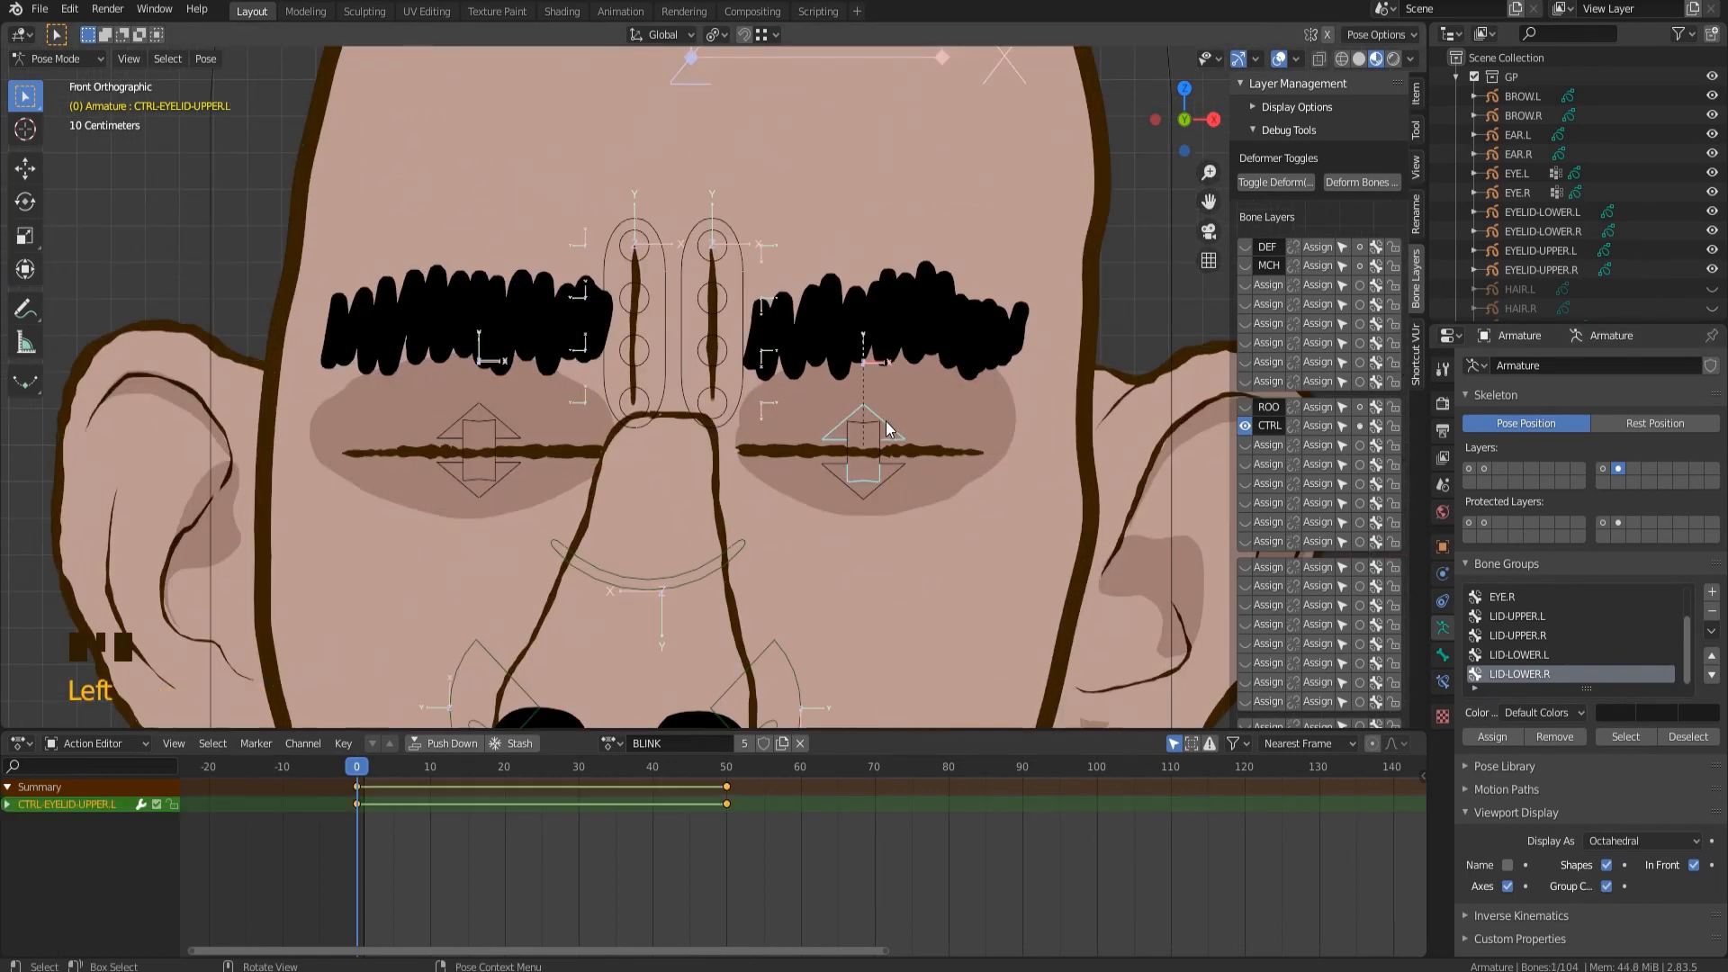
left_click(1534, 617)
left_click(1541, 713)
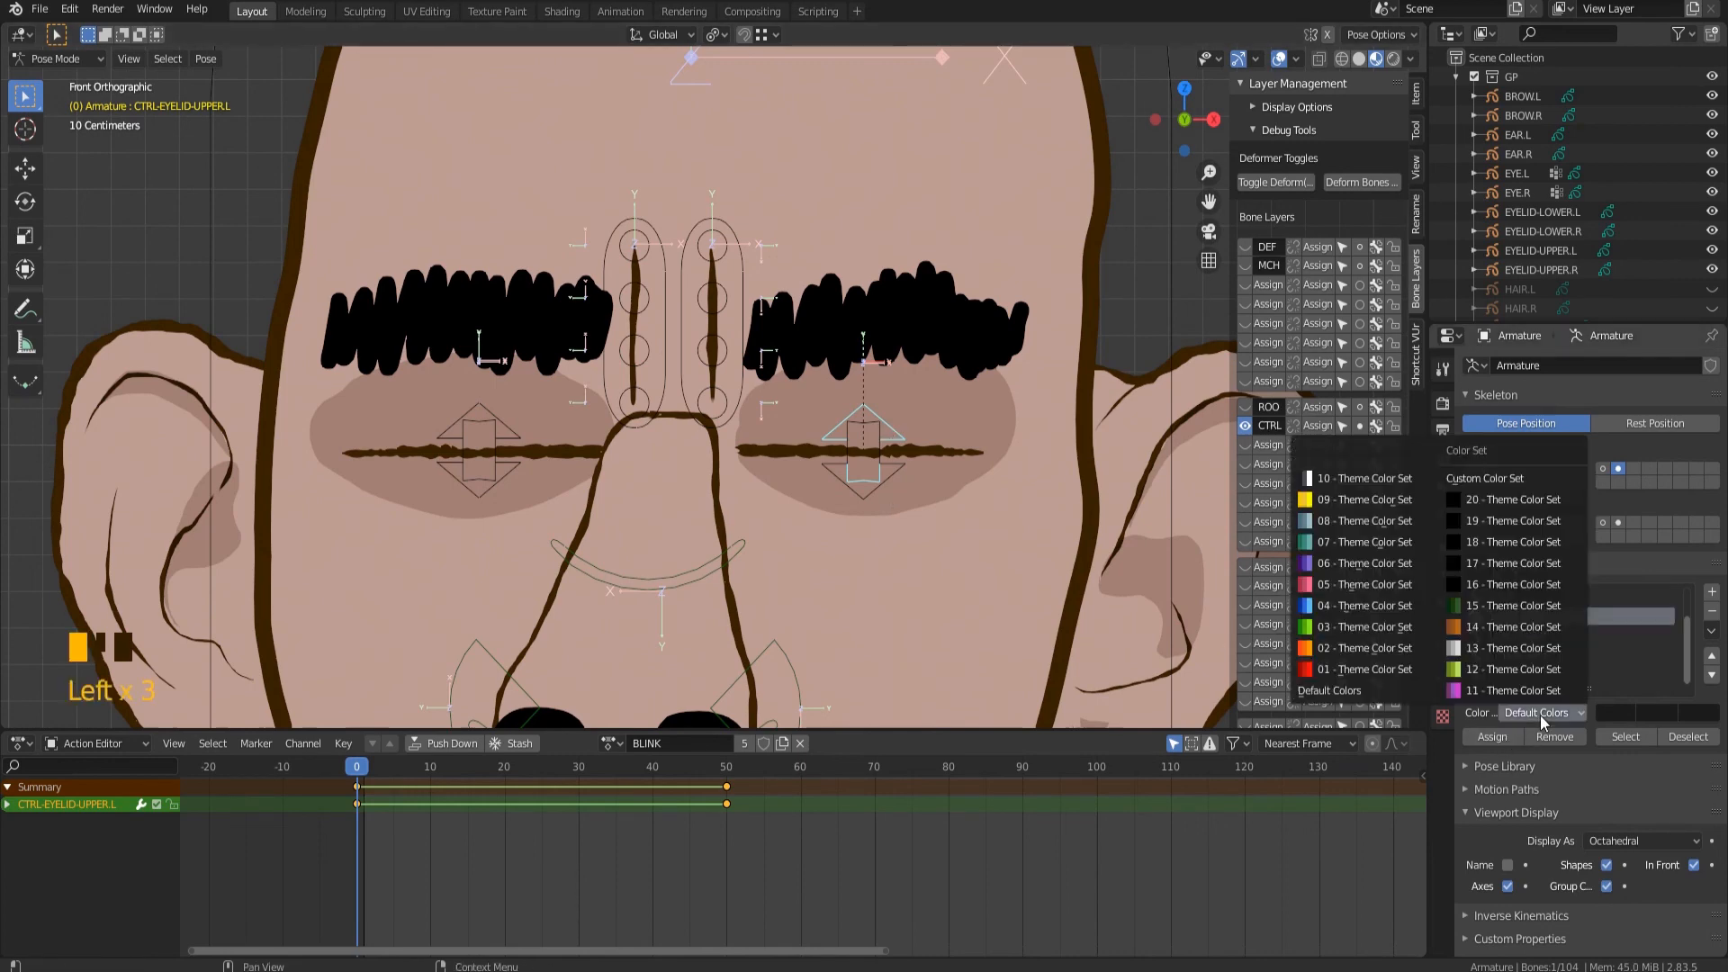
left_click(1364, 606)
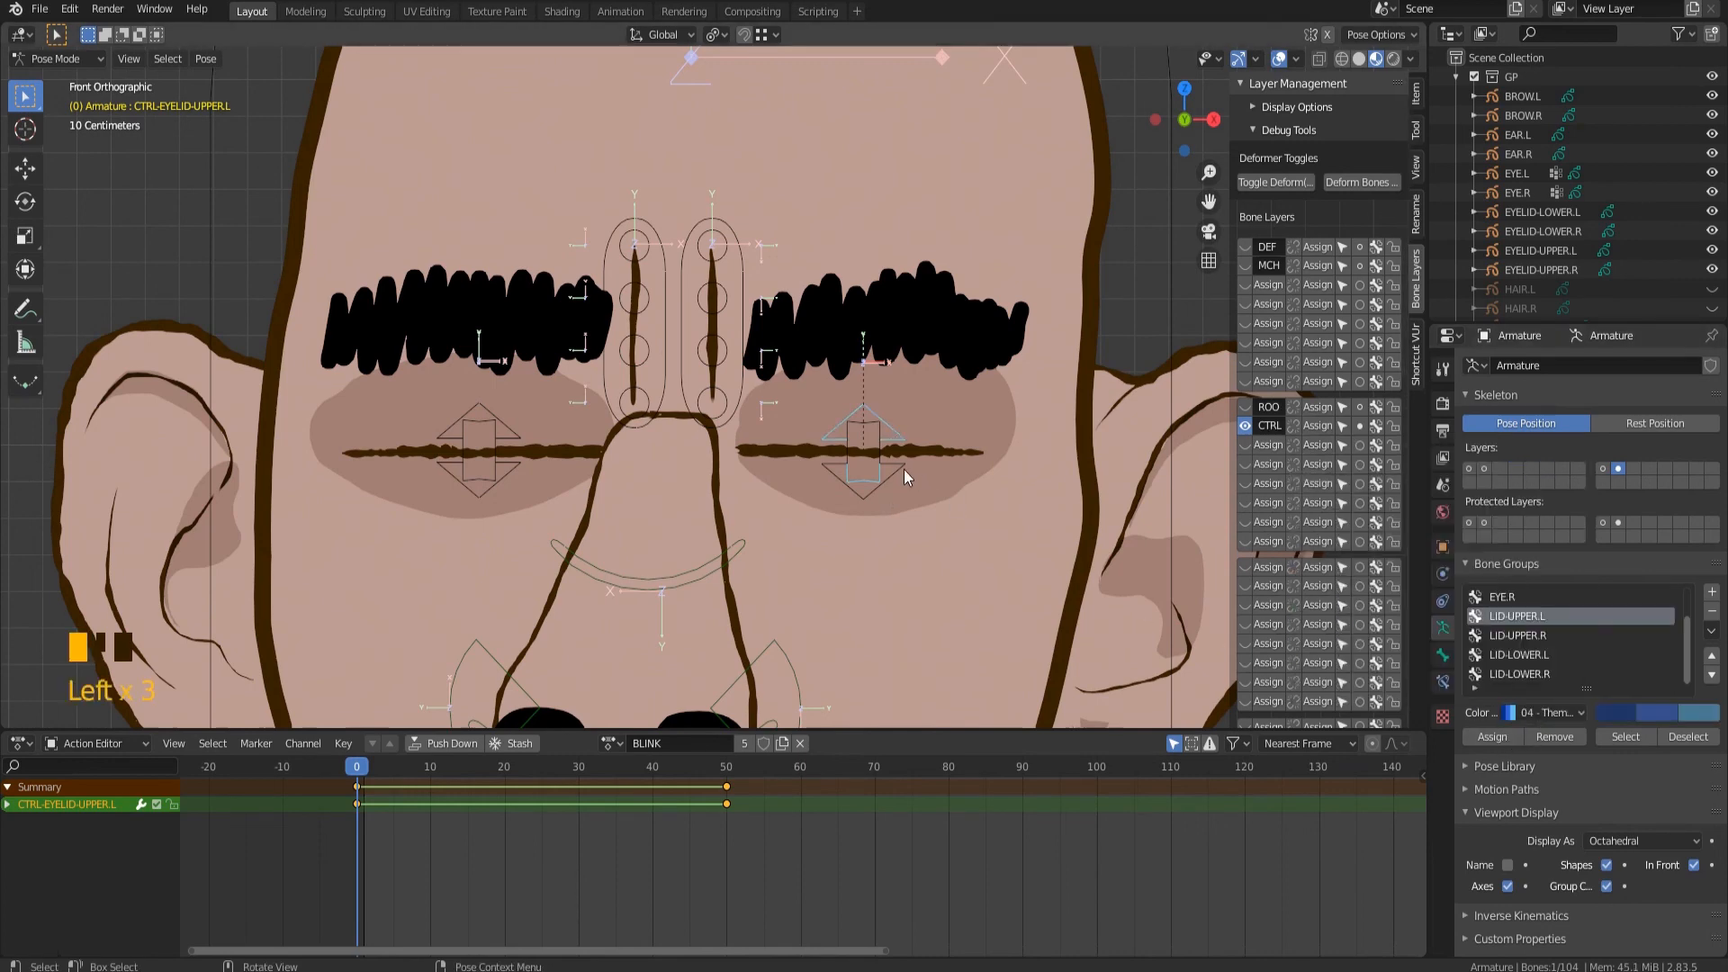
Assign the left lower eyelid control bone to LID-LOWER.L, give the group 06 - Theme Color Set, and deselect the bone.
left_click(1519, 654)
left_click(1542, 713)
left_click(1364, 568)
left_click(954, 570)
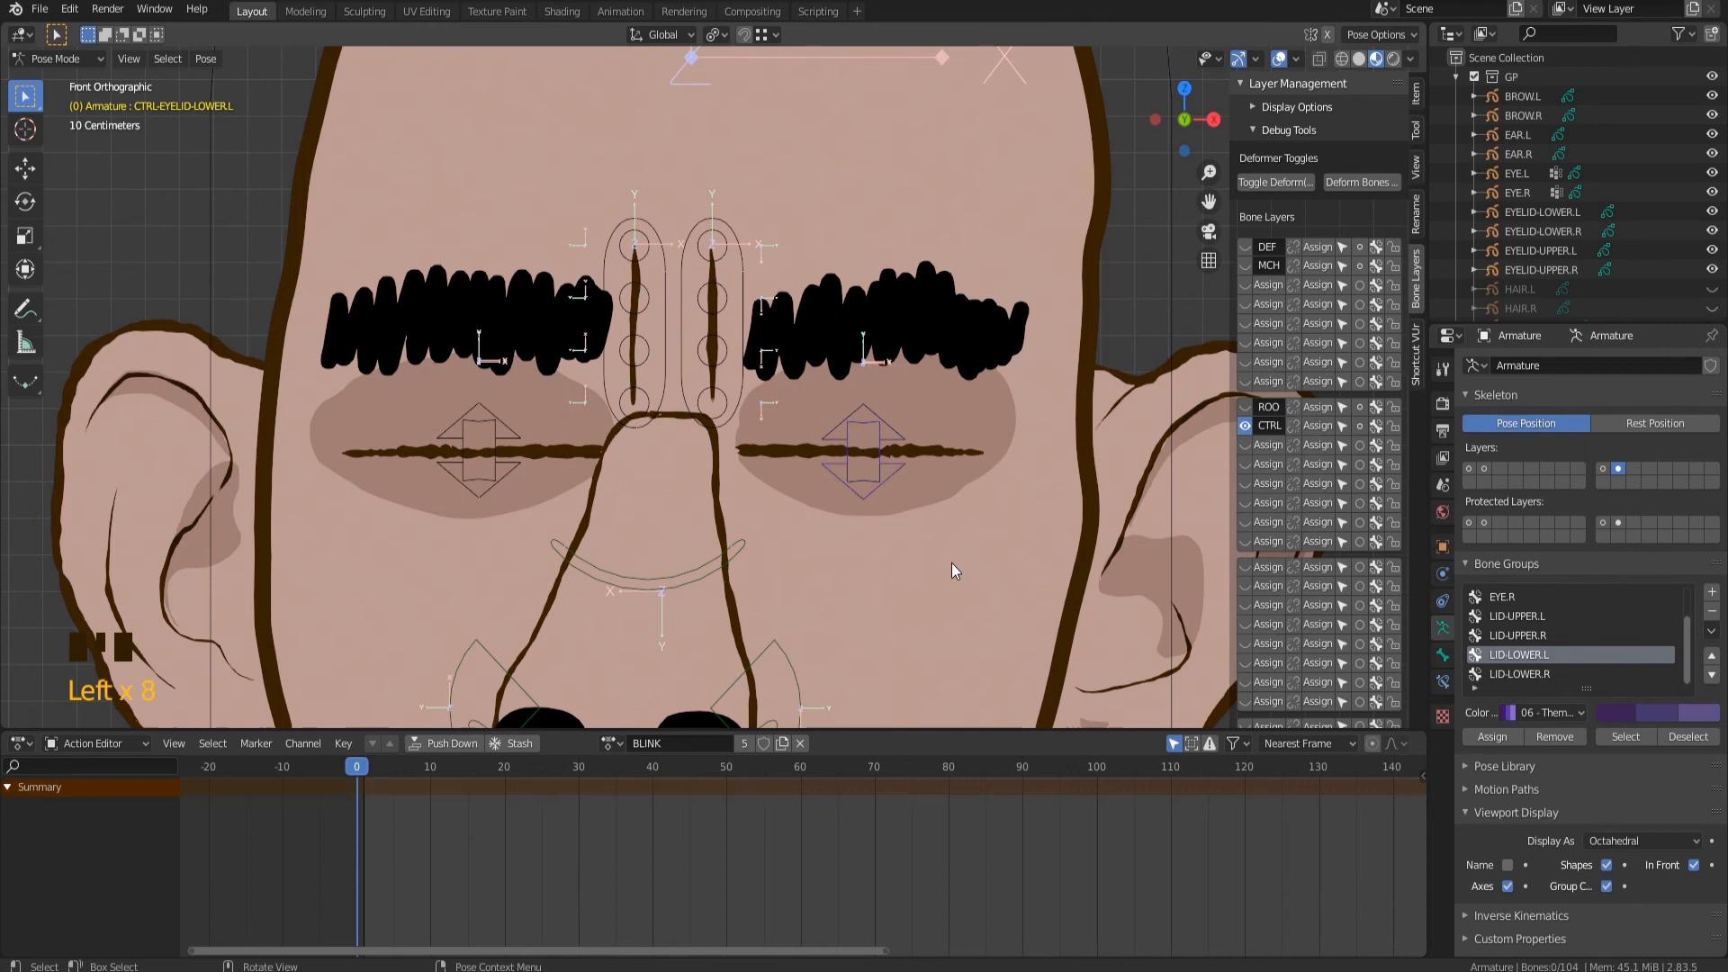
Assign the right upper eyelid control bone to the LID-UPPER.R group and set its colours to 01 - Theme Color Set.
left_click(505, 439)
scroll(1559, 646, "down", 1)
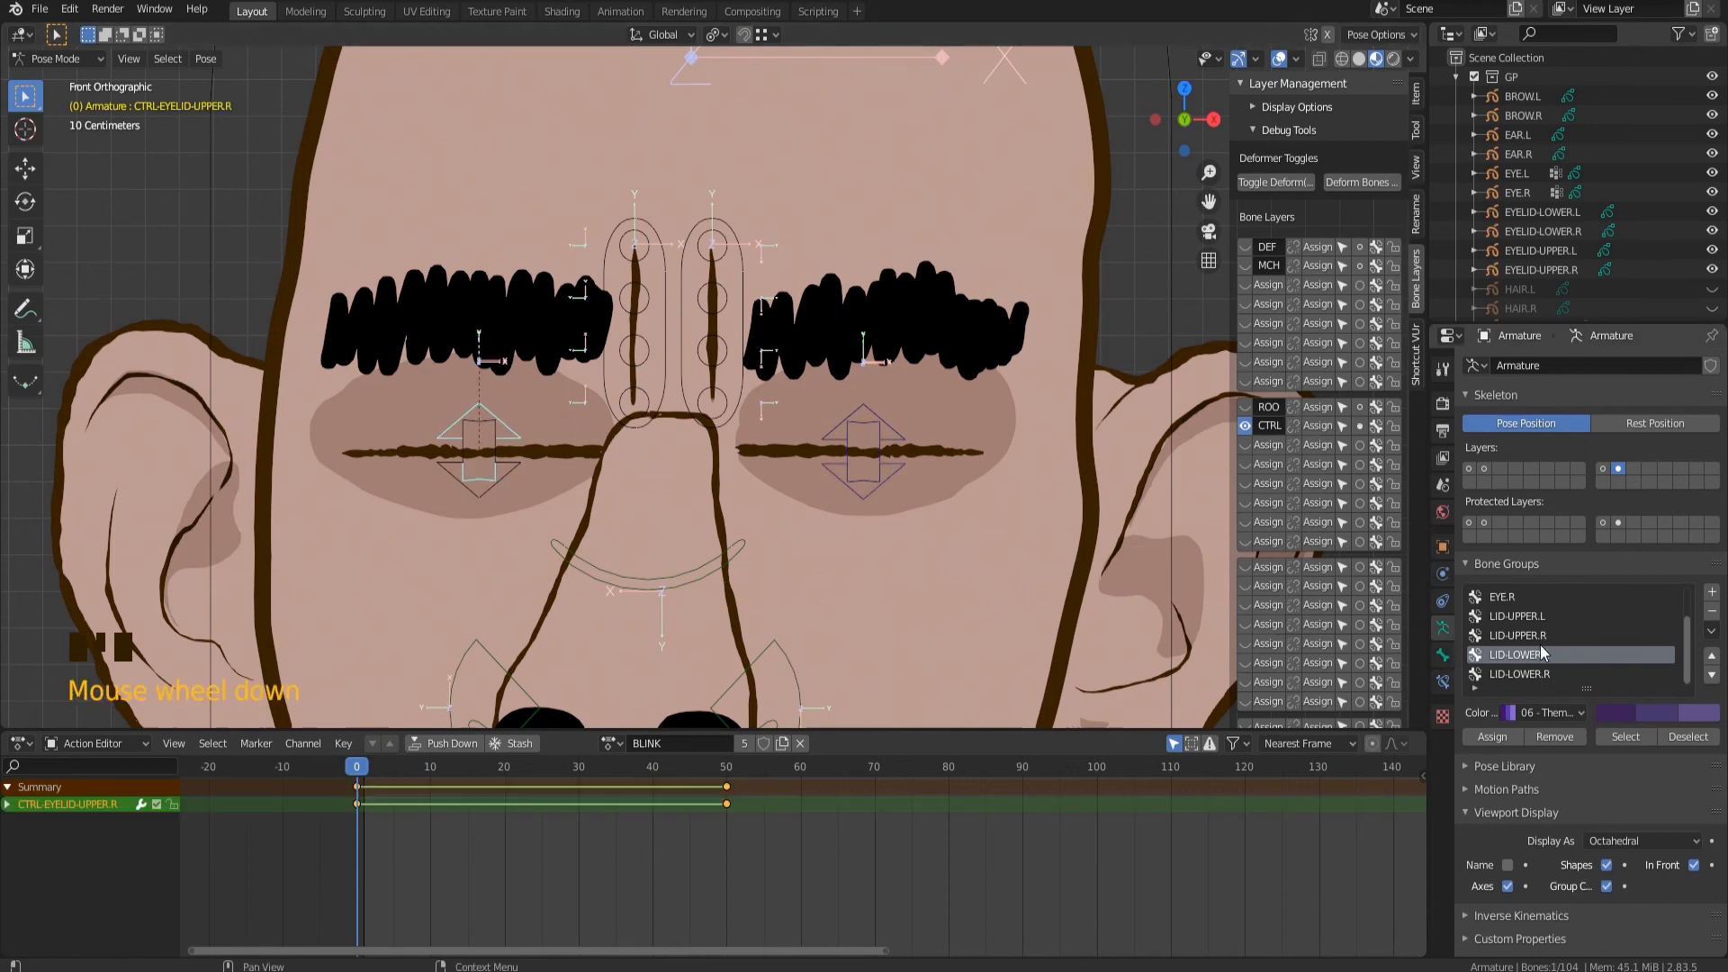
left_click(1542, 634)
left_click(1550, 713)
left_click(1364, 667)
Assign the right lower eyelid control bone to LID-LOWER.R, give the group 05 - Theme Color Set, and deselect the bone.
left_click(514, 474)
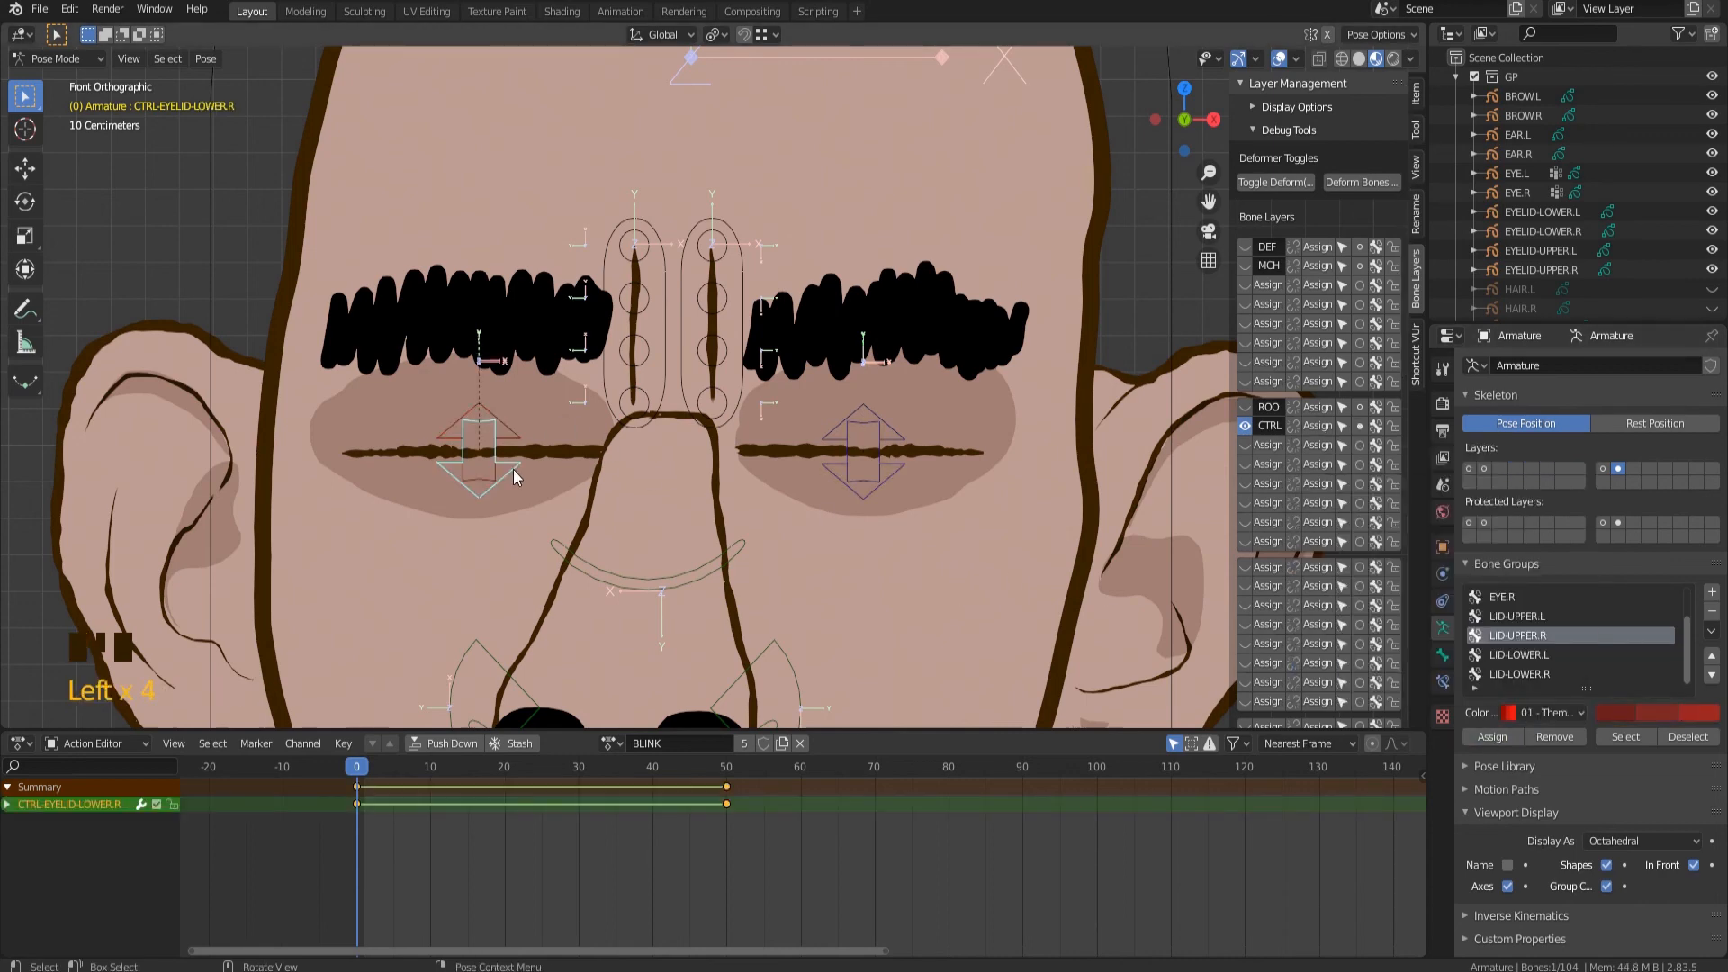
left_click(1519, 673)
left_click(1541, 713)
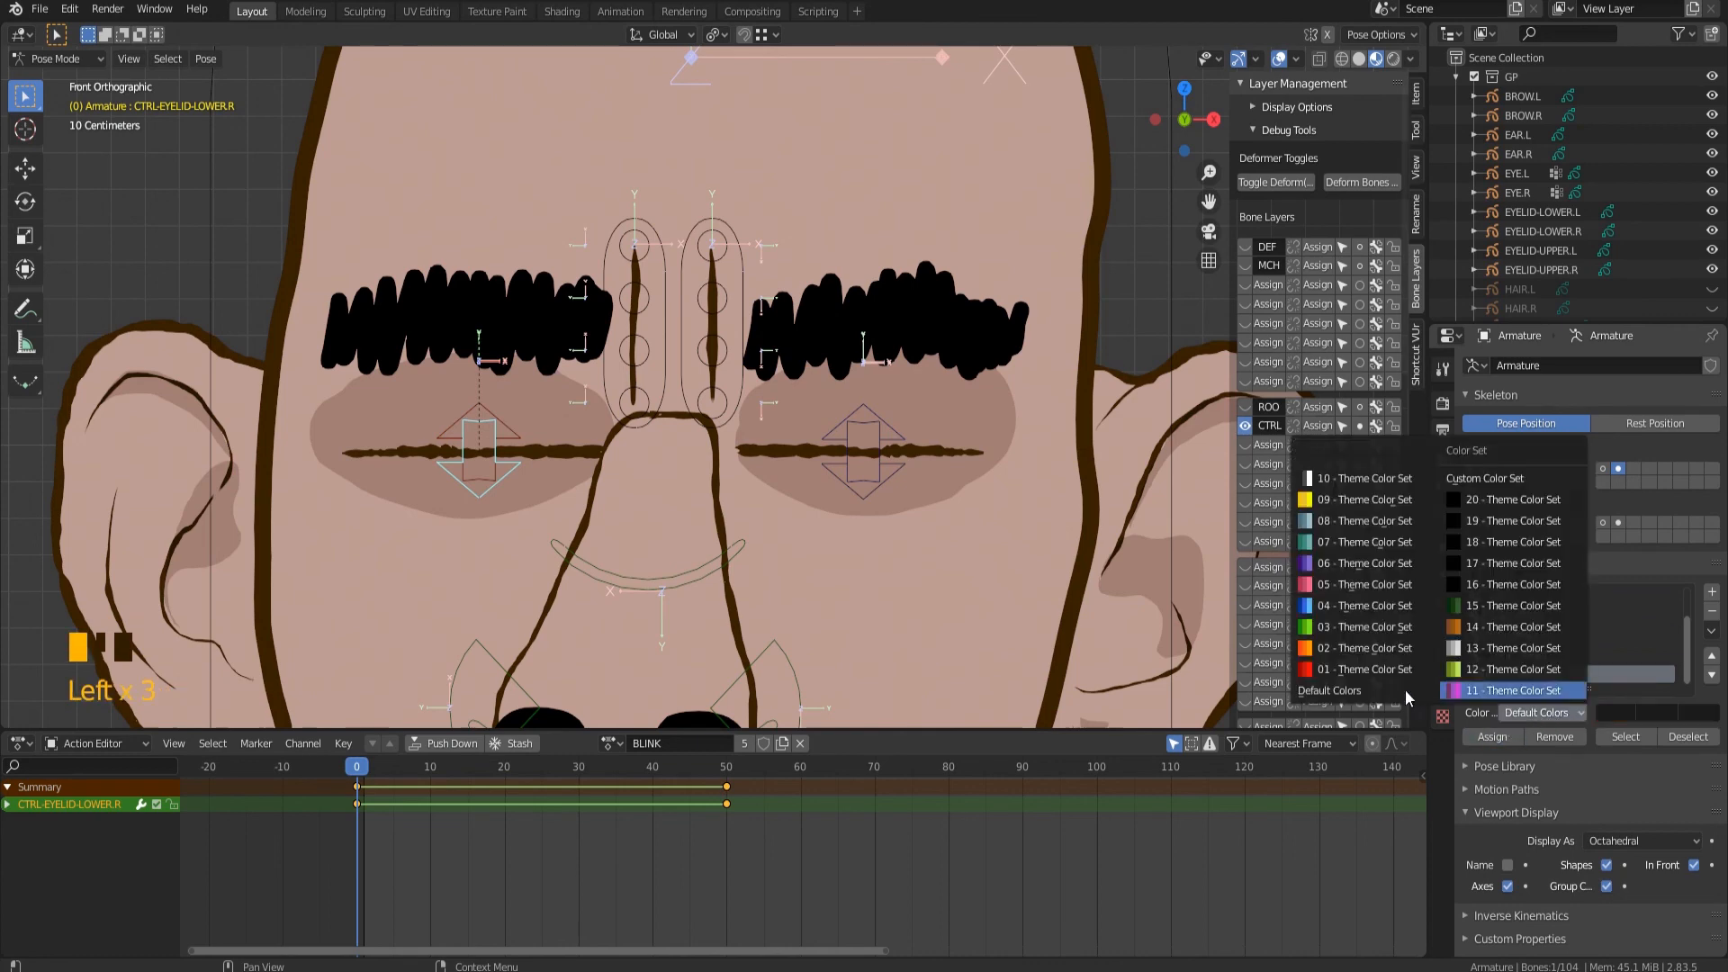
left_click(1364, 584)
left_click(805, 560)
Test the right blink control by moving CTRL-BLINK.R up its slider to open the eye, and cancel the move.
scroll(805, 559, "down", 4)
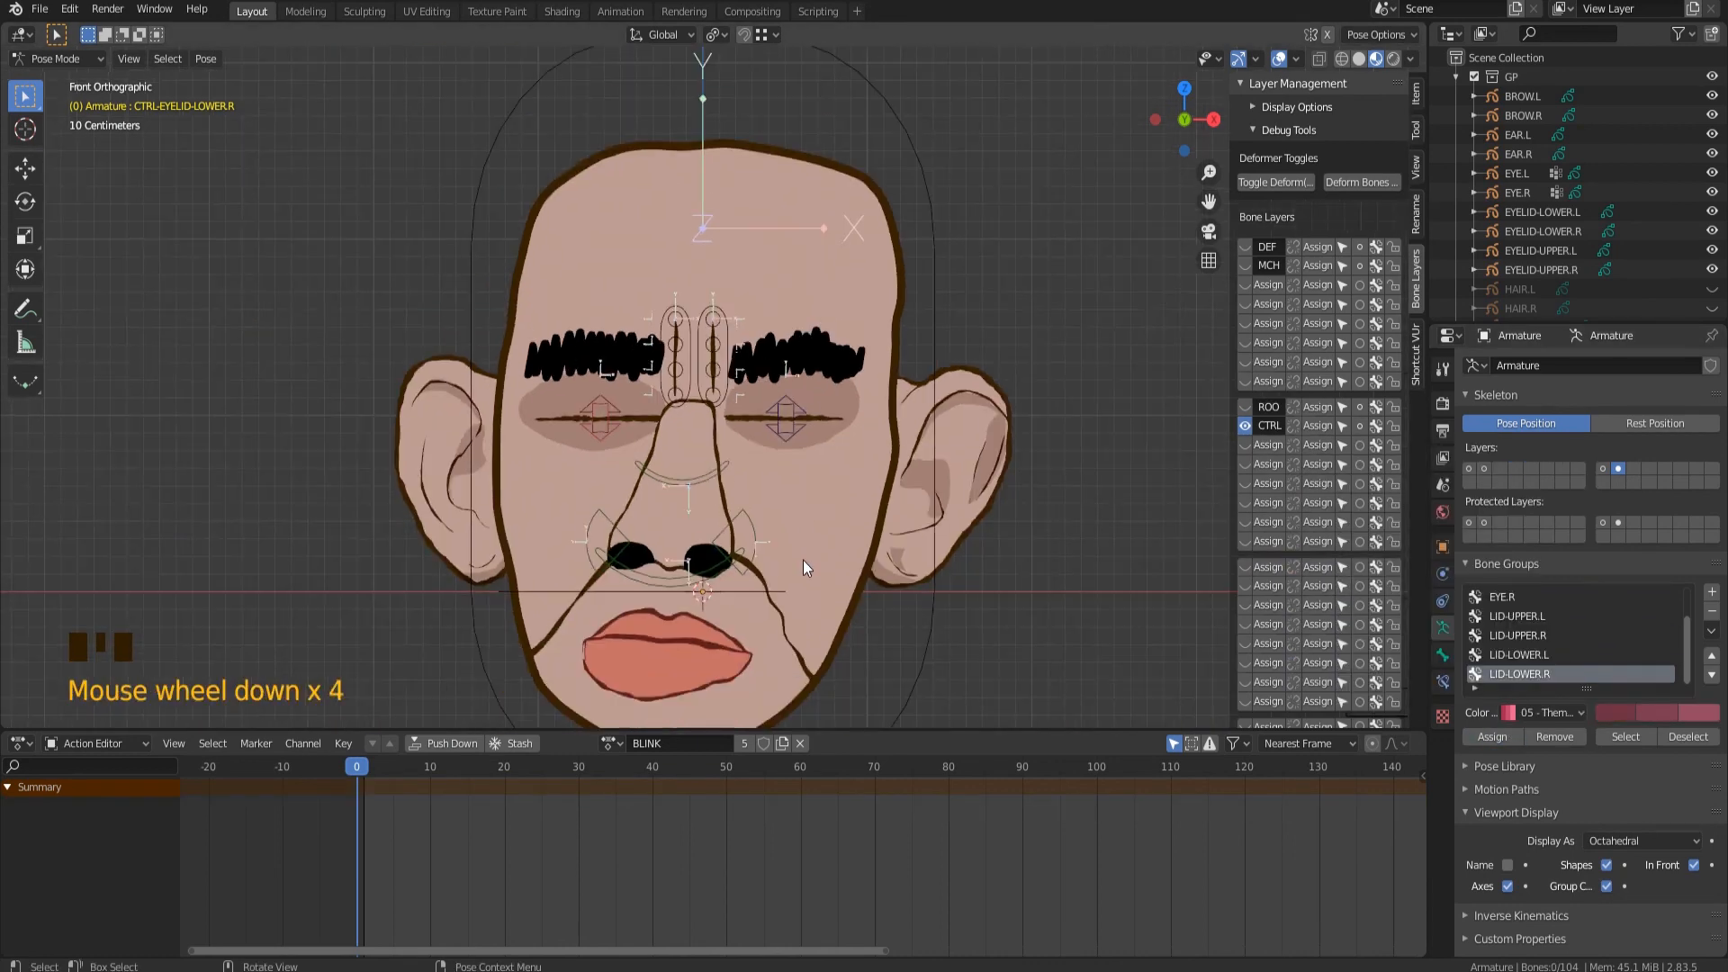
scroll(804, 566, "down", 3)
left_click(1120, 565)
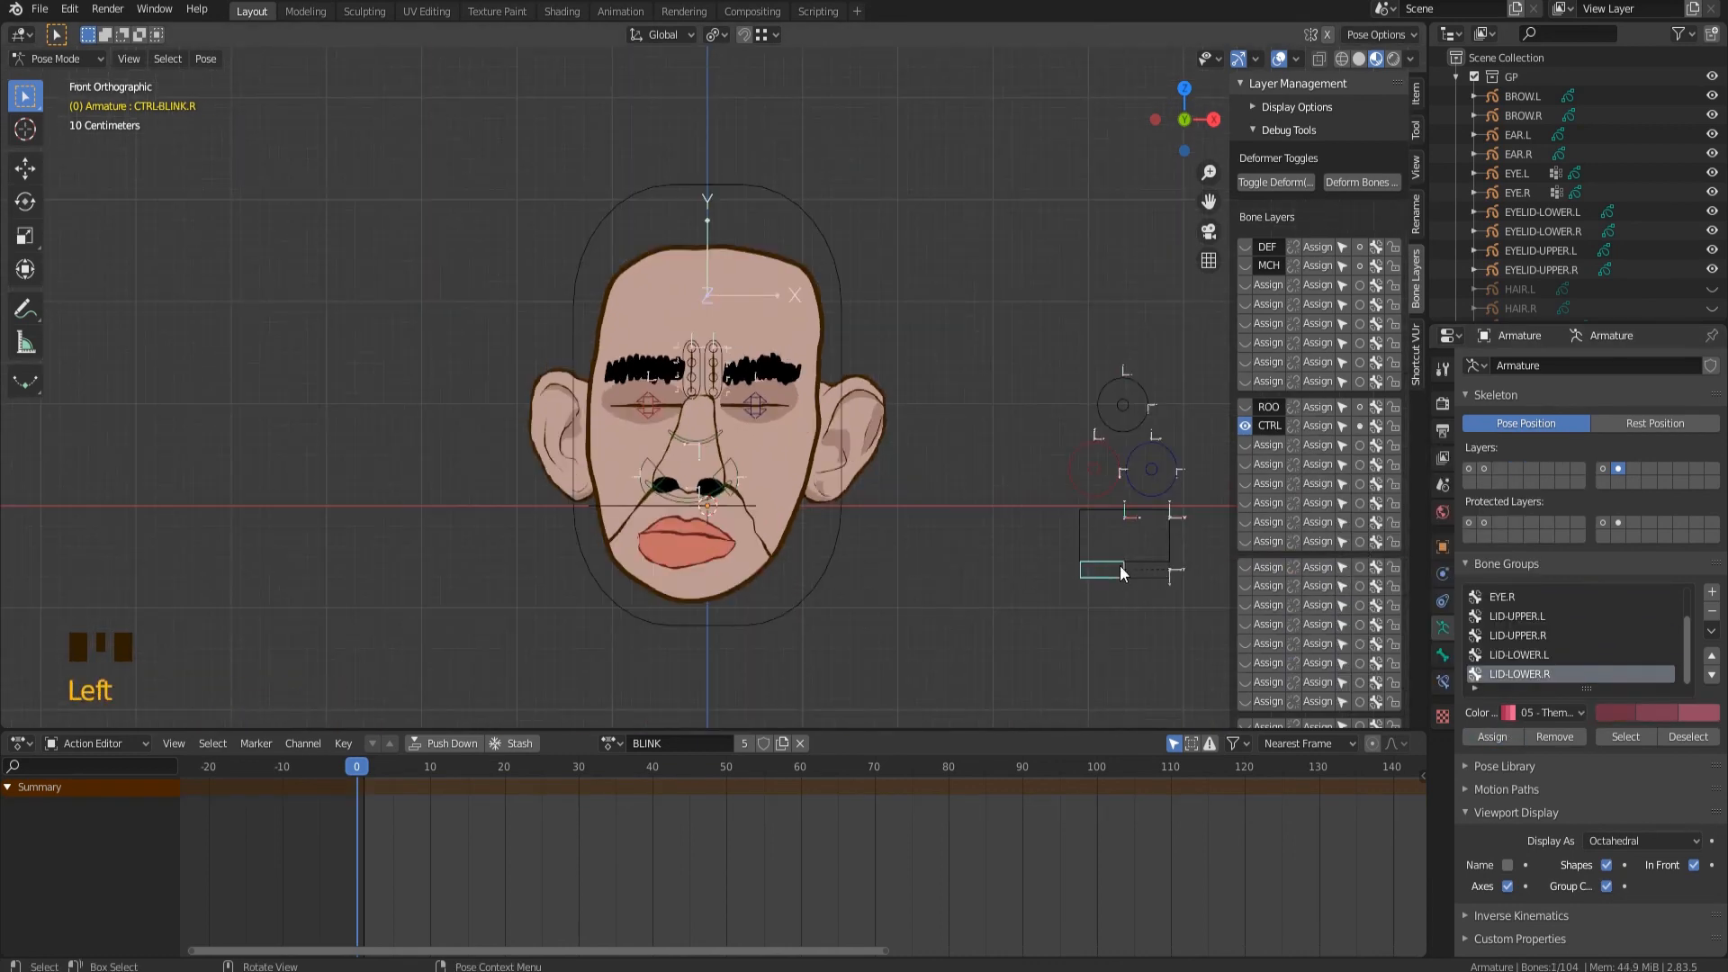
key("g")
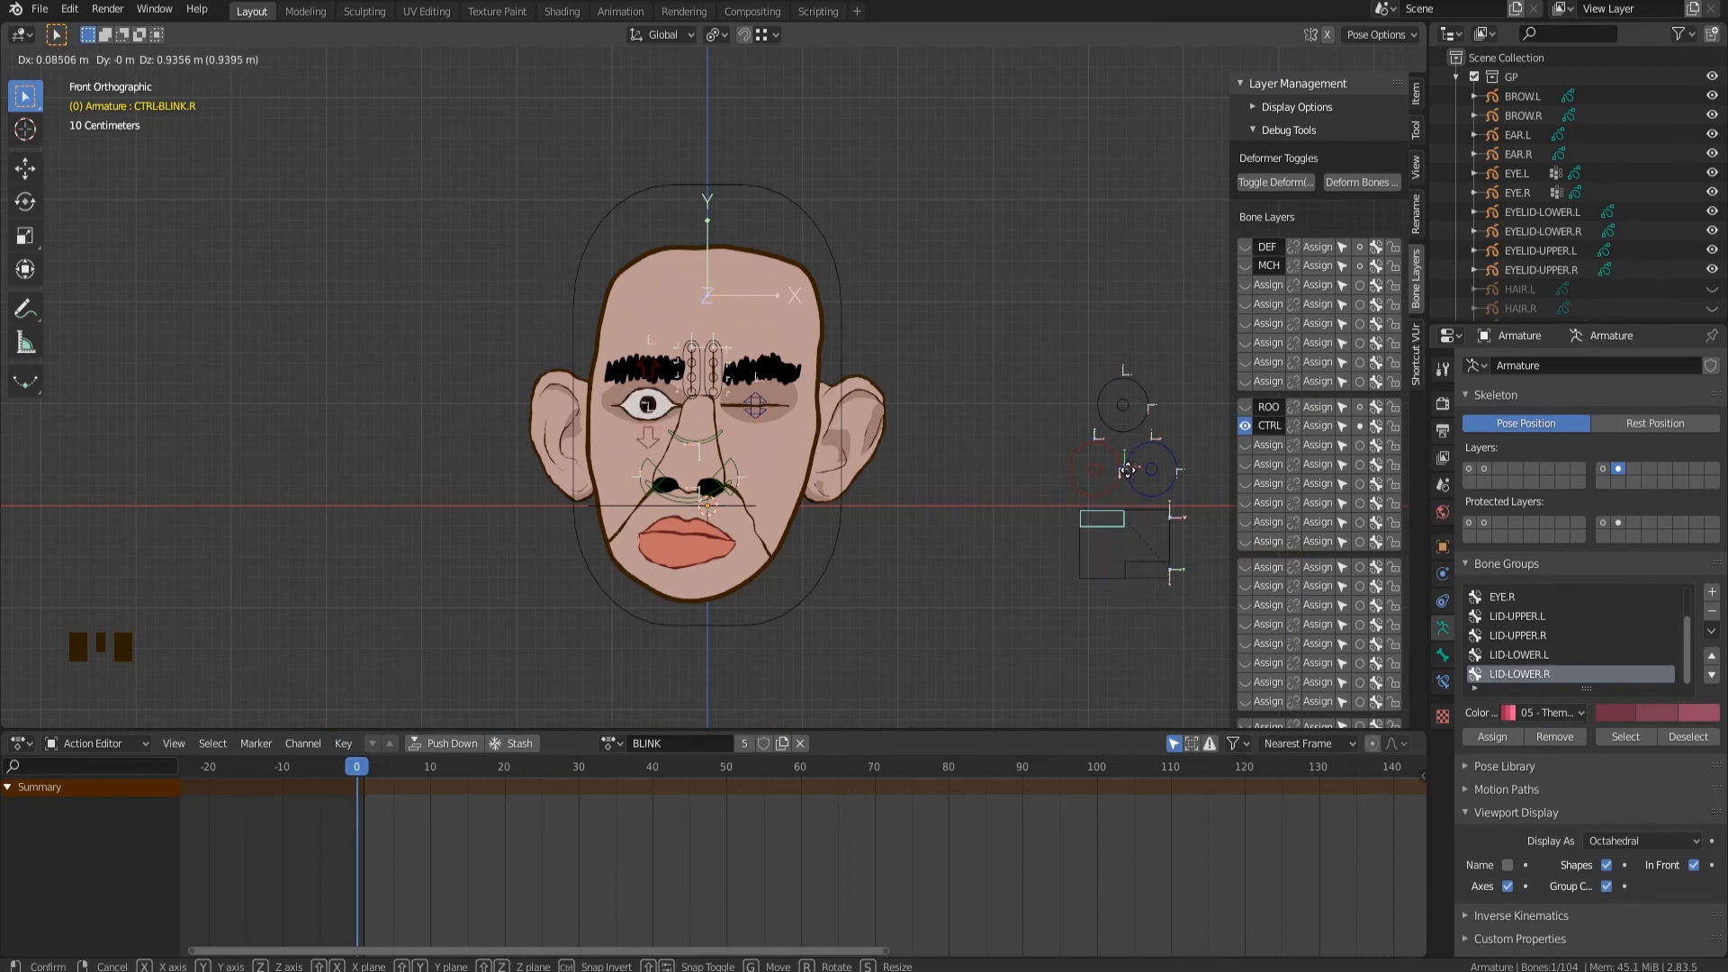
right_click(1127, 470)
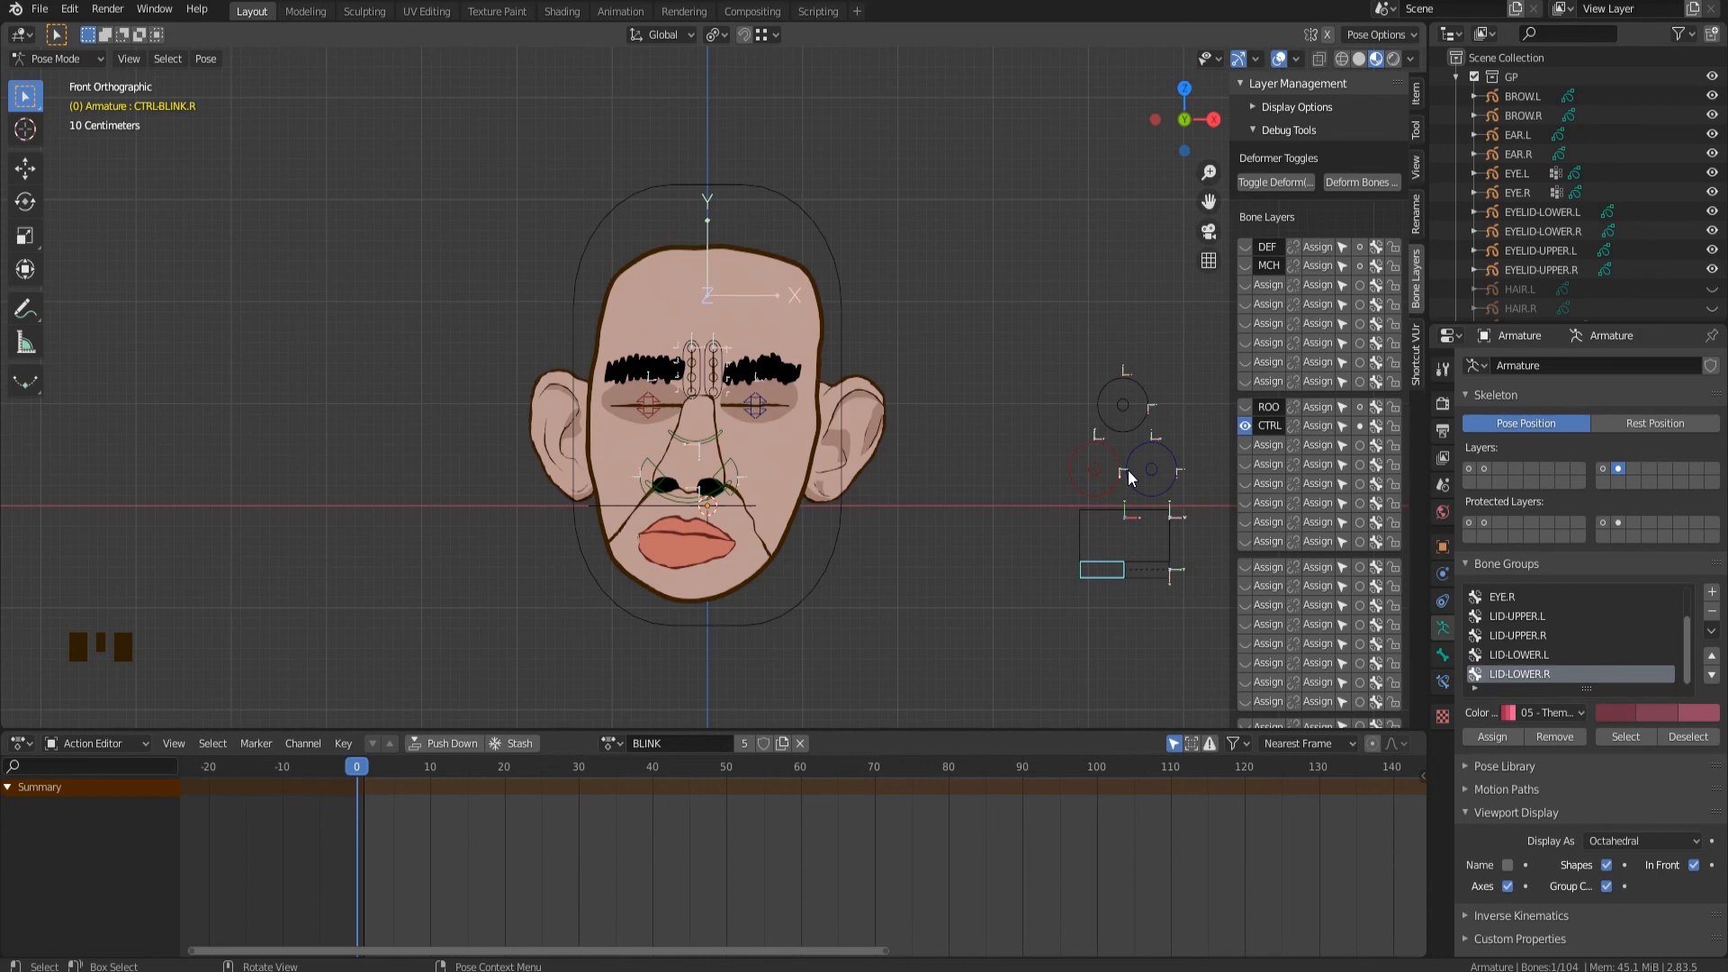